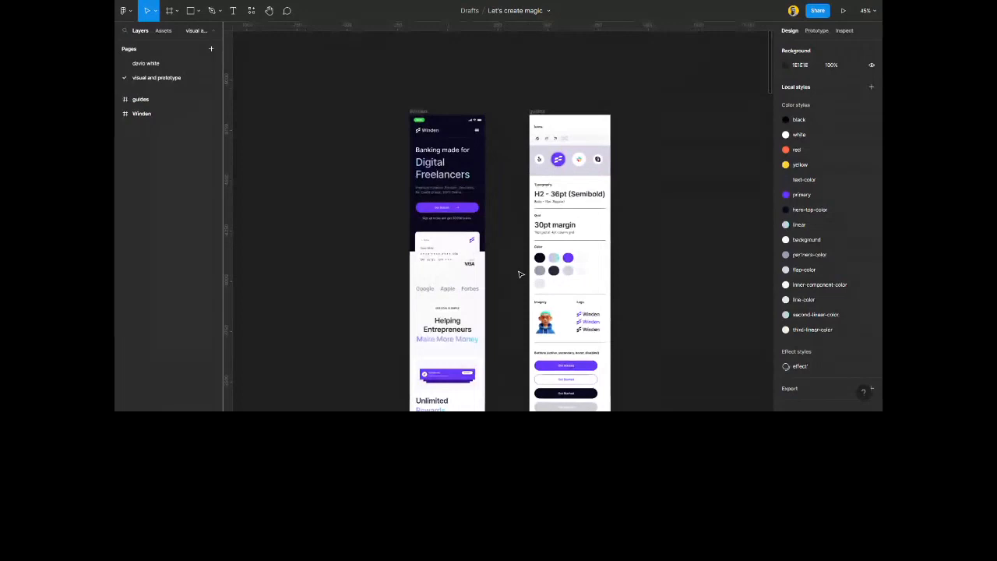
# Examine the guides frame, from its icons and typography down to the imagery, logo and button variants, beside the Winden design.
pyautogui.scroll(-2, 520, 274)
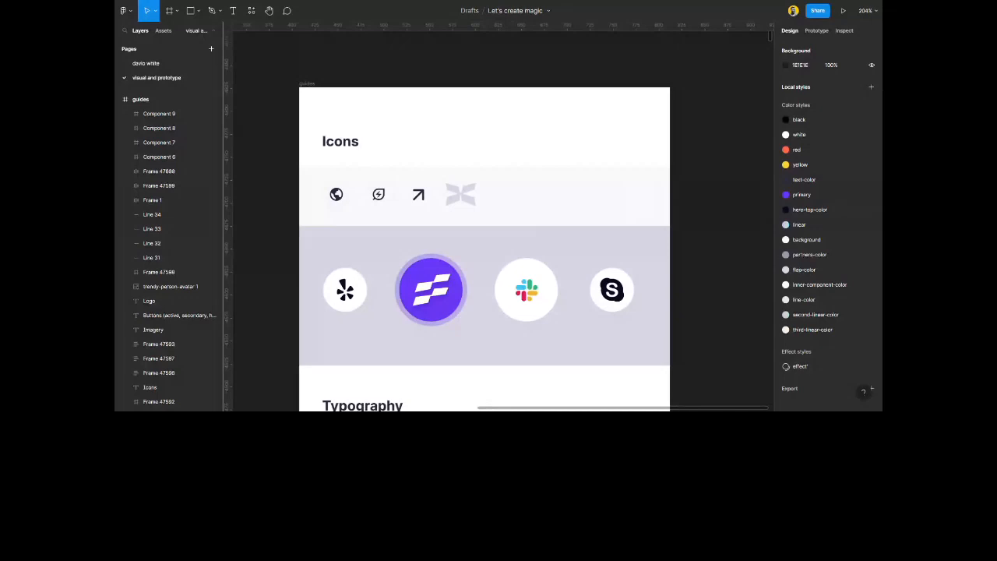
pyautogui.scroll(-4, 484, 249)
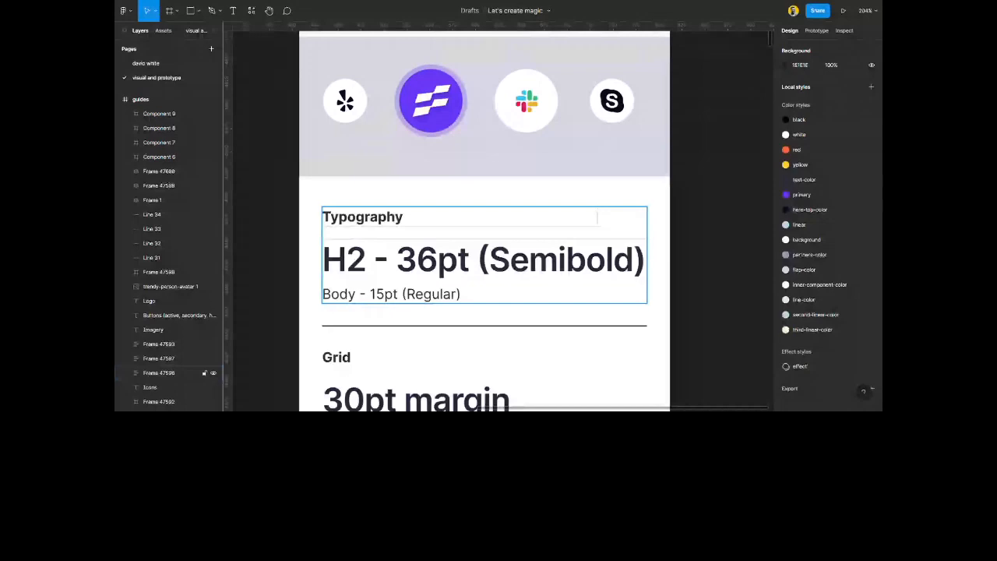
pyautogui.scroll(4, 484, 233)
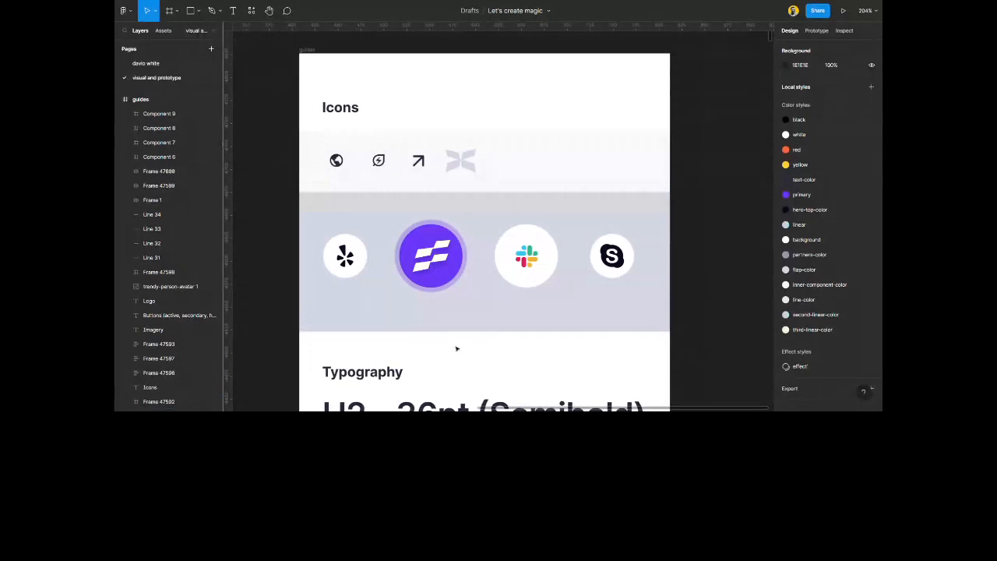
pyautogui.scroll(-15, 456, 349)
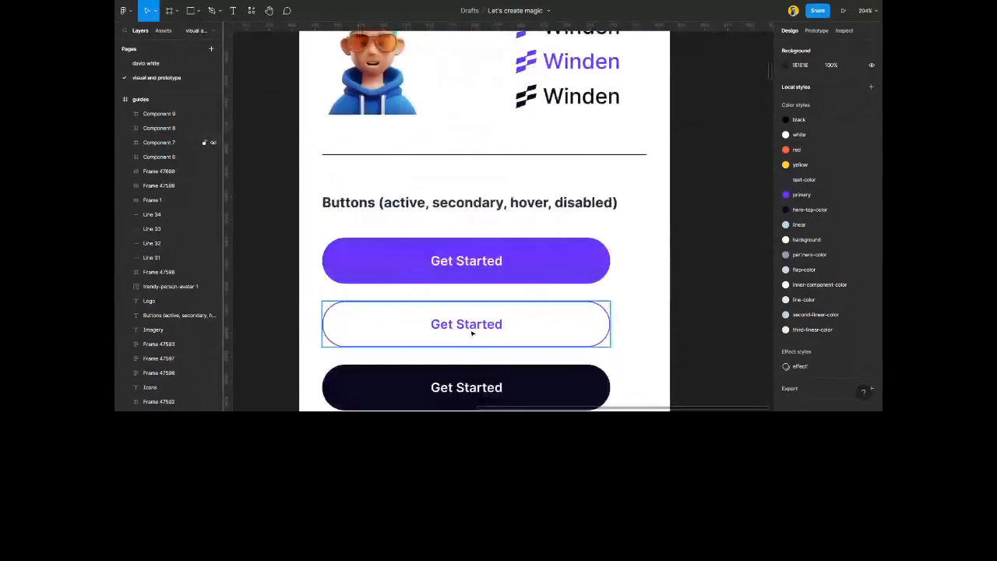
pyautogui.scroll(-2, 471, 334)
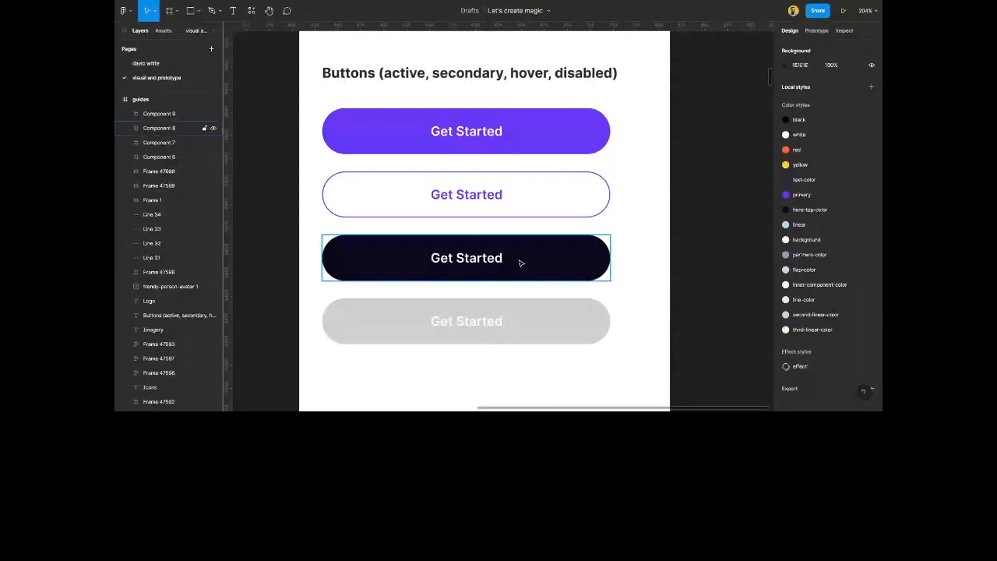
pyautogui.hotkey('shift', '1')
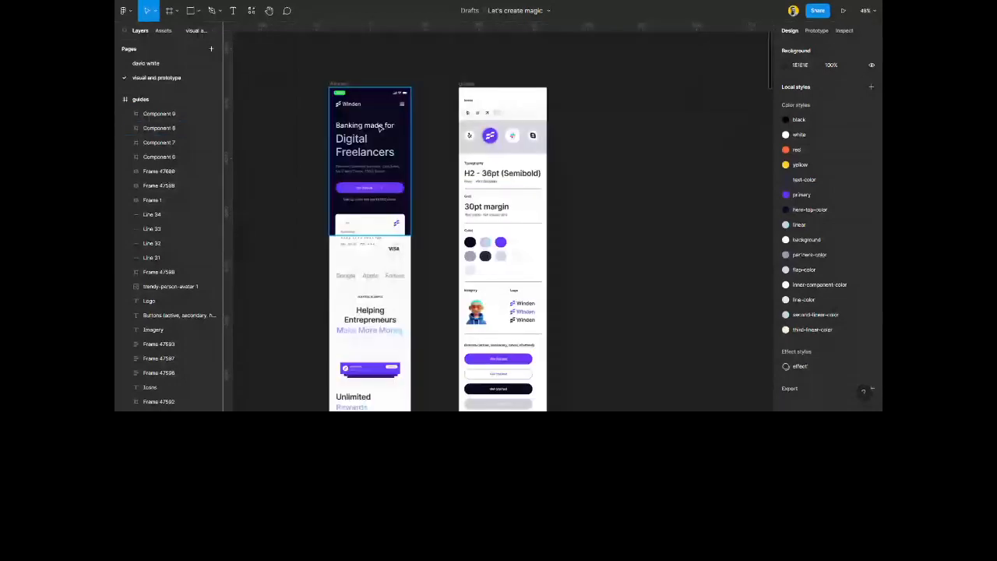
pyautogui.click(380, 129)
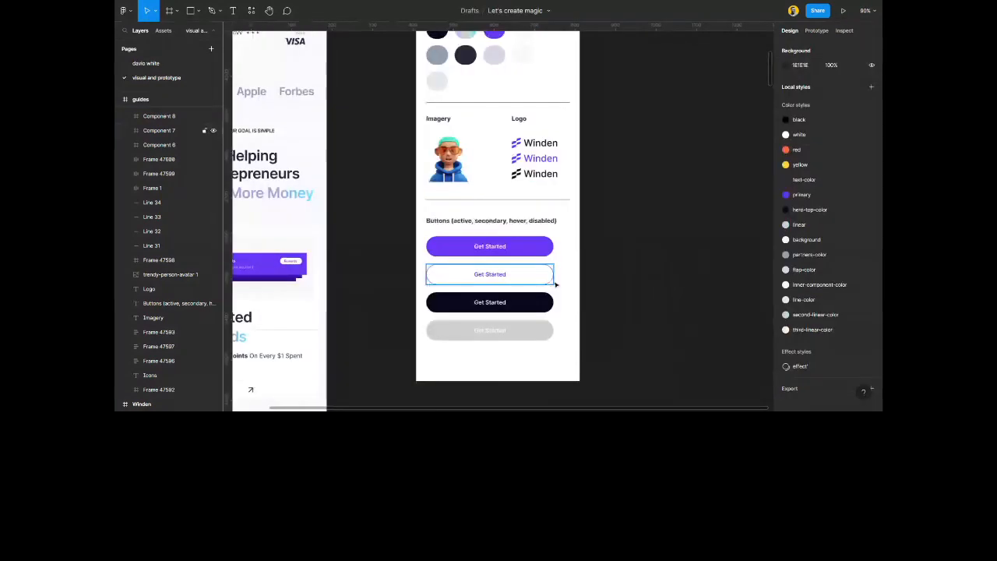
pyautogui.hscroll(3, 556, 285)
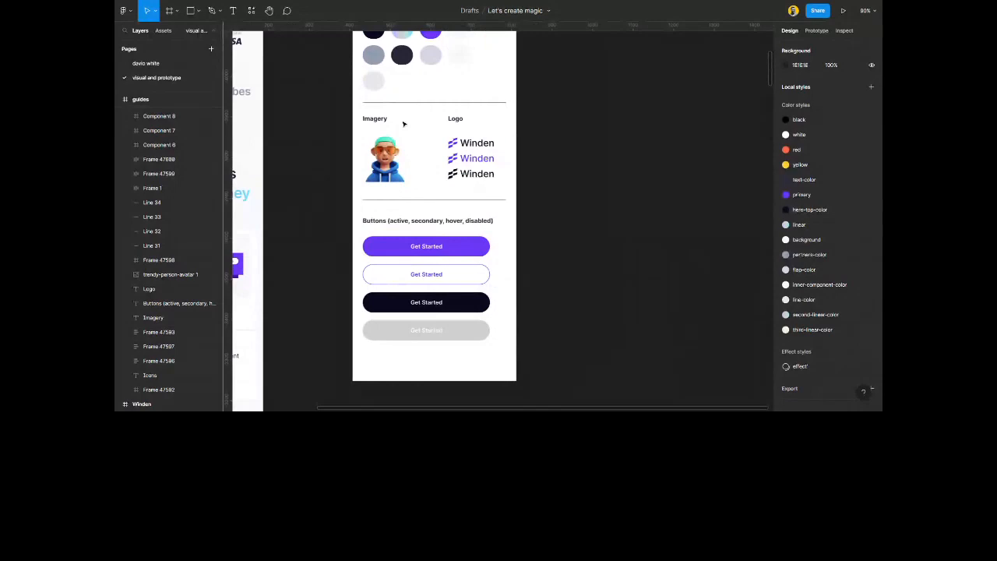
pyautogui.press('-')
# Add an iPhone 13 mini frame beside the guides frame, aligned with its upper edge.
pyautogui.press('f')
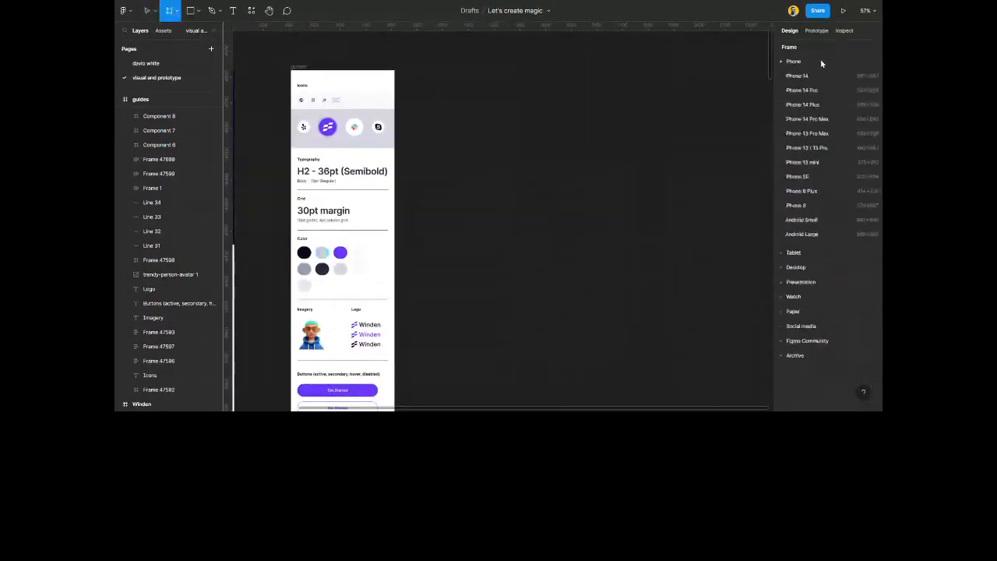
pyautogui.click(821, 162)
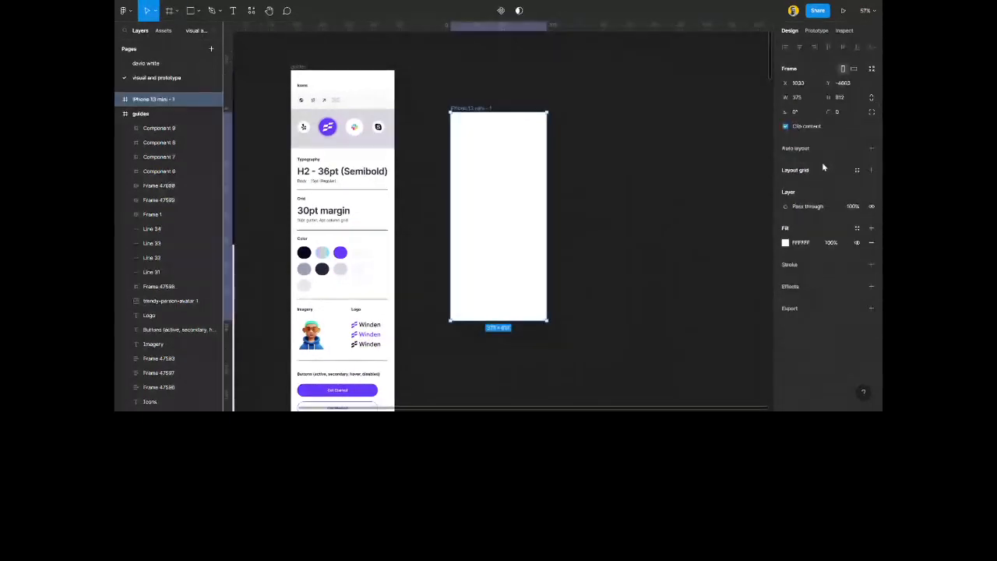
pyautogui.moveTo(472, 180); pyautogui.dragTo(460, 135)
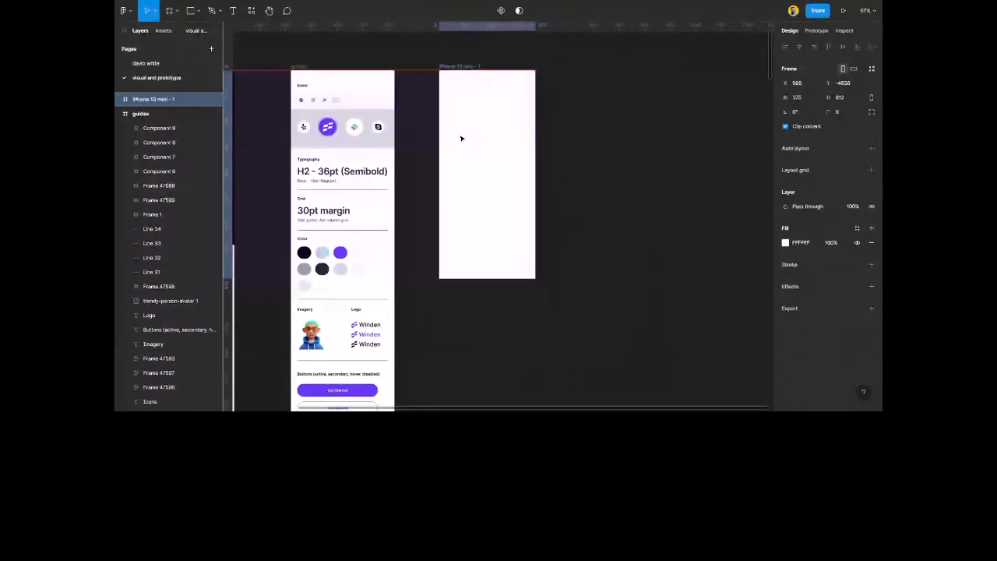
pyautogui.click(635, 166)
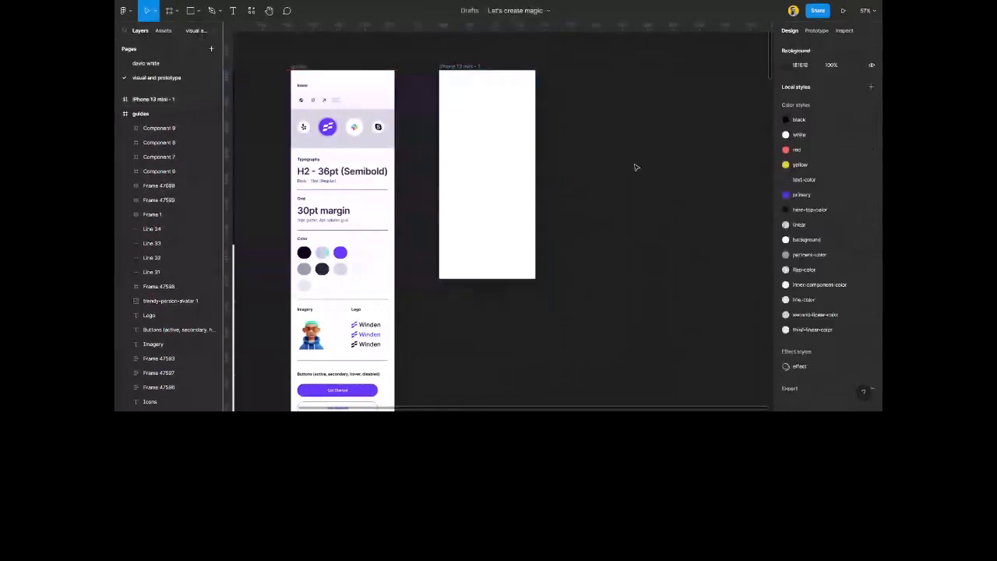
# Duplicate the blank iPhone 13 mini frame and enlarge the copy to about 553 × 1198, clear of the original.
pyautogui.click(473, 66)
pyautogui.hotkey('ctrl', 'd')
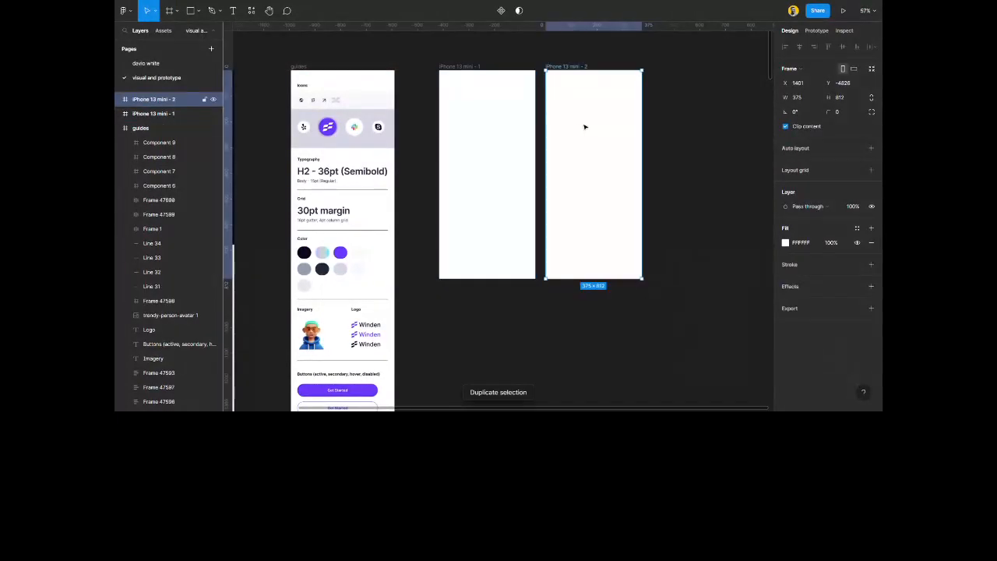
pyautogui.moveTo(585, 126); pyautogui.dragTo(640, 221)
pyautogui.moveTo(652, 166); pyautogui.dragTo(650, 64)
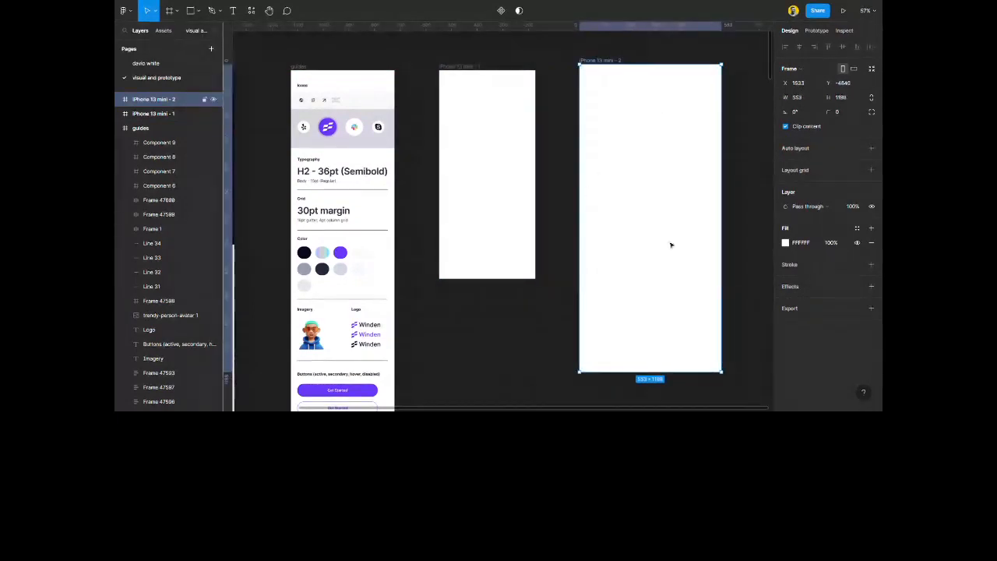
# Fill the enlarged copy with the yellow color style and move it level with the white frame's upper edge.
pyautogui.click(858, 229)
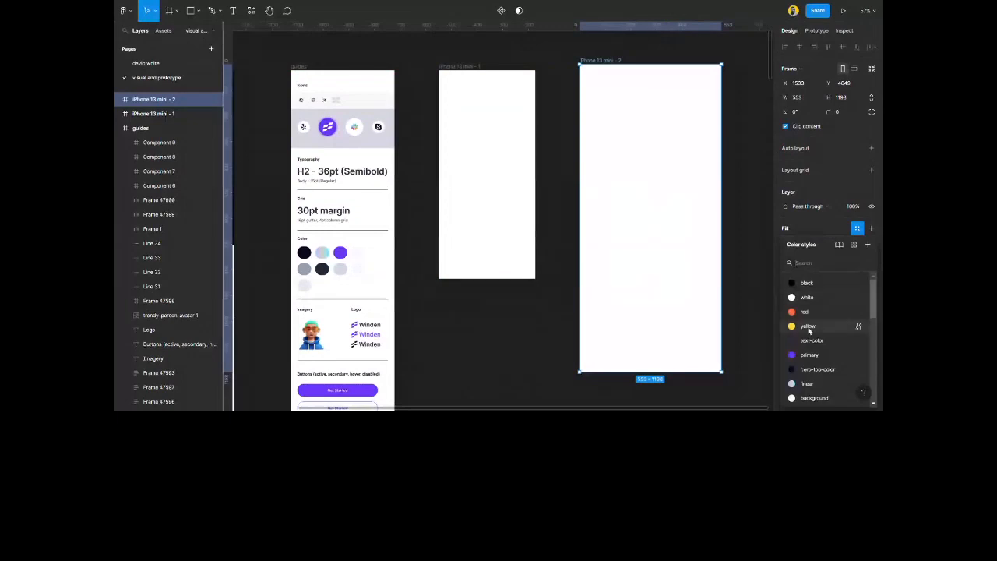
pyautogui.click(807, 328)
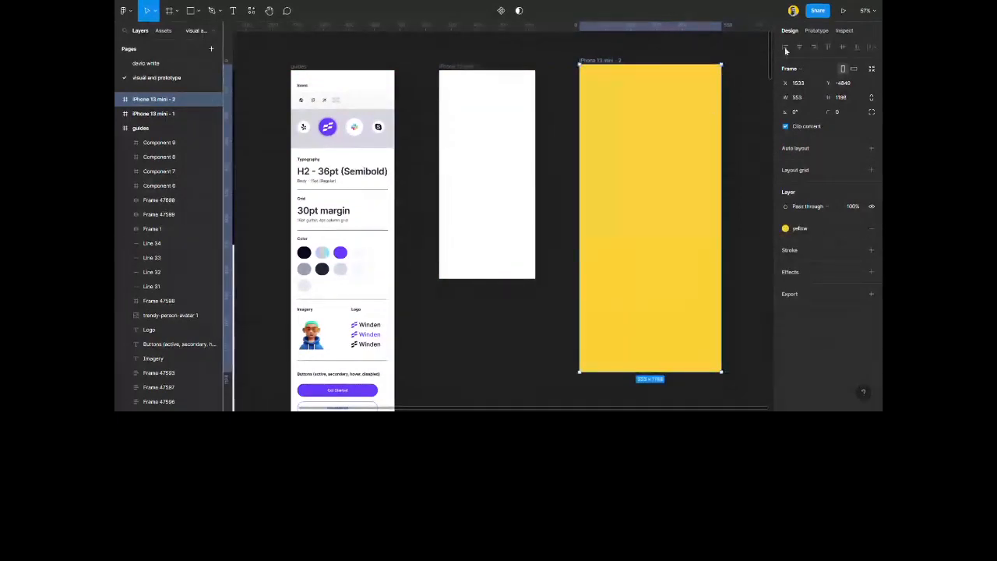
pyautogui.moveTo(629, 140); pyautogui.dragTo(602, 112)
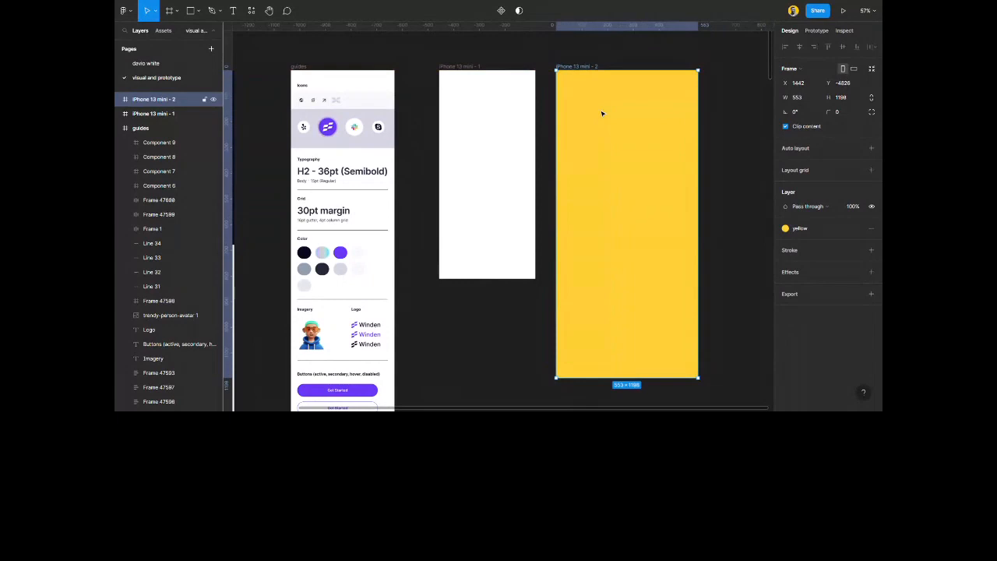
# Nest the yellow frame inside the iPhone 13 mini frame and align it to the parent's left and top edges.
pyautogui.scroll(3, 601, 114)
pyautogui.moveTo(525, 107); pyautogui.dragTo(487, 127)
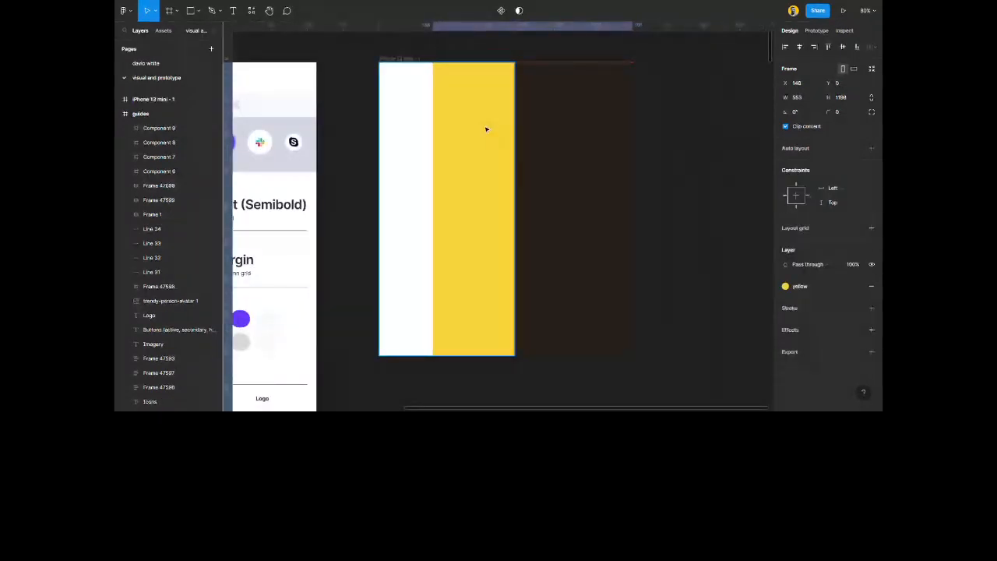
pyautogui.click(785, 47)
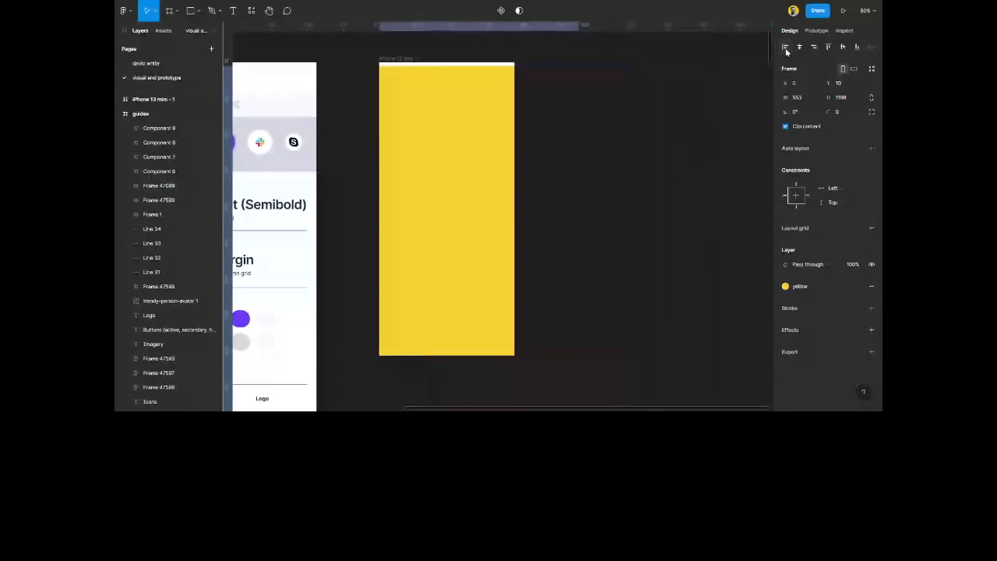
pyautogui.click(827, 48)
pyautogui.scroll(-3, 392, 123)
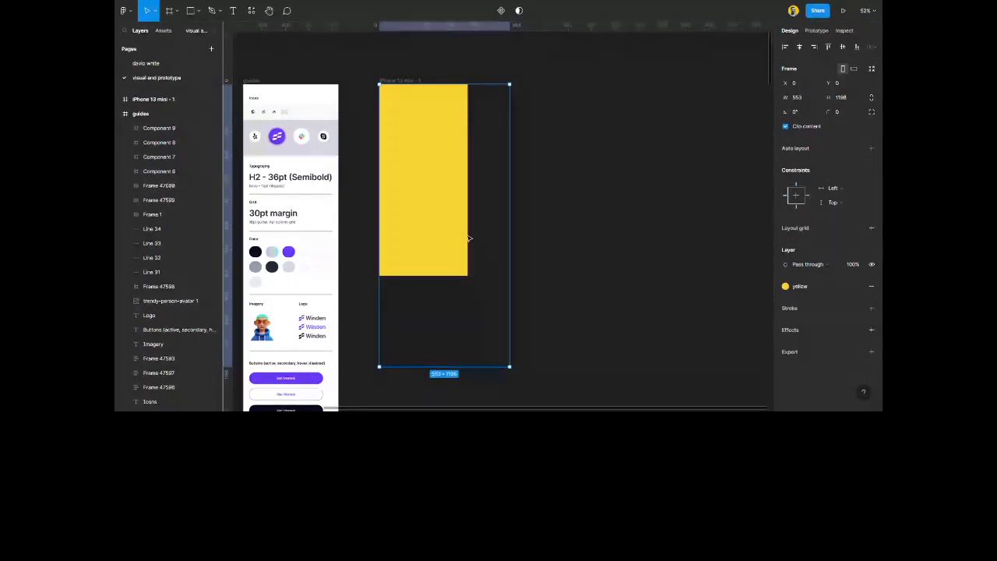
# Scale the nested yellow frame down to about 375 × 812 so it fits the iPhone 13 mini frame.
pyautogui.press('k')
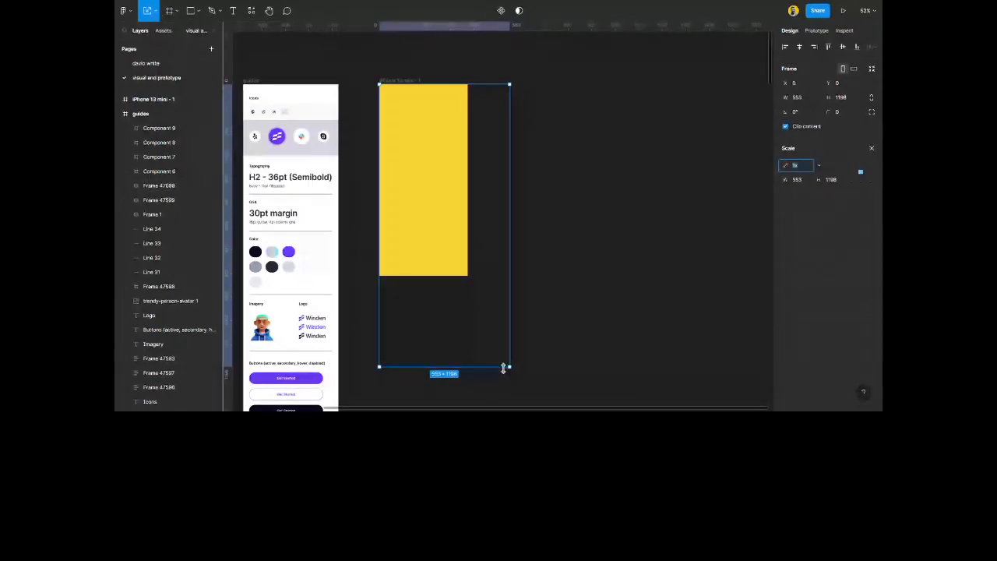
pyautogui.moveTo(509, 366); pyautogui.dragTo(455, 257)
pyautogui.scroll(3, 415, 280)
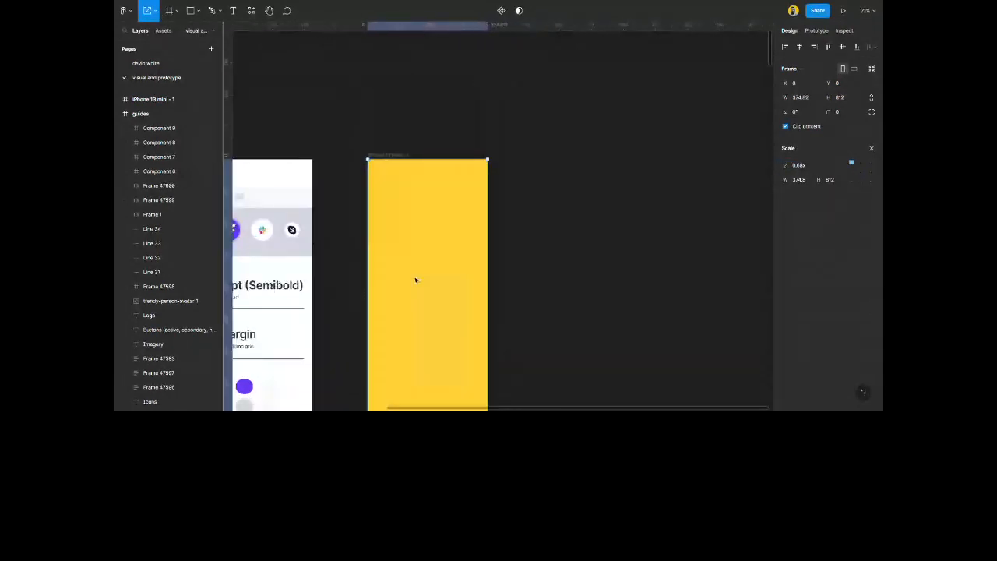
pyautogui.scroll(4, 416, 280)
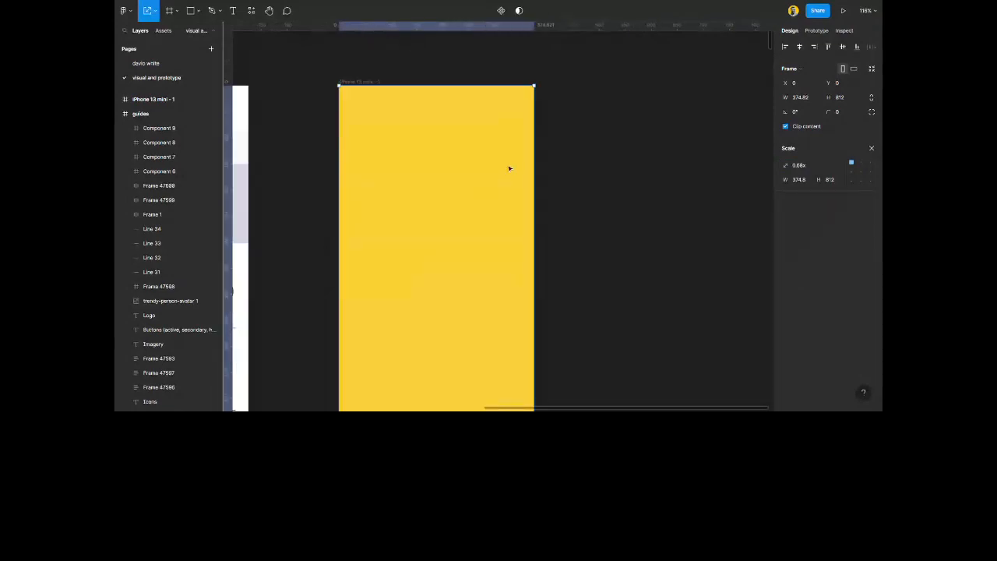
# Move the yellow frame out of its parent, then delete both it and the blank iPhone 13 mini frame.
pyautogui.moveTo(393, 194); pyautogui.dragTo(613, 193)
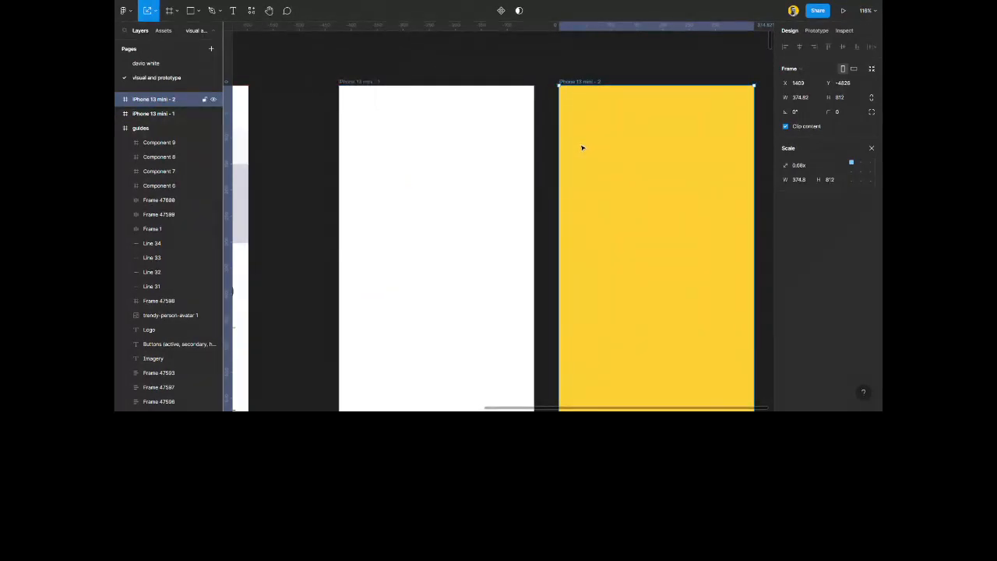
pyautogui.press('Delete')
pyautogui.scroll(-5, 495, 201)
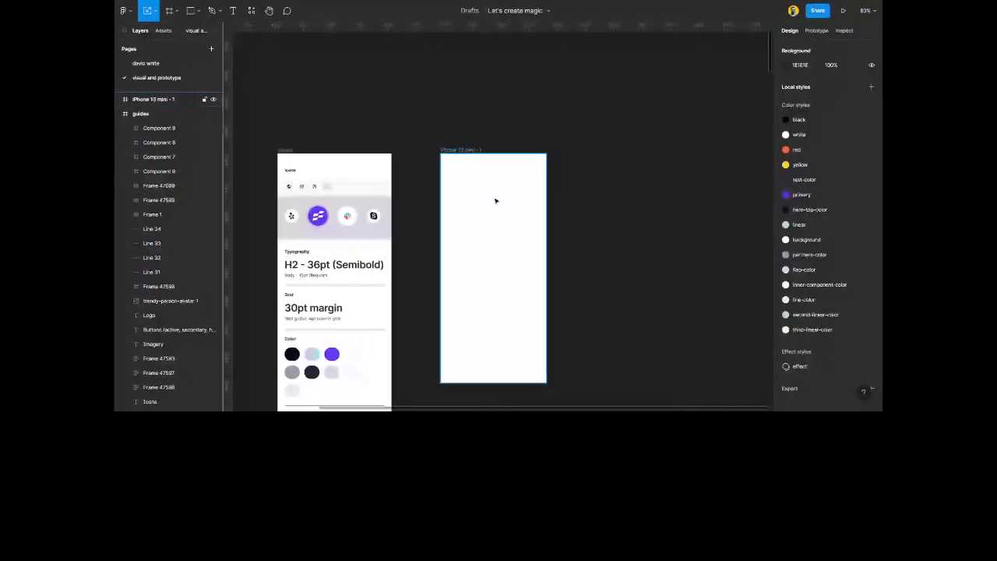
pyautogui.press('Delete')
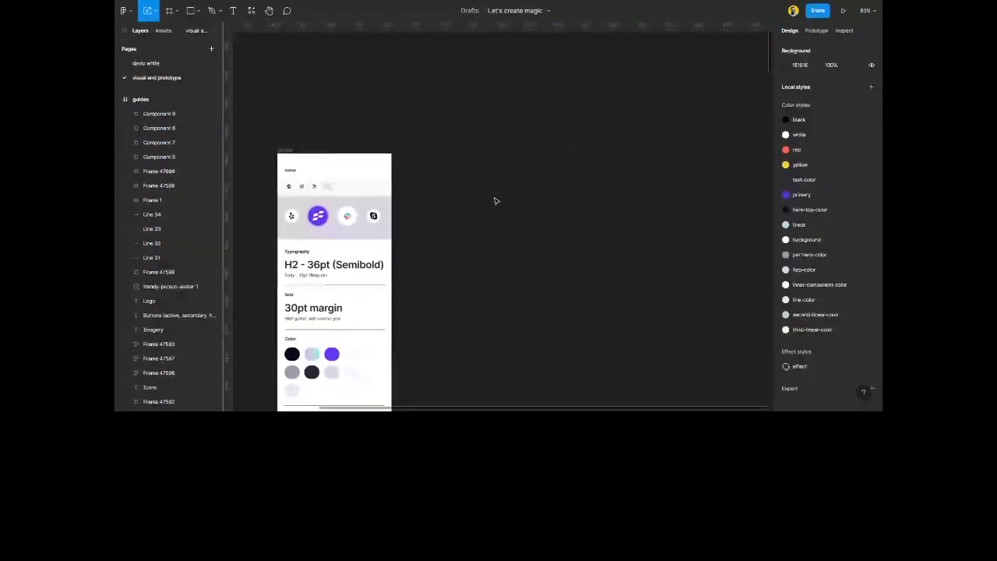
pyautogui.hotkey('ctrl', 'z')
pyautogui.press('Delete')
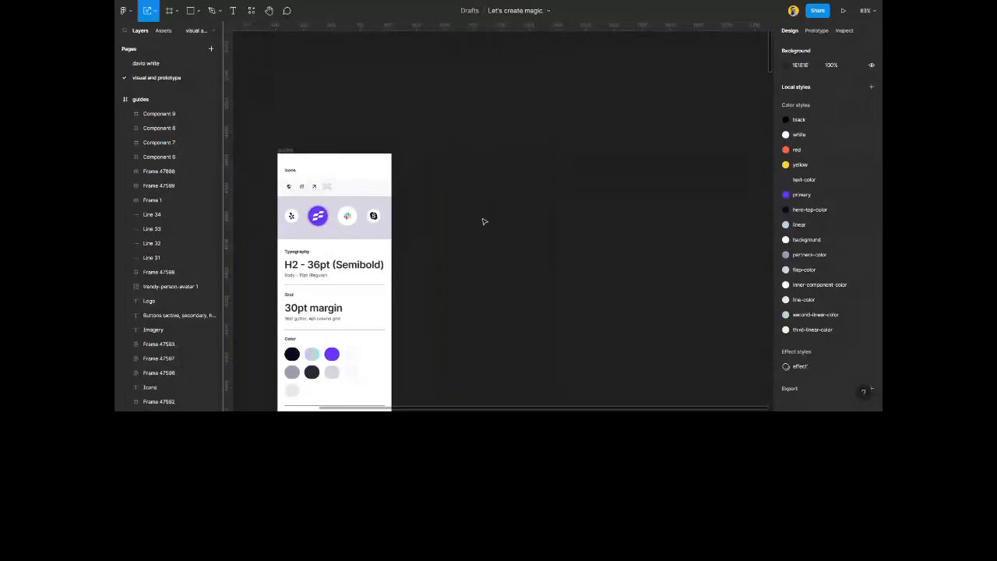
# Set the corner radius of the grey disabled Get Started button in the guides frame to 4.
pyautogui.scroll(-1, 412, 285)
pyautogui.scroll(-3, 412, 285)
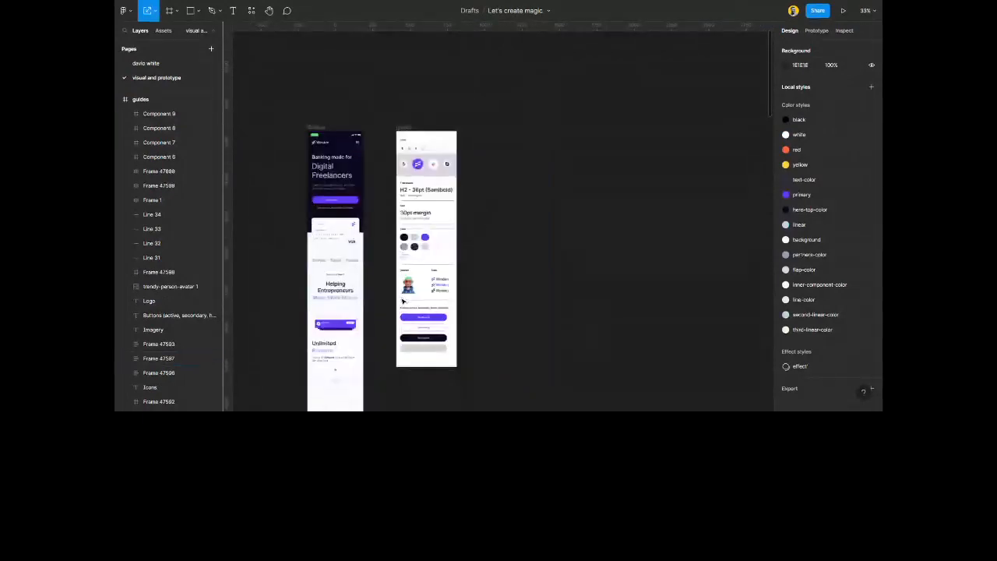
pyautogui.scroll(4, 425, 353)
pyautogui.scroll(4, 425, 352)
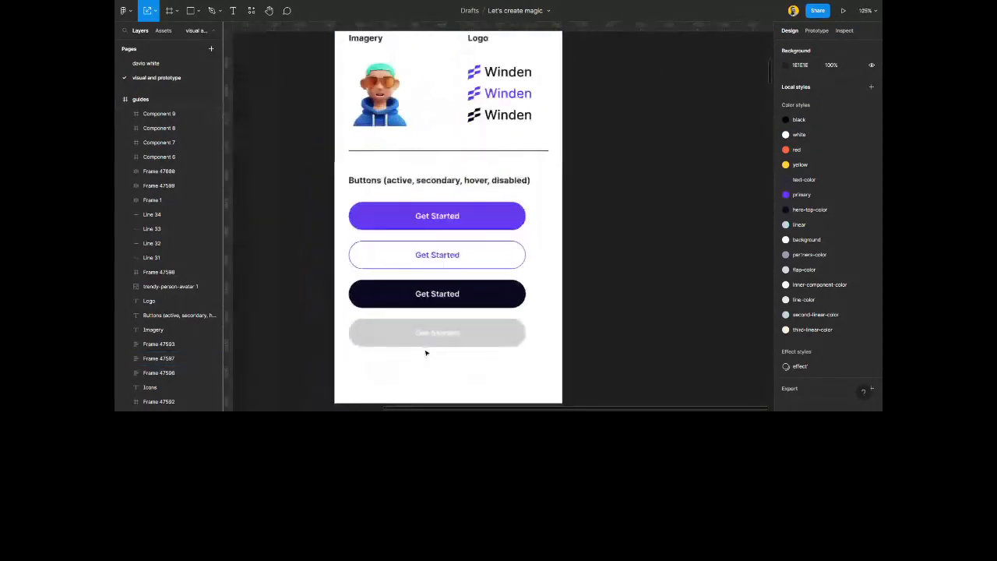
pyautogui.scroll(1, 425, 353)
pyautogui.click(449, 320)
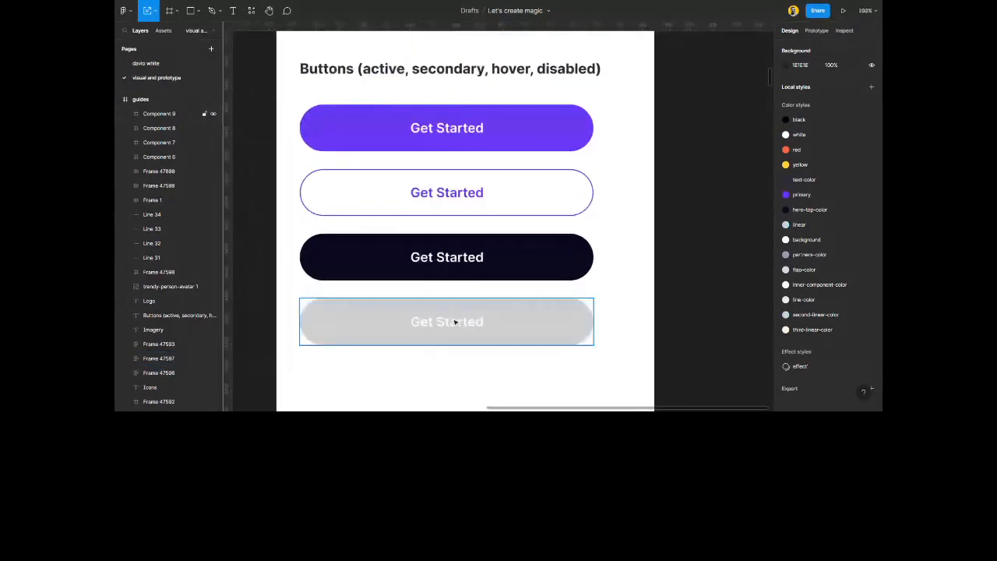
pyautogui.click(843, 113)
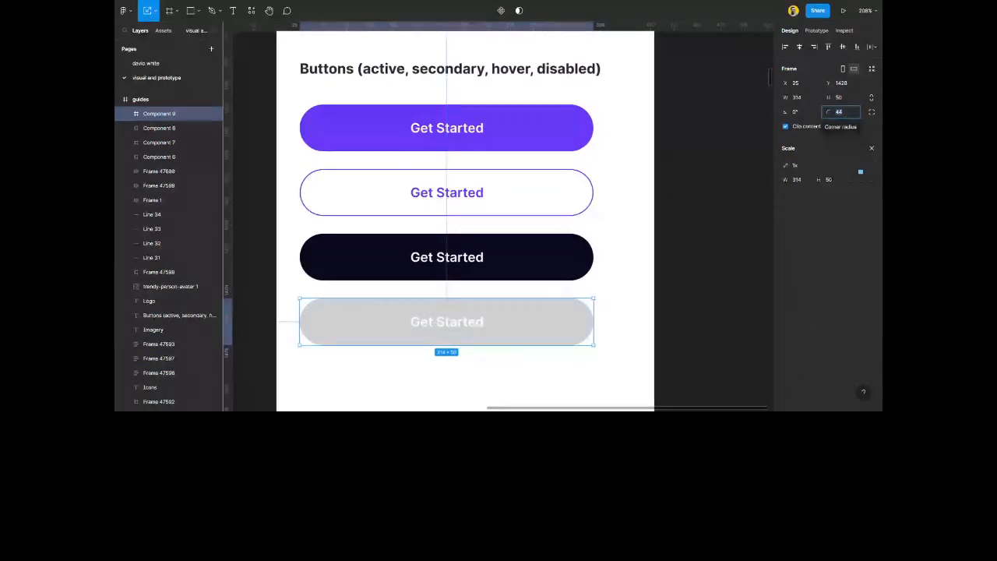
pyautogui.write('4')
pyautogui.press('Return')
pyautogui.scroll(2, 475, 369)
pyautogui.click(489, 371)
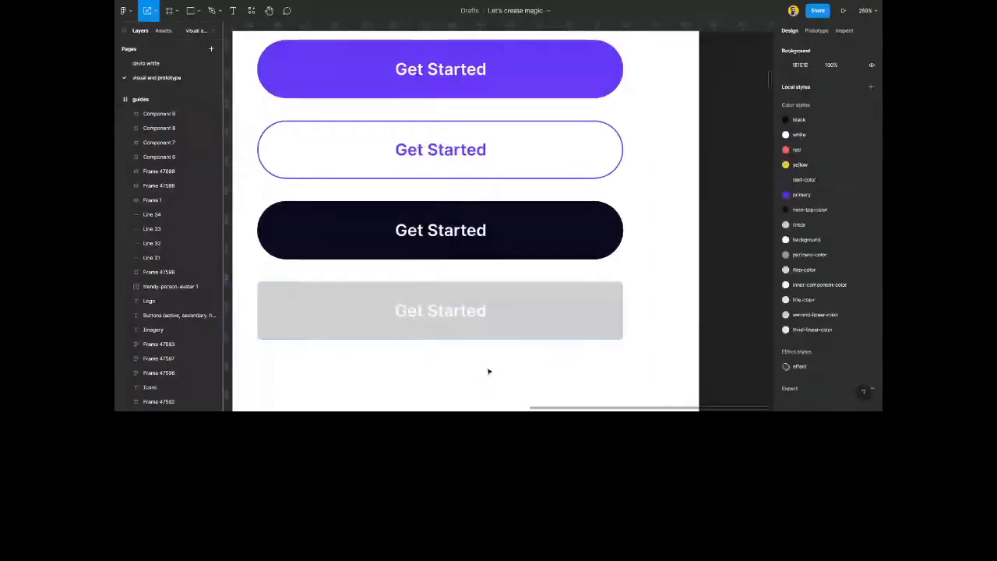
# Set the grey disabled Get Started button's corner radius to 8.
pyautogui.hscroll(-1, 489, 371)
pyautogui.click(584, 311)
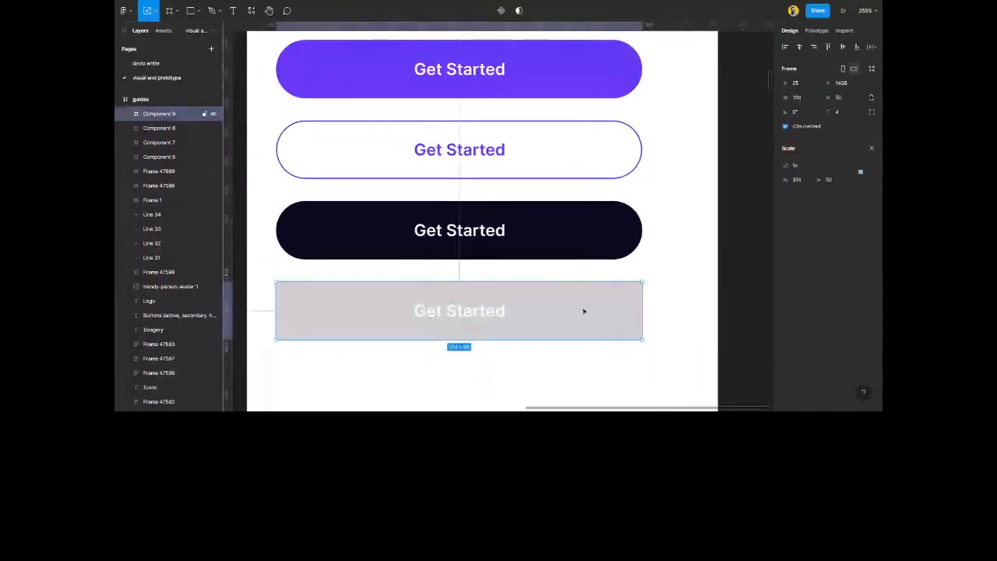
pyautogui.click(841, 114)
pyautogui.write('8')
pyautogui.press('Return')
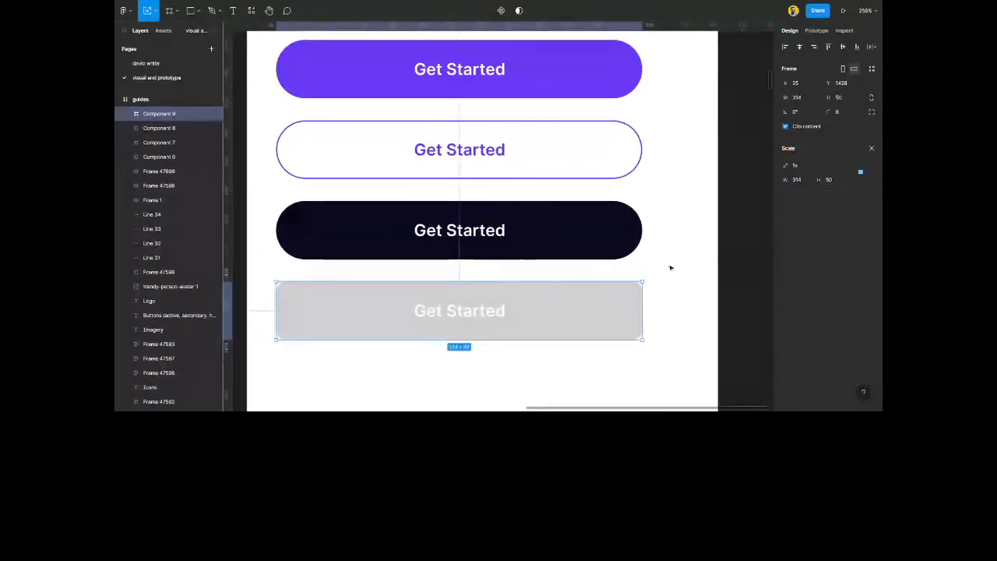
pyautogui.click(668, 312)
pyautogui.click(596, 308)
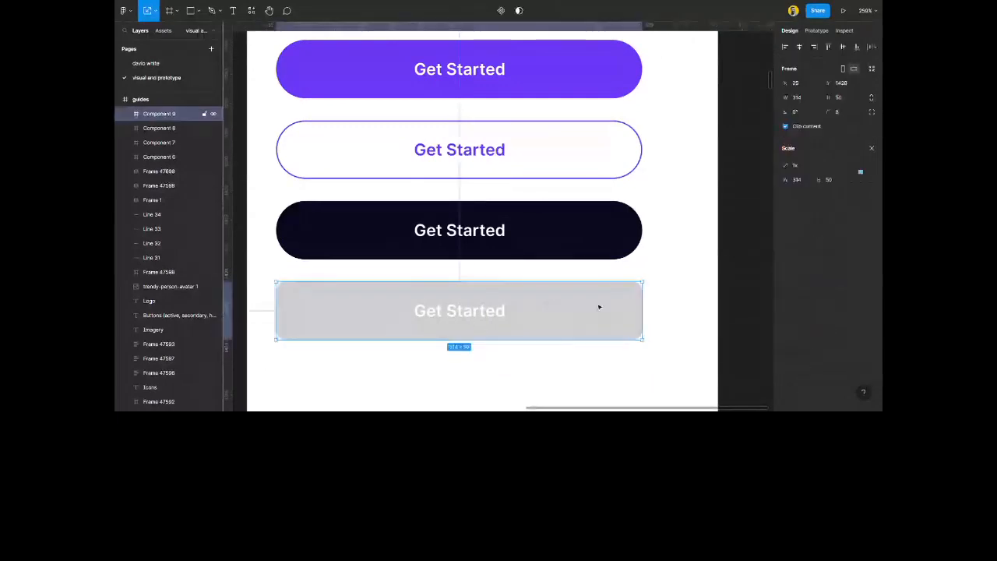
# Set the grey disabled Get Started button's corner radius to 10.
pyautogui.click(841, 112)
pyautogui.write('10')
pyautogui.press('Return')
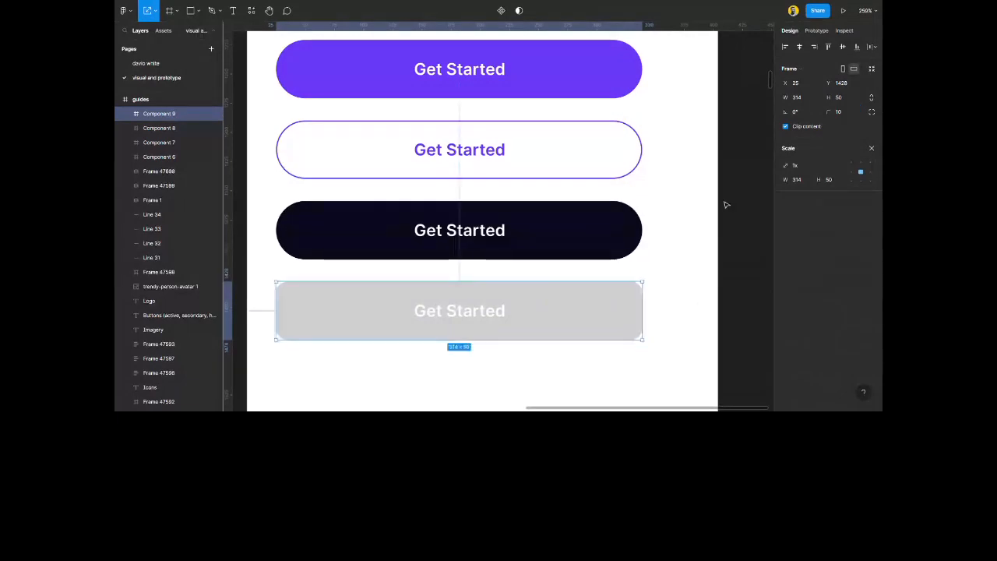
pyautogui.click(692, 311)
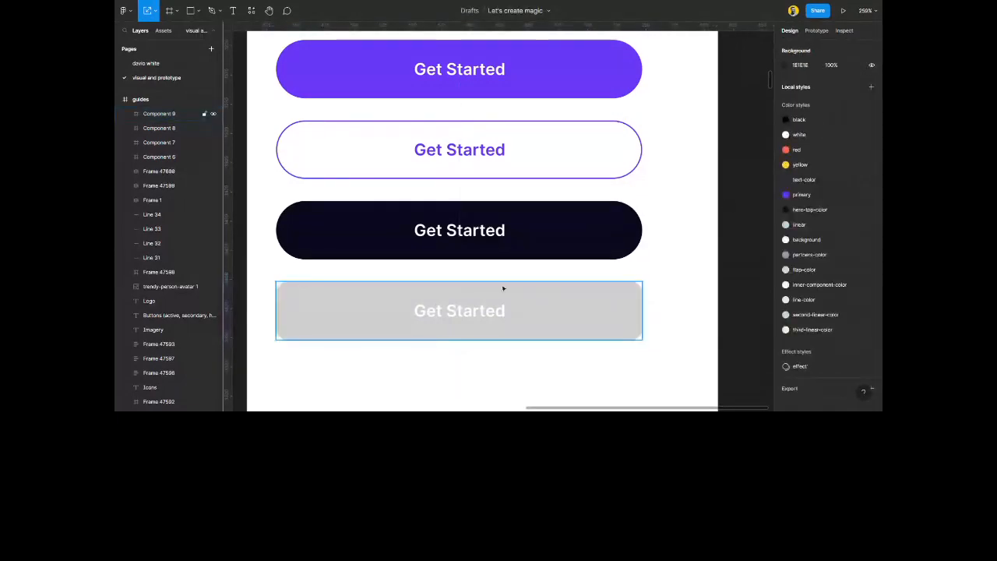
# Set the corner radius of the disabled Get Started button to 40, matching the pill shape of the other buttons.
pyautogui.scroll(-3, 503, 287)
pyautogui.click(583, 306)
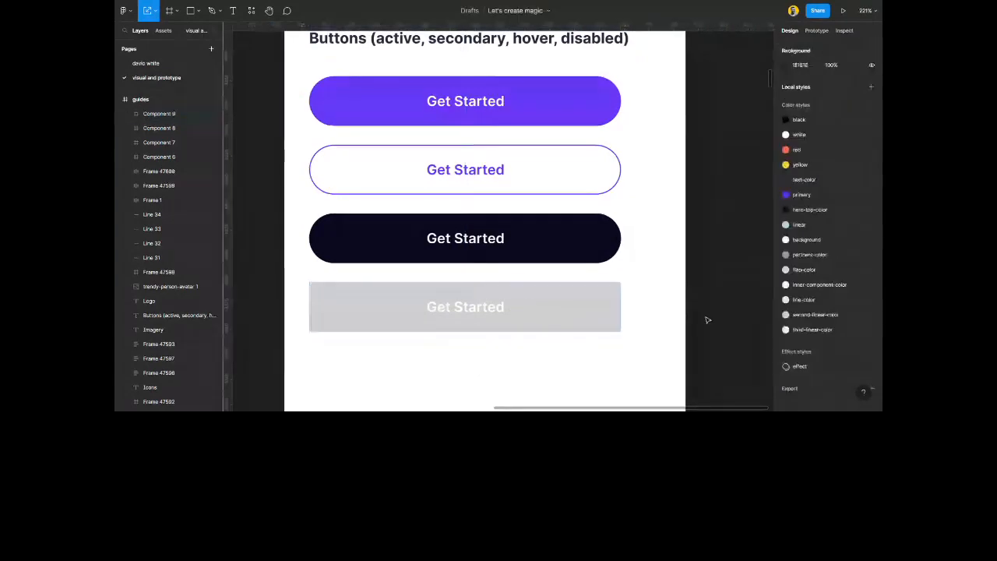
pyautogui.click(605, 314)
pyautogui.click(849, 112)
pyautogui.write('40')
pyautogui.press('Return')
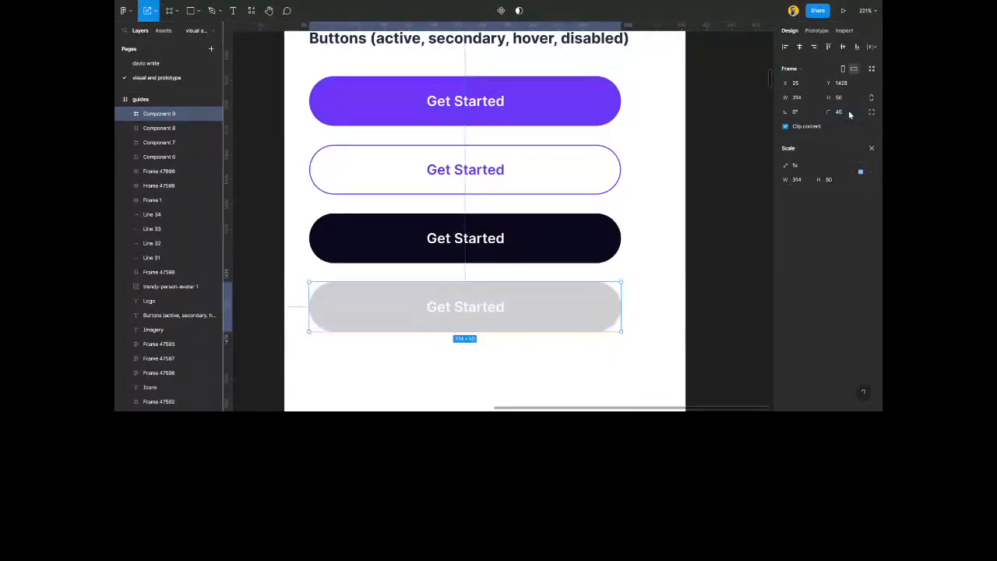
pyautogui.click(730, 210)
pyautogui.hotkey('shift', '1')
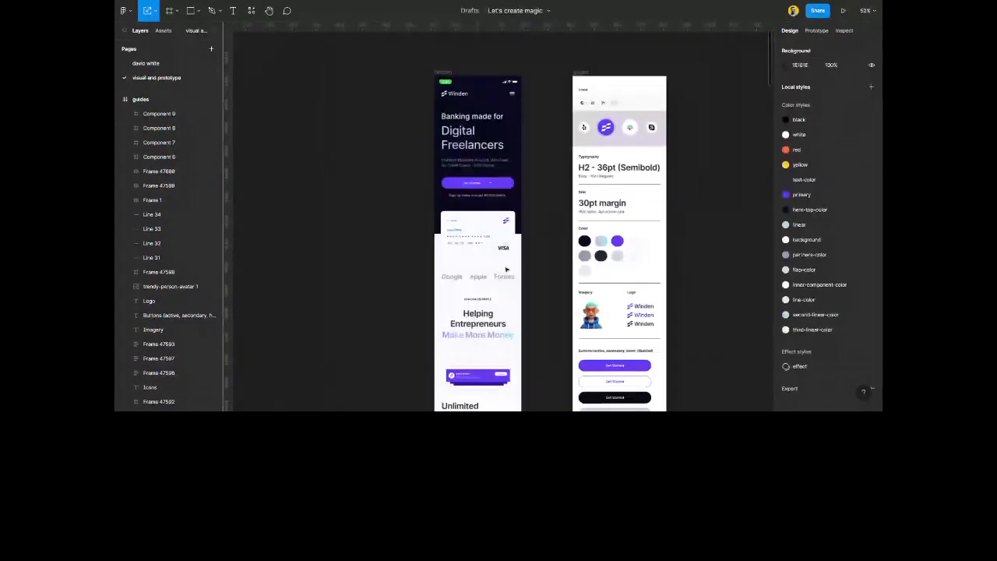
# Set the prototype device to iPhone 13 mini and return to the design settings.
pyautogui.scroll(2, 506, 269)
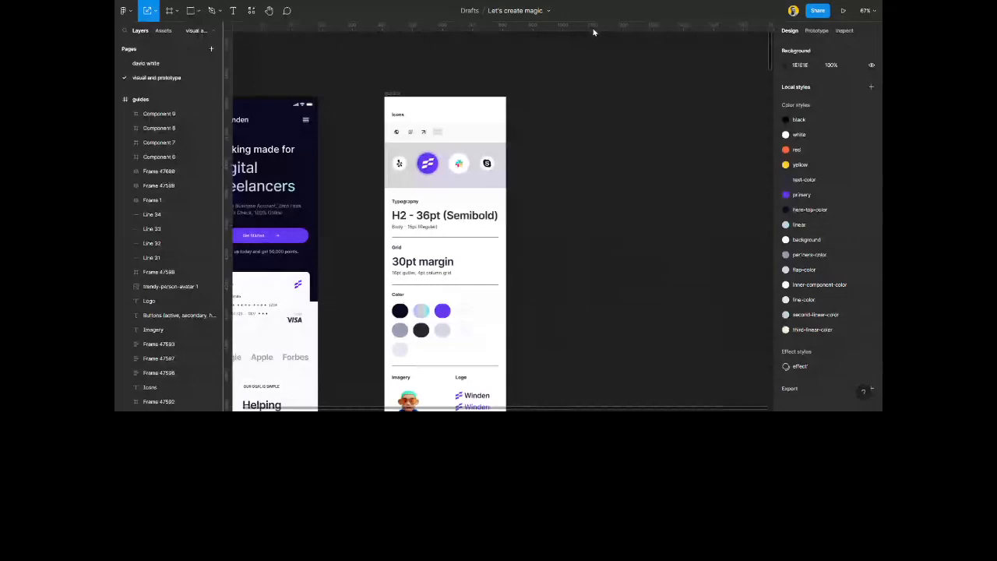
pyautogui.click(816, 29)
pyautogui.click(813, 66)
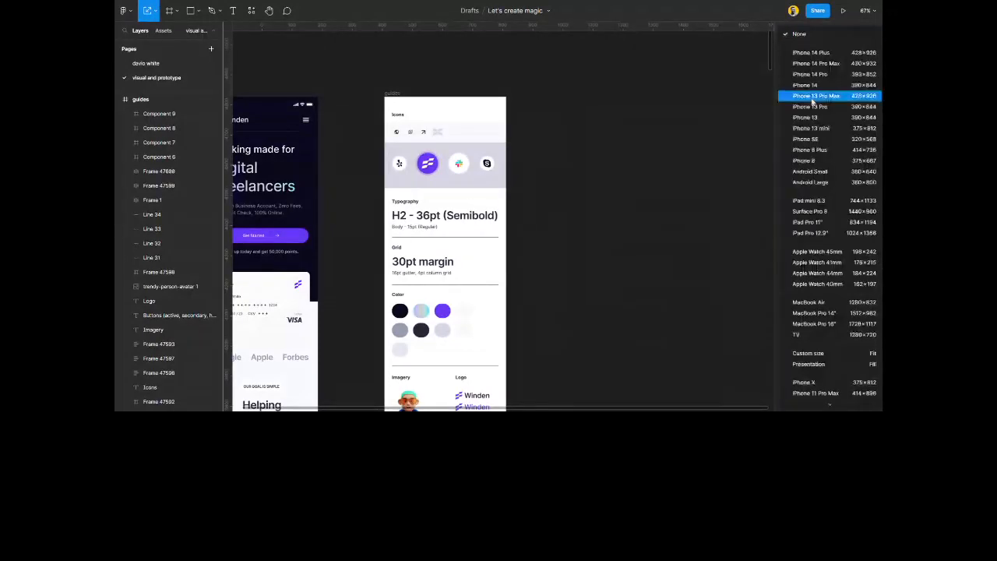
pyautogui.click(811, 128)
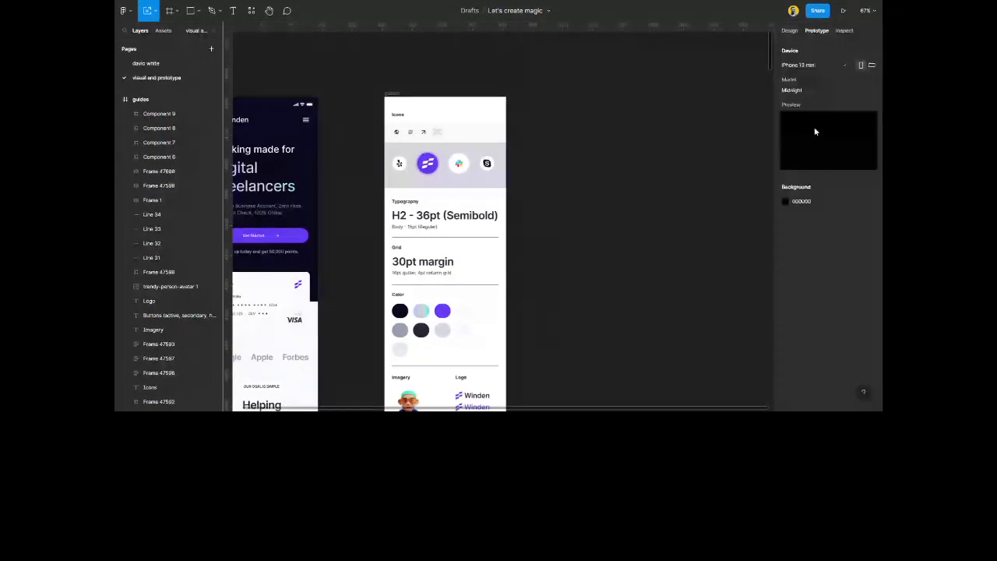
pyautogui.click(790, 30)
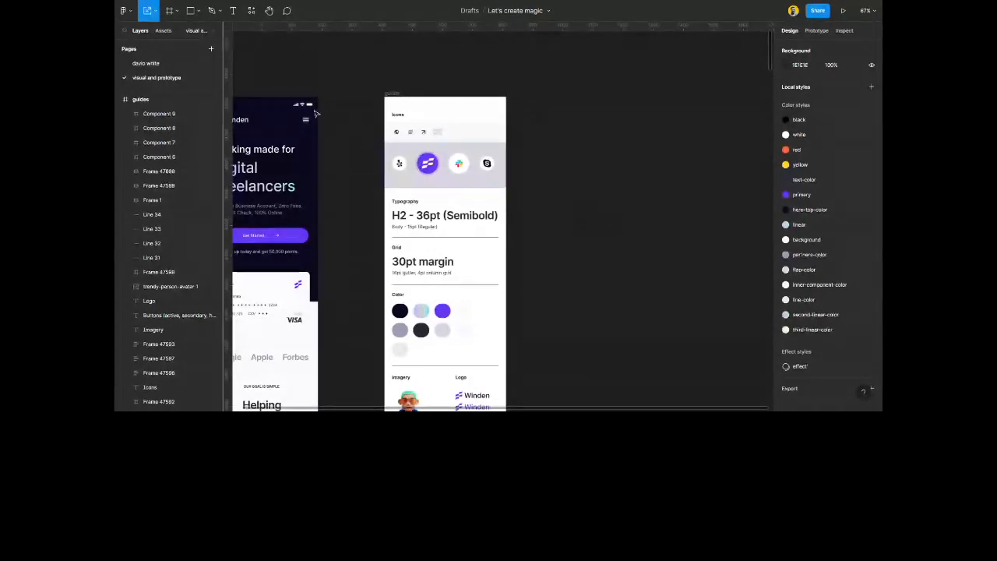
# Create an iPhone 13 mini frame and place it beside the guides frame, level with its upper edge.
pyautogui.click(168, 12)
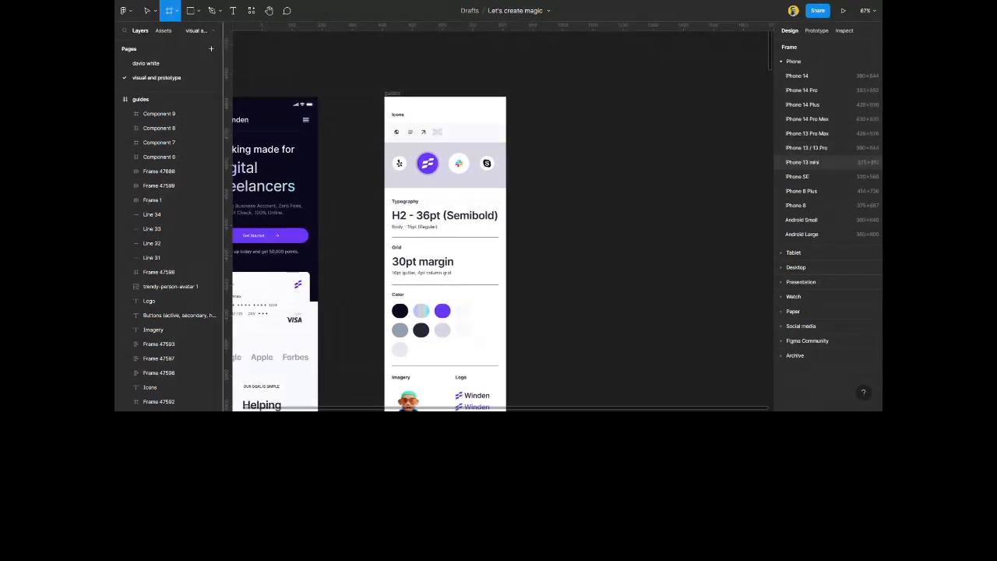
pyautogui.click(830, 162)
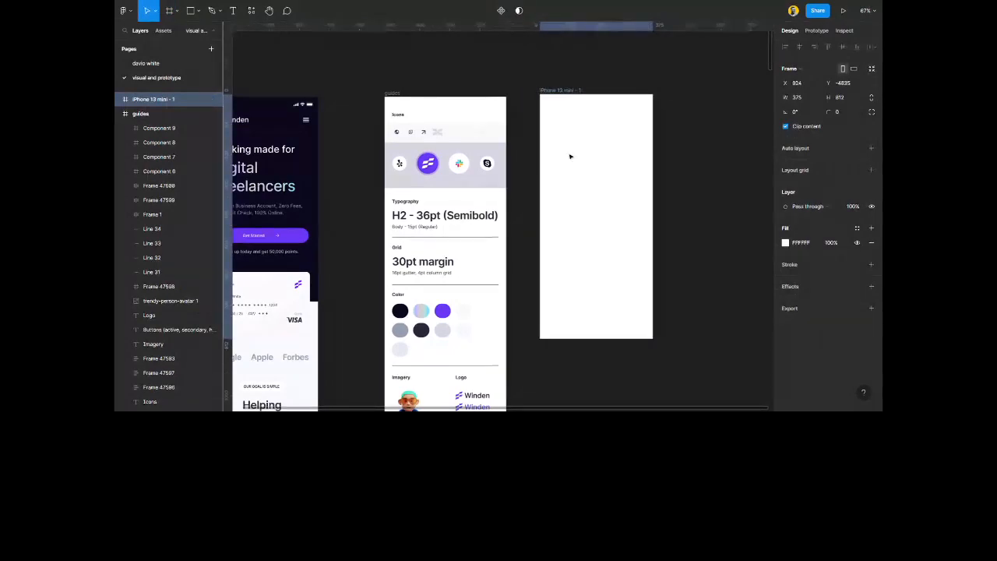
pyautogui.moveTo(570, 157); pyautogui.dragTo(603, 161)
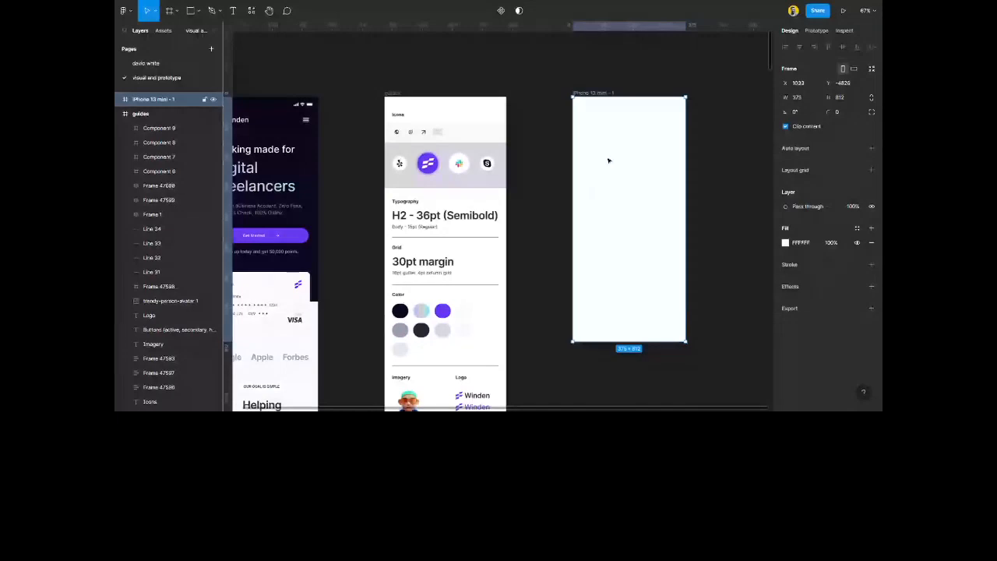
# Copy the status bar from the Winden frame into the new iPhone 13 mini frame.
pyautogui.hscroll(-1, 609, 160)
pyautogui.click(399, 184)
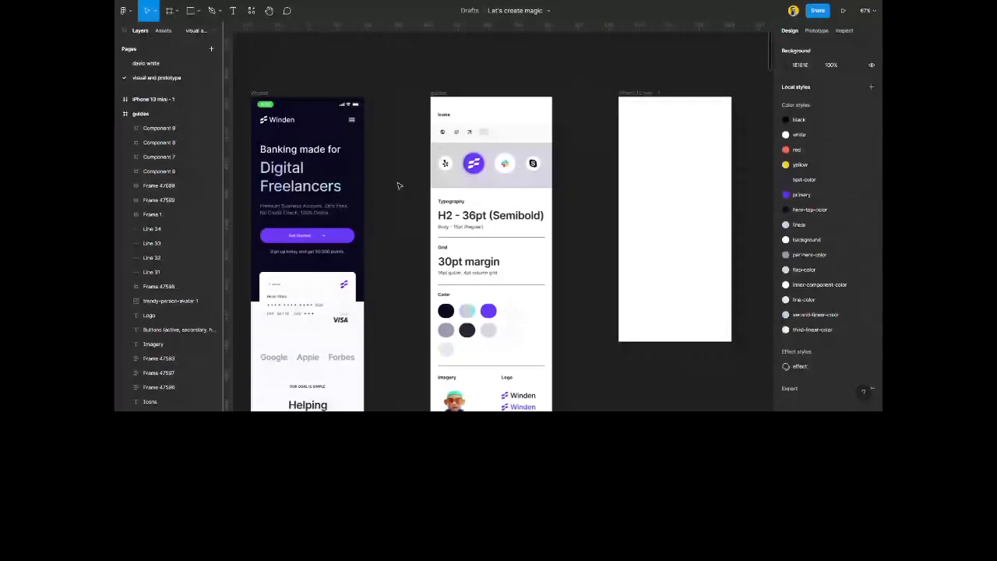
pyautogui.click(352, 105)
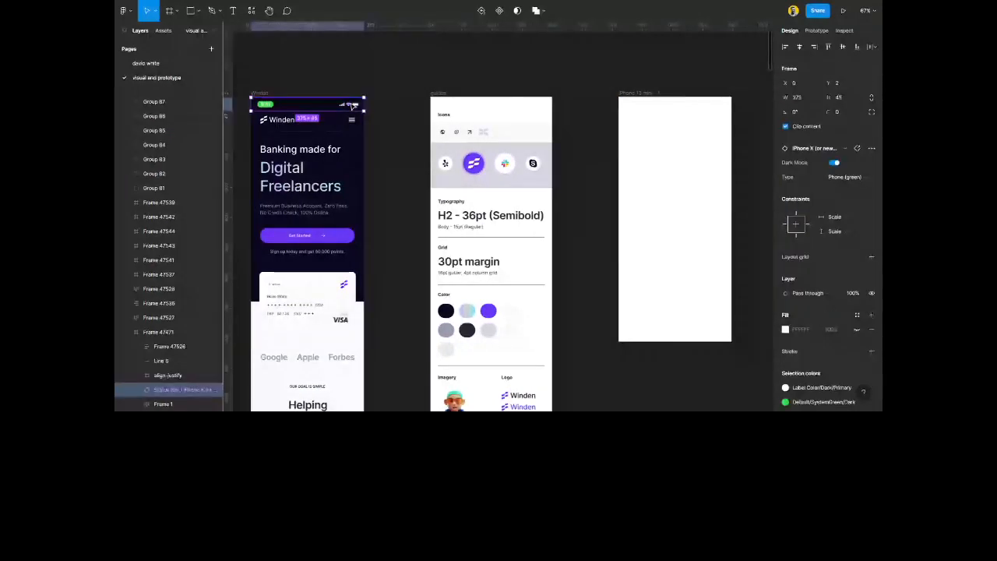
pyautogui.click(633, 93)
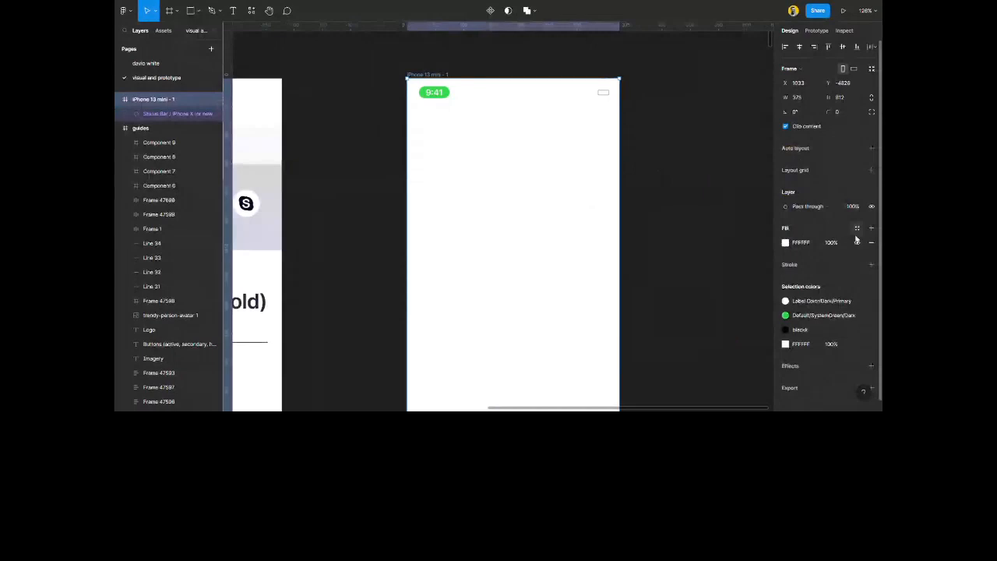
# Apply the hero-top-color style to the iPhone 13 mini frame's fill.
pyautogui.click(857, 228)
pyautogui.click(818, 335)
pyautogui.press('Escape')
pyautogui.scroll(3, 596, 114)
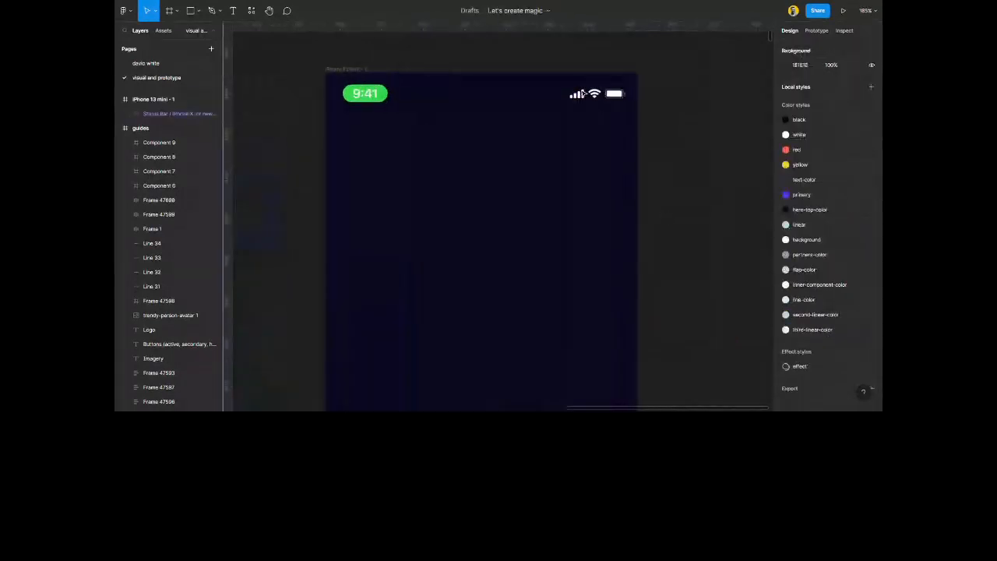
# Add a layout grid of 4 columns to the iPhone 13 mini frame.
pyautogui.click(349, 70)
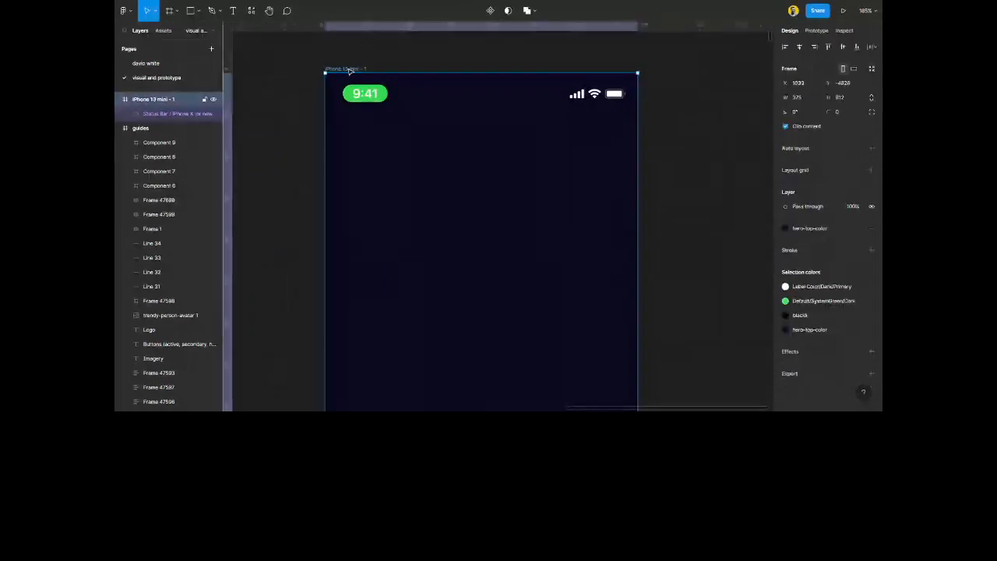
pyautogui.click(827, 170)
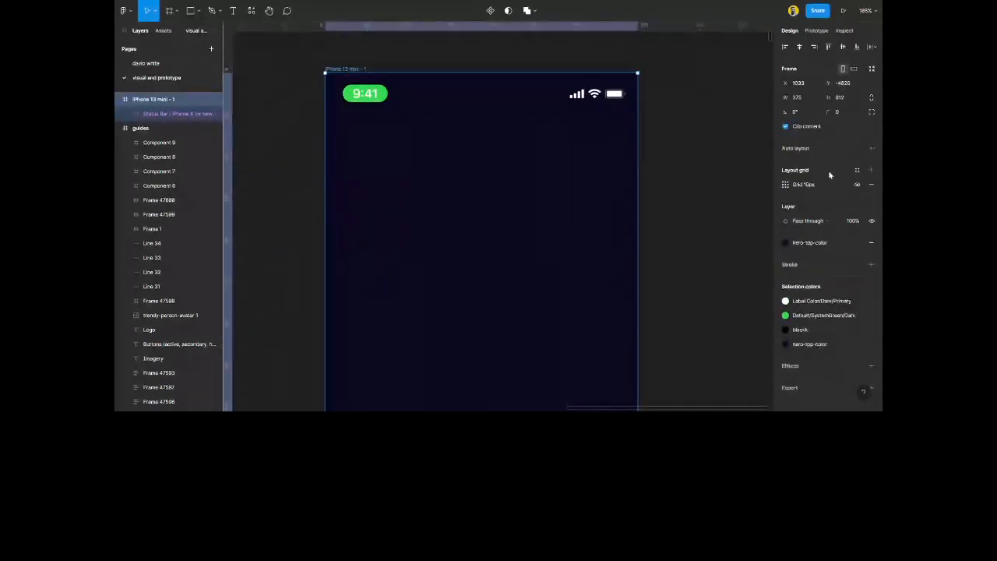
pyautogui.click(785, 185)
pyautogui.click(685, 187)
pyautogui.click(695, 197)
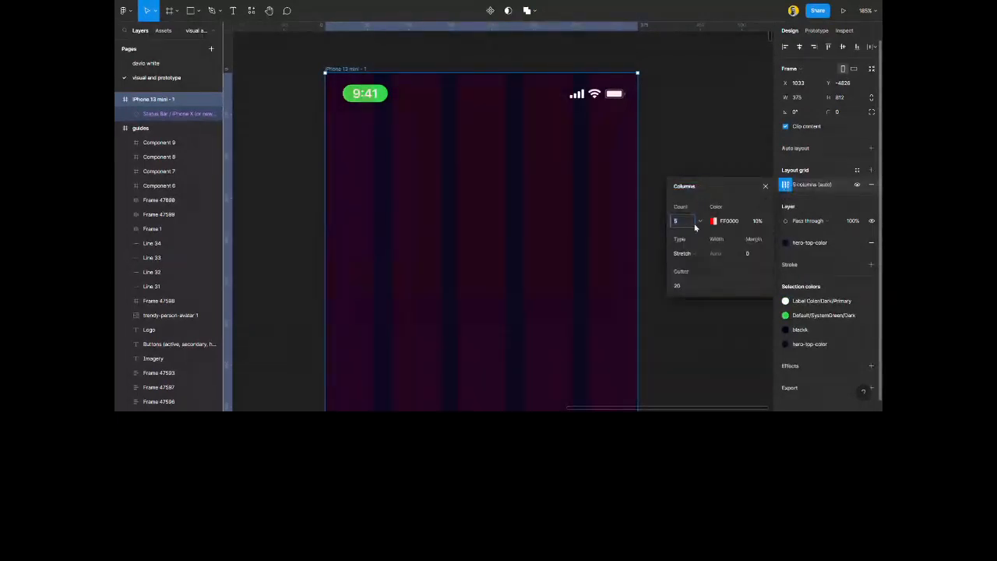
pyautogui.click(699, 221)
pyautogui.click(687, 211)
# Change the column grid's color to white (FFFFFF).
pyautogui.click(712, 221)
pyautogui.click(564, 187)
pyautogui.moveTo(562, 185); pyautogui.dragTo(529, 163)
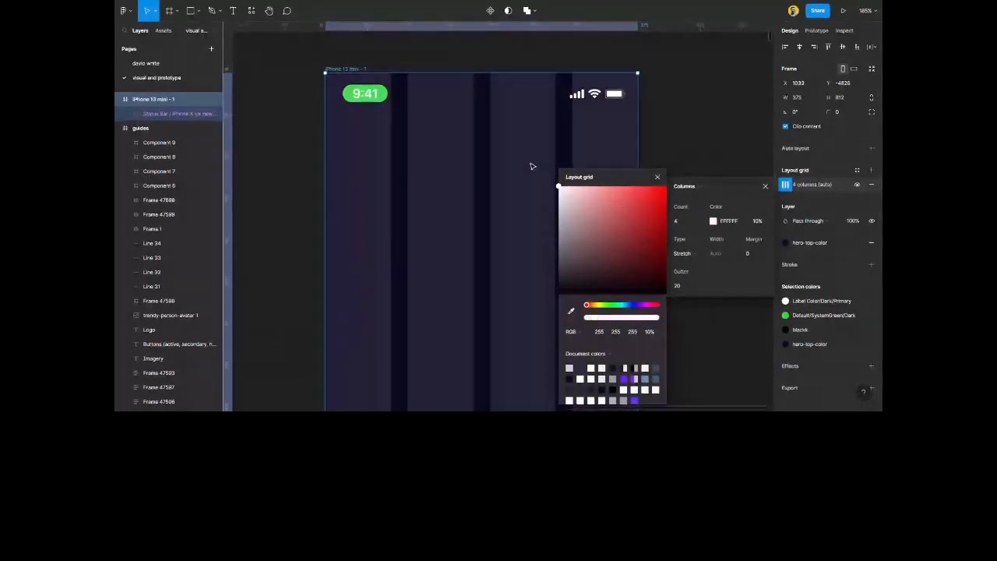
pyautogui.click(657, 178)
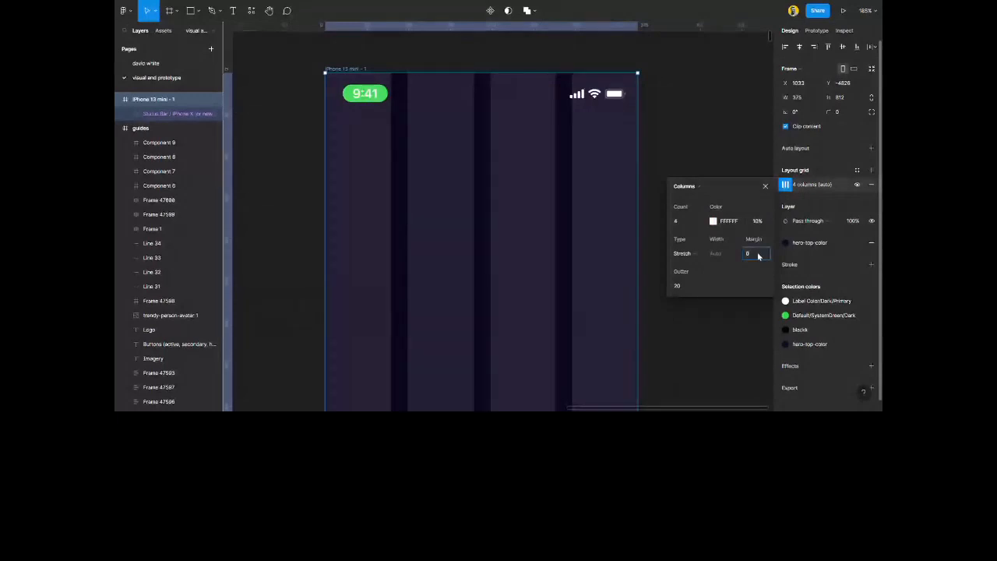
# Set the column grid's margin to 20 and its gutter to 16.
pyautogui.write('20')
pyautogui.press('Return')
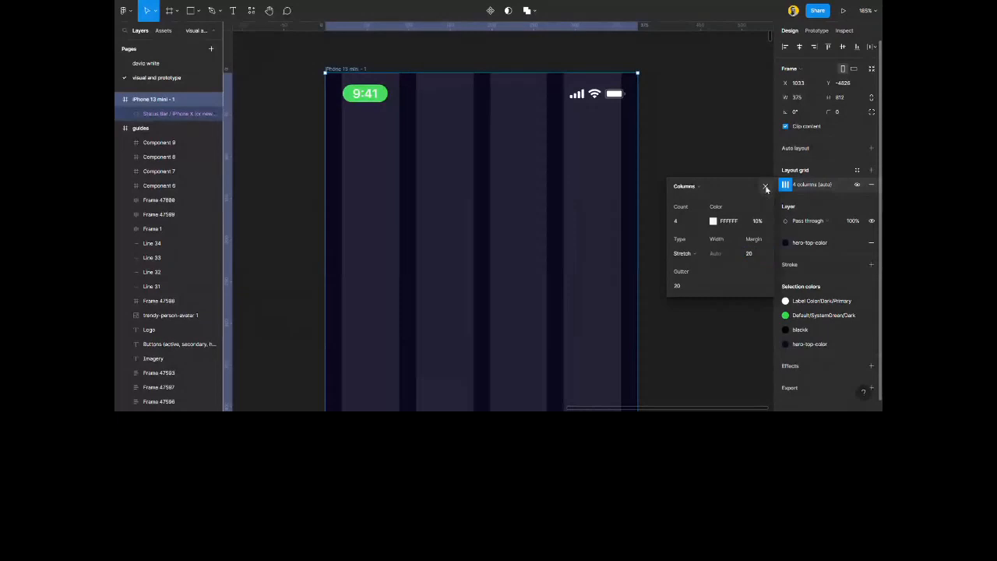
pyautogui.click(683, 286)
pyautogui.write('16')
pyautogui.press('Return')
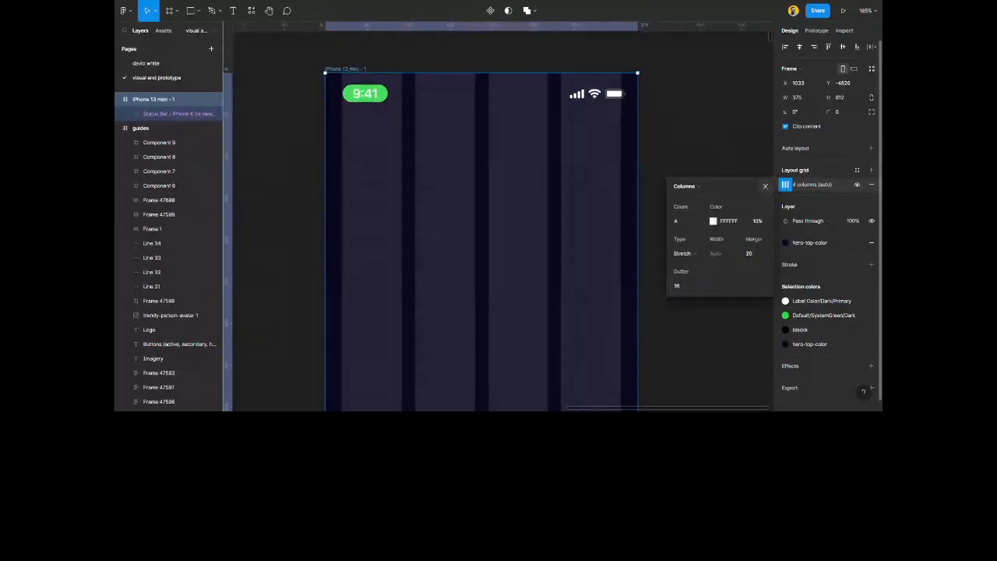
pyautogui.click(765, 186)
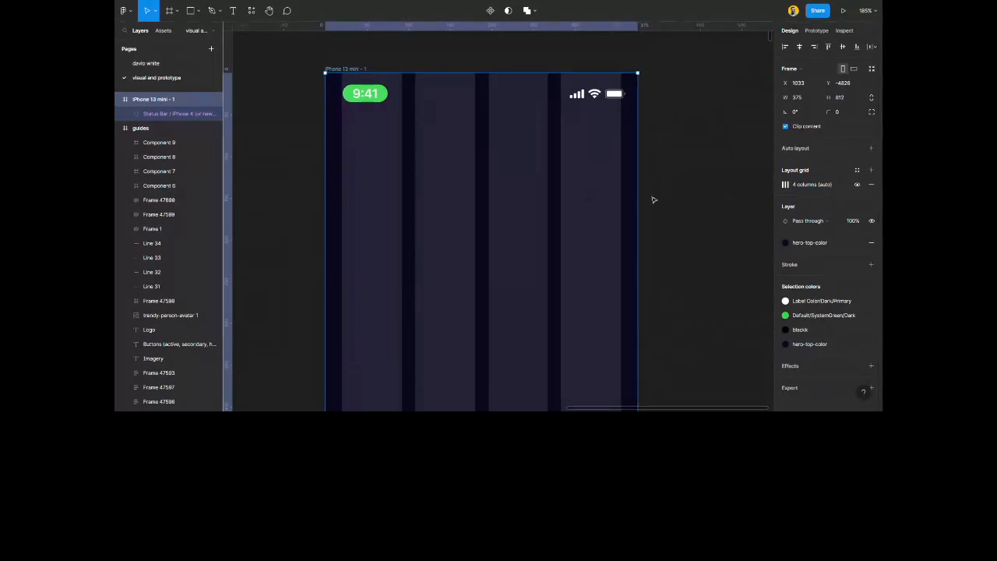
# Add a second layout grid to the iPhone 13 mini frame and switch its type to rows.
pyautogui.click(872, 170)
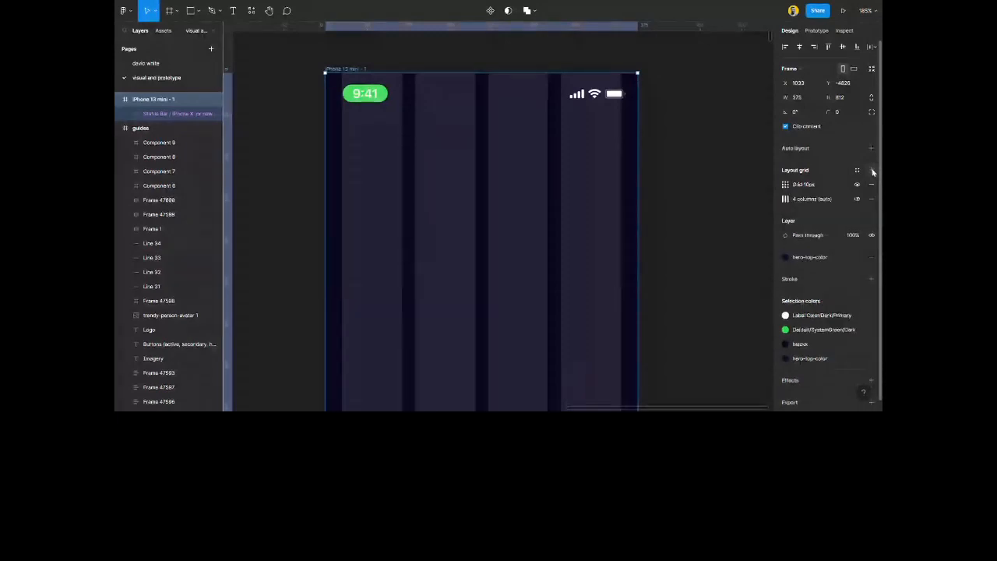
pyautogui.click(785, 184)
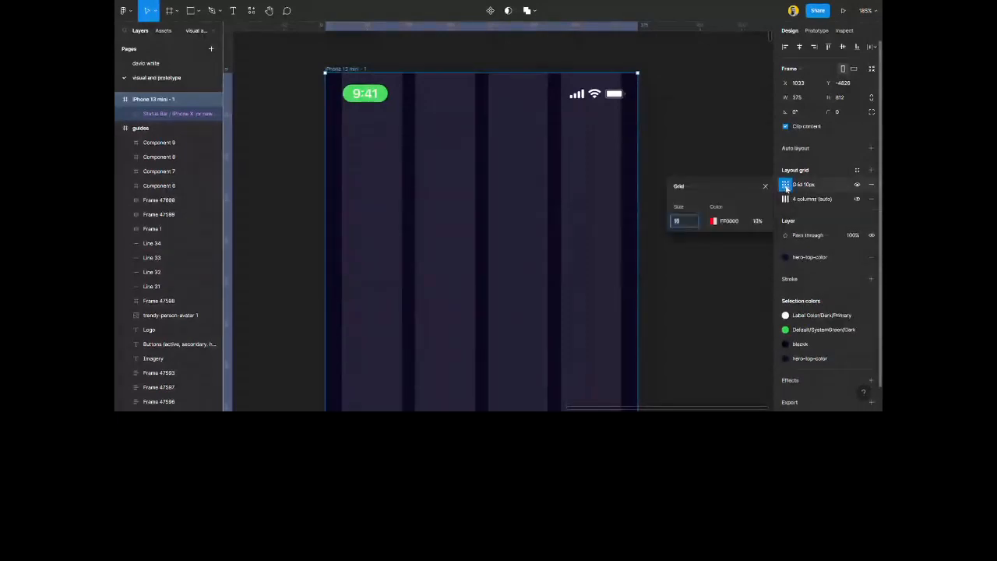
pyautogui.click(695, 190)
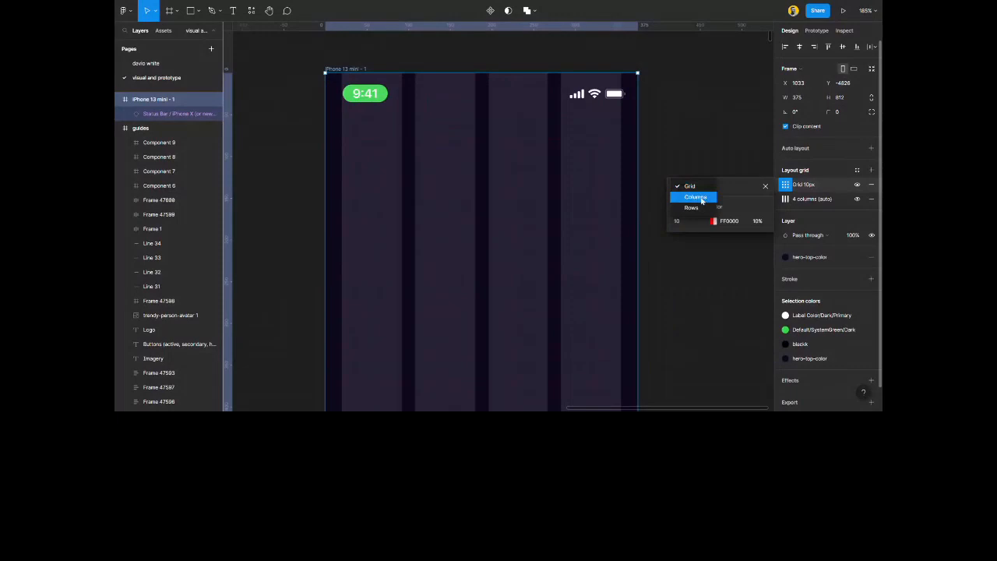
pyautogui.click(692, 208)
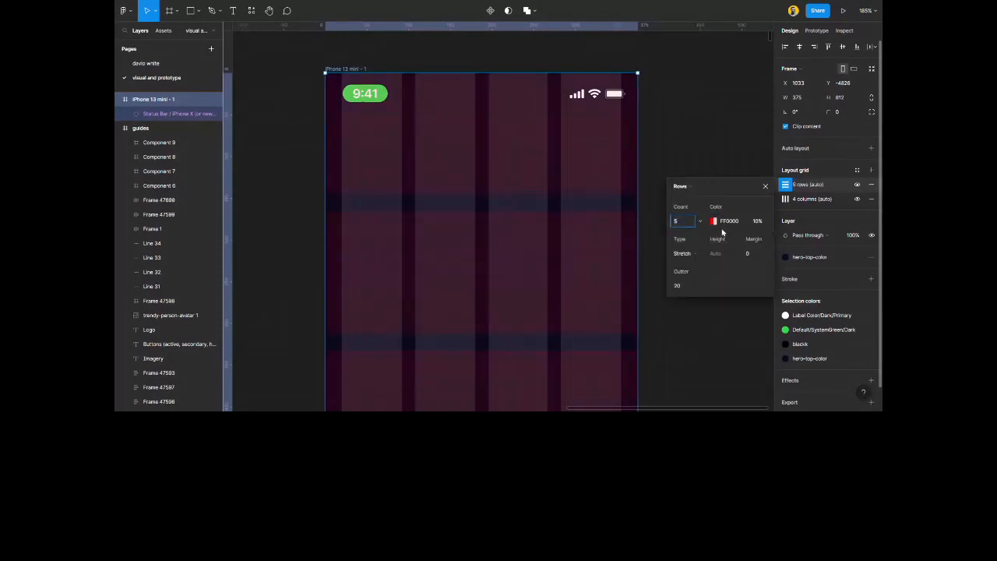
# Change the row grid's color to white (FFFFFF).
pyautogui.click(713, 222)
pyautogui.moveTo(584, 203); pyautogui.dragTo(557, 186)
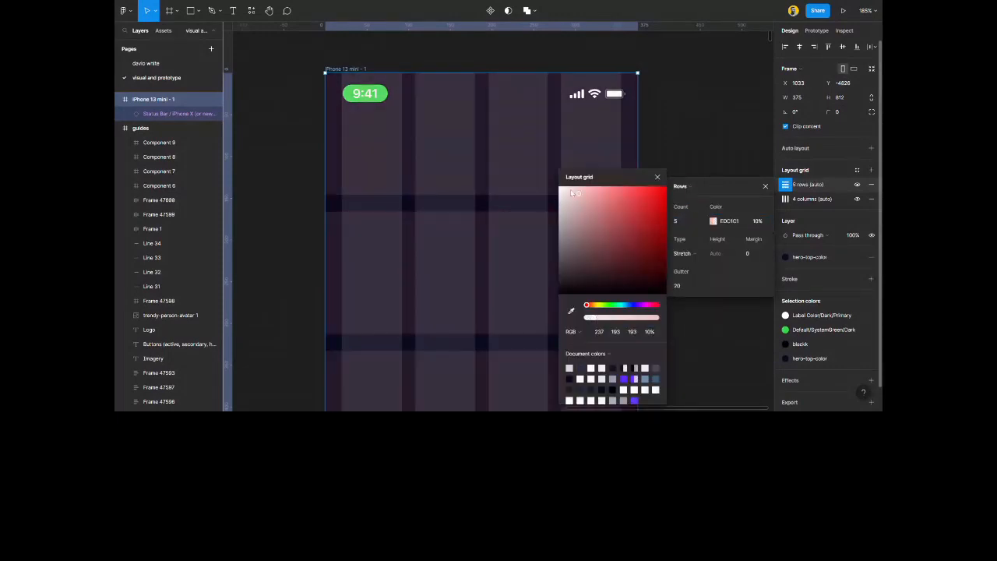
pyautogui.click(658, 180)
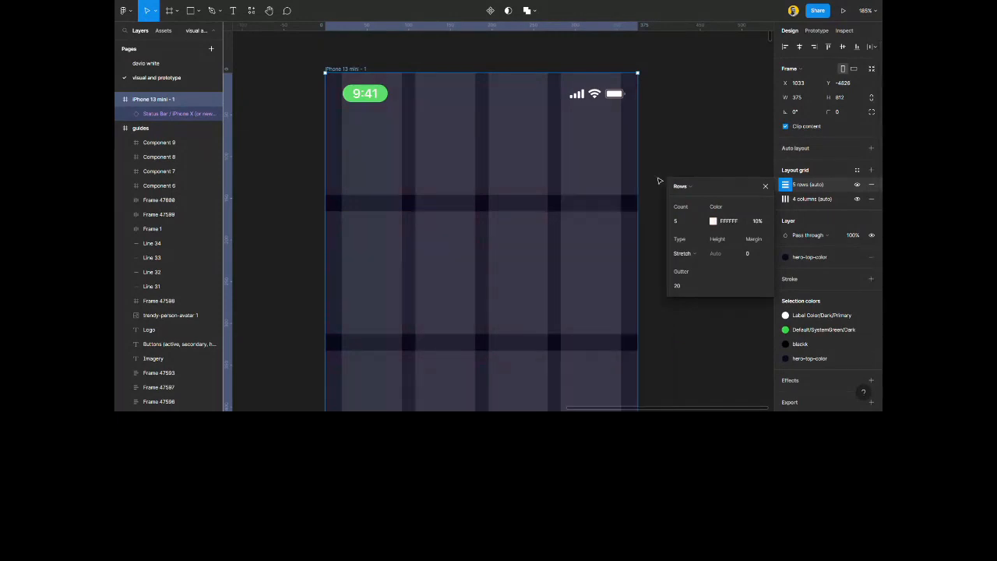
# Set the row count to 12 and narrow the row gutter to match the column gutter.
pyautogui.click(704, 224)
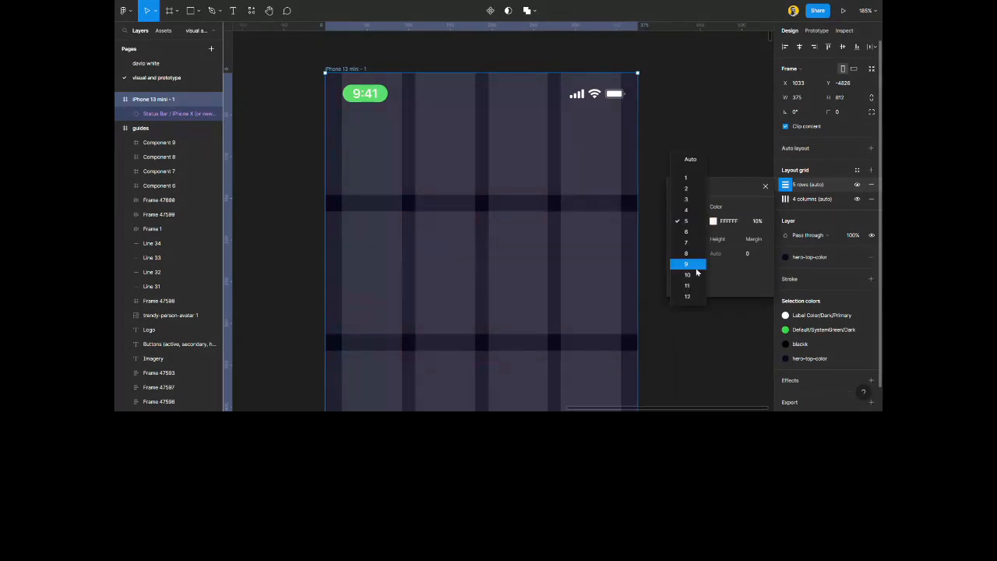
pyautogui.click(697, 297)
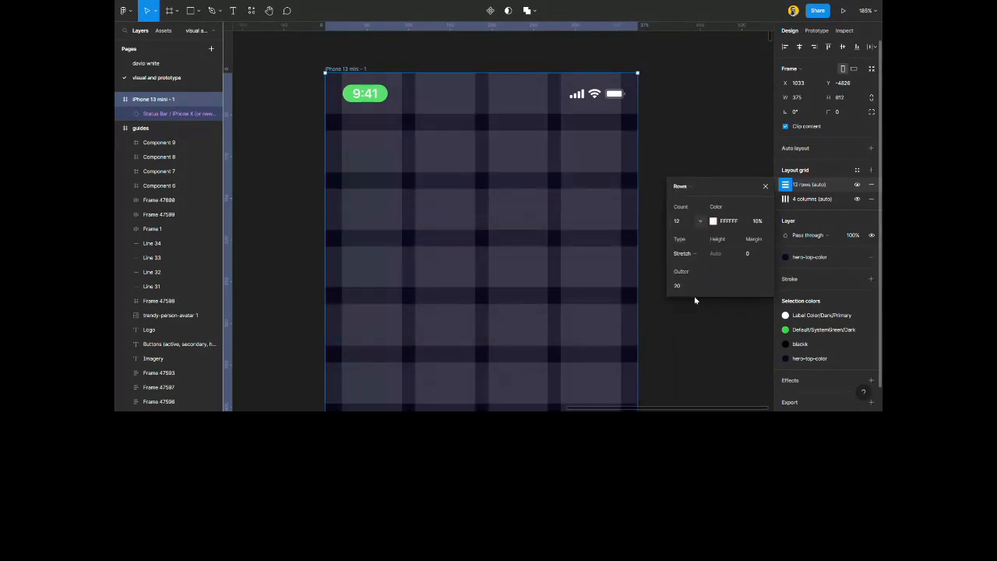
pyautogui.click(753, 255)
pyautogui.press('Return')
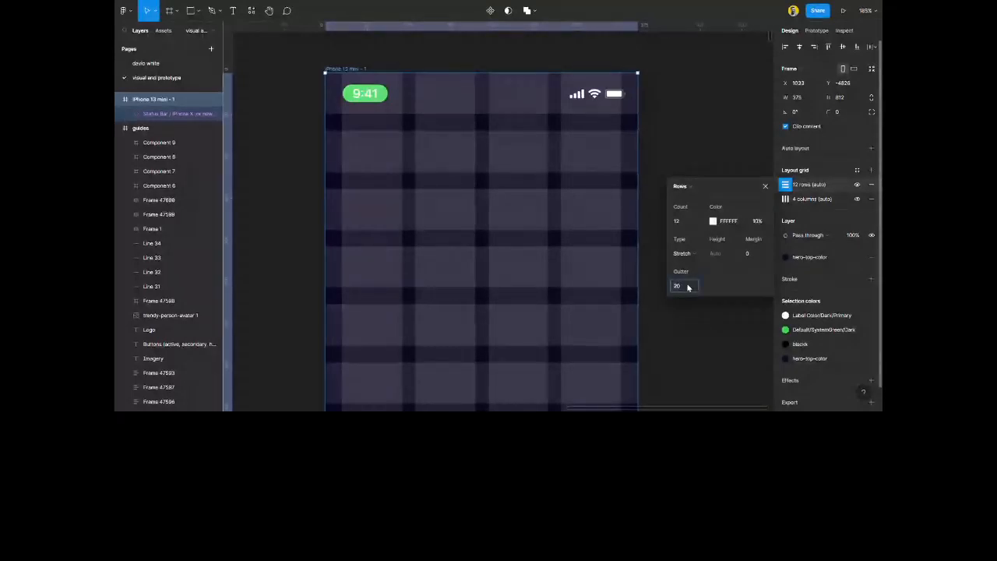
pyautogui.click(693, 241)
pyautogui.click(694, 240)
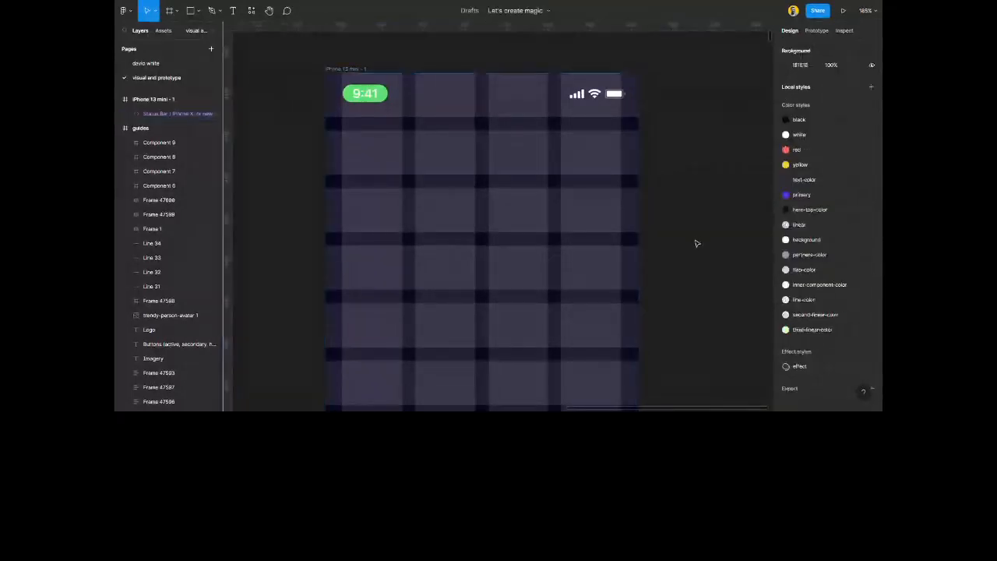
pyautogui.scroll(-5, 521, 250)
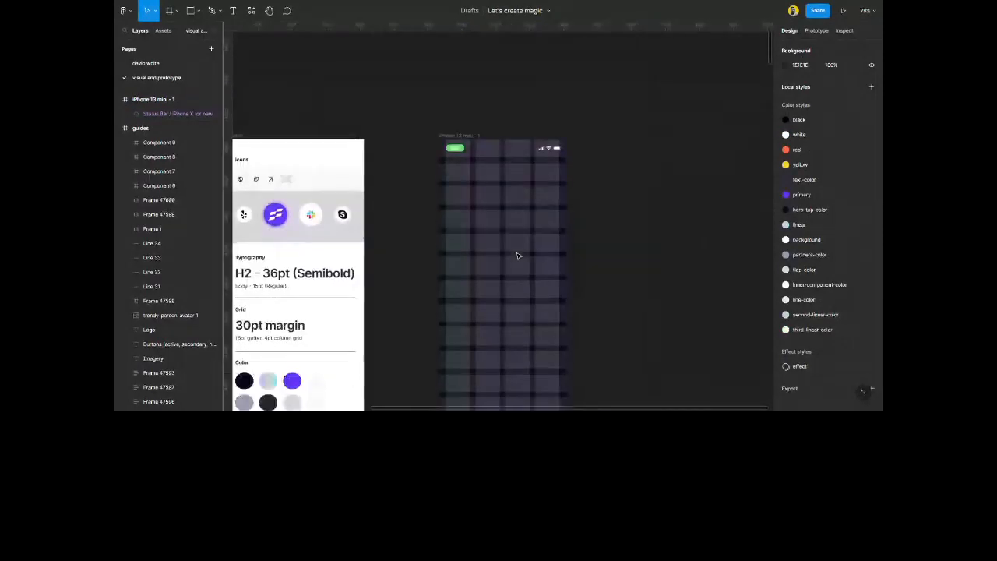
# Draw a rectangle of about 335 × 122 across all four columns and two rows of the iPhone 13 mini frame's grid.
pyautogui.scroll(4, 515, 234)
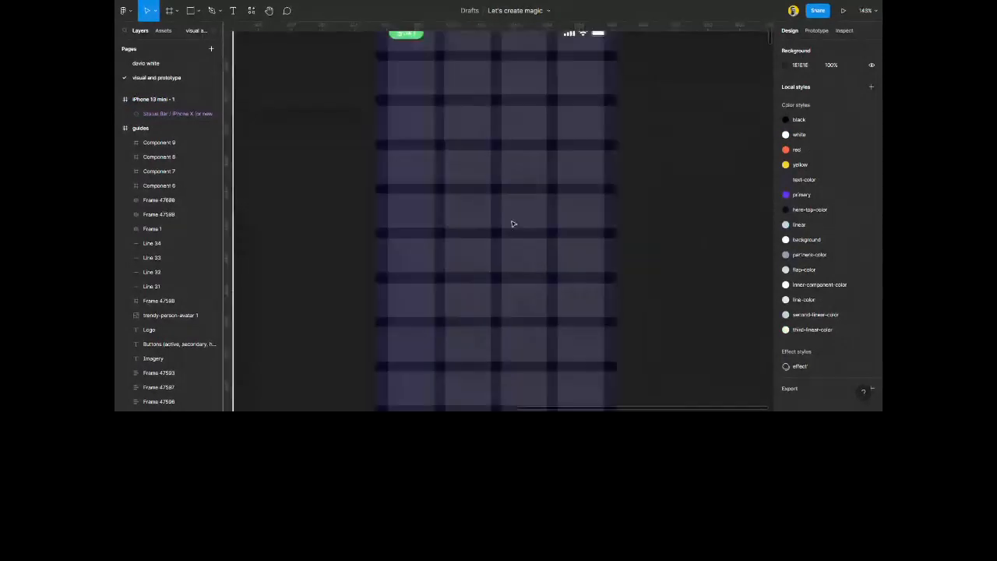
pyautogui.scroll(6, 512, 225)
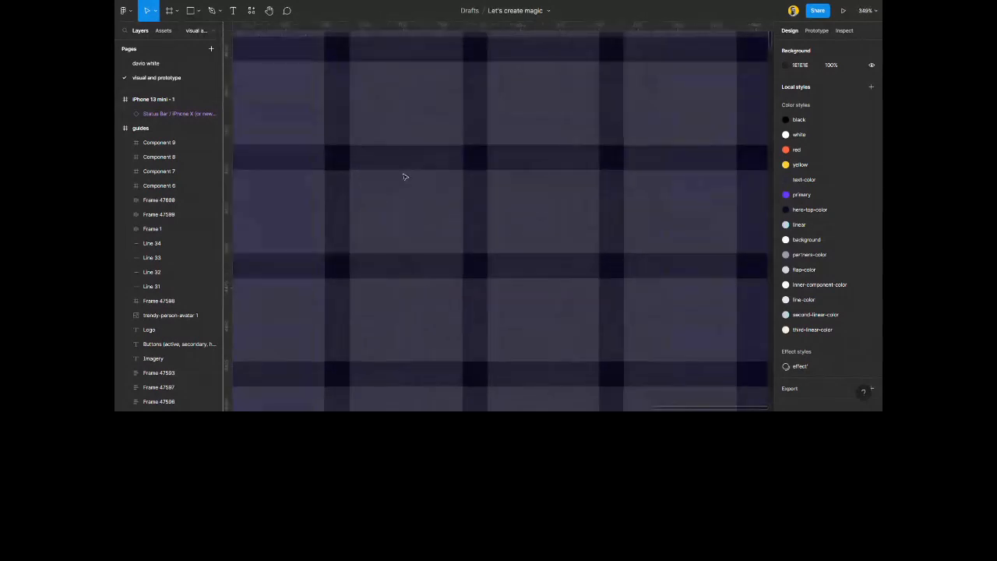
pyautogui.scroll(-5, 420, 187)
pyautogui.scroll(2, 420, 186)
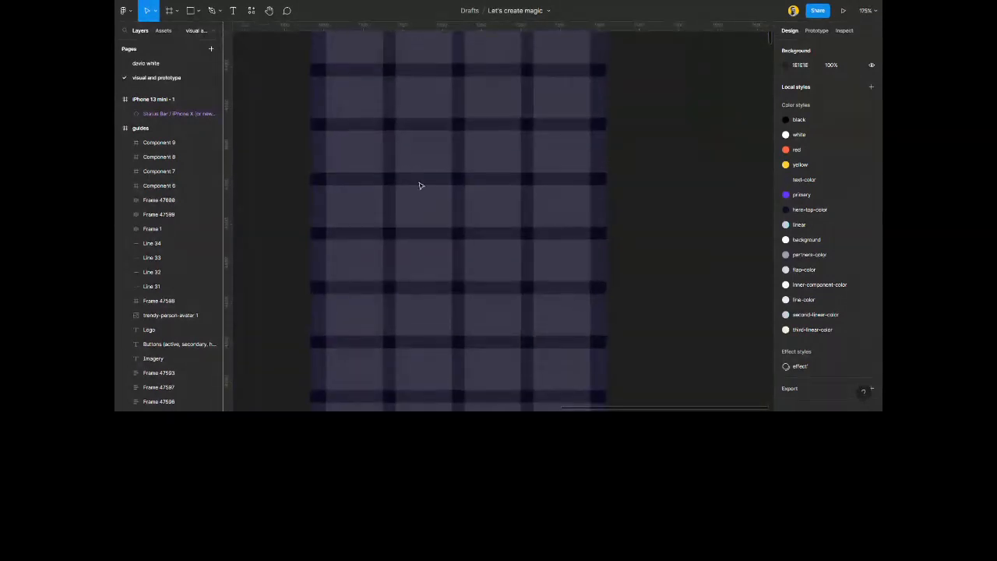
pyautogui.scroll(1, 420, 185)
pyautogui.press('r')
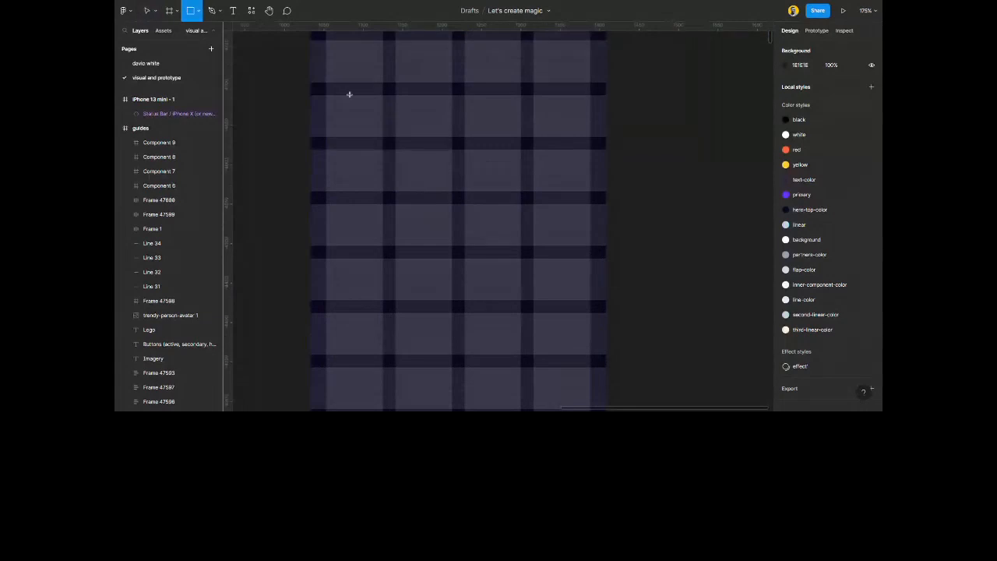
pyautogui.moveTo(325, 95); pyautogui.dragTo(592, 194)
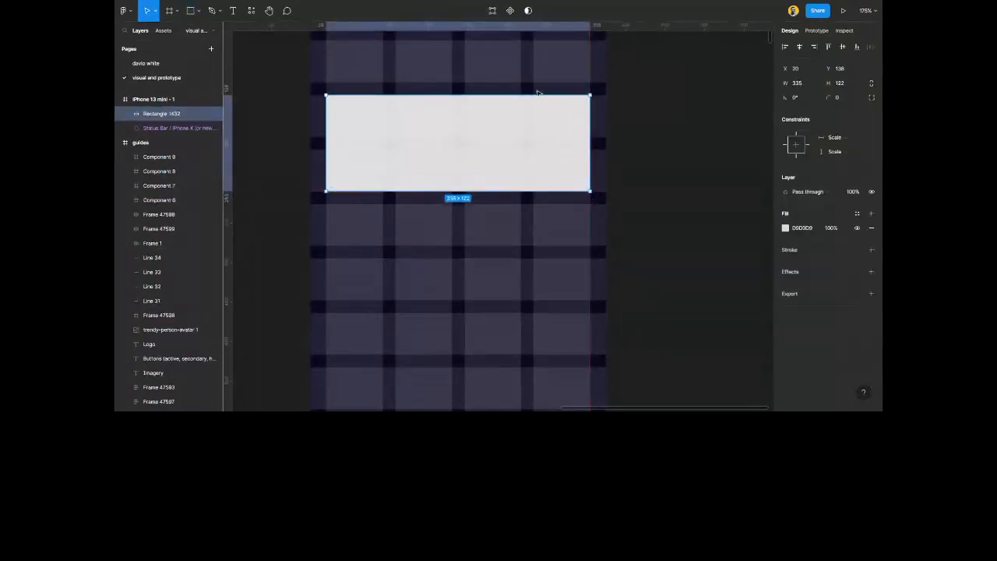
# Place two copies of the rectangle below it, spaced one row gutter apart, and delete both copies.
pyautogui.moveTo(538, 112); pyautogui.dragTo(545, 219)
pyautogui.keyDown('ctrl'); pyautogui.scroll(5, 468, 221); pyautogui.keyUp('ctrl')
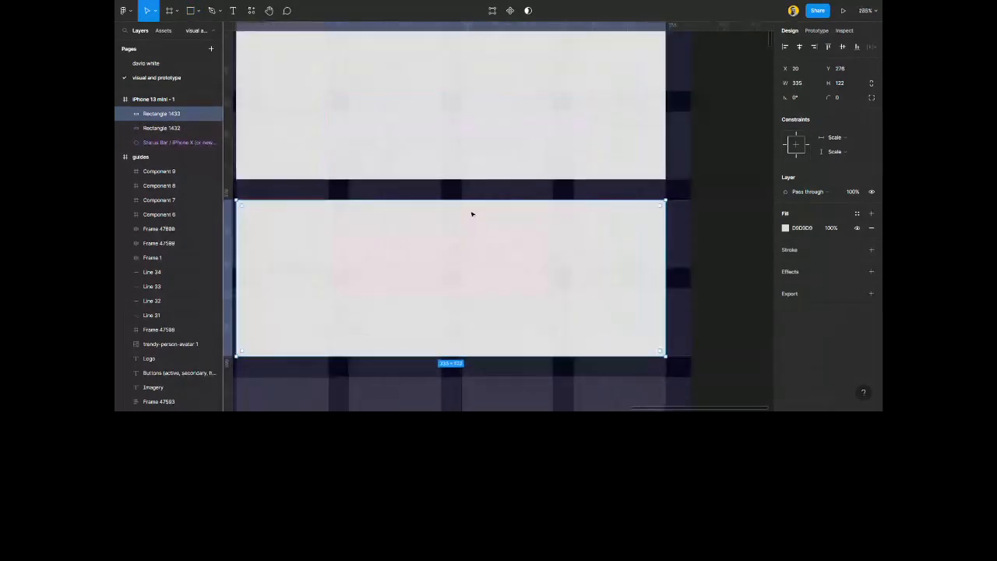
pyautogui.scroll(-3, 472, 214)
pyautogui.moveTo(466, 102); pyautogui.dragTo(472, 276)
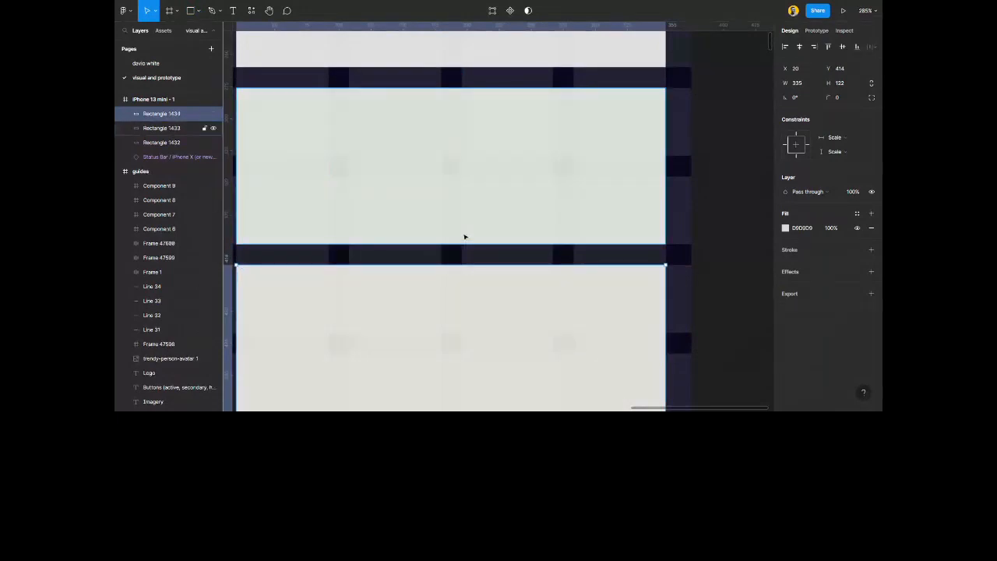
pyautogui.keyDown('ctrl'); pyautogui.scroll(-3, 511, 222); pyautogui.keyUp('ctrl')
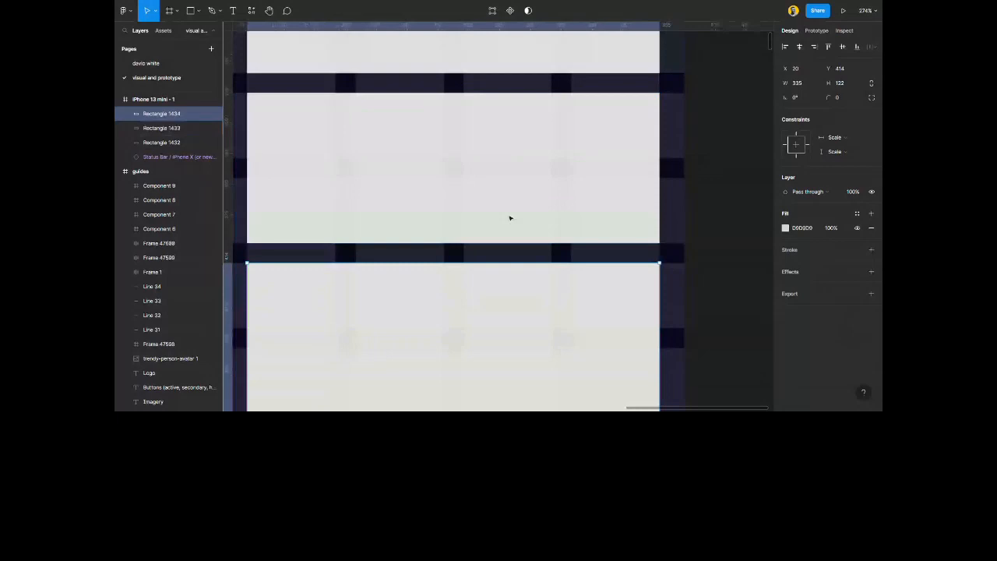
pyautogui.keyDown('shift'); pyautogui.click(510, 206); pyautogui.keyUp('shift')
pyautogui.press('Delete')
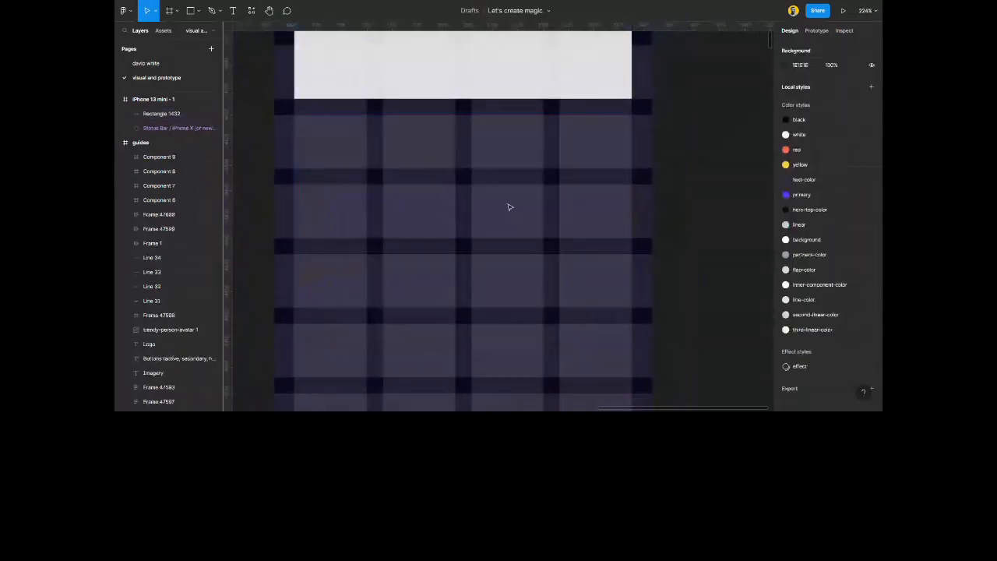
# Try stretching the remaining rectangle to a height of about 305 and delete it.
pyautogui.click(495, 95)
pyautogui.moveTo(482, 100); pyautogui.dragTo(482, 284)
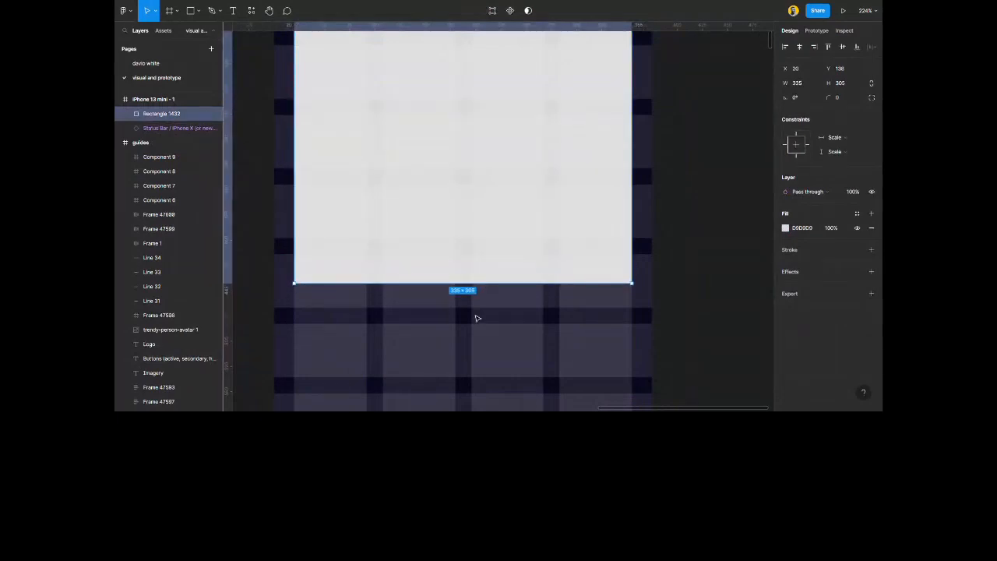
pyautogui.scroll(-3, 477, 318)
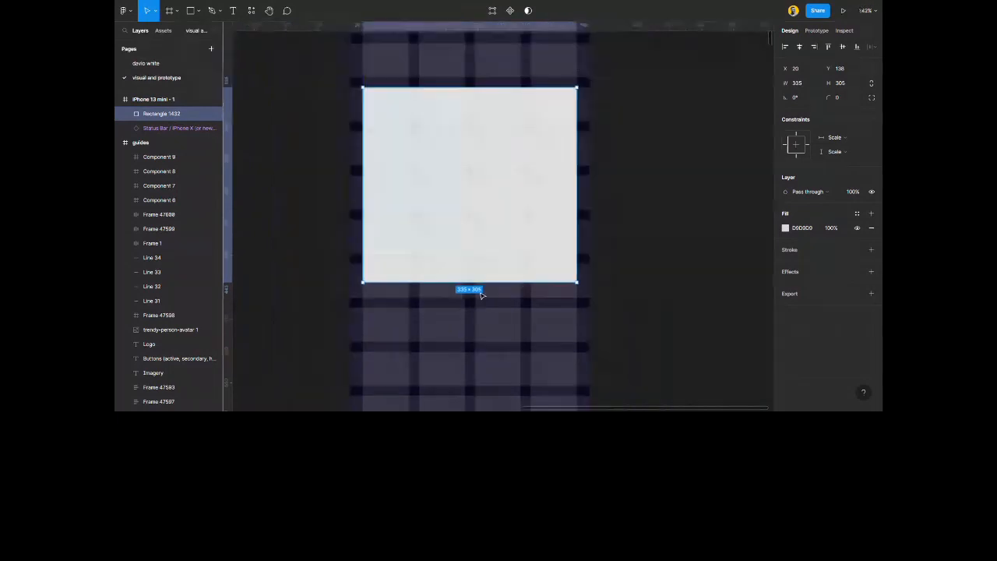
pyautogui.scroll(1, 480, 305)
pyautogui.scroll(1, 481, 296)
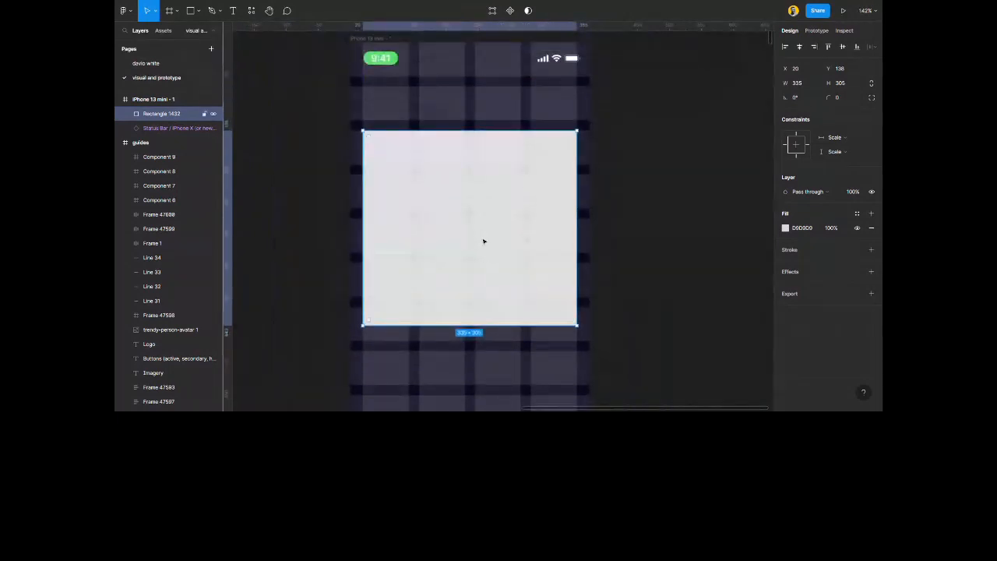
pyautogui.press('Delete')
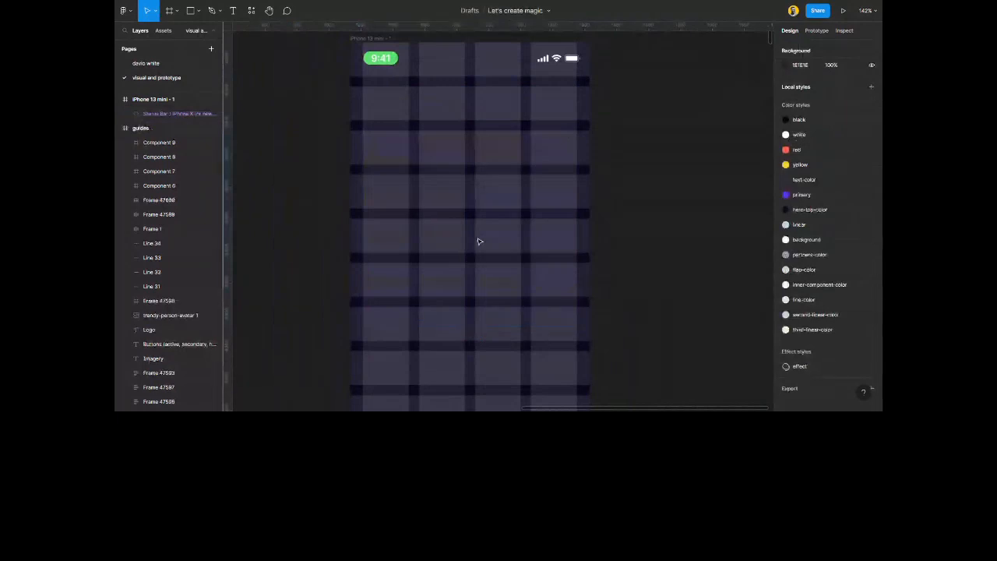
# Try extending the iPhone 13 mini frame downward to a height of about 1280.
pyautogui.hotkey('shift', '0')
pyautogui.scroll(-2, 475, 270)
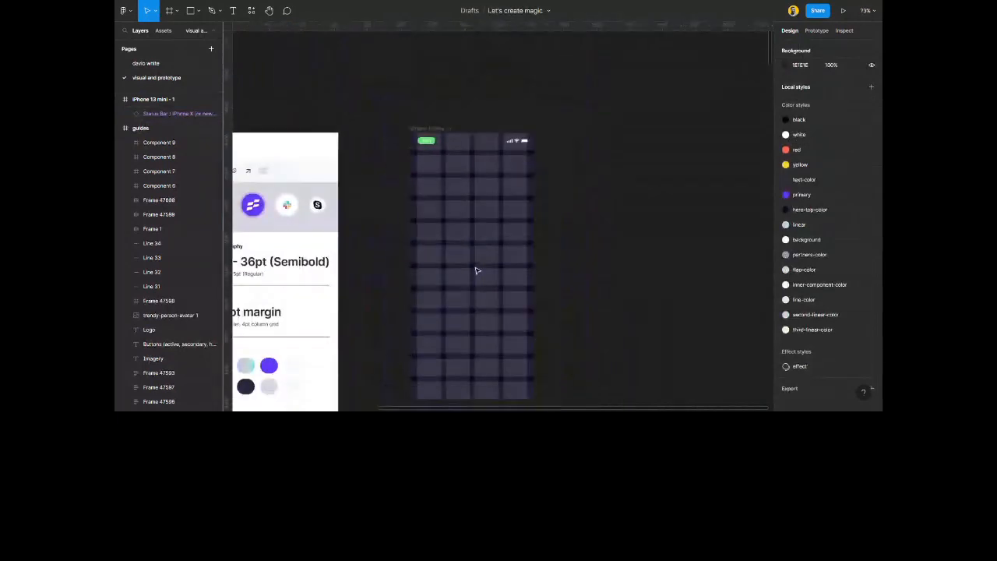
pyautogui.click(442, 123)
pyautogui.click(443, 123)
pyautogui.scroll(-3, 474, 202)
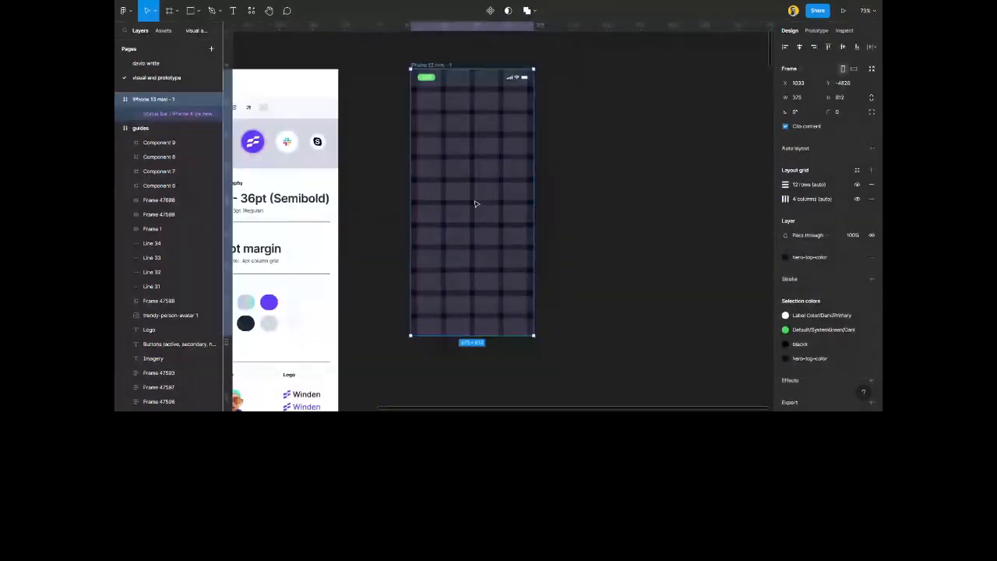
pyautogui.moveTo(481, 335); pyautogui.dragTo(479, 372)
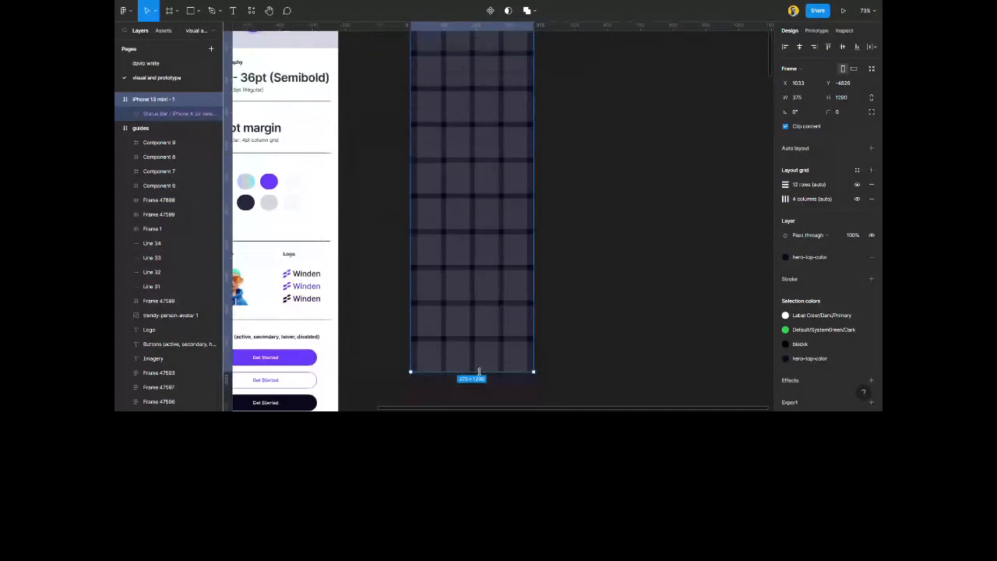
# Try the Top and Center types on the row grid, and set it back to Stretch with 30 rows.
pyautogui.click(785, 184)
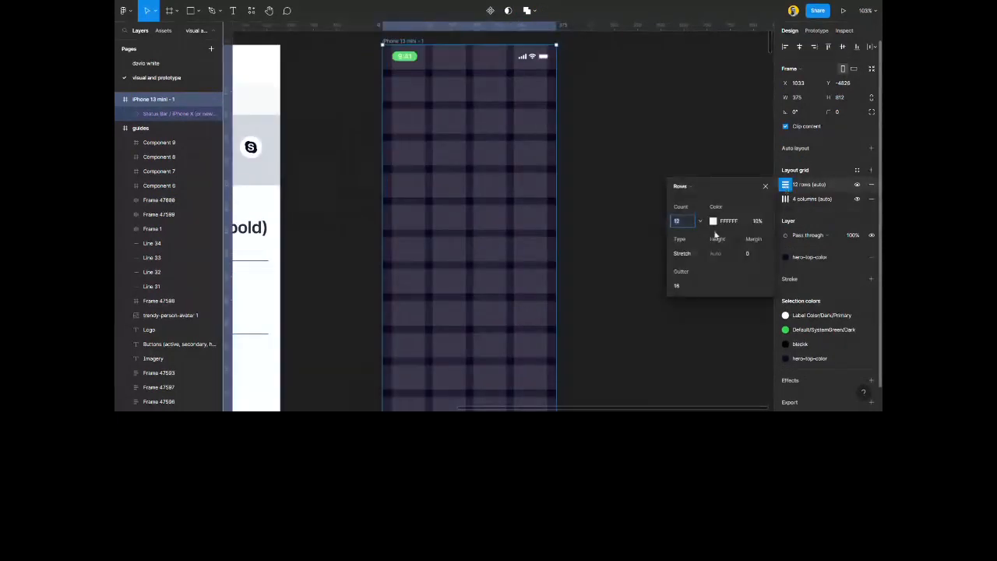
pyautogui.click(695, 256)
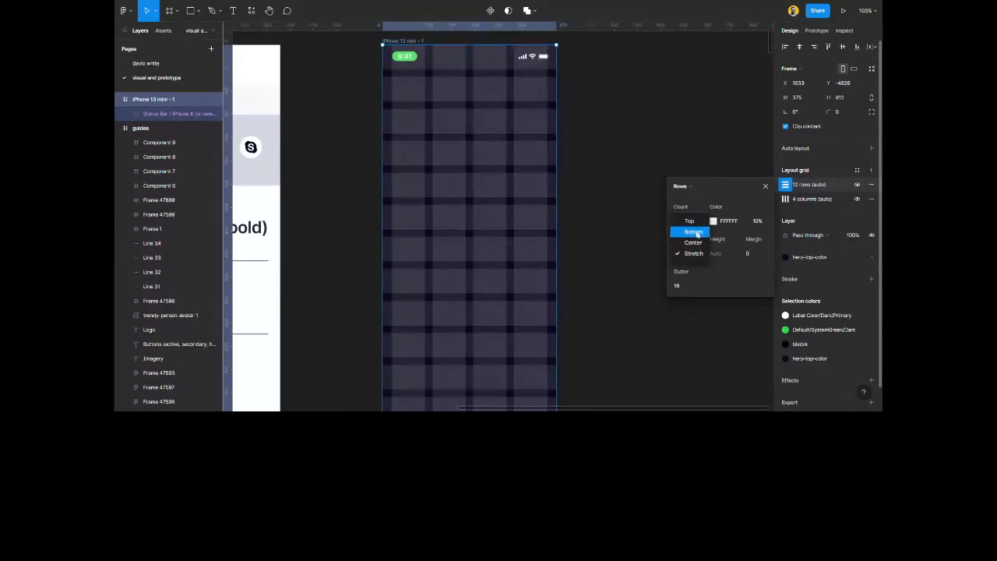
pyautogui.click(689, 221)
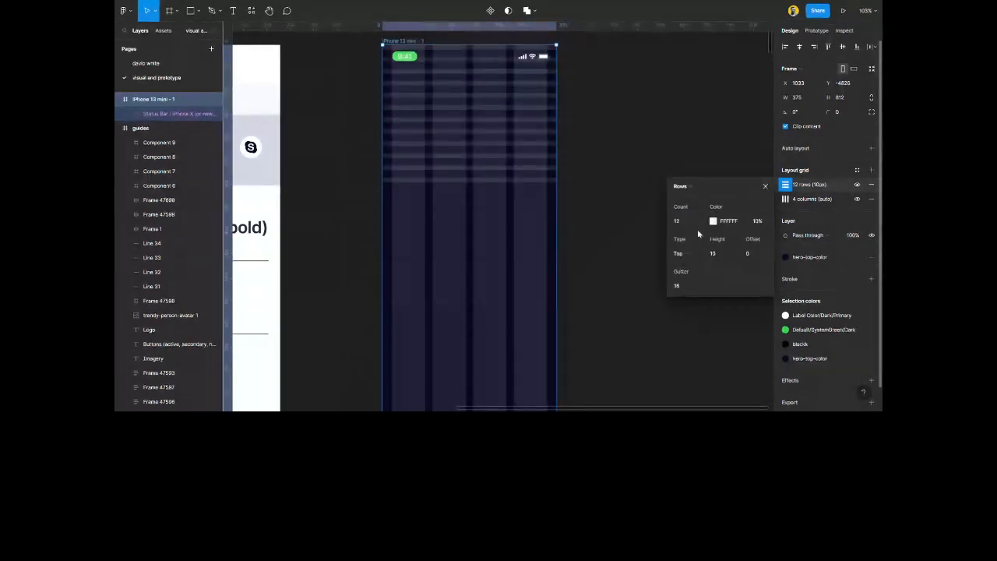
pyautogui.click(692, 255)
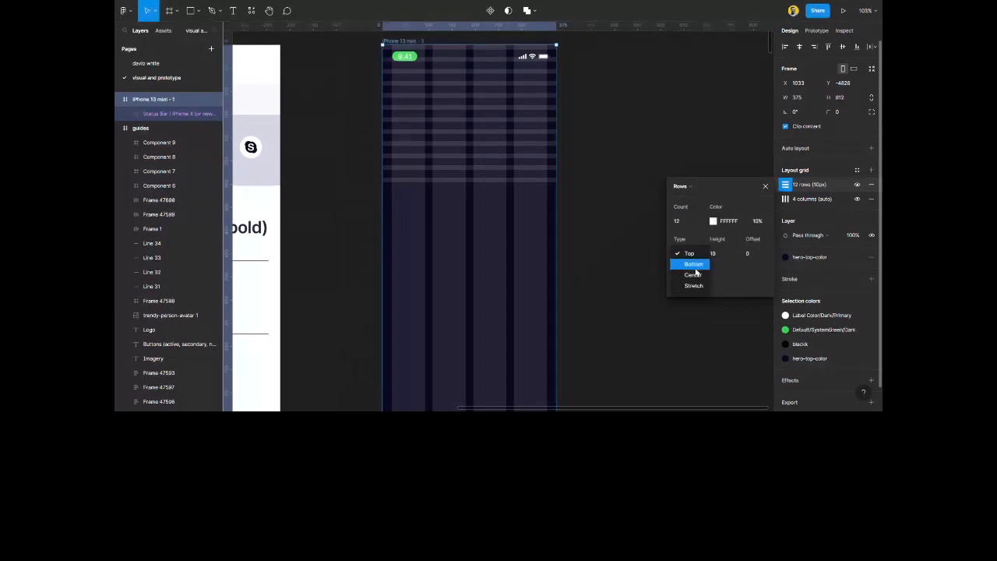
pyautogui.click(692, 275)
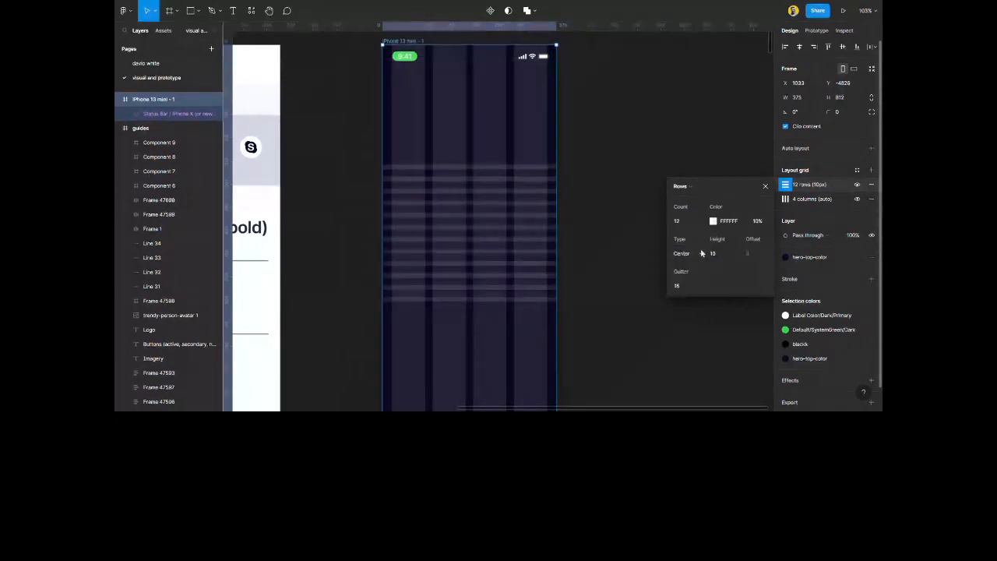
pyautogui.click(698, 251)
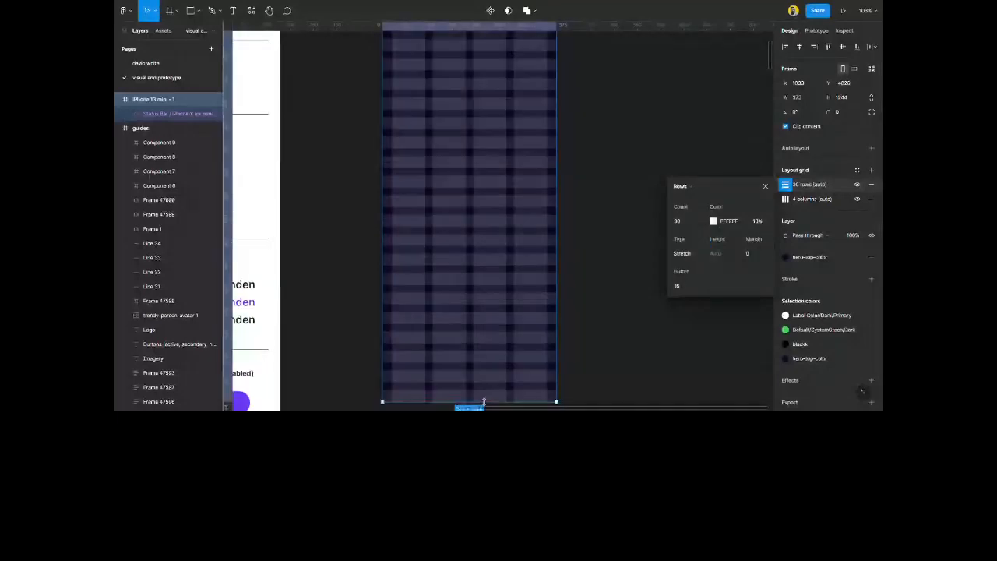
# Undo the frame's last height change and hide the row grid, leaving only the column grid shown.
pyautogui.hotkey('ctrl', 'z')
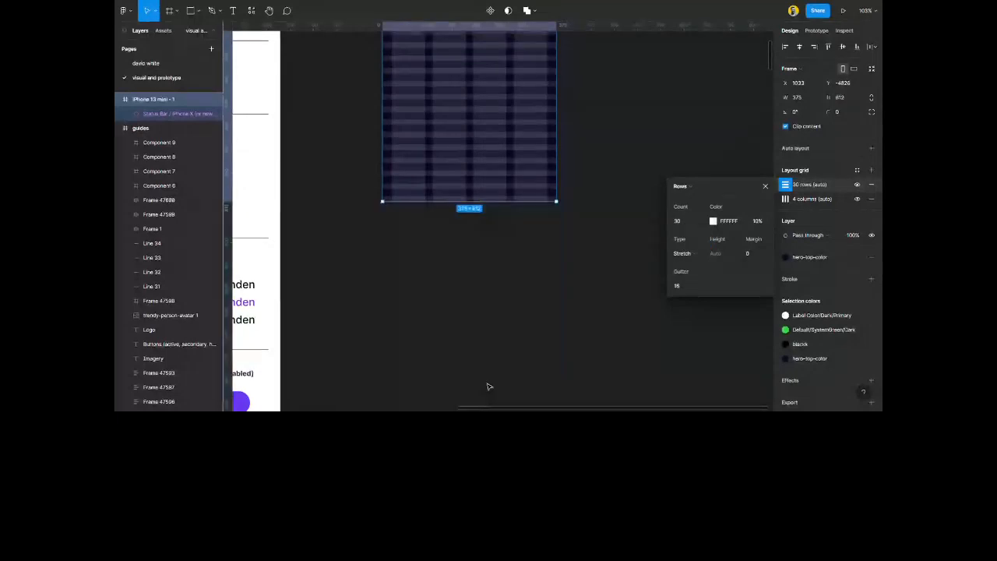
pyautogui.scroll(3, 545, 312)
pyautogui.click(765, 186)
pyautogui.click(856, 185)
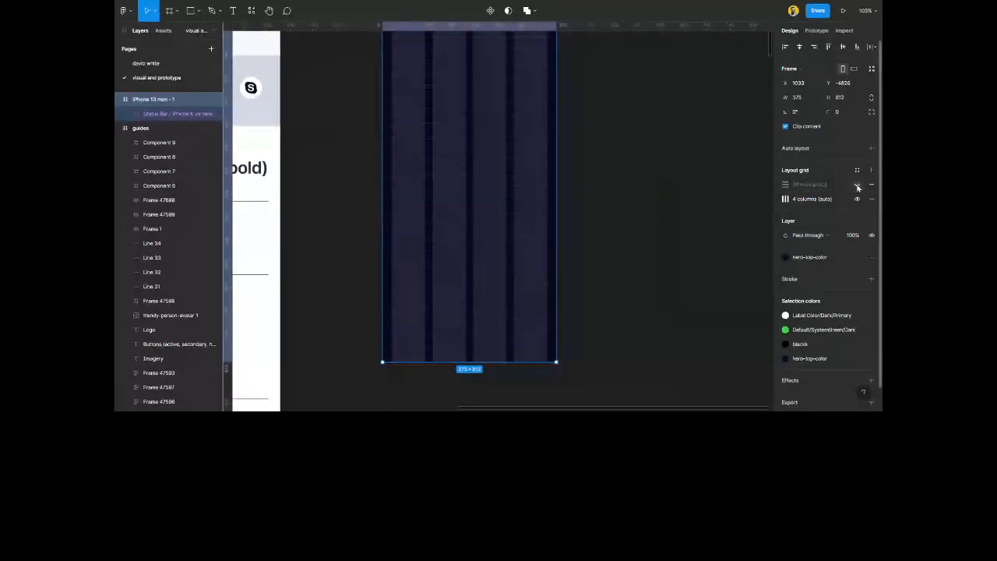
pyautogui.click(646, 242)
pyautogui.scroll(1, 449, 187)
pyautogui.scroll(1, 448, 187)
pyautogui.scroll(3, 456, 129)
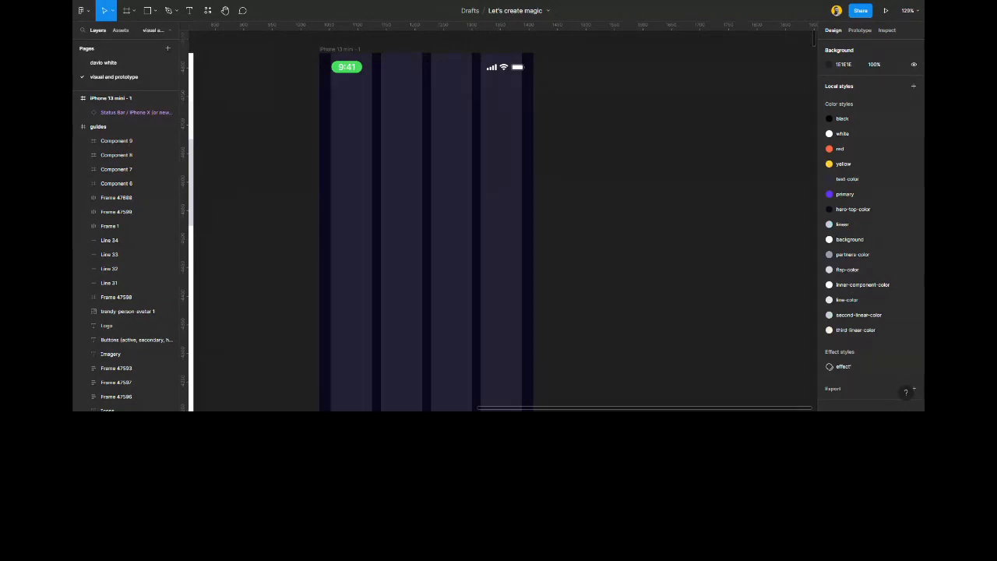
# Rename the iPhone 13 mini - 1 frame to "winden".
pyautogui.scroll(-3, 403, 157)
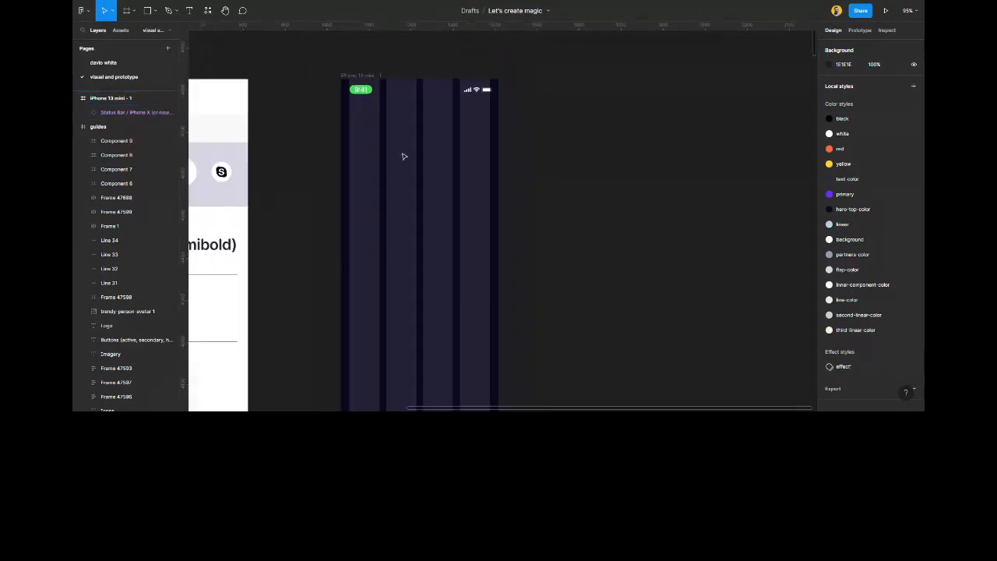
pyautogui.click(116, 98)
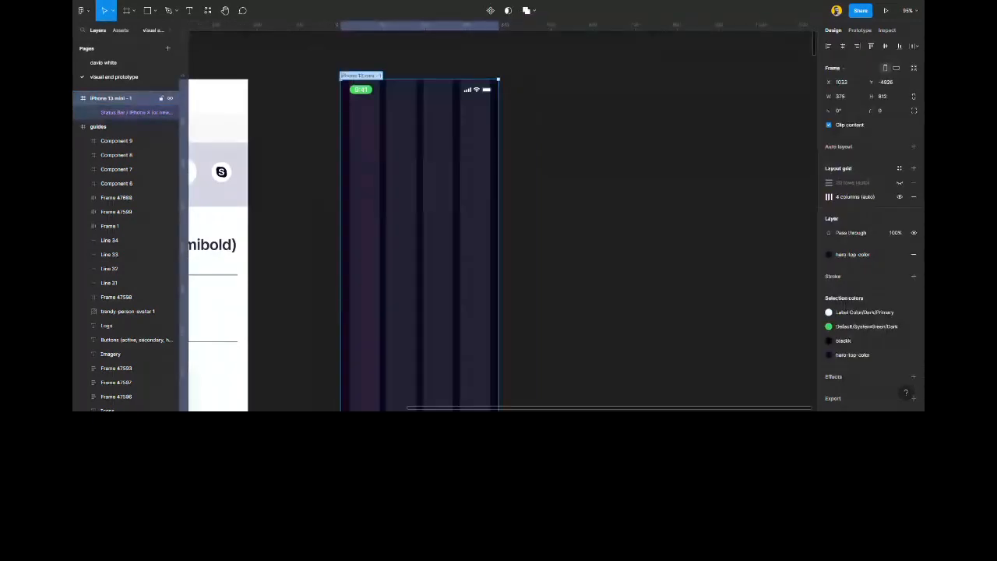
pyautogui.write('onboard')
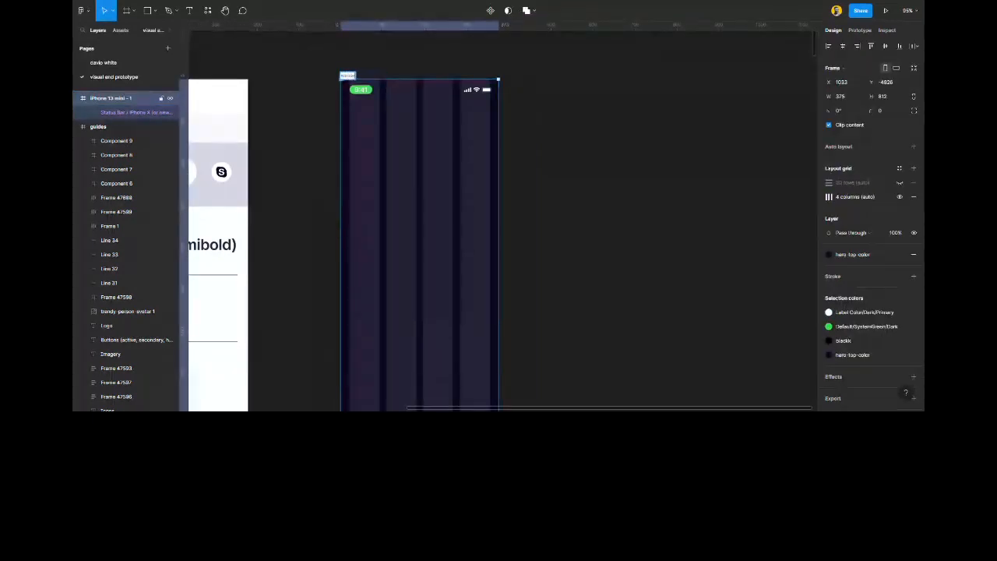
pyautogui.press('Return')
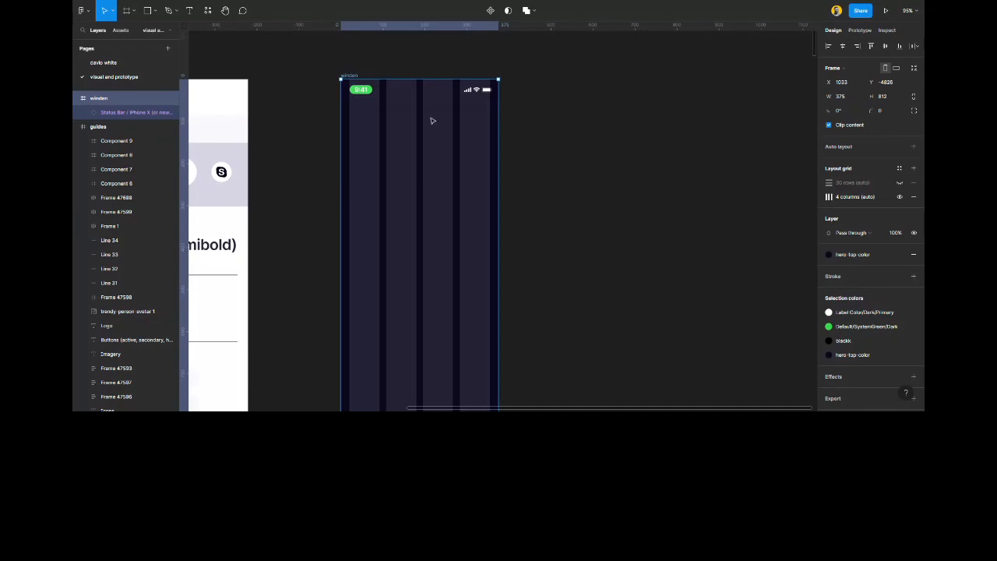
# Copy the "H2 - 36pt (Semibold)" heading from the guides frame into the winden frame at about X 21, Y 146.
pyautogui.hscroll(-3, 433, 121)
pyautogui.hscroll(-2, 432, 120)
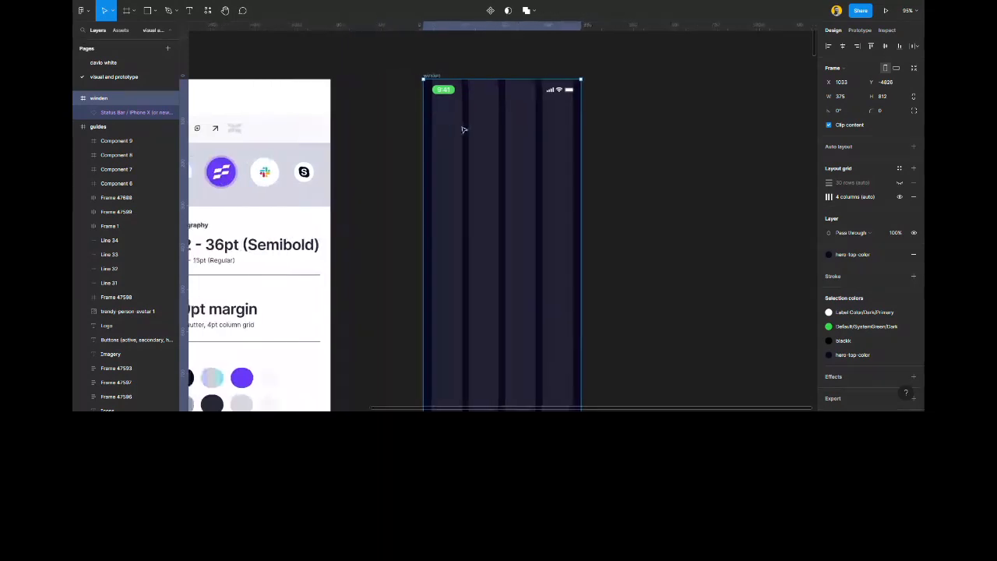
pyautogui.scroll(-5, 480, 143)
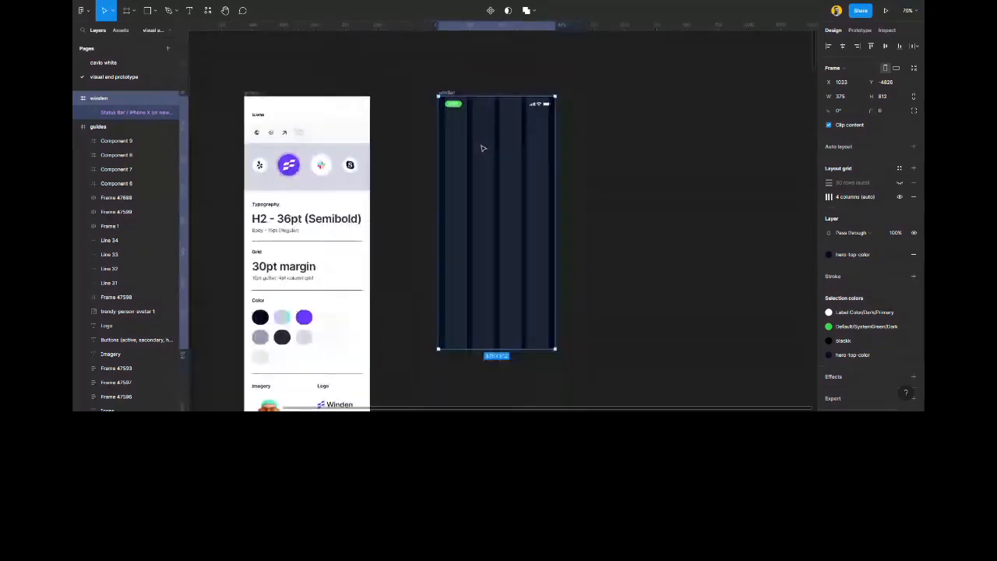
pyautogui.scroll(5, 358, 192)
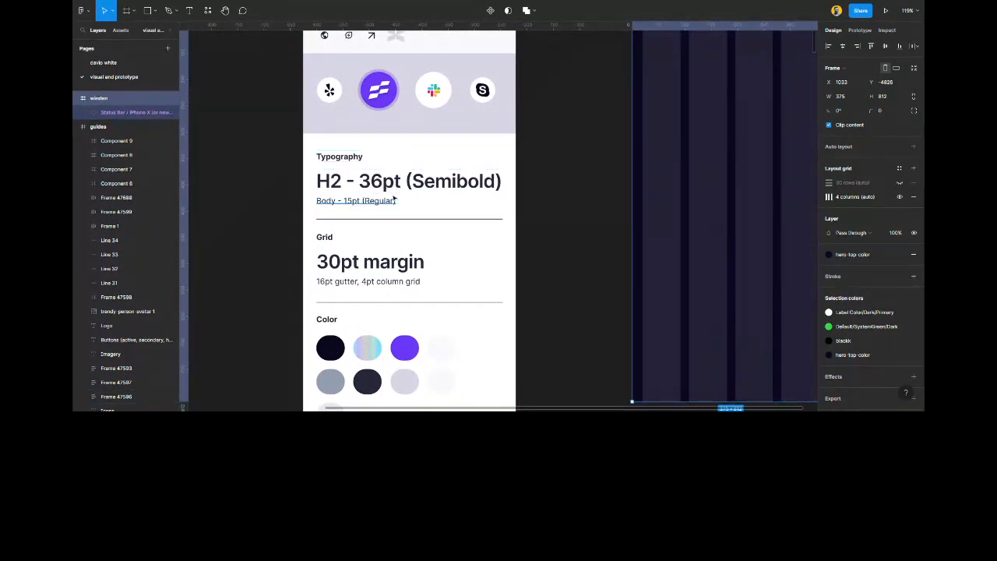
pyautogui.scroll(-6, 395, 199)
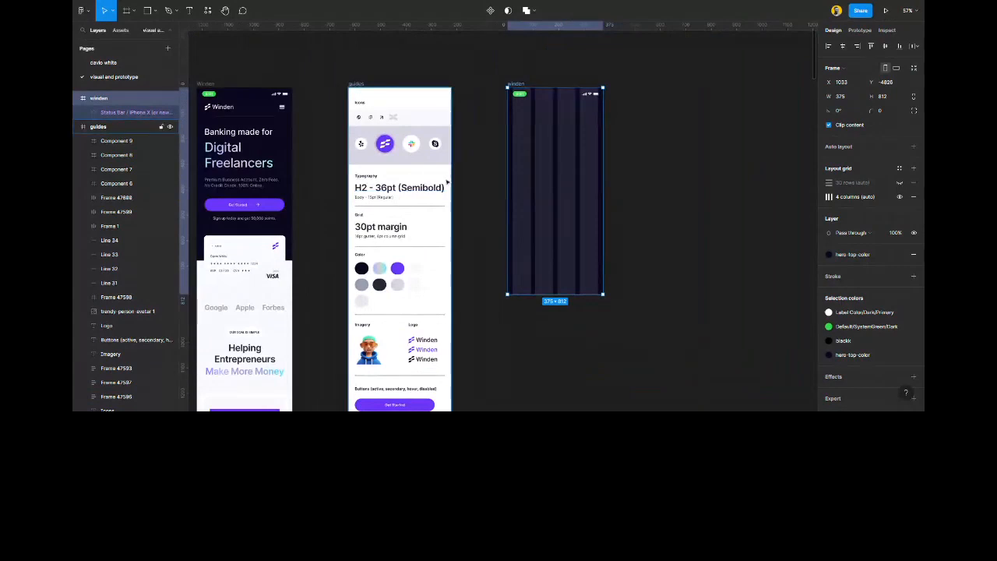
pyautogui.click(498, 185)
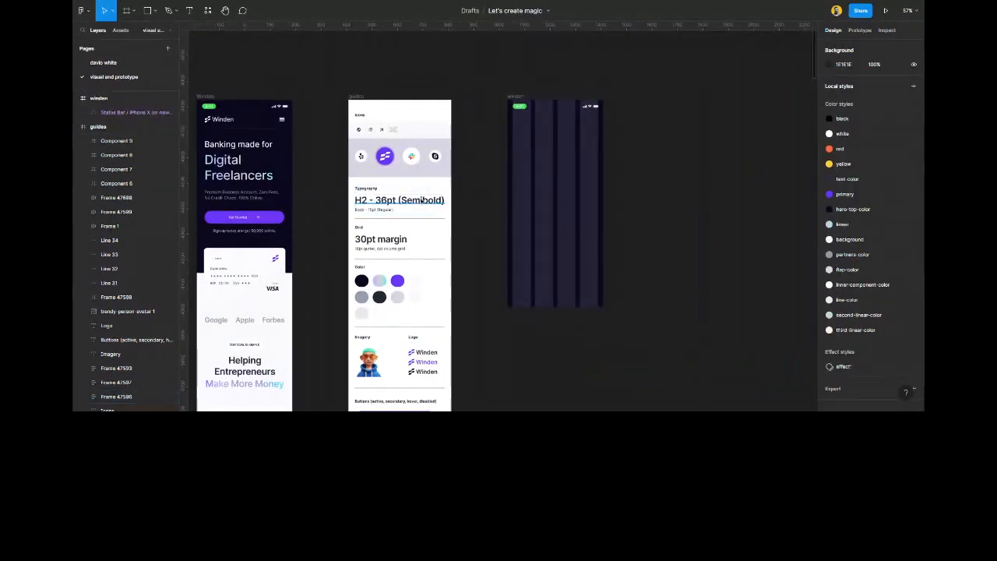
pyautogui.click(421, 200)
pyautogui.moveTo(421, 200); pyautogui.dragTo(542, 147)
pyautogui.scroll(1, 542, 147)
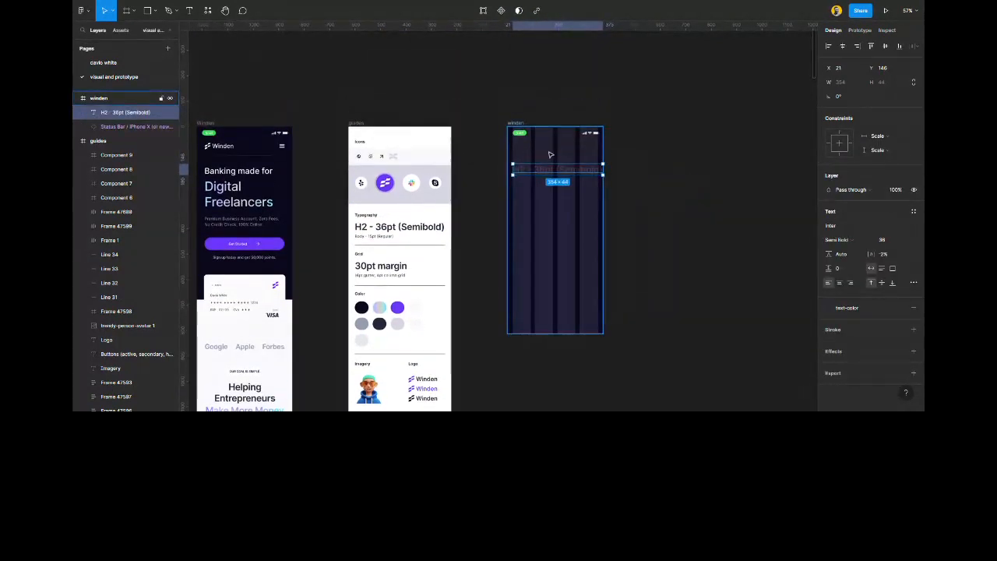
# Move the guides frame to the other side of the winden frame, and shift both together next to the finished Winden design.
pyautogui.scroll(-3, 393, 132)
pyautogui.click(377, 125)
pyautogui.moveTo(385, 144); pyautogui.dragTo(585, 153)
pyautogui.keyDown('shift'); pyautogui.click(490, 126); pyautogui.keyUp('shift')
pyautogui.moveTo(517, 161); pyautogui.dragTo(367, 158)
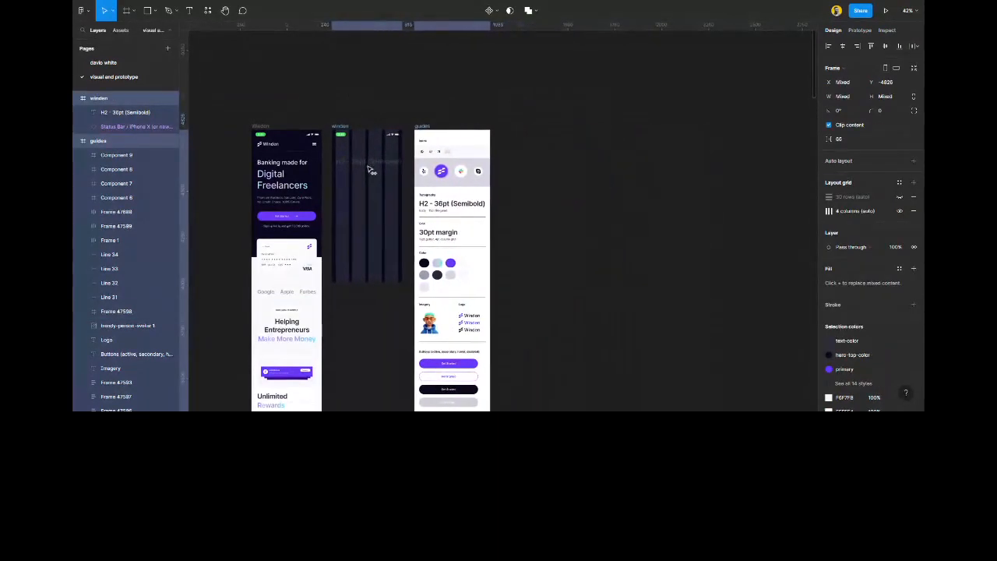
pyautogui.click(377, 90)
pyautogui.scroll(8, 314, 158)
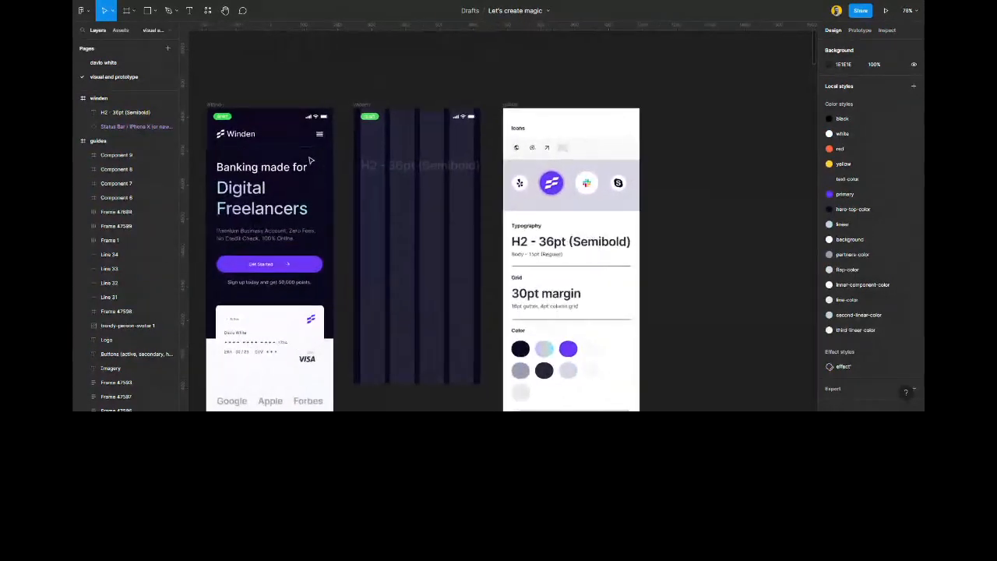
pyautogui.scroll(1, 313, 158)
pyautogui.hscroll(-1, 394, 167)
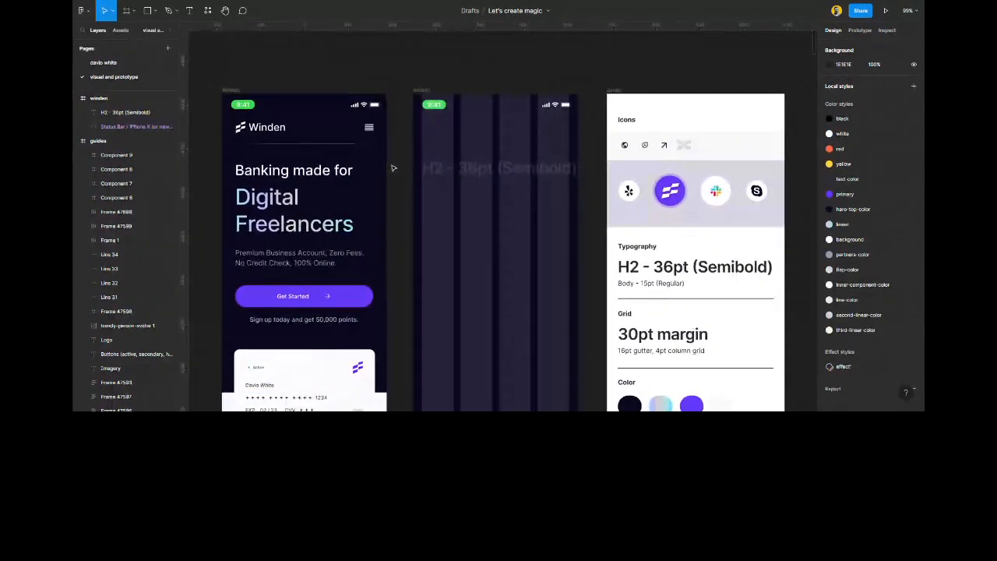
# Fit the copied H2 heading to the column grid at X 20 with width 335, and apply the white color style.
pyautogui.click(569, 167)
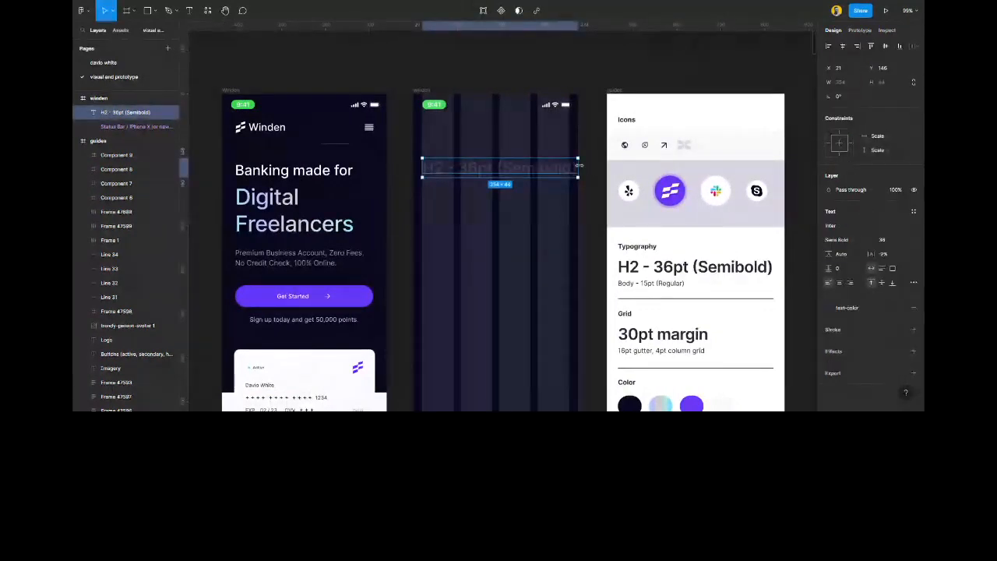
pyautogui.moveTo(577, 165); pyautogui.dragTo(569, 166)
pyautogui.moveTo(421, 171); pyautogui.dragTo(421, 172)
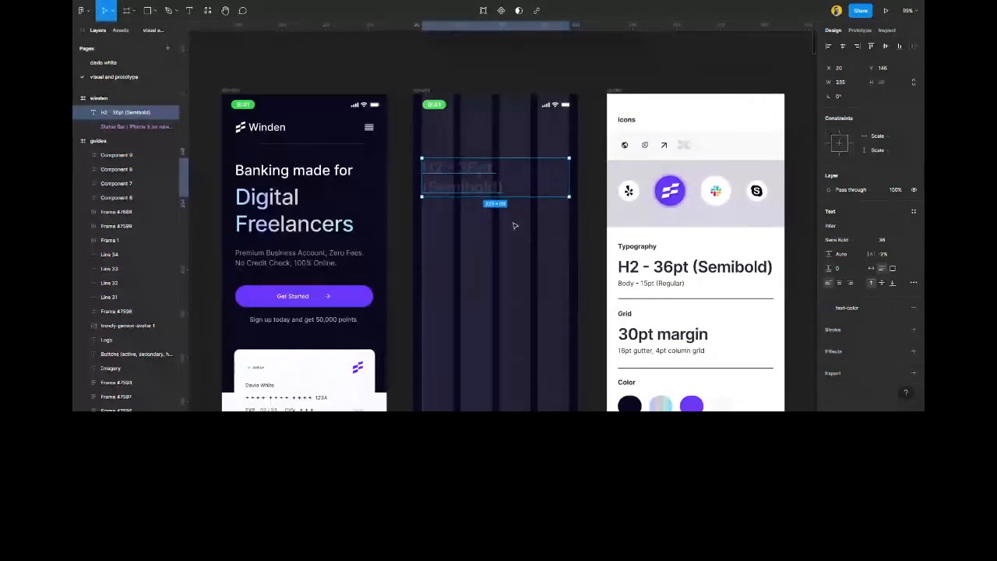
pyautogui.click(856, 309)
pyautogui.click(849, 293)
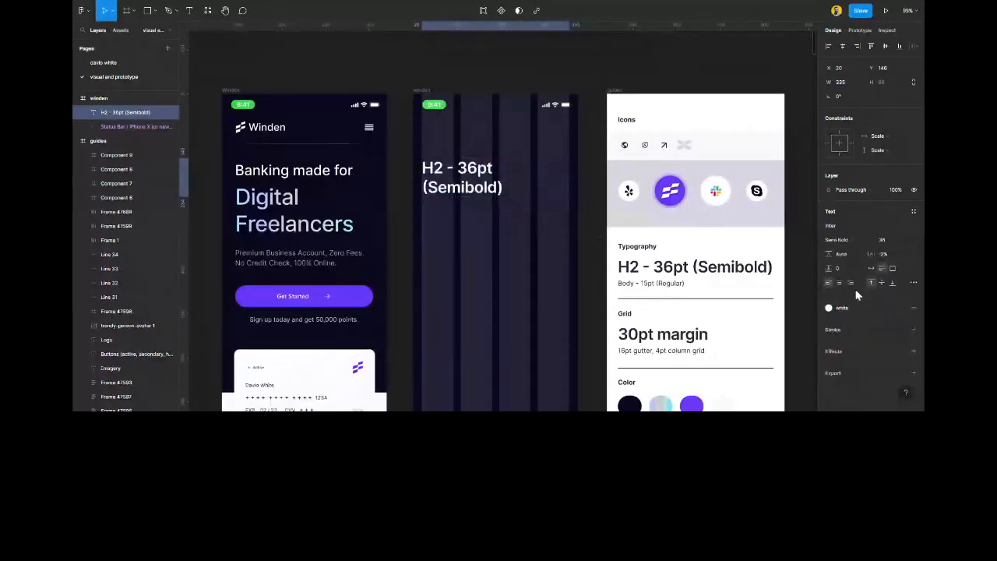
# Replace the H2 heading's text in the winden frame with "Banking made for".
pyautogui.doubleClick(478, 172)
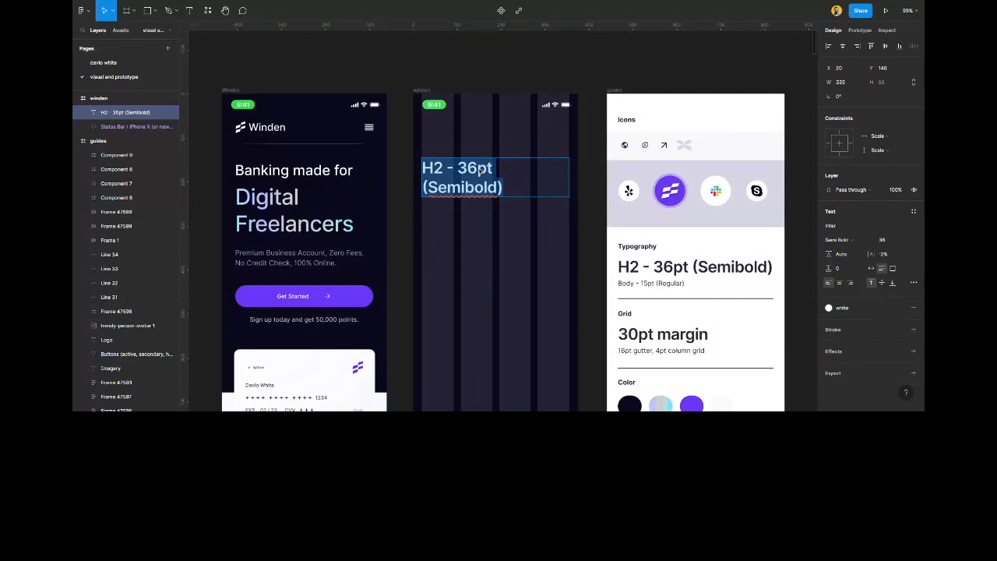
pyautogui.write('Banking mad')
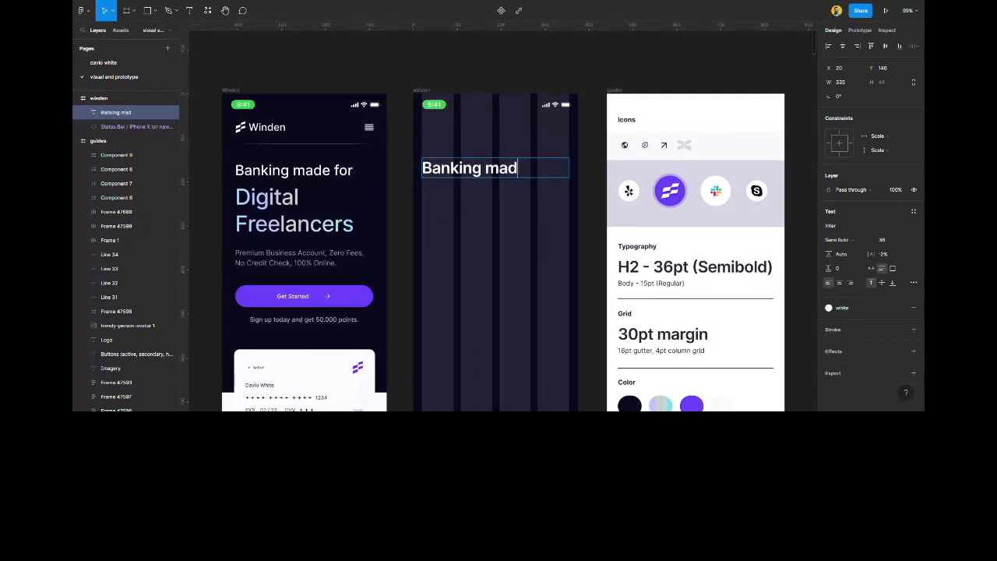
pyautogui.write('e for')
pyautogui.press('Escape')
# Set the "Banking made for" heading to Medium weight and font size 32.
pyautogui.click(851, 239)
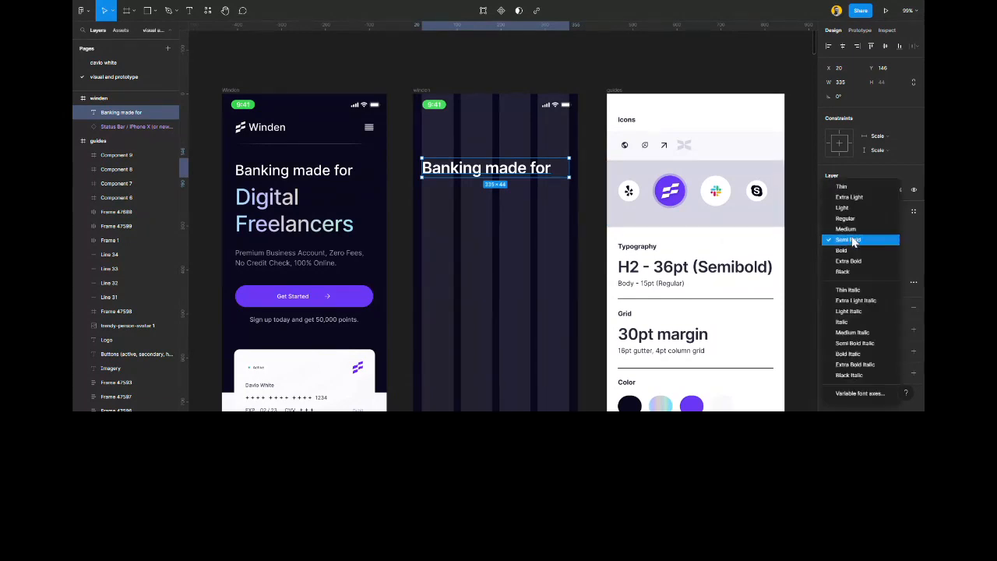
pyautogui.click(852, 229)
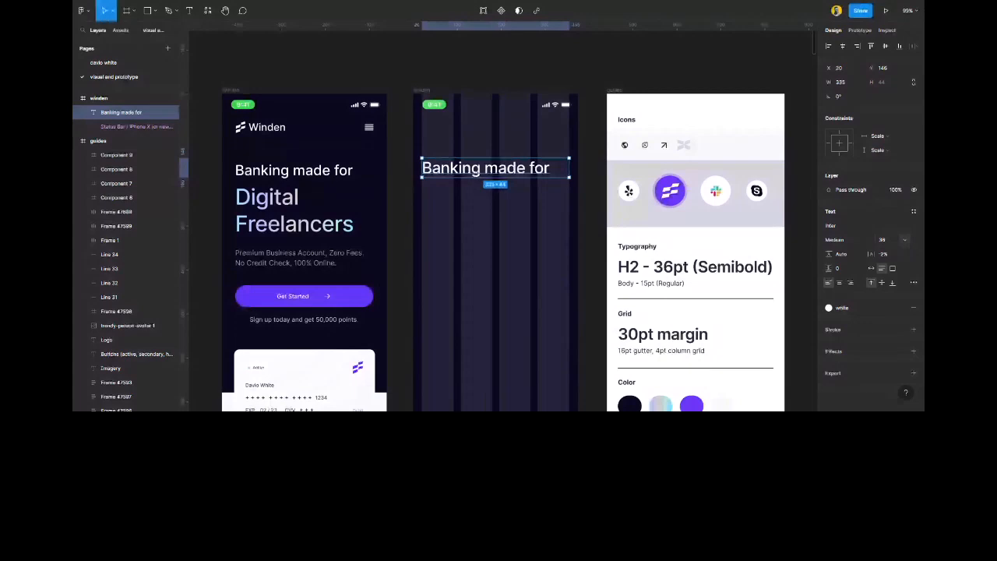
pyautogui.click(903, 245)
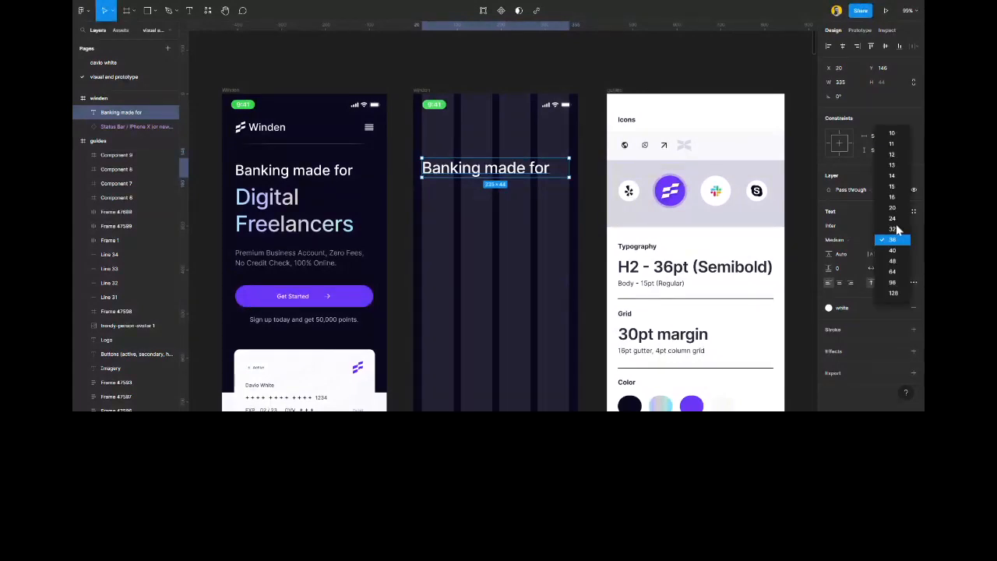
pyautogui.click(895, 228)
pyautogui.click(503, 205)
# Duplicate the "Banking made for" heading directly below itself and change the copy's text to "Digital freelancers".
pyautogui.click(487, 169)
pyautogui.keyDown('alt'); pyautogui.moveTo(488, 170); pyautogui.dragTo(484, 192); pyautogui.keyUp('alt')
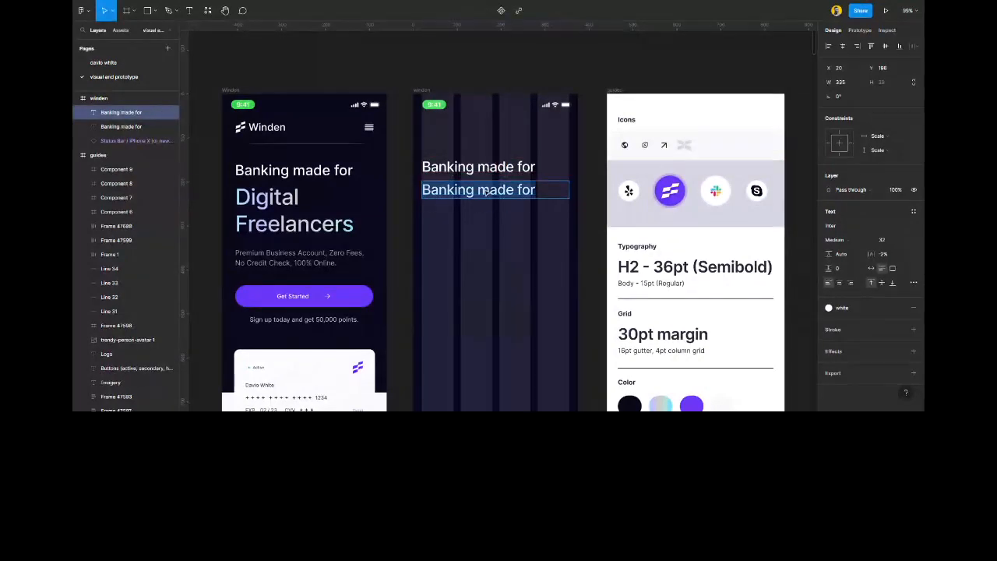
pyautogui.write('Digi')
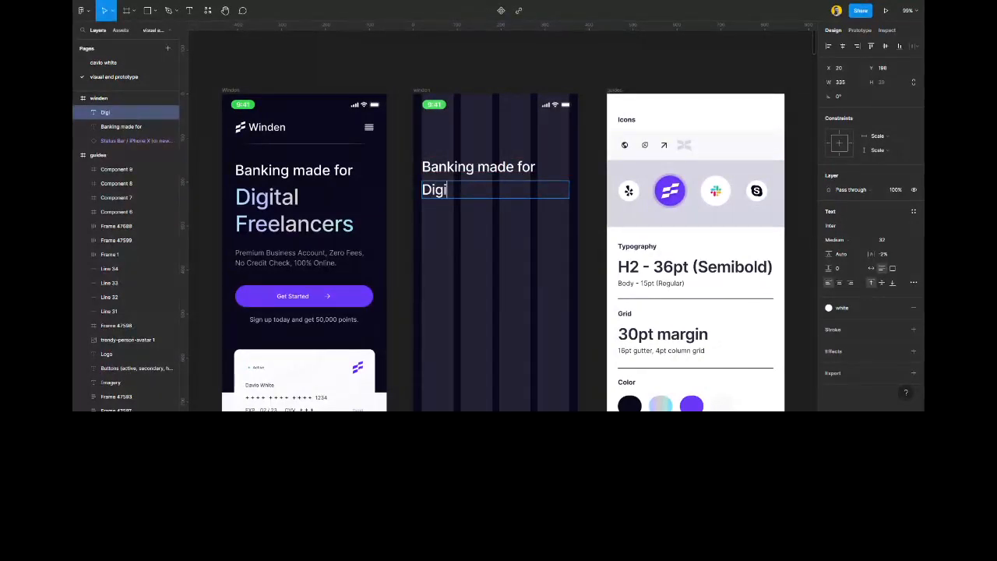
pyautogui.write('ta')
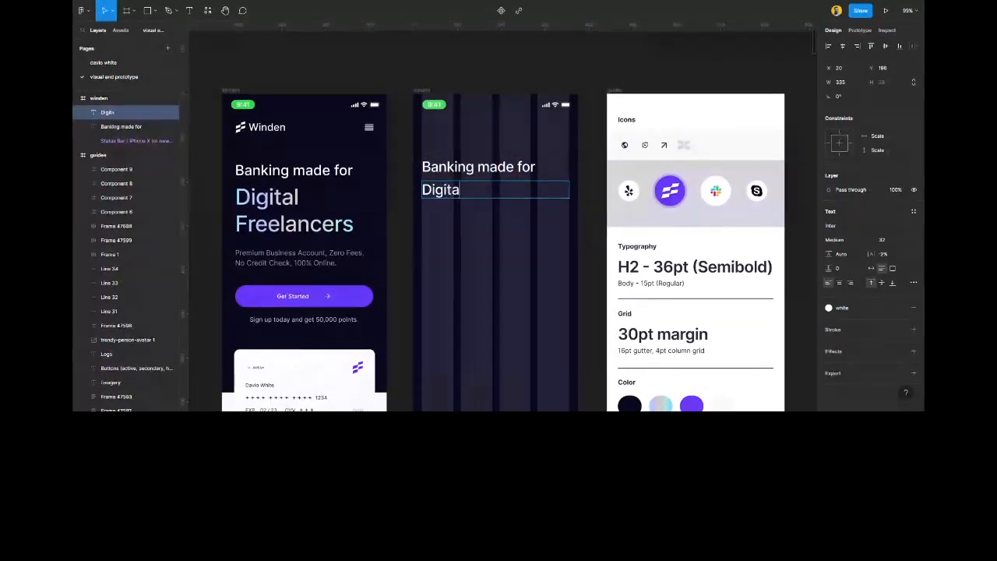
pyautogui.write('l freelancers')
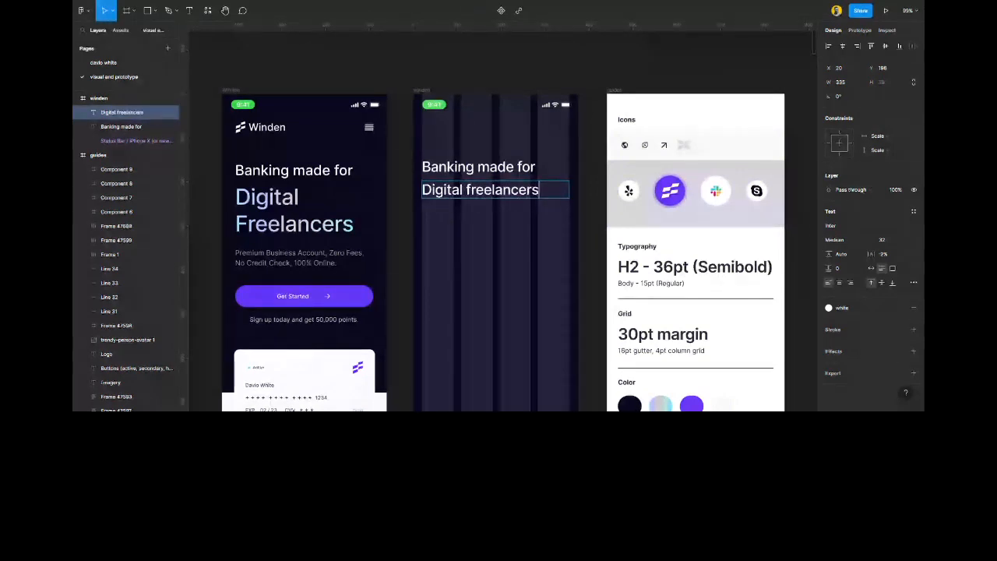
pyautogui.press('Escape')
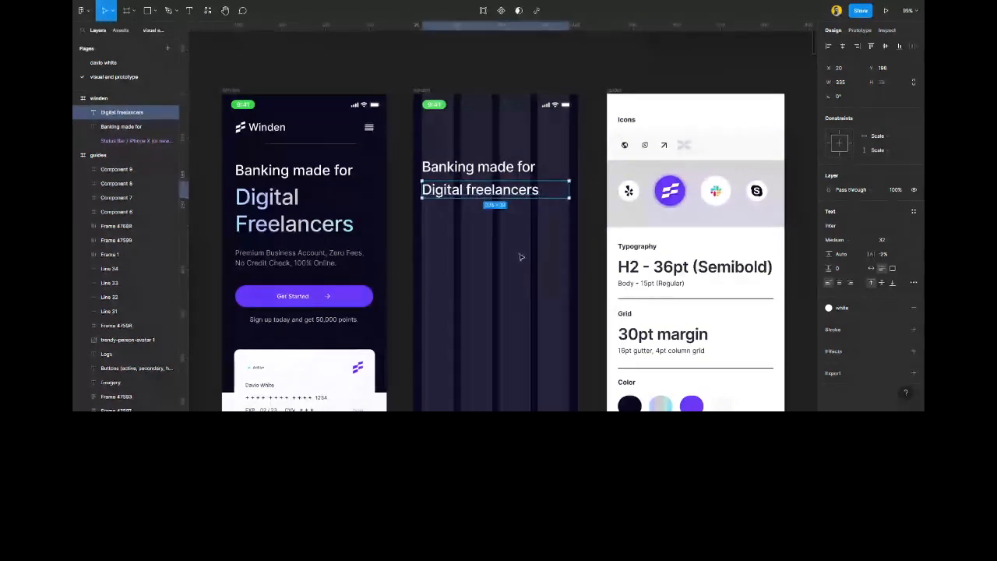
# Apply title case to the "Digital freelancers" text.
pyautogui.click(913, 282)
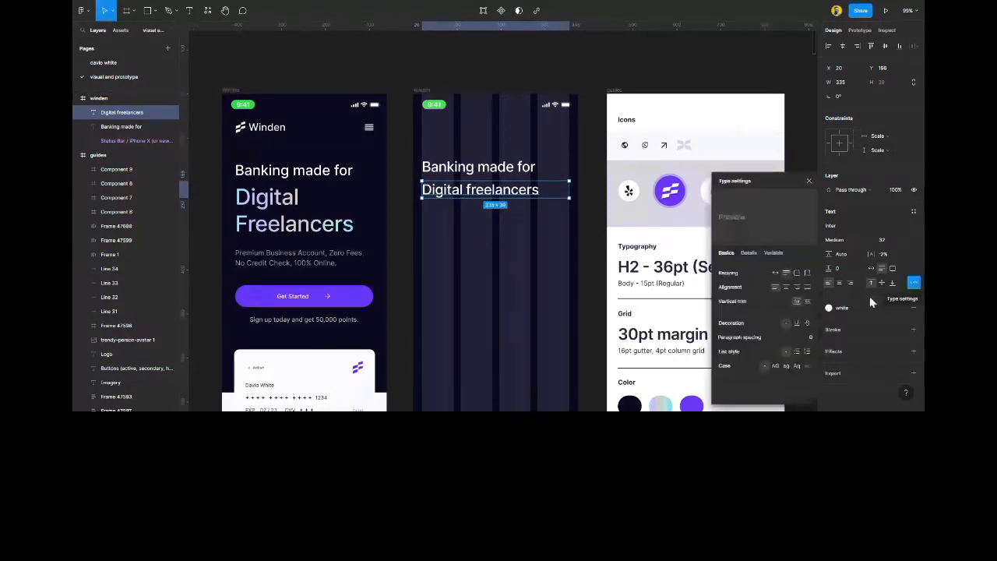
pyautogui.click(796, 366)
pyautogui.click(808, 180)
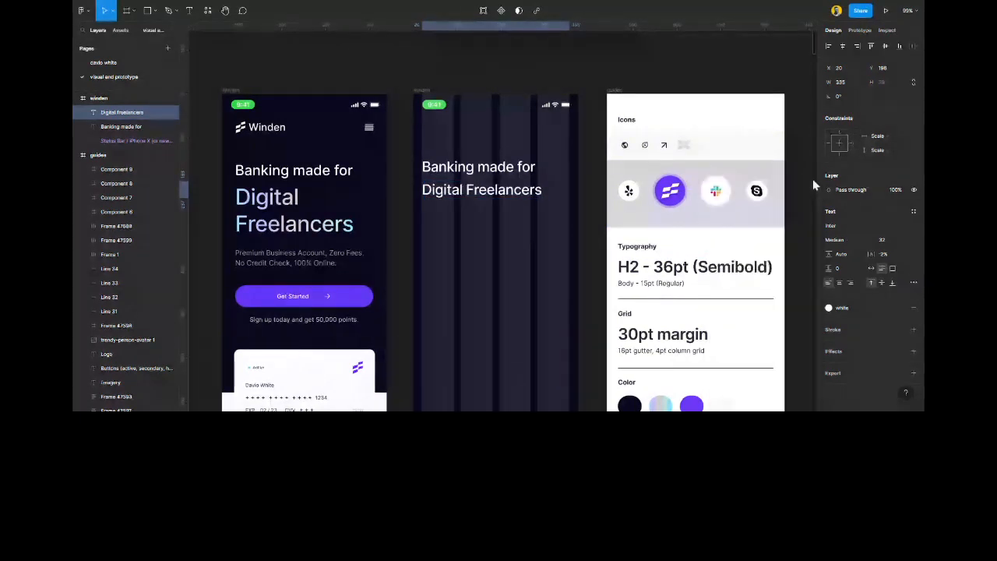
# Try font size 64 on the "Digital Freelancers" heading, and set it to 50.
pyautogui.click(902, 241)
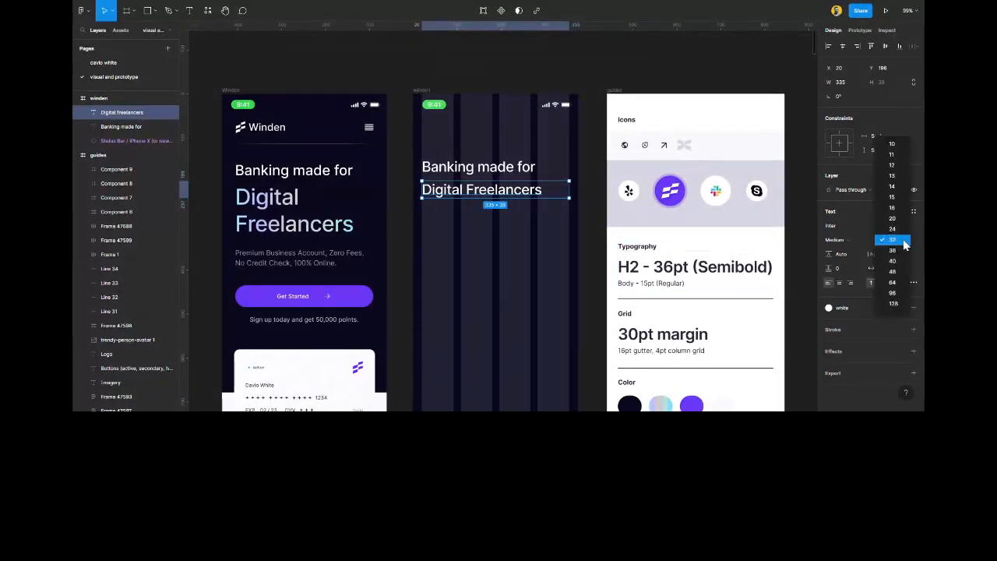
pyautogui.click(895, 284)
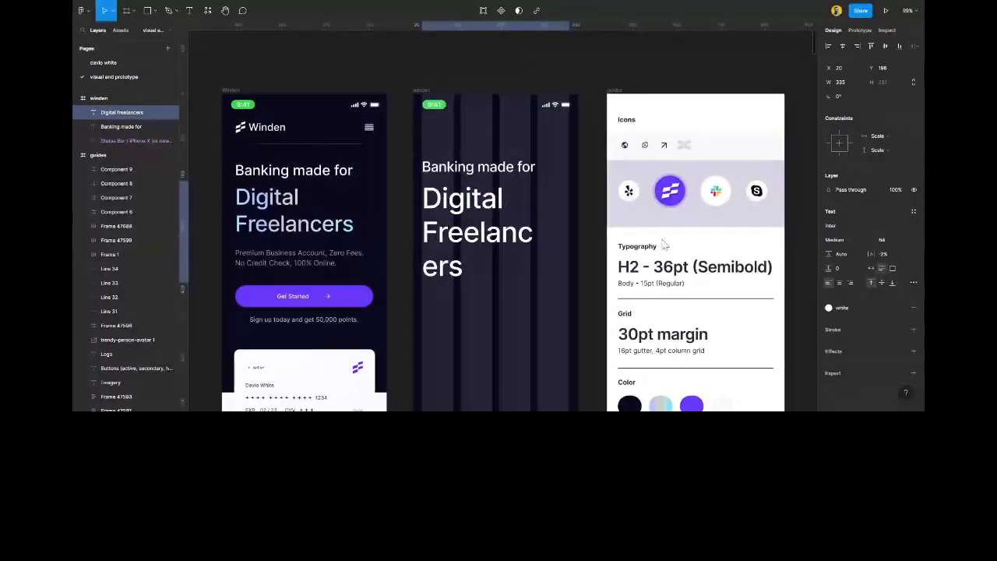
pyautogui.click(890, 241)
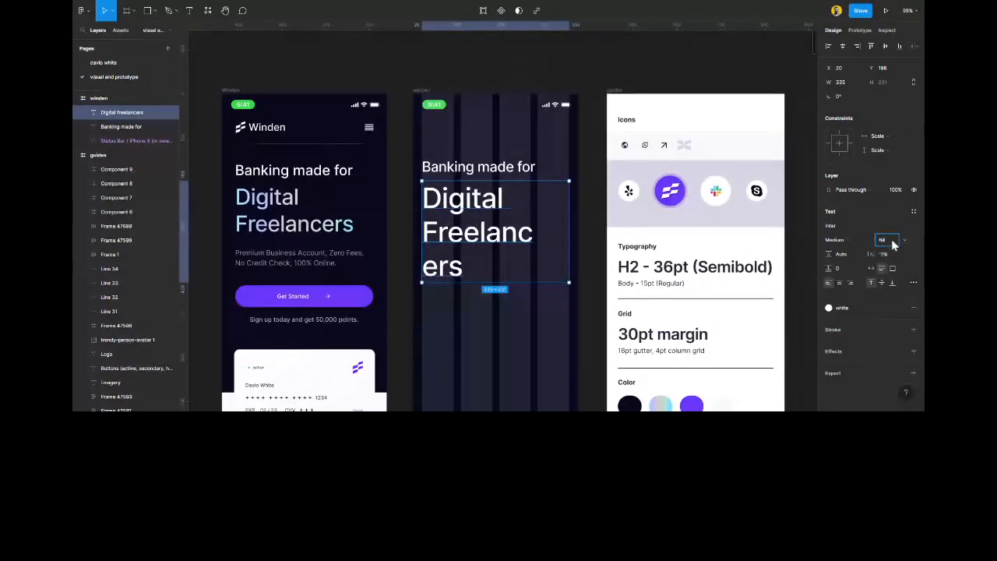
pyautogui.write('50')
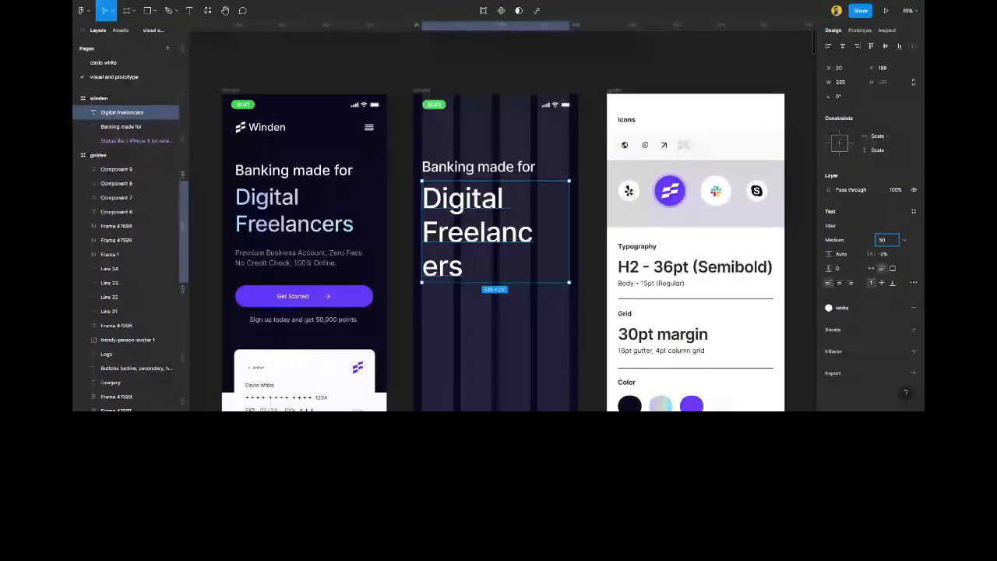
pyautogui.press('Return')
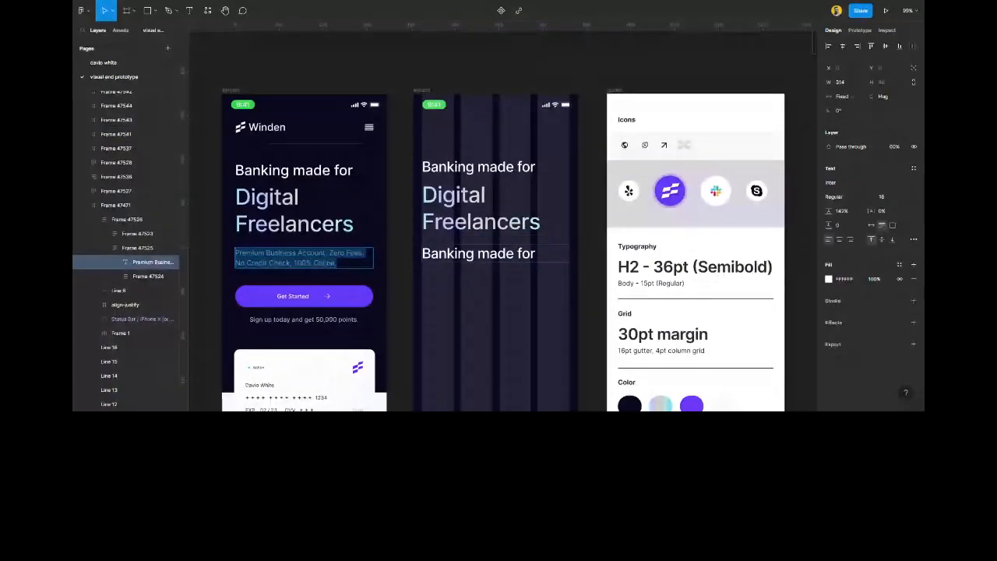
# Replace the lower "Banking made for" copy with the pasted text "Premium Business account, zero fees, no credit check, 100% online.".
pyautogui.doubleClick(516, 253)
pyautogui.moveTo(516, 253); pyautogui.dragTo(423, 253)
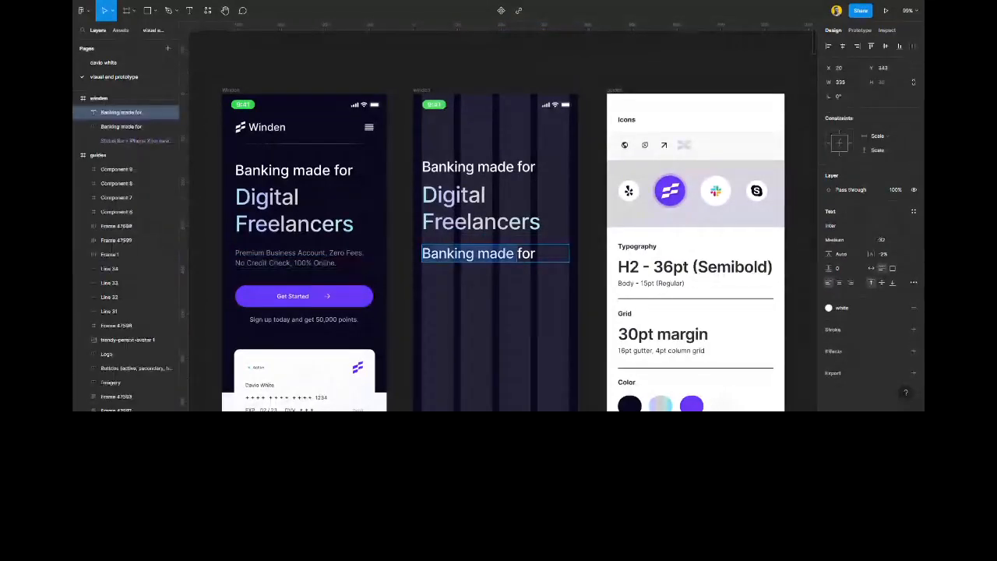
pyautogui.hotkey('ctrl', 'v')
pyautogui.press('Delete')
pyautogui.press('Delete')
pyautogui.press('Delete')
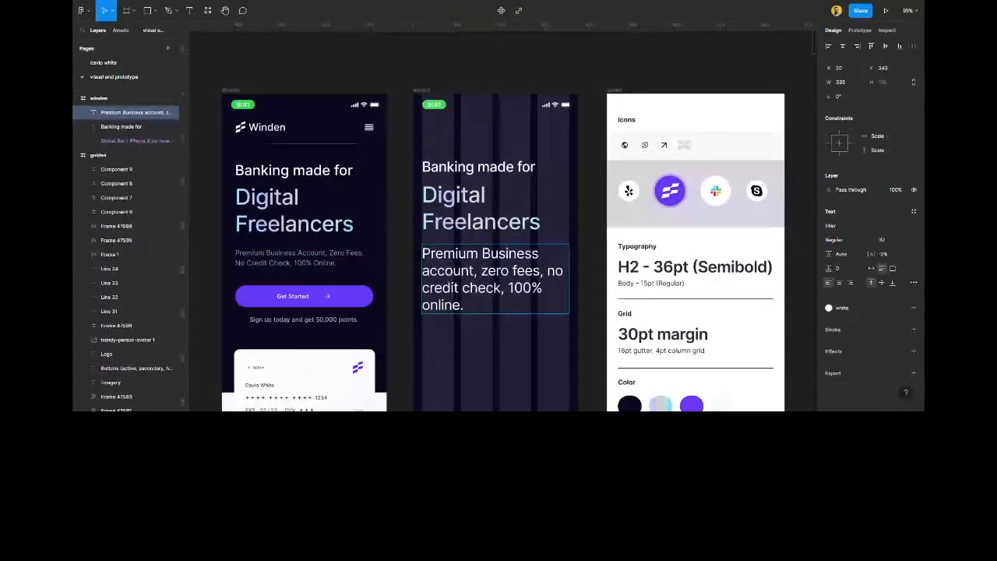
pyautogui.press('Escape')
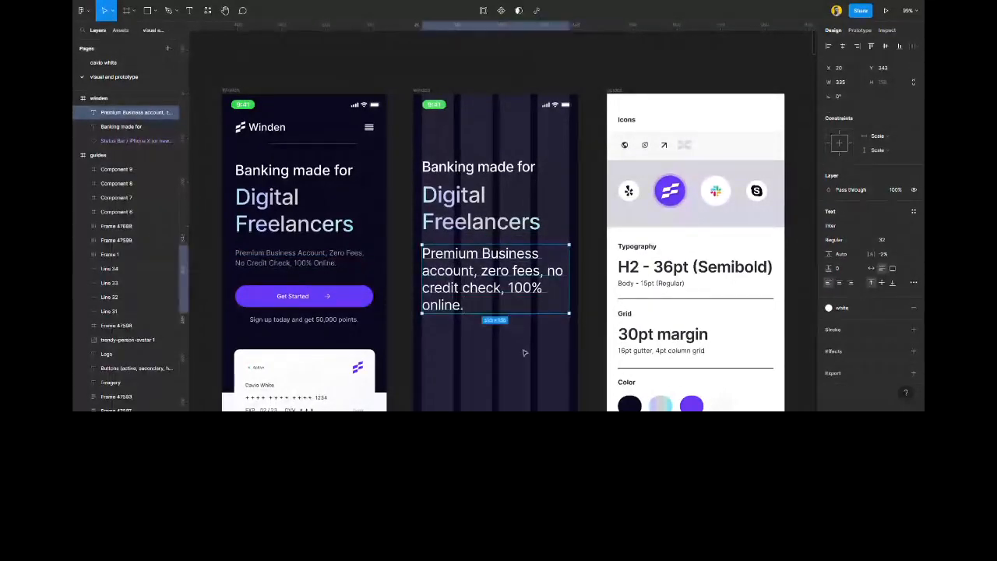
# Set the "Premium Business account" paragraph to font size 15 with a line height of 24.
pyautogui.click(902, 240)
pyautogui.click(895, 196)
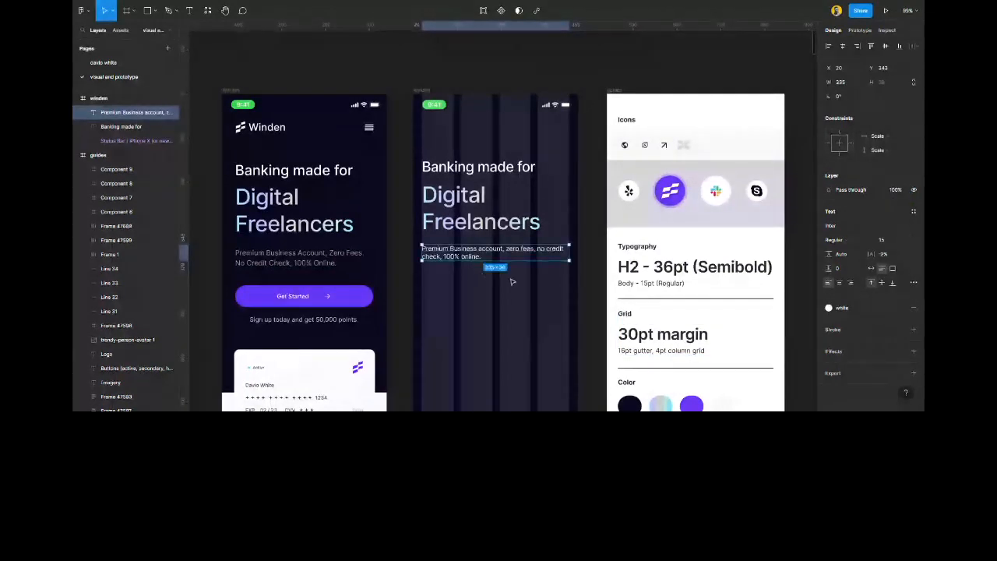
pyautogui.click(847, 255)
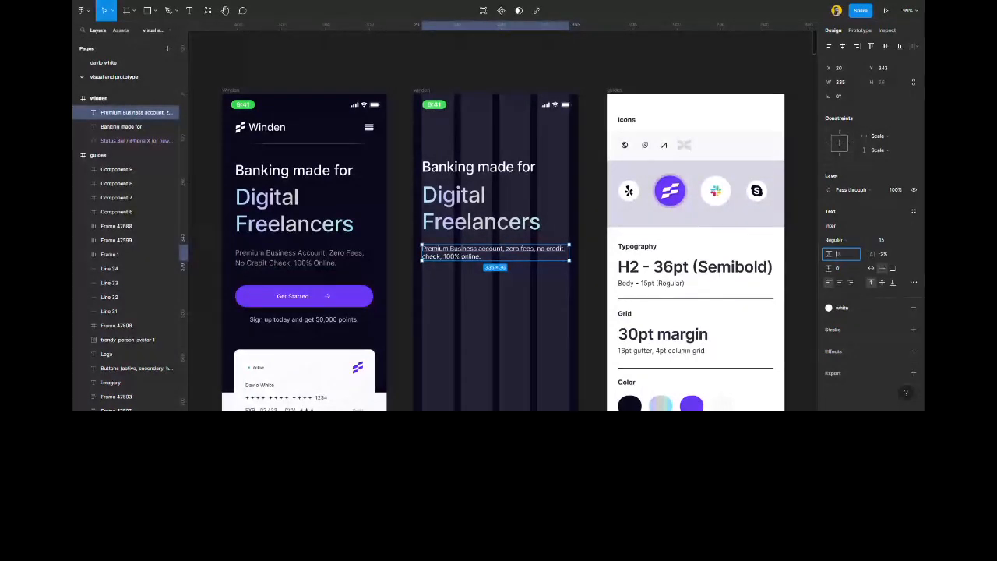
pyautogui.write('2')
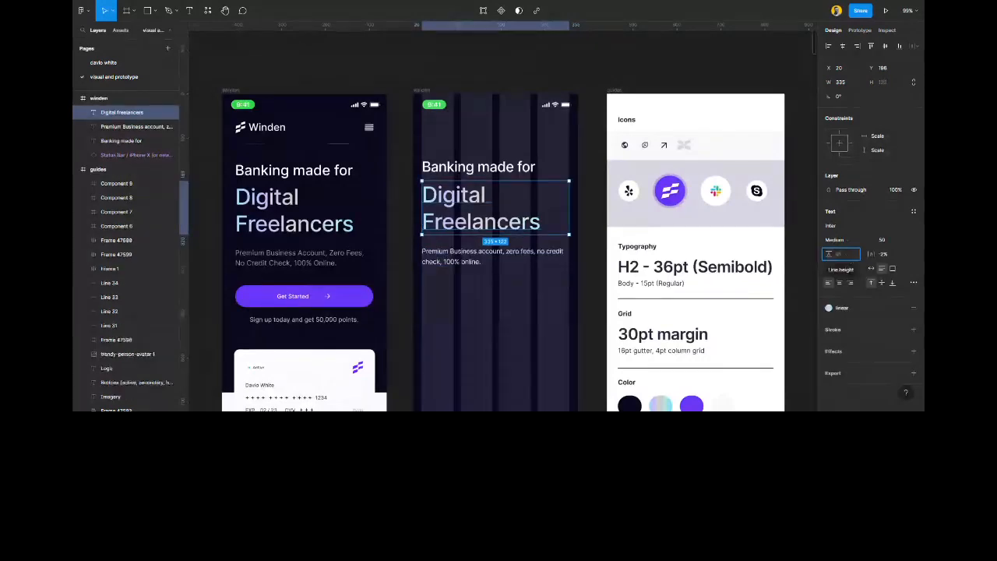
# Try a line height of 70 on the "Digital Freelancers" heading, and undo it.
pyautogui.write('70')
pyautogui.press('Return')
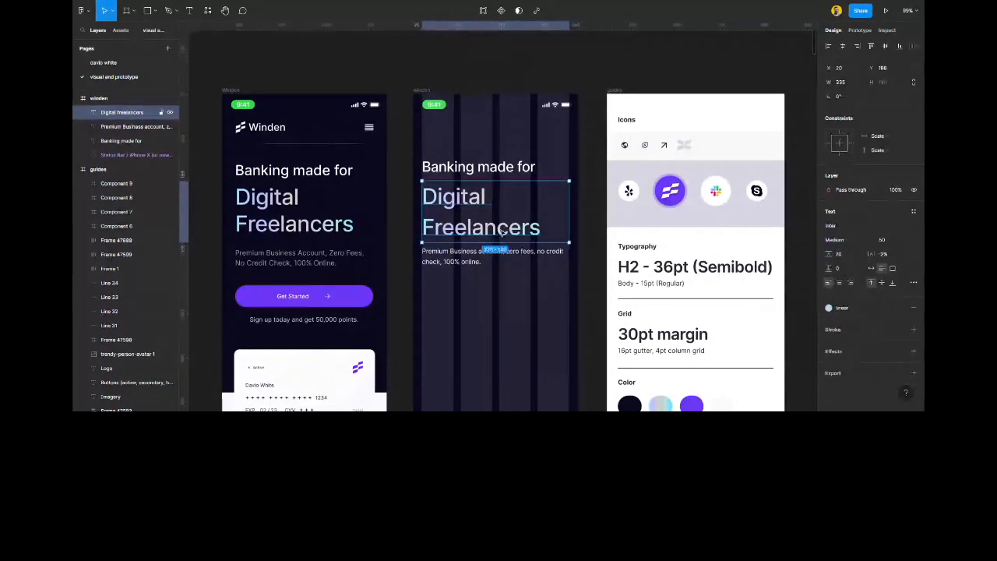
pyautogui.hotkey('ctrl', 'z')
pyautogui.press('Escape')
# Set the vertical spacing between the "Banking made for" and "Digital Freelancers" headings to 11.
pyautogui.click(471, 216)
pyautogui.keyDown('shift'); pyautogui.click(475, 171); pyautogui.keyUp('shift')
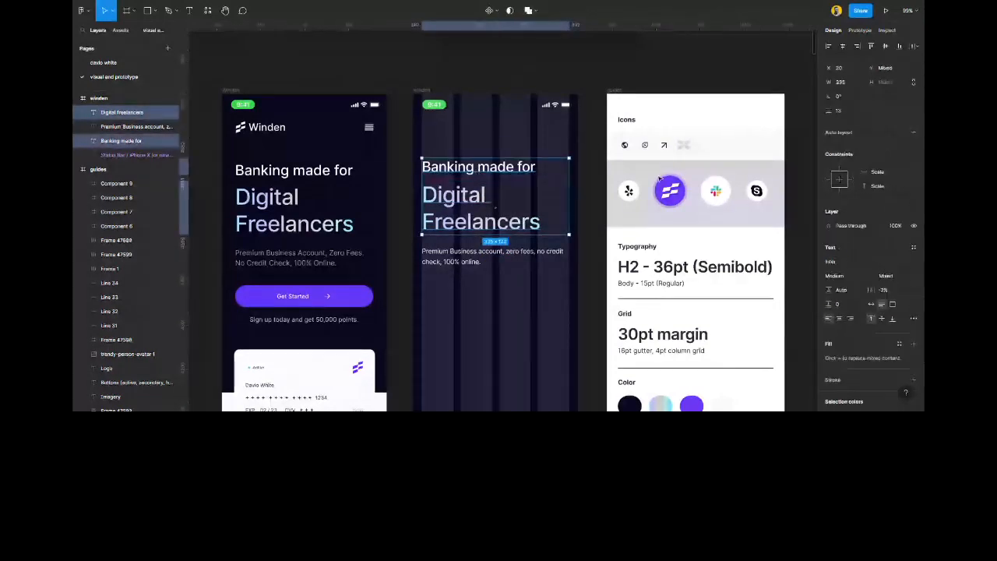
pyautogui.click(856, 111)
pyautogui.press('Down')
pyautogui.press('Down')
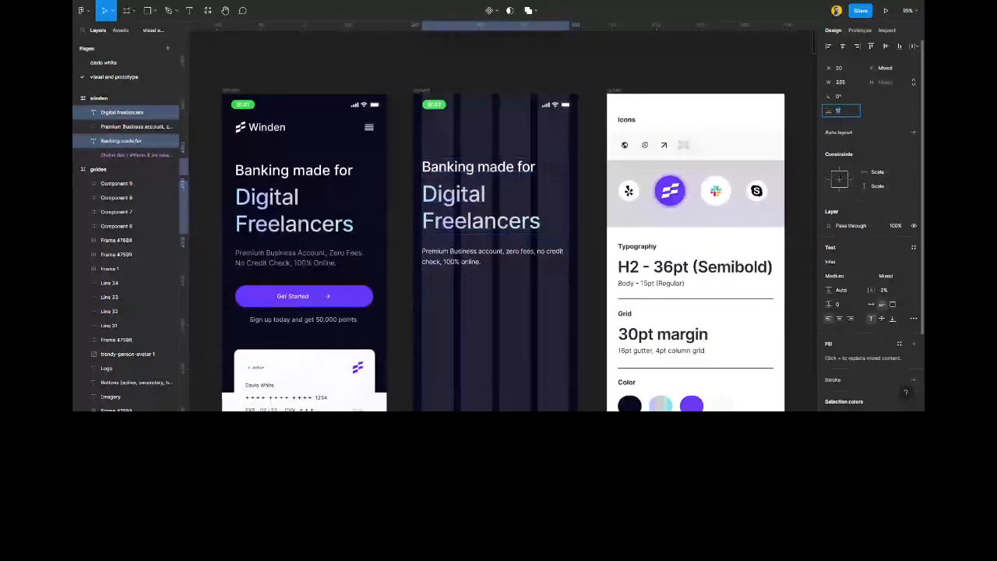
pyautogui.click(456, 256)
pyautogui.click(461, 218)
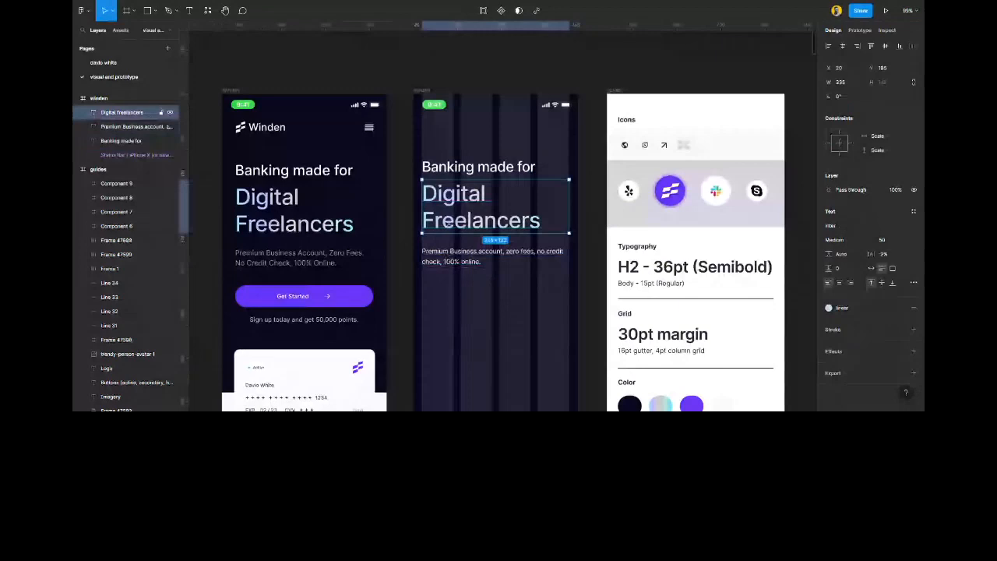
pyautogui.click(454, 253)
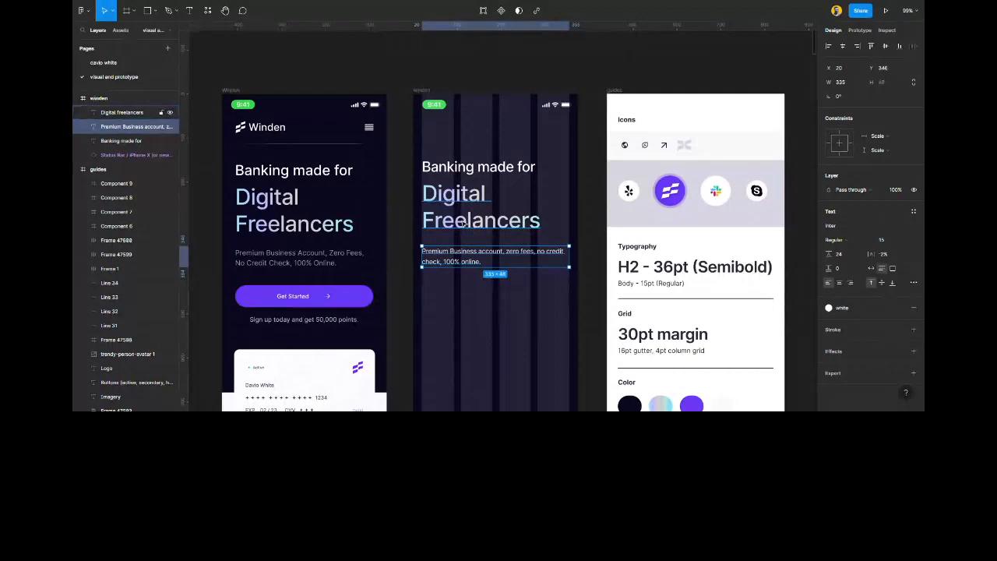
pyautogui.click(507, 316)
pyautogui.scroll(-3, 483, 278)
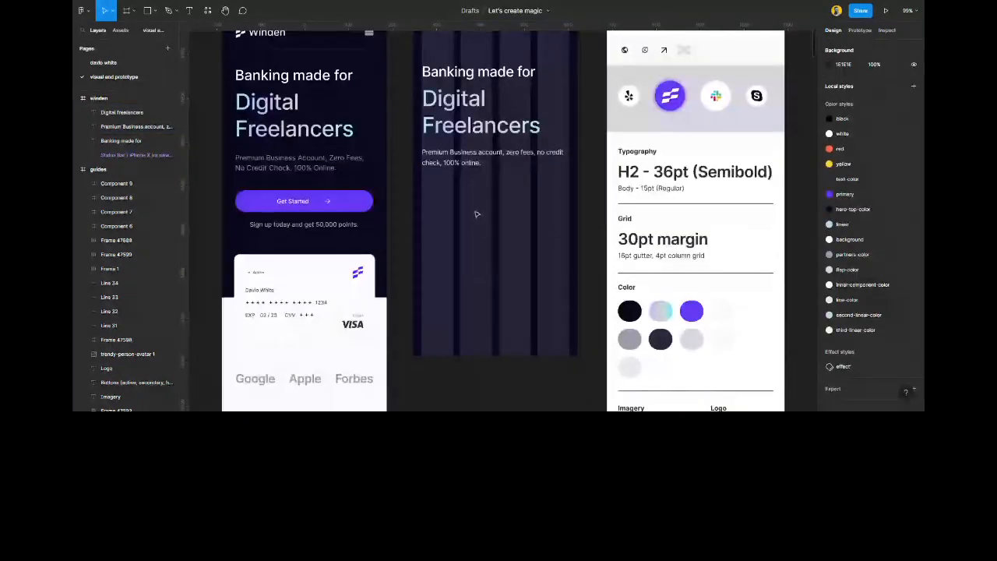
# Draw a 336 by 60 frame for the button beneath the "Premium Business account" paragraph.
pyautogui.scroll(1, 476, 214)
pyautogui.scroll(2, 448, 229)
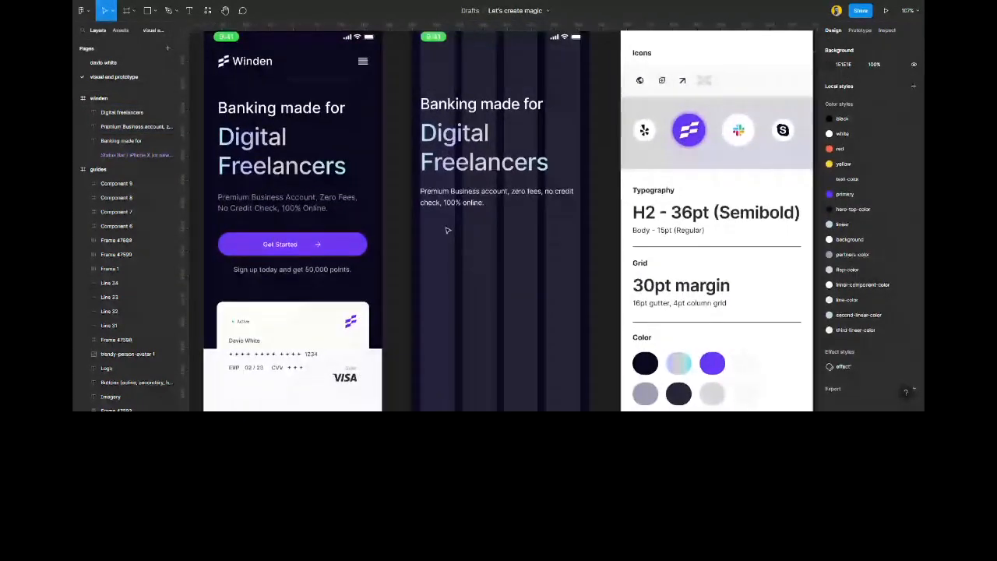
pyautogui.press('f')
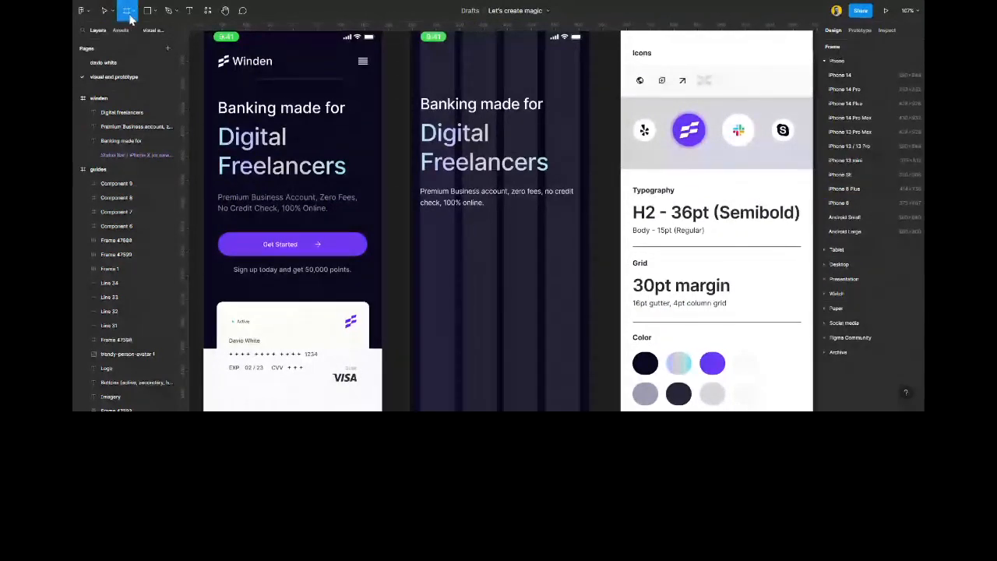
pyautogui.moveTo(420, 229); pyautogui.dragTo(580, 260)
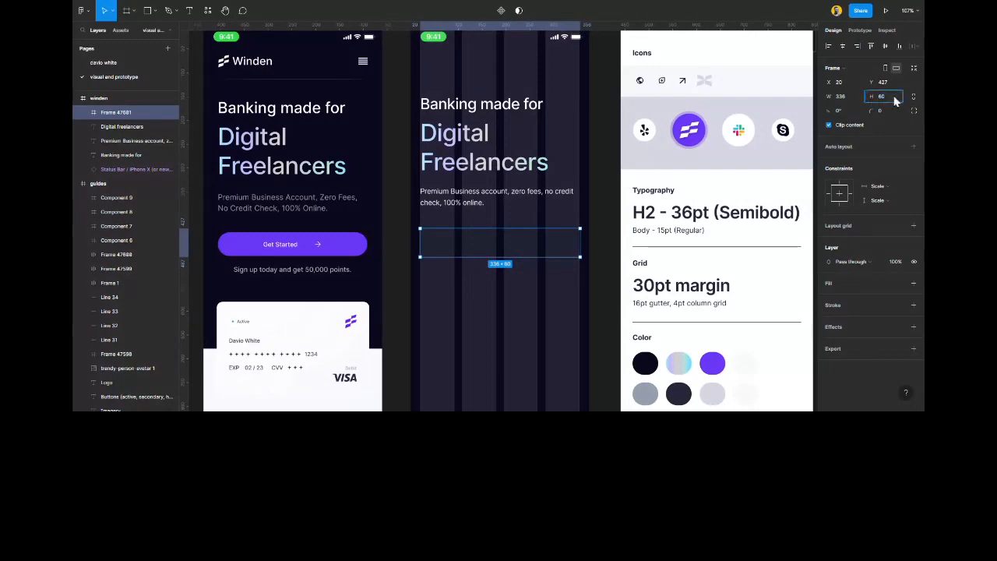
# Fill the button frame with the primary color style and set its corner radius to 100.
pyautogui.click(899, 285)
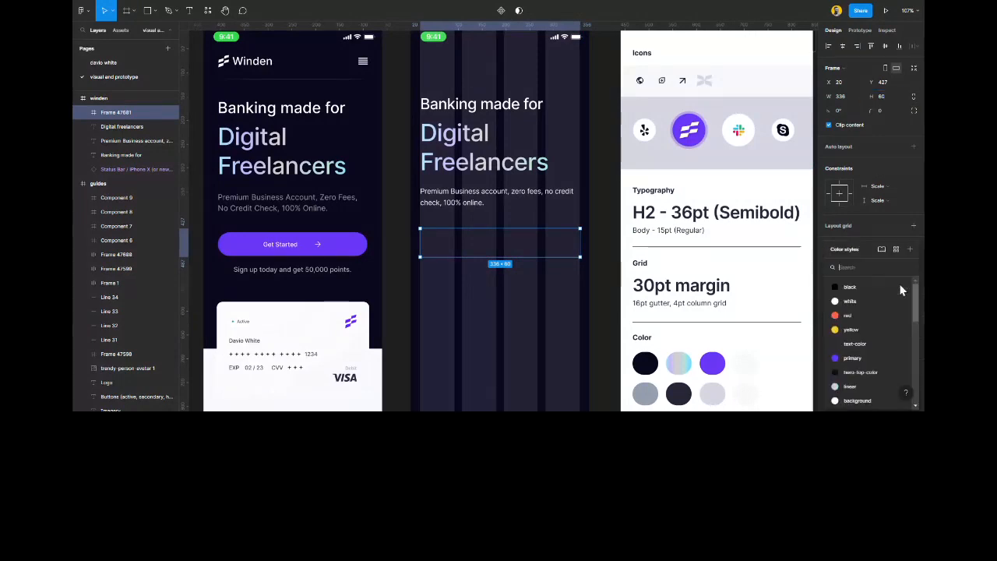
pyautogui.click(856, 358)
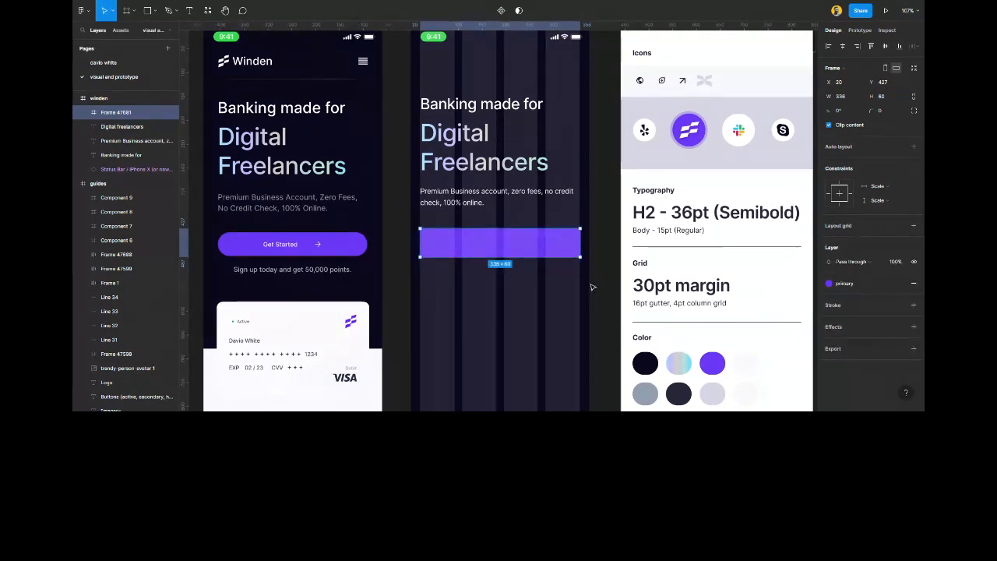
pyautogui.click(887, 112)
pyautogui.write('100')
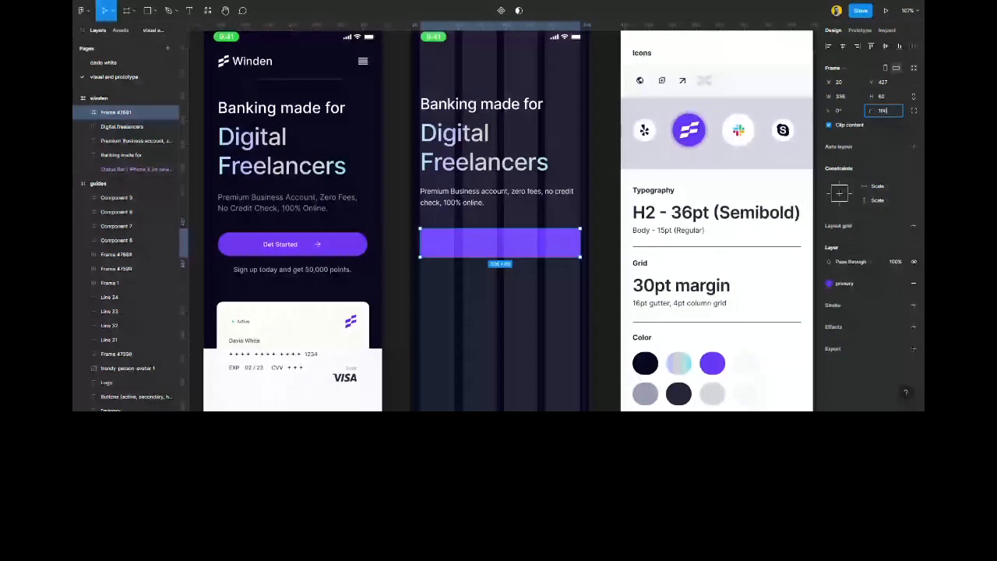
pyautogui.click(486, 317)
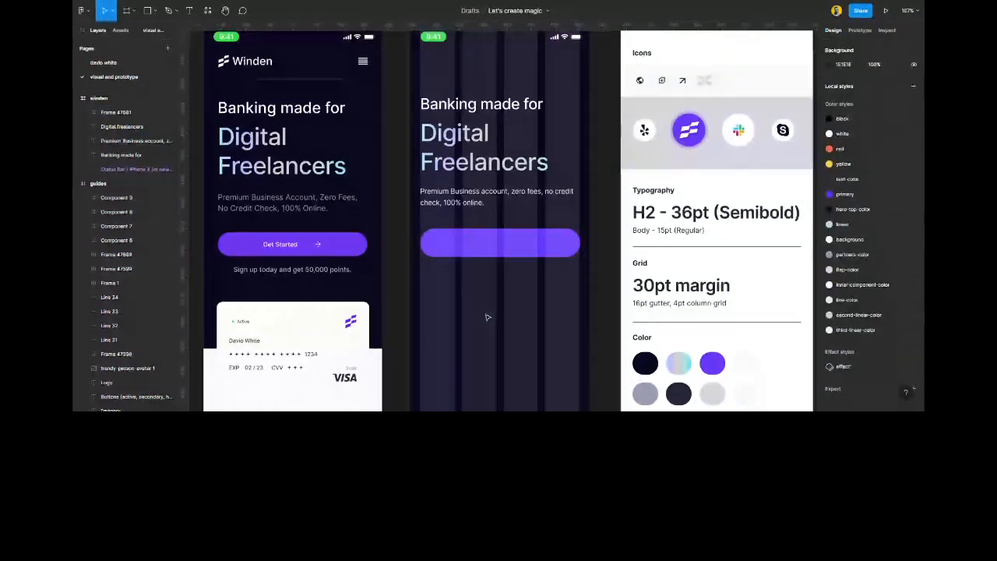
# Set the font size of the "Premium Business account" paragraph to 16.
pyautogui.click(470, 202)
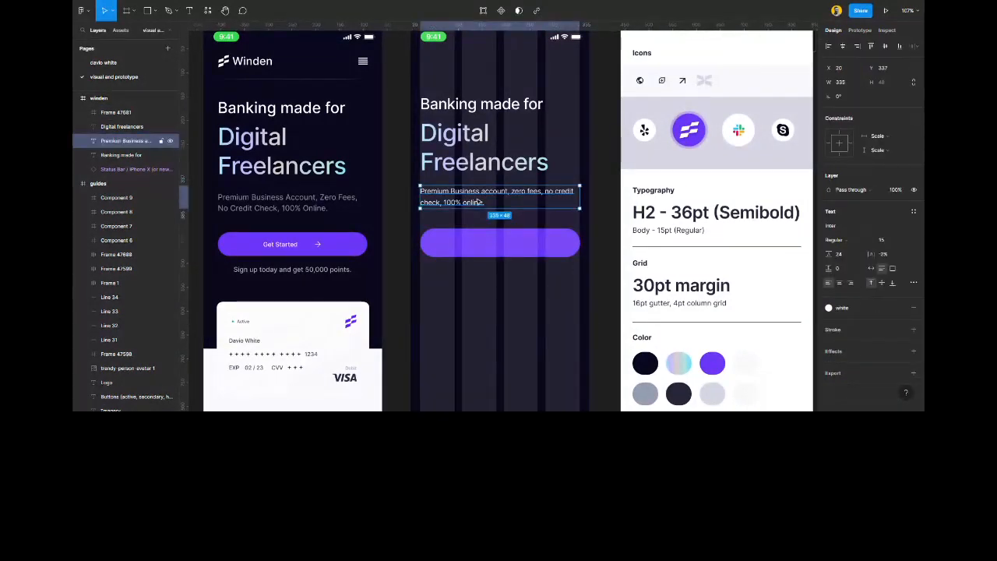
pyautogui.click(904, 240)
pyautogui.click(901, 257)
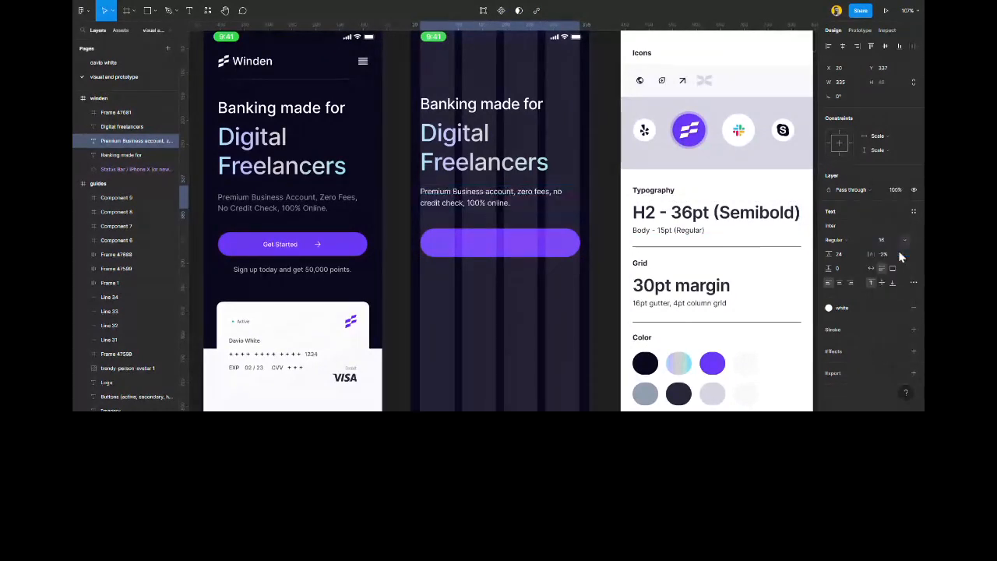
pyautogui.click(530, 321)
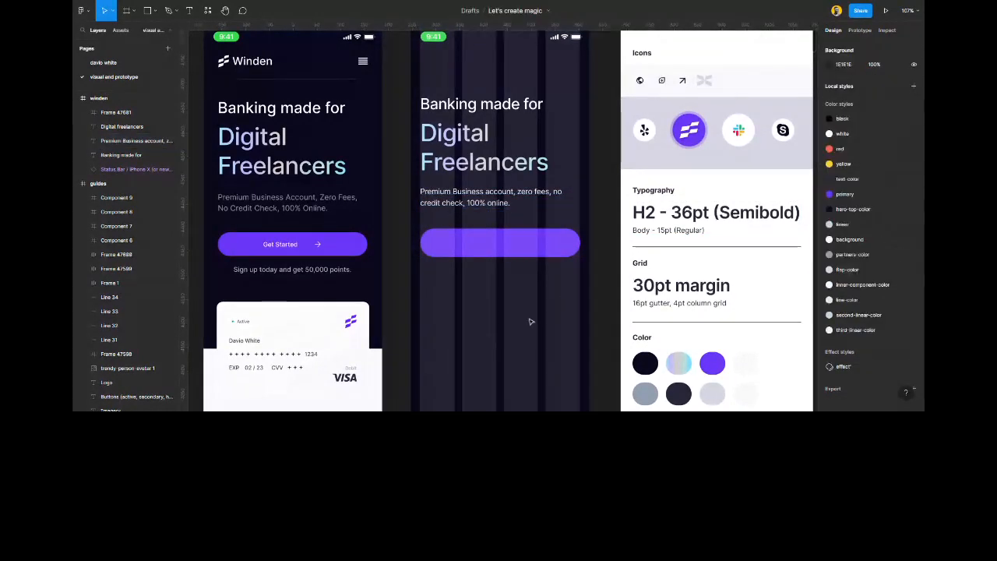
# Duplicate the "Premium Business account" paragraph and place the copy below the purple button at Y 546.
pyautogui.click(485, 204)
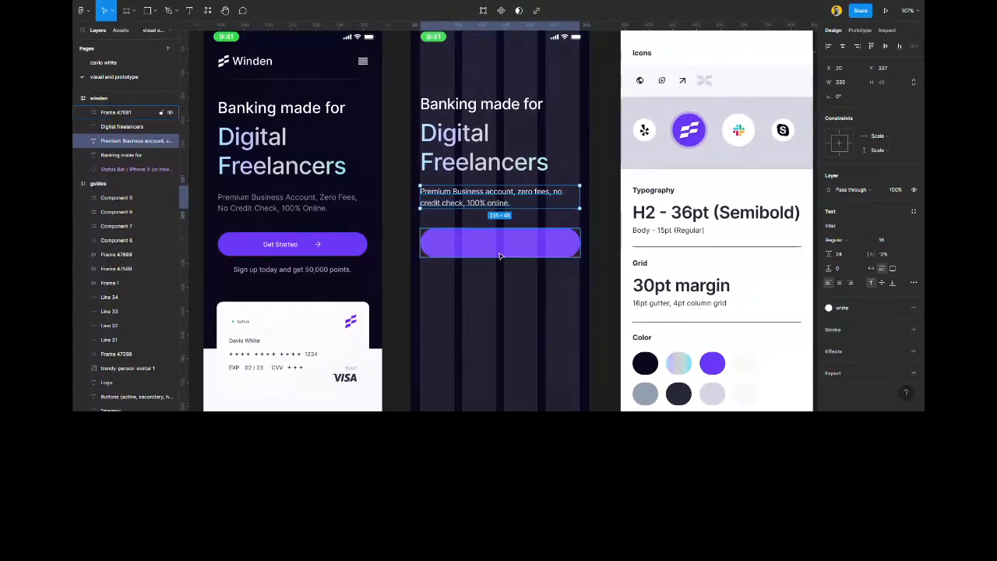
pyautogui.click(507, 295)
pyautogui.click(488, 205)
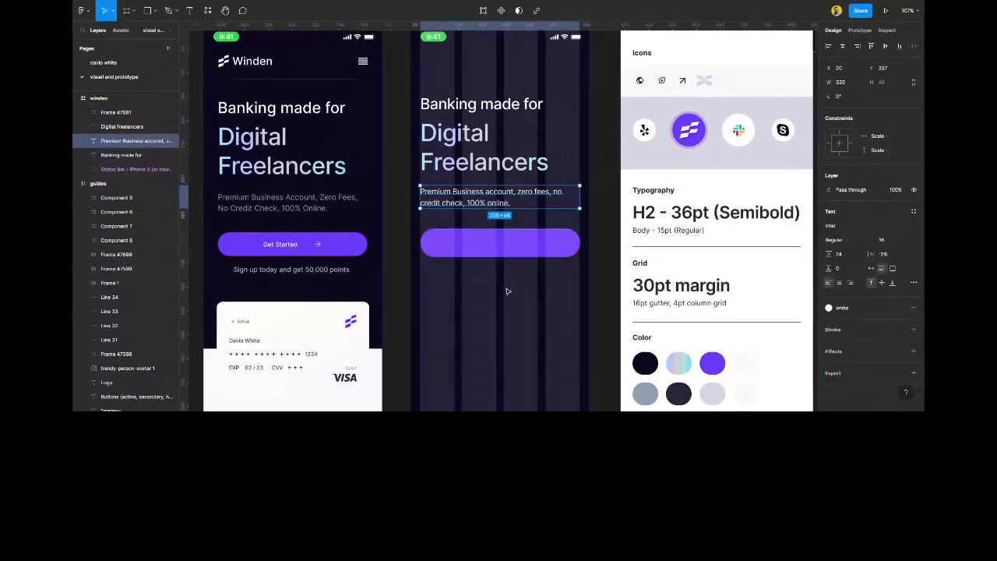
pyautogui.click(507, 292)
pyautogui.click(482, 193)
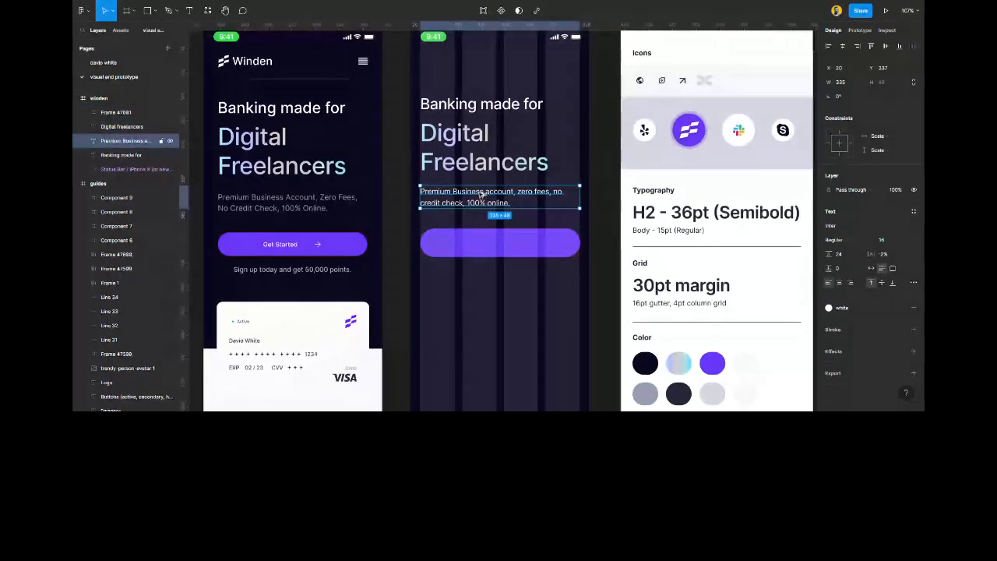
pyautogui.keyDown('alt'); pyautogui.moveTo(481, 193); pyautogui.dragTo(491, 293); pyautogui.keyUp('alt')
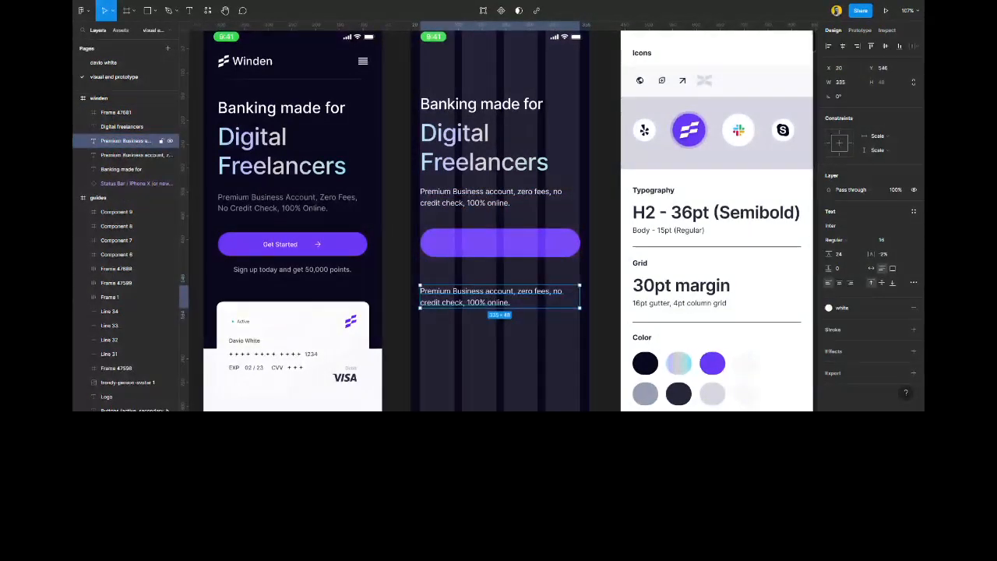
# Change the "Digital Freelancers" heading's font to Mena Grotesk and set its line height to 110.3%.
pyautogui.click(128, 126)
pyautogui.click(849, 229)
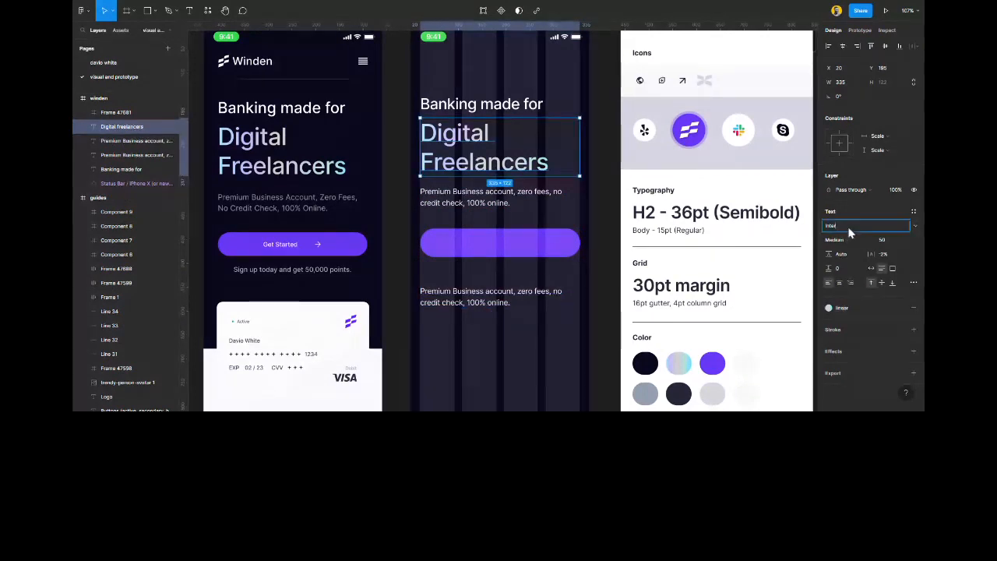
pyautogui.write('Mona Grotesk')
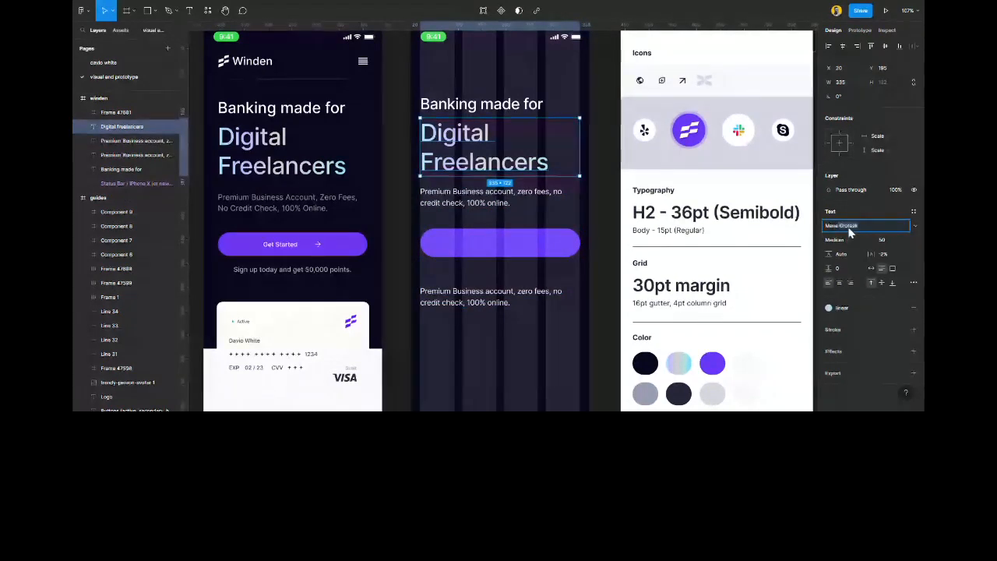
pyautogui.press('Return')
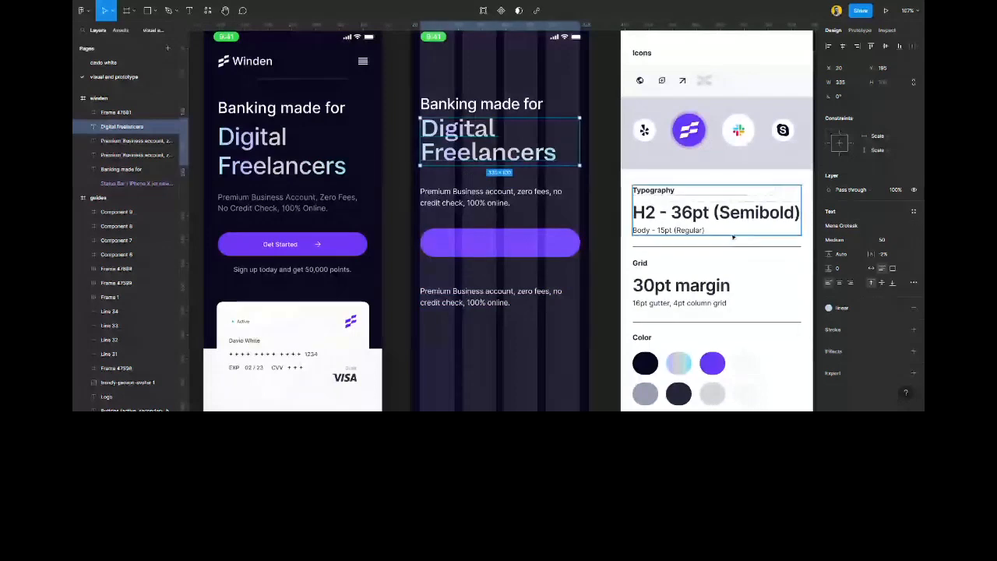
pyautogui.moveTo(827, 254); pyautogui.dragTo(835, 257)
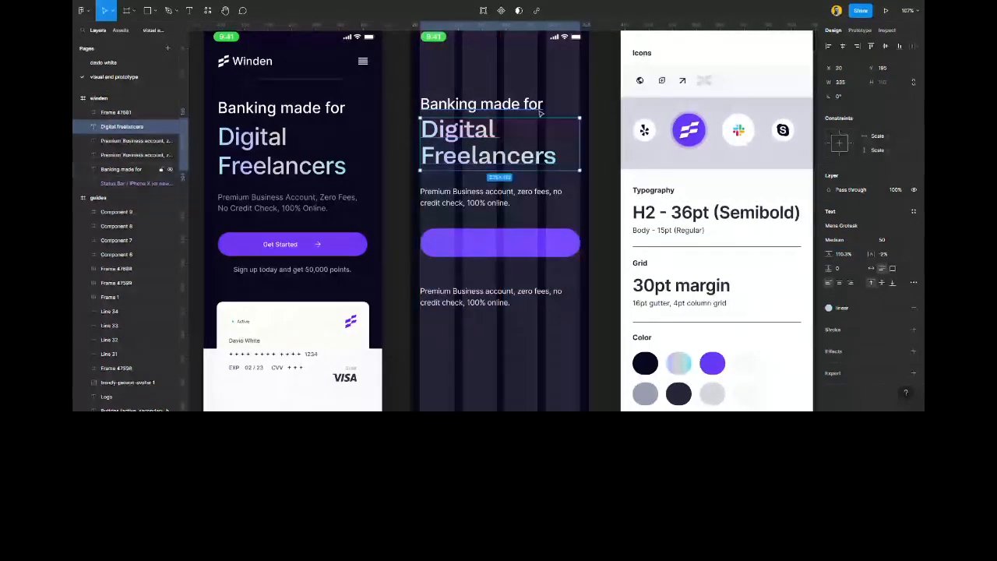
# Change the font of the "Banking made for" heading to Neue Helvetica.
pyautogui.click(125, 169)
pyautogui.click(844, 224)
pyautogui.doubleClick(845, 225)
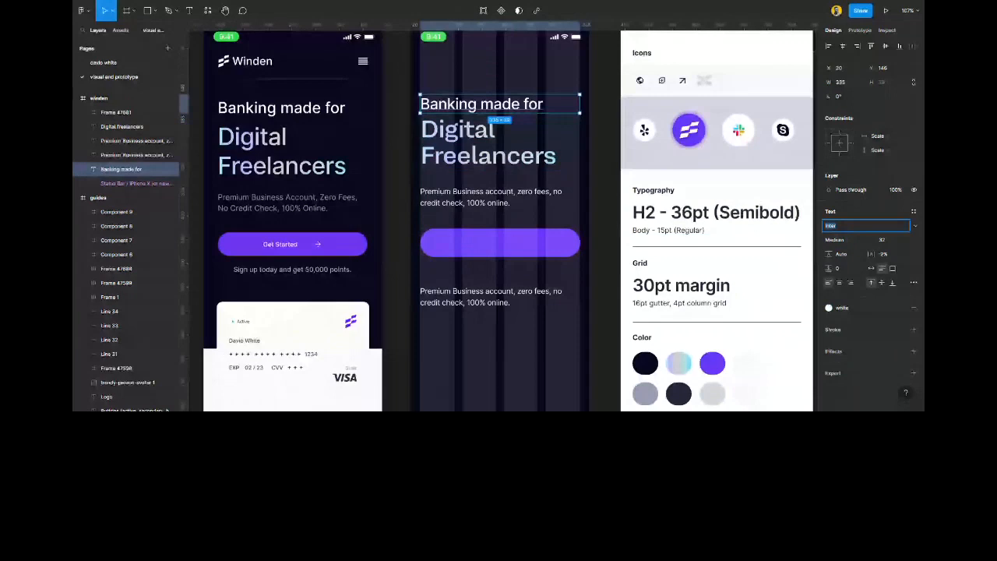
pyautogui.write('Neue Helvetica')
pyautogui.press('Return')
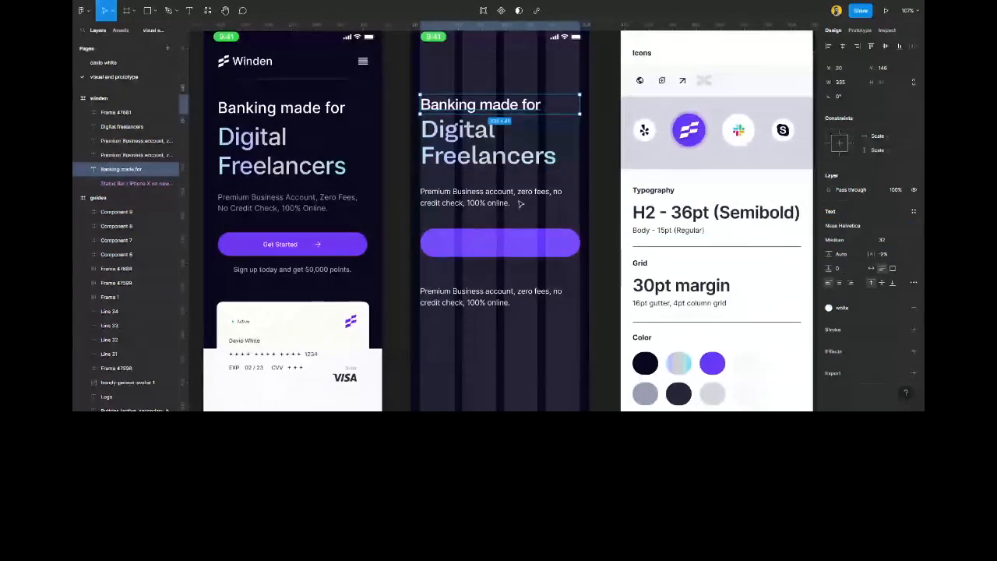
# Set the paragraph above the purple button to Neue Helvetica and move it up to Y 320.
pyautogui.click(506, 202)
pyautogui.click(839, 226)
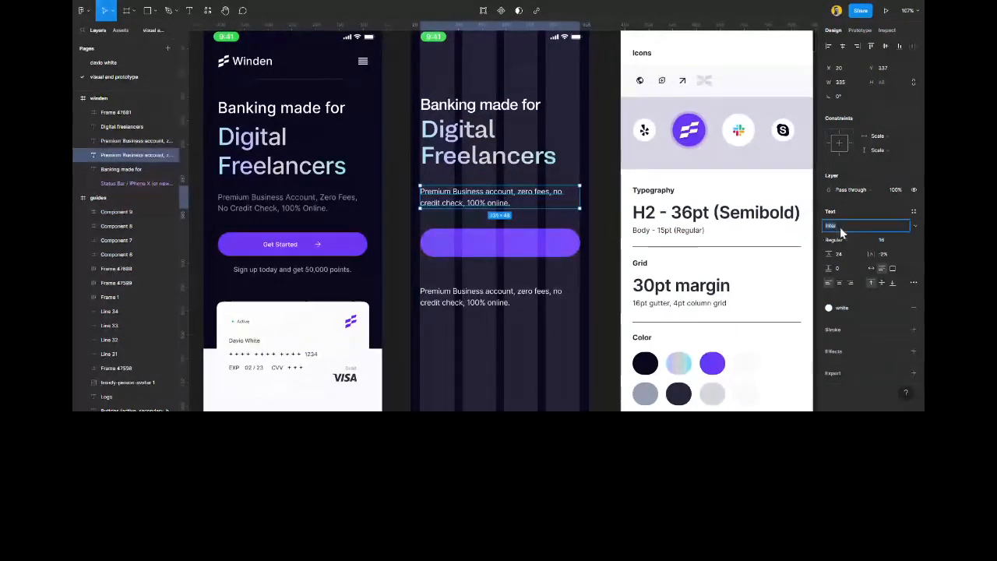
pyautogui.write('Neue Helvetica')
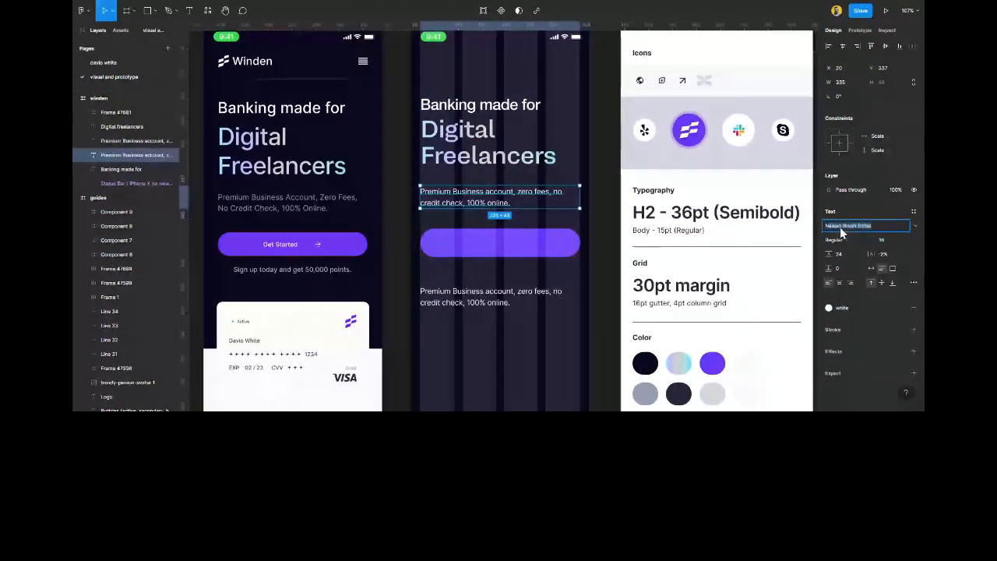
pyautogui.press('Return')
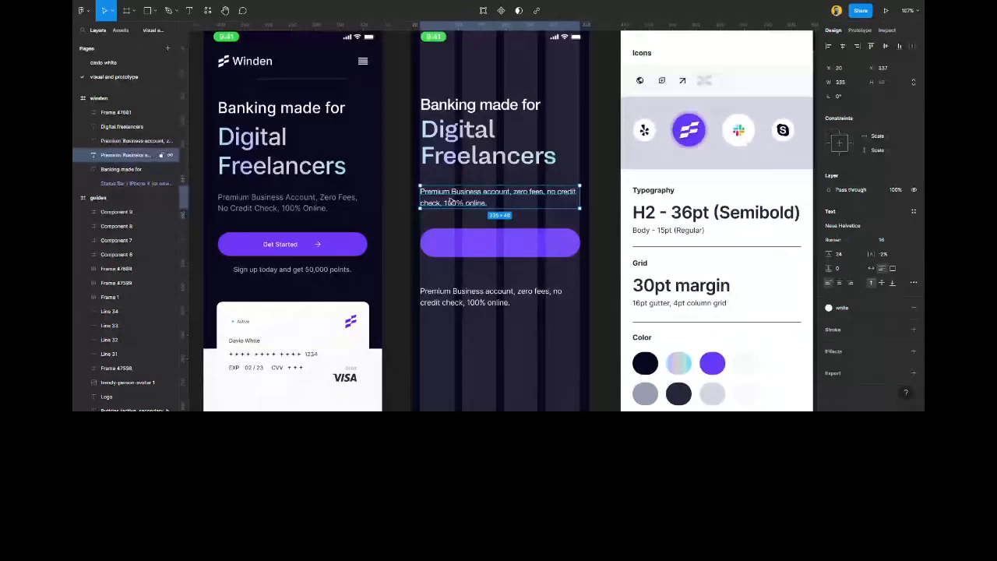
# Add the word "Bank" at the start of the gradient heading so it reads "Bank Digital Freelancers".
pyautogui.click(464, 137)
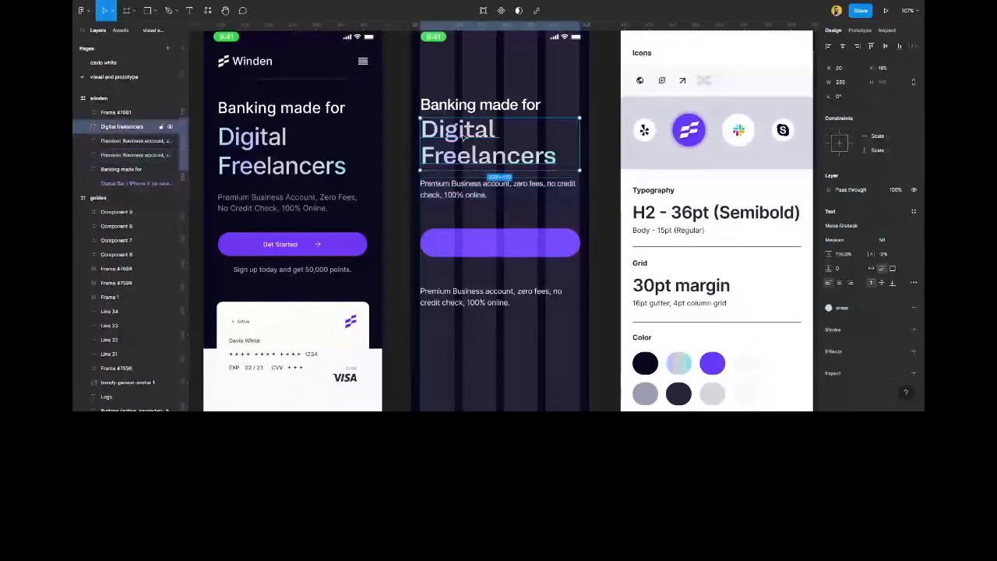
pyautogui.press('Return')
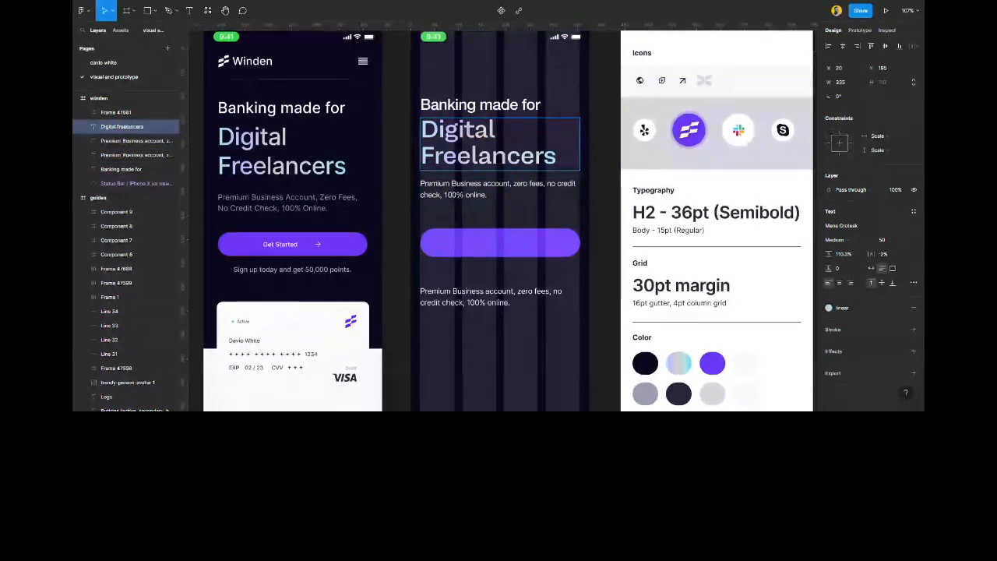
pyautogui.write('Bank')
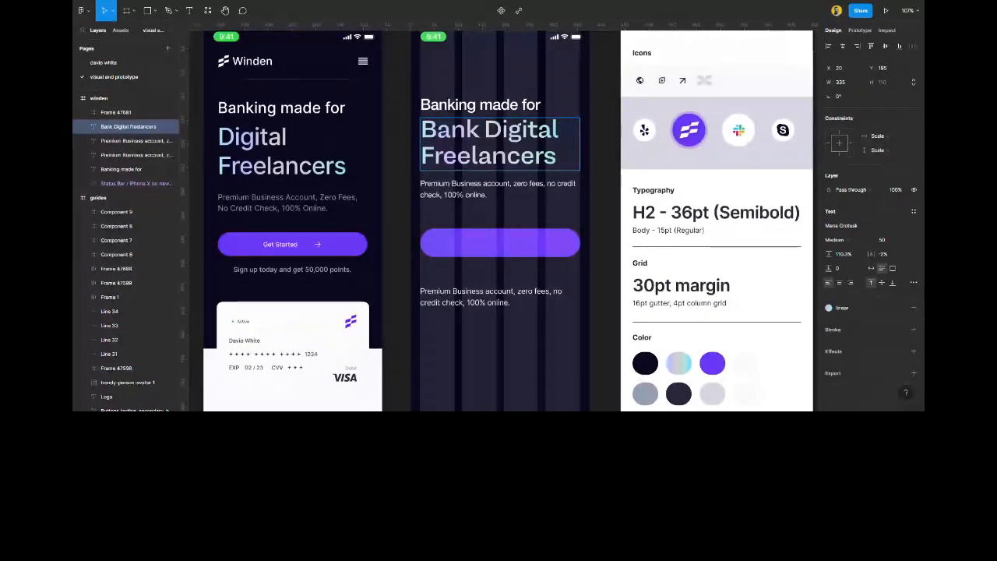
pyautogui.click(541, 214)
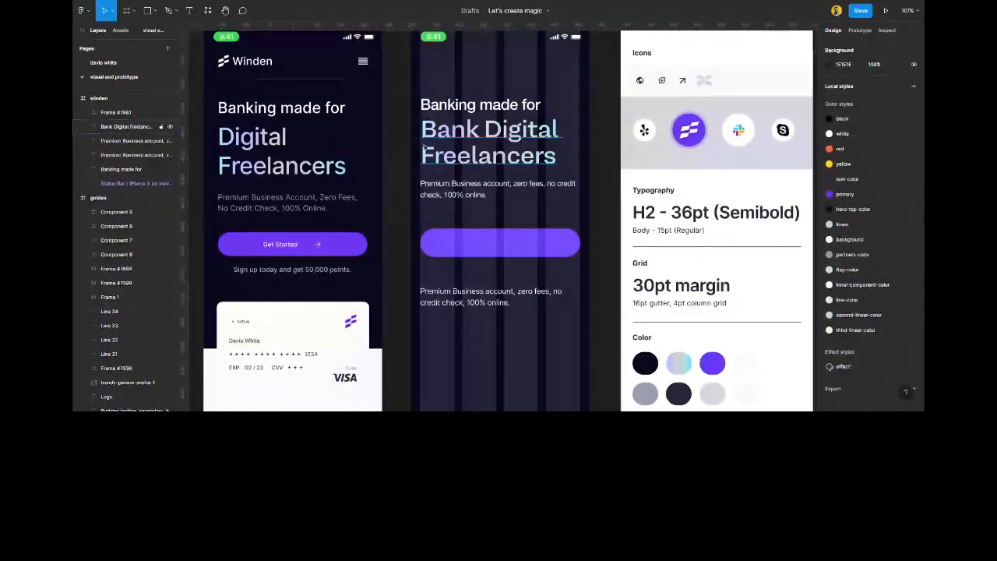
# Change the font of the duplicated paragraph below the button to Neue Helvetica.
pyautogui.click(502, 196)
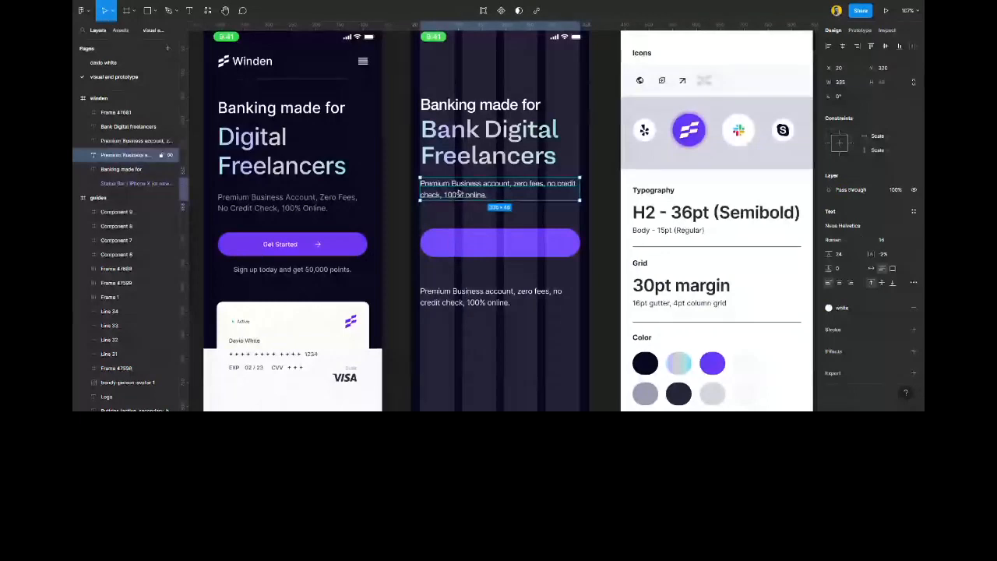
pyautogui.click(472, 216)
pyautogui.click(477, 302)
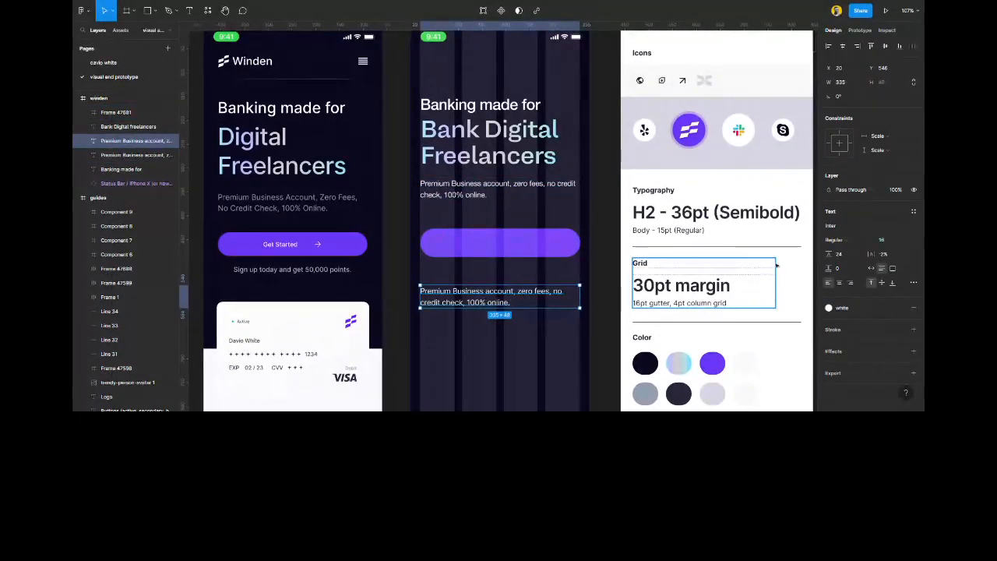
pyautogui.write('Neue Helvetica')
pyautogui.press('Return')
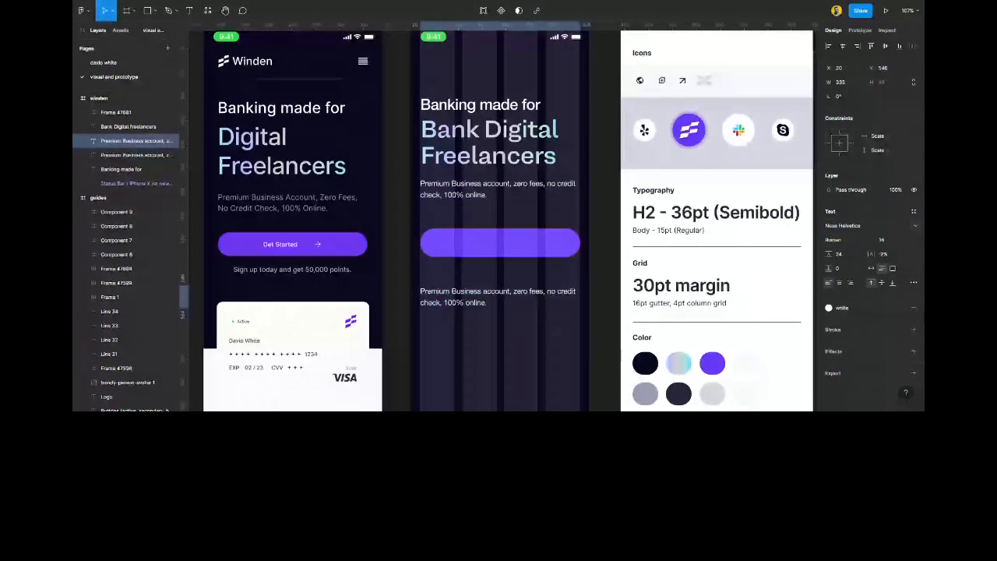
# Replace the lower paragraph's text with "Get started" and place it as an auto-width label centered inside the purple button.
pyautogui.click(509, 345)
pyautogui.click(478, 307)
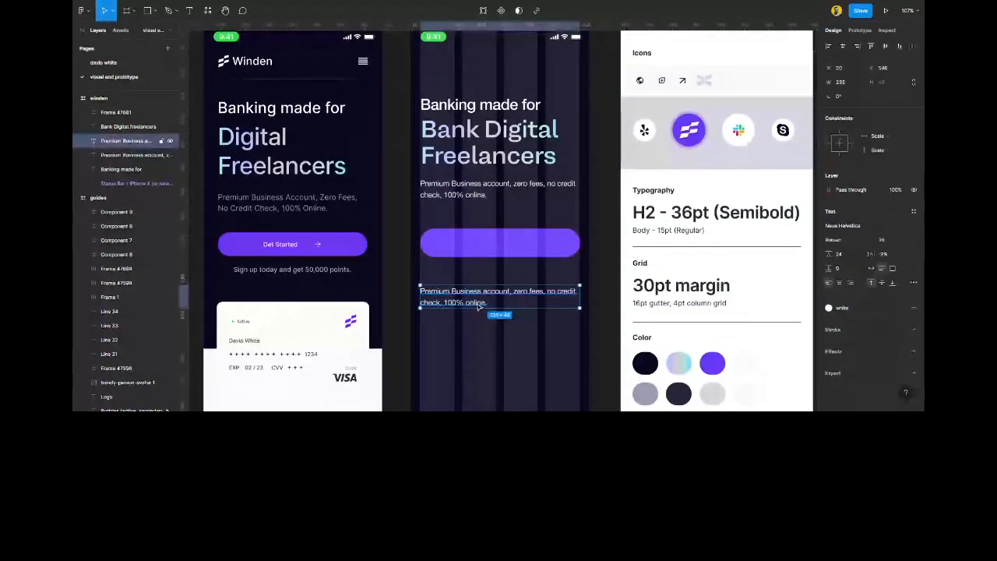
pyautogui.doubleClick(478, 306)
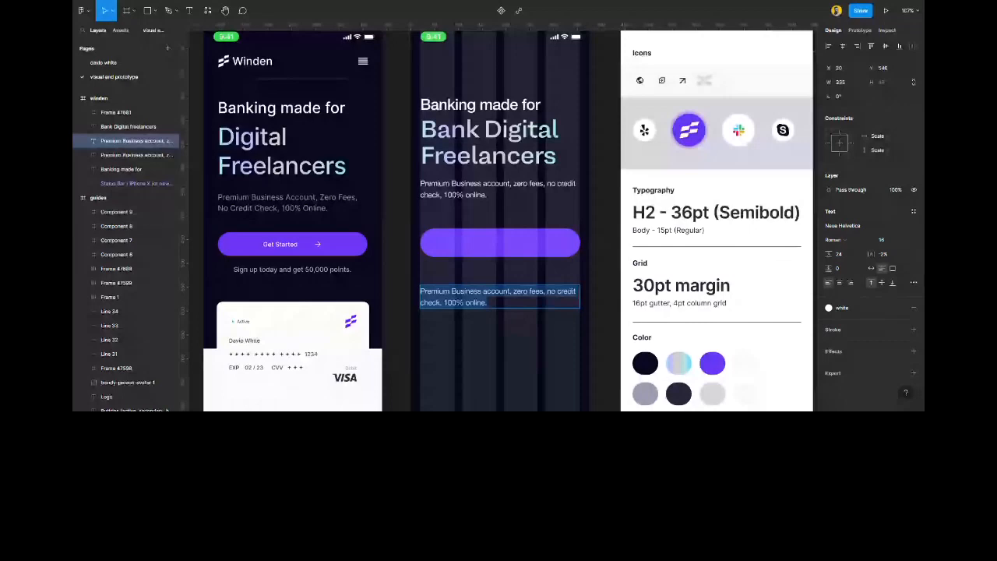
pyautogui.write('Get started')
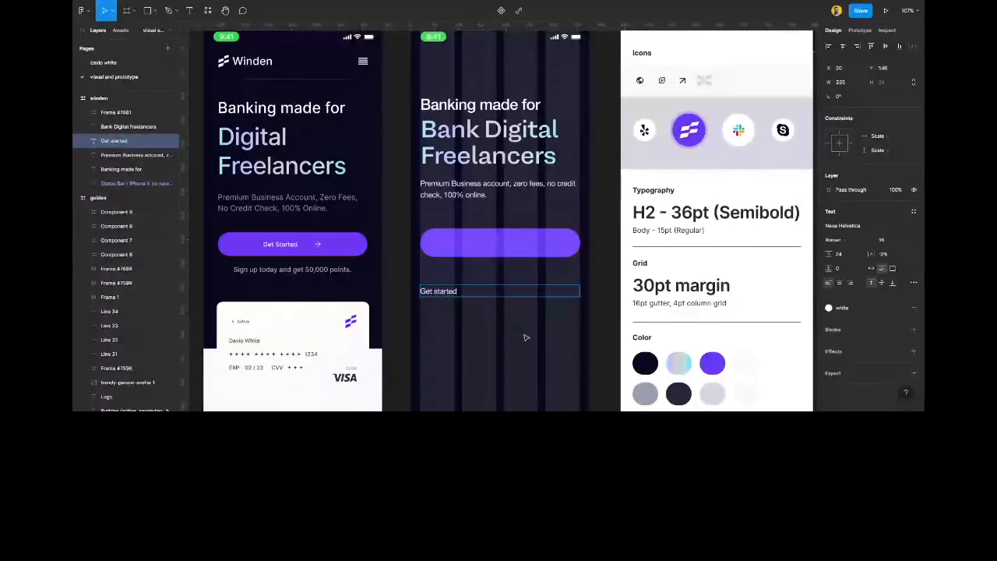
pyautogui.press('Escape')
pyautogui.click(871, 268)
pyautogui.moveTo(424, 293); pyautogui.dragTo(524, 247)
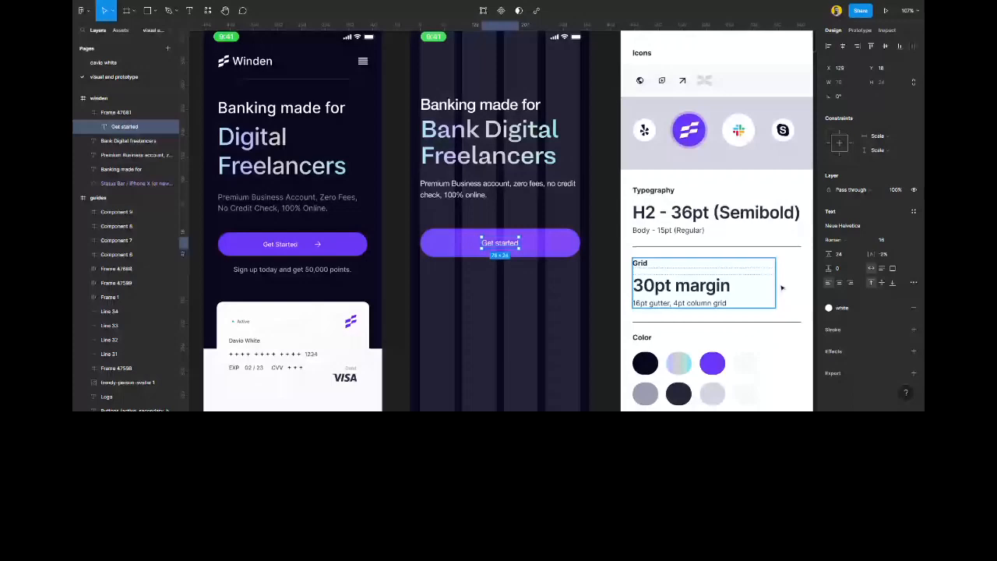
# Set the button's "Get started" label to Bold and center it horizontally within the button.
pyautogui.click(851, 241)
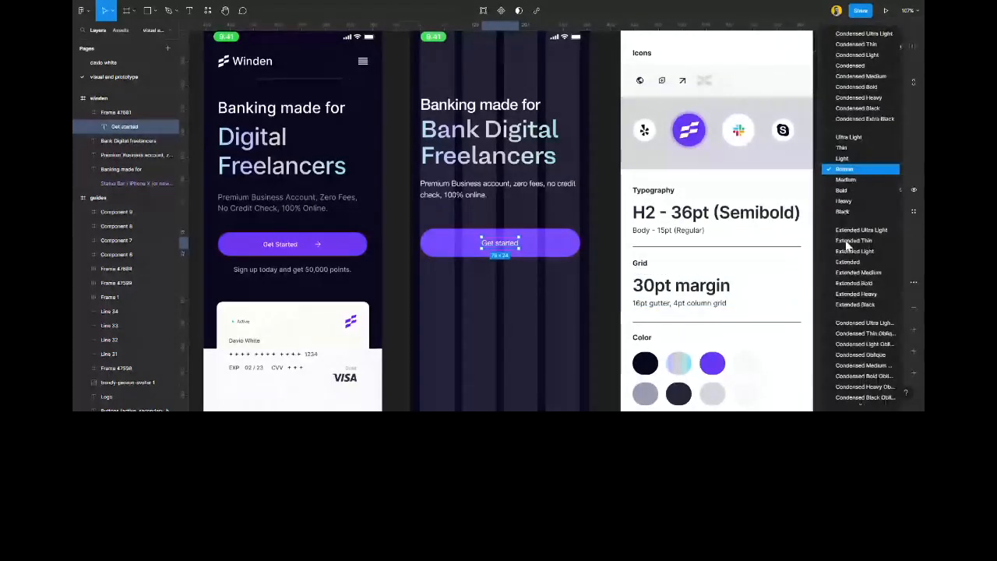
pyautogui.click(848, 192)
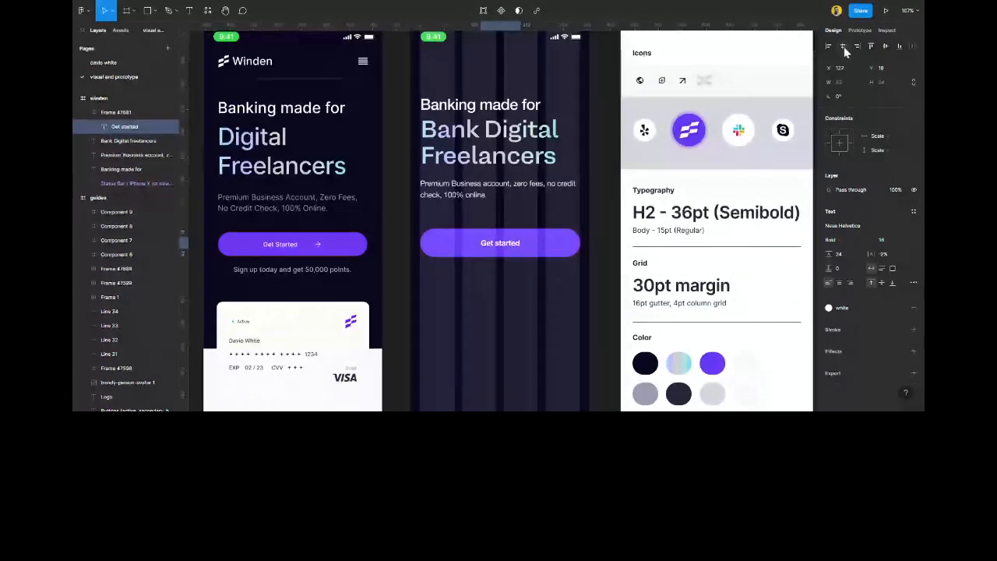
pyautogui.click(513, 267)
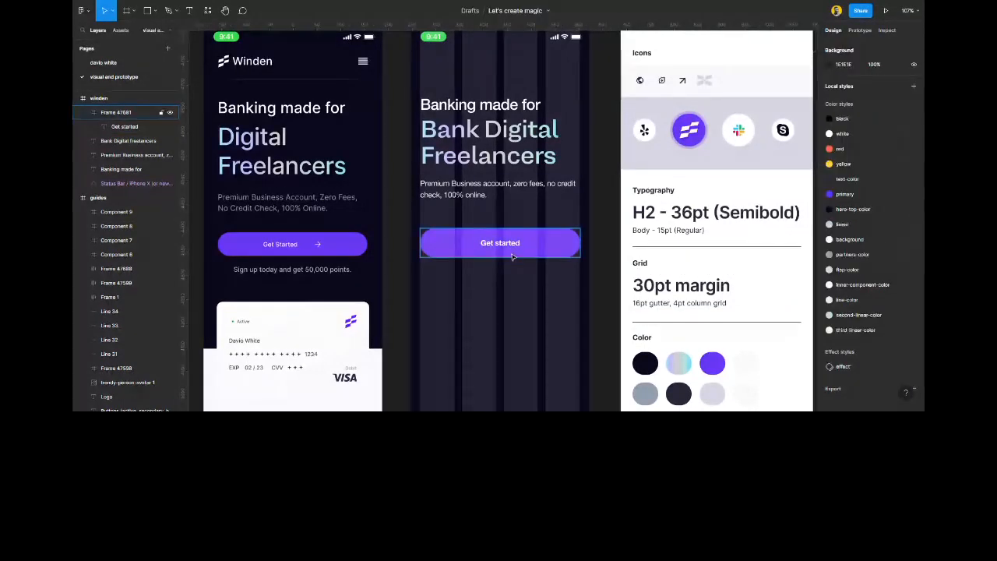
# Set the purple button's height to 57 and re-center its "Get started" label vertically.
pyautogui.scroll(3, 512, 257)
pyautogui.scroll(-2, 512, 257)
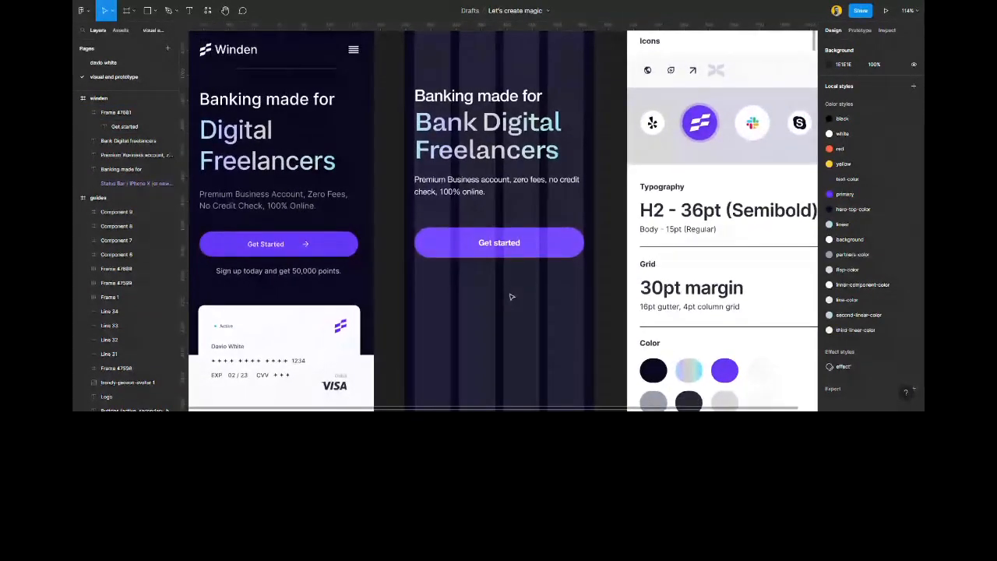
pyautogui.scroll(1, 511, 294)
pyautogui.click(523, 265)
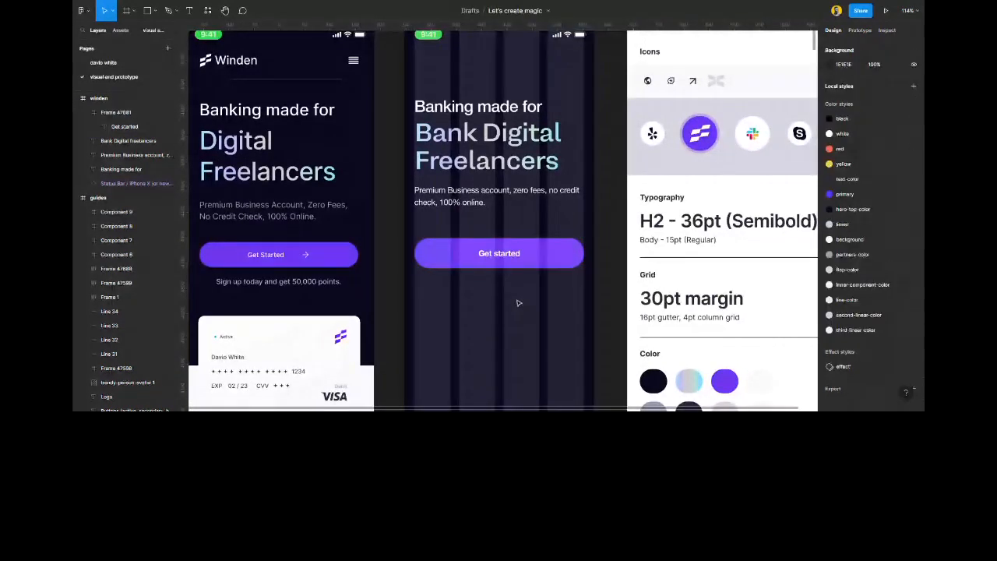
pyautogui.scroll(1, 516, 289)
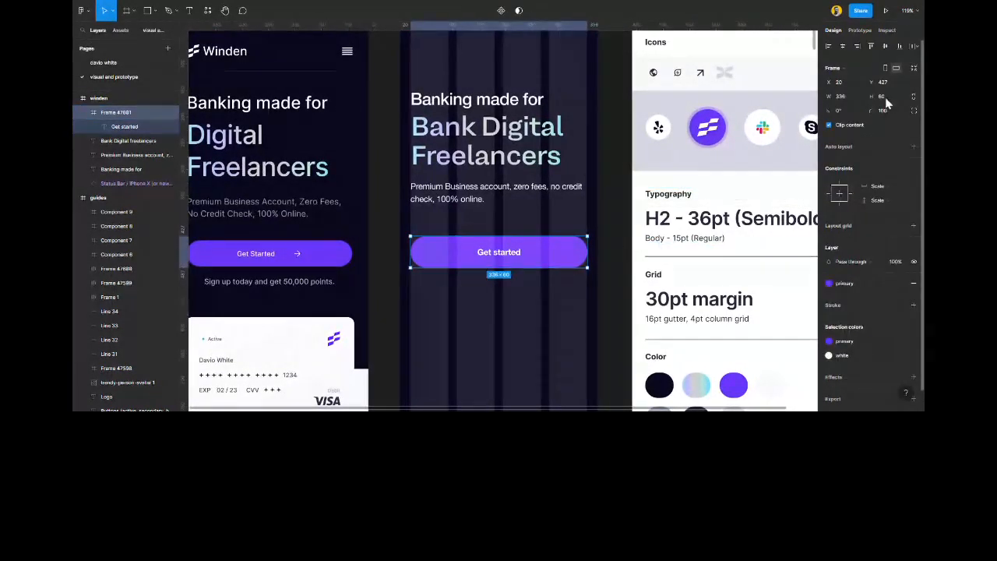
pyautogui.write('57')
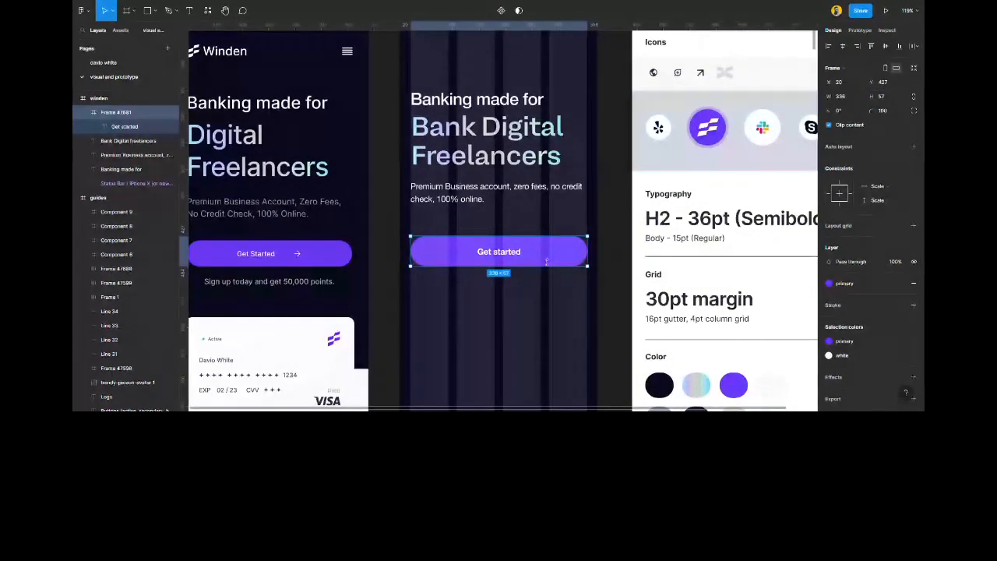
pyautogui.doubleClick(495, 254)
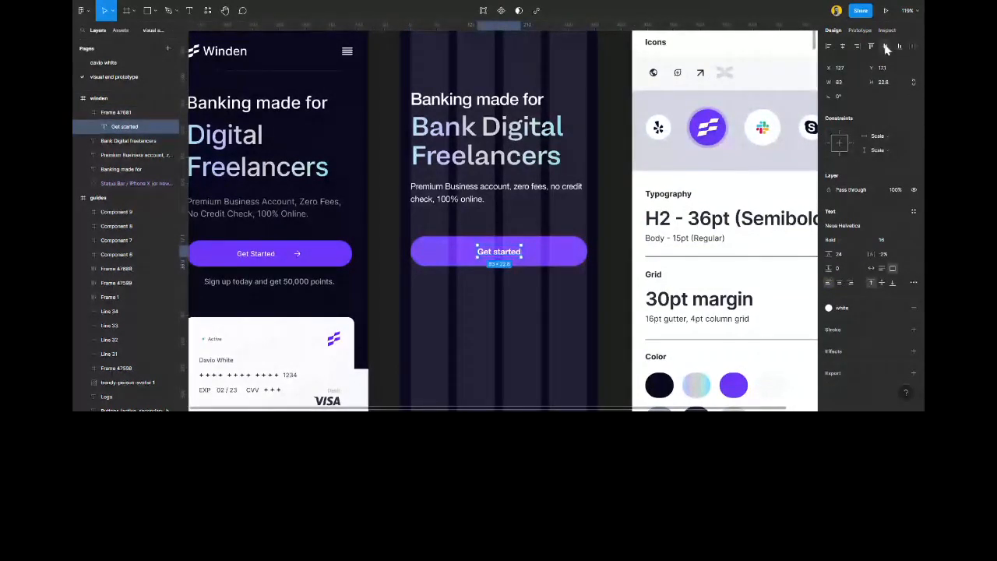
pyautogui.click(839, 148)
# Narrow the purple button to a width of 335 so its edge meets the column grid.
pyautogui.click(516, 293)
pyautogui.click(577, 253)
pyautogui.moveTo(586, 246)
pyautogui.mouseDown()
pyautogui.moveTo(449, 251)
pyautogui.moveTo(584, 252)
pyautogui.mouseUp()
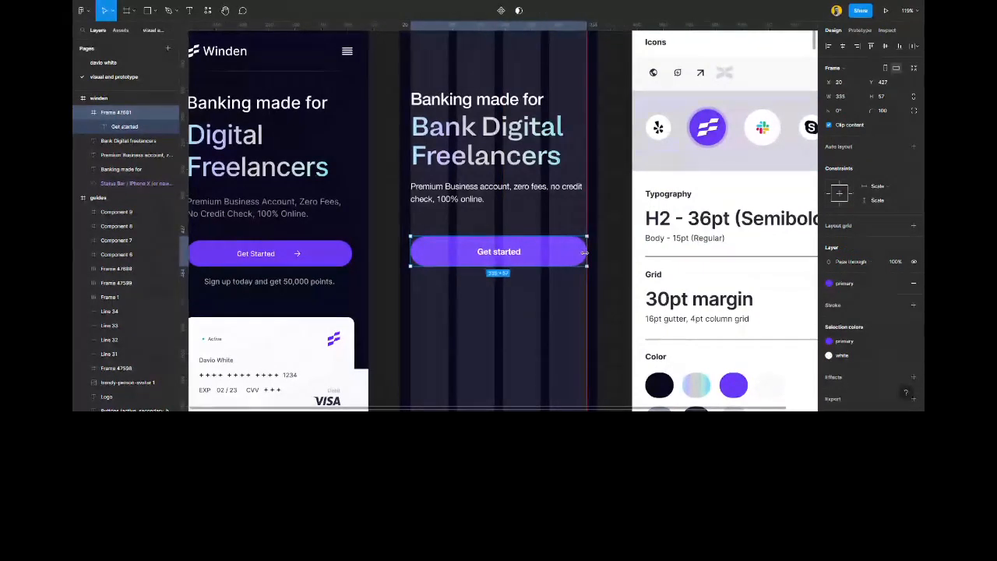
pyautogui.moveTo(517, 237); pyautogui.dragTo(525, 218)
pyautogui.hotkey('ctrl', 'z')
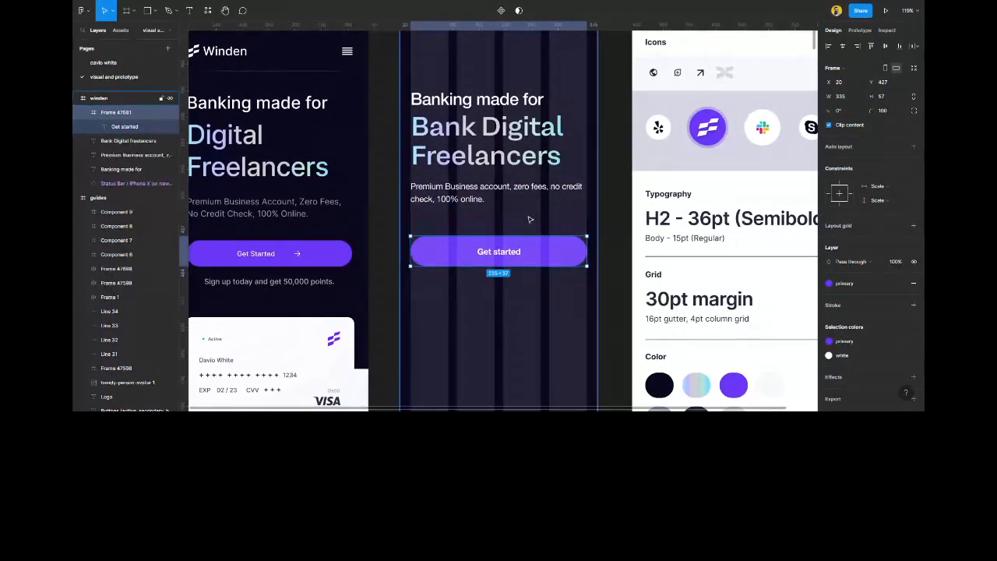
pyautogui.press('Escape')
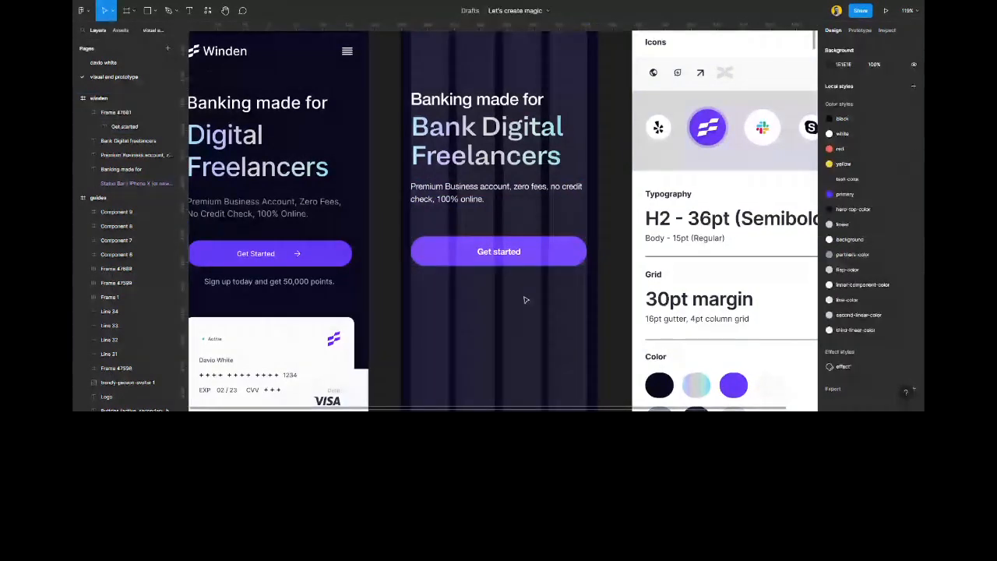
# Hide the green fill behind the 9:41 time in the winden frame's status bar.
pyautogui.scroll(-2, 514, 303)
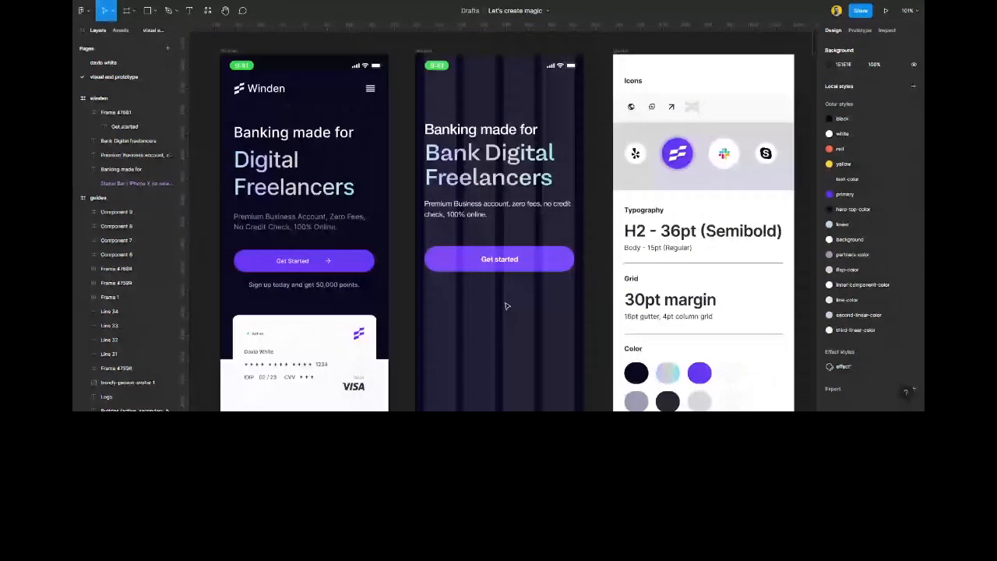
pyautogui.keyDown('ctrl'); pyautogui.click(436, 65); pyautogui.keyUp('ctrl')
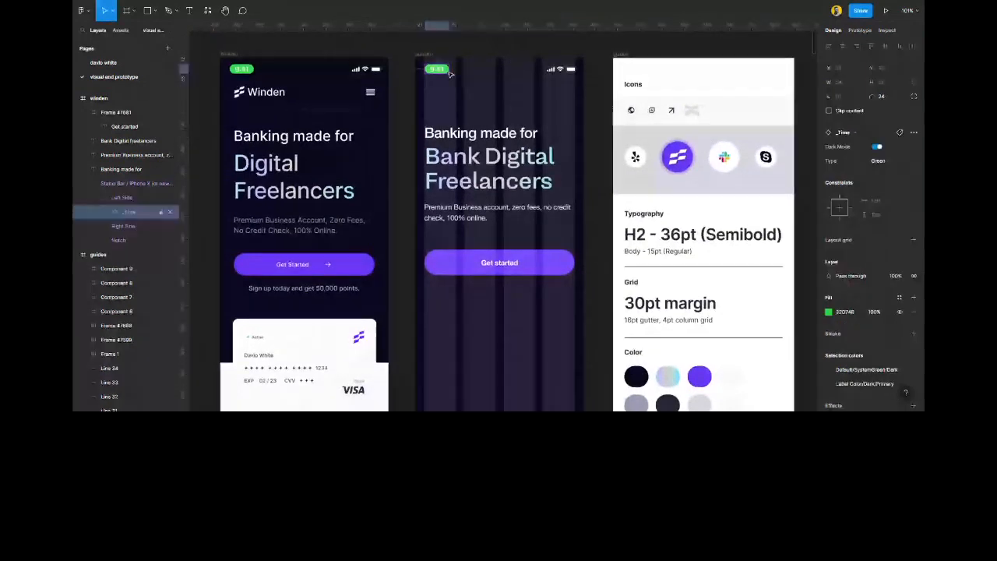
pyautogui.click(899, 312)
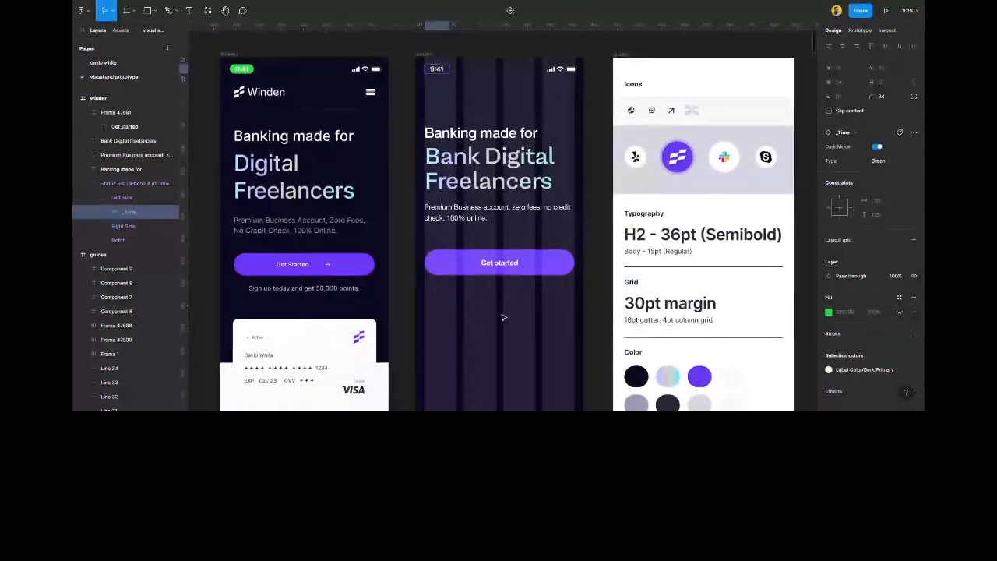
pyautogui.click(502, 317)
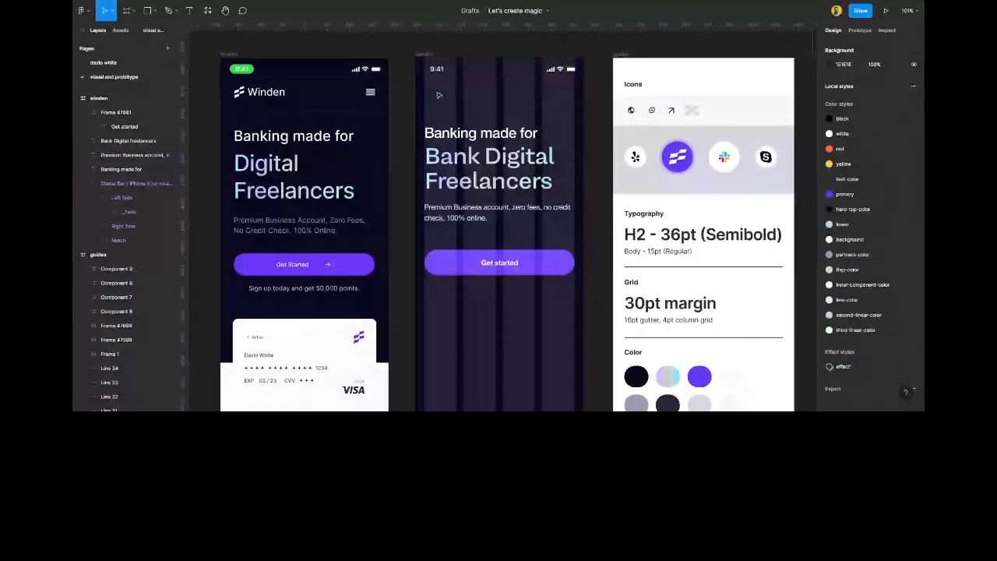
# Copy the purple Winden logo from the guides frame to below the status bar time, at about X 21, Y 60.
pyautogui.scroll(-10, 665, 303)
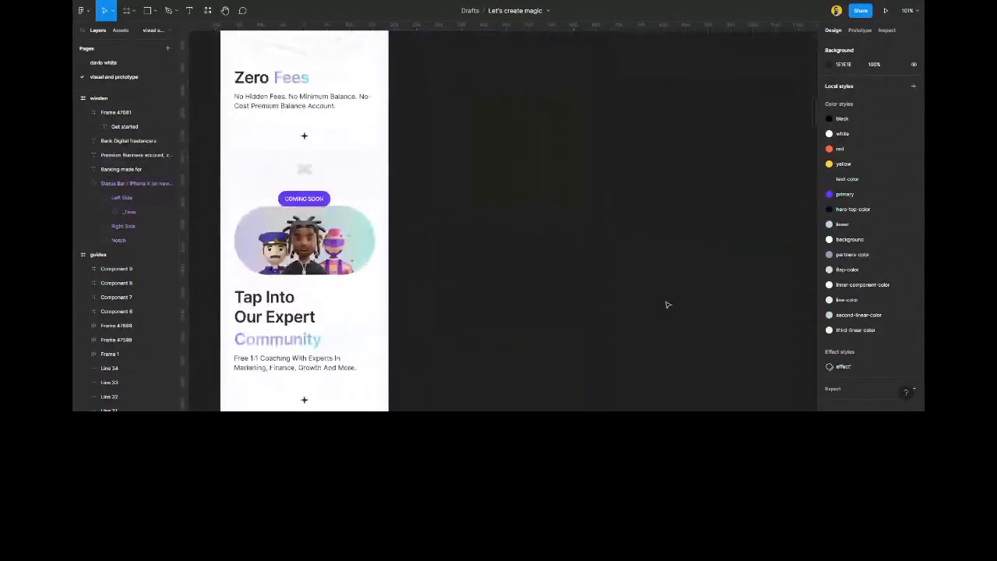
pyautogui.scroll(10, 690, 193)
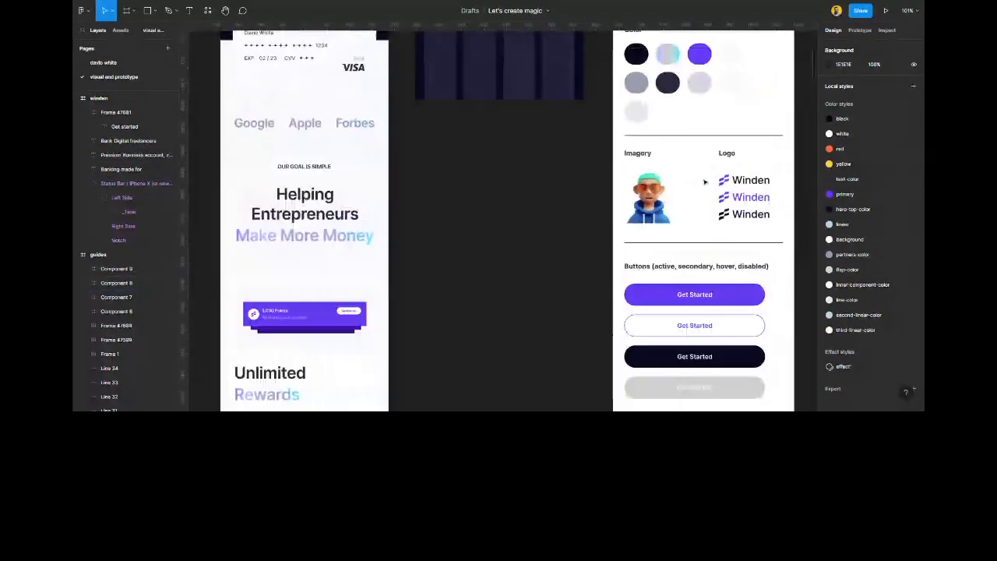
pyautogui.click(735, 181)
pyautogui.scroll(2, 735, 187)
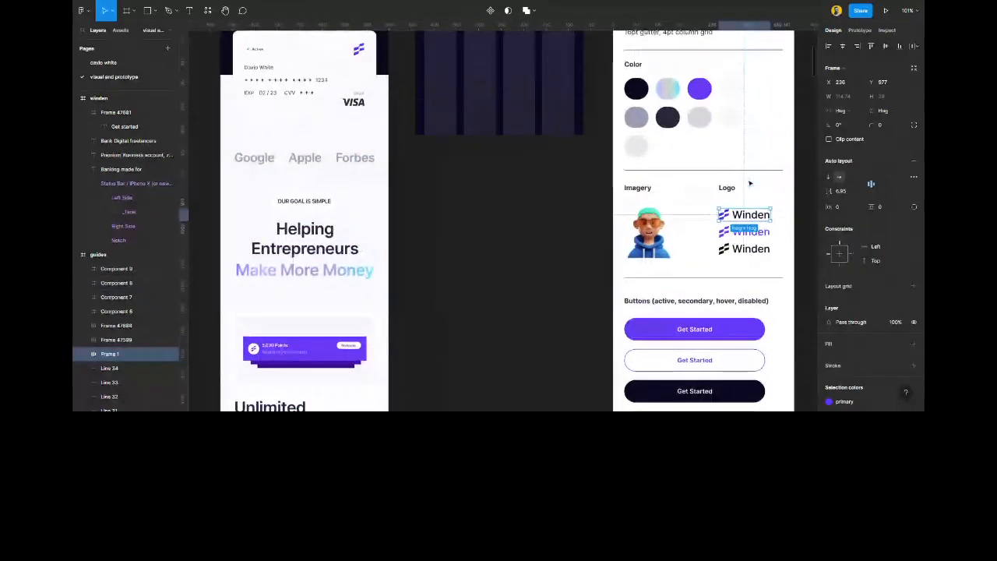
pyautogui.click(738, 243)
pyautogui.moveTo(738, 243); pyautogui.dragTo(505, 44)
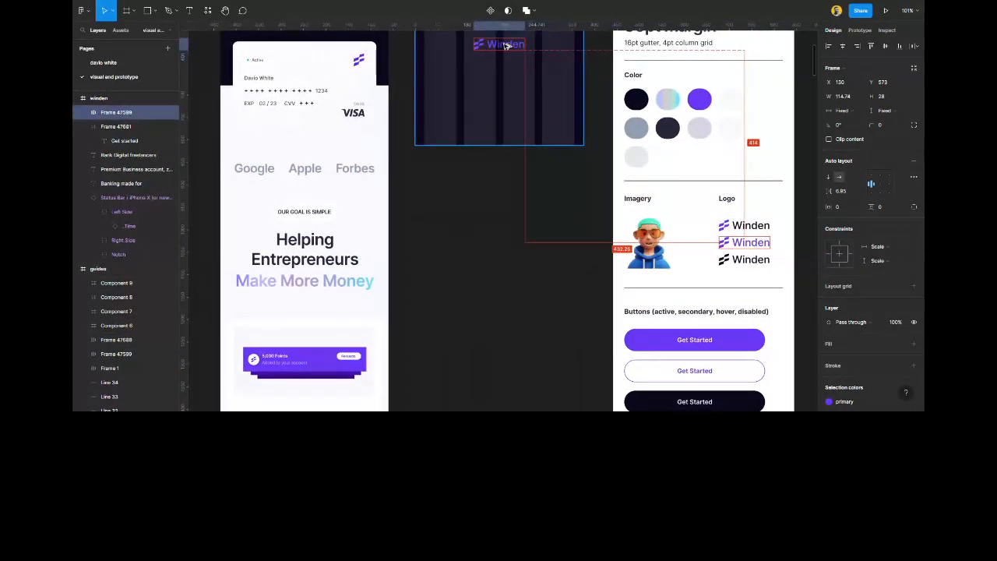
pyautogui.scroll(5, 505, 45)
pyautogui.scroll(3, 504, 45)
pyautogui.moveTo(499, 348); pyautogui.dragTo(452, 119)
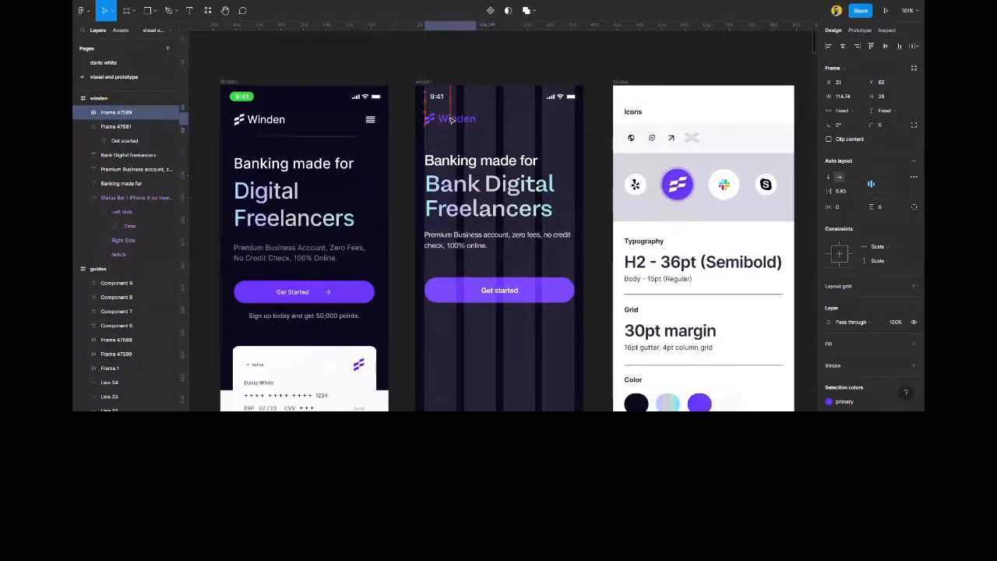
# Recolor the copied Winden logo with the white color style.
pyautogui.scroll(-1, 846, 353)
pyautogui.scroll(-1, 851, 371)
pyautogui.click(855, 332)
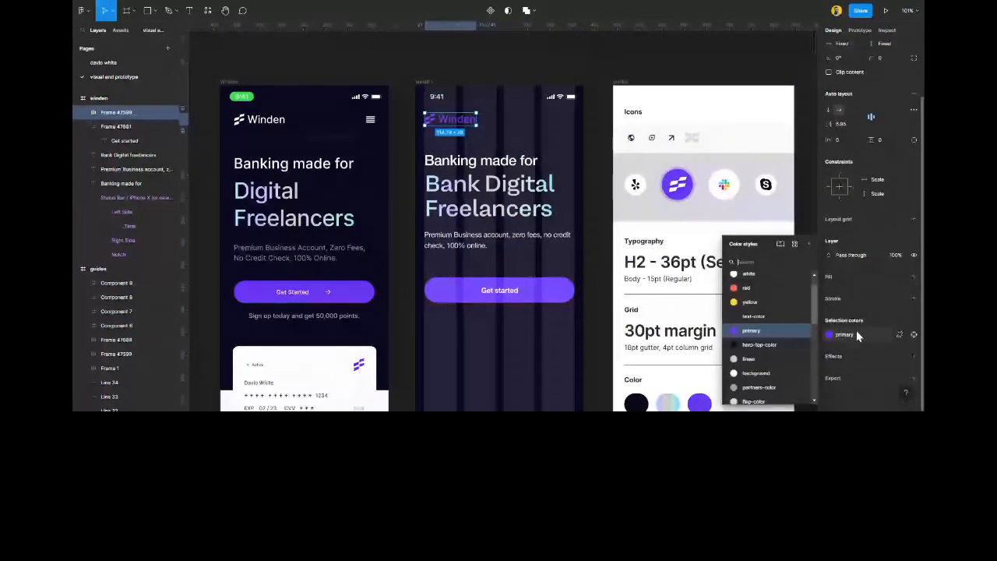
pyautogui.click(760, 274)
pyautogui.press('Escape')
# Copy the menu icon from the reference header to the opposite end of the new header and align its vertical center with the Winden logo.
pyautogui.click(208, 11)
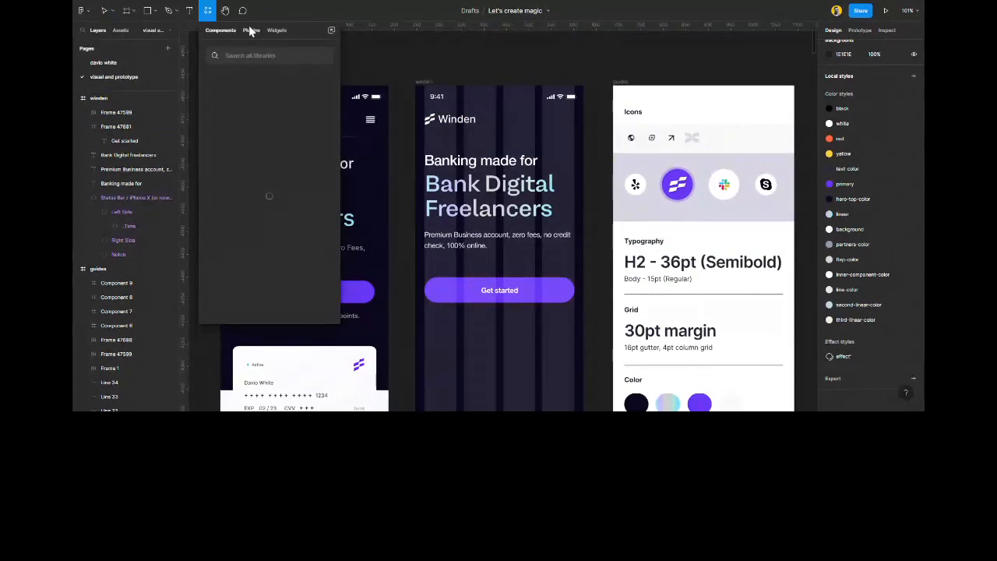
pyautogui.press('Escape')
pyautogui.keyDown('ctrl'); pyautogui.click(370, 119); pyautogui.keyUp('ctrl')
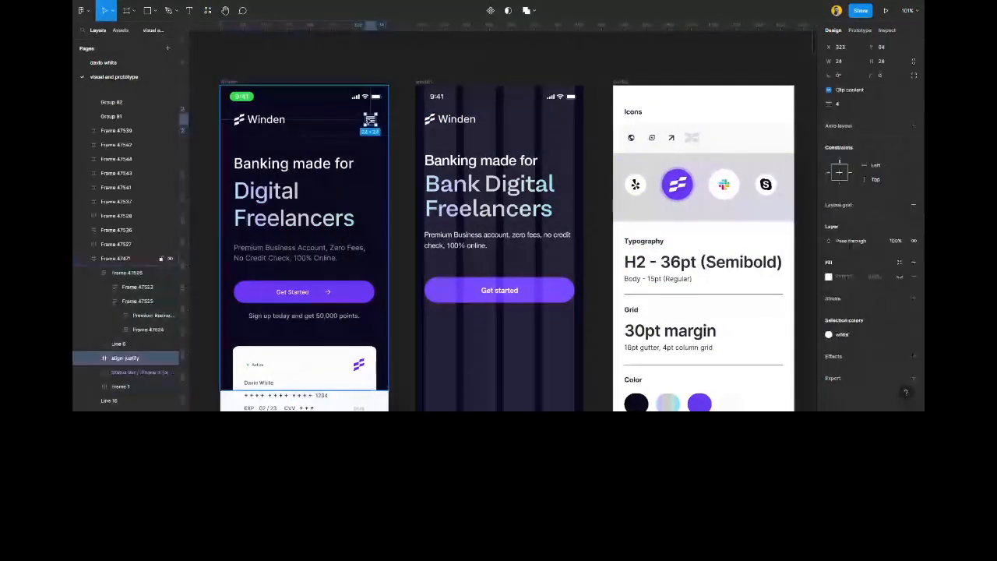
pyautogui.moveTo(369, 119); pyautogui.dragTo(574, 127)
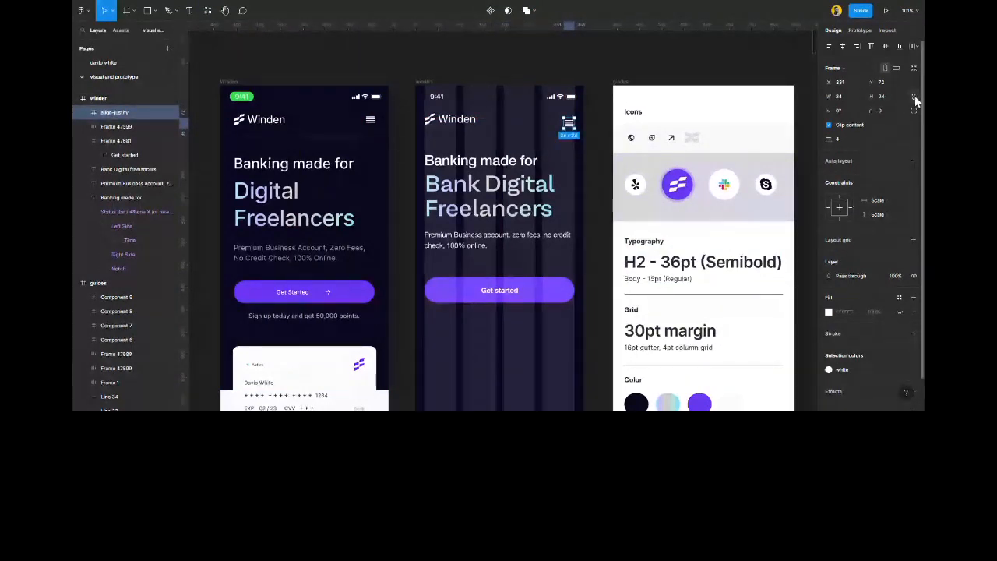
pyautogui.moveTo(569, 123); pyautogui.dragTo(571, 127)
pyautogui.keyDown('shift'); pyautogui.click(450, 119); pyautogui.keyUp('shift')
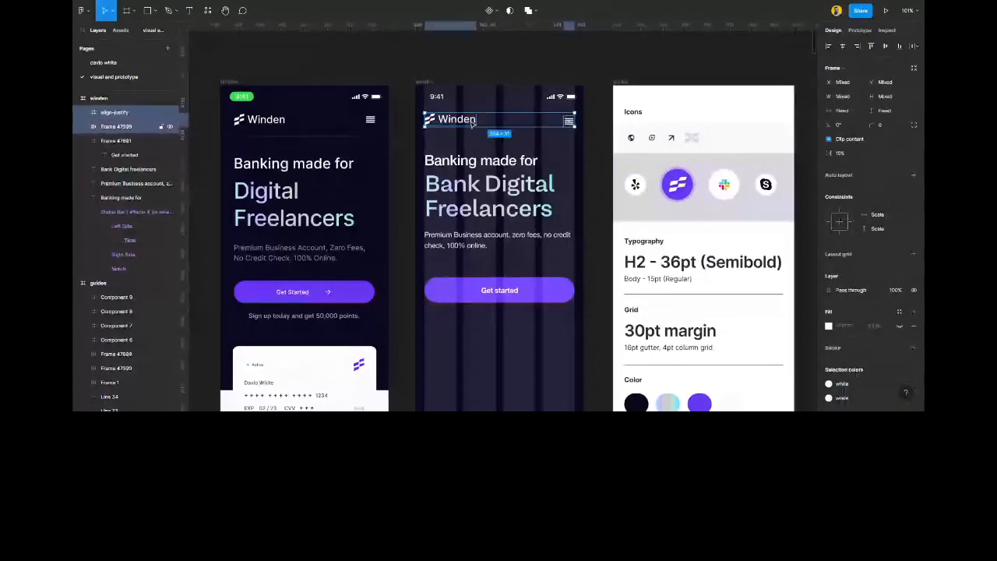
pyautogui.click(885, 47)
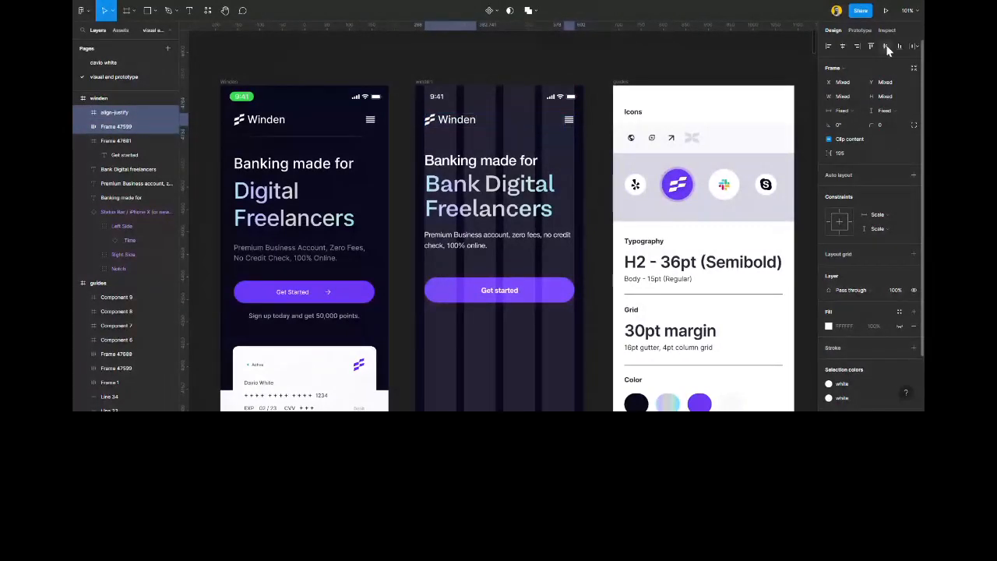
pyautogui.press('Escape')
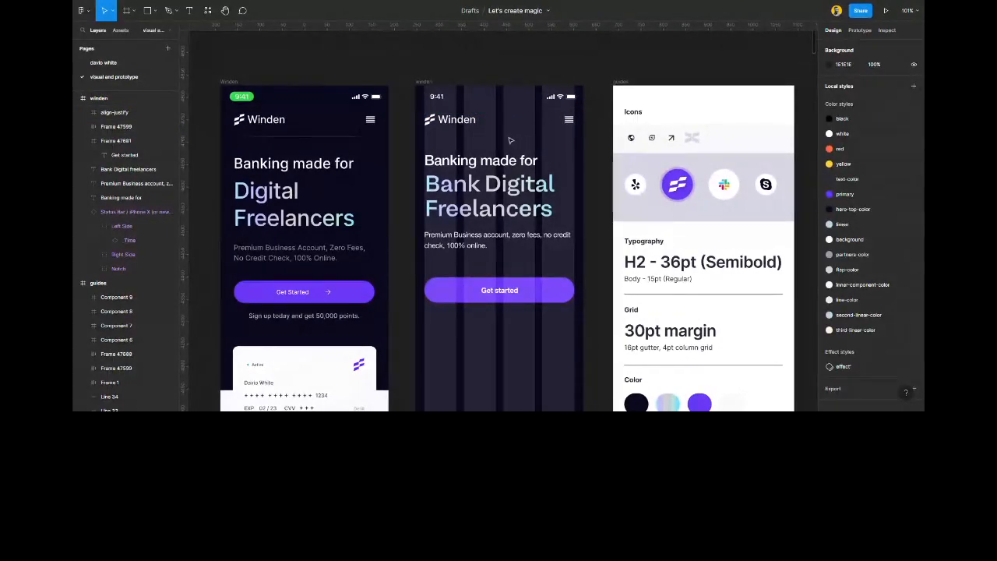
# Draw a horizontal divider line about 334 wide below the header logo and menu icon, at about Y 113.
pyautogui.press('l')
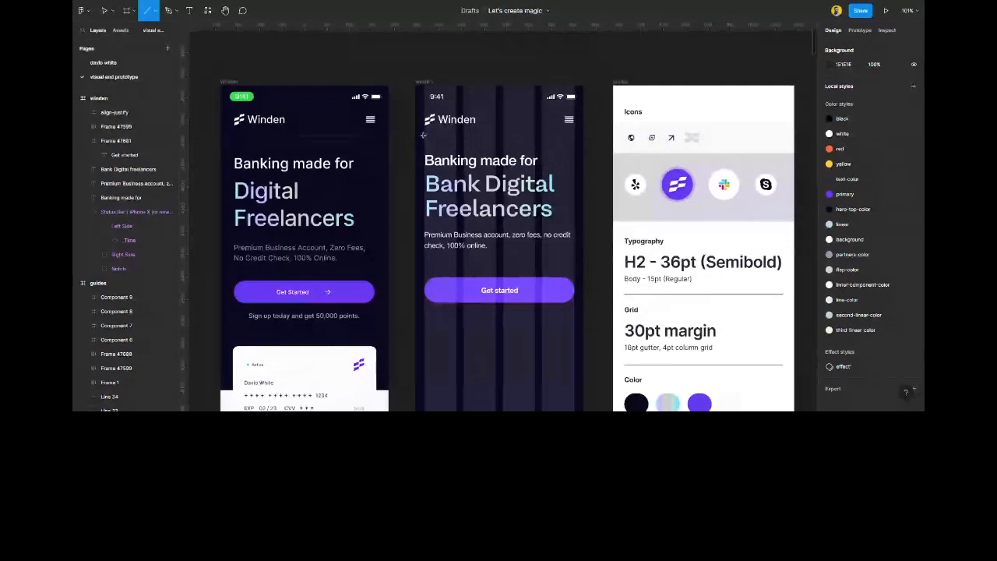
pyautogui.moveTo(424, 136); pyautogui.dragTo(530, 137)
pyautogui.moveTo(568, 142); pyautogui.dragTo(575, 138)
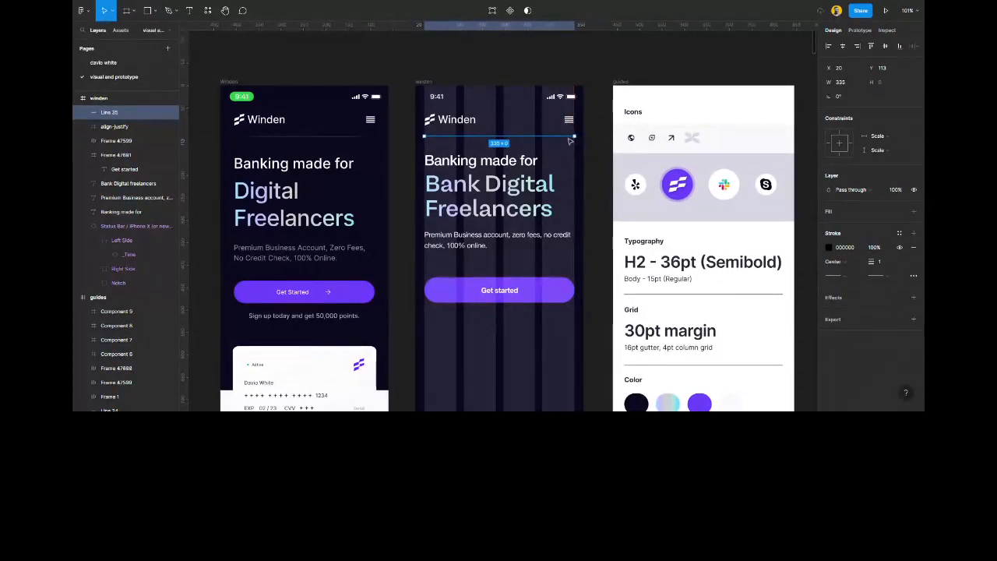
pyautogui.moveTo(424, 136); pyautogui.dragTo(426, 134)
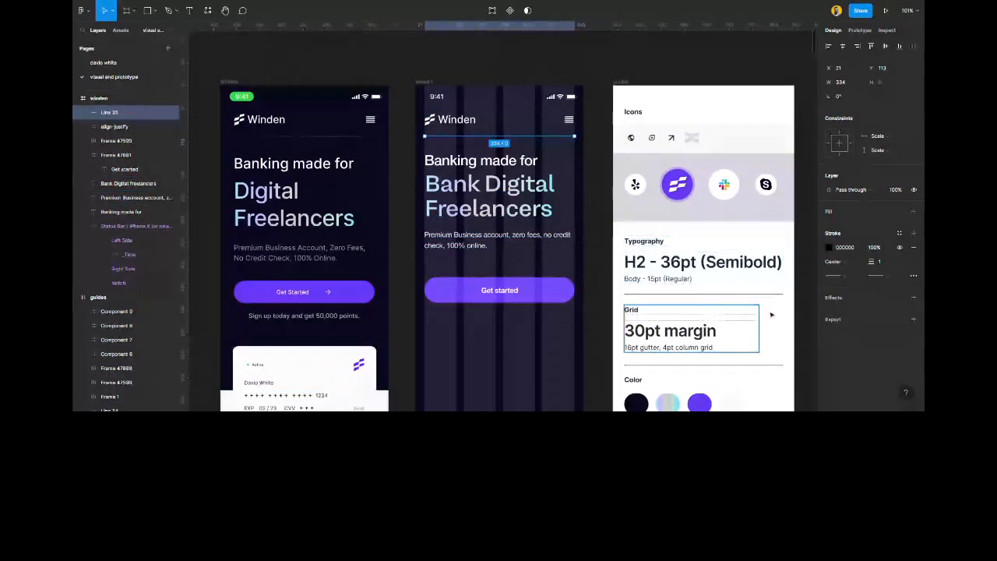
# Apply the white color style to the header divider line's stroke.
pyautogui.click(899, 234)
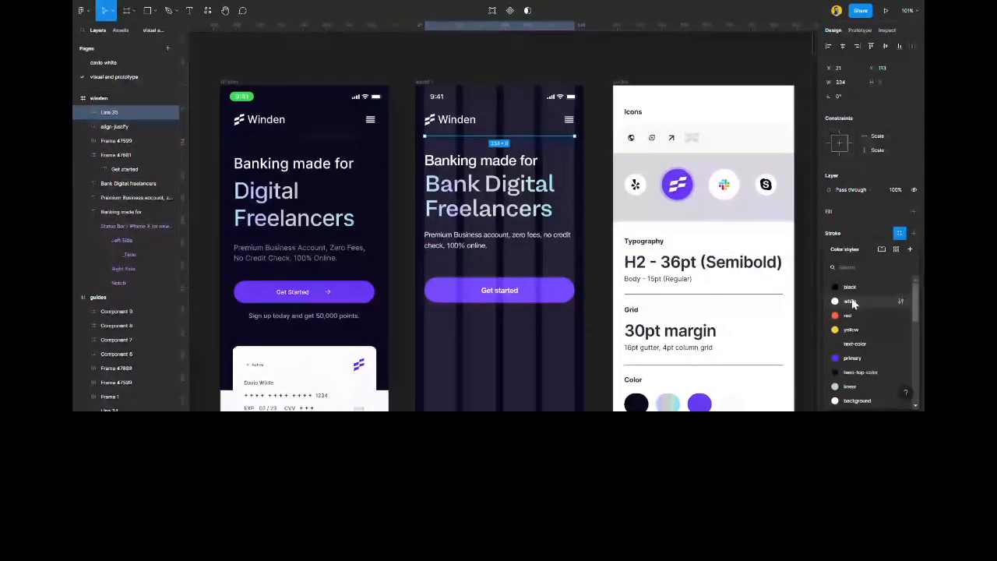
pyautogui.click(852, 301)
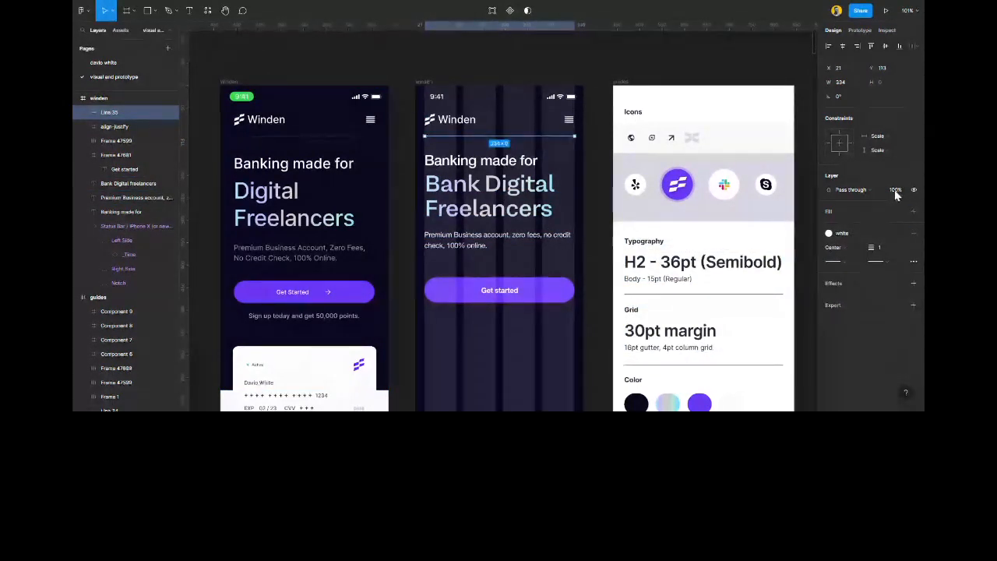
pyautogui.click(509, 338)
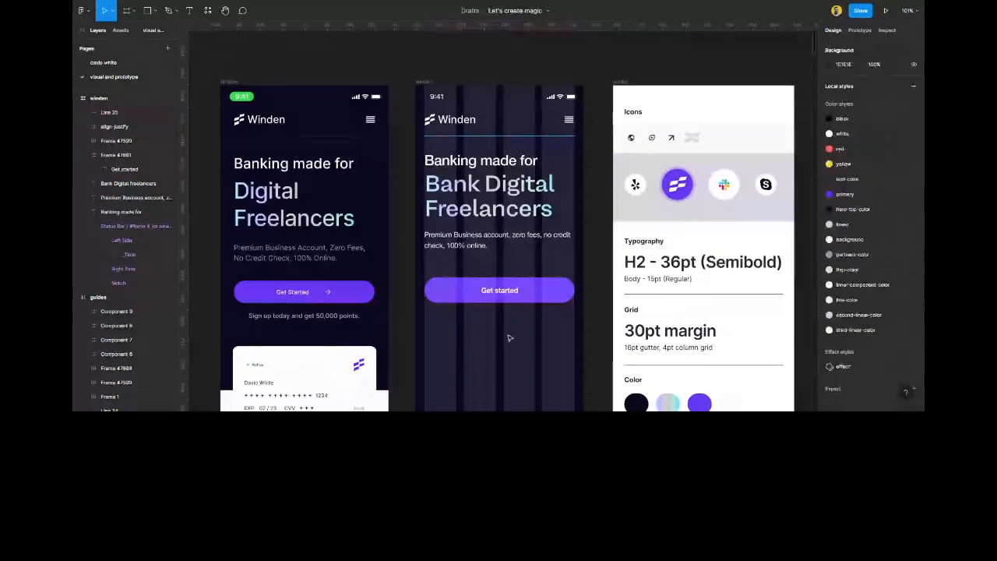
pyautogui.click(531, 136)
pyautogui.click(518, 338)
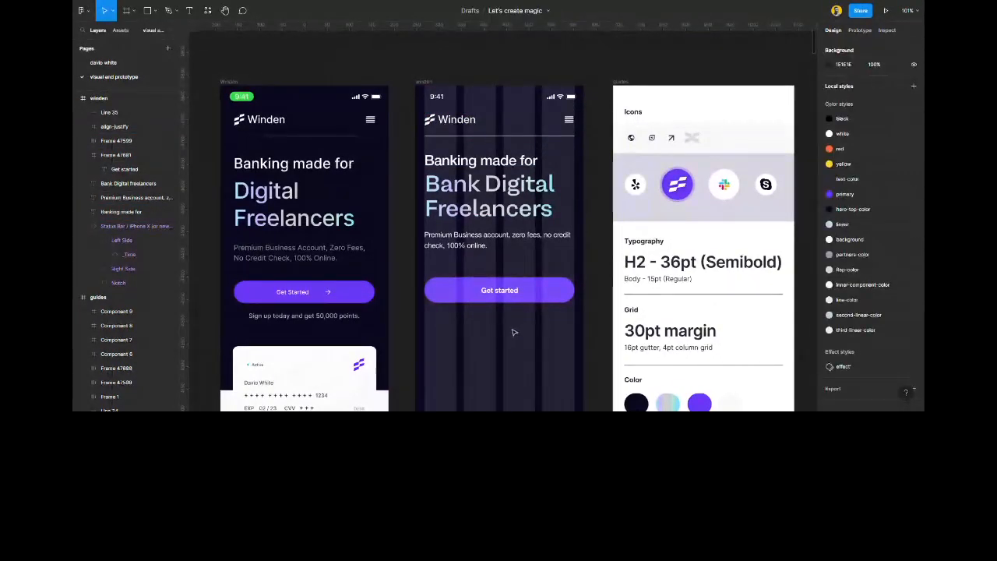
# Duplicate the "Premium Business account" paragraph and place the copy below the purple button at about Y 507.
pyautogui.scroll(-2, 514, 334)
pyautogui.click(459, 215)
pyautogui.moveTo(459, 216); pyautogui.dragTo(465, 297)
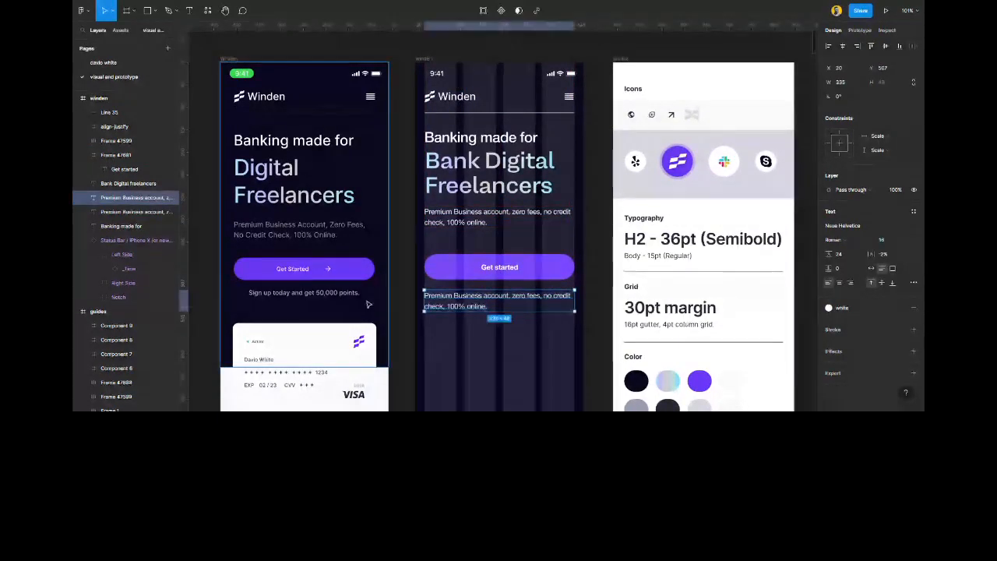
# Replace the copied paragraph below the purple button with the reference's "Sign up today and get 50,000 points." text and center-align it.
pyautogui.click(341, 294)
pyautogui.doubleClick(341, 295)
pyautogui.hotkey('ctrl', 'c')
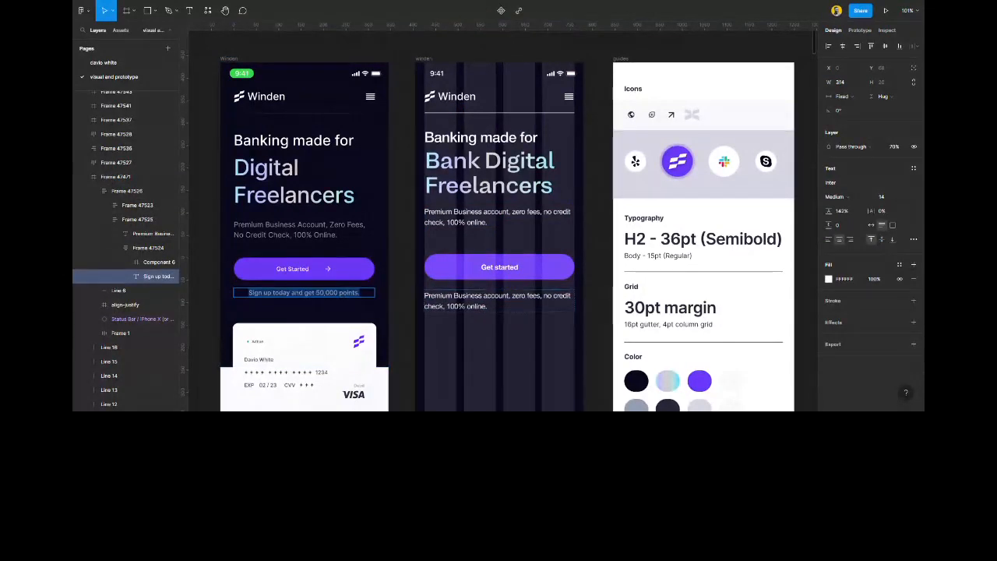
pyautogui.doubleClick(474, 302)
pyautogui.hotkey('ctrl', 'v')
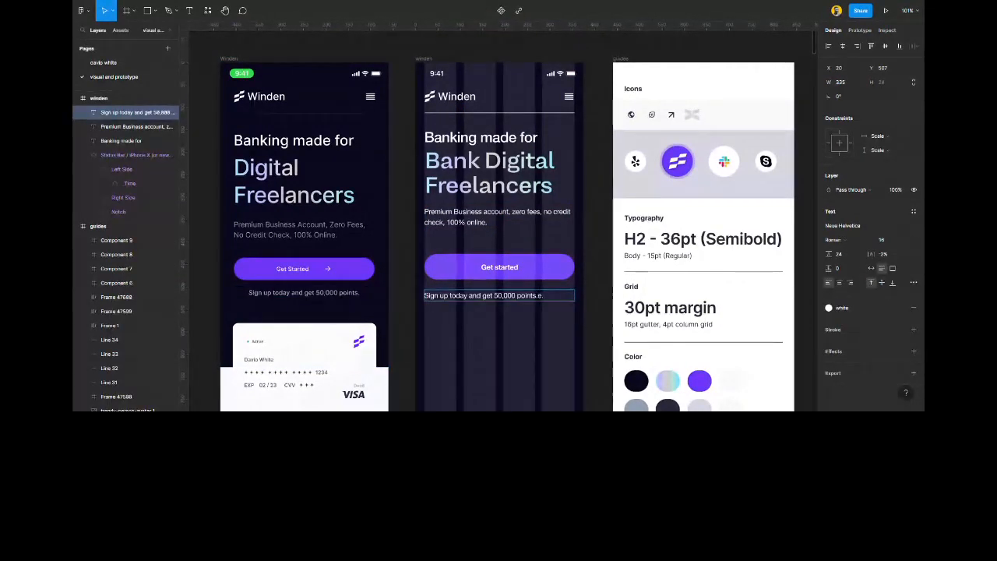
pyautogui.press('Escape')
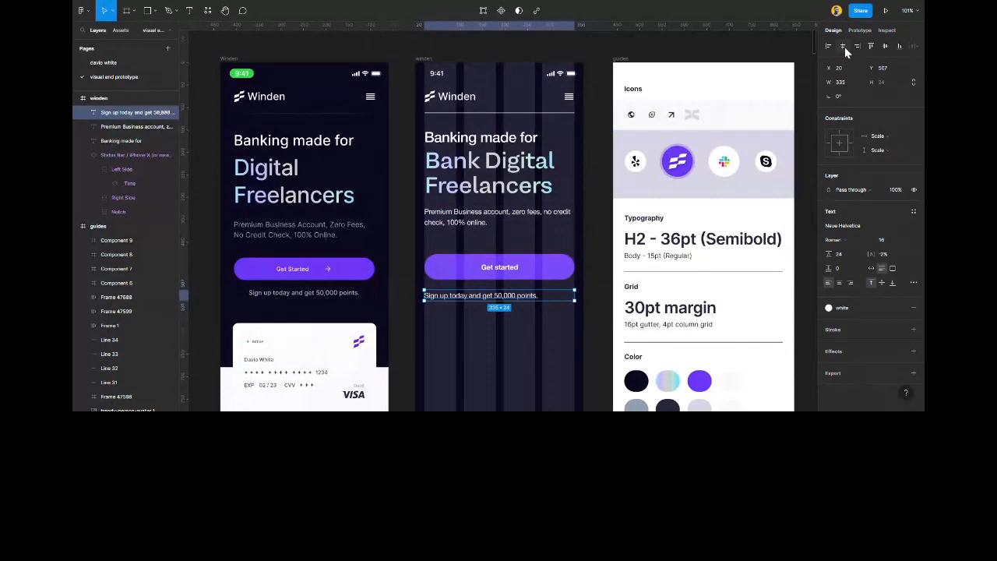
pyautogui.click(840, 283)
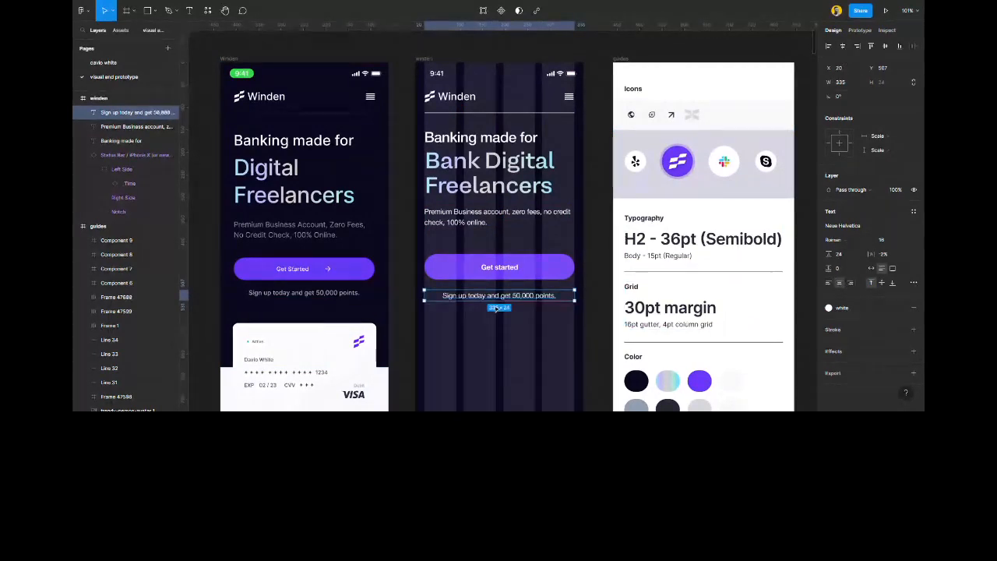
# Move the sign-up line closer to the Get started button, and shift both up so the line sits at Y 487.
pyautogui.moveTo(501, 302); pyautogui.dragTo(502, 296)
pyautogui.keyDown('shift'); pyautogui.click(499, 267); pyautogui.keyUp('shift')
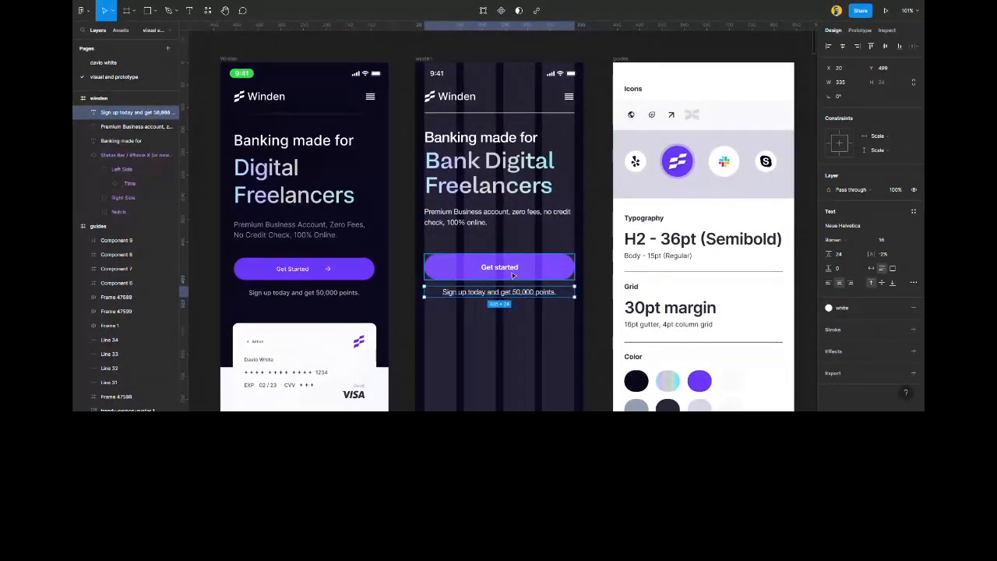
pyautogui.press('Up')
pyautogui.moveTo(508, 277); pyautogui.dragTo(516, 272)
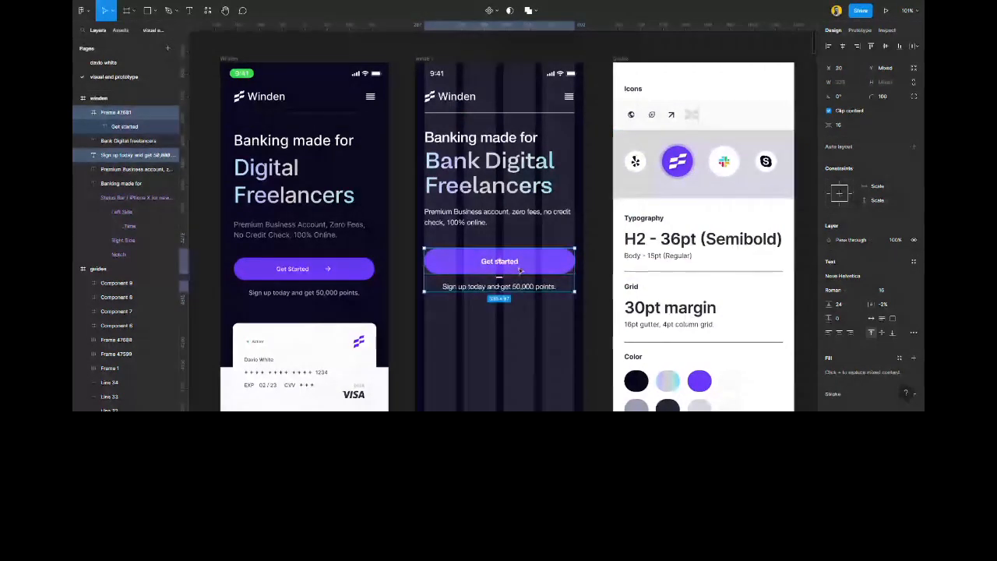
pyautogui.click(537, 320)
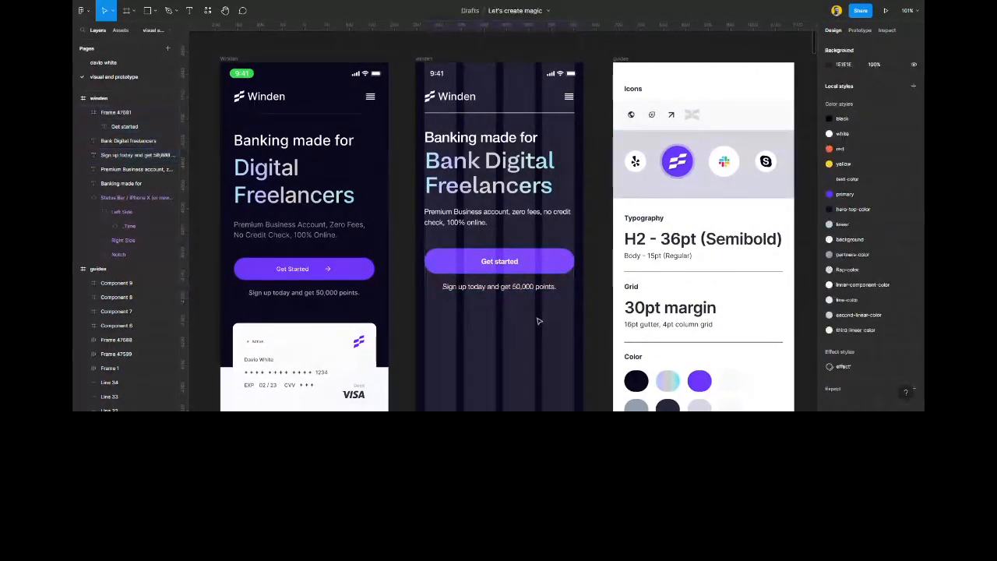
# Try layer opacities of 50% and 70% on the sign-up line below the button.
pyautogui.click(506, 288)
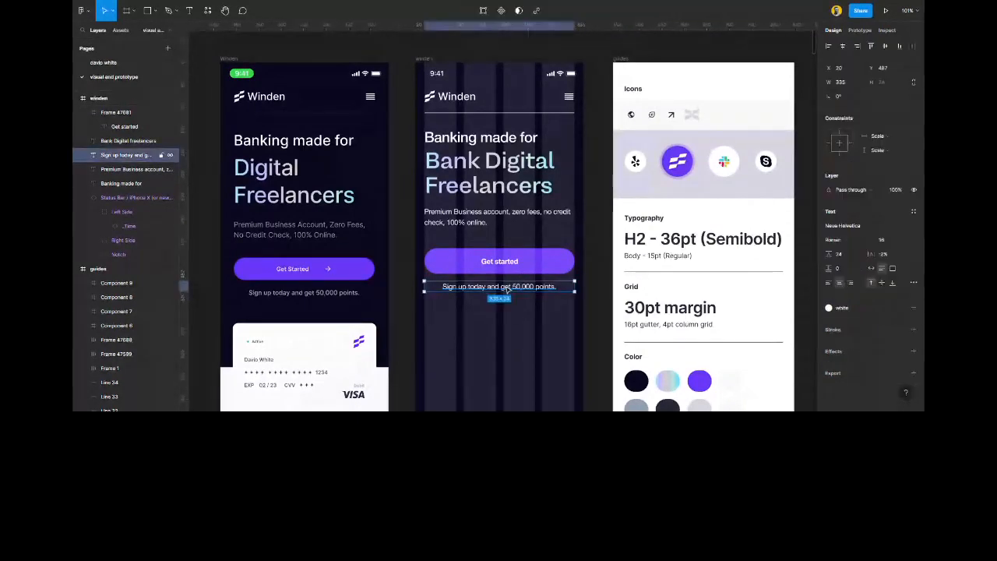
pyautogui.click(509, 313)
pyautogui.click(514, 289)
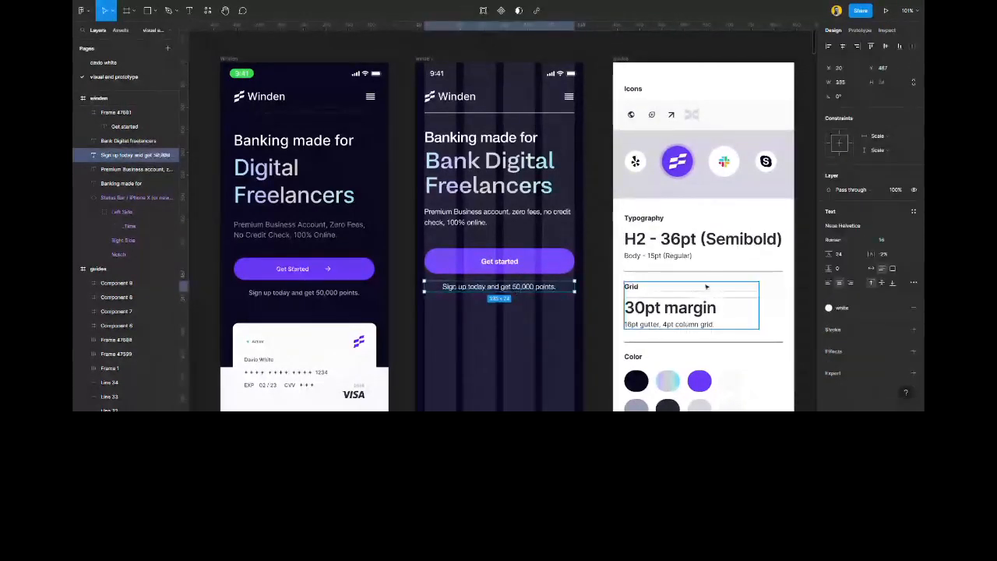
pyautogui.click(895, 191)
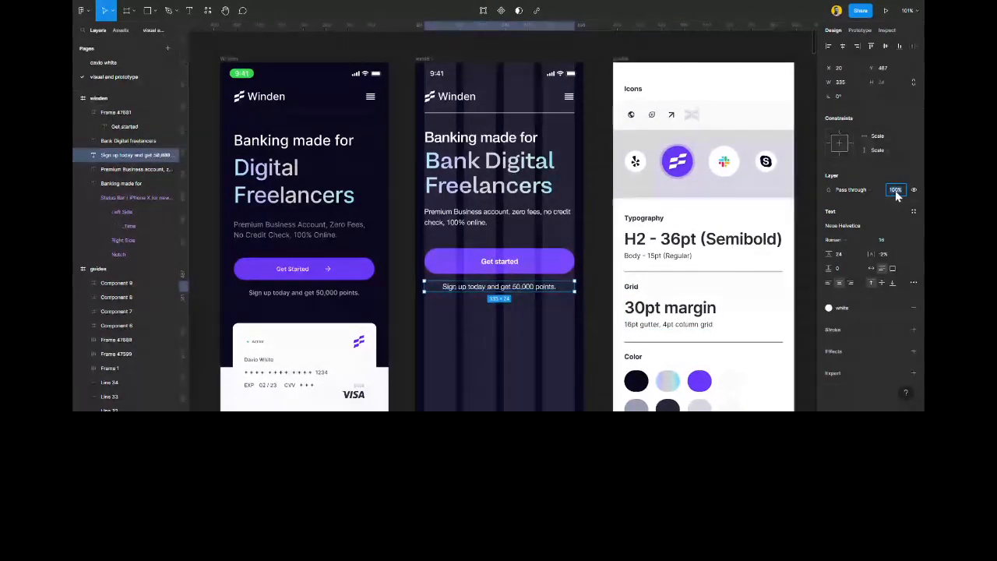
pyautogui.write('50')
pyautogui.press('Return')
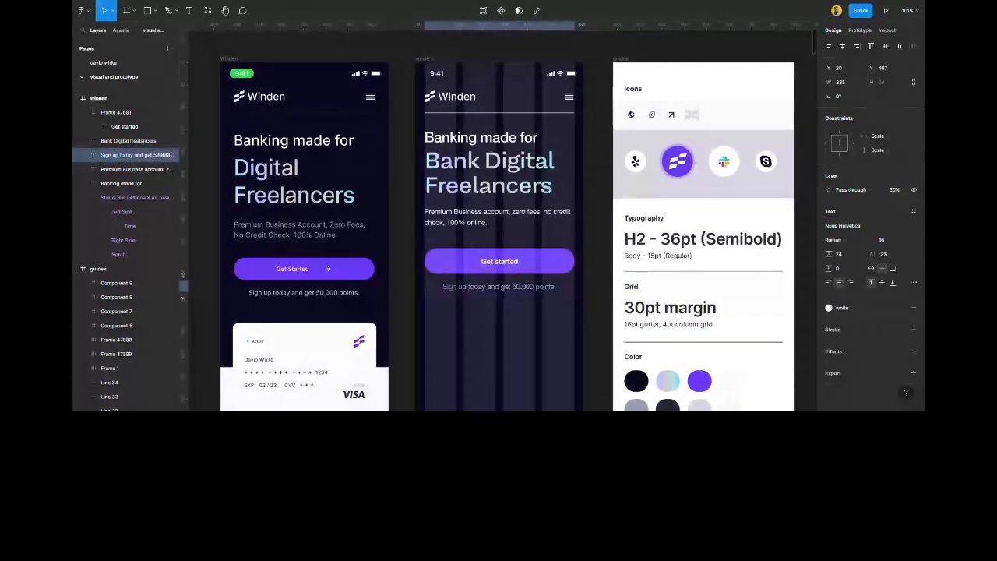
pyautogui.click(895, 191)
pyautogui.write('70')
pyautogui.press('Return')
pyautogui.click(502, 304)
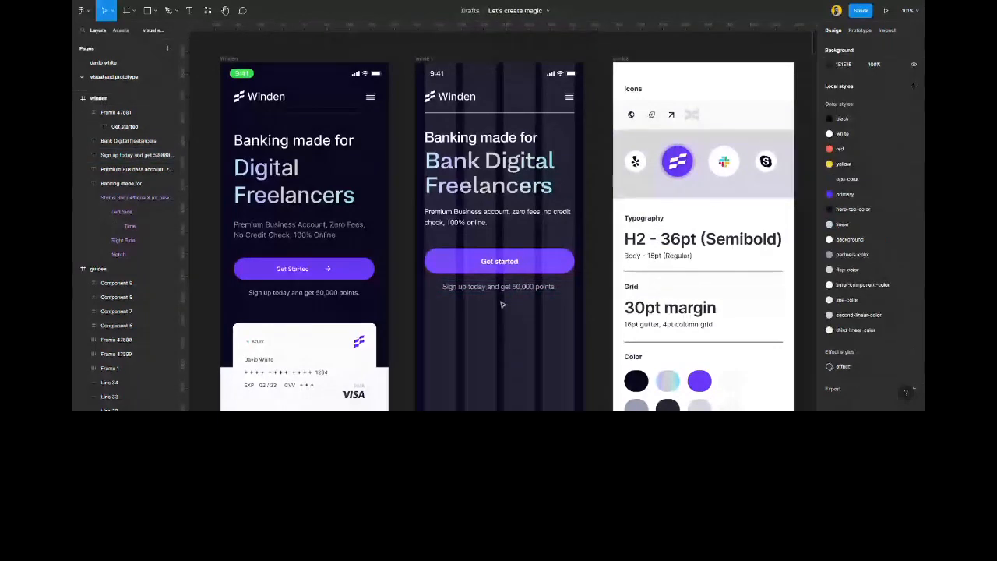
# Set the layer opacity of the "Premium Business account" paragraph to 70%.
pyautogui.scroll(-2, 502, 304)
pyautogui.scroll(1, 503, 304)
pyautogui.scroll(1, 502, 304)
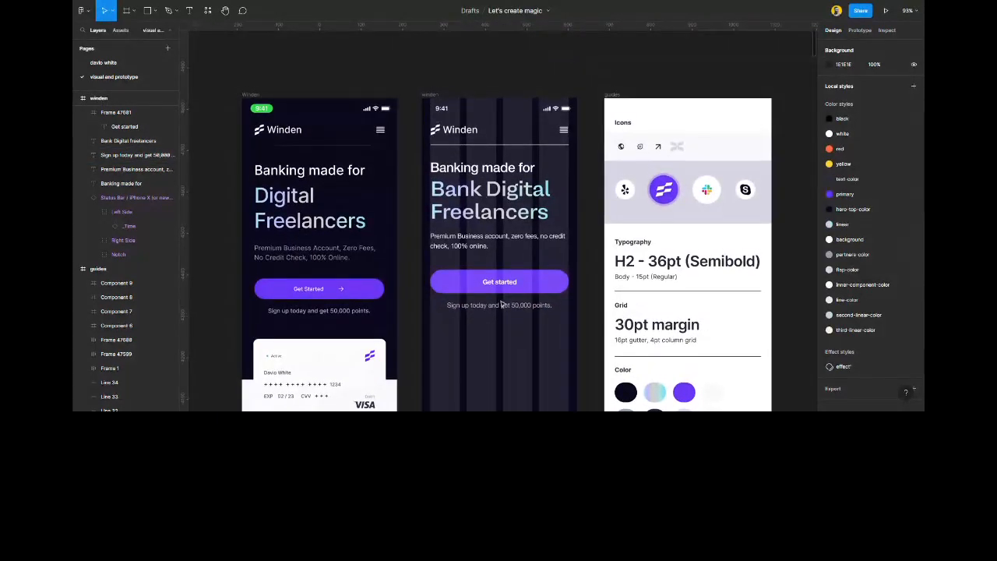
pyautogui.click(474, 242)
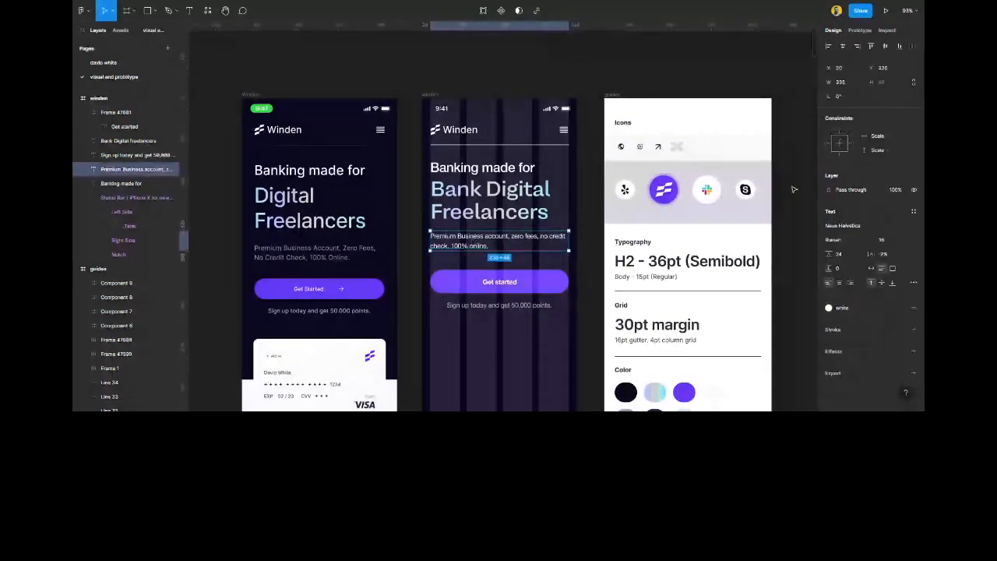
pyautogui.press('7')
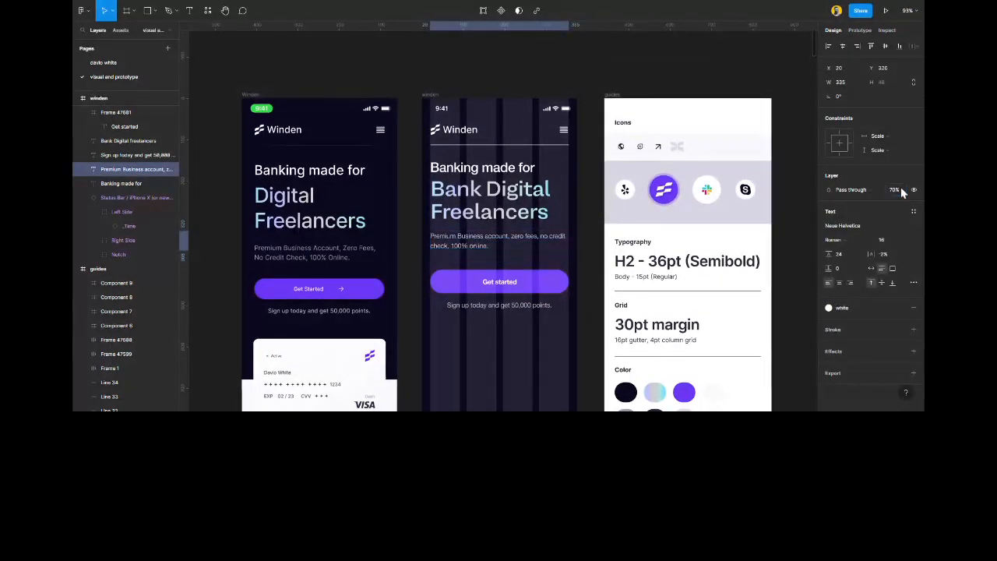
pyautogui.click(495, 342)
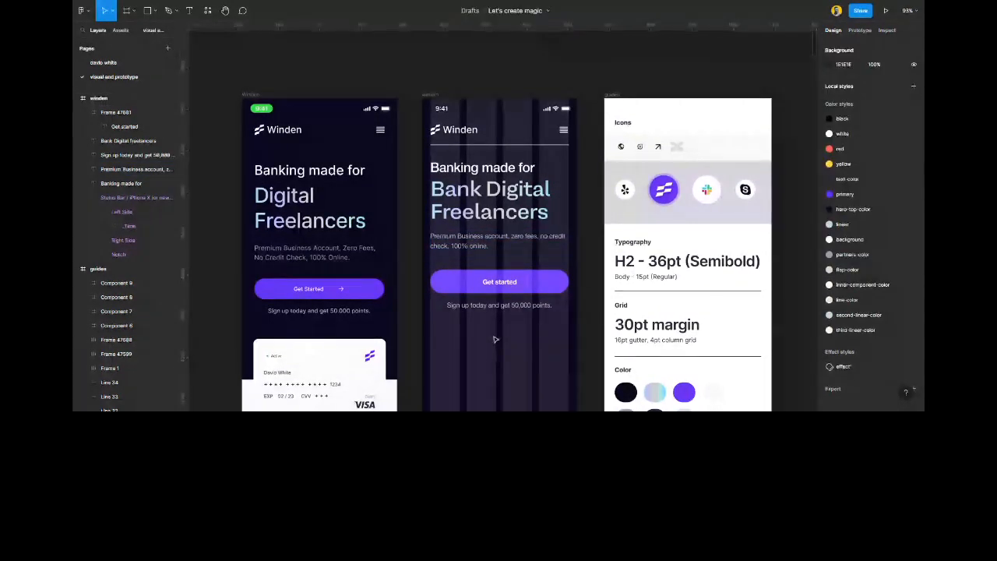
# Apply the flap-color style to the "Premium Business account" paragraph and set its layer opacity to 100%.
pyautogui.click(478, 246)
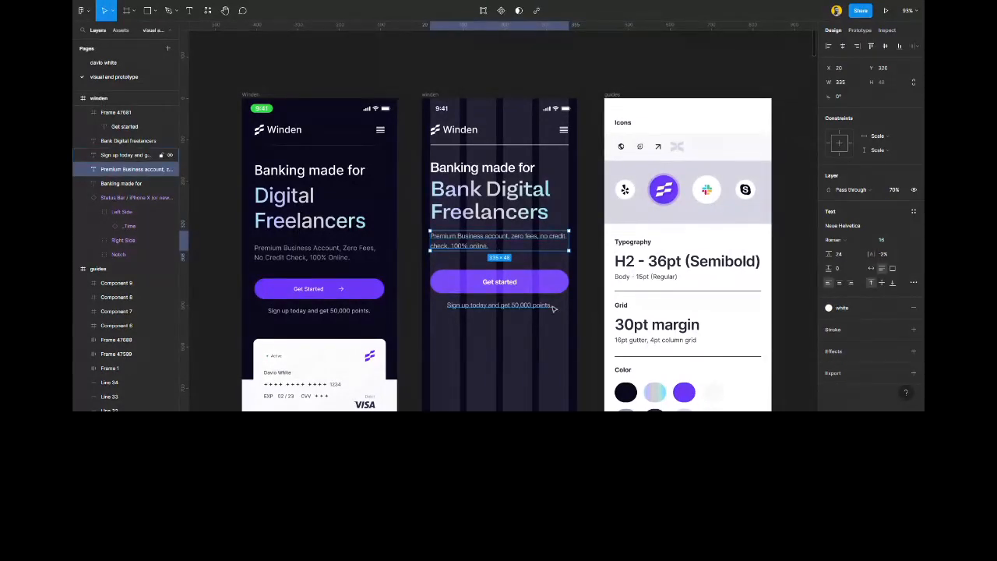
pyautogui.click(871, 306)
pyautogui.scroll(-3, 863, 356)
pyautogui.click(864, 325)
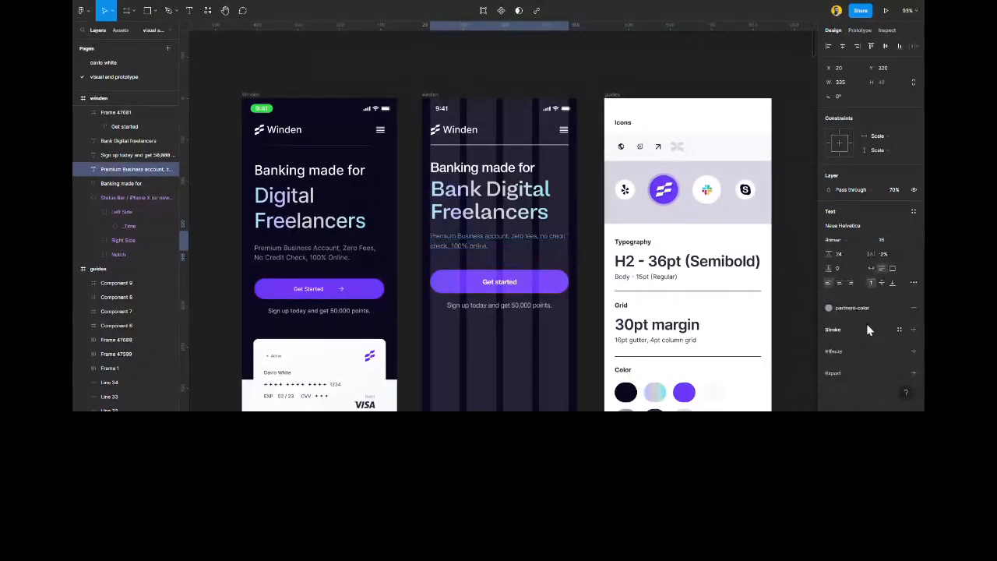
pyautogui.click(869, 309)
pyautogui.click(861, 357)
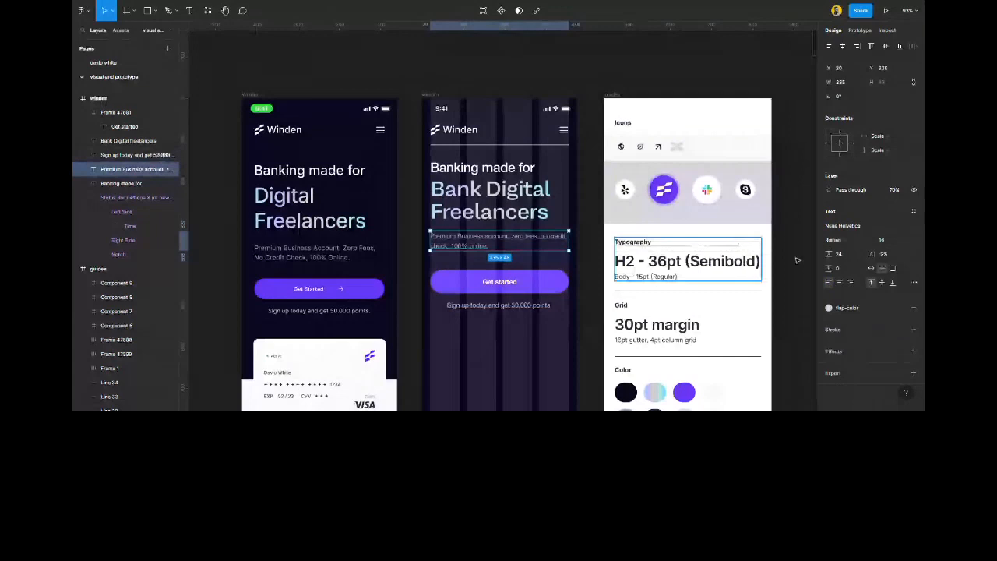
pyautogui.write('100')
pyautogui.press('Return')
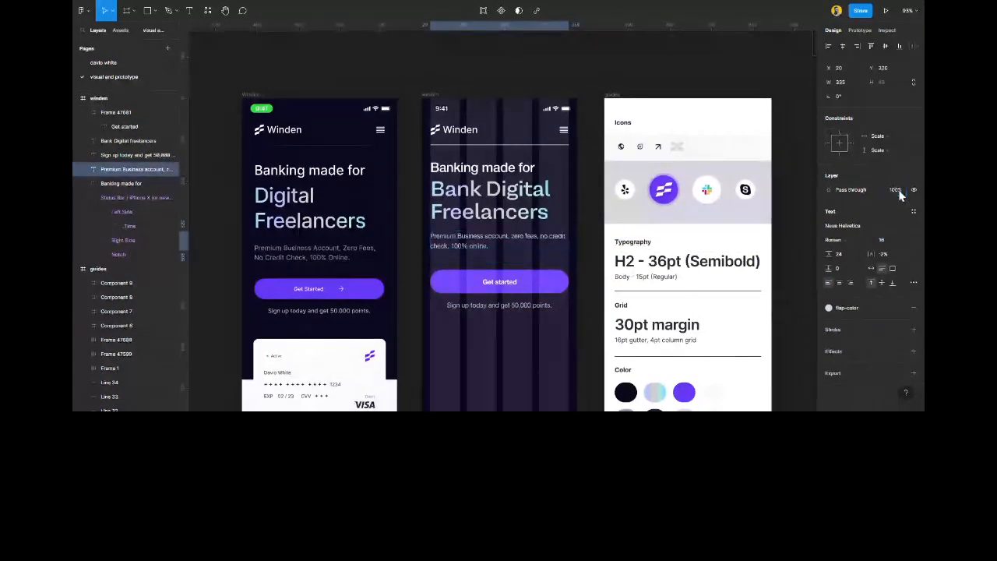
# Apply the flap-color style to the sign-up line below the button and set its layer opacity to 100%.
pyautogui.click(501, 307)
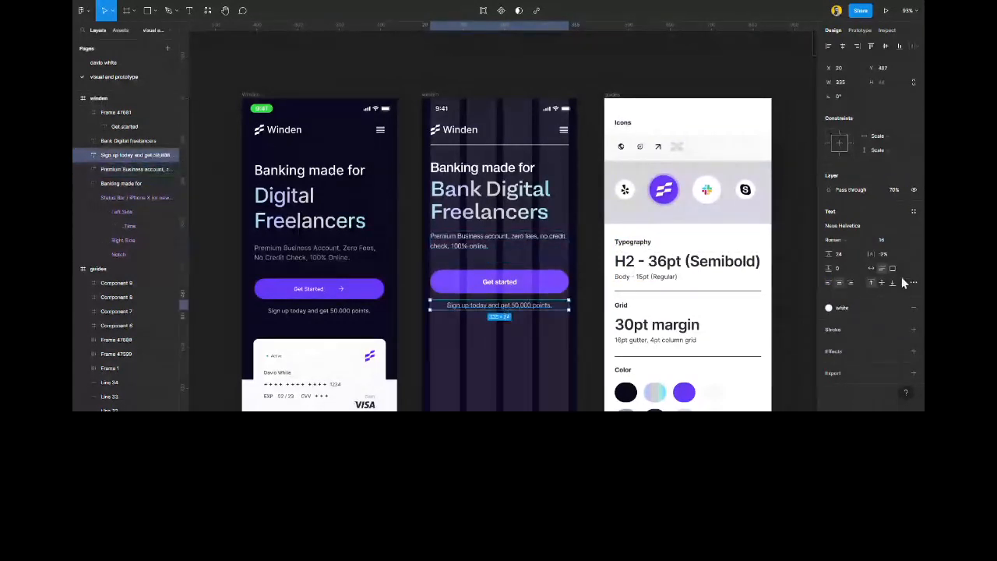
pyautogui.click(843, 308)
pyautogui.scroll(-1, 861, 367)
pyautogui.click(862, 342)
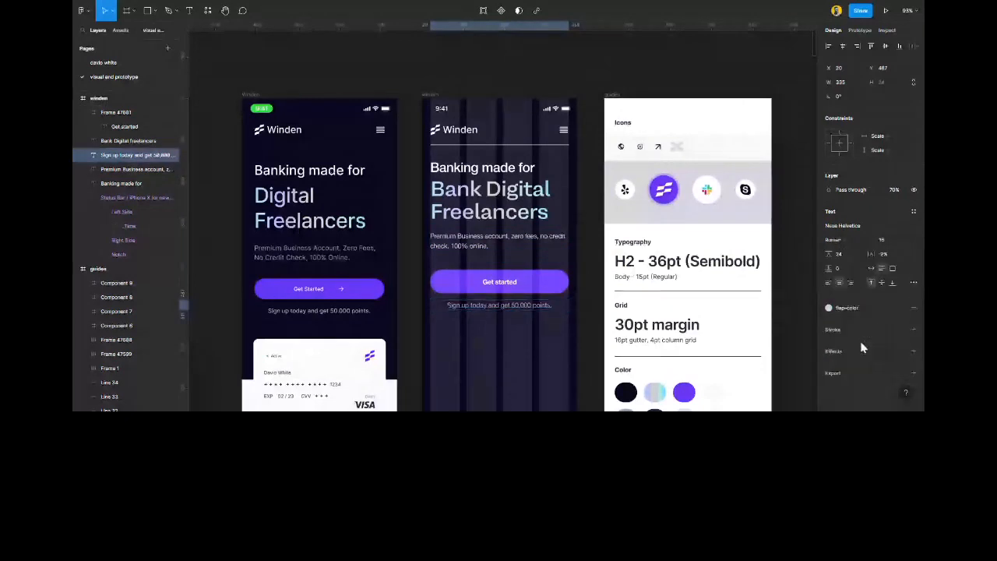
pyautogui.click(895, 190)
pyautogui.write('100')
pyautogui.press('Return')
pyautogui.click(506, 363)
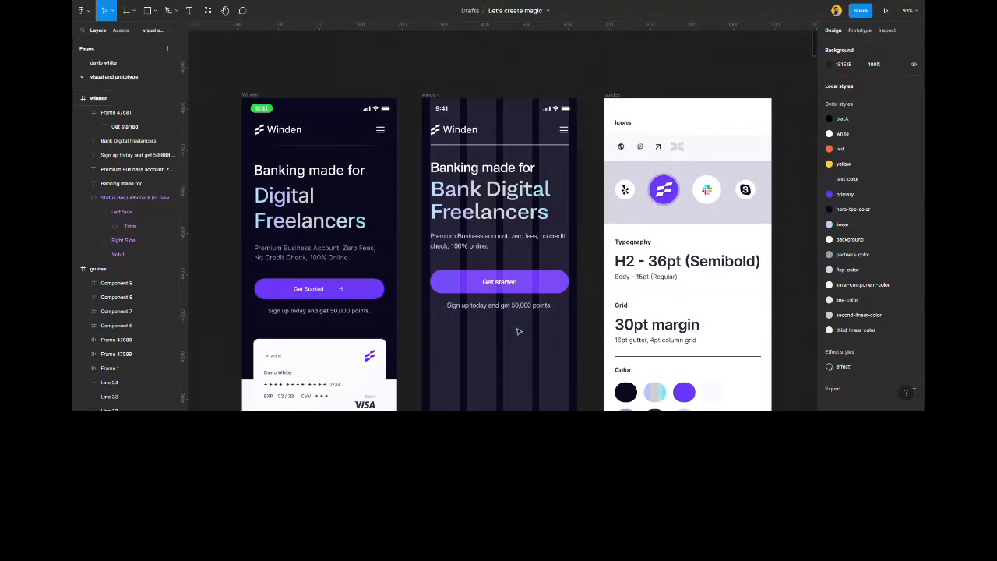
# Examine the new frame's heading and paragraph texts, and compare its layout with the reference design down to the bank card.
pyautogui.scroll(-2, 518, 331)
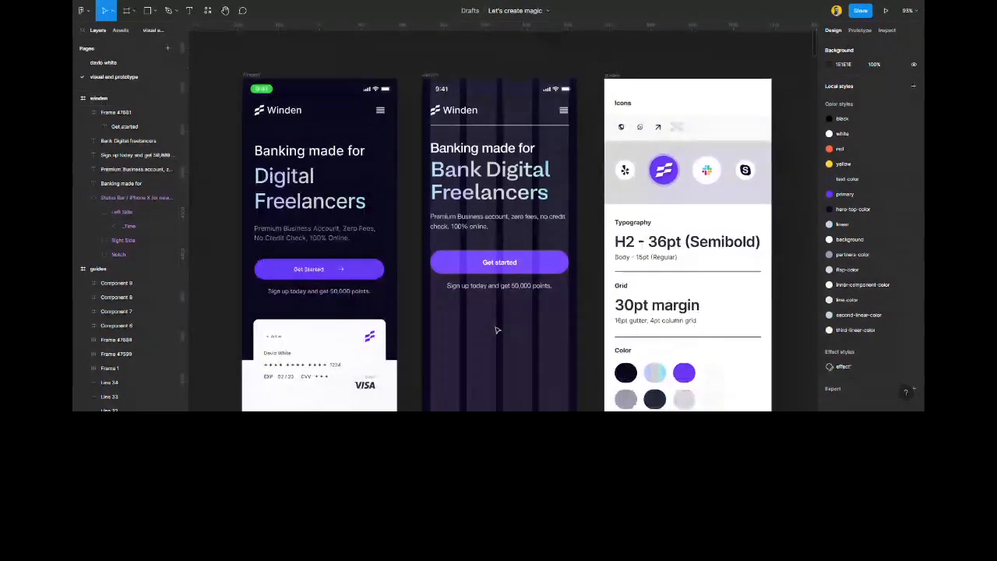
pyautogui.scroll(-1, 496, 330)
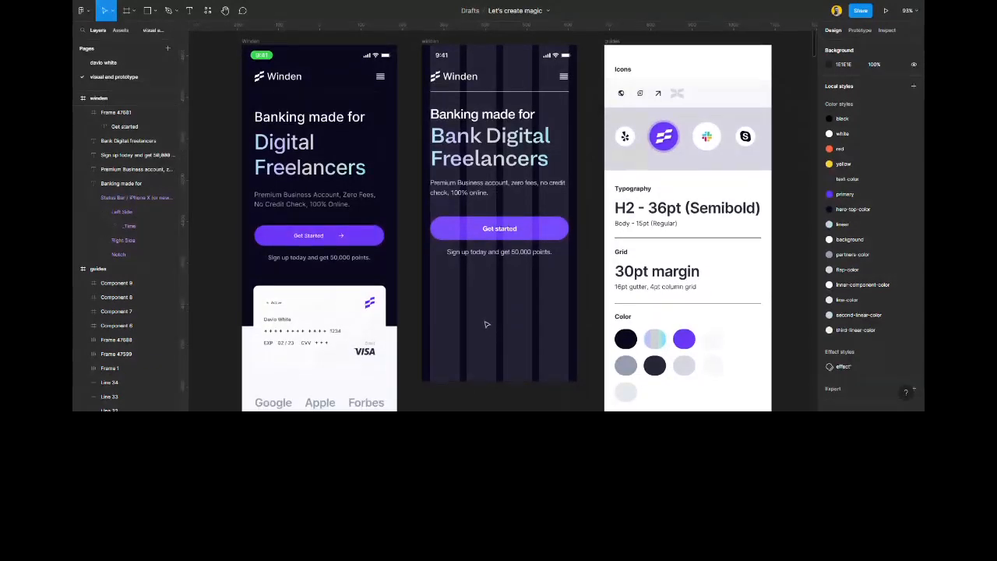
pyautogui.click(440, 151)
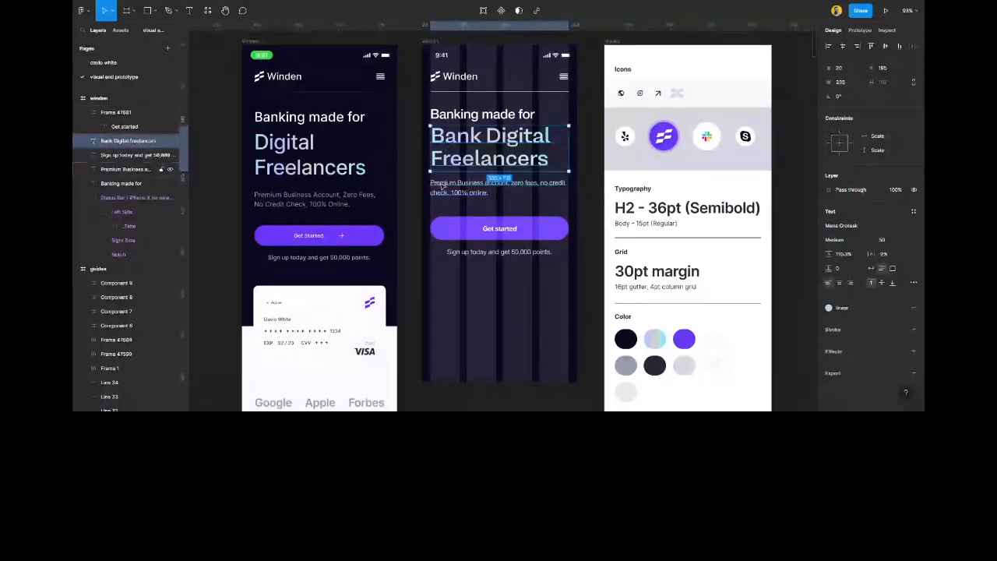
pyautogui.click(468, 187)
pyautogui.click(449, 119)
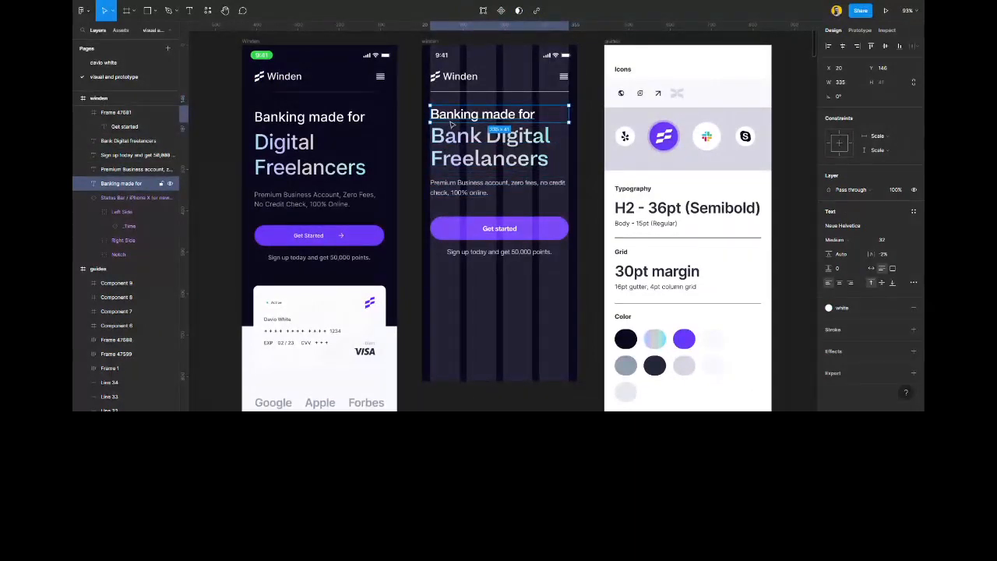
pyautogui.click(480, 308)
pyautogui.scroll(1, 479, 308)
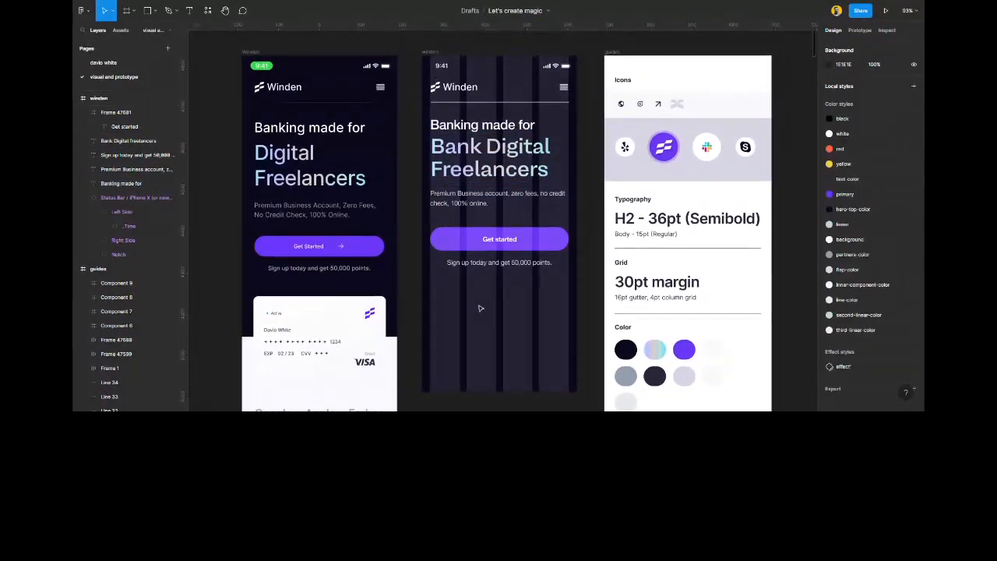
pyautogui.scroll(-1, 480, 309)
pyautogui.scroll(-1, 480, 308)
pyautogui.scroll(-1, 341, 285)
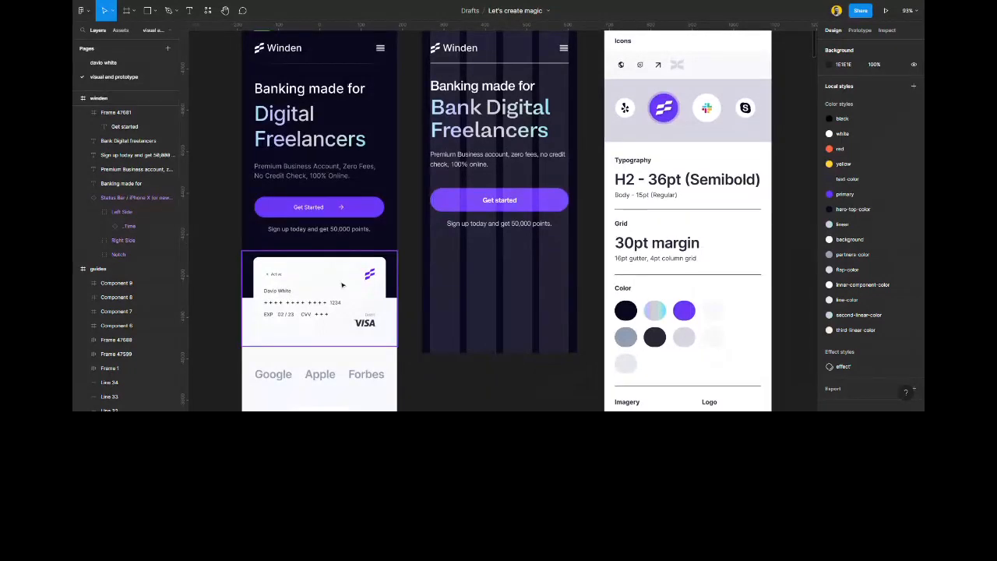
pyautogui.scroll(4, 341, 285)
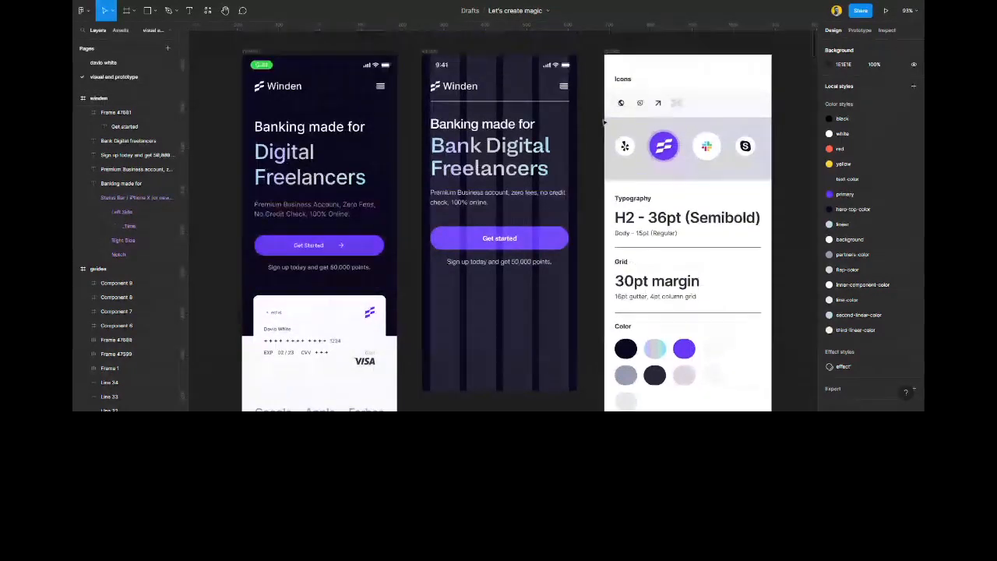
# Move the guides frame away from the winden frame to X 1416 to free up canvas space between them.
pyautogui.click(626, 98)
pyautogui.moveTo(627, 100); pyautogui.dragTo(761, 106)
pyautogui.hscroll(-2, 514, 206)
pyautogui.hscroll(-5, 514, 207)
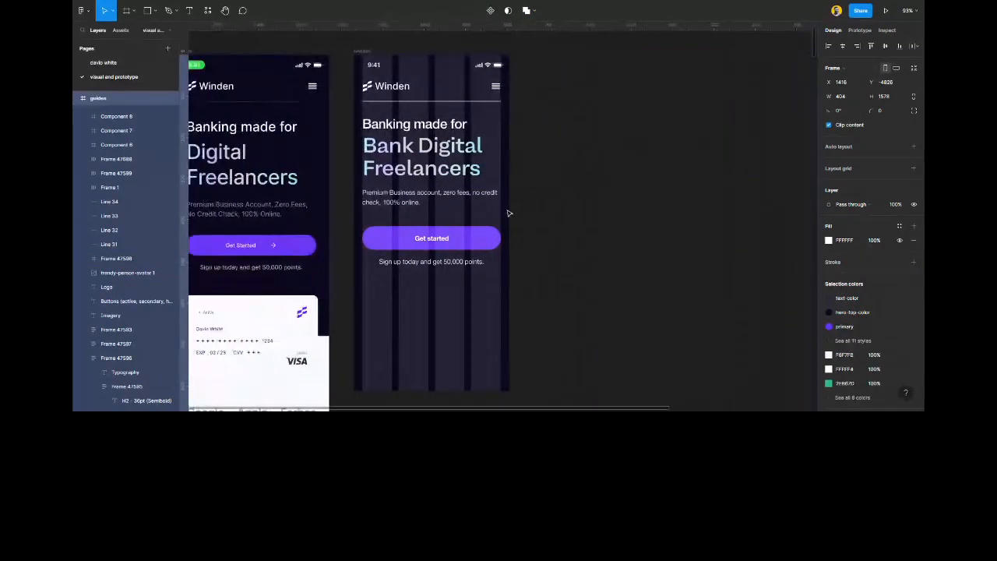
# Duplicate the bank card component from the reference frame and place the copy on the empty canvas between the new winden frame and the guides.
pyautogui.moveTo(268, 339); pyautogui.dragTo(645, 244)
pyautogui.hscroll(5, 588, 261)
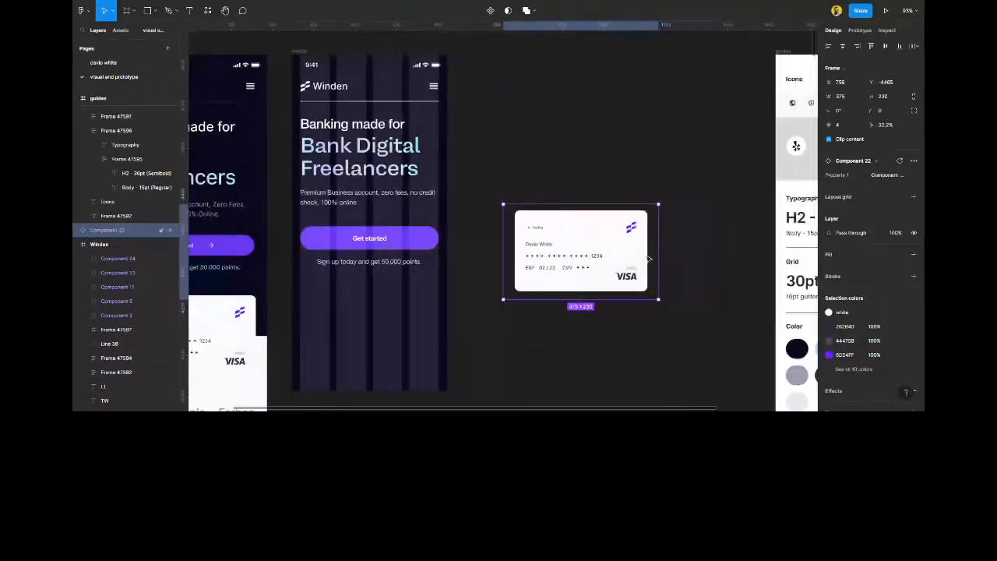
pyautogui.moveTo(585, 267); pyautogui.dragTo(567, 180)
pyautogui.doubleClick(591, 142)
pyautogui.click(555, 263)
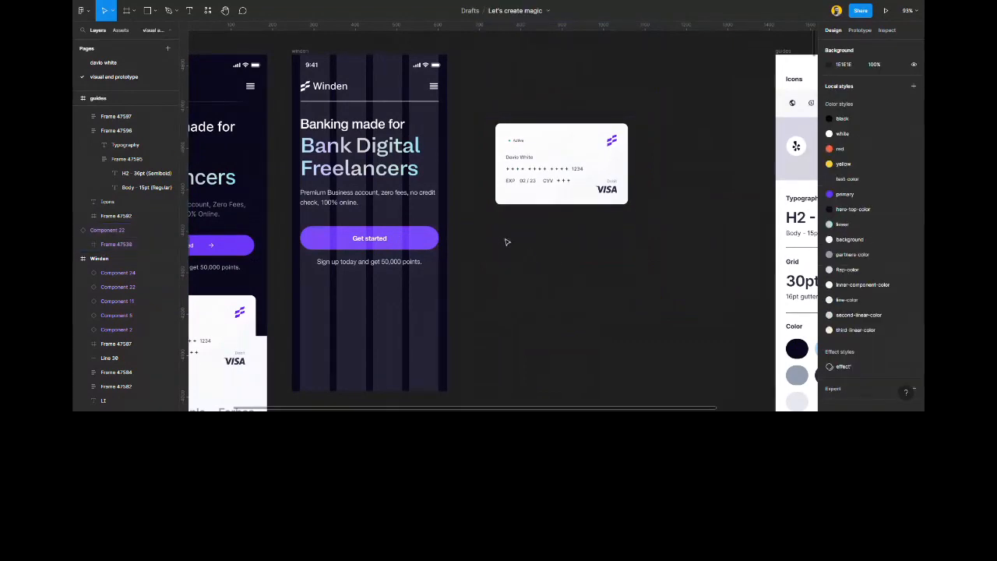
# Draw a card frame about 335 × 195 below the sign-up line in the winden frame, at X 20, Y 557.
pyautogui.press('f')
pyautogui.moveTo(300, 286); pyautogui.dragTo(438, 363)
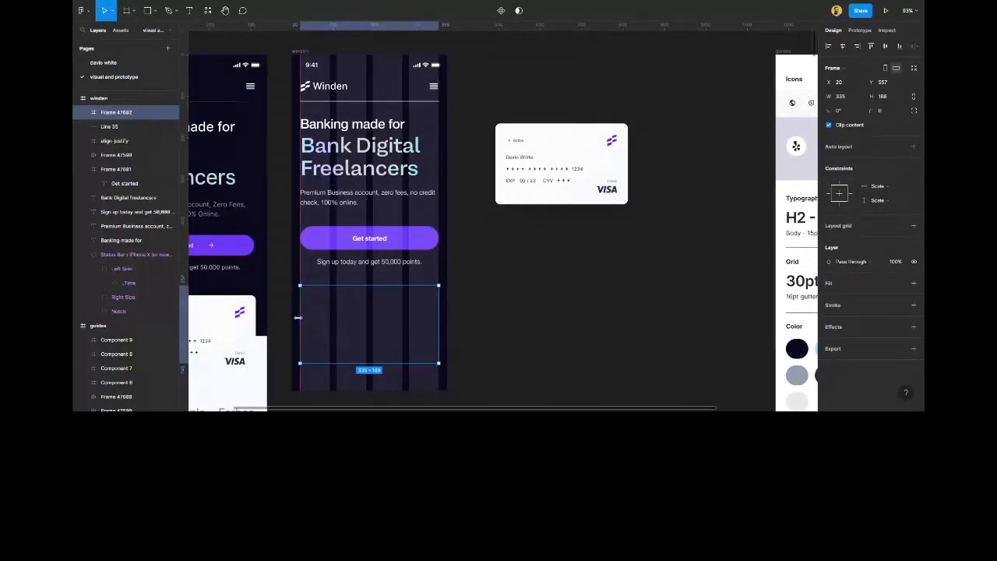
pyautogui.moveTo(380, 362); pyautogui.dragTo(380, 365)
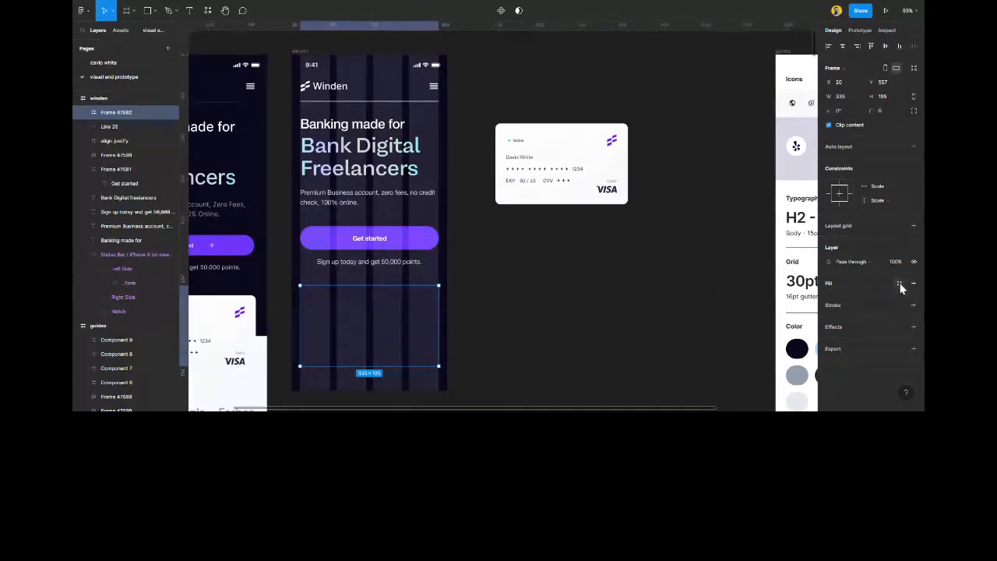
# Fill the card frame with the white style, set its corner radius to 15, and move it onto the canvas below the reference card.
pyautogui.click(899, 284)
pyautogui.click(851, 300)
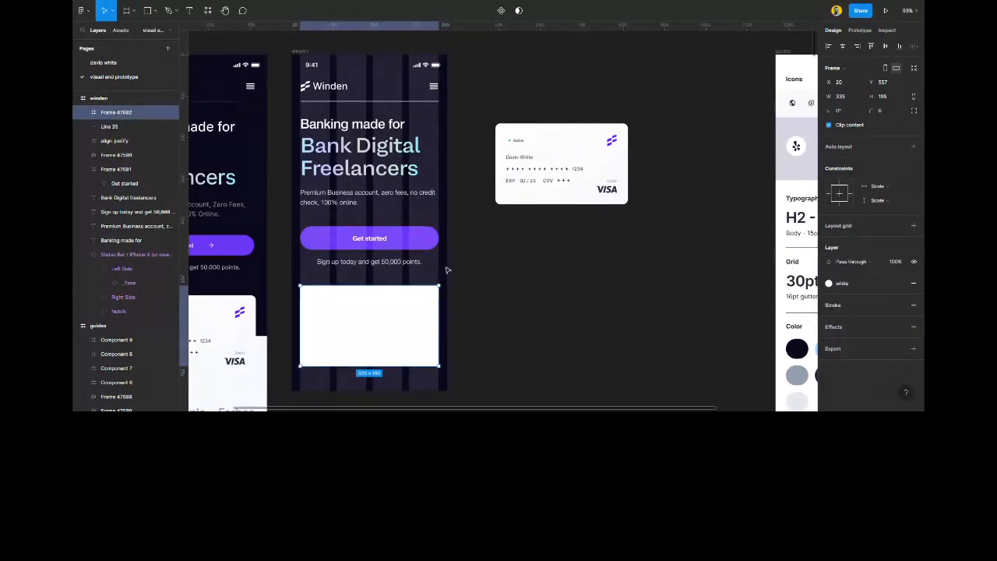
pyautogui.write('16')
pyautogui.click(505, 305)
pyautogui.moveTo(364, 320); pyautogui.dragTo(558, 257)
pyautogui.scroll(1, 598, 270)
pyautogui.scroll(1, 597, 270)
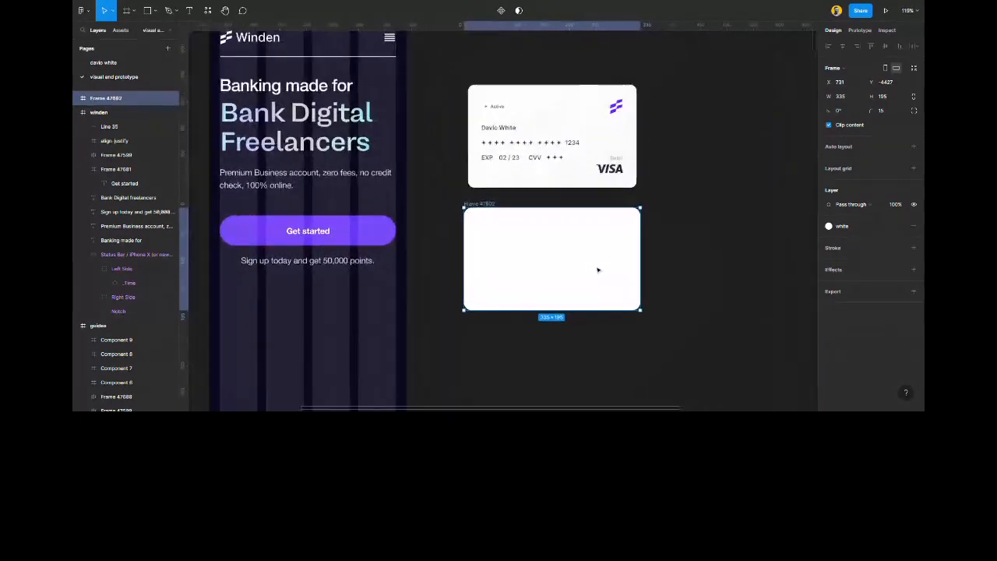
# Copy the purple logo group from the reference card into the upper-right corner of the new card frame.
pyautogui.click(620, 116)
pyautogui.doubleClick(619, 116)
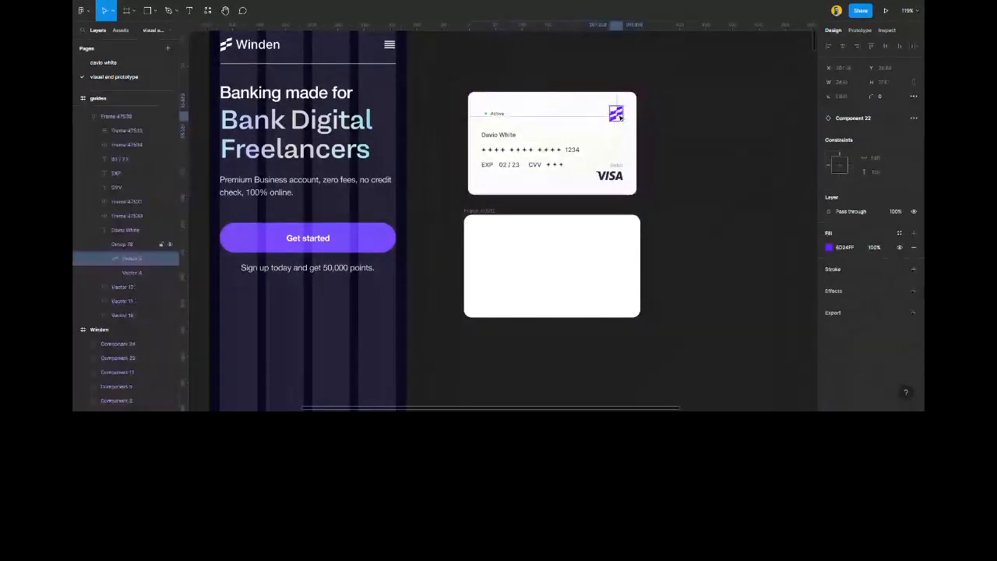
pyautogui.click(671, 130)
pyautogui.doubleClick(620, 116)
pyautogui.doubleClick(620, 116)
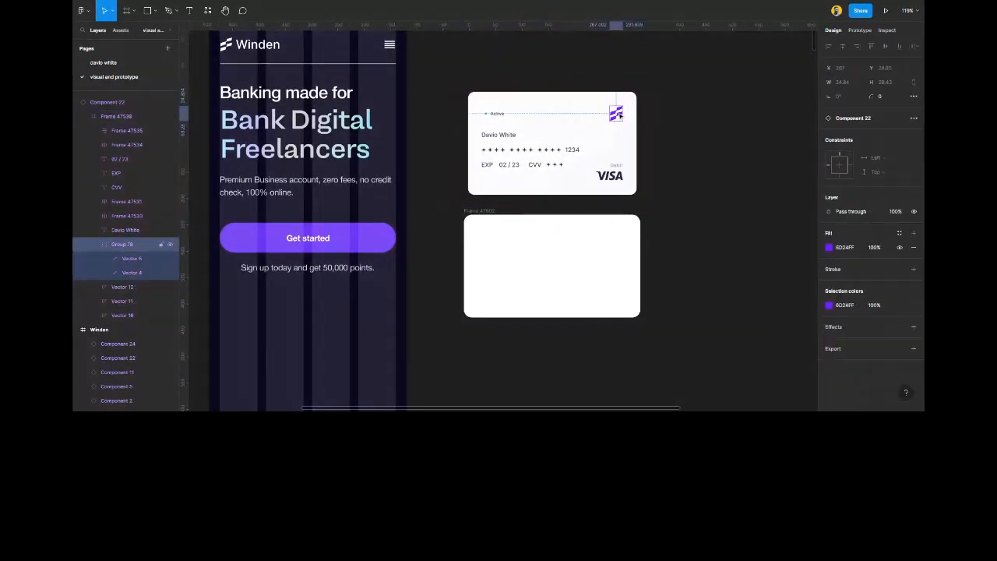
pyautogui.moveTo(615, 115); pyautogui.dragTo(623, 234)
pyautogui.click(668, 270)
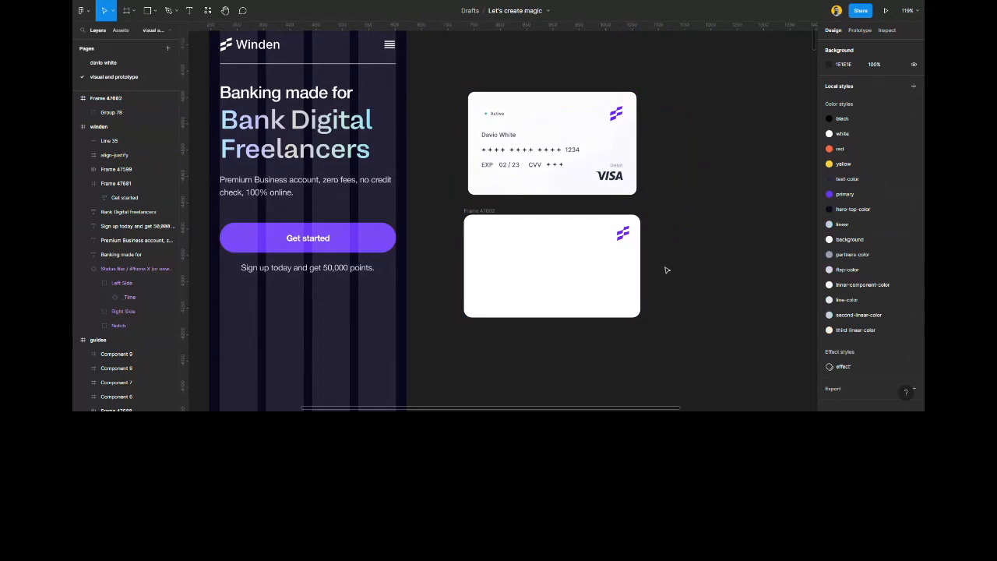
# Duplicate one logo shape, enlarge the copy to about 324 × 236, and place a second large copy beside it on the card.
pyautogui.doubleClick(622, 234)
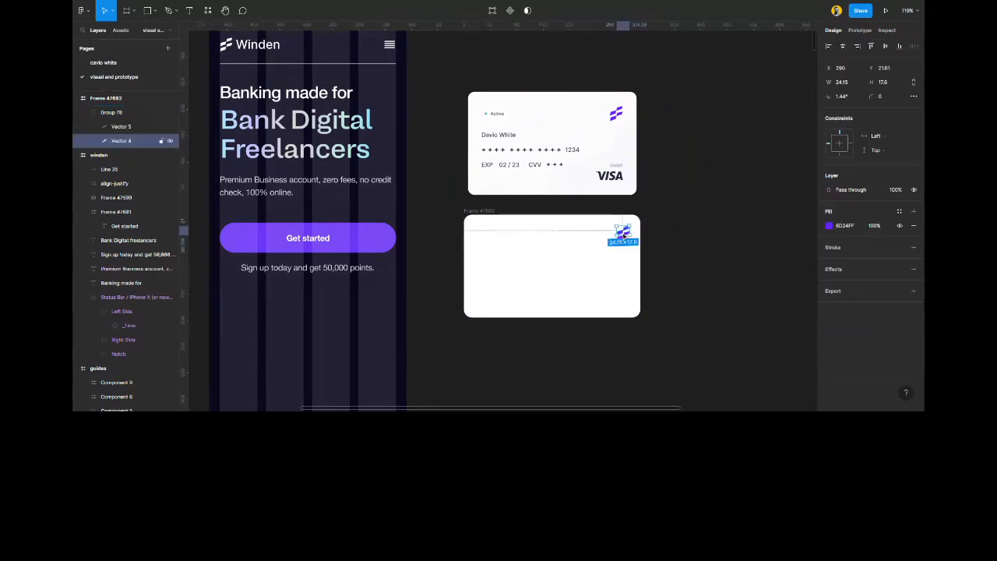
pyautogui.moveTo(623, 233); pyautogui.dragTo(687, 148)
pyautogui.moveTo(580, 236); pyautogui.dragTo(473, 269)
pyautogui.moveTo(511, 229); pyautogui.dragTo(574, 241)
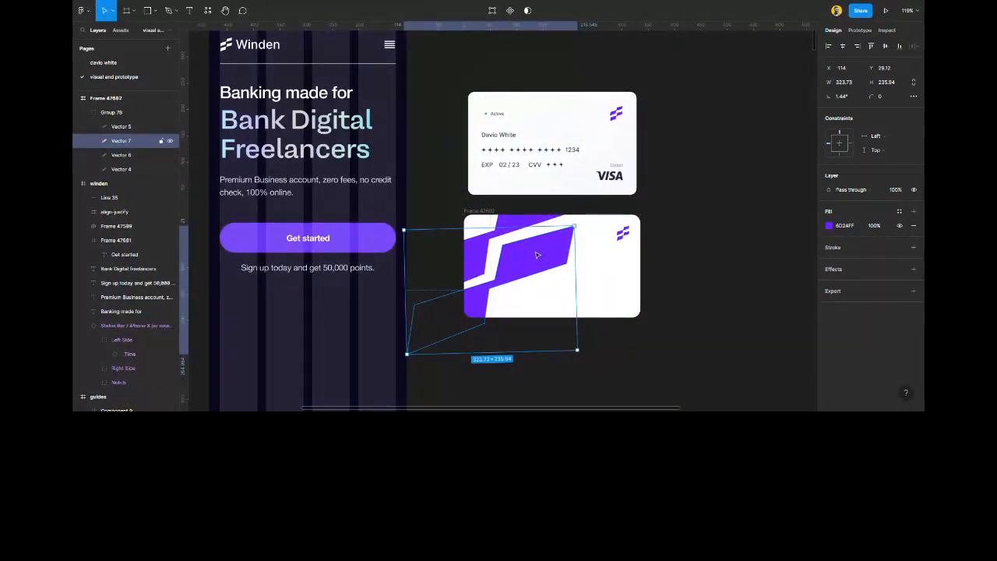
# Duplicate both enlarged shapes and shift all four so the purple pattern covers the whole card.
pyautogui.keyDown('shift'); pyautogui.click(514, 225); pyautogui.keyUp('shift')
pyautogui.moveTo(516, 233); pyautogui.dragTo(579, 274)
pyautogui.keyDown('shift'); pyautogui.click(553, 243); pyautogui.keyUp('shift')
pyautogui.keyDown('shift'); pyautogui.click(488, 240); pyautogui.keyUp('shift')
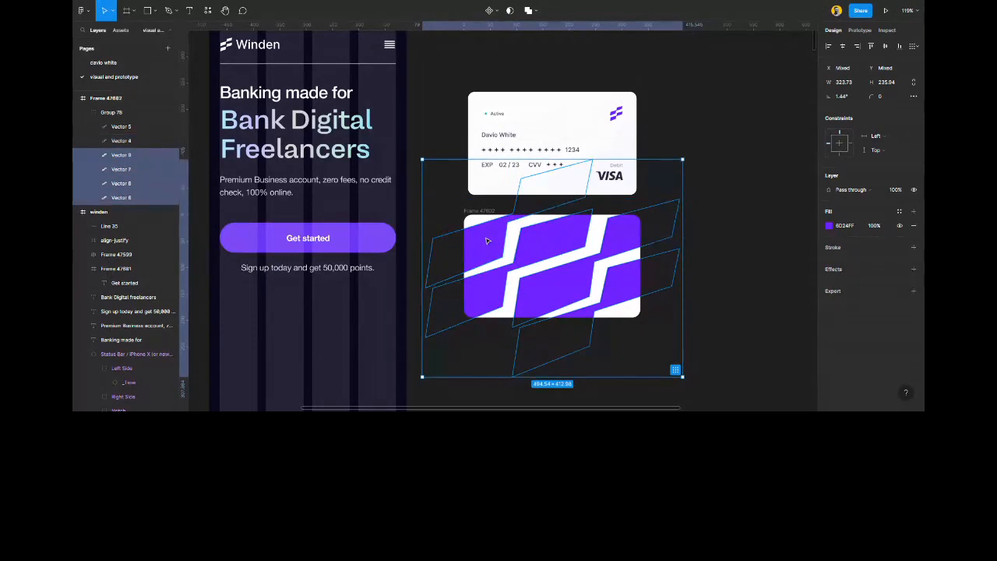
pyautogui.click(738, 293)
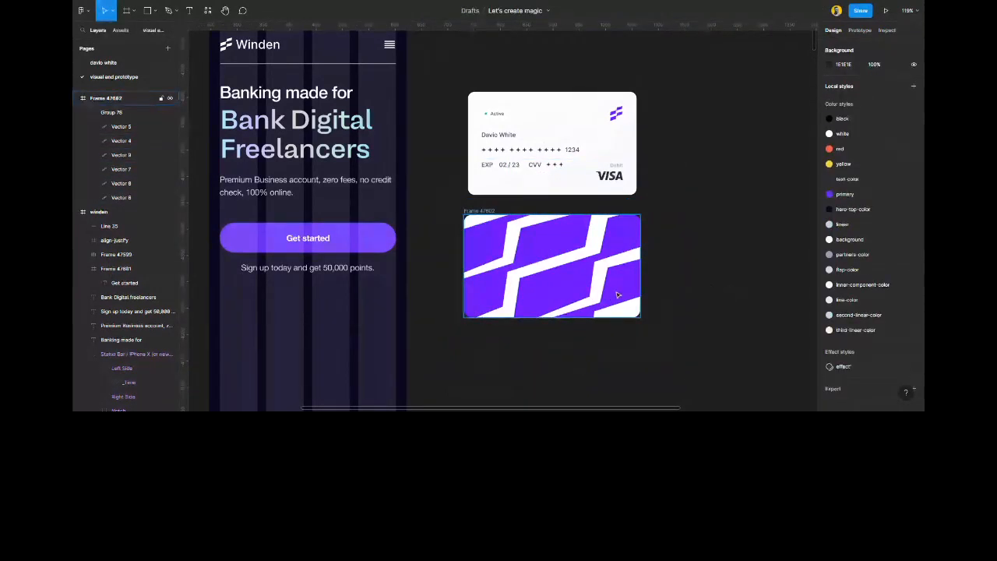
# Bring the small logo shape Vector 4 to the front of its group and rename it Icon.
pyautogui.click(617, 294)
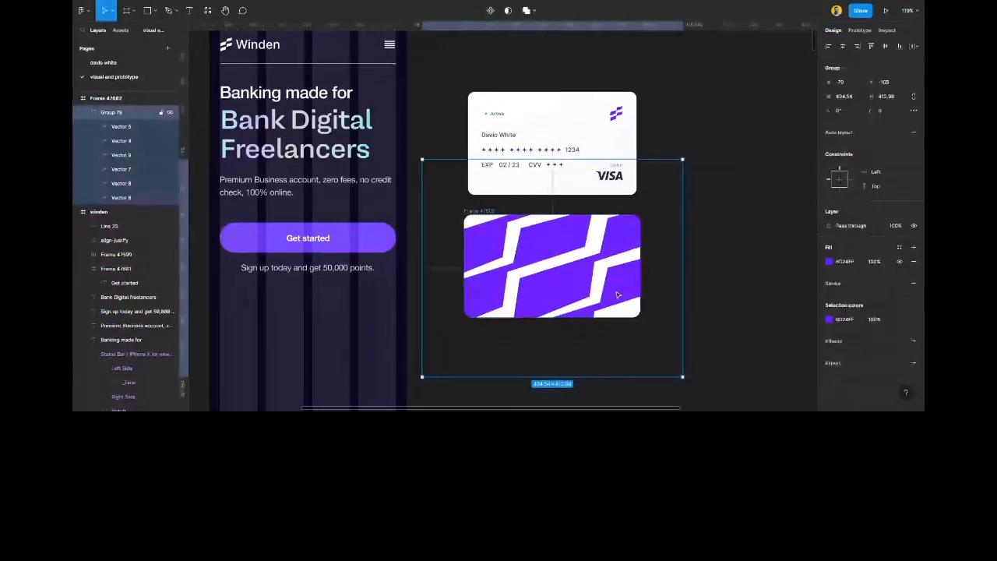
pyautogui.click(130, 141)
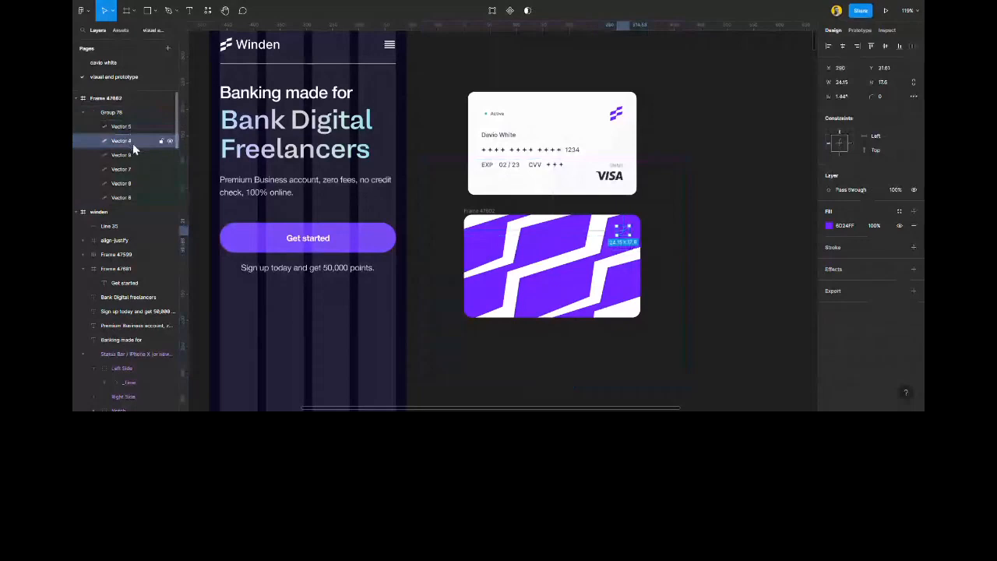
pyautogui.moveTo(131, 139); pyautogui.dragTo(127, 126)
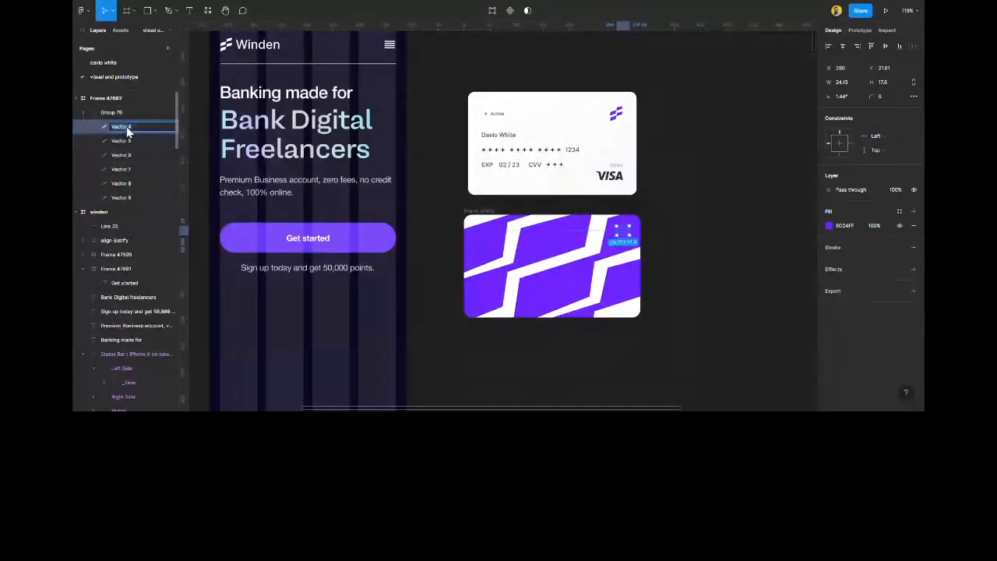
pyautogui.write('Icons')
pyautogui.press('Return')
# Apply the white color style to Vector 5 and all the enlarged pattern shapes, leaving out the Icon layer.
pyautogui.click(134, 144)
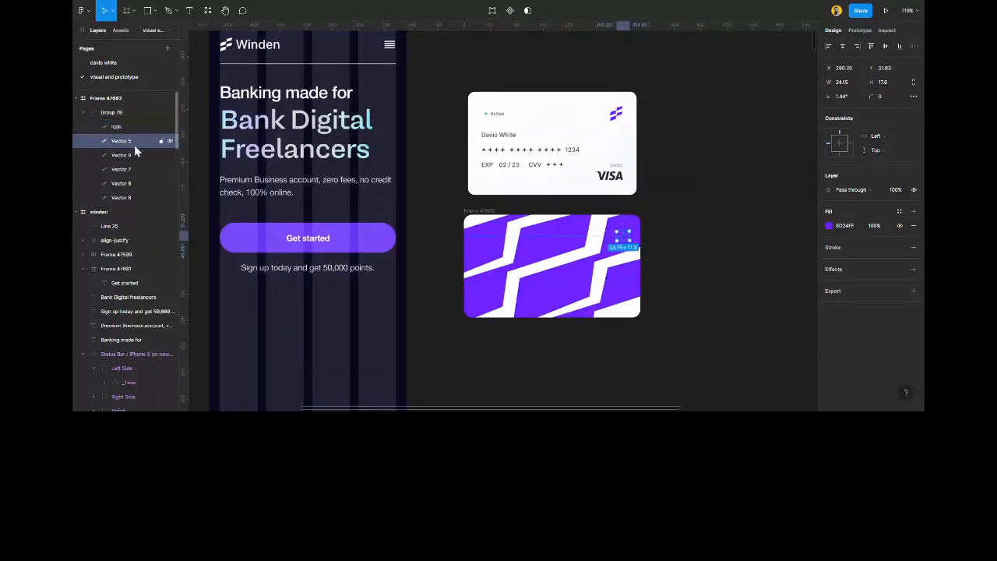
pyautogui.keyDown('shift'); pyautogui.click(137, 197); pyautogui.keyUp('shift')
pyautogui.click(897, 211)
pyautogui.click(855, 286)
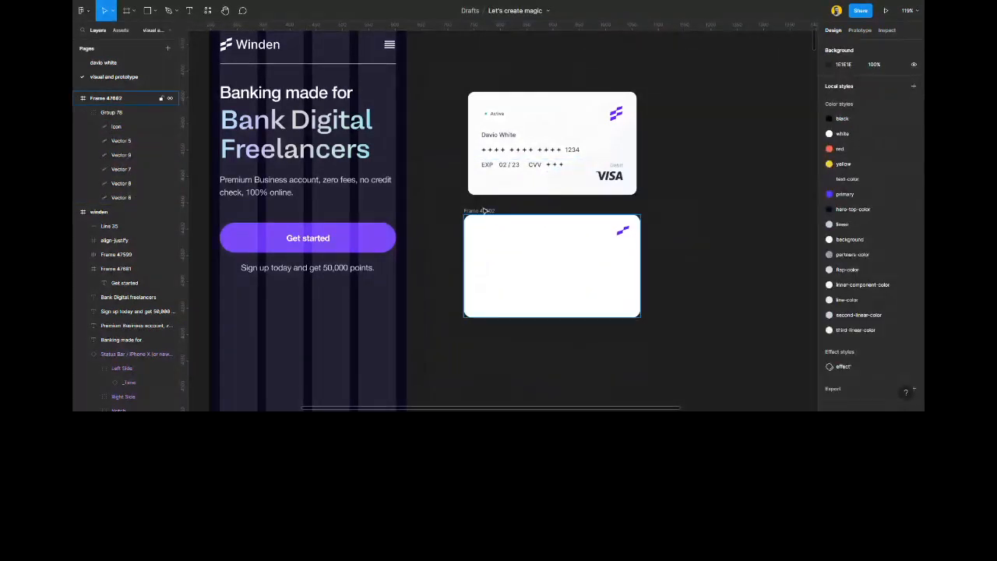
# Set the card frame's background fill to the inner-component-color style after trying flap-color.
pyautogui.click(615, 272)
pyautogui.click(883, 225)
pyautogui.scroll(-3, 863, 335)
pyautogui.click(862, 334)
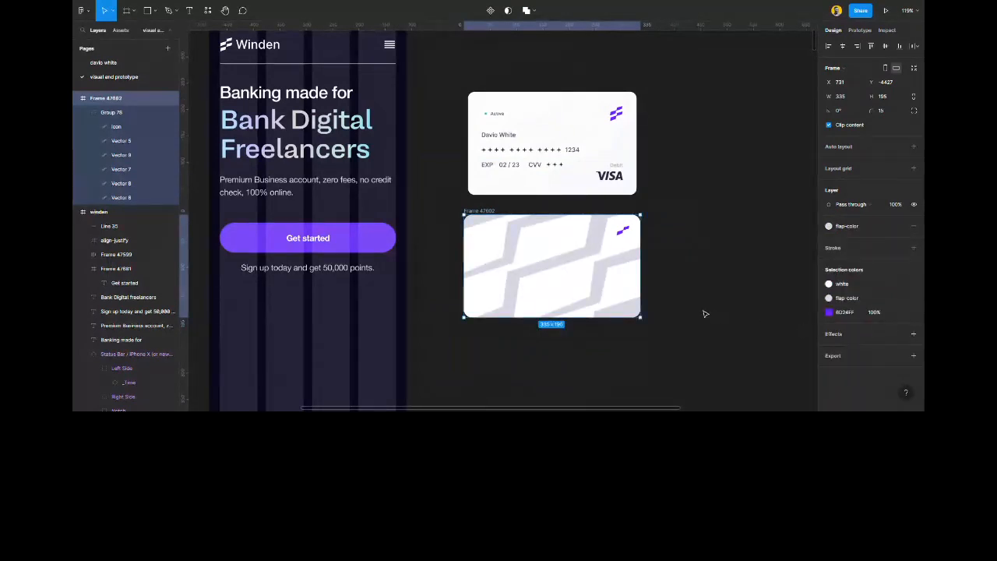
pyautogui.click(860, 228)
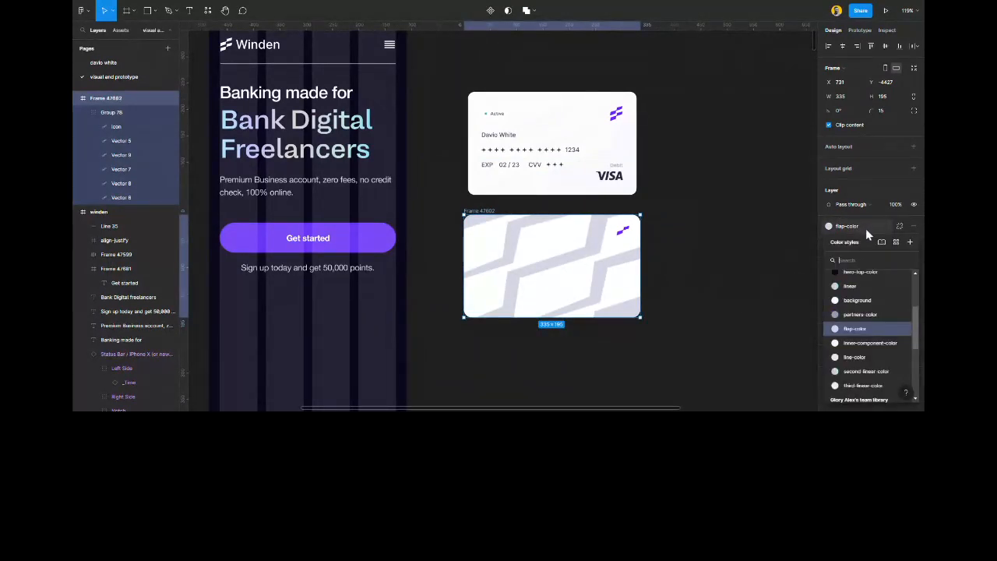
pyautogui.click(863, 344)
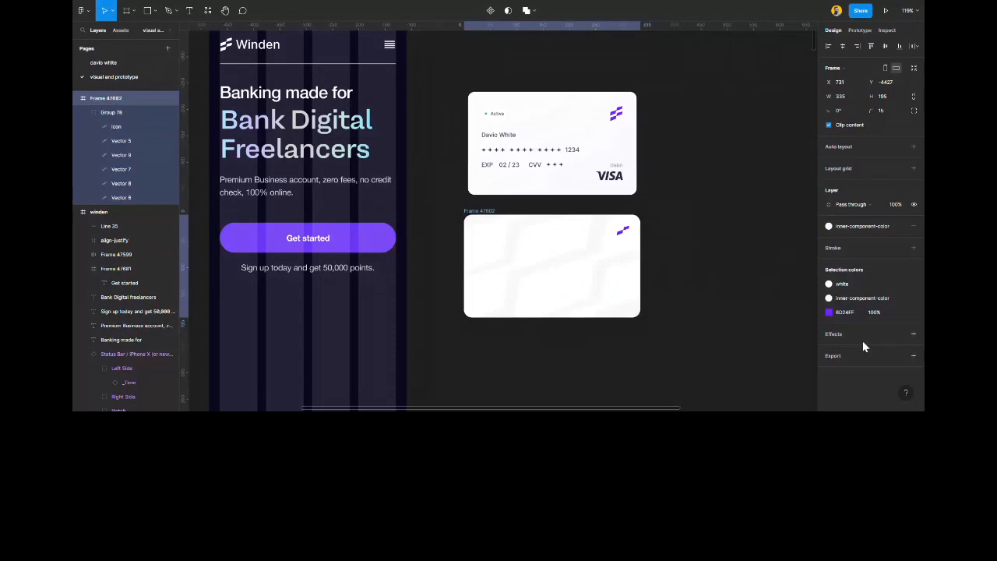
# Check the color definition of the inner-component-color style without editing it.
pyautogui.click(862, 229)
pyautogui.click(901, 331)
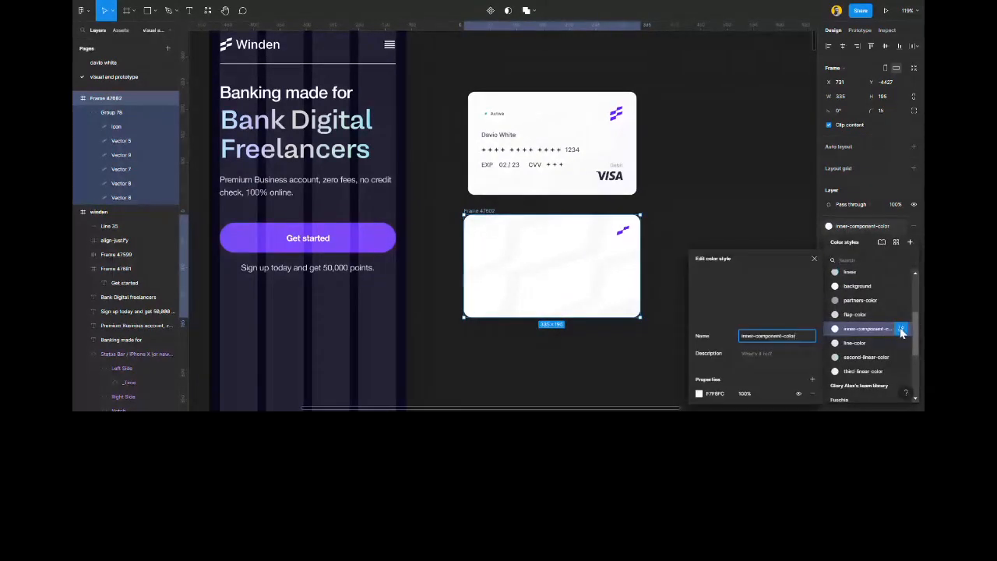
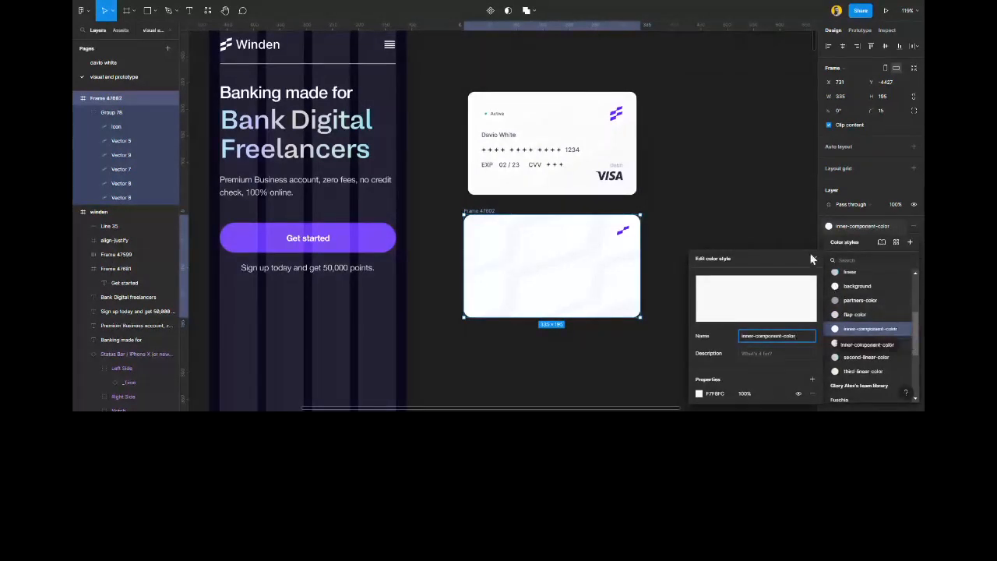
pyautogui.click(814, 258)
pyautogui.click(683, 283)
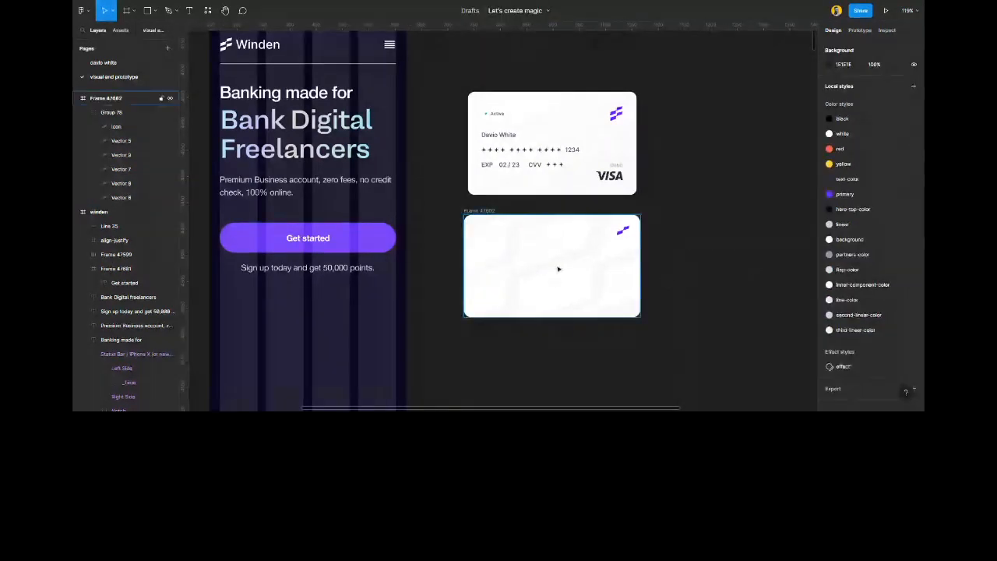
# Nudge the individual white pattern shapes on the card to refine the spacing of the bands between them.
pyautogui.scroll(5, 558, 269)
pyautogui.scroll(1, 557, 269)
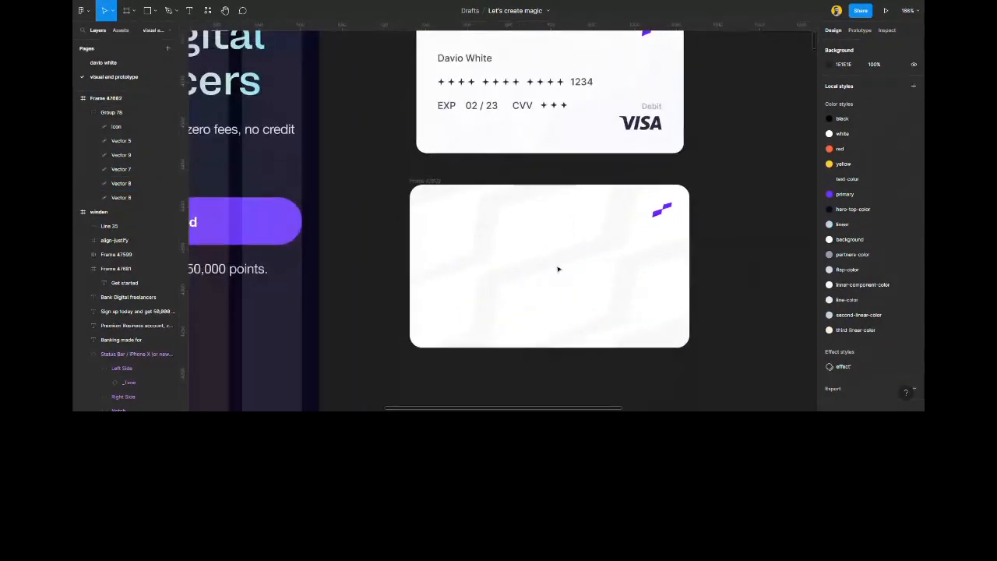
pyautogui.scroll(3, 558, 269)
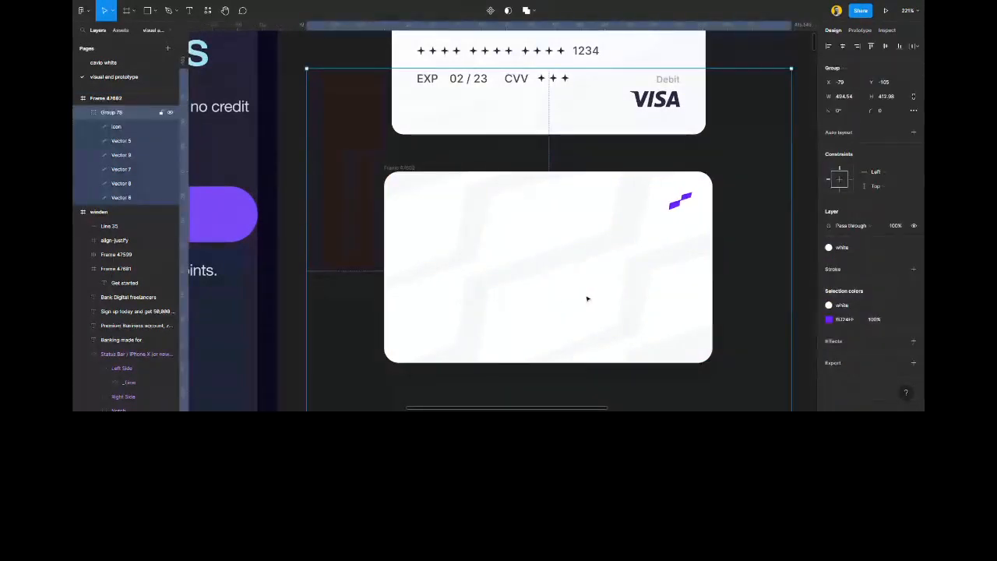
pyautogui.doubleClick(587, 297)
pyautogui.click(512, 259)
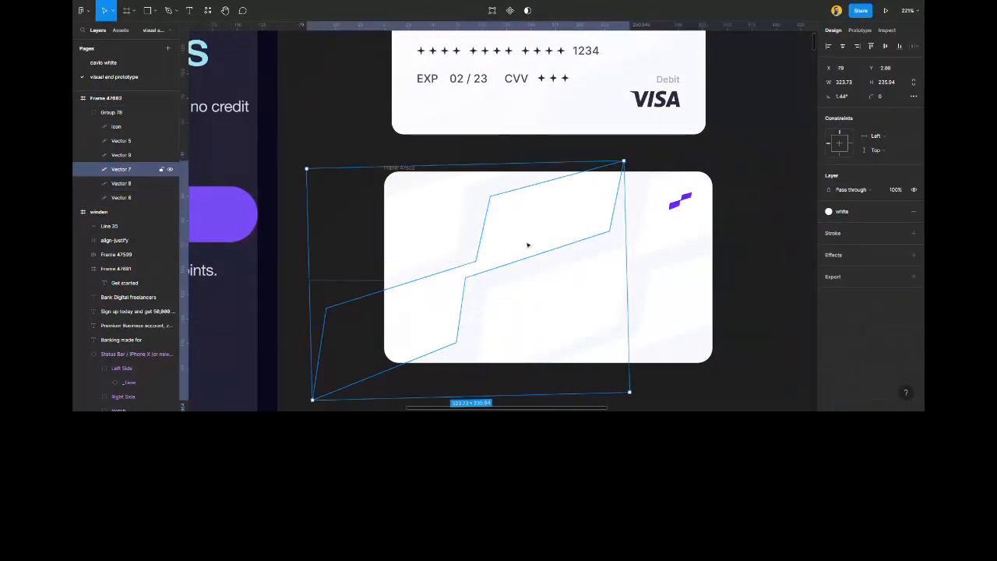
pyautogui.moveTo(527, 245)
pyautogui.mouseDown()
pyautogui.moveTo(551, 242)
pyautogui.moveTo(527, 236)
pyautogui.moveTo(524, 247)
pyautogui.mouseUp()
pyautogui.click(452, 213)
pyautogui.moveTo(452, 213)
pyautogui.mouseDown()
pyautogui.moveTo(452, 225)
pyautogui.moveTo(460, 219)
pyautogui.mouseUp()
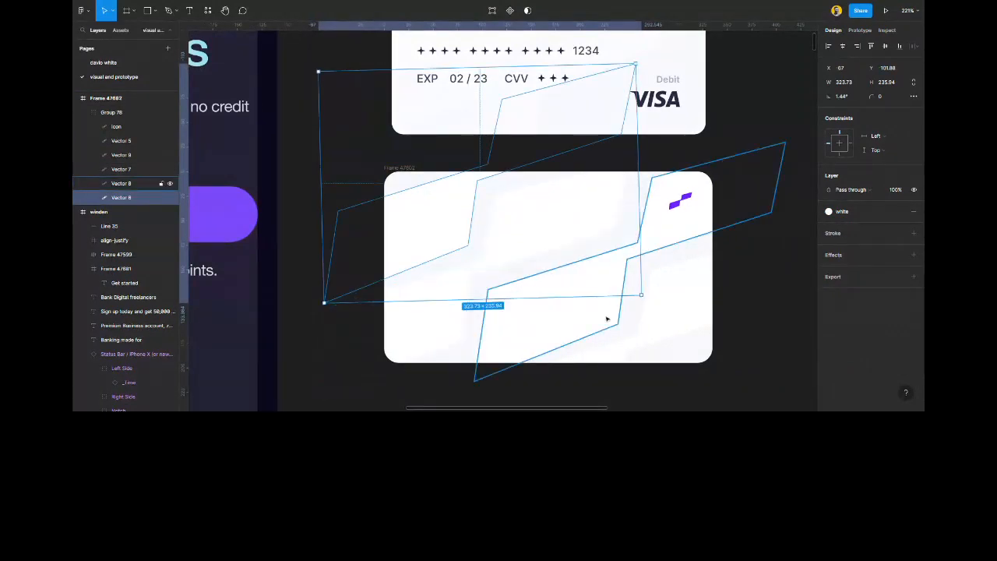
pyautogui.click(681, 306)
pyautogui.moveTo(680, 307); pyautogui.dragTo(690, 288)
pyautogui.moveTo(592, 289); pyautogui.dragTo(586, 291)
pyautogui.click(803, 279)
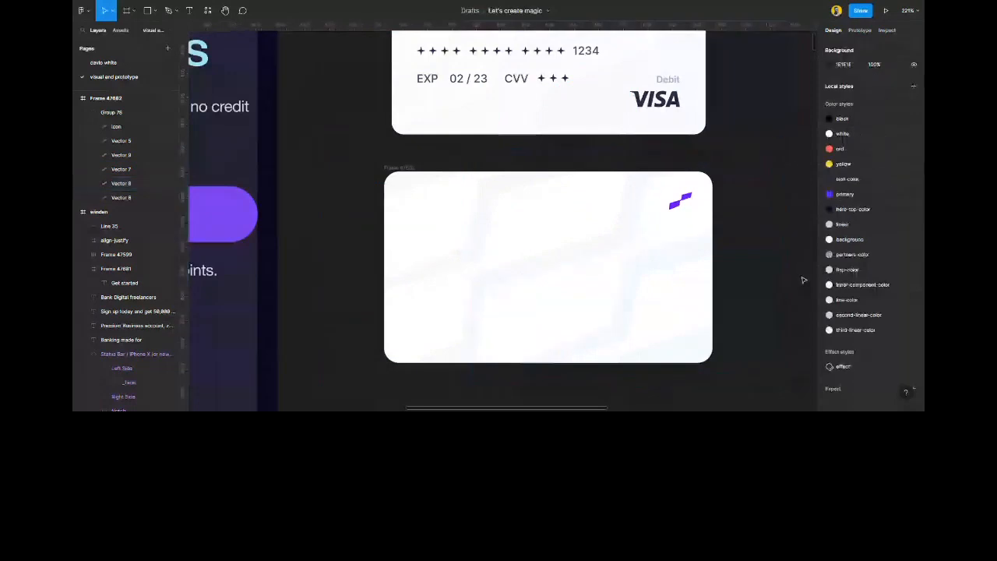
# Delete the incomplete purple Icon shape from the new card's group.
pyautogui.click(680, 202)
pyautogui.doubleClick(680, 201)
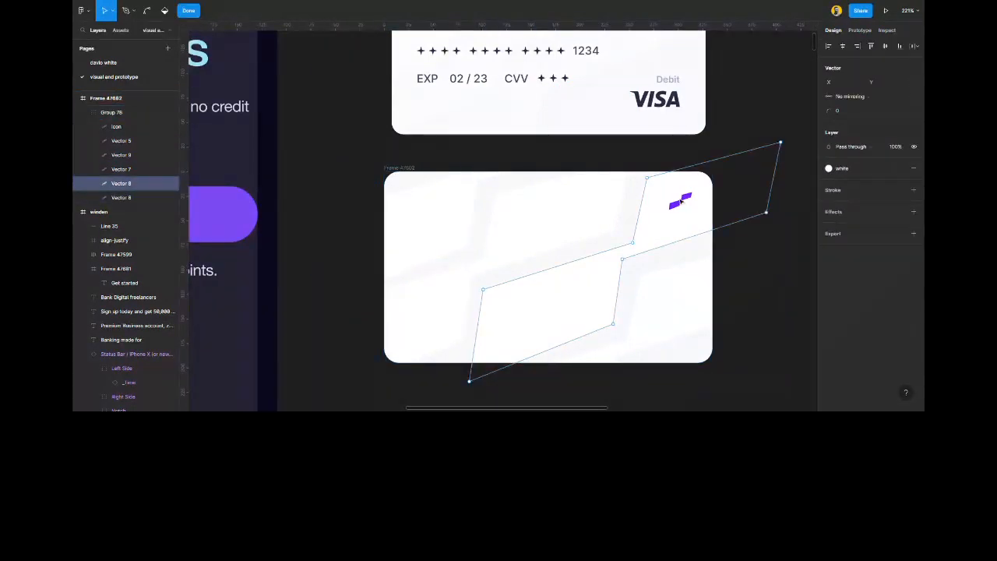
pyautogui.press('Escape')
pyautogui.hotkey('ctrl', '[')
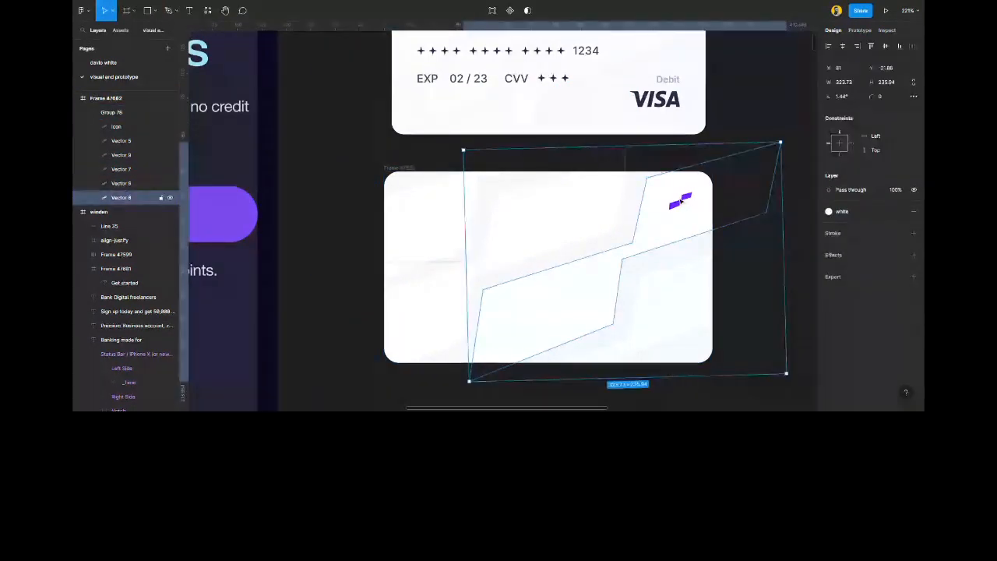
pyautogui.doubleClick(681, 202)
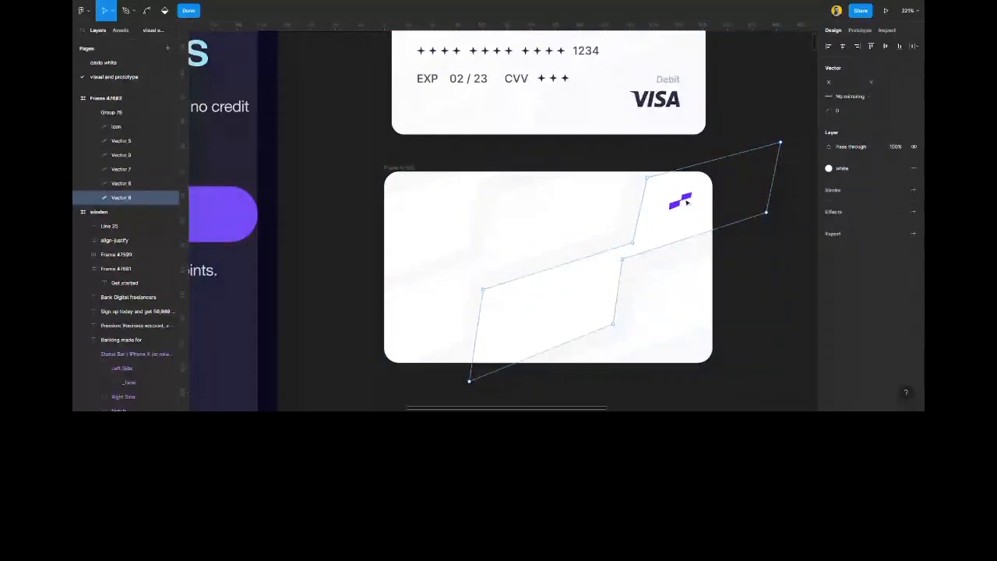
pyautogui.click(121, 129)
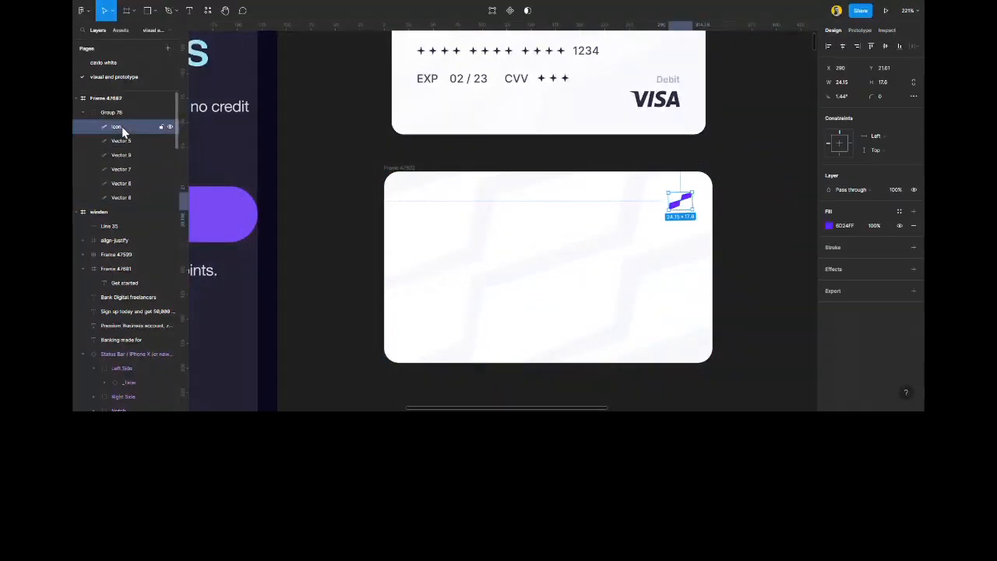
pyautogui.press('Delete')
# Copy the complete logo from the reference card again and position it in the new card's upper-right corner.
pyautogui.scroll(4, 650, 222)
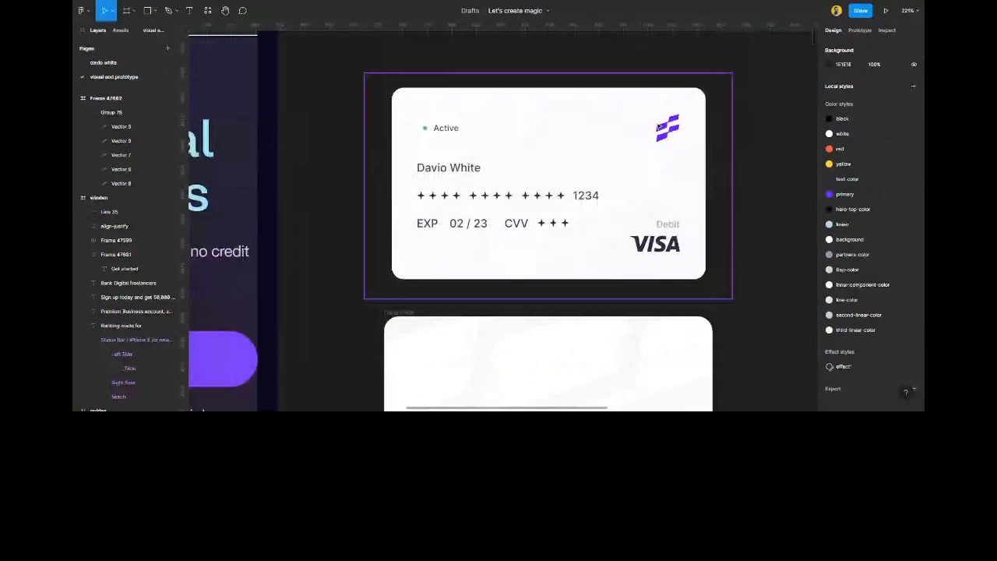
pyautogui.click(658, 126)
pyautogui.doubleClick(658, 126)
pyautogui.moveTo(658, 126); pyautogui.dragTo(666, 348)
pyautogui.scroll(-5, 666, 347)
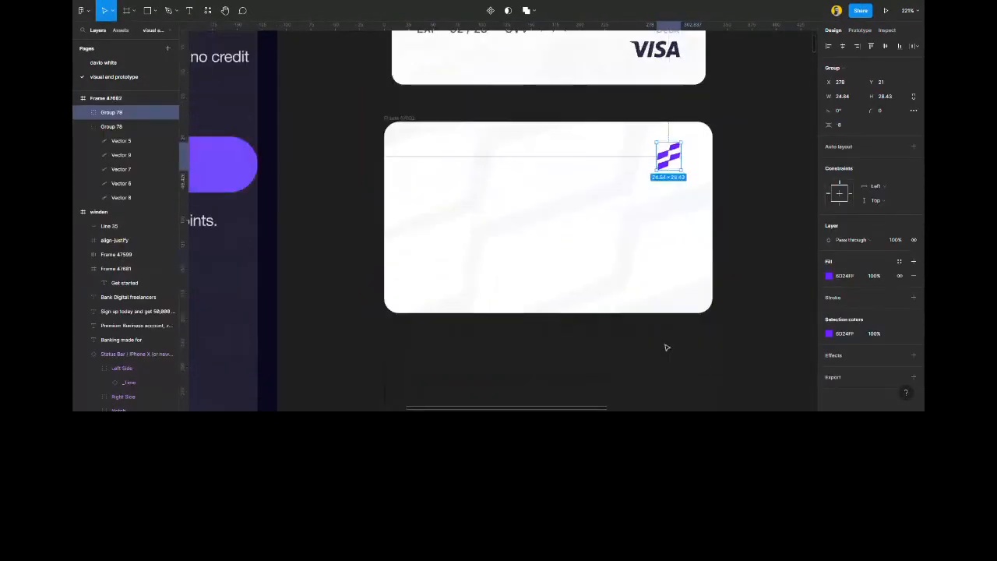
pyautogui.scroll(1, 666, 346)
pyautogui.moveTo(668, 164); pyautogui.dragTo(674, 167)
pyautogui.click(748, 238)
pyautogui.scroll(1, 645, 234)
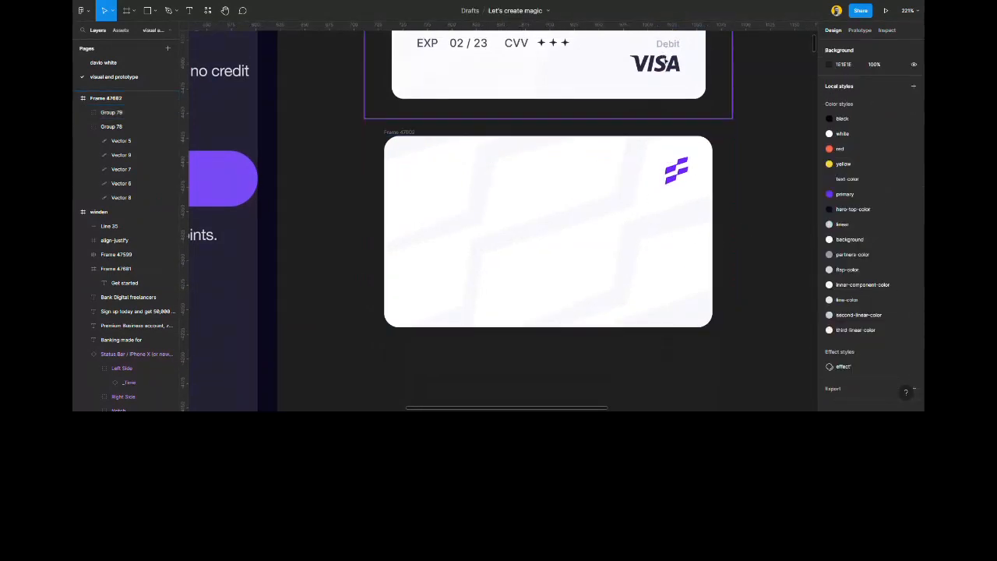
# Duplicate the Debit and VISA frame from the reference card onto the empty canvas beside the new card.
pyautogui.click(668, 67)
pyautogui.click(668, 66)
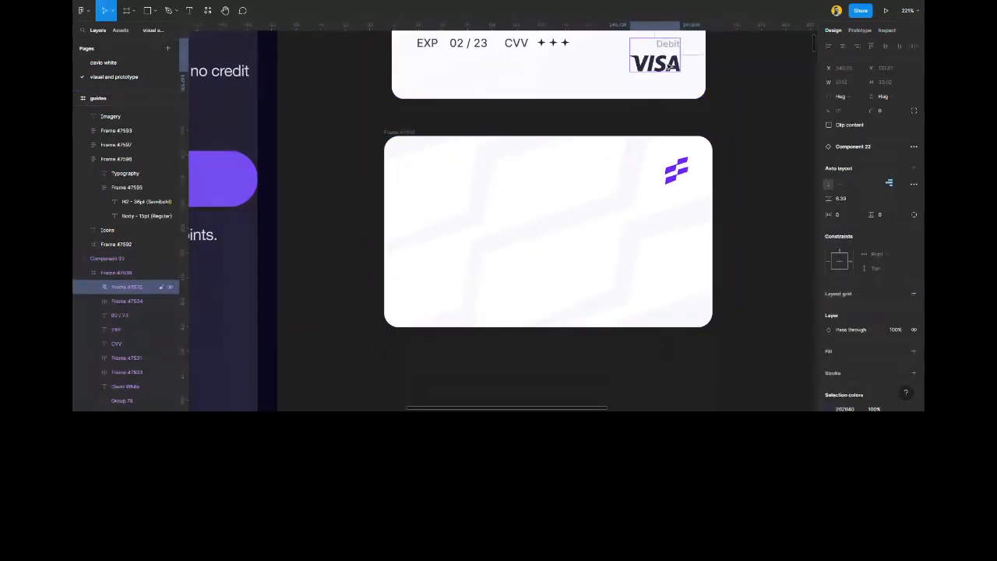
pyautogui.moveTo(668, 67); pyautogui.dragTo(771, 255)
pyautogui.click(742, 310)
# Move the VISA logo out of the copied frame into the new card's lower-right corner at X 260, Y 156.
pyautogui.scroll(-1, 727, 296)
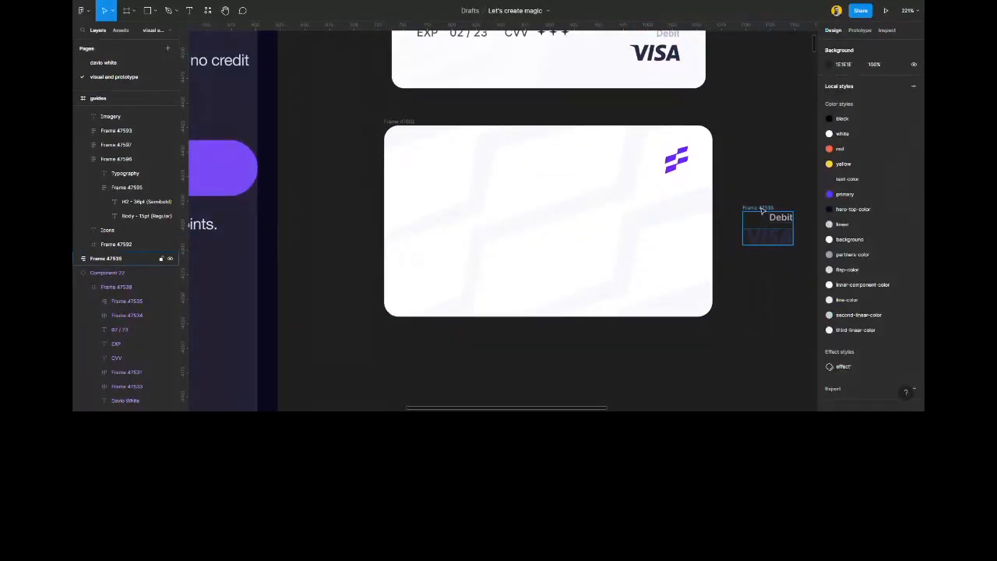
pyautogui.moveTo(761, 210); pyautogui.dragTo(686, 288)
pyautogui.scroll(5, 701, 261)
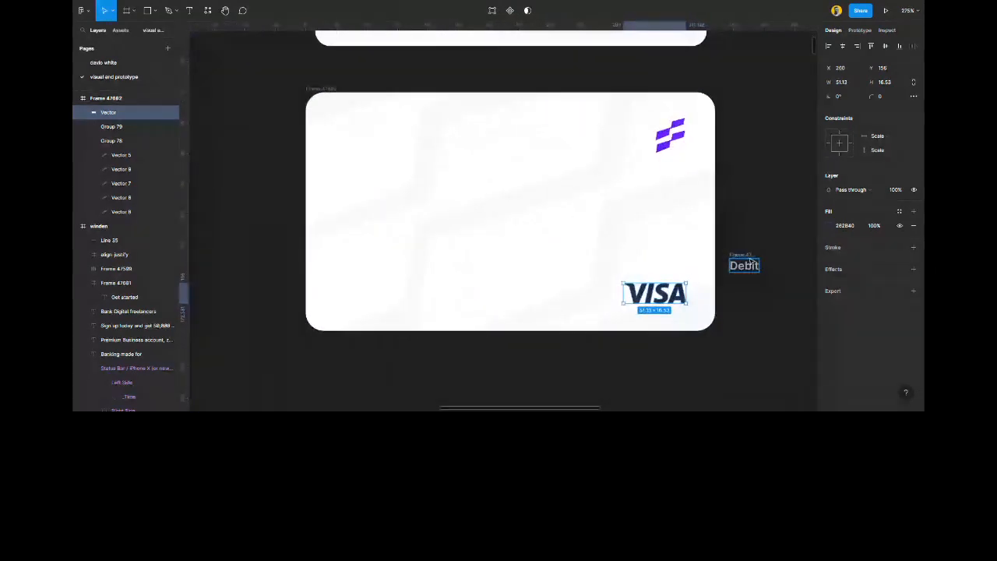
# Set the copied Debit text to size 10 and place it right-aligned above the new card's VISA logo.
pyautogui.click(750, 263)
pyautogui.moveTo(756, 266); pyautogui.dragTo(755, 255)
pyautogui.click(906, 184)
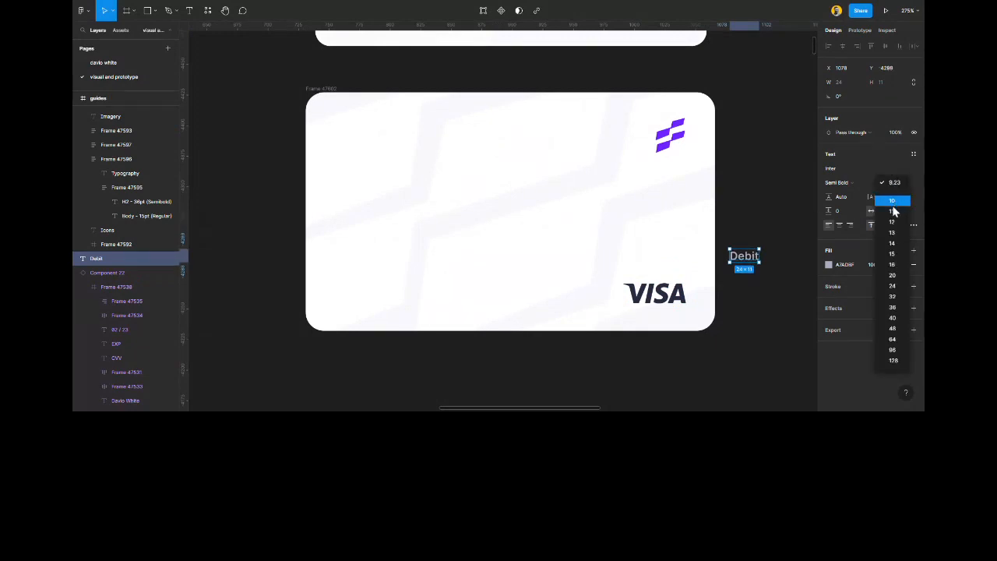
pyautogui.click(895, 200)
pyautogui.moveTo(750, 259); pyautogui.dragTo(674, 274)
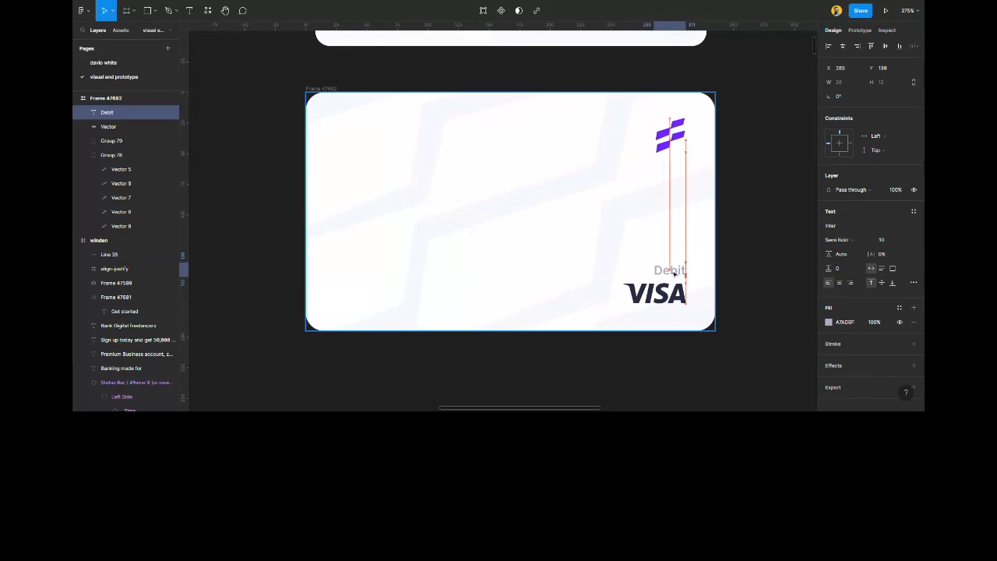
# Combine Debit and VISA in a right-aligned vertical auto layout at X 260, Y 143, with its horizontal constraint set to Right.
pyautogui.keyDown('shift'); pyautogui.click(678, 300); pyautogui.keyUp('shift')
pyautogui.hotkey('shift', 'a')
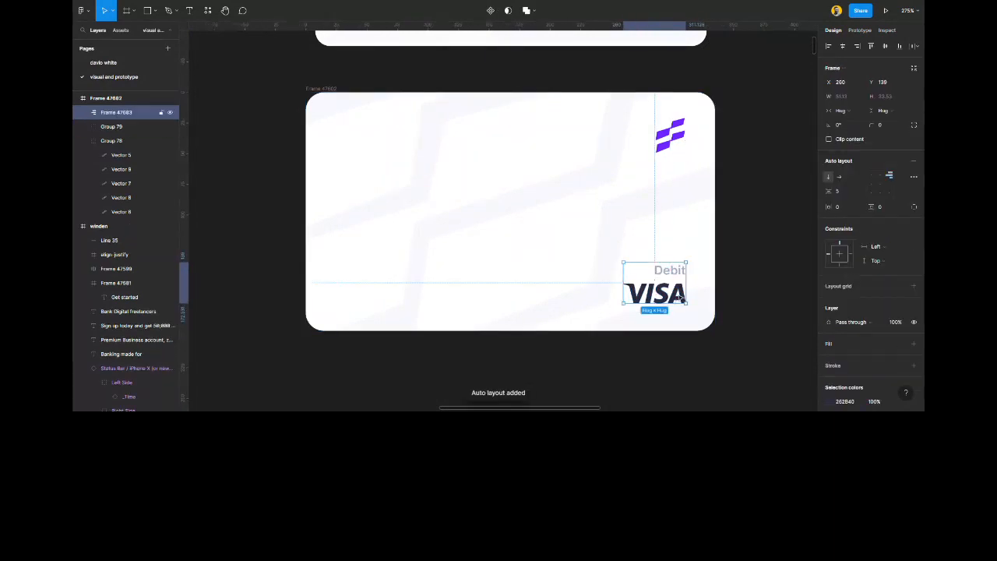
pyautogui.click(716, 265)
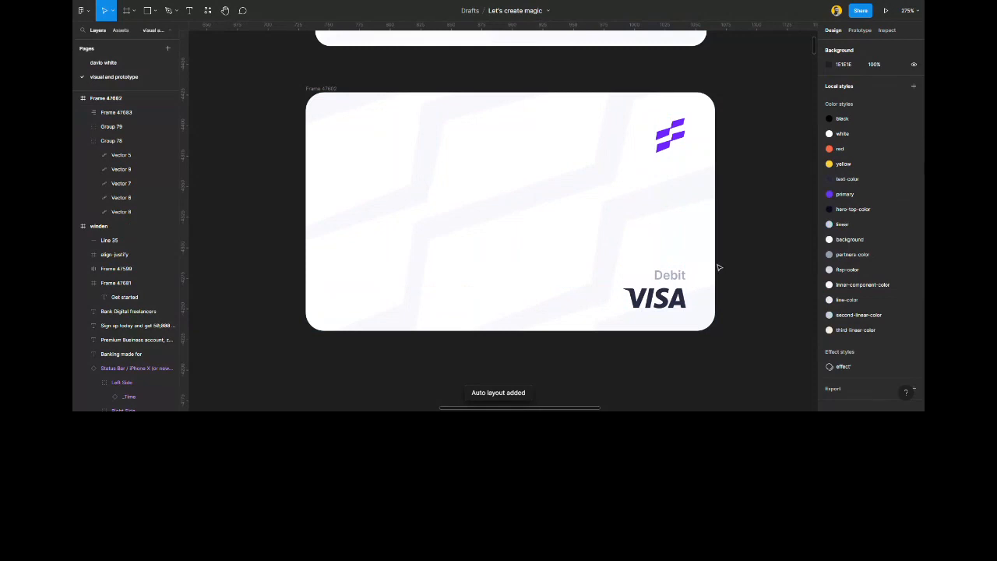
pyautogui.scroll(-1, 605, 251)
pyautogui.click(652, 286)
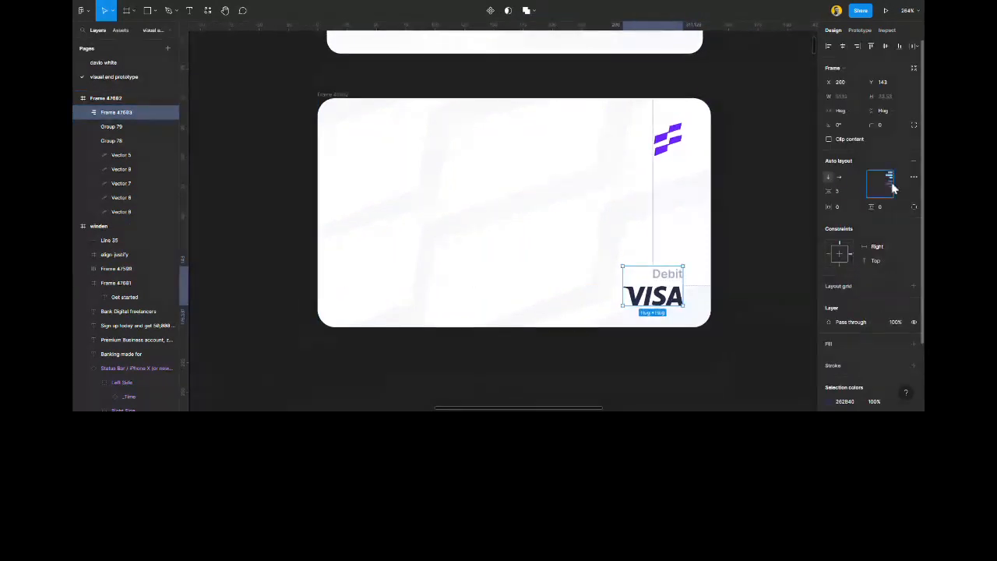
pyautogui.click(751, 269)
pyautogui.click(677, 286)
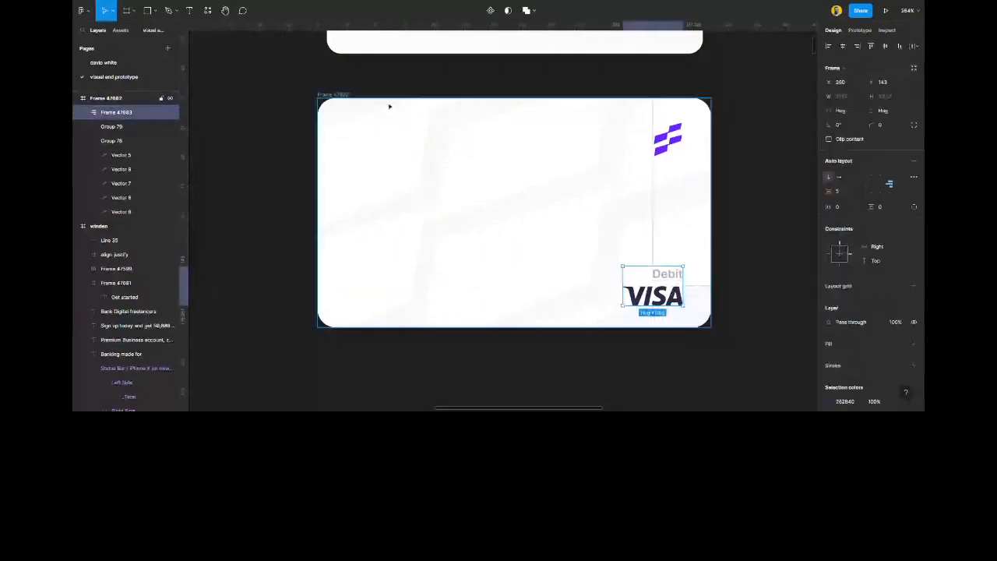
# Test resizing the new card from its sides and set the purple logo's horizontal constraint to Right.
pyautogui.click(344, 94)
pyautogui.moveTo(325, 190); pyautogui.dragTo(317, 212)
pyautogui.moveTo(712, 220)
pyautogui.mouseDown()
pyautogui.moveTo(789, 231)
pyautogui.moveTo(707, 226)
pyautogui.mouseUp()
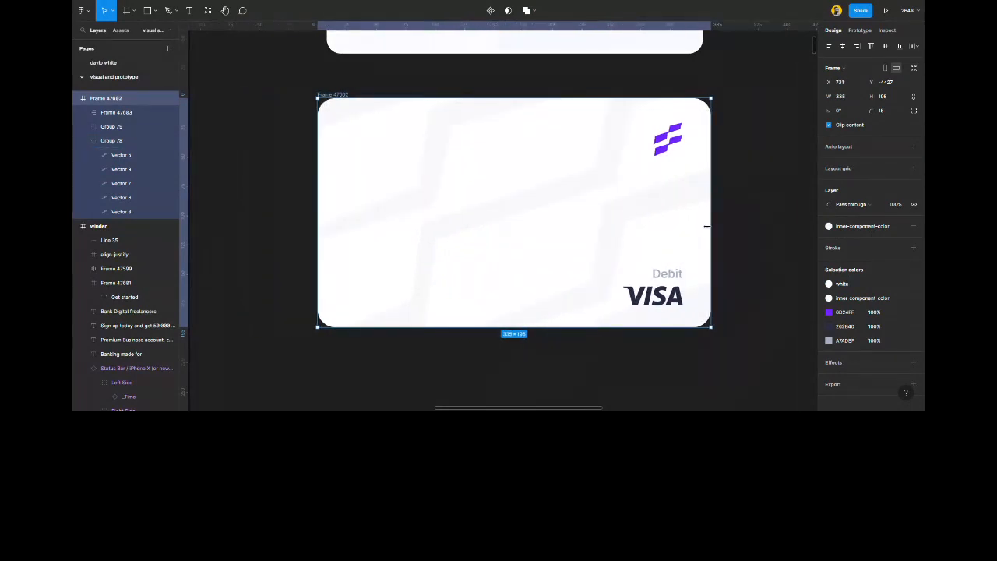
pyautogui.click(757, 180)
pyautogui.click(681, 146)
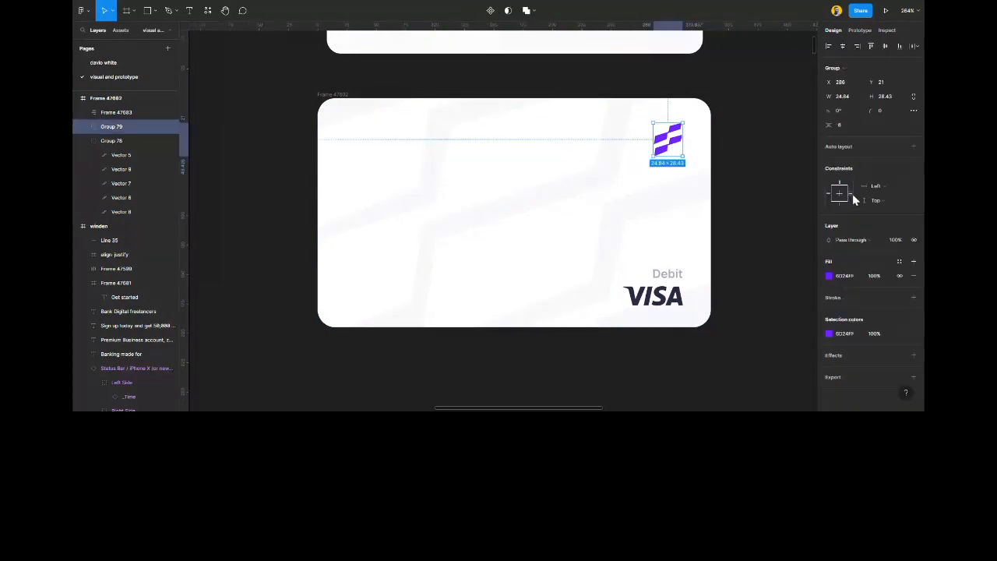
pyautogui.click(745, 216)
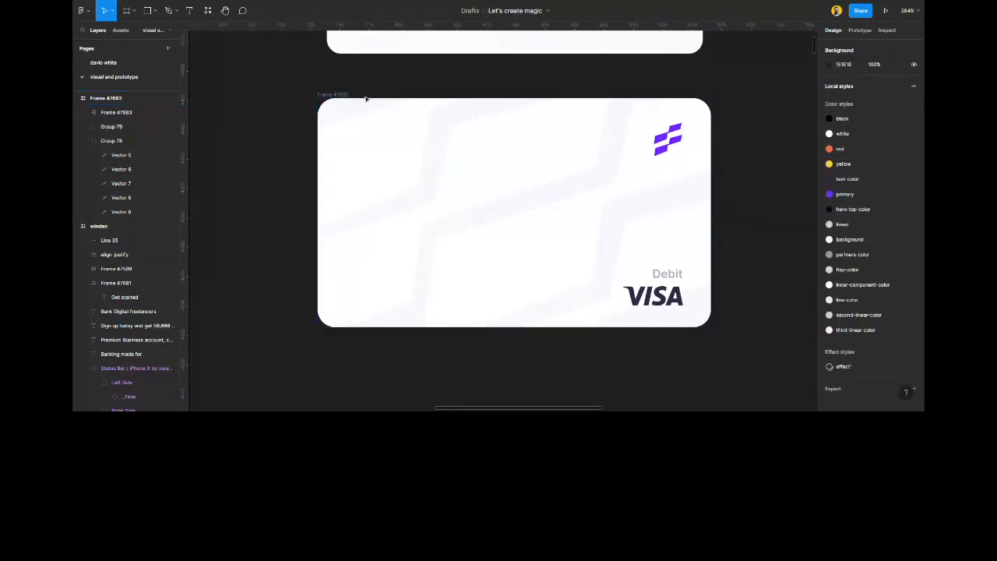
# Copy the EXP label, expiry date, CVV label and three stars from the reference card to the new card's lower-left corner.
pyautogui.scroll(-3, 536, 200)
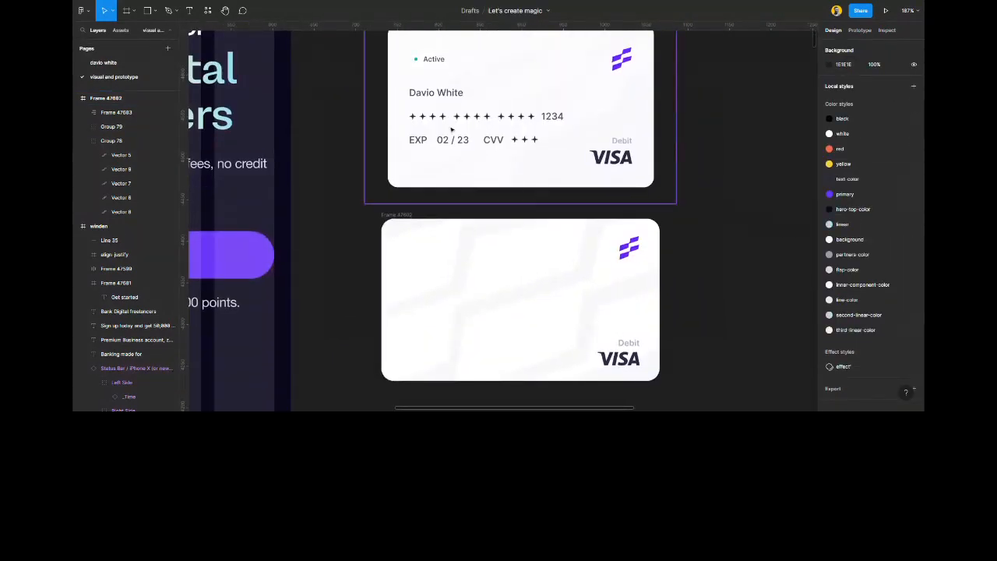
pyautogui.doubleClick(464, 143)
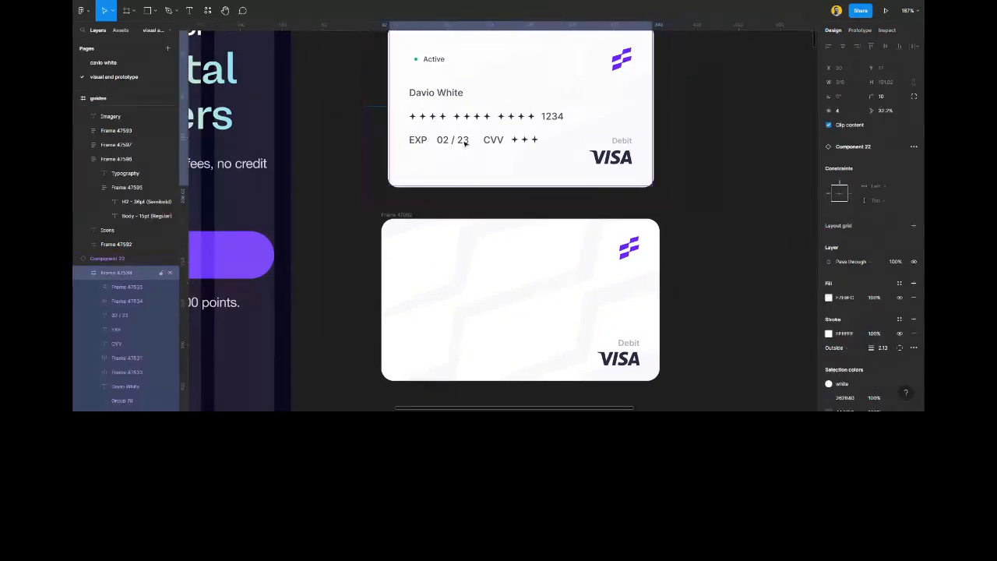
pyautogui.keyDown('shift'); pyautogui.click(417, 140); pyautogui.keyUp('shift')
pyautogui.keyDown('shift'); pyautogui.click(505, 142); pyautogui.keyUp('shift')
pyautogui.keyDown('shift'); pyautogui.click(523, 142); pyautogui.keyUp('shift')
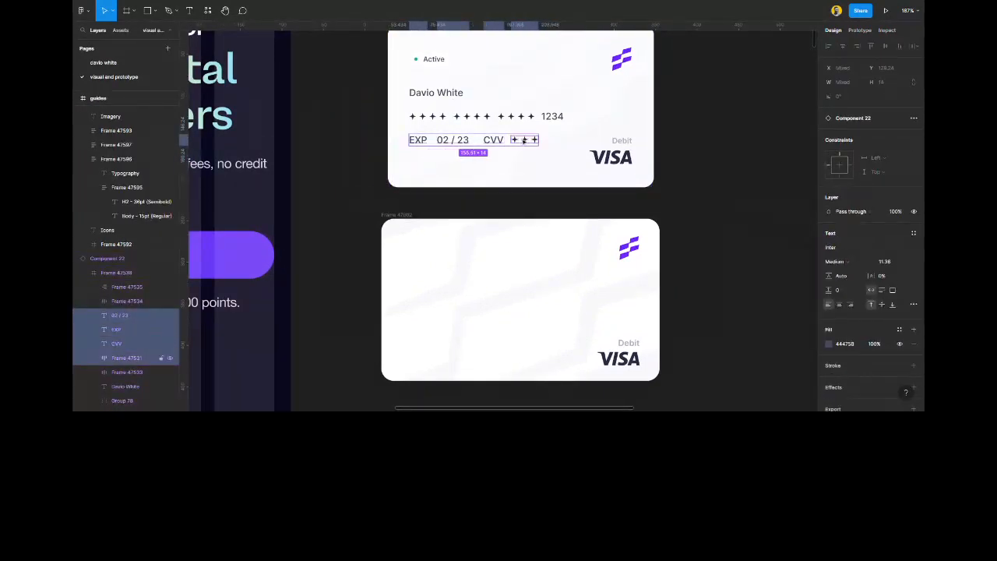
pyautogui.moveTo(501, 142); pyautogui.dragTo(487, 361)
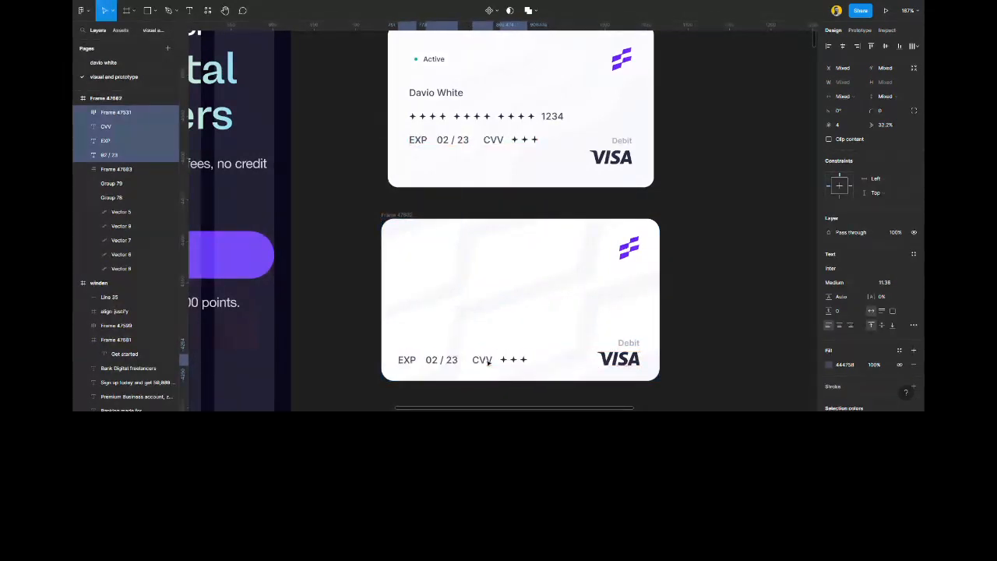
# Set the new card's EXP, expiry date and CVV texts to size 12.
pyautogui.scroll(-2, 498, 322)
pyautogui.click(500, 325)
pyautogui.click(482, 273)
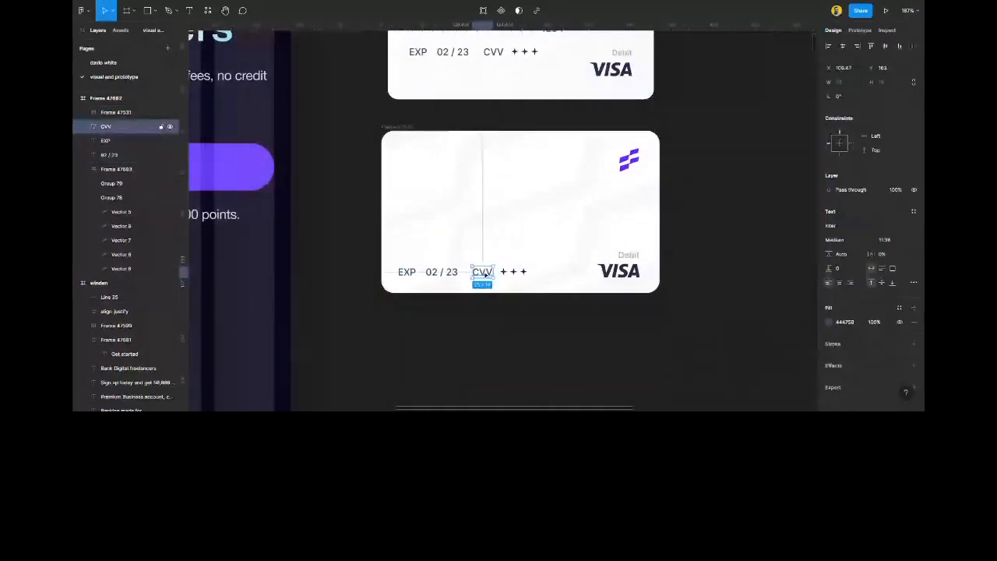
pyautogui.keyDown('shift'); pyautogui.click(442, 272); pyautogui.keyUp('shift')
pyautogui.keyDown('shift'); pyautogui.click(406, 272); pyautogui.keyUp('shift')
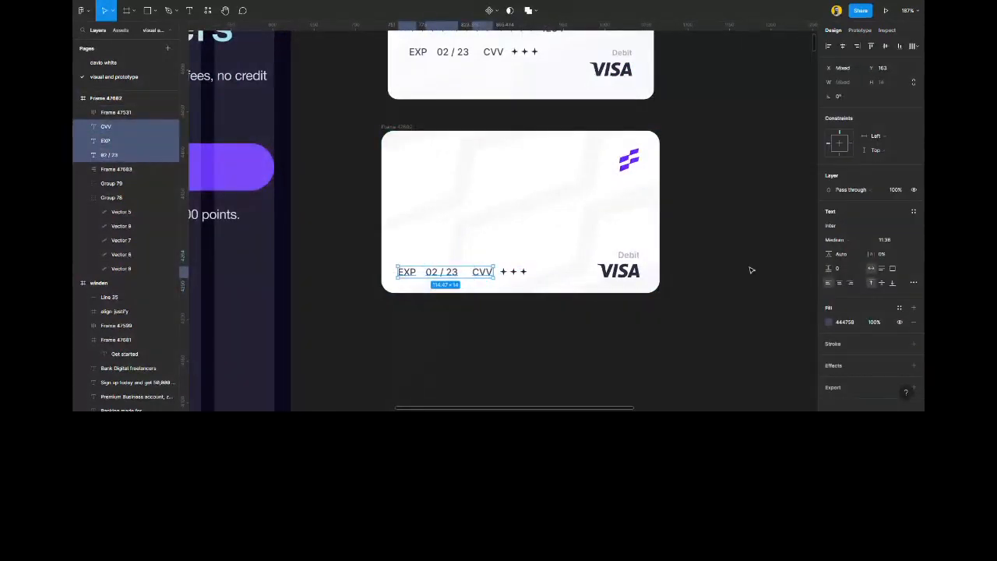
pyautogui.click(903, 240)
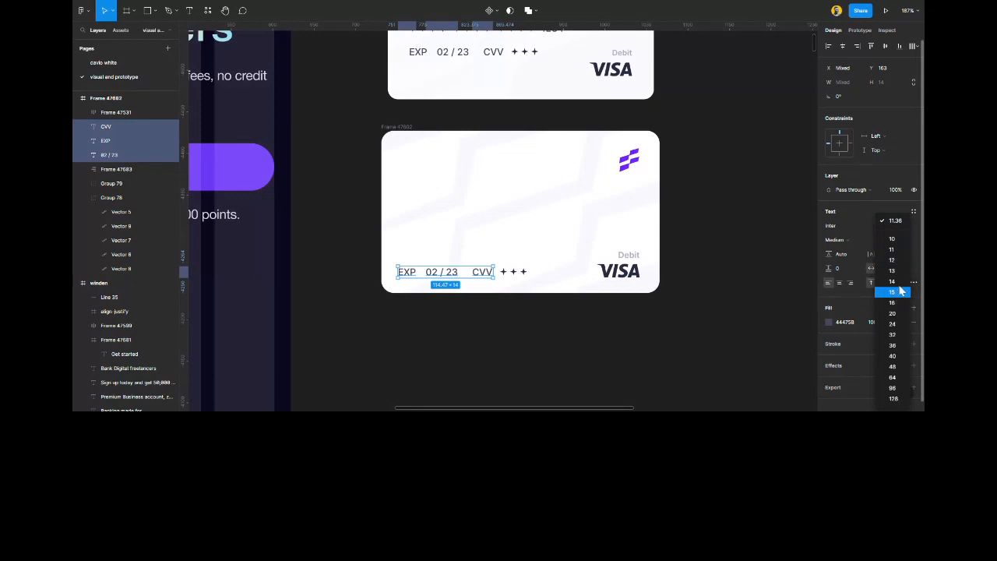
pyautogui.click(894, 260)
# Combine the expiry and CVV texts with the three stars in a horizontal auto layout, vertically centred at the left.
pyautogui.keyDown('shift'); pyautogui.click(512, 272); pyautogui.keyUp('shift')
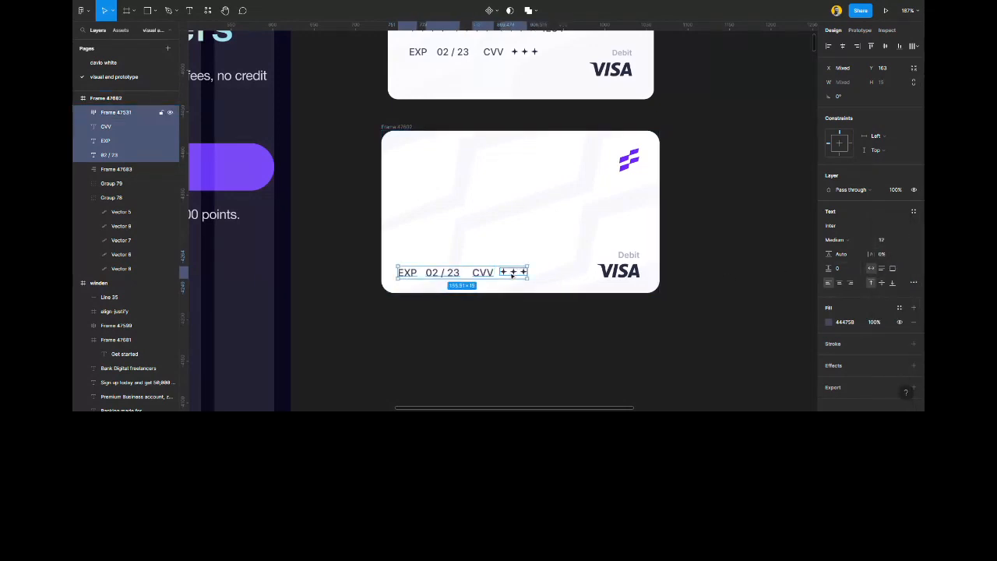
pyautogui.hotkey('shift', 'a')
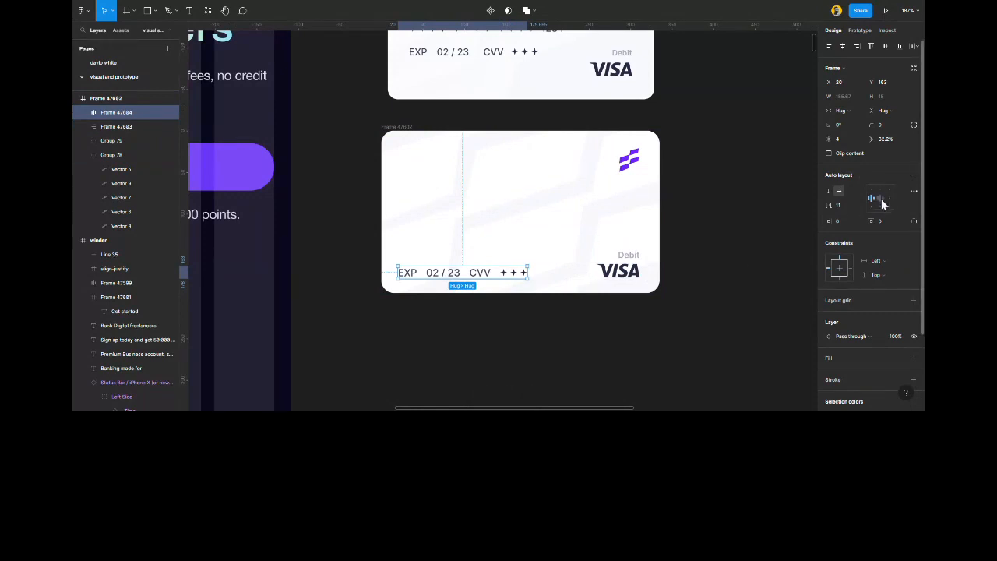
pyautogui.click(721, 289)
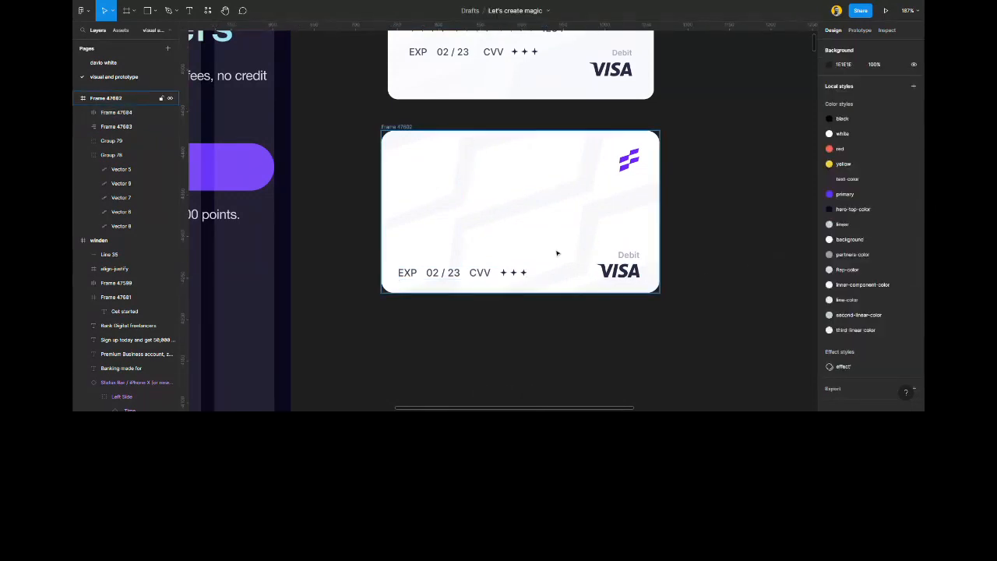
# Copy the masked card number row from the reference card and place it above the expiry row at X 20, Y 143.
pyautogui.scroll(2, 512, 327)
pyautogui.click(491, 79)
pyautogui.click(510, 78)
pyautogui.moveTo(512, 79); pyautogui.dragTo(499, 287)
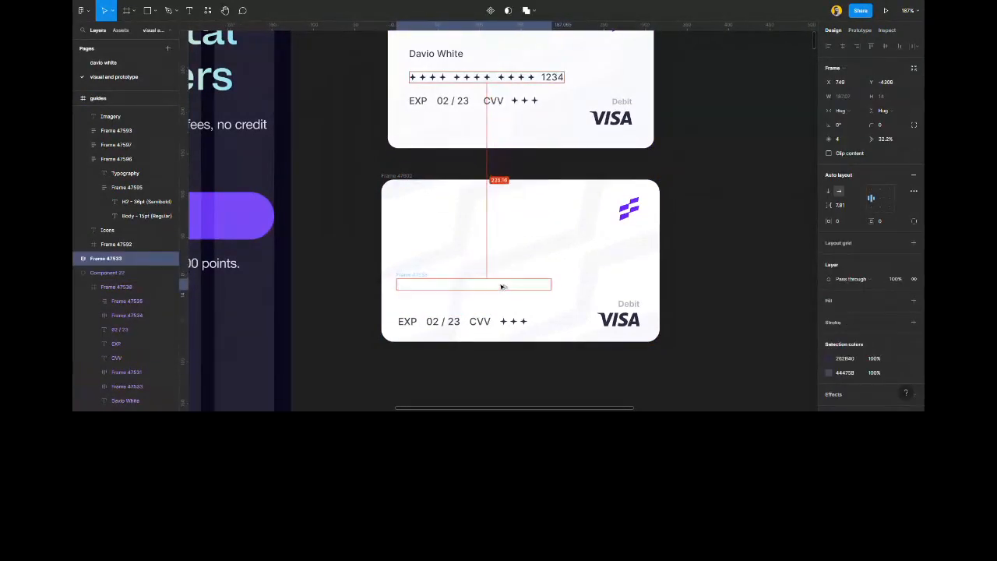
pyautogui.moveTo(437, 292); pyautogui.dragTo(438, 309)
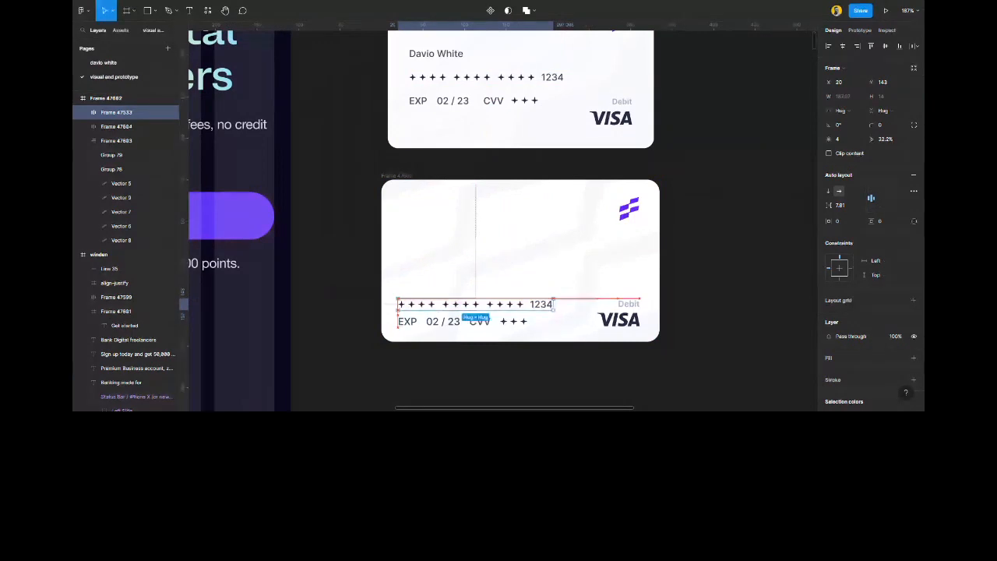
pyautogui.click(706, 257)
# Copy the Active badge from the reference card into the new card's upper-left corner at X 20, Y 22.
pyautogui.scroll(1, 523, 184)
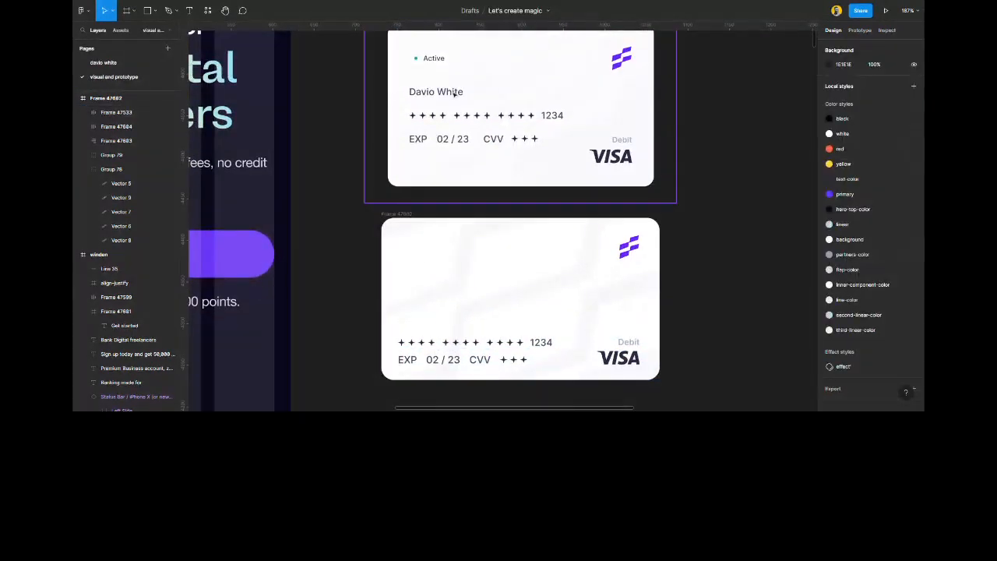
pyautogui.scroll(1, 453, 92)
pyautogui.doubleClick(438, 99)
pyautogui.doubleClick(438, 99)
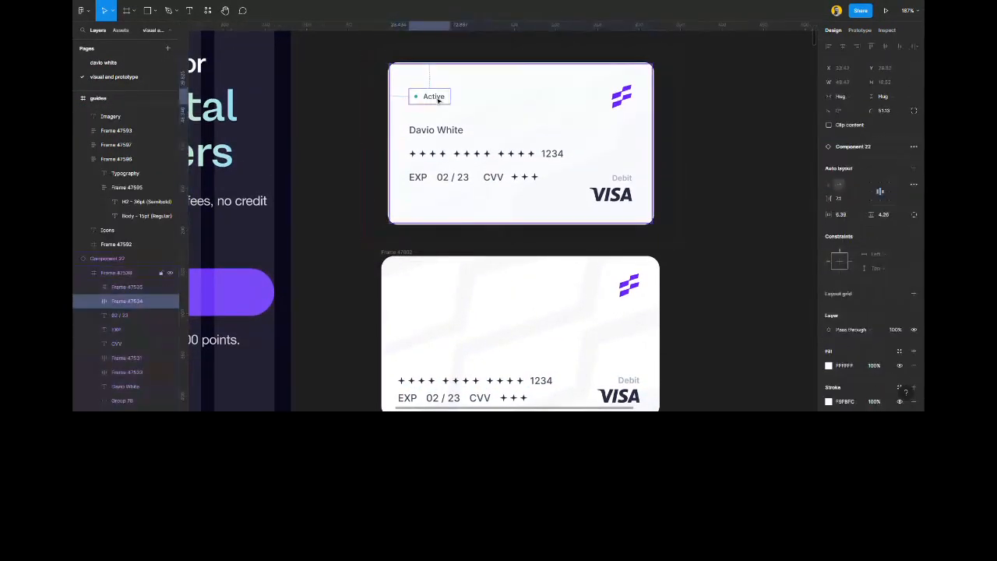
pyautogui.moveTo(438, 100); pyautogui.dragTo(419, 287)
pyautogui.scroll(-2, 419, 287)
pyautogui.moveTo(432, 190); pyautogui.dragTo(431, 186)
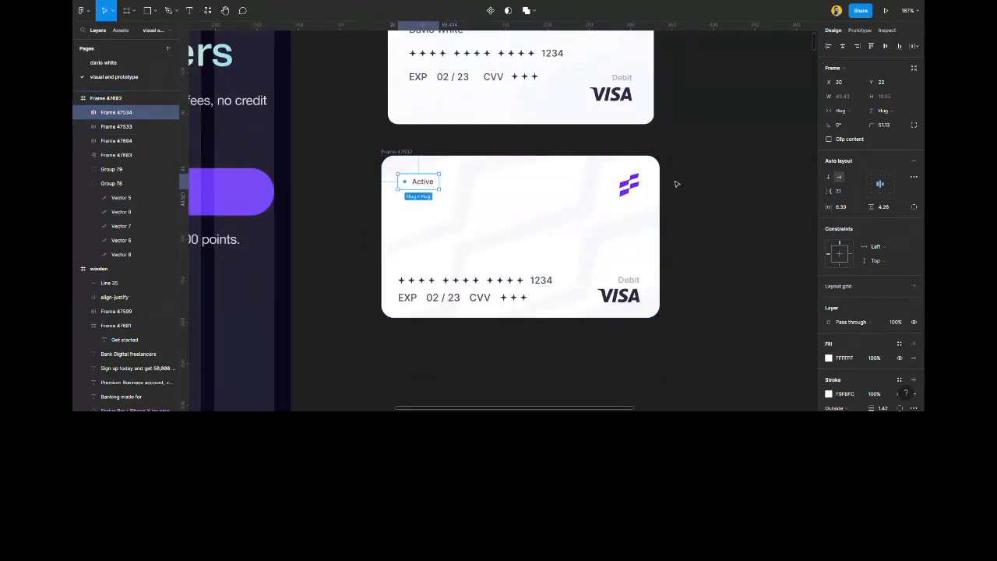
# Align the Active badge and the purple logo on their vertical centres.
pyautogui.click(628, 185)
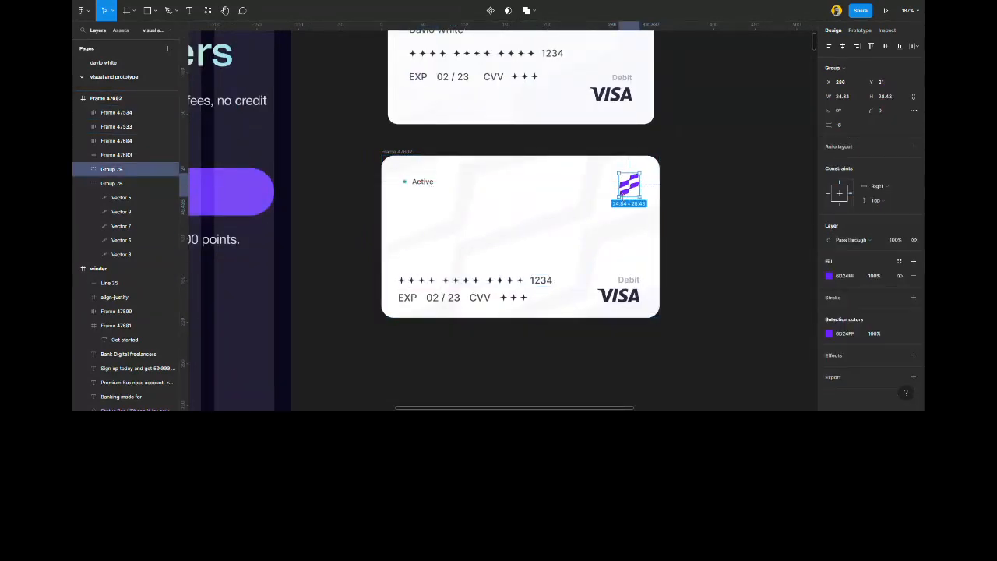
pyautogui.keyDown('shift'); pyautogui.click(421, 187); pyautogui.keyUp('shift')
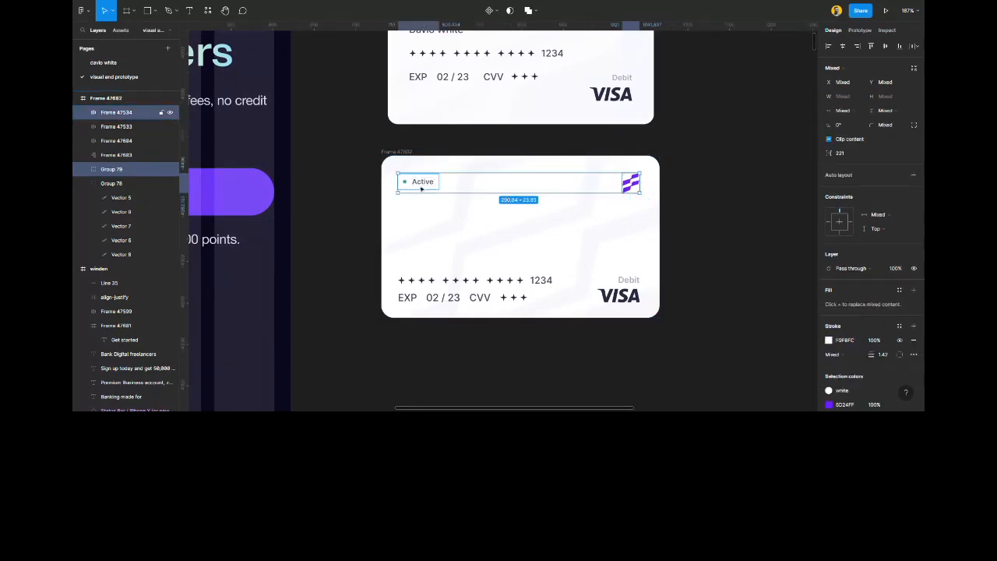
pyautogui.click(884, 46)
pyautogui.click(696, 195)
# Copy the cardholder name from the reference card and place it above the masked card number at X 20, Y 120.
pyautogui.scroll(1, 489, 85)
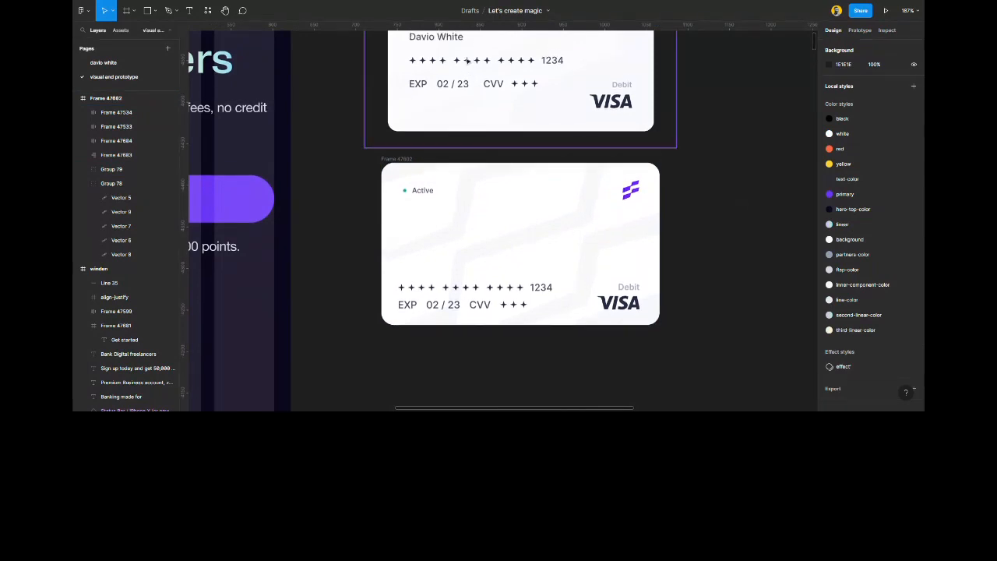
pyautogui.click(455, 43)
pyautogui.doubleClick(455, 39)
pyautogui.moveTo(455, 39); pyautogui.dragTo(442, 275)
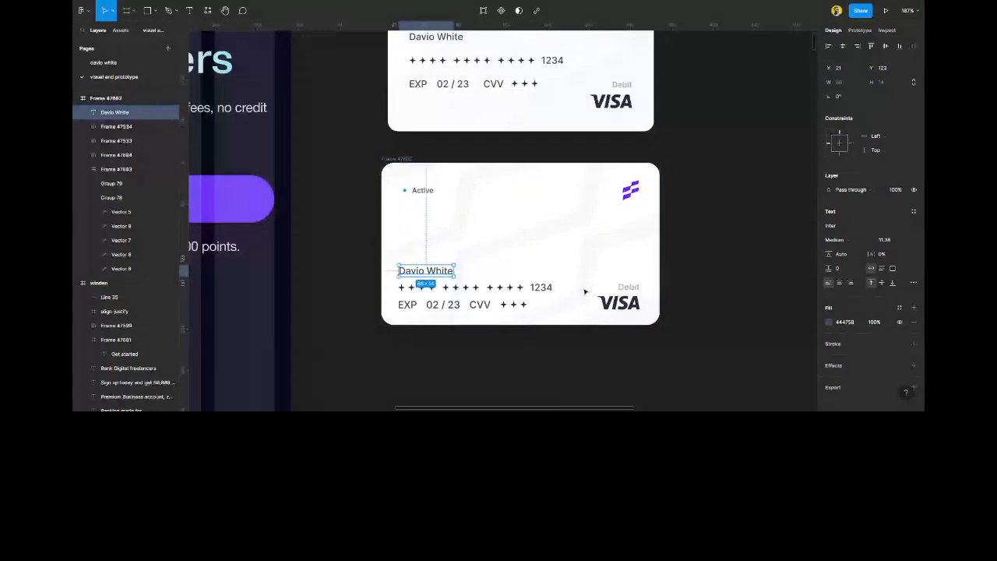
pyautogui.moveTo(442, 270); pyautogui.dragTo(441, 267)
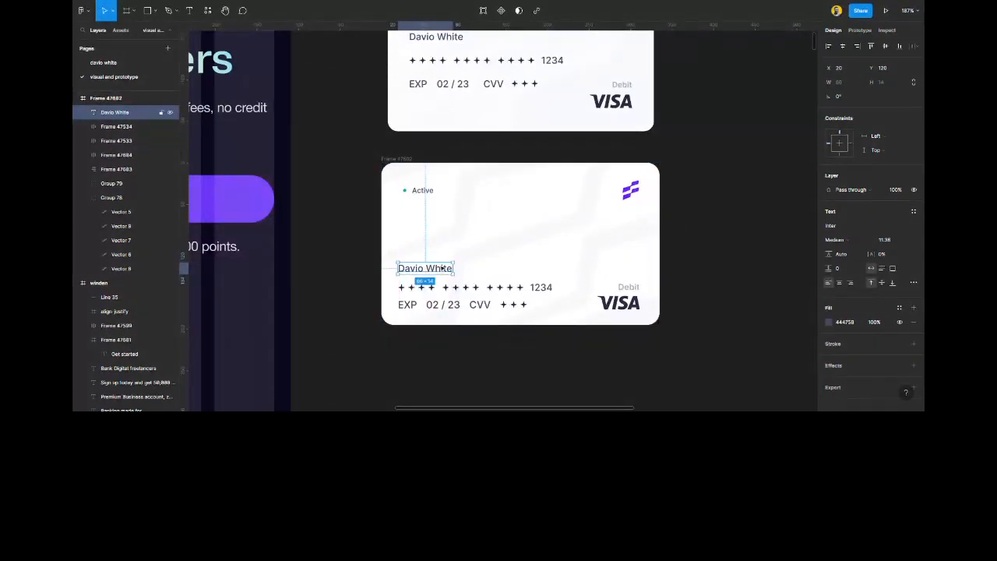
# Move the masked card number up to the card's middle and lower the cardholder name to Y 146 above the expiry row.
pyautogui.moveTo(546, 290); pyautogui.dragTo(545, 244)
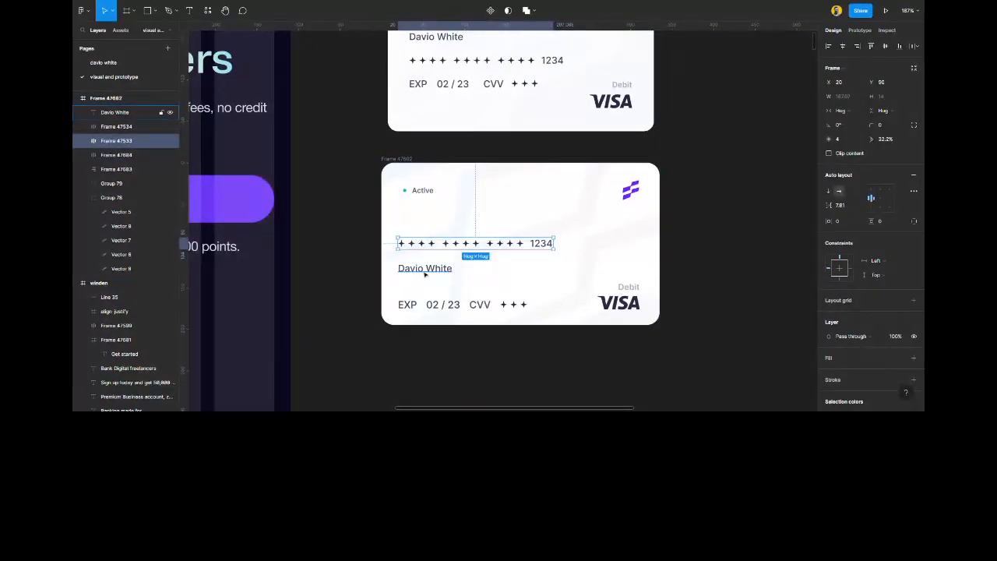
pyautogui.click(437, 268)
pyautogui.moveTo(438, 269); pyautogui.dragTo(438, 289)
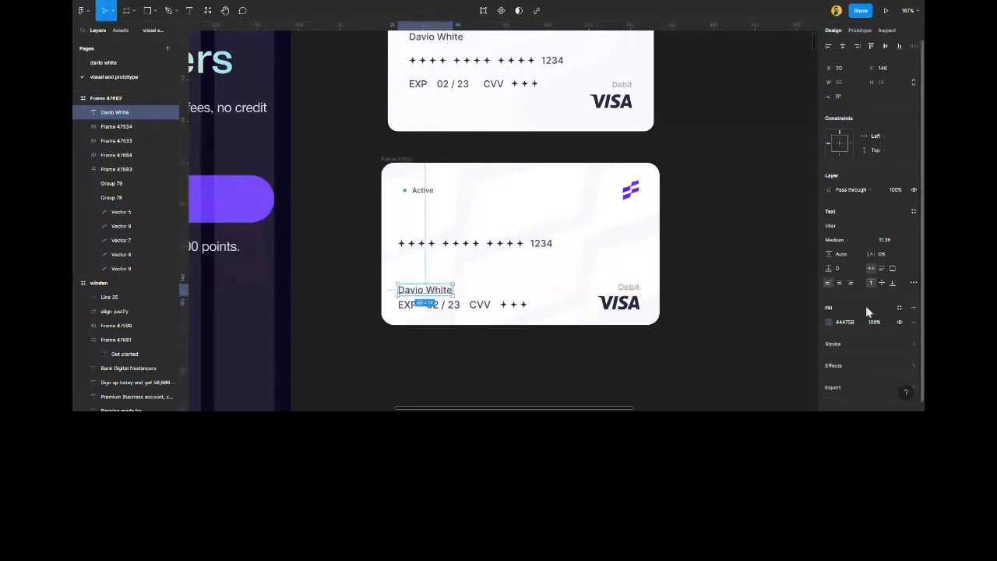
# Set the cardholder name to uppercase and its font weight to Bold.
pyautogui.click(913, 285)
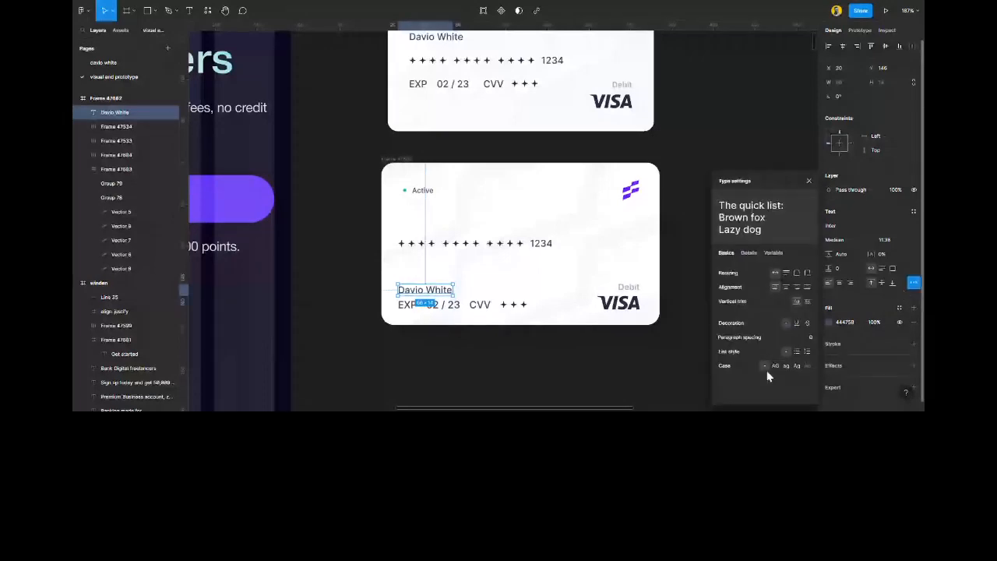
pyautogui.click(775, 365)
pyautogui.click(835, 239)
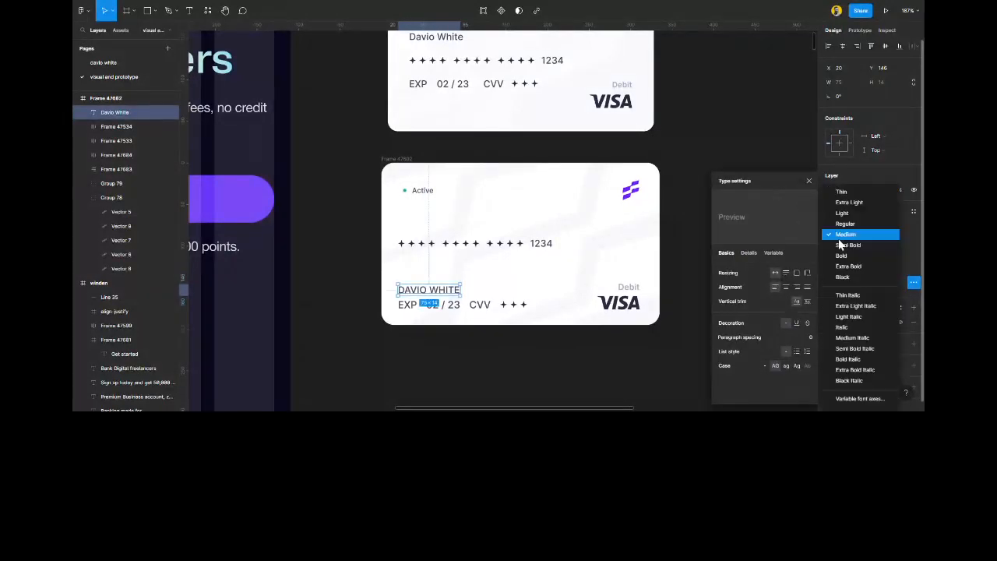
pyautogui.click(844, 254)
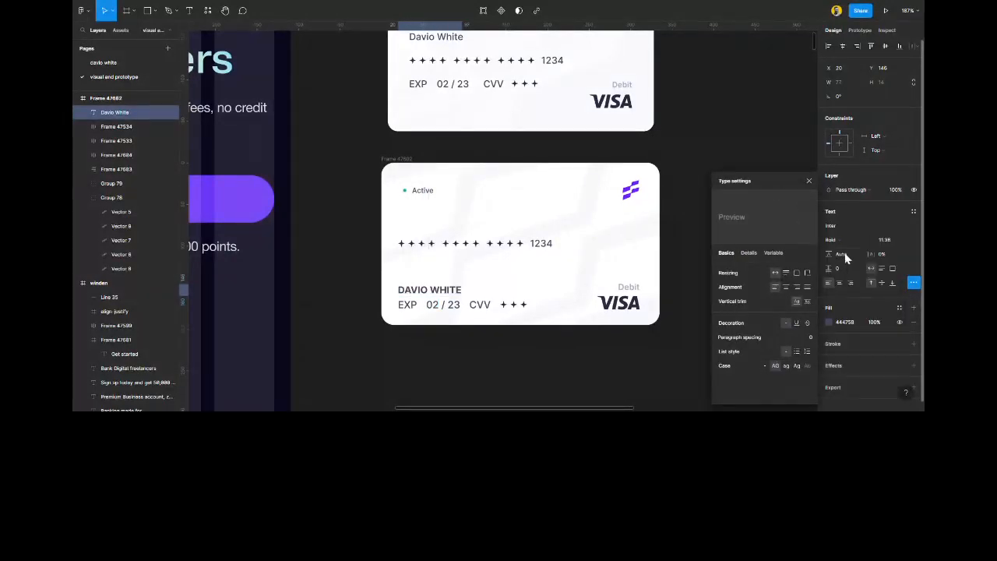
pyautogui.click(809, 182)
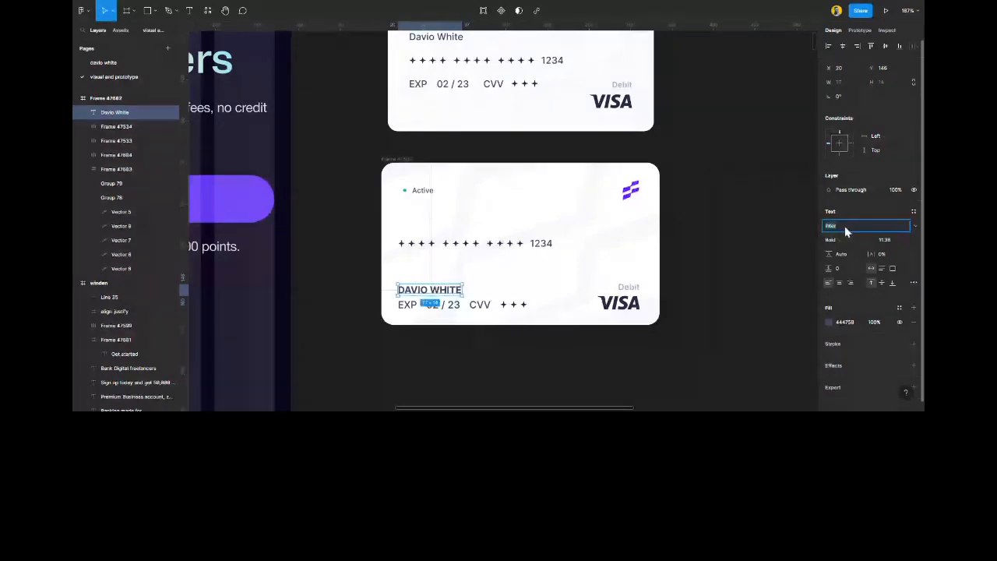
# Set the cardholder name's font to Mena Grotesk and lower the name slightly towards the expiry row.
pyautogui.press('Return')
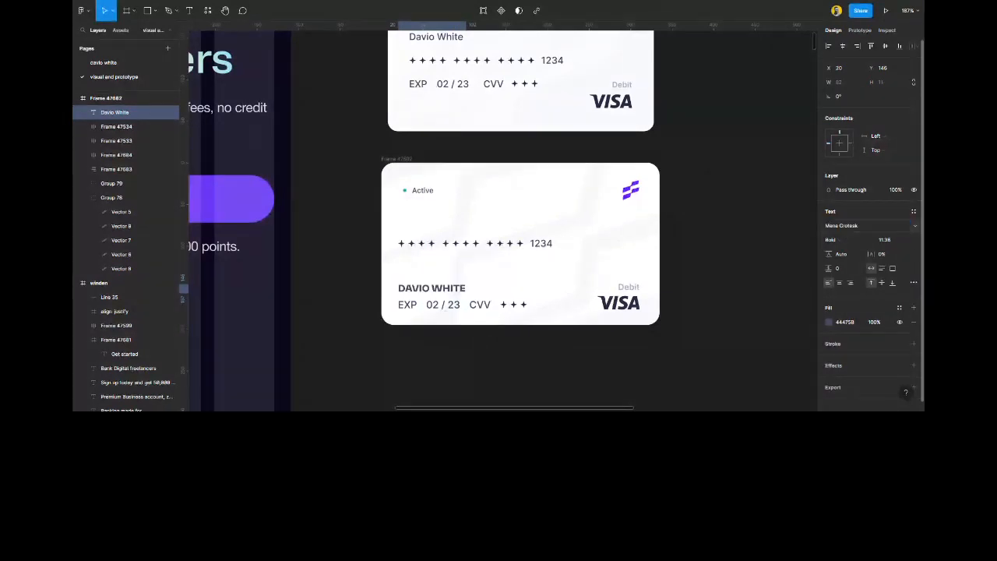
pyautogui.moveTo(434, 288); pyautogui.dragTo(440, 292)
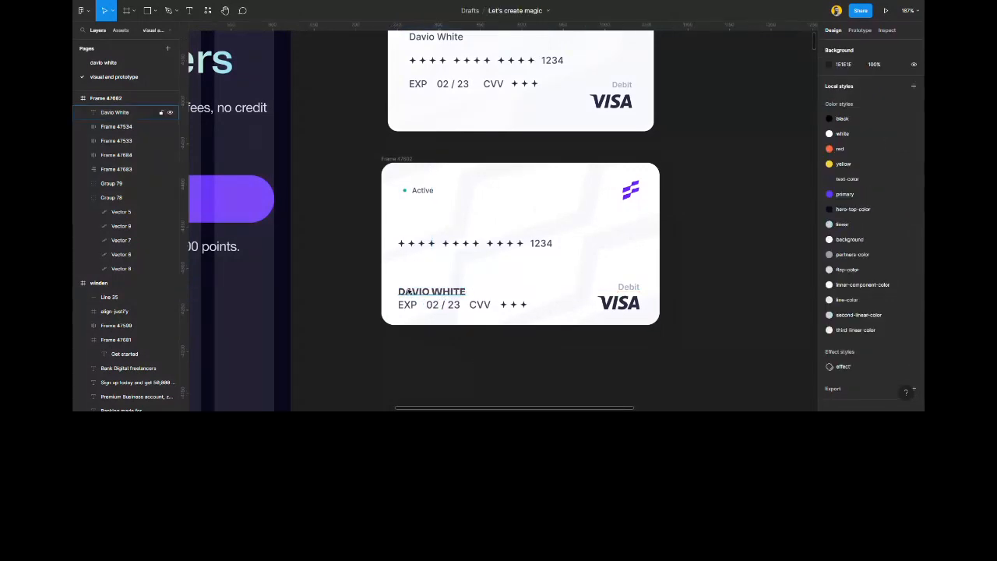
pyautogui.click(398, 161)
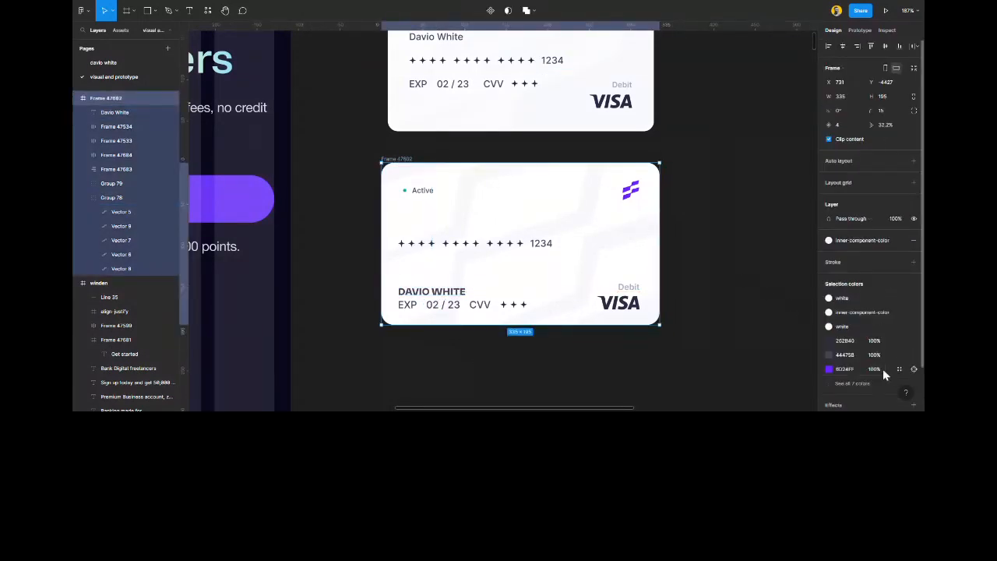
pyautogui.click(727, 374)
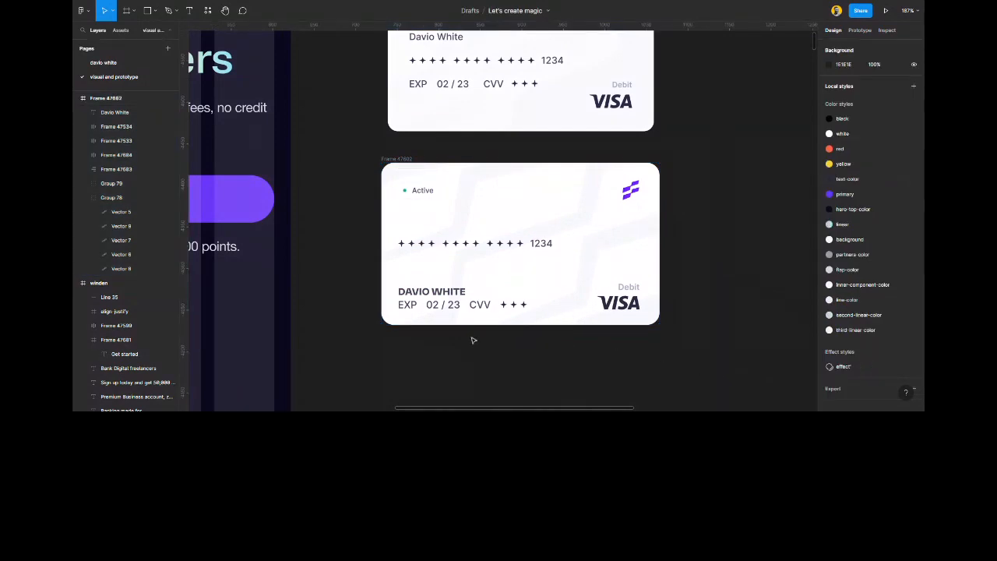
pyautogui.scroll(1, 472, 340)
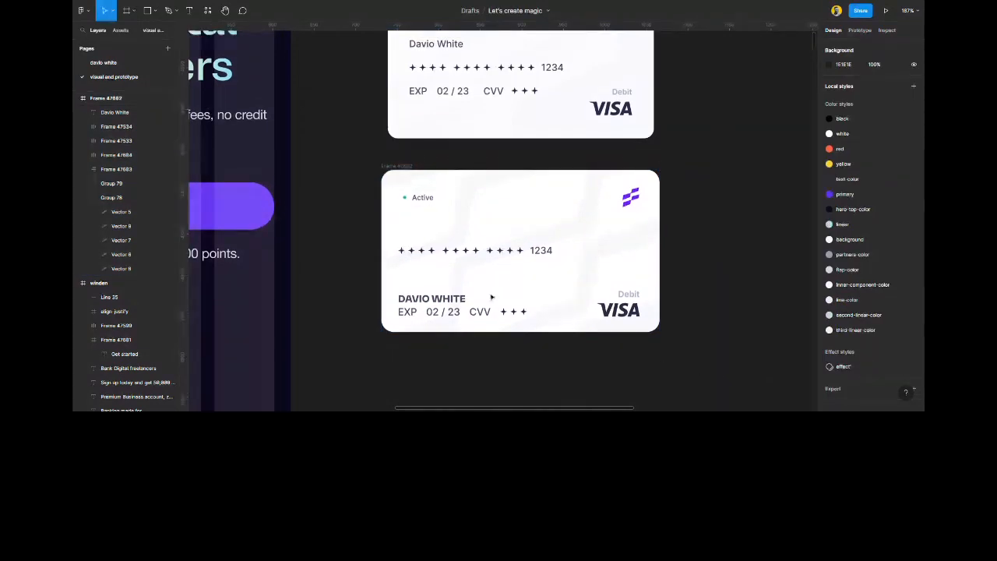
# Reshape Vector 7 by shifting its two upper inner points up and left, and send it behind the other background shapes.
pyautogui.doubleClick(515, 211)
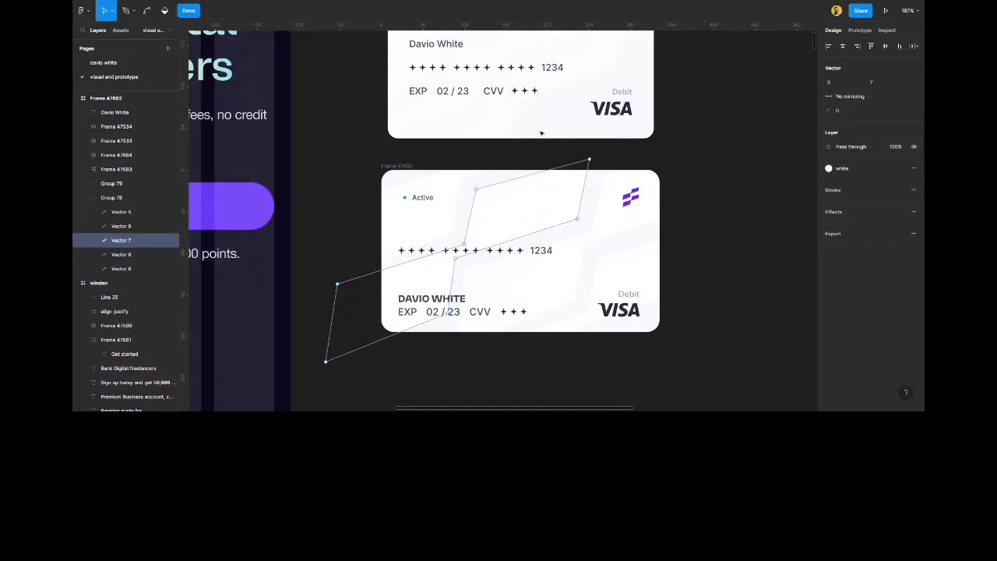
pyautogui.moveTo(509, 156); pyautogui.dragTo(405, 264)
pyautogui.moveTo(464, 249); pyautogui.dragTo(441, 221)
pyautogui.press('Escape')
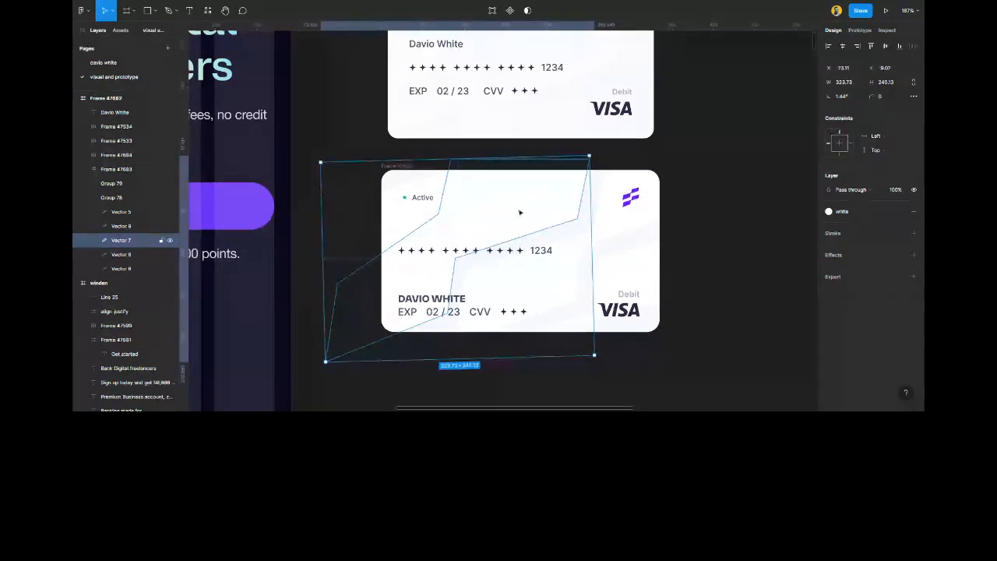
pyautogui.press('[')
pyautogui.click(703, 248)
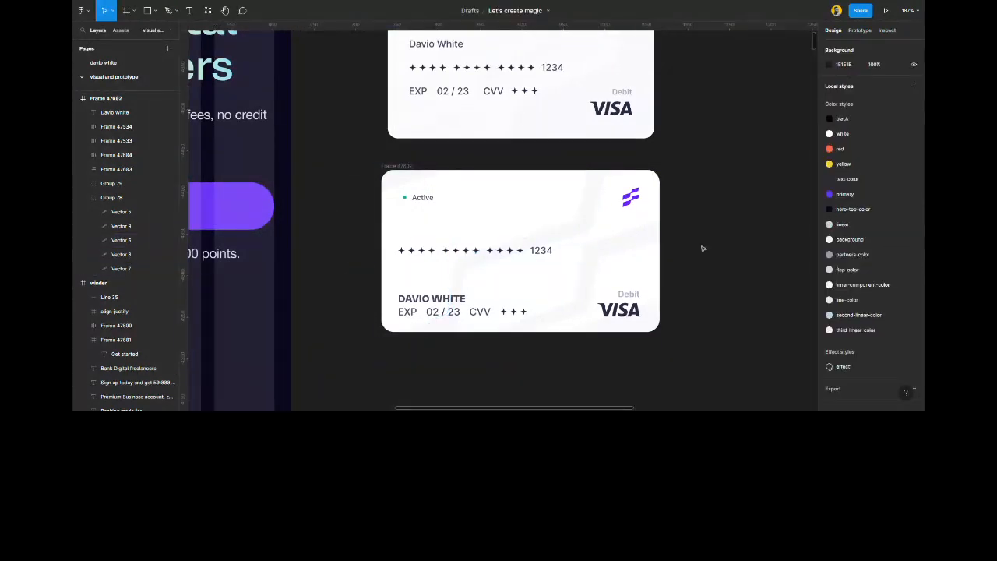
# Add a drop shadow to Vector 6 with an X offset of 10 and a Y offset of 14.
pyautogui.keyDown('ctrl'); pyautogui.click(471, 201); pyautogui.keyUp('ctrl')
pyautogui.click(438, 186)
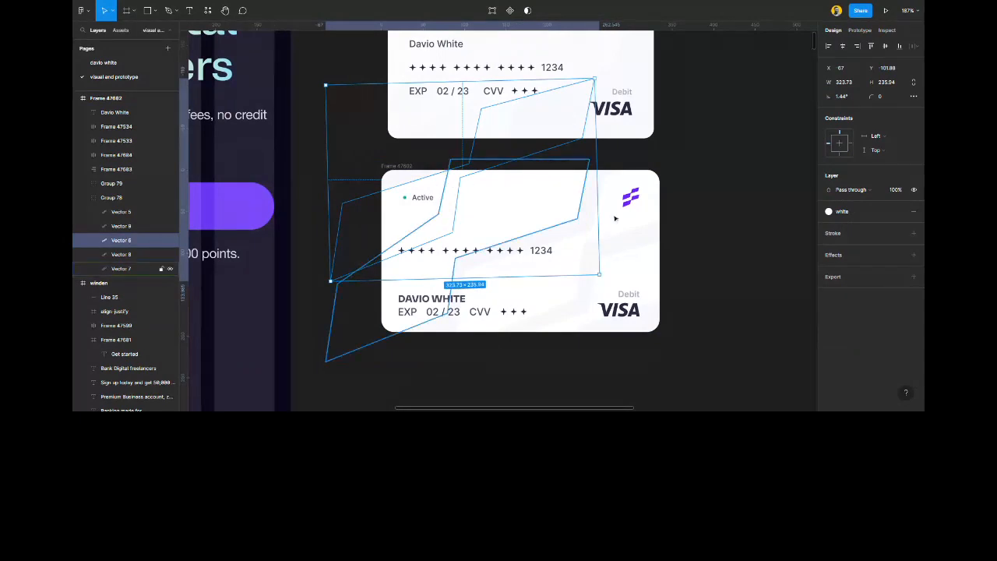
pyautogui.click(853, 256)
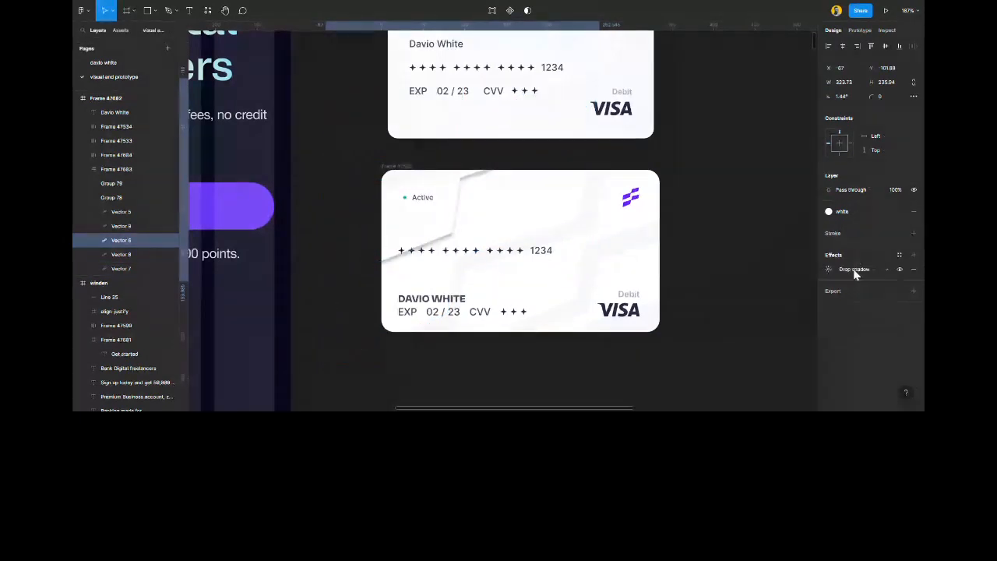
pyautogui.click(830, 270)
pyautogui.moveTo(722, 305)
pyautogui.mouseDown()
pyautogui.moveTo(734, 305)
pyautogui.moveTo(728, 290)
pyautogui.mouseUp()
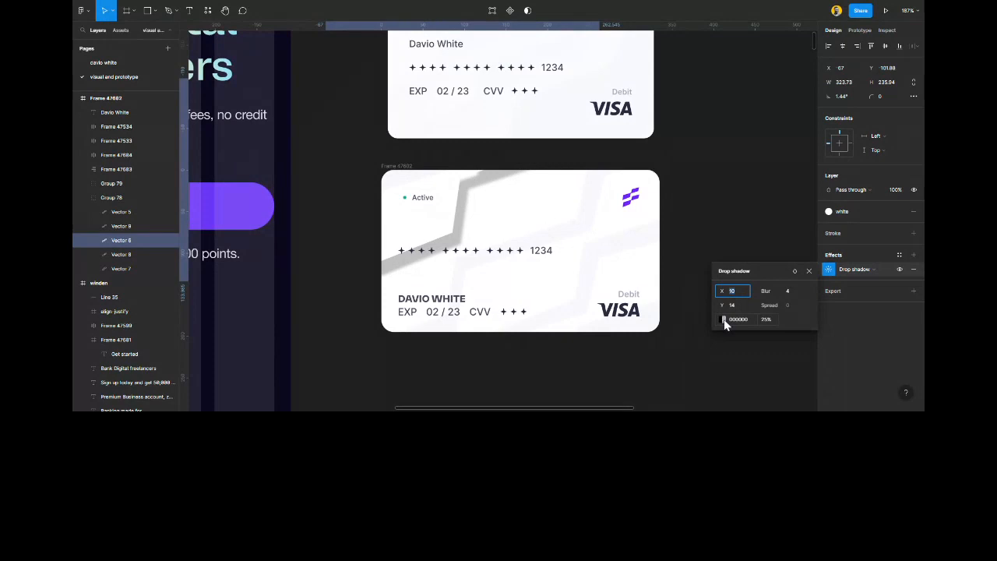
# Sample the card background for Vector 6's shadow colour and darken it to EAEBF0.
pyautogui.click(723, 319)
pyautogui.click(618, 315)
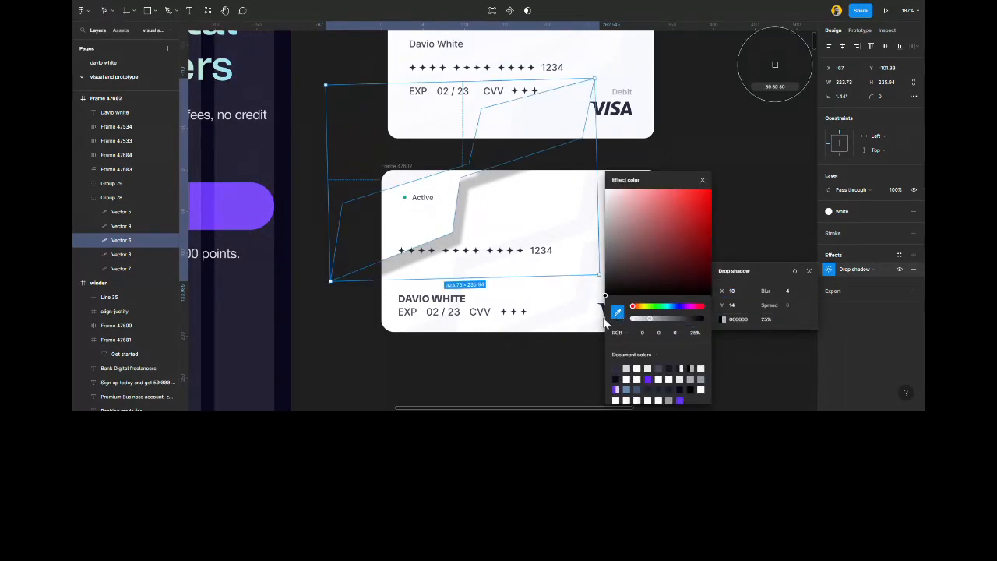
pyautogui.click(474, 255)
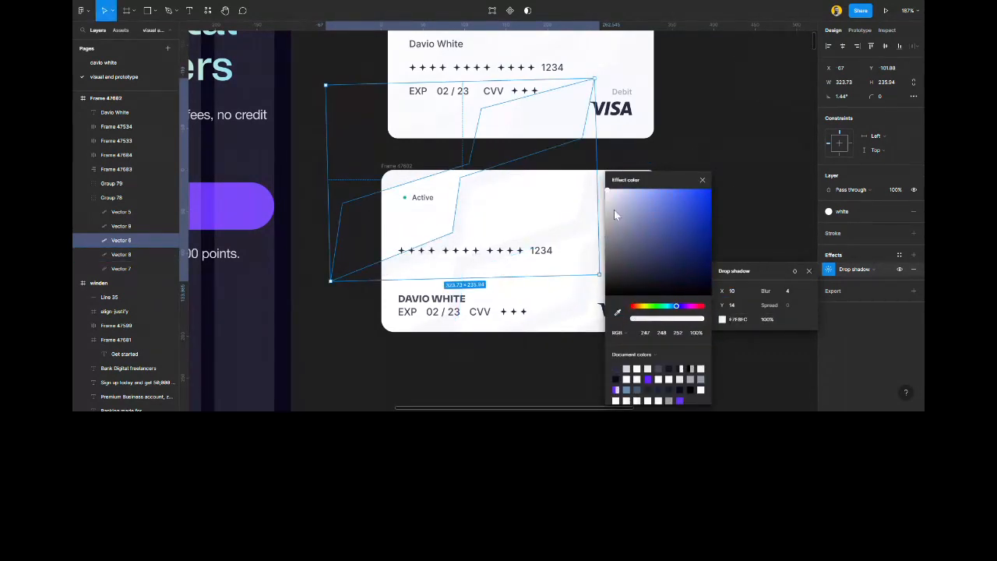
pyautogui.moveTo(608, 191); pyautogui.dragTo(607, 197)
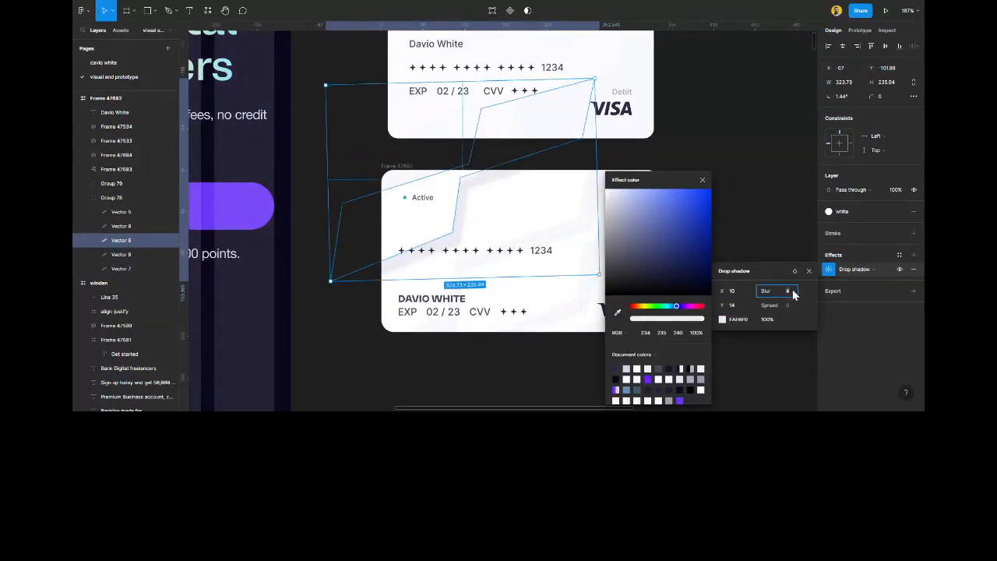
# Set the blur of Vector 6's drop shadow to 60 and reduce its colour opacity to 33%.
pyautogui.write('60')
pyautogui.press('Return')
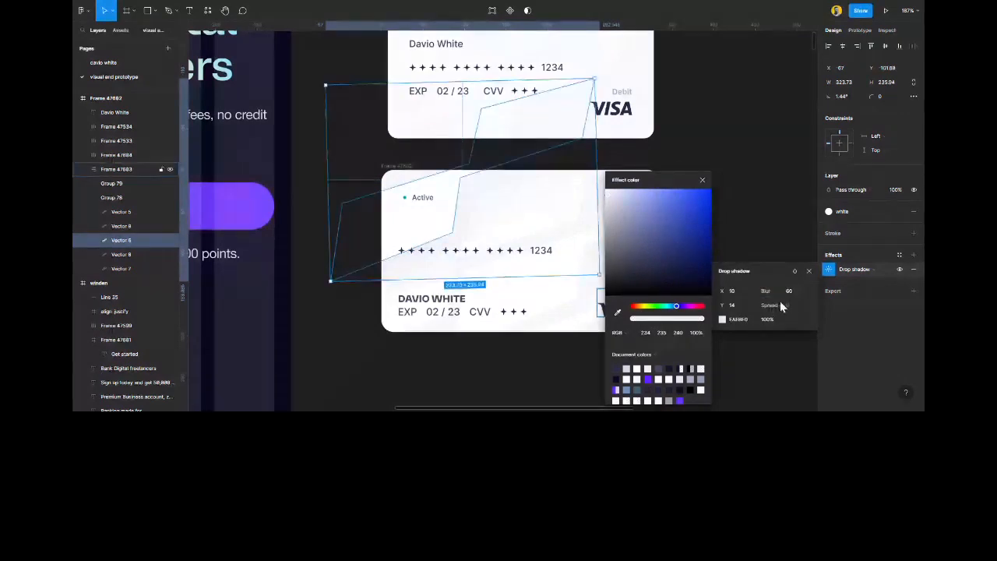
pyautogui.moveTo(705, 323); pyautogui.dragTo(653, 322)
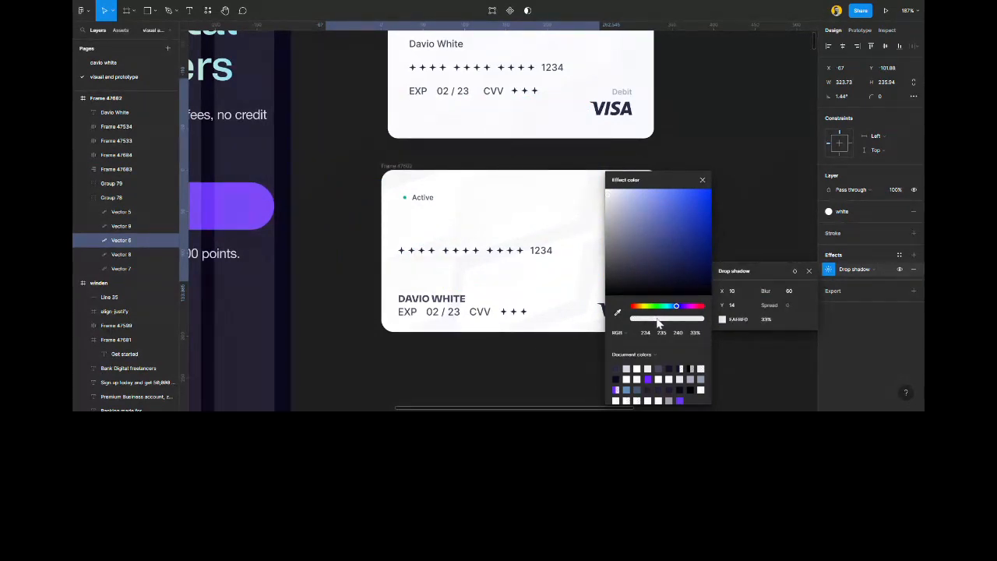
pyautogui.click(702, 180)
pyautogui.click(741, 186)
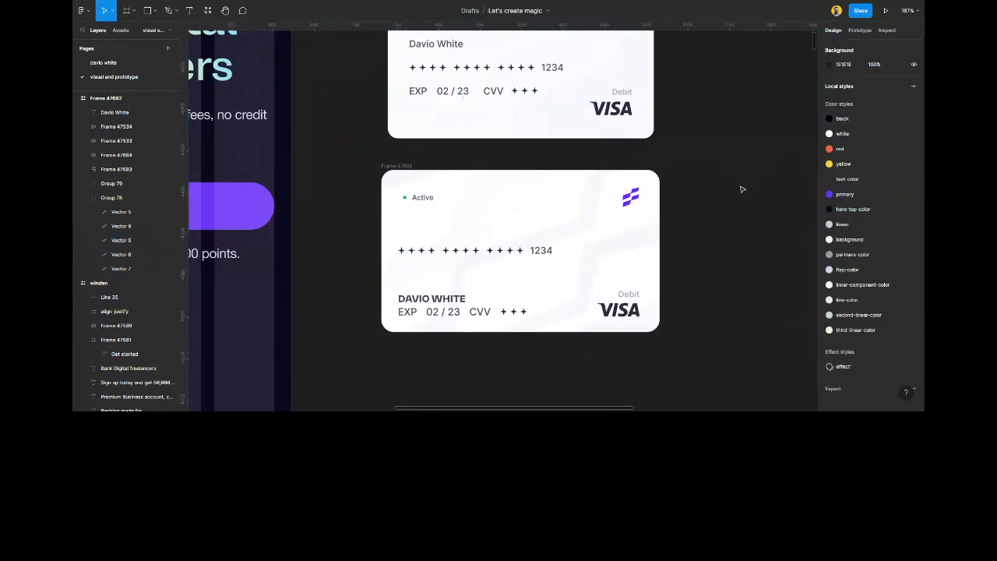
# Round the lower inner corner point of Vector 6, just above the masked card number.
pyautogui.keyDown('ctrl'); pyautogui.click(449, 227); pyautogui.keyUp('ctrl')
pyautogui.doubleClick(449, 227)
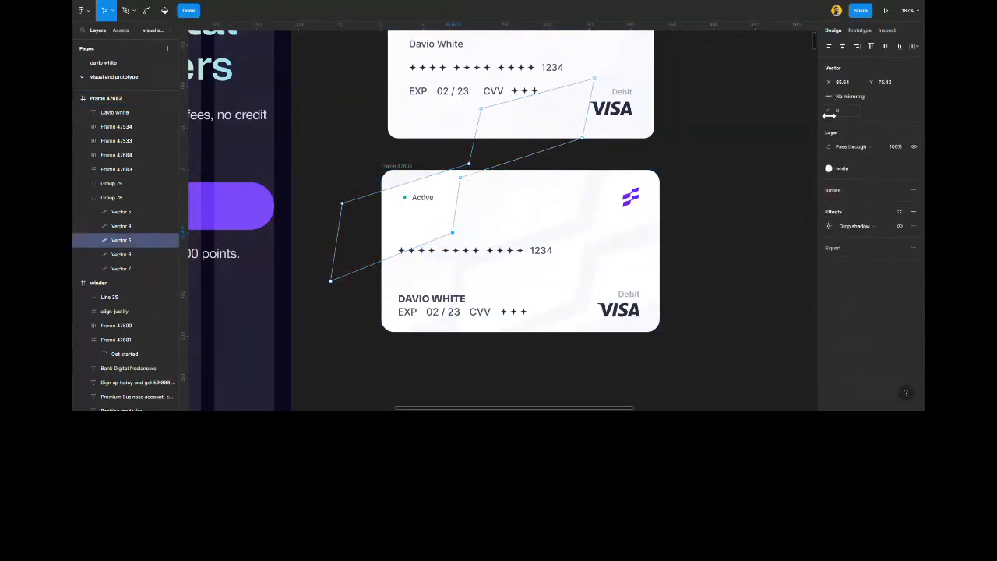
pyautogui.moveTo(828, 111); pyautogui.dragTo(838, 138)
pyautogui.click(719, 253)
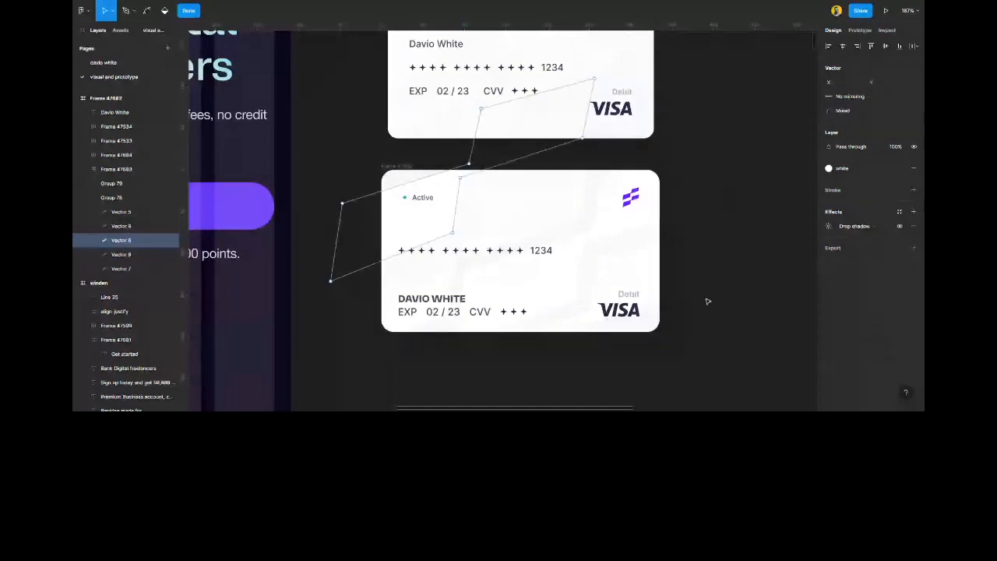
pyautogui.press('Escape')
pyautogui.press('Escape')
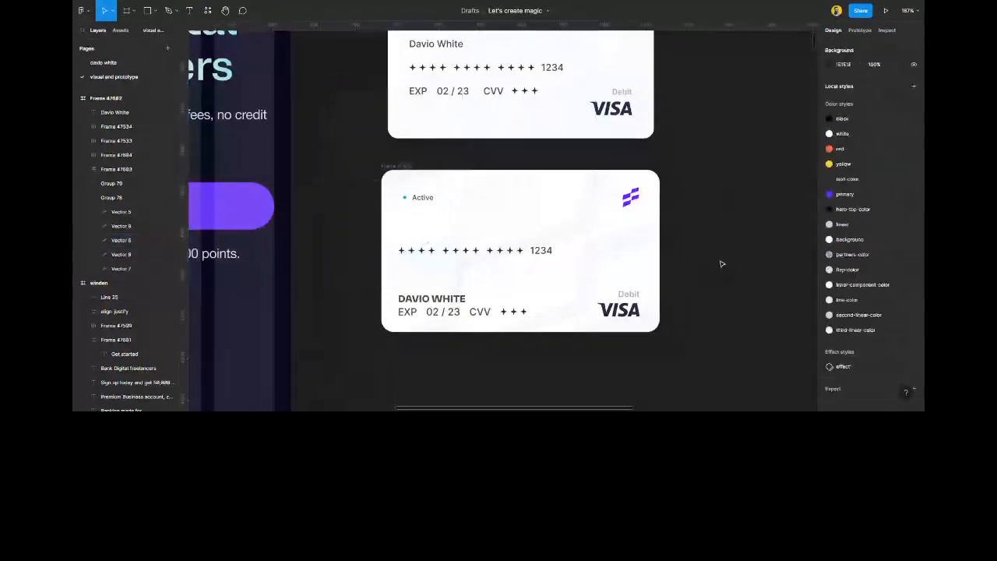
# Move Vector 6's upper inner point left to straighten the shape's upper edge.
pyautogui.doubleClick(473, 148)
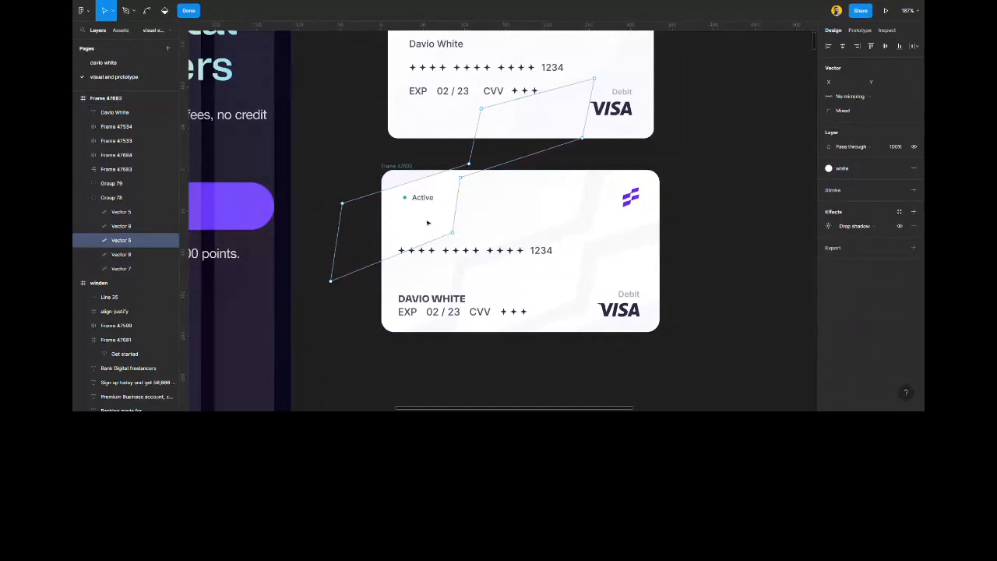
pyautogui.click(468, 163)
pyautogui.moveTo(471, 166); pyautogui.dragTo(394, 173)
pyautogui.press('Escape')
pyautogui.click(714, 259)
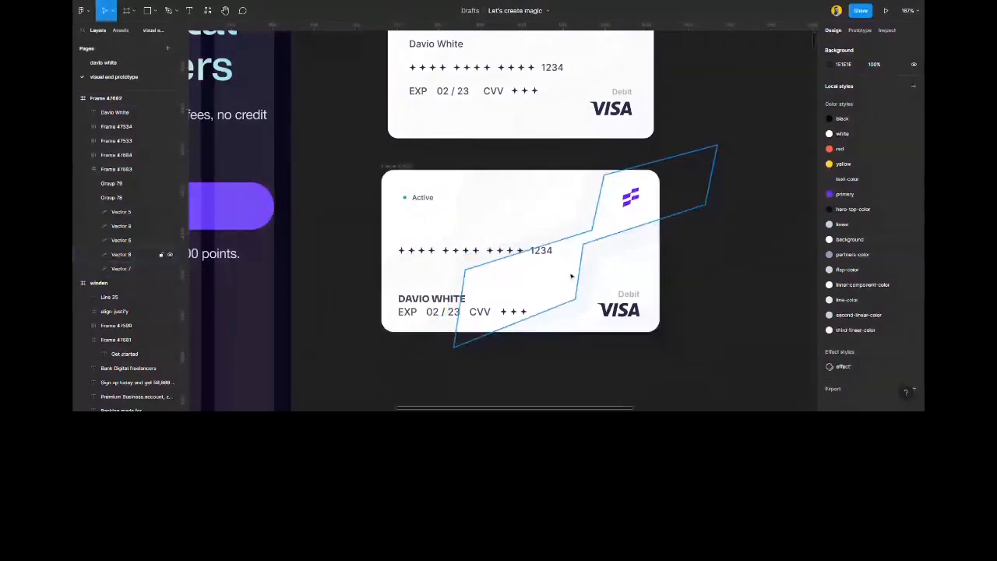
pyautogui.click(571, 275)
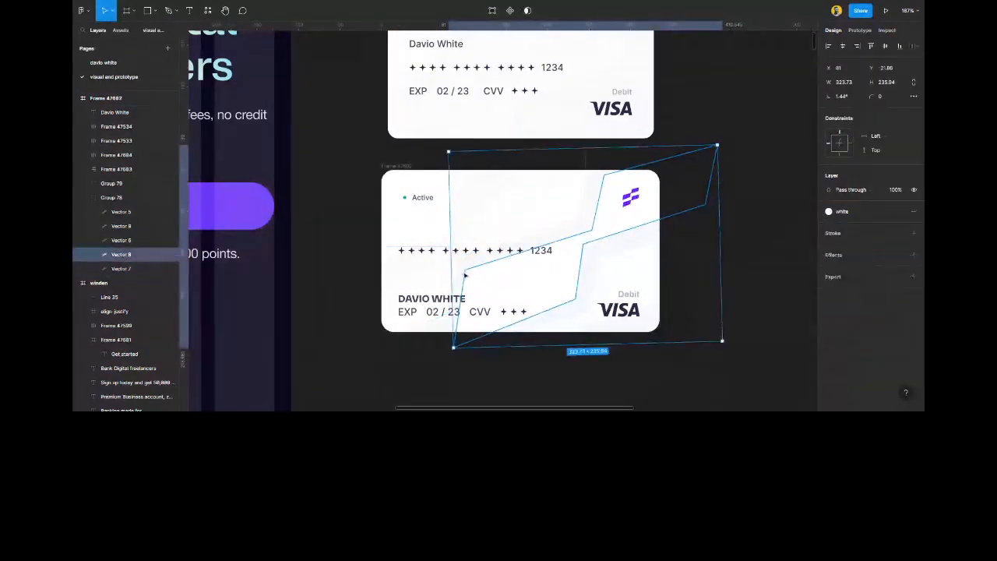
pyautogui.moveTo(452, 275); pyautogui.dragTo(362, 293)
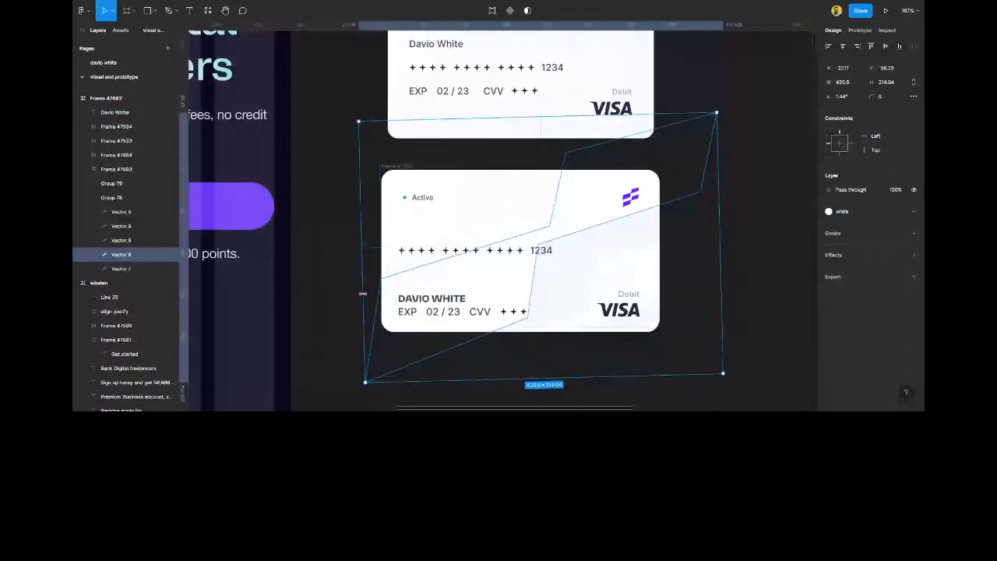
pyautogui.hotkey('ctrl', 'z')
# Reshape Vector 8 by moving its upper and left edge points outwards, and send it behind Vector 7.
pyautogui.doubleClick(588, 231)
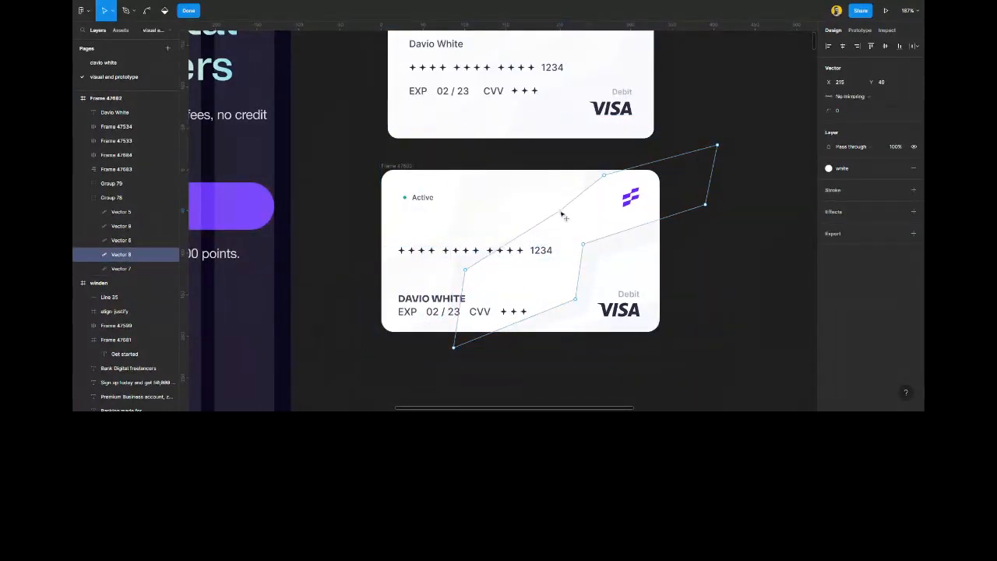
pyautogui.moveTo(603, 175); pyautogui.dragTo(583, 156)
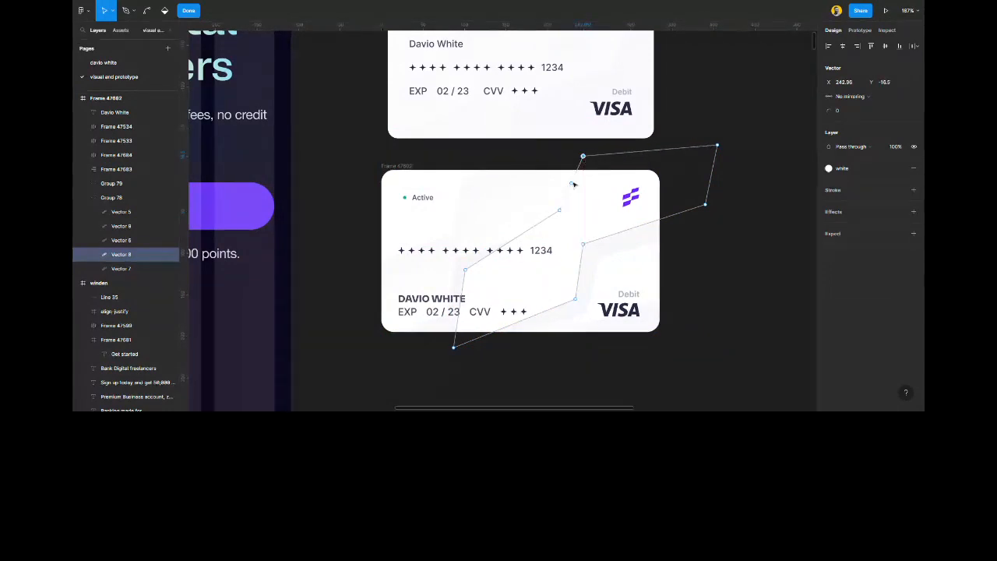
pyautogui.moveTo(465, 270); pyautogui.dragTo(445, 252)
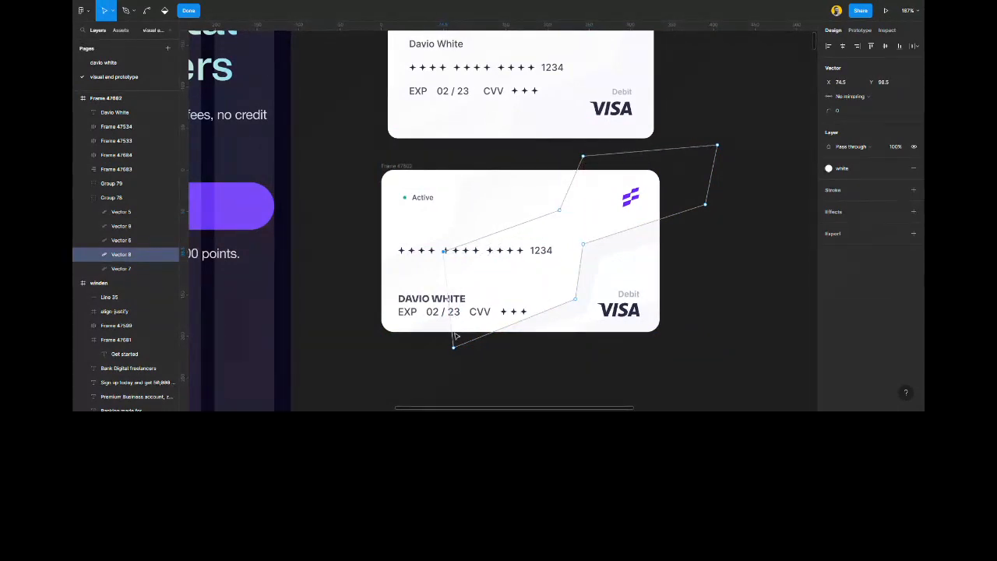
pyautogui.moveTo(450, 302); pyautogui.dragTo(383, 340)
pyautogui.press('Escape')
pyautogui.hotkey('ctrl', '[')
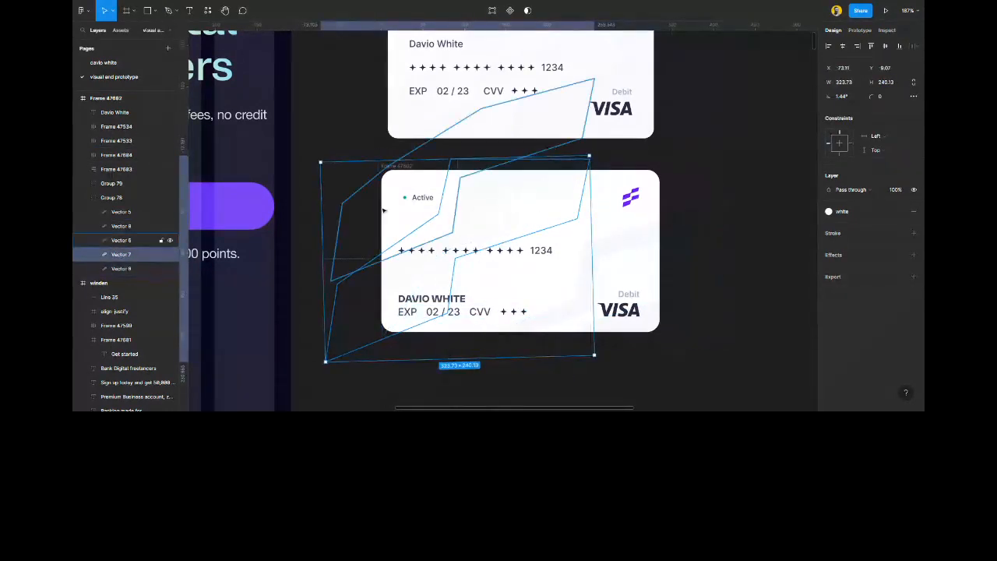
pyautogui.click(356, 151)
# Save Vector 6's drop shadow as a new effect style named "effects".
pyautogui.click(450, 229)
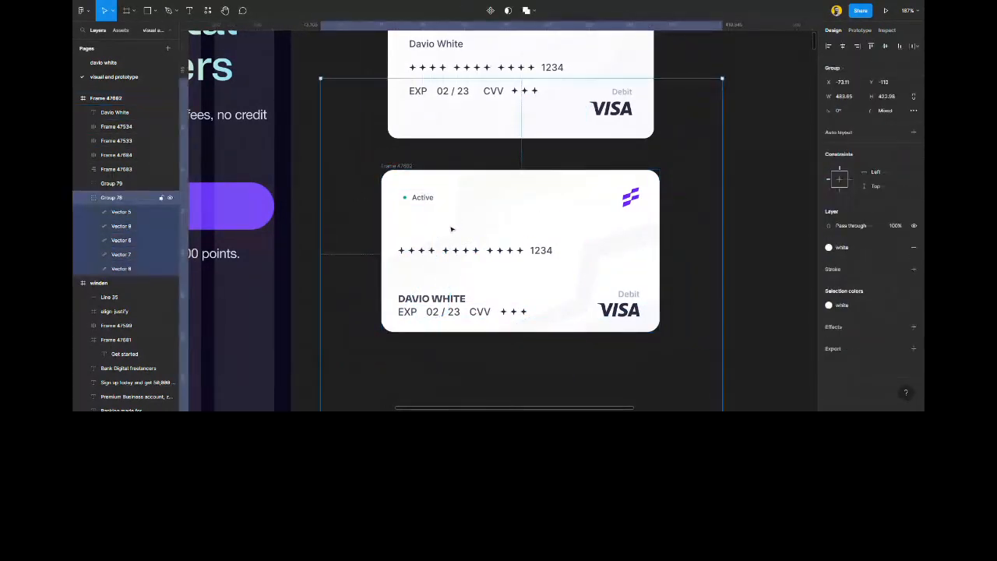
pyautogui.doubleClick(451, 229)
pyautogui.click(897, 256)
pyautogui.click(911, 271)
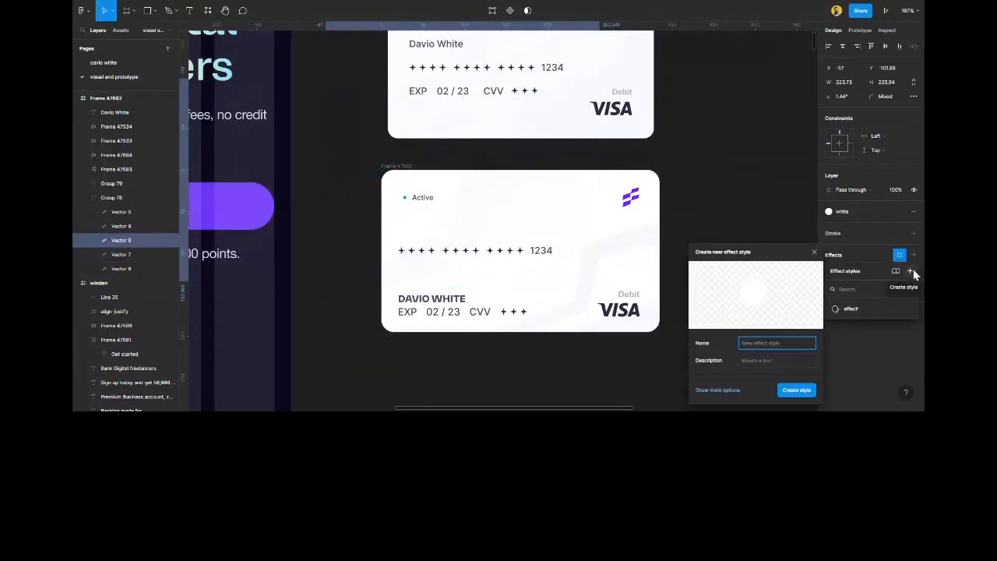
pyautogui.write('effects')
pyautogui.press('Return')
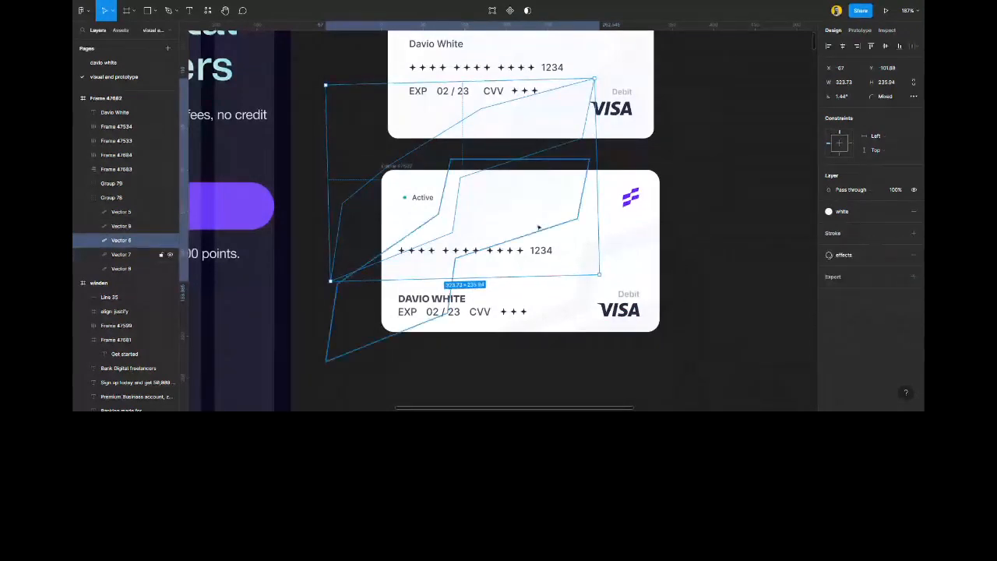
# Apply the "effects" style to Vector 7.
pyautogui.click(571, 216)
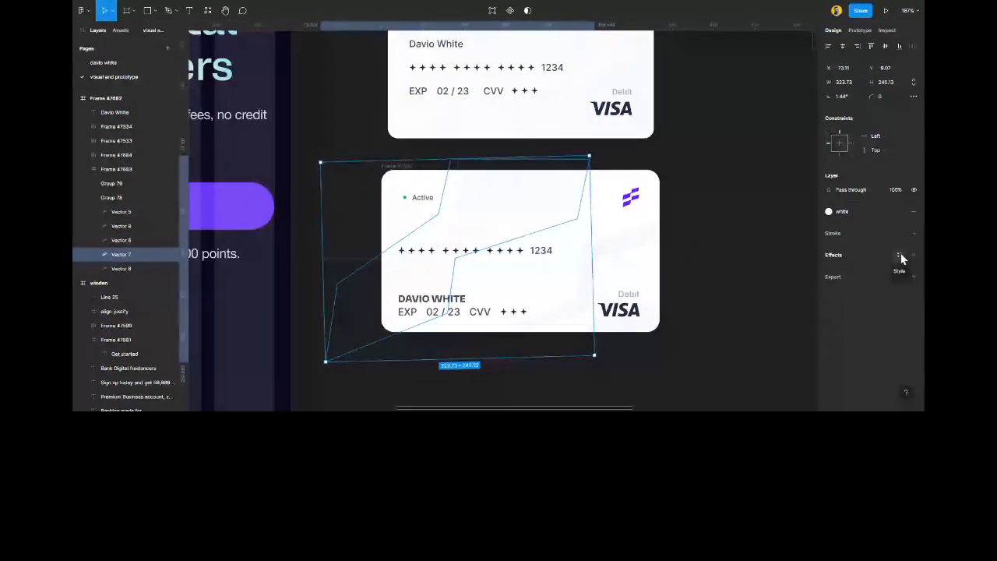
pyautogui.click(901, 259)
pyautogui.click(852, 322)
pyautogui.click(716, 344)
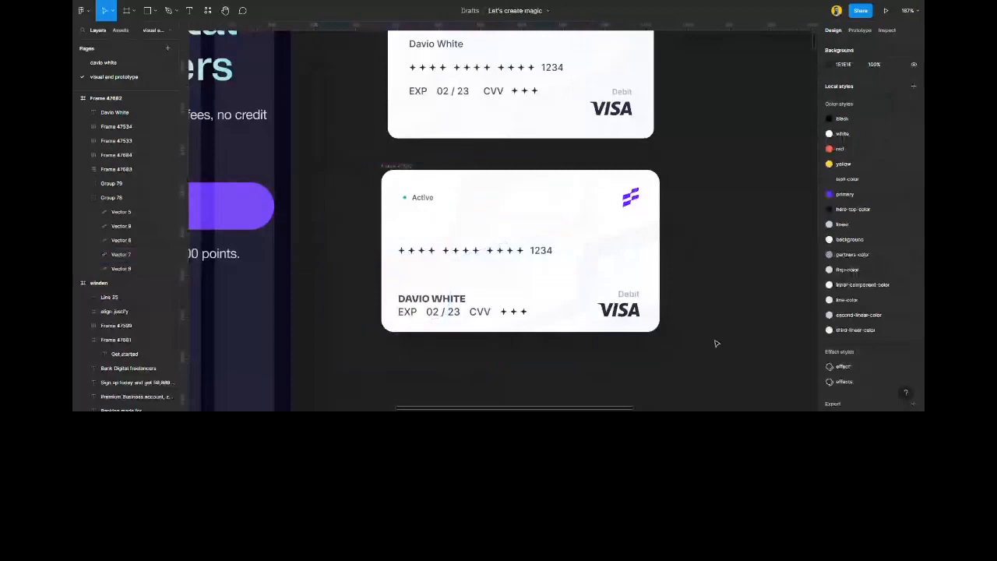
# Round Vector 7's lower right corner point, at X 235.96, Y 58.72, with a radius of 15.
pyautogui.doubleClick(591, 213)
pyautogui.click(577, 218)
pyautogui.click(841, 111)
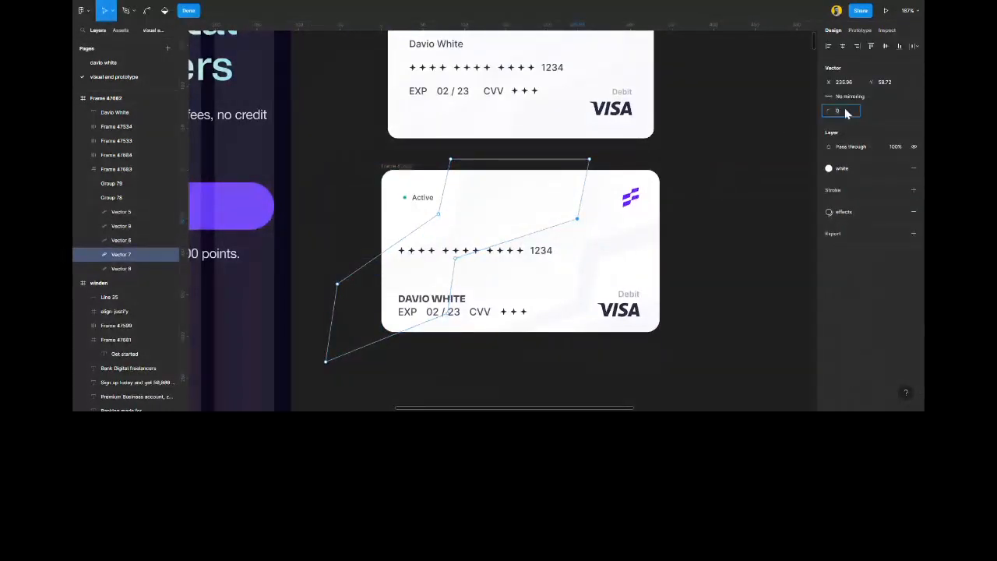
pyautogui.write('15')
pyautogui.press('Return')
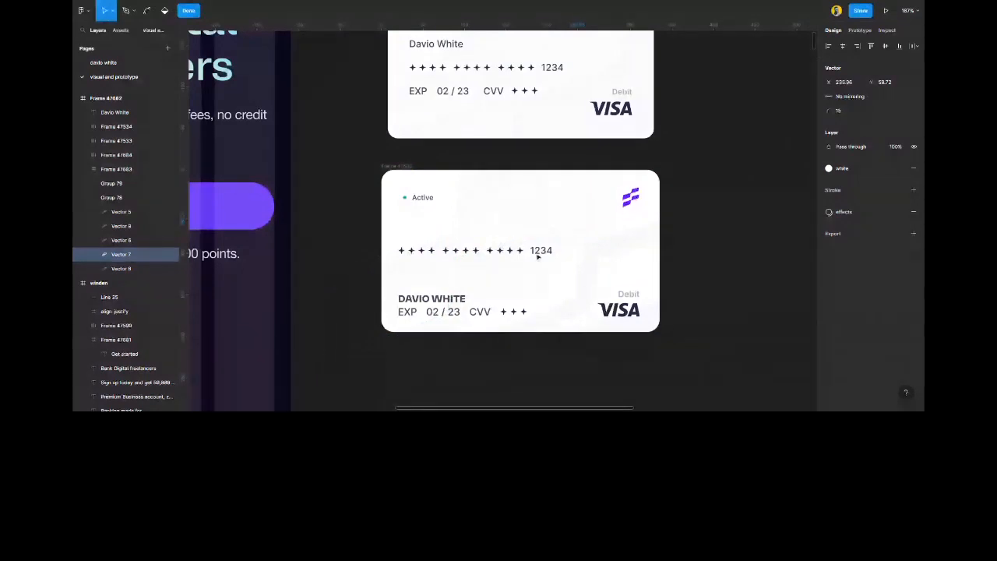
# Round the two corner points on the short inner edge of Vector 7's lower side with a radius of 15.
pyautogui.moveTo(481, 239); pyautogui.dragTo(437, 326)
pyautogui.click(849, 111)
pyautogui.write('15')
pyautogui.press('Return')
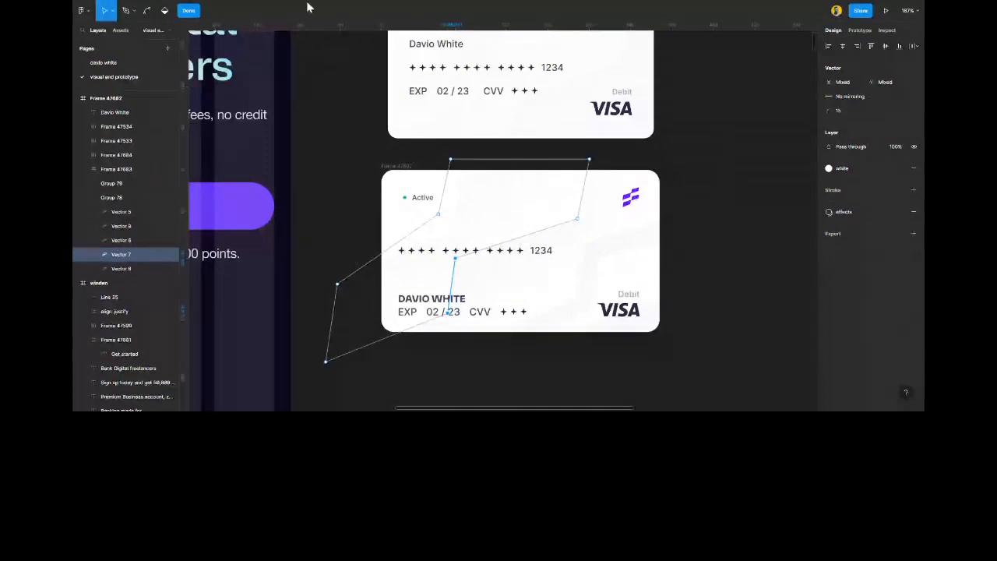
pyautogui.click(192, 12)
pyautogui.click(345, 145)
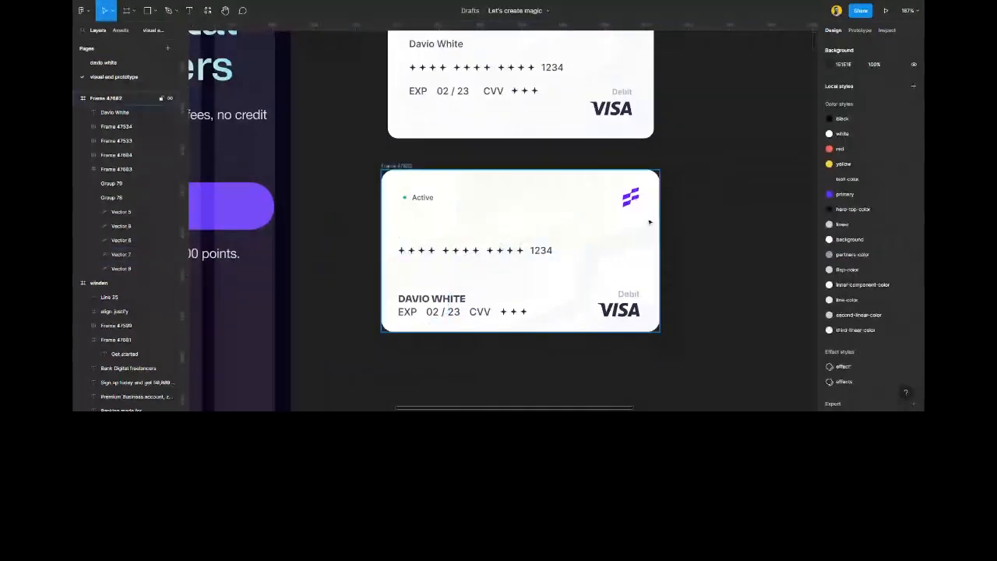
# Reshape Vector 9's upper outline by moving its inner corner point to about X 228, Y 66 and pulling the upper edge's midpoint upwards.
pyautogui.scroll(1, 550, 371)
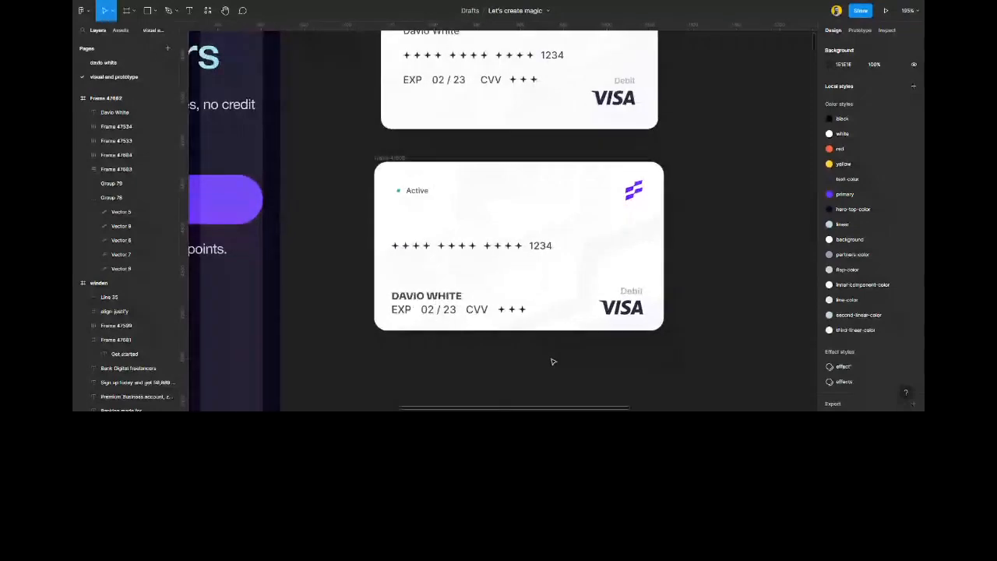
pyautogui.scroll(1, 556, 354)
pyautogui.click(569, 273)
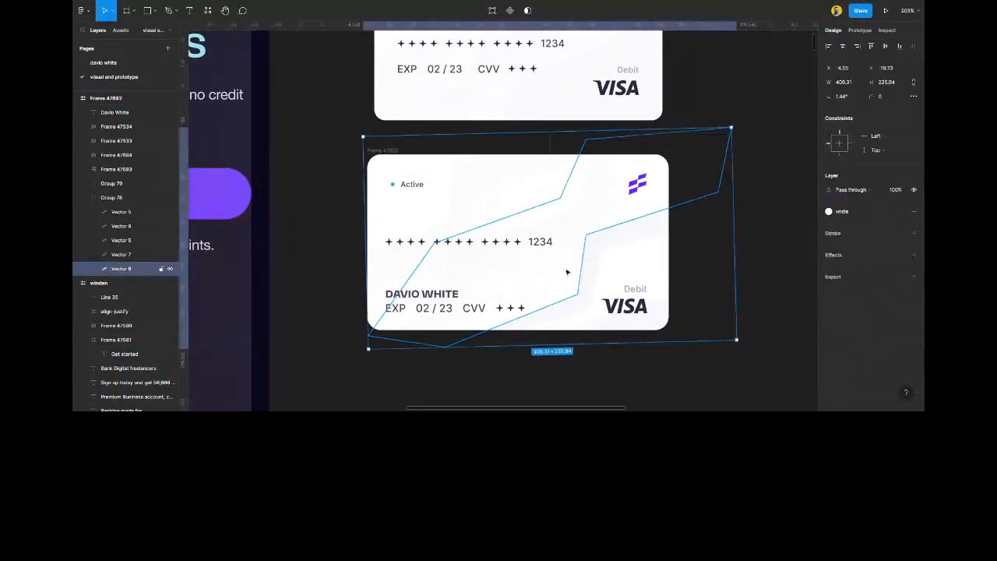
pyautogui.click(612, 267)
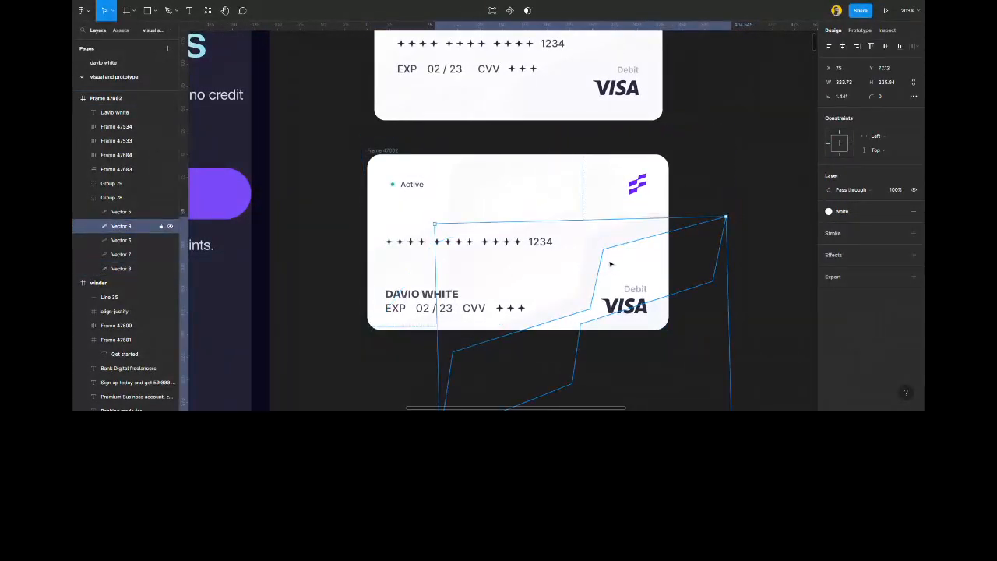
pyautogui.doubleClick(611, 265)
pyautogui.moveTo(602, 250); pyautogui.dragTo(571, 214)
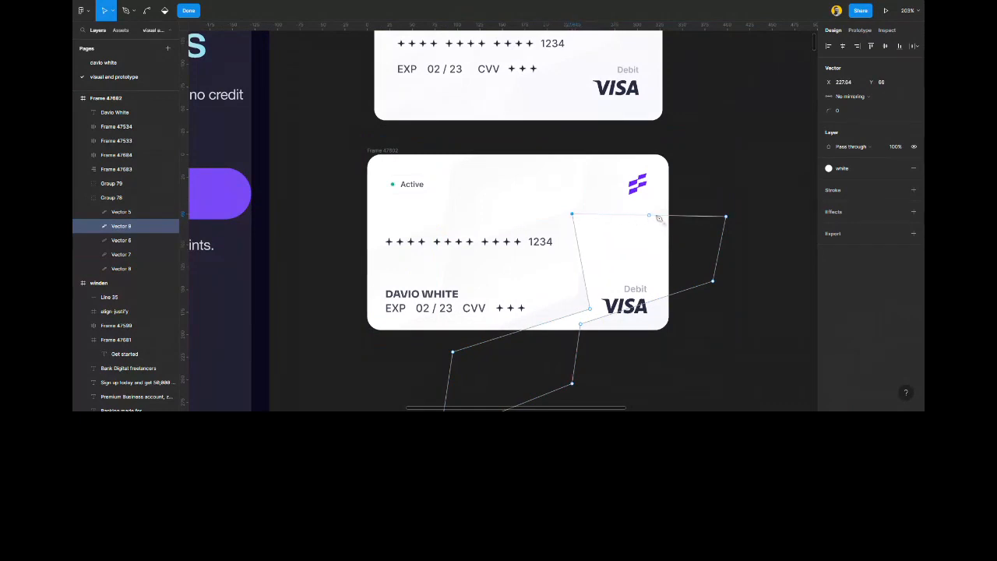
pyautogui.moveTo(649, 215); pyautogui.dragTo(654, 192)
# Spread Vector 9's left and lower points along the card's lower edge to form a broad shape, and send it behind the other vectors.
pyautogui.moveTo(589, 309); pyautogui.dragTo(451, 326)
pyautogui.moveTo(580, 324); pyautogui.dragTo(664, 341)
pyautogui.moveTo(573, 384); pyautogui.dragTo(540, 337)
pyautogui.scroll(-2, 535, 339)
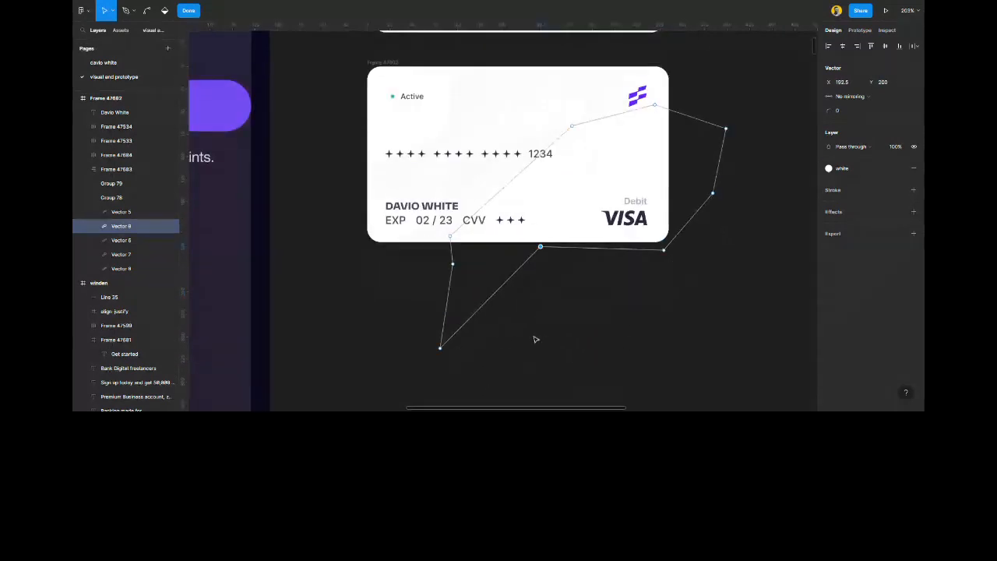
pyautogui.moveTo(440, 344); pyautogui.dragTo(473, 253)
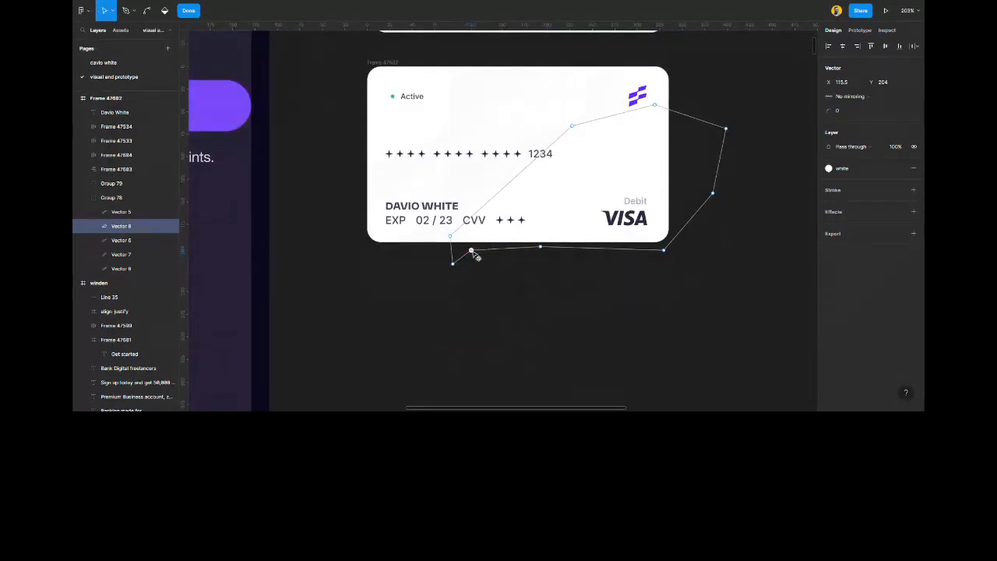
pyautogui.scroll(2, 553, 292)
pyautogui.press('Escape')
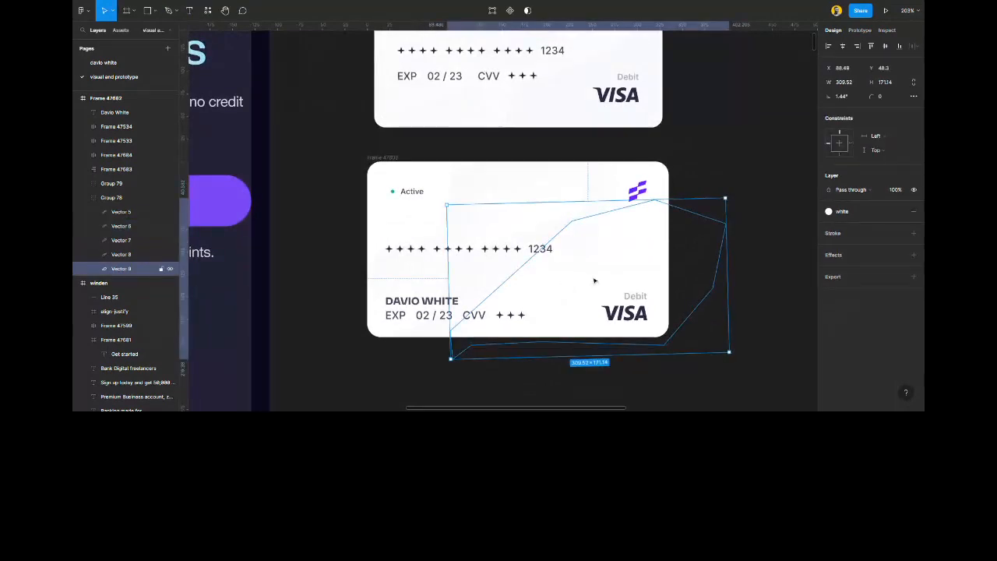
# Select the Vector 8 background shape in the lower card and apply the saved "effects" effect style to it.
pyautogui.click(580, 248)
pyautogui.click(580, 248)
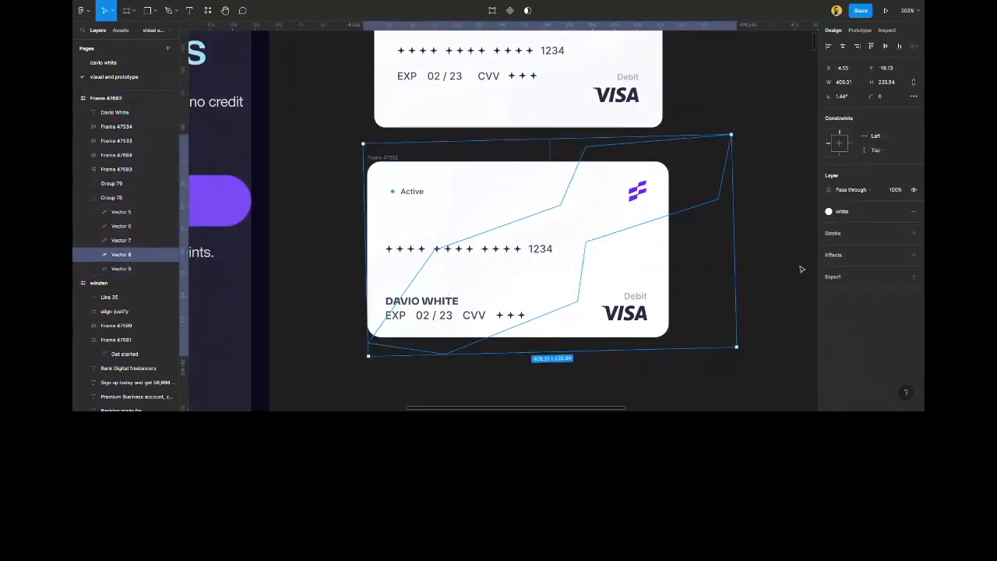
pyautogui.click(901, 256)
pyautogui.click(857, 321)
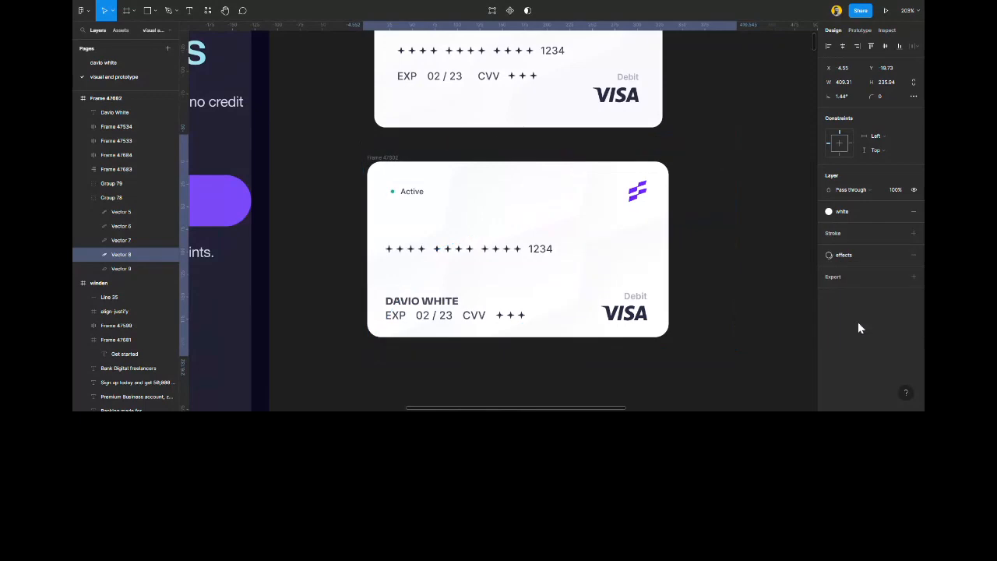
# Set a corner radius of 10 on the two lower inner anchor points of Vector 8 and finish editing the shape.
pyautogui.doubleClick(606, 219)
pyautogui.moveTo(605, 217); pyautogui.dragTo(571, 314)
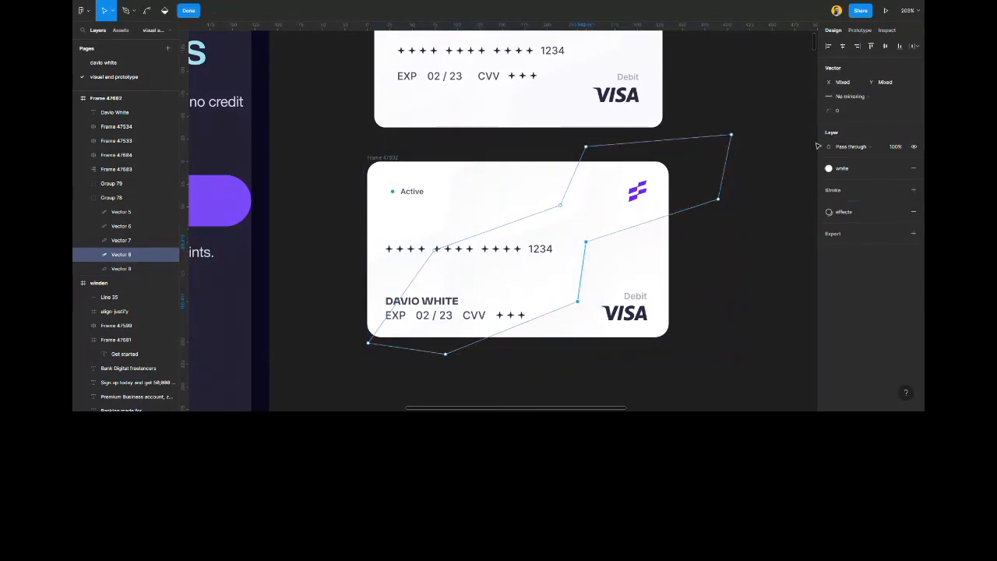
pyautogui.click(852, 113)
pyautogui.write('10')
pyautogui.press('Return')
pyautogui.click(738, 249)
pyautogui.press('Escape')
pyautogui.press('Escape')
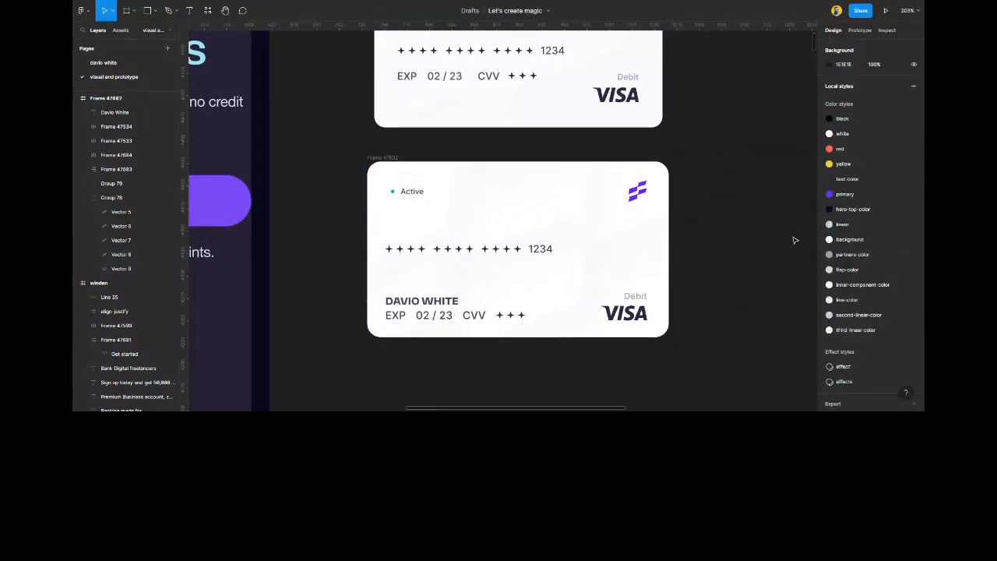
# Reshape Vector 7's right edge by moving its middle anchor point inward and its top corner point outward.
pyautogui.scroll(-6, 710, 254)
pyautogui.scroll(-1, 706, 256)
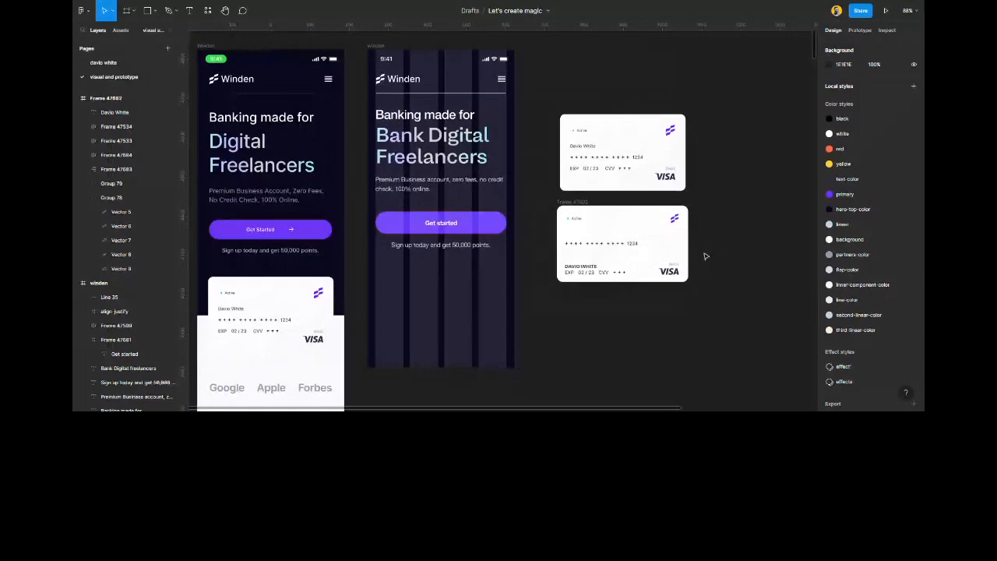
pyautogui.scroll(2, 631, 256)
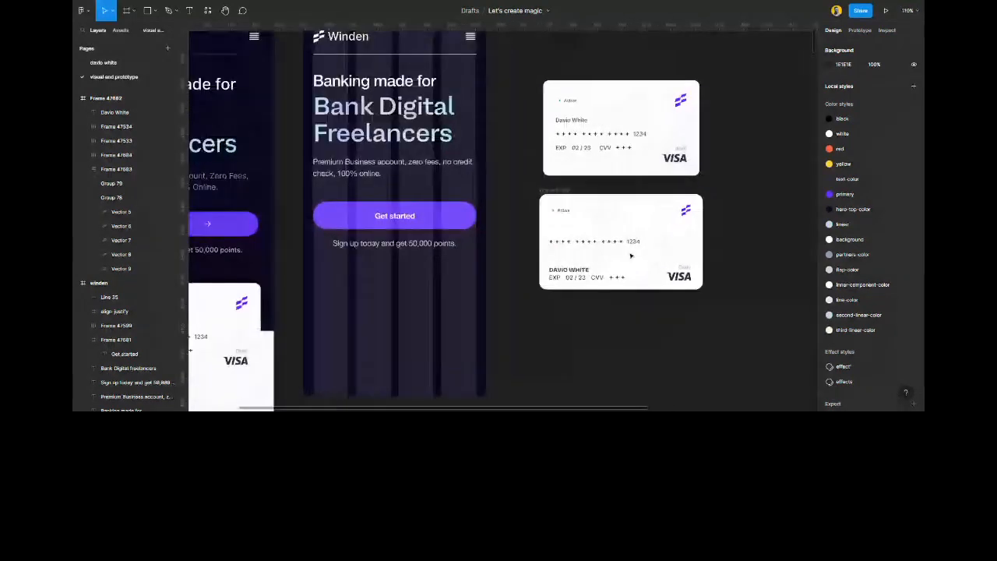
pyautogui.scroll(4, 630, 256)
pyautogui.doubleClick(646, 206)
pyautogui.moveTo(670, 206); pyautogui.dragTo(641, 210)
pyautogui.moveTo(684, 149); pyautogui.dragTo(708, 148)
pyautogui.press('Escape')
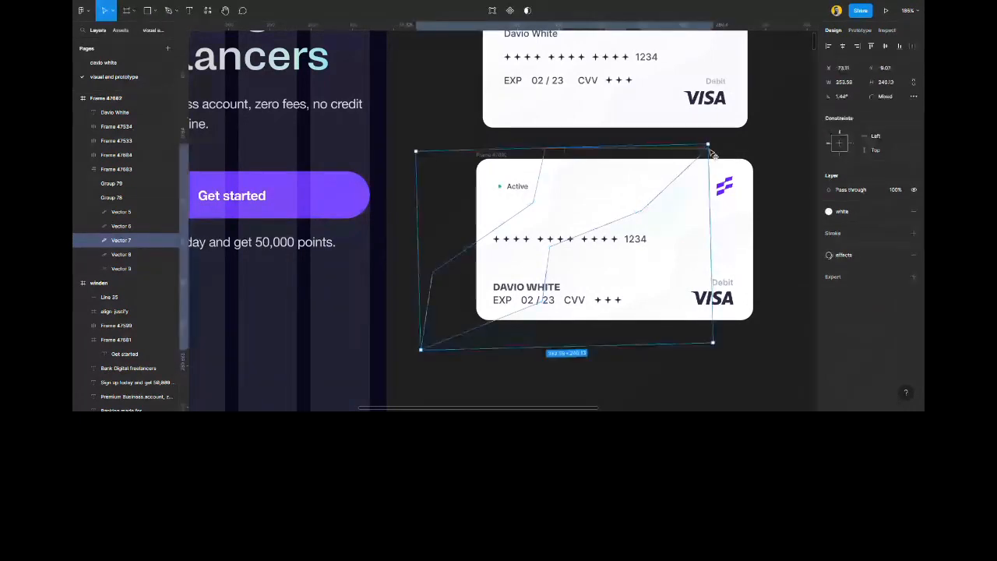
# Reshape the upper edge of Vector 8 by moving two of its anchor points toward the card's left side.
pyautogui.doubleClick(692, 223)
pyautogui.moveTo(655, 200); pyautogui.dragTo(468, 149)
pyautogui.moveTo(539, 238); pyautogui.dragTo(469, 265)
pyautogui.press('Escape')
pyautogui.click(635, 368)
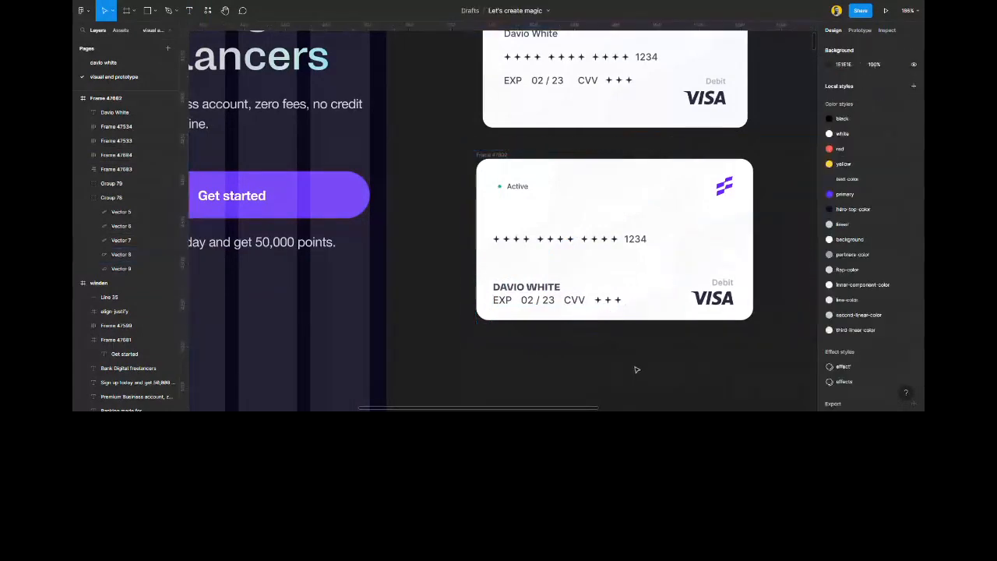
# Reshape the lower edge of Vector 6 by repositioning its two inner anchor points and raising its bottom-left corner point.
pyautogui.scroll(-5, 635, 368)
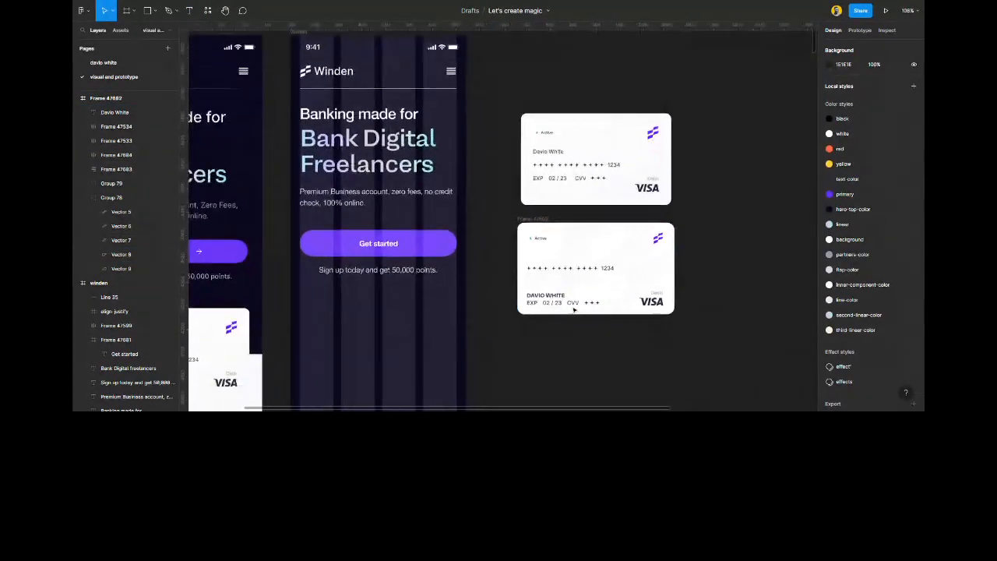
pyautogui.scroll(5, 574, 310)
pyautogui.doubleClick(576, 219)
pyautogui.moveTo(575, 218); pyautogui.dragTo(597, 231)
pyautogui.moveTo(566, 288); pyautogui.dragTo(541, 299)
pyautogui.click(403, 350)
pyautogui.moveTo(403, 350); pyautogui.dragTo(403, 331)
pyautogui.moveTo(541, 297); pyautogui.dragTo(541, 283)
pyautogui.moveTo(595, 229); pyautogui.dragTo(591, 227)
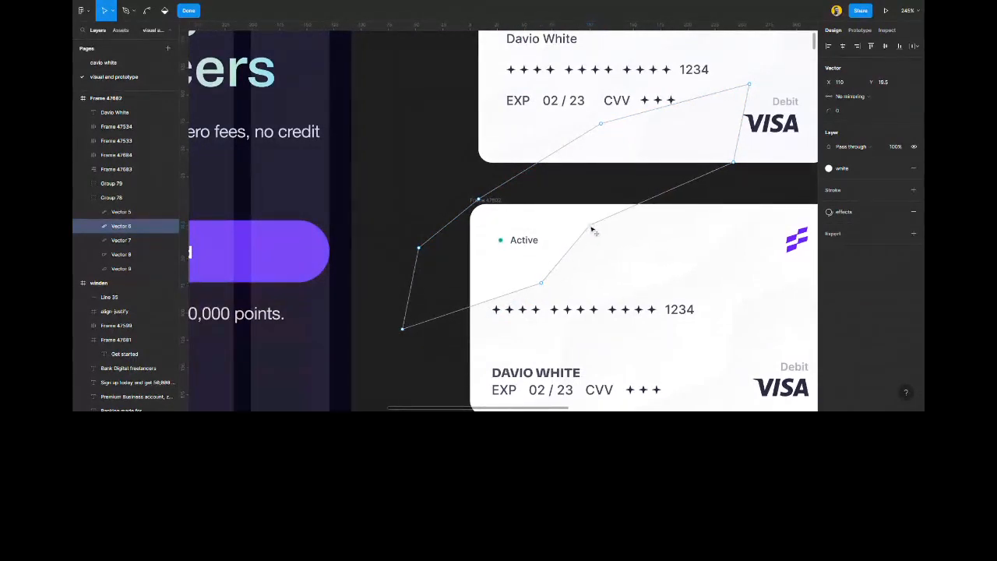
# Round the selected inner corner on Vector 6's lower edge with a radius of 15 and finish editing the shape.
pyautogui.click(846, 109)
pyautogui.write('15')
pyautogui.press('Return')
pyautogui.click(541, 282)
pyautogui.press('Escape')
pyautogui.click(470, 162)
pyautogui.scroll(-3, 468, 164)
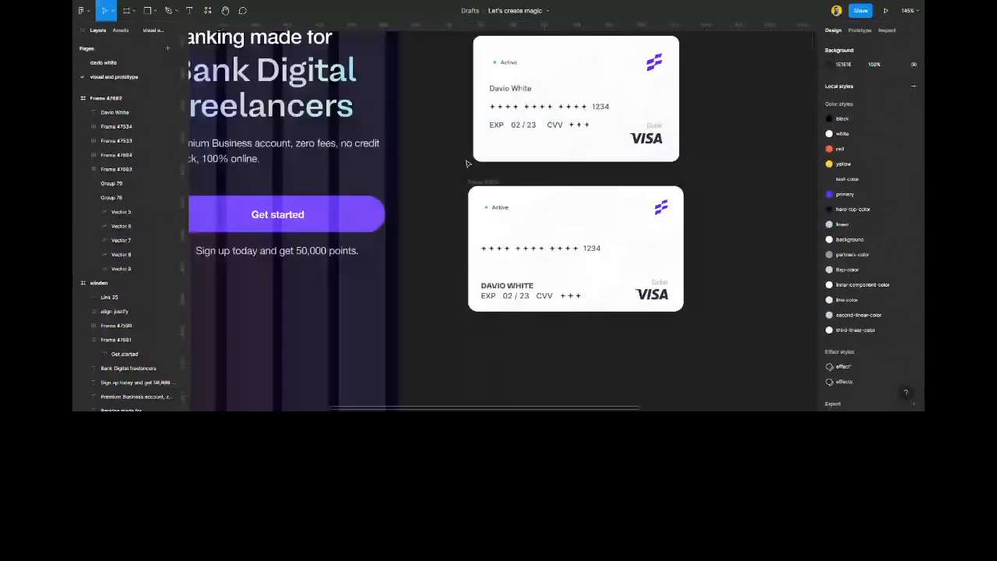
pyautogui.scroll(-1, 467, 164)
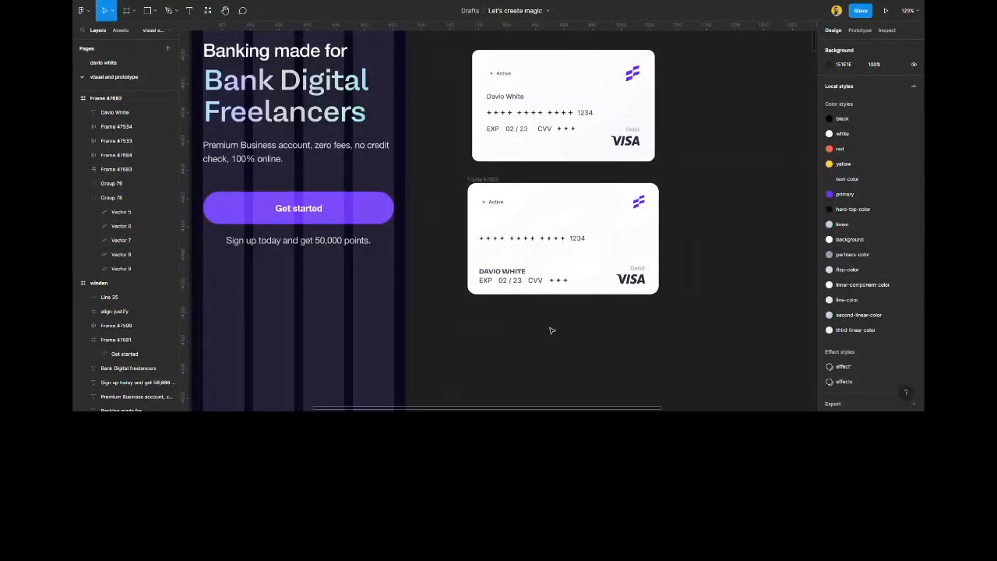
# Move the lower card frame into the winden mobile frame beneath the sign-up text at X 20, and name it card.
pyautogui.scroll(-4, 552, 329)
pyautogui.click(564, 232)
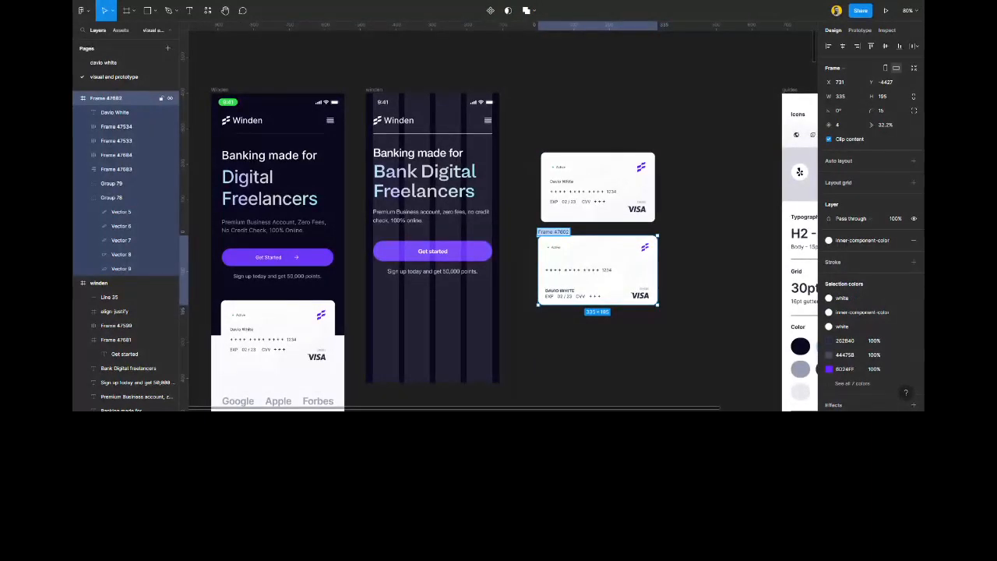
pyautogui.moveTo(578, 252); pyautogui.dragTo(414, 308)
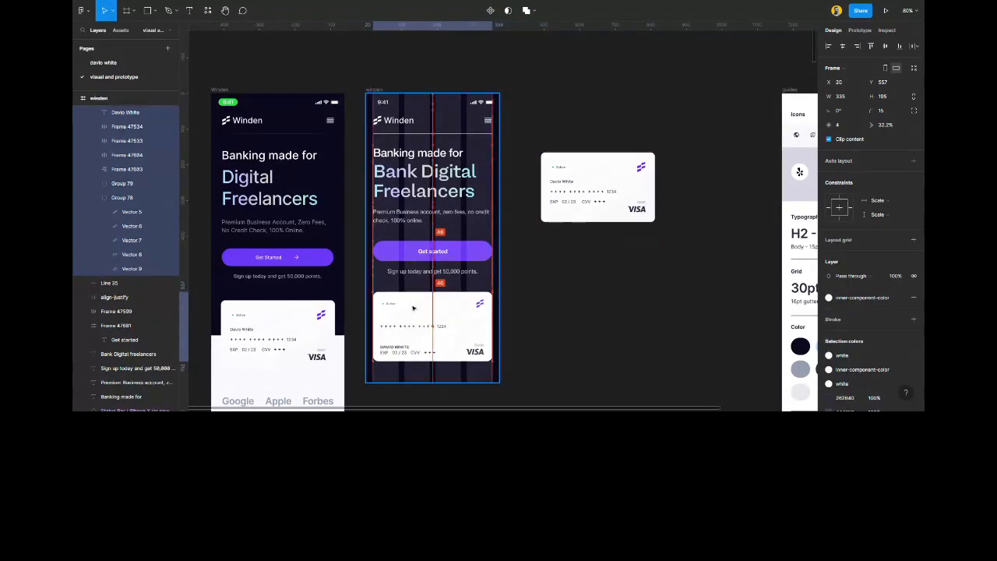
pyautogui.scroll(5, 413, 308)
pyautogui.moveTo(490, 309); pyautogui.dragTo(490, 307)
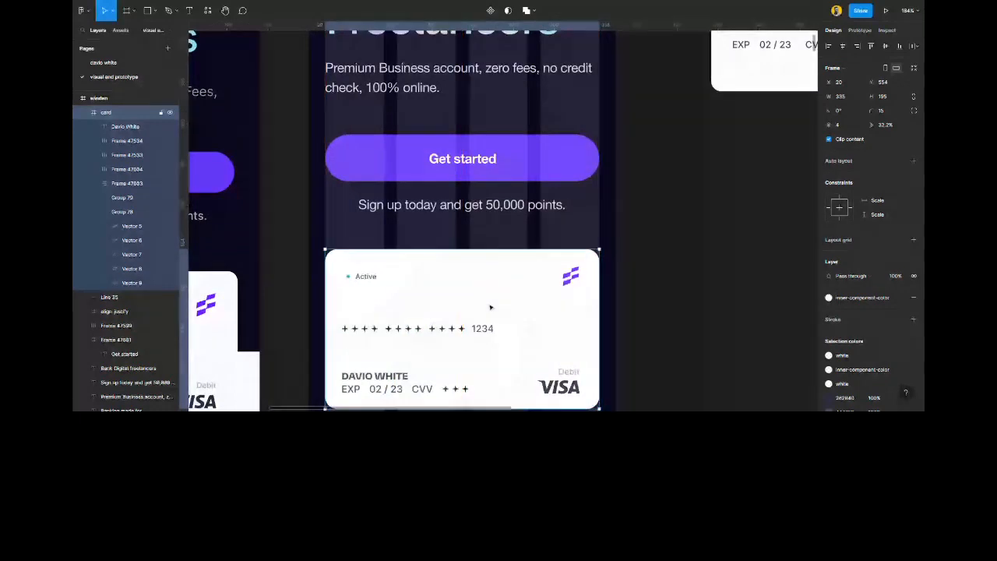
# Shift the card down inside the winden frame to Y 574.
pyautogui.scroll(-4, 491, 307)
pyautogui.scroll(-1, 491, 307)
pyautogui.moveTo(488, 271); pyautogui.dragTo(488, 282)
pyautogui.click(600, 285)
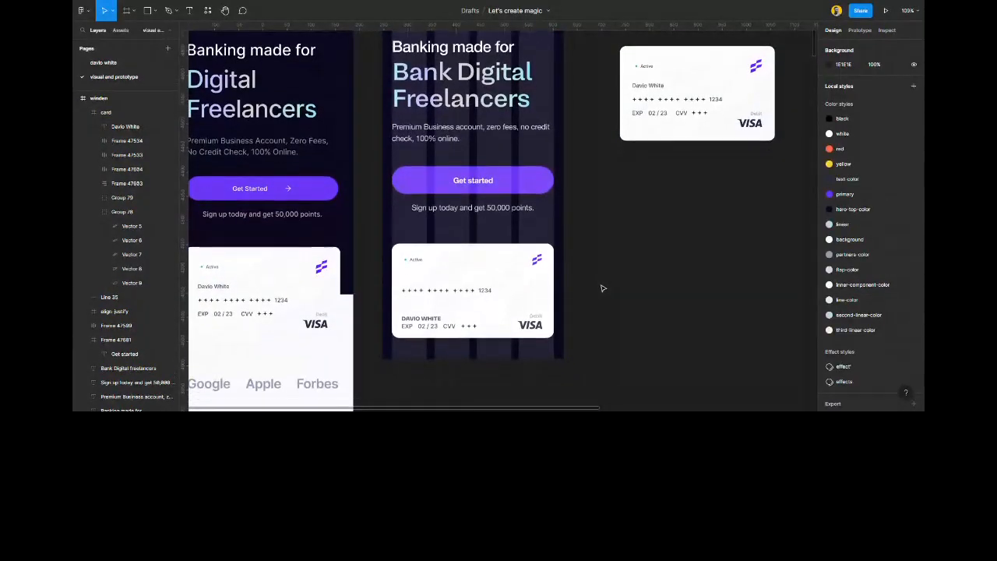
pyautogui.scroll(-1, 600, 287)
pyautogui.hscroll(-2, 604, 316)
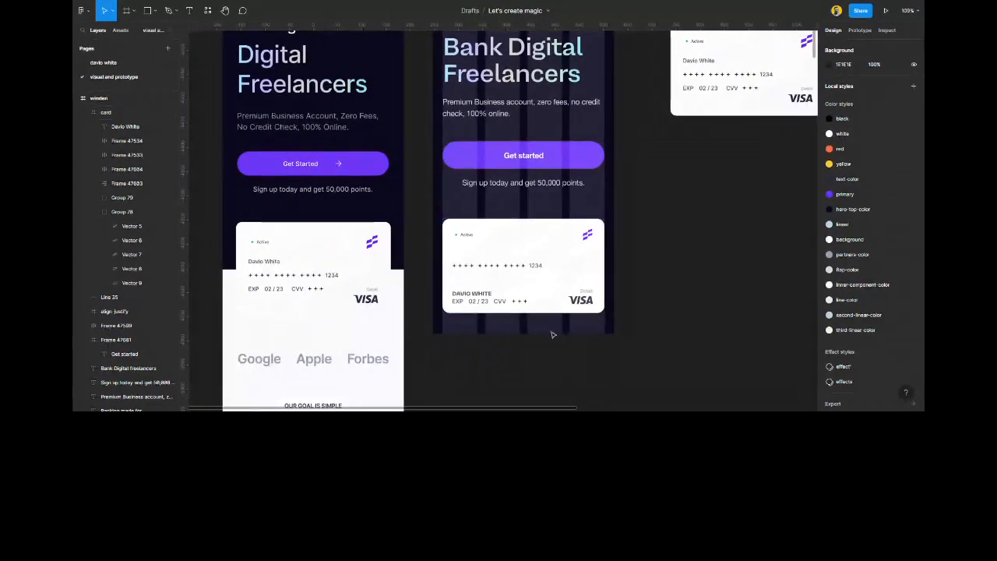
# Fill the card with F7F9FC, sampled from the light section of the reference mobile design.
pyautogui.scroll(4, 517, 338)
pyautogui.click(592, 288)
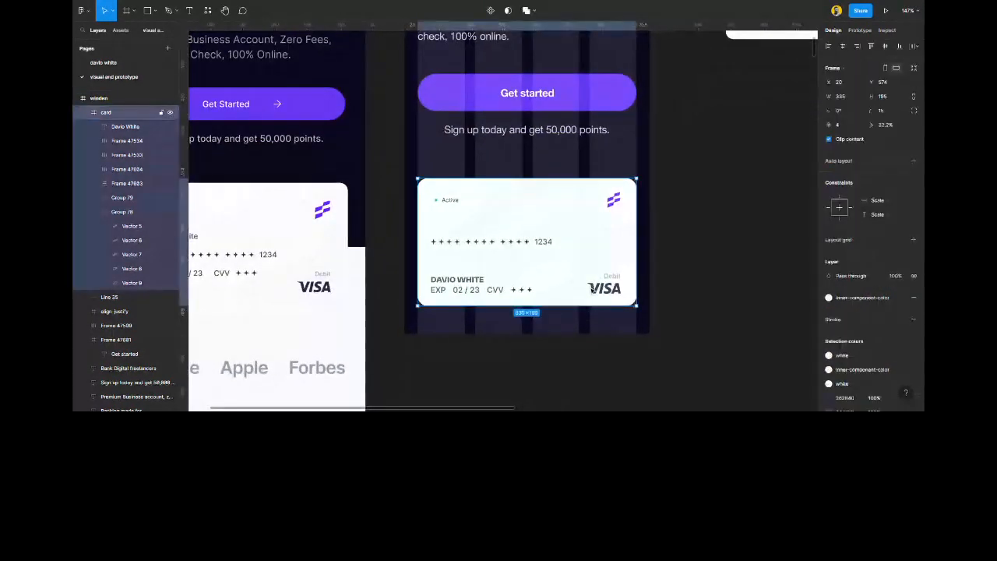
pyautogui.press('i')
pyautogui.click(267, 281)
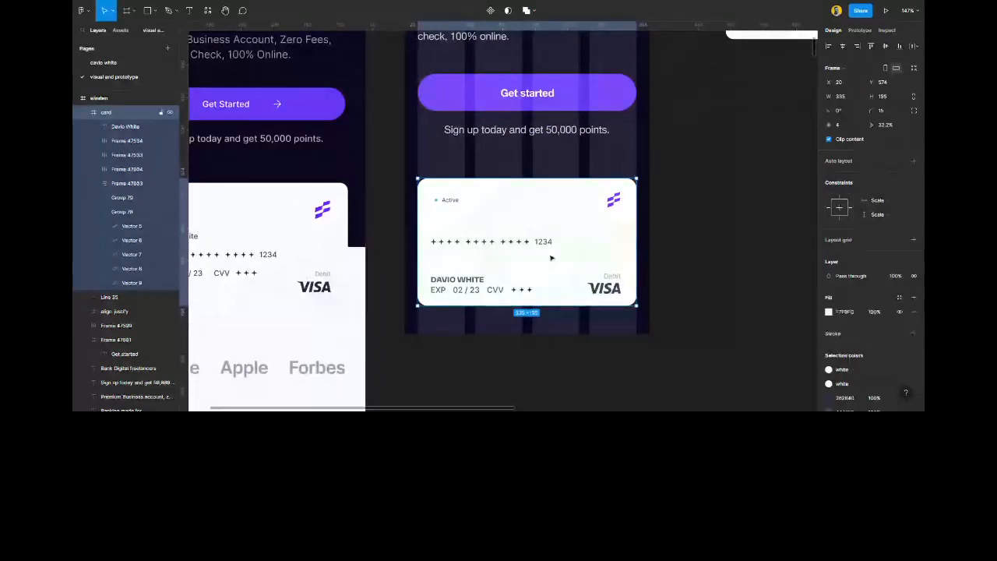
pyautogui.press('i')
pyautogui.press('Escape')
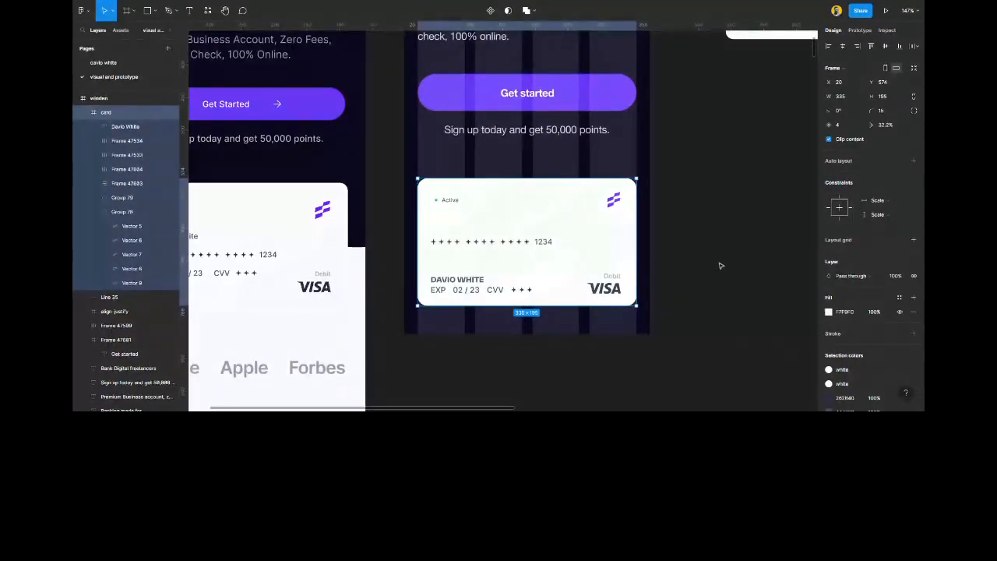
# Add a stroke to the card using the white color style, aligned outside with a thickness of 2.
pyautogui.click(898, 297)
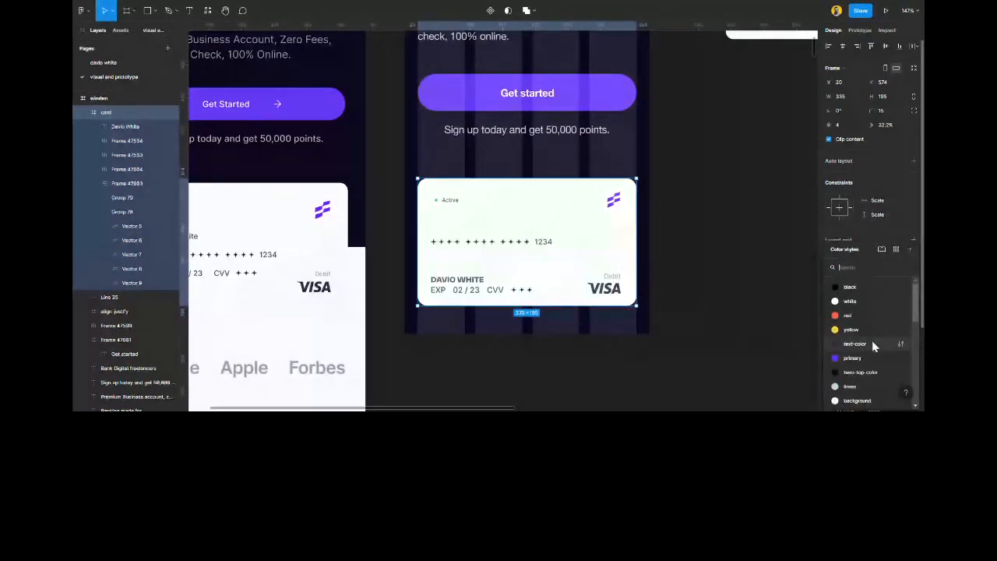
pyautogui.click(849, 300)
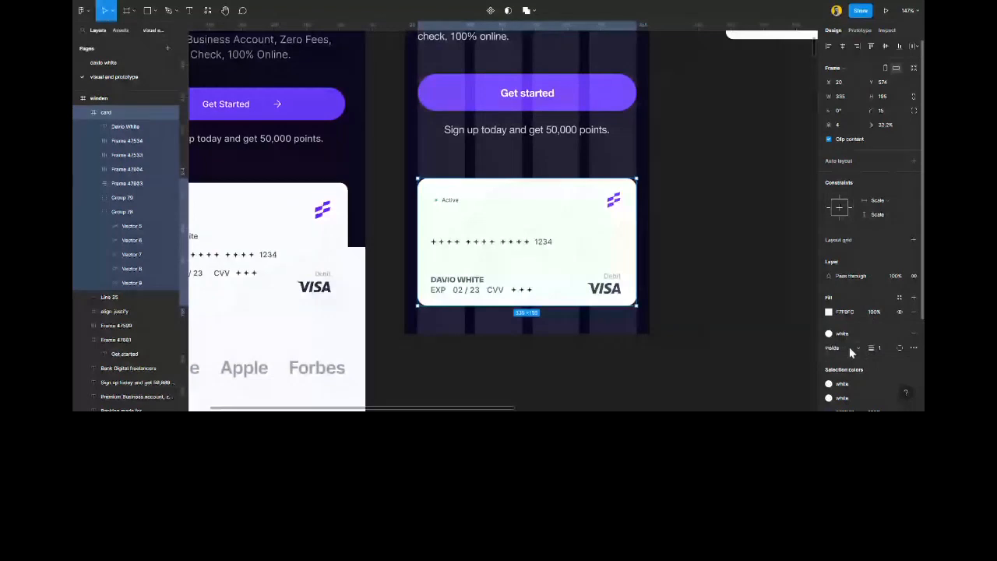
pyautogui.click(849, 347)
pyautogui.click(844, 360)
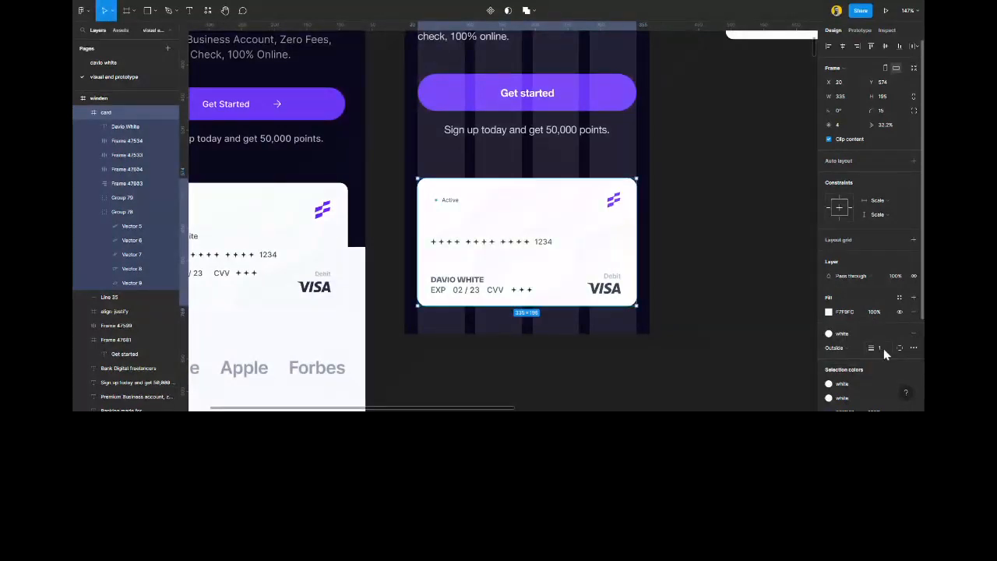
pyautogui.write('5')
pyautogui.press('Return')
pyautogui.click(880, 348)
pyautogui.write('2')
pyautogui.press('Return')
pyautogui.click(730, 323)
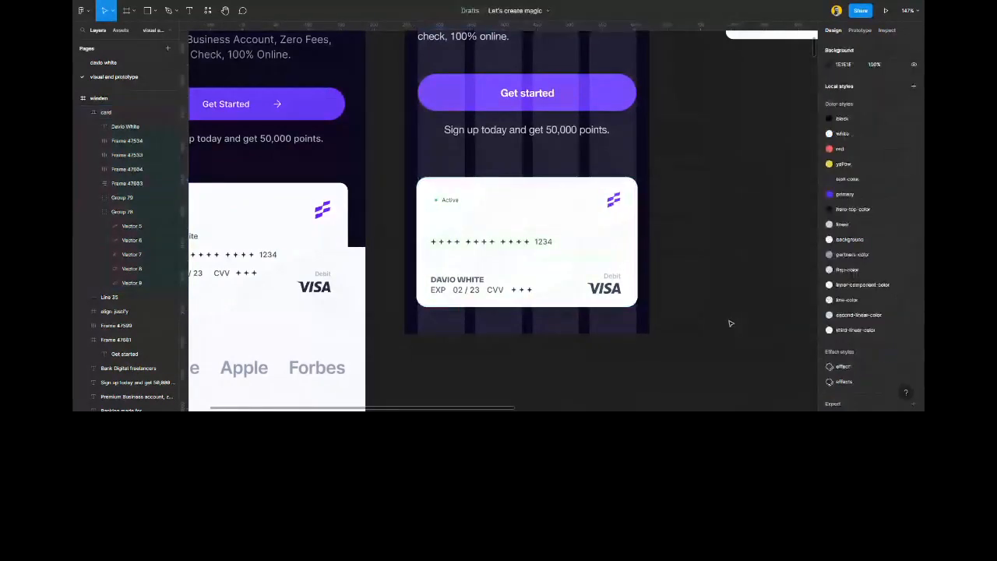
pyautogui.keyDown('ctrl'); pyautogui.click(627, 261); pyautogui.keyUp('ctrl')
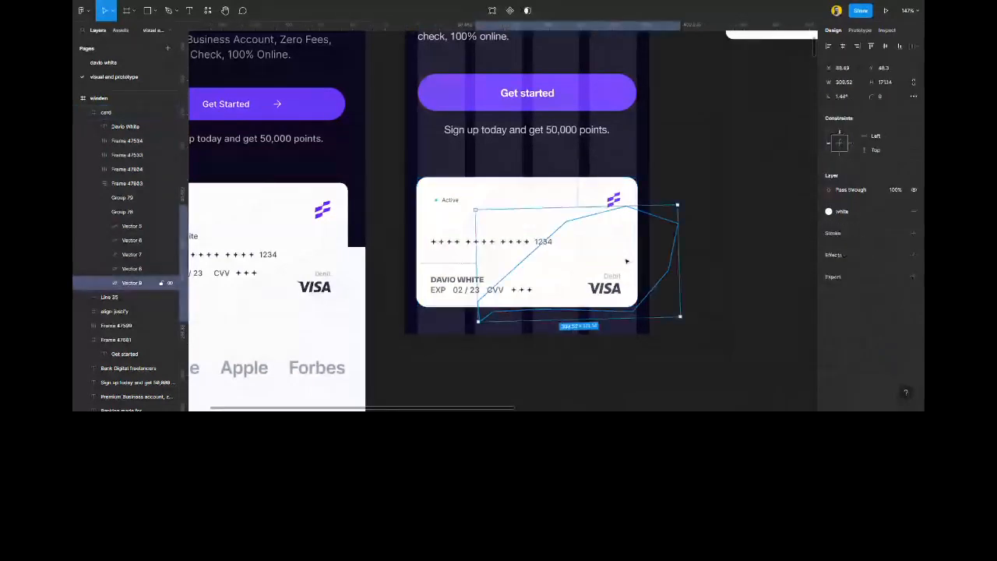
pyautogui.click(763, 313)
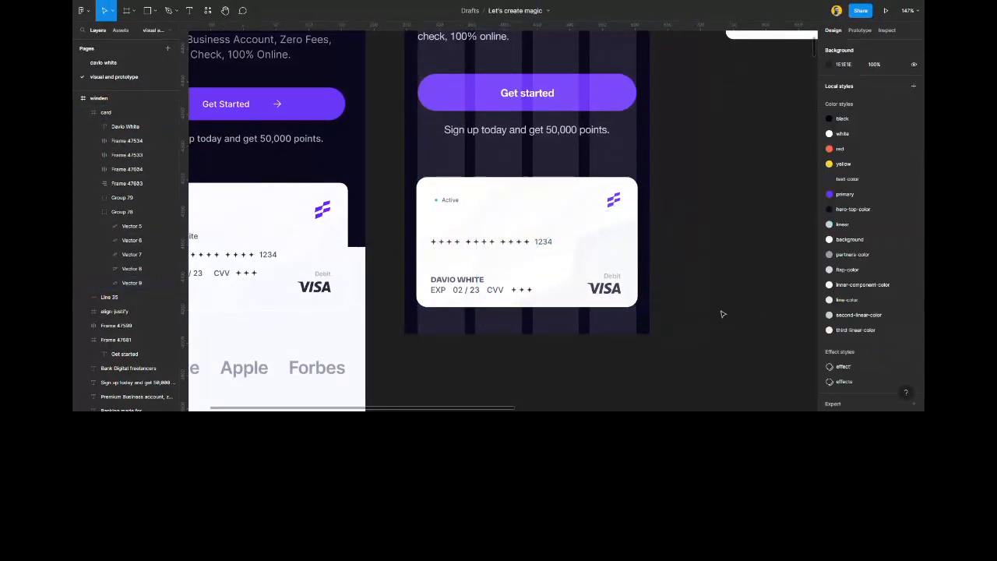
pyautogui.scroll(-3, 581, 283)
pyautogui.scroll(6, 580, 284)
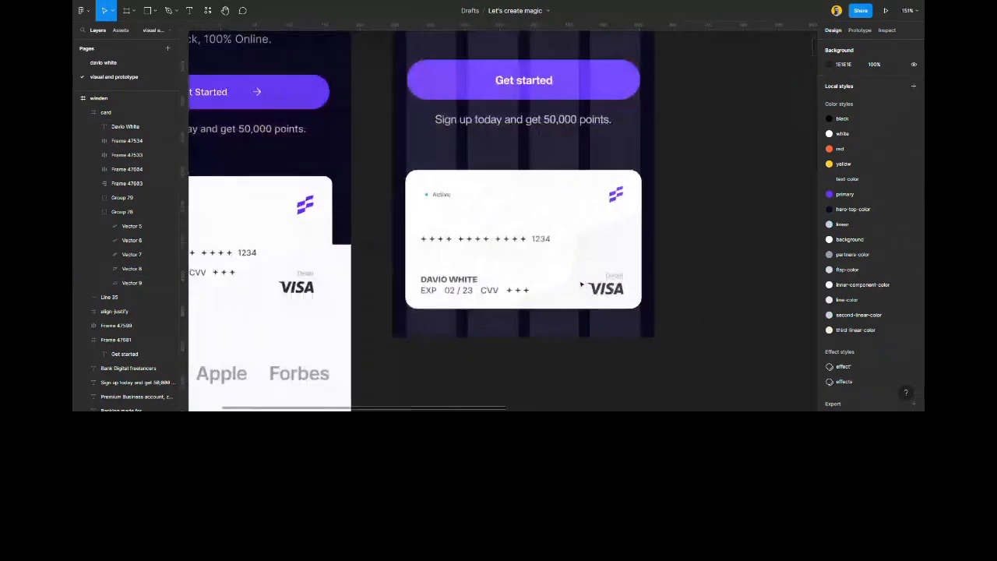
# Change the card's stroke alignment to inside and check its edge up close.
pyautogui.scroll(3, 659, 319)
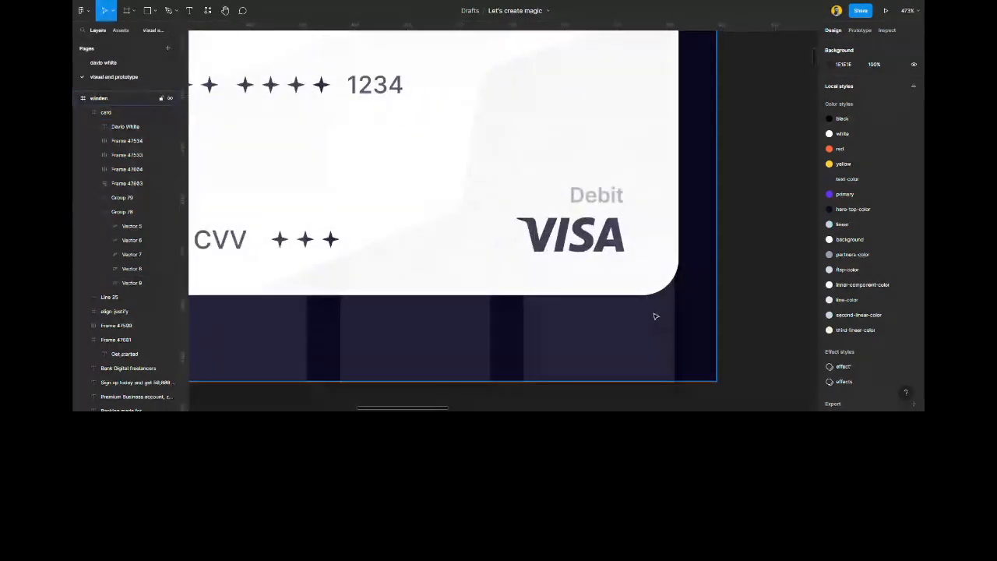
pyautogui.scroll(-5, 655, 316)
pyautogui.scroll(-1, 655, 316)
pyautogui.click(676, 248)
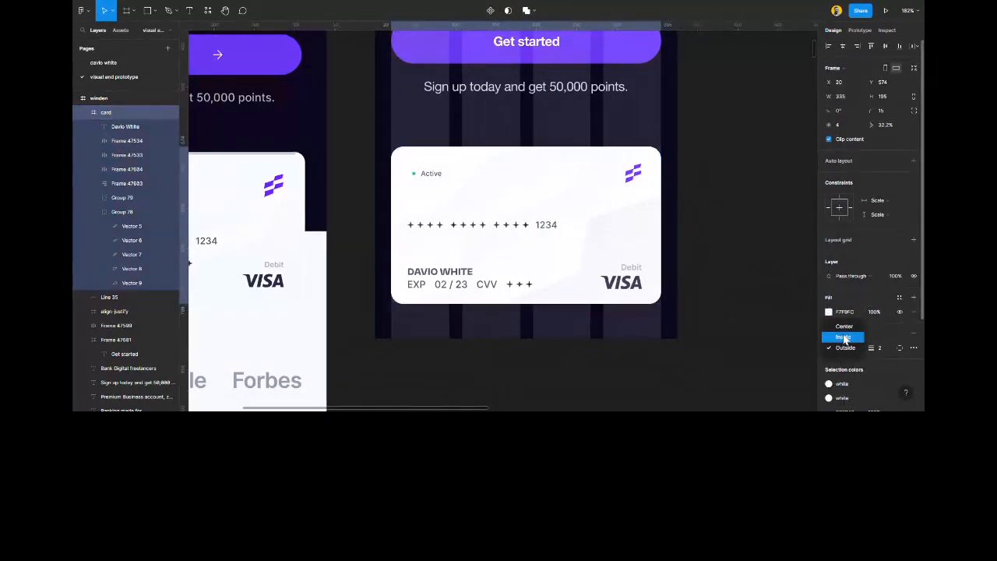
pyautogui.click(735, 342)
pyautogui.scroll(3, 645, 315)
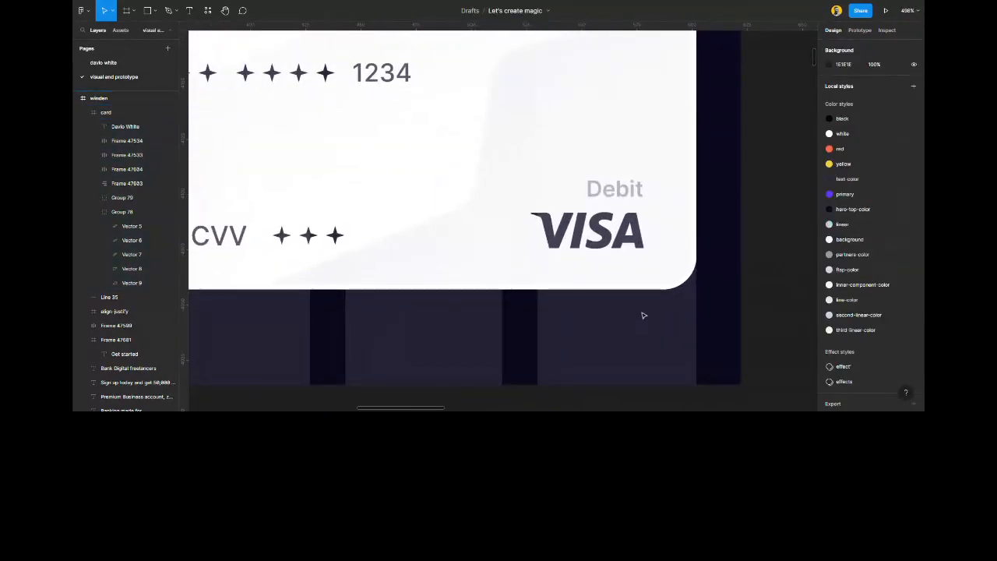
pyautogui.scroll(-4, 643, 314)
pyautogui.scroll(-3, 643, 315)
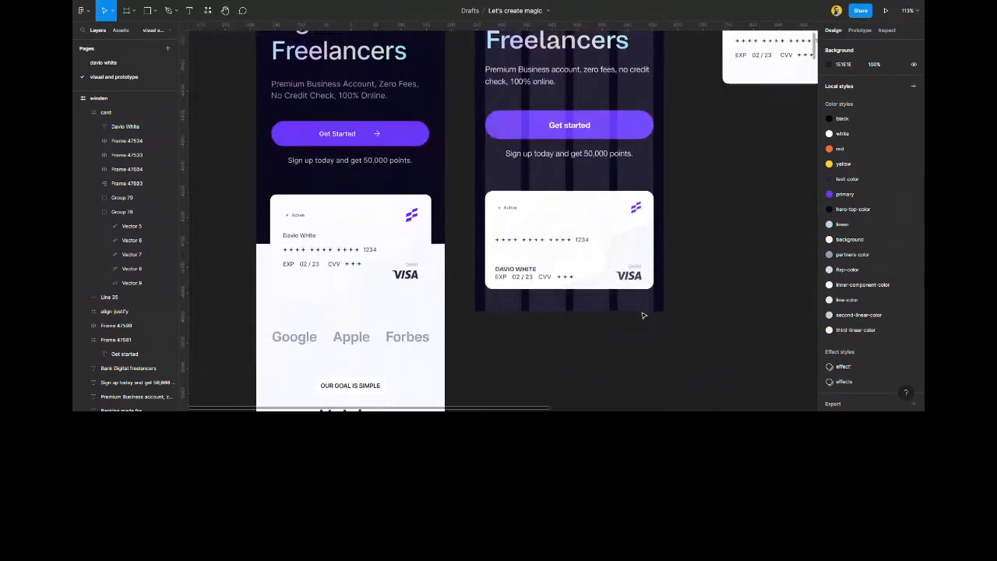
pyautogui.hscroll(2, 615, 331)
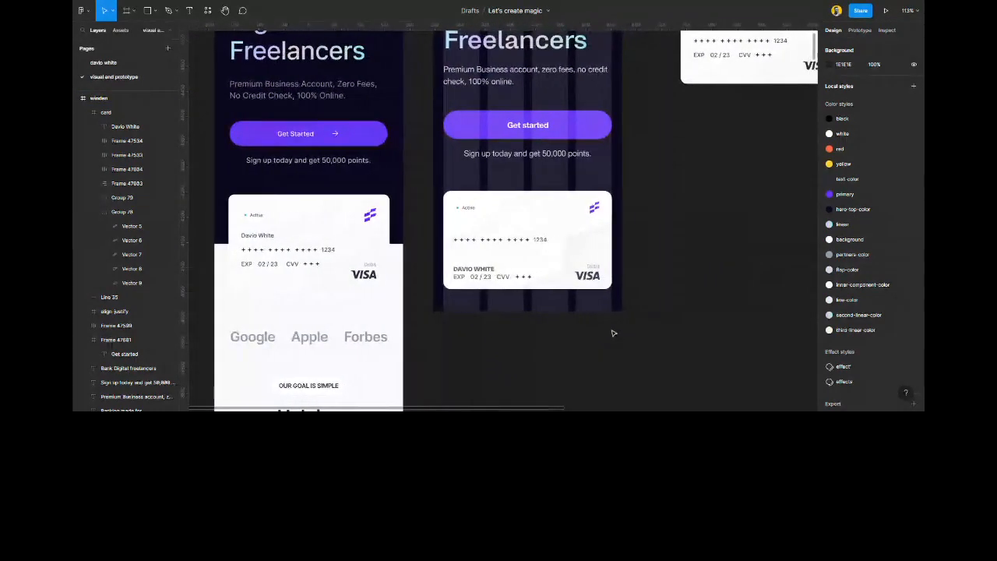
pyautogui.click(604, 282)
pyautogui.click(890, 115)
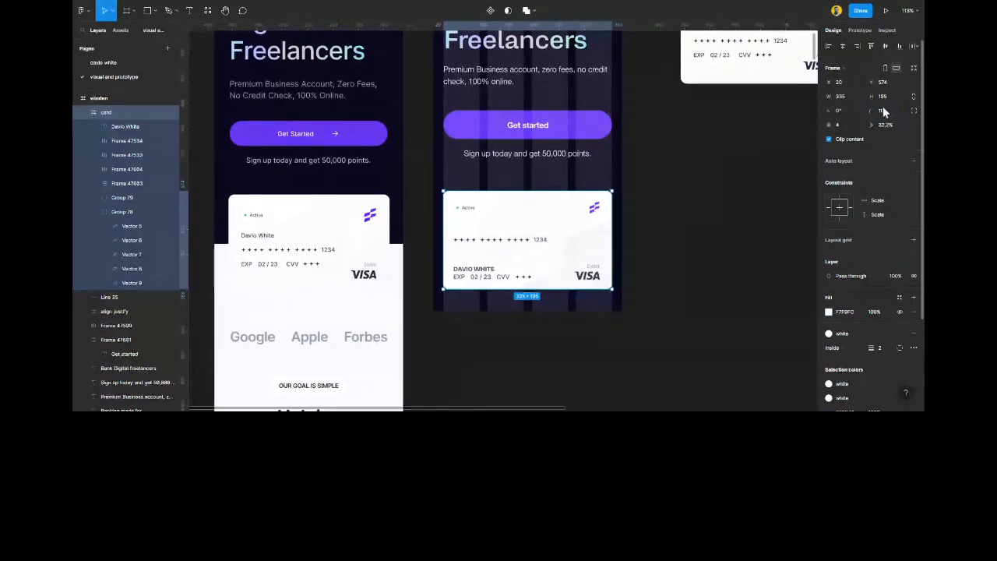
pyautogui.press('Escape')
# Move the reference card component up to X 745, Y -4826, in line with the tops of the mobile frames.
pyautogui.keyDown('ctrl'); pyautogui.scroll(-3, 545, 273); pyautogui.keyUp('ctrl')
pyautogui.scroll(1, 592, 268)
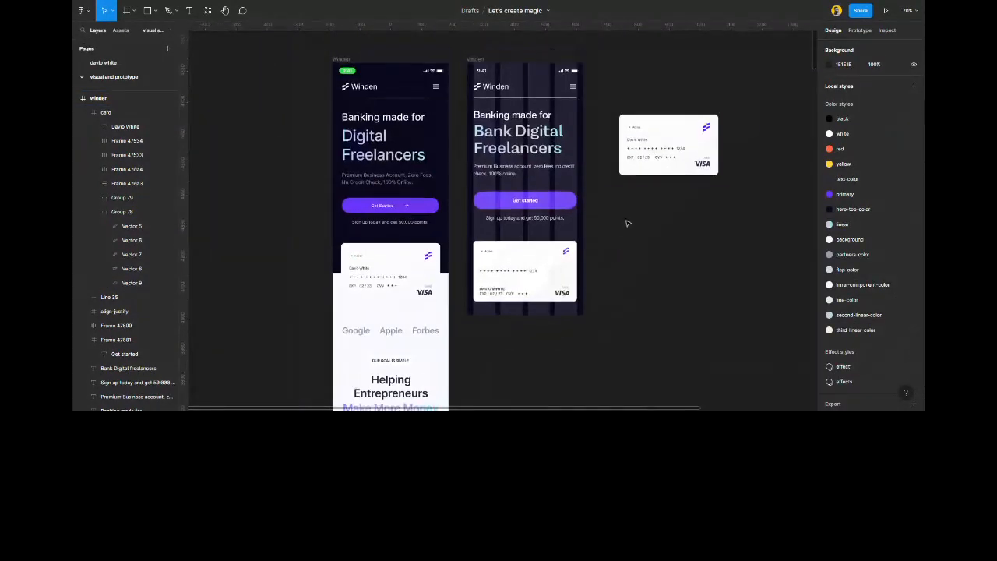
pyautogui.click(650, 137)
pyautogui.moveTo(650, 146); pyautogui.dragTo(660, 99)
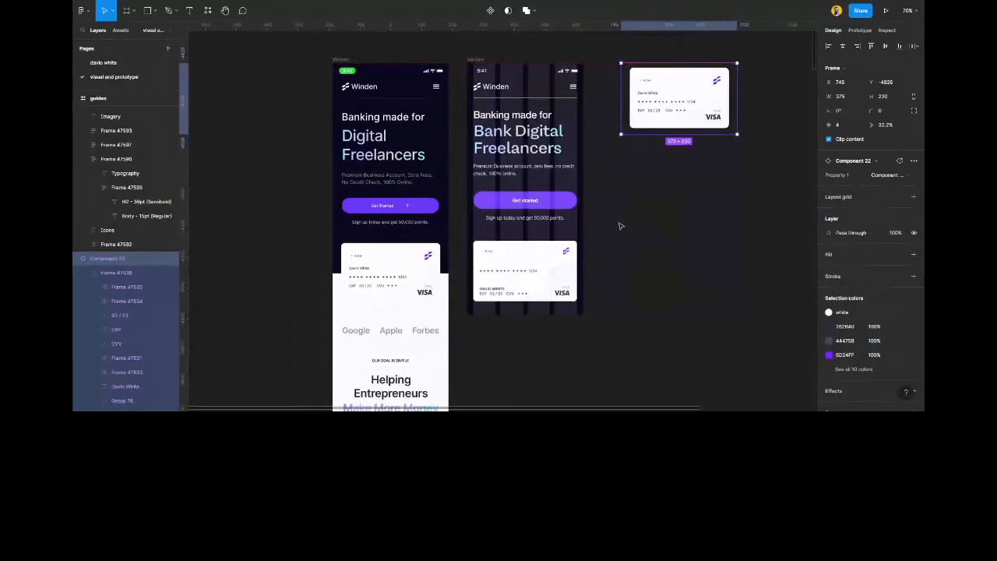
pyautogui.click(618, 222)
pyautogui.click(479, 59)
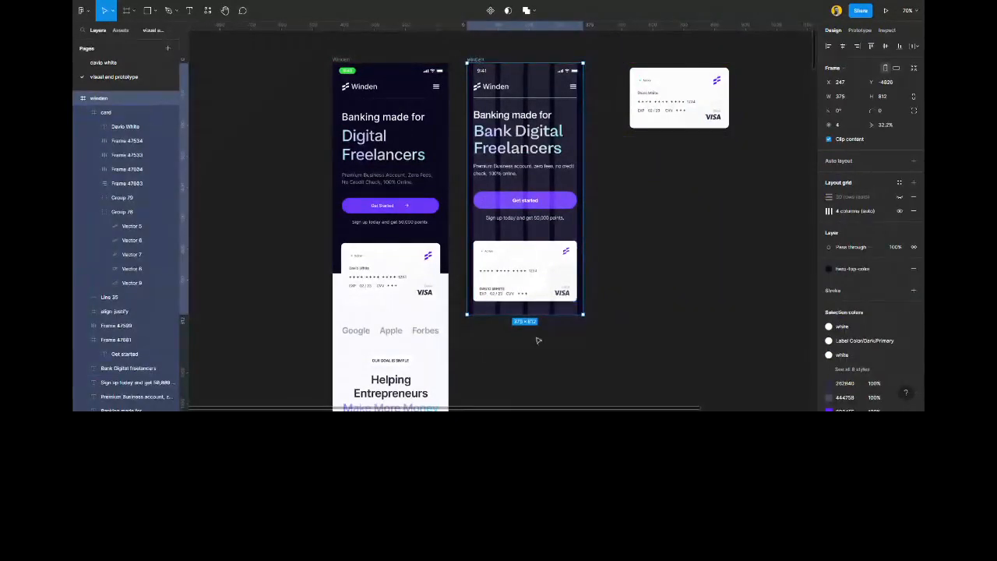
pyautogui.moveTo(536, 315)
pyautogui.mouseDown()
pyautogui.moveTo(536, 382)
pyautogui.moveTo(536, 315)
pyautogui.mouseUp()
pyautogui.click(543, 137)
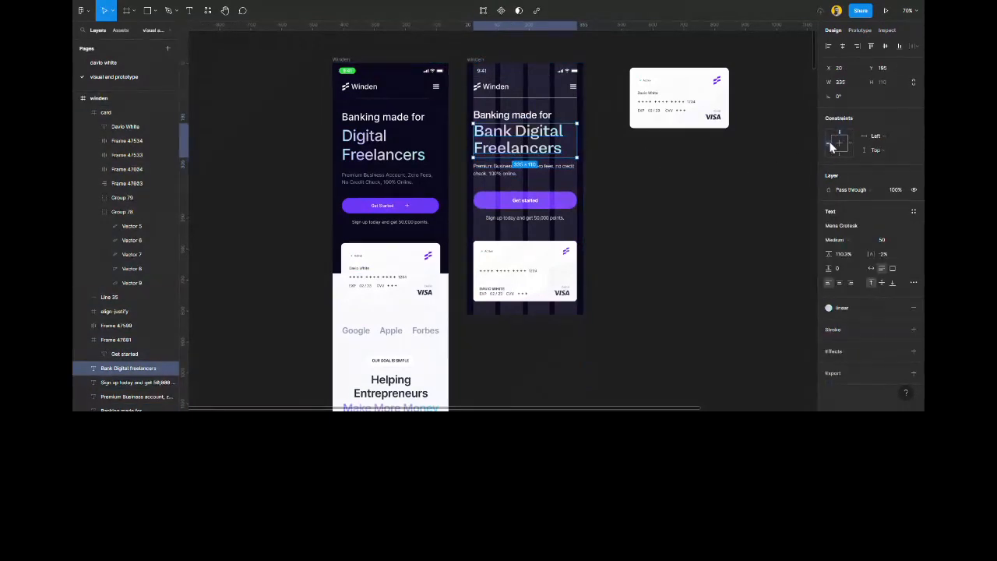
pyautogui.click(485, 115)
pyautogui.moveTo(456, 106); pyautogui.dragTo(588, 272)
pyautogui.moveTo(458, 76); pyautogui.dragTo(539, 136)
pyautogui.click(598, 103)
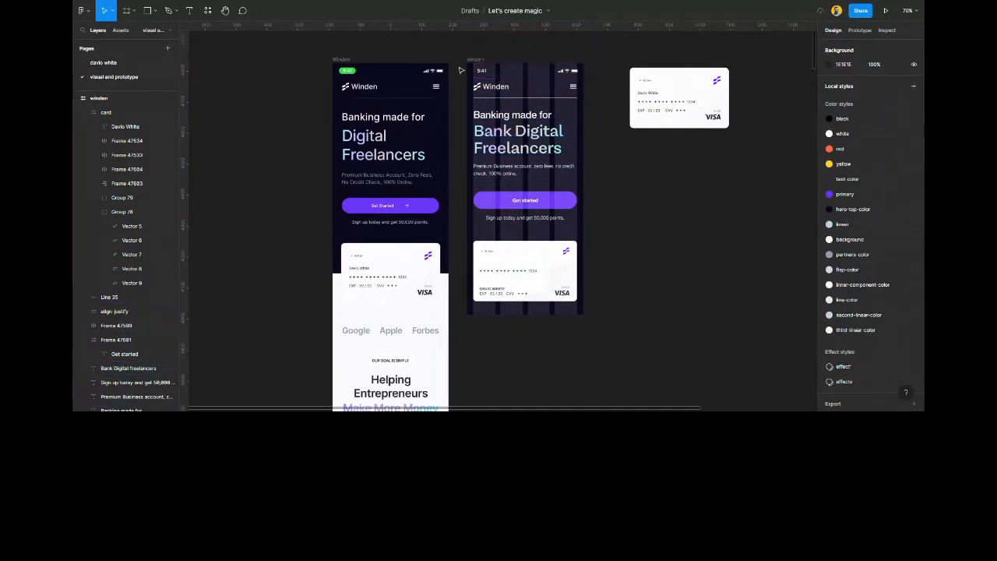
pyautogui.moveTo(469, 72); pyautogui.dragTo(608, 315)
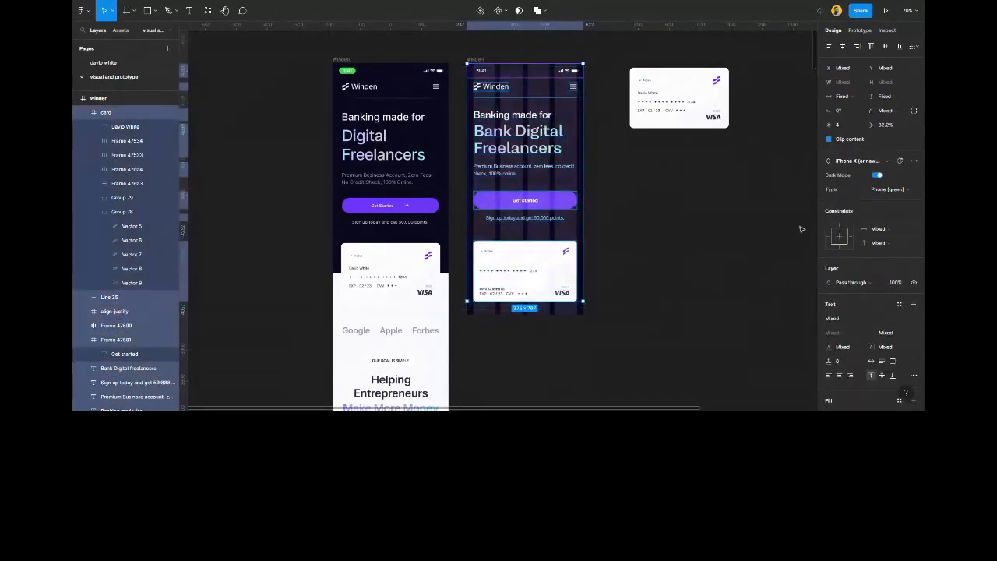
pyautogui.click(728, 245)
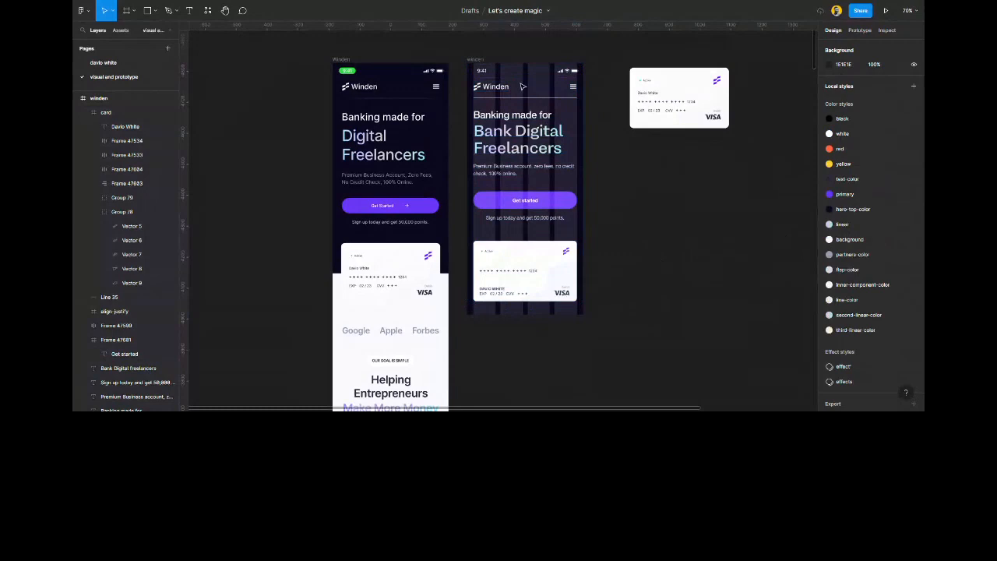
pyautogui.click(481, 60)
pyautogui.moveTo(544, 313); pyautogui.dragTo(549, 404)
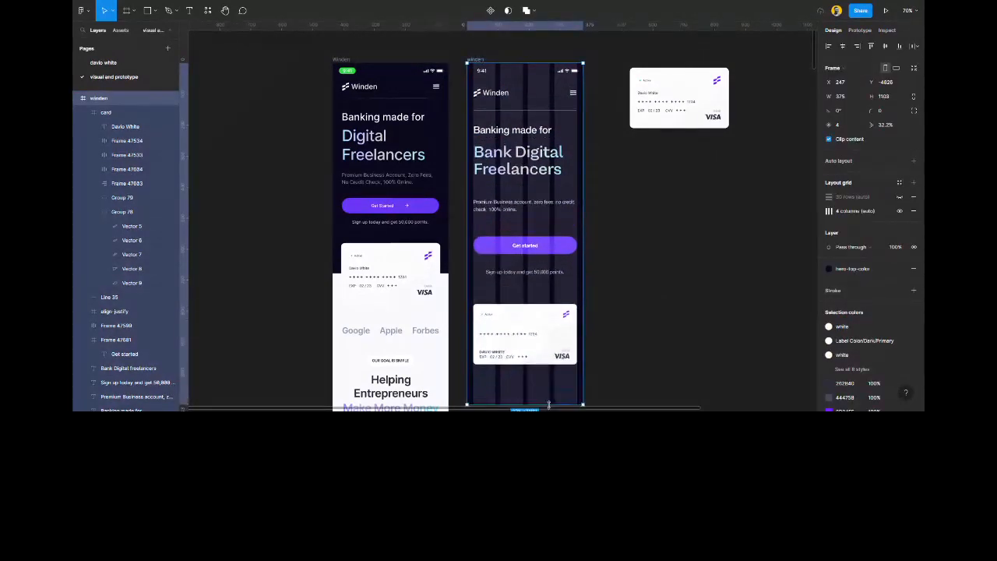
pyautogui.hotkey('ctrl', 'z')
pyautogui.click(544, 139)
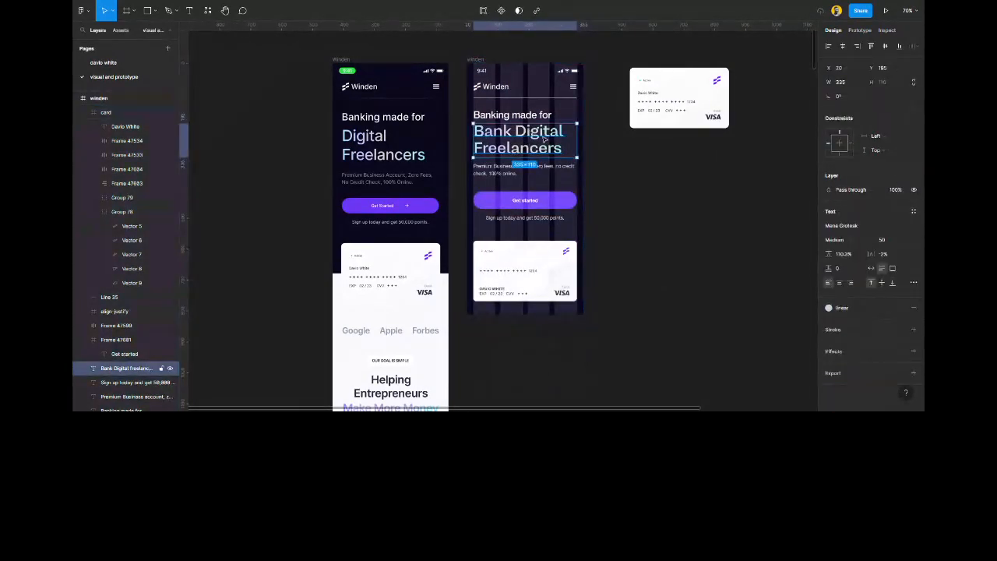
pyautogui.click(558, 198)
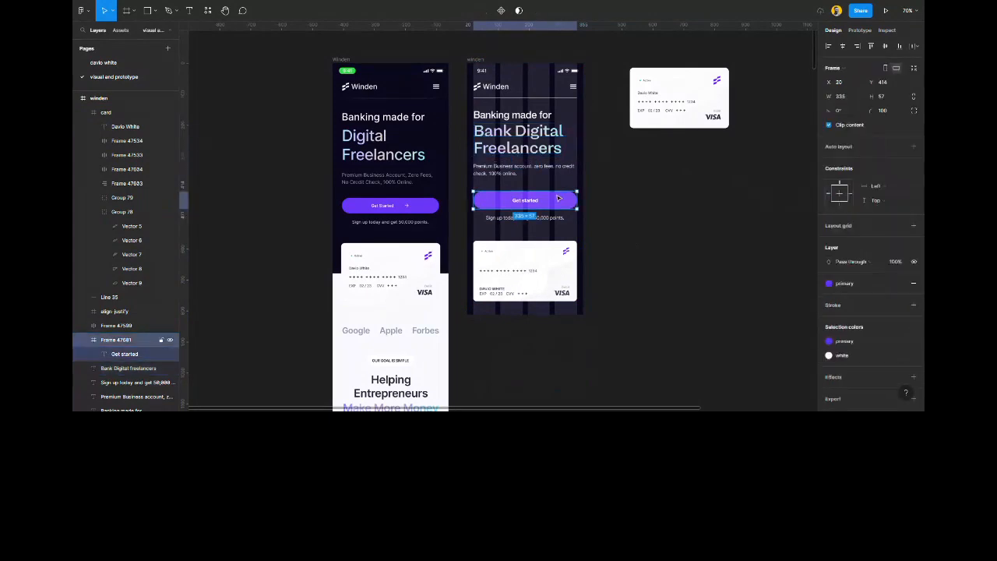
pyautogui.click(549, 218)
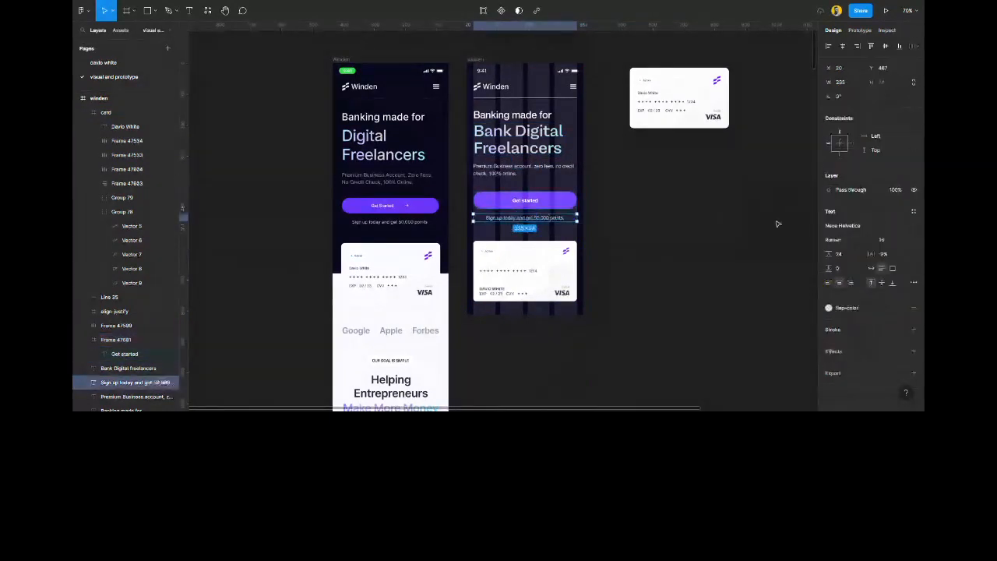
# Remove the rows layout grid from the winden frame and lengthen the frame to a height of about 2663.
pyautogui.click(514, 84)
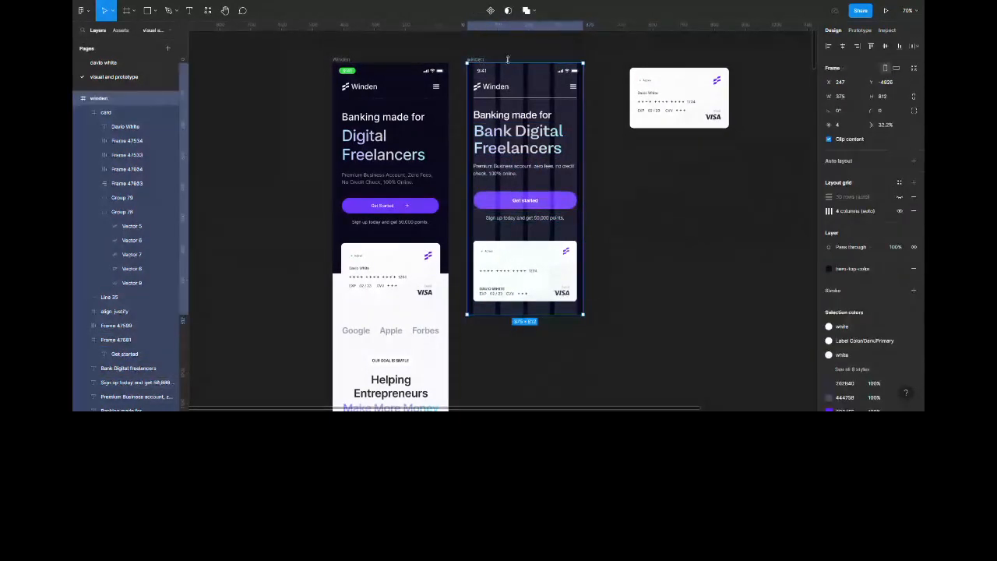
pyautogui.click(913, 199)
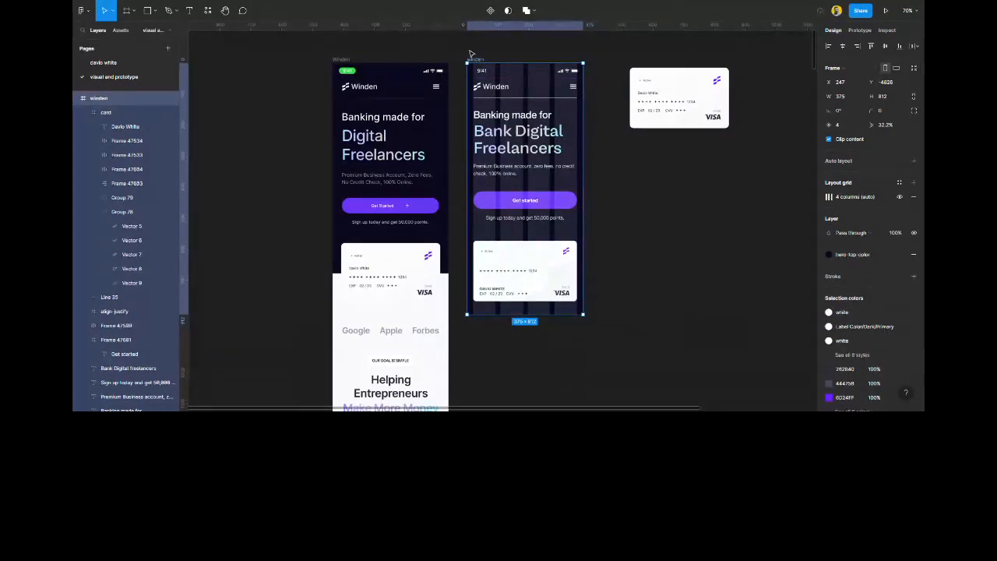
pyautogui.moveTo(557, 312); pyautogui.dragTo(557, 335)
pyautogui.scroll(-2, 539, 245)
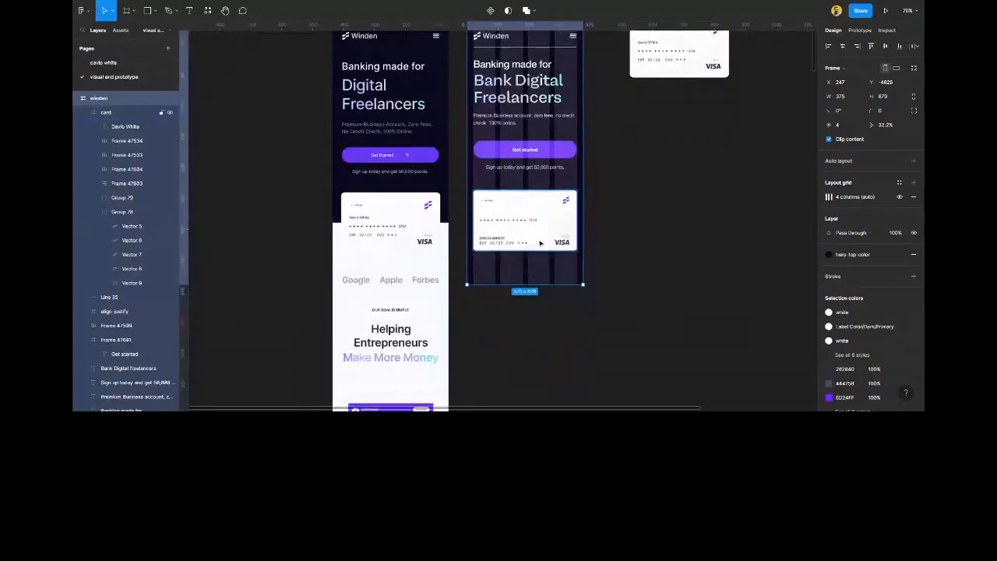
pyautogui.moveTo(535, 284); pyautogui.dragTo(541, 409)
pyautogui.scroll(10, 509, 223)
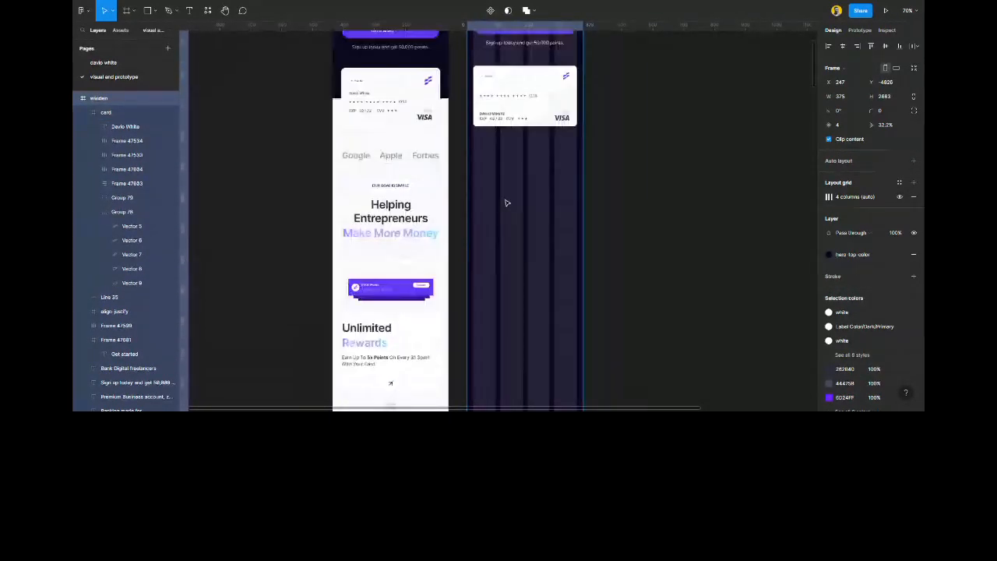
pyautogui.click(598, 270)
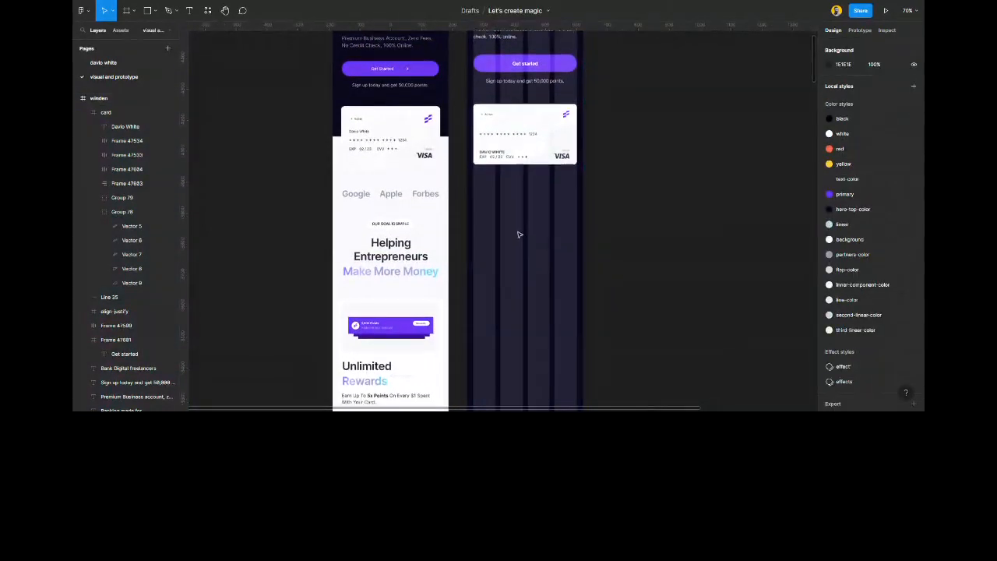
# Copy the Google, Apple, Forbes partner row from the reference design below the card in the winden frame and center it horizontally.
pyautogui.scroll(5, 523, 213)
pyautogui.click(390, 192)
pyautogui.keyDown('alt'); pyautogui.moveTo(390, 192); pyautogui.dragTo(576, 192); pyautogui.keyUp('alt')
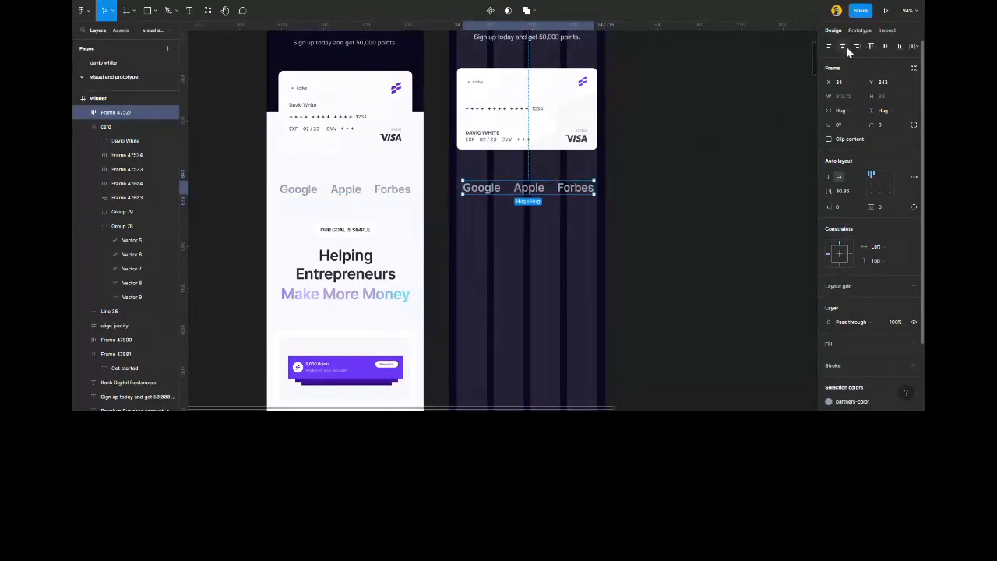
pyautogui.press('Escape')
# Copy the OUR GOAL IS SIMPLE badge and the Helping Entrepreneurs Make More Money heading into the winden frame below the partner row.
pyautogui.scroll(-3, 483, 218)
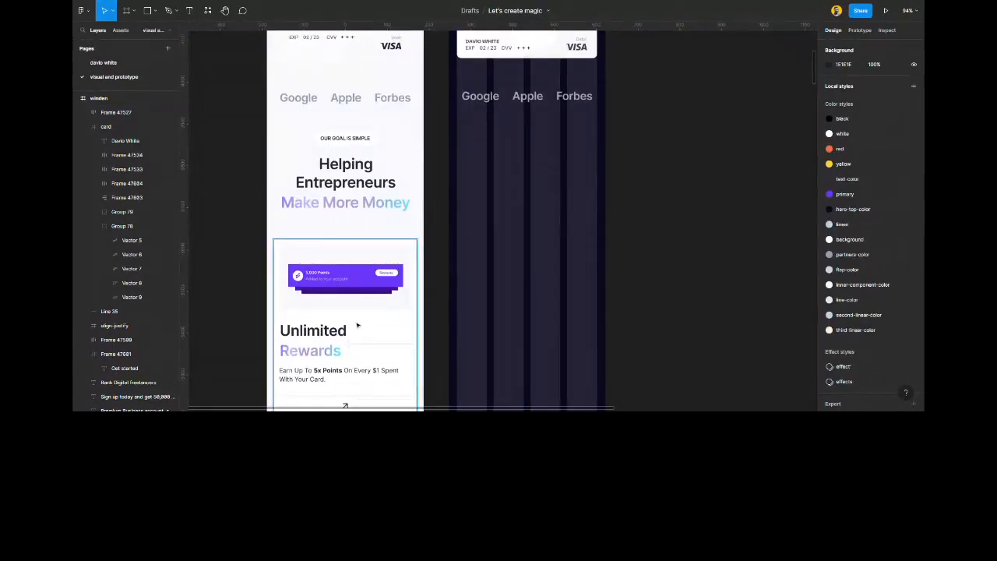
pyautogui.scroll(3, 393, 237)
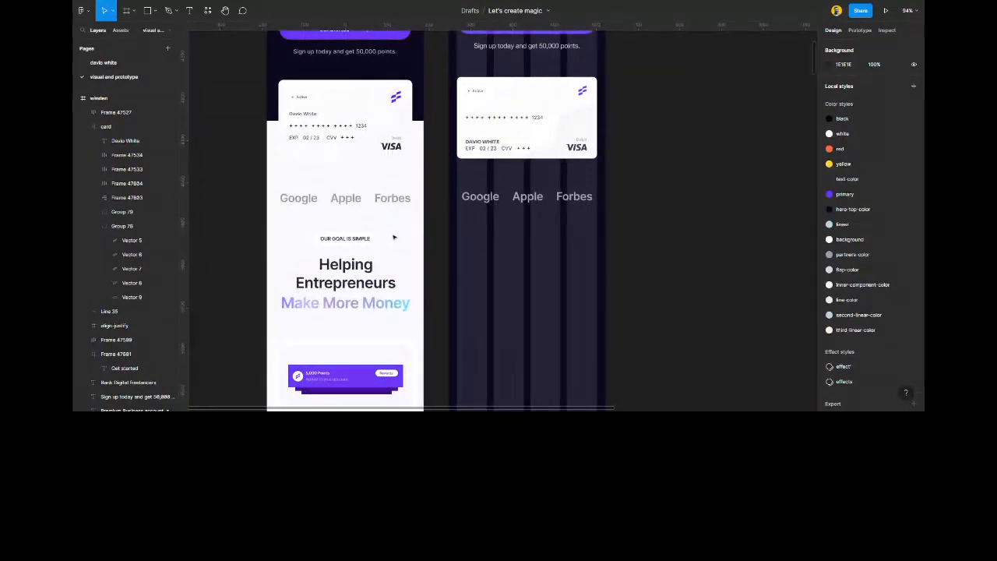
pyautogui.click(364, 245)
pyautogui.keyDown('shift'); pyautogui.click(346, 269); pyautogui.keyUp('shift')
pyautogui.moveTo(346, 269); pyautogui.dragTo(528, 270)
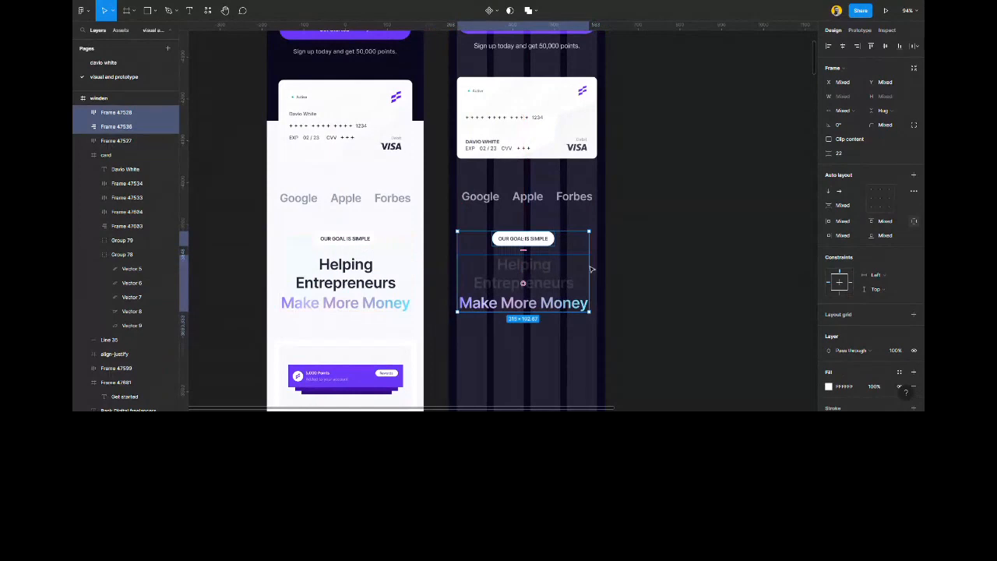
# Move the copied heading down to Y 1006 and center both the heading and the OUR GOAL IS SIMPLE badge horizontally.
pyautogui.click(530, 271)
pyautogui.scroll(3, 537, 272)
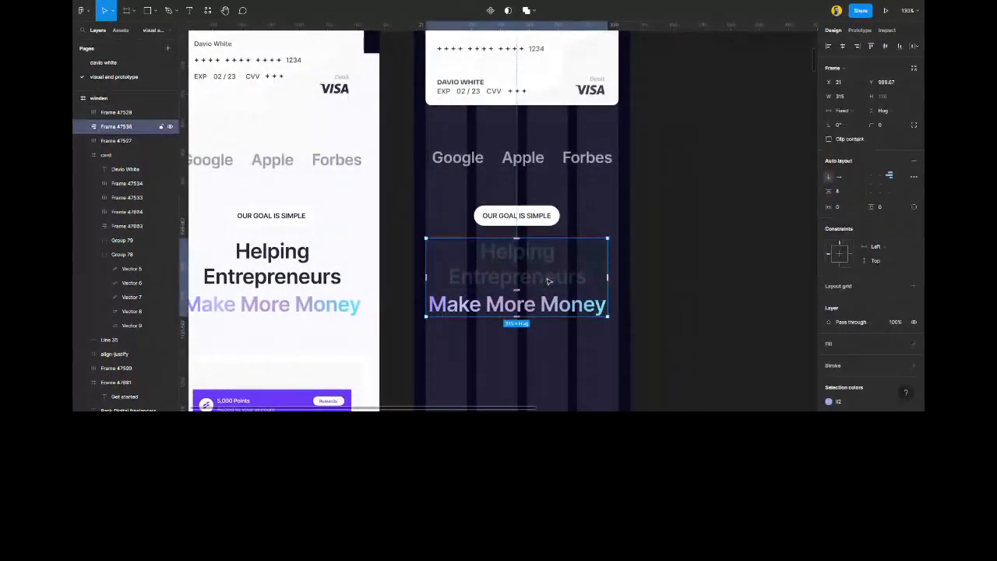
pyautogui.moveTo(549, 282); pyautogui.dragTo(554, 285)
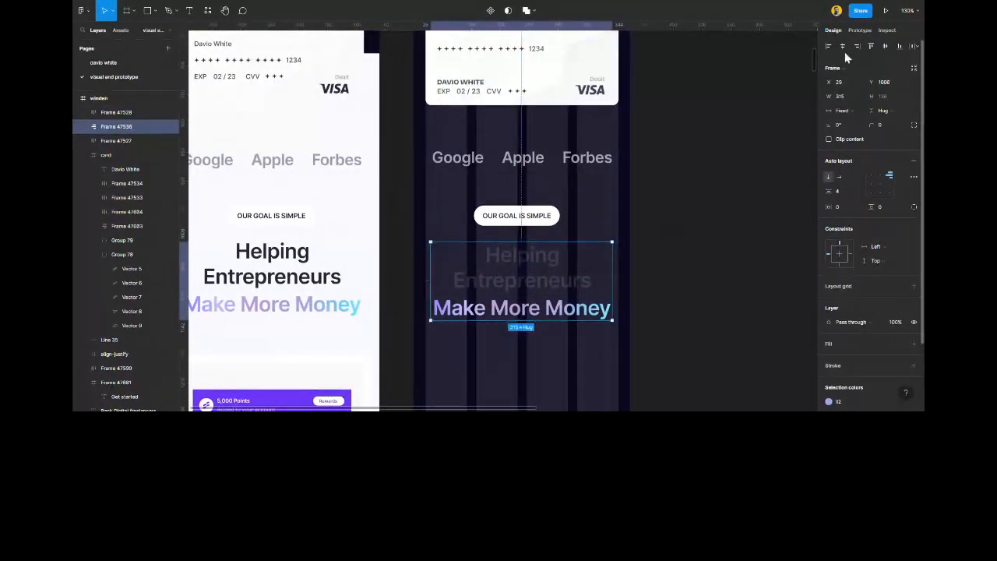
pyautogui.click(534, 217)
pyautogui.click(844, 45)
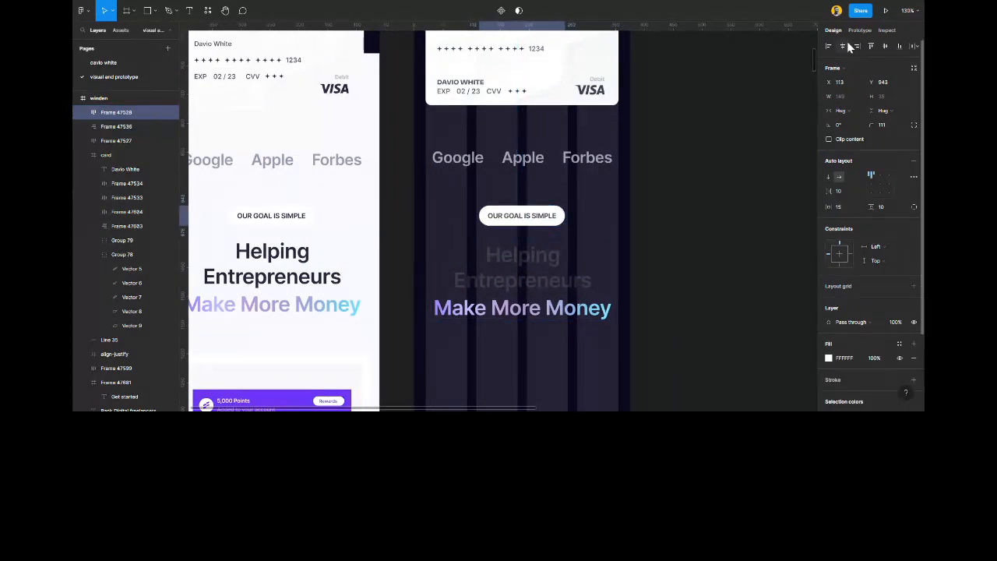
pyautogui.click(700, 259)
# Ungroup the heading frame and stretch both of its text layers to a width of 335 starting at X 20.
pyautogui.click(514, 291)
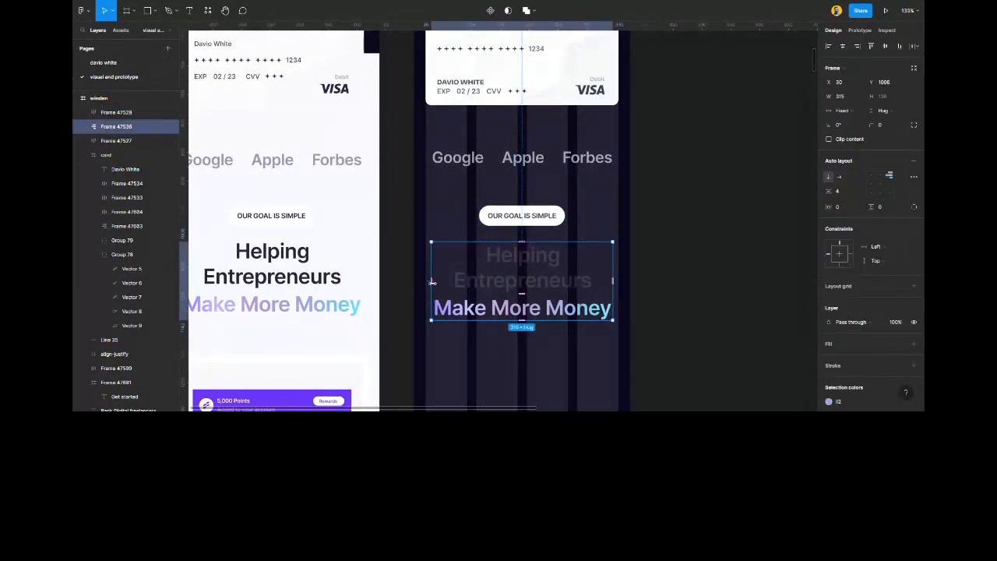
pyautogui.hotkey('ctrl', 'shift', 'g')
pyautogui.click(724, 304)
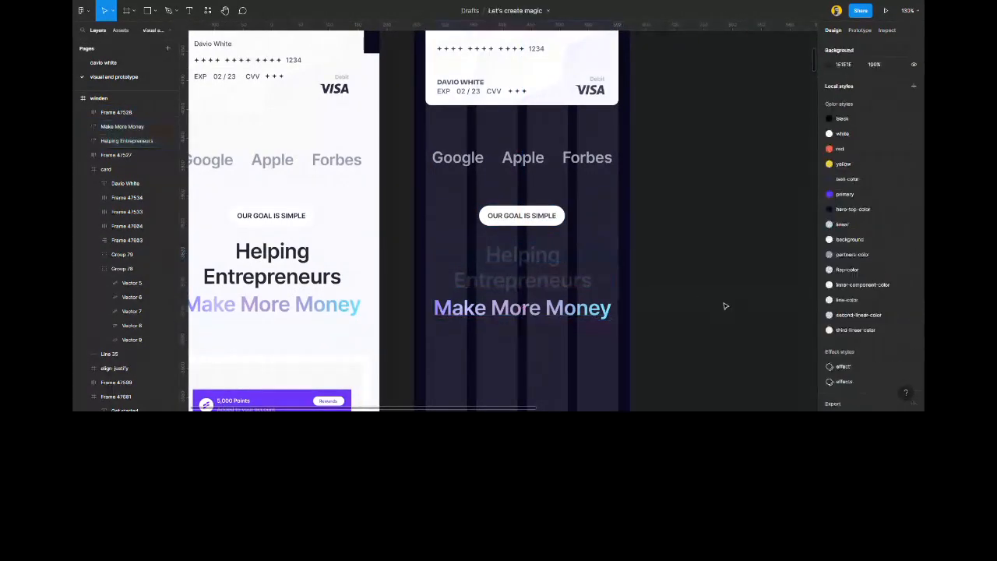
pyautogui.click(594, 282)
pyautogui.moveTo(612, 274); pyautogui.dragTo(618, 274)
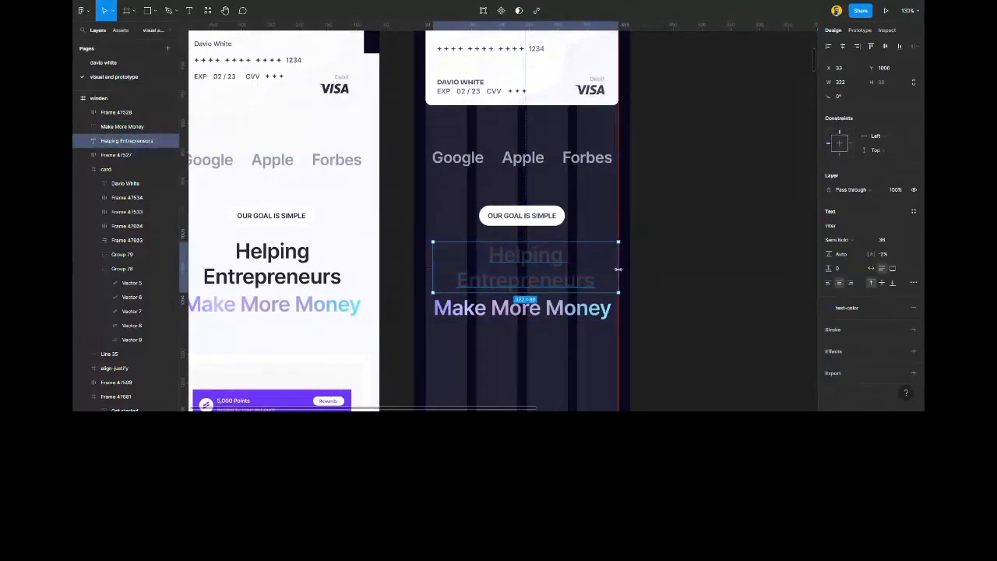
pyautogui.moveTo(433, 259); pyautogui.dragTo(425, 258)
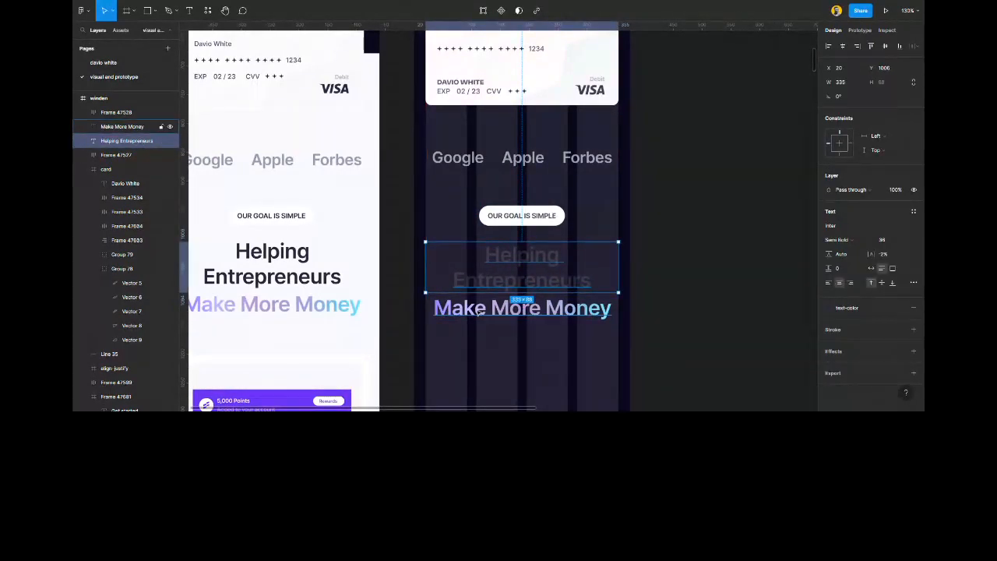
pyautogui.click(430, 312)
pyautogui.moveTo(430, 309); pyautogui.dragTo(425, 308)
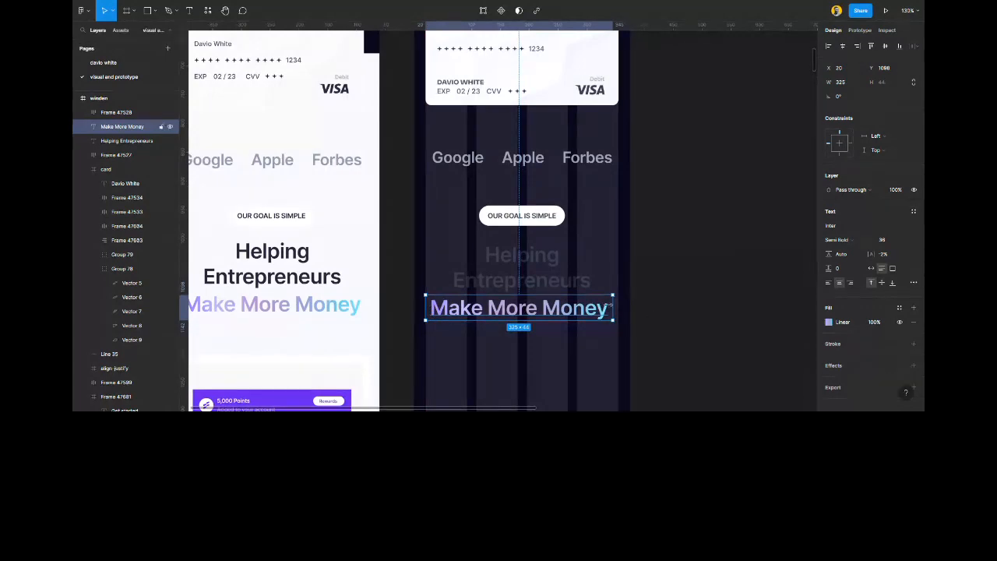
pyautogui.moveTo(612, 307); pyautogui.dragTo(618, 306)
# Wrap the two heading texts in an auto layout, then combine it with the badge in one vertical auto layout.
pyautogui.keyDown('shift'); pyautogui.click(534, 269); pyautogui.keyUp('shift')
pyautogui.hotkey('shift', 'a')
pyautogui.click(550, 216)
pyautogui.hotkey('shift', 'a')
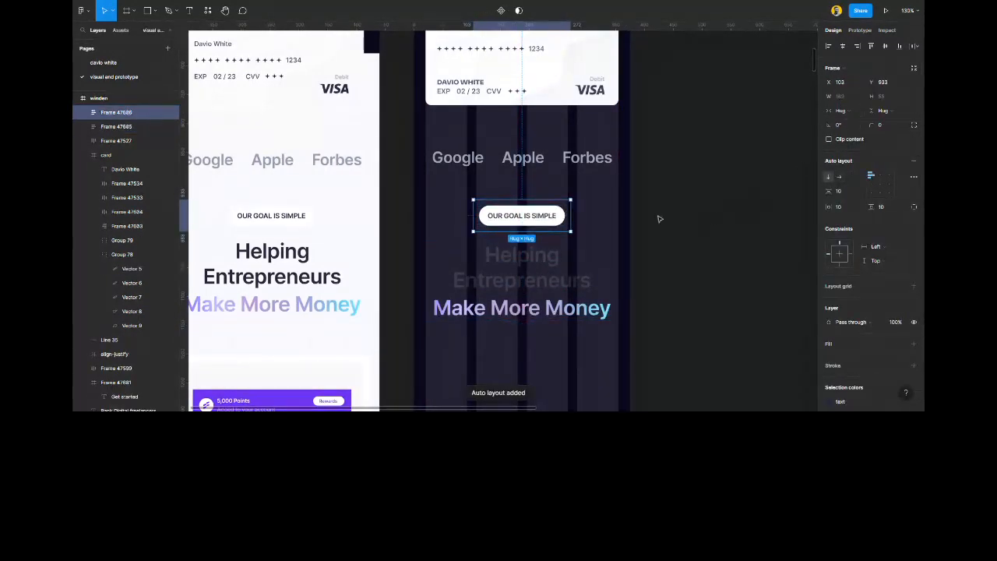
pyautogui.keyDown('shift'); pyautogui.click(555, 272); pyautogui.keyUp('shift')
pyautogui.hotkey('shift', 'a')
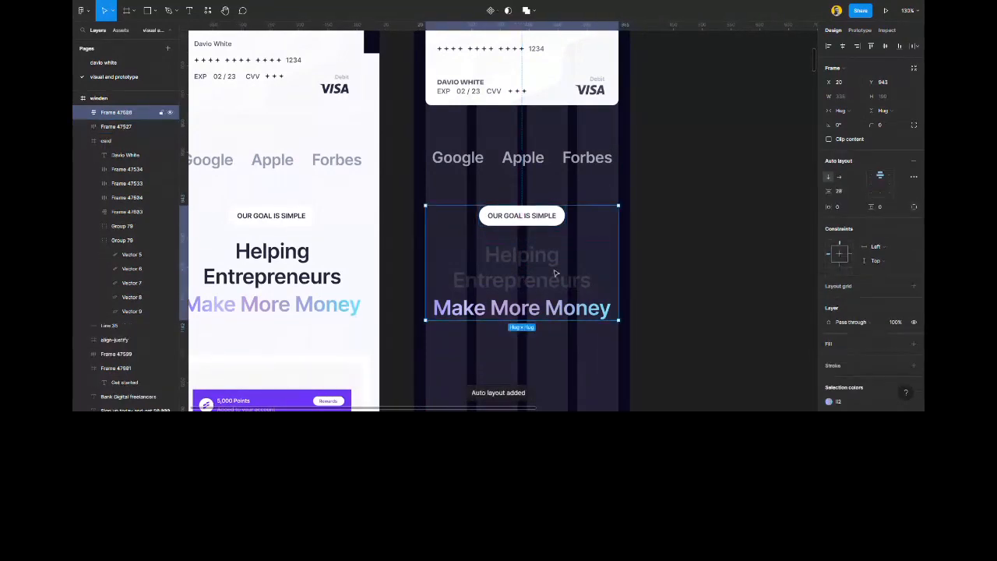
pyautogui.click(660, 311)
# Draw a 375 by 656 frame over the hero content at X 0, Y 0 and fill it with the hero-top-color style.
pyautogui.scroll(-5, 495, 285)
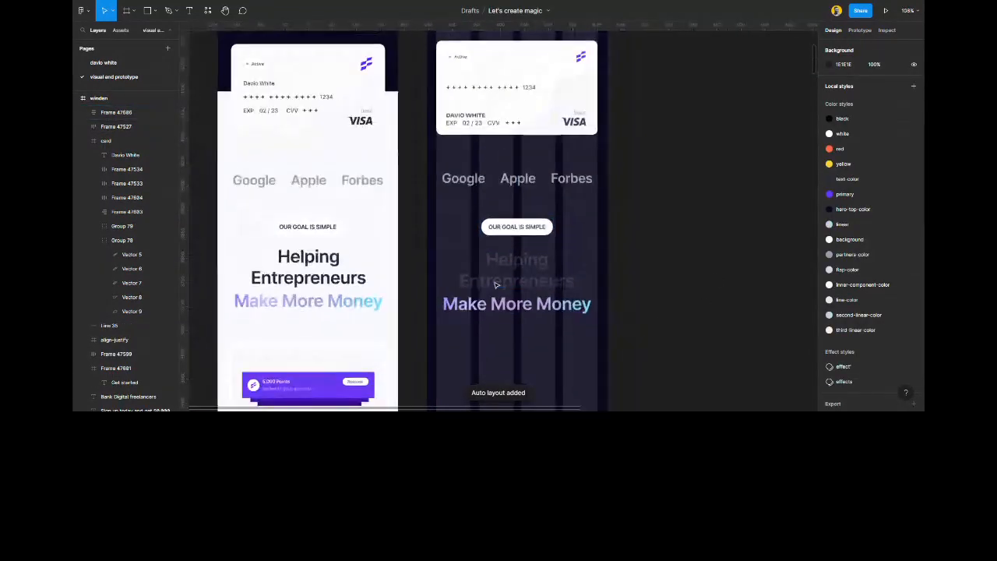
pyautogui.scroll(-3, 495, 285)
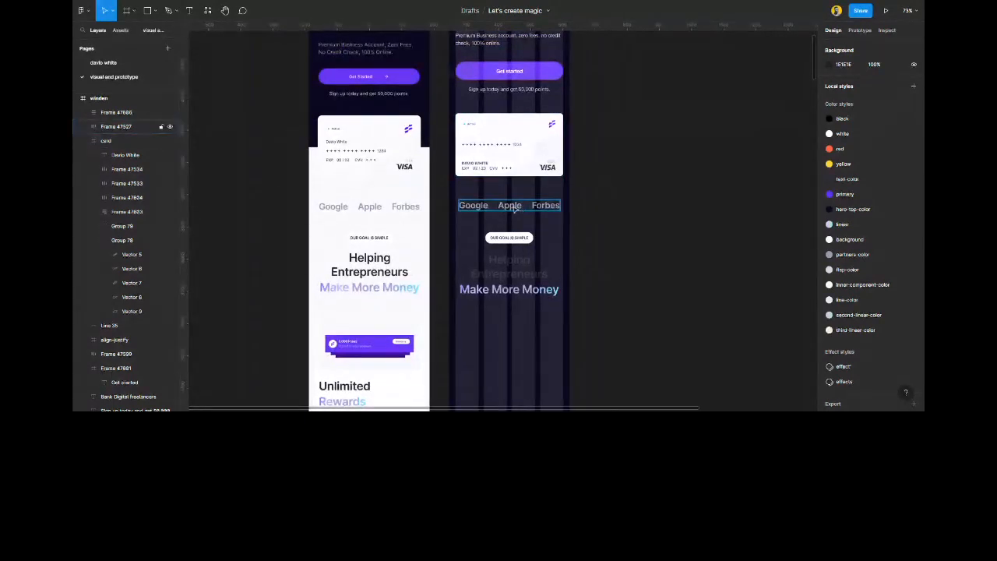
pyautogui.press('f')
pyautogui.moveTo(449, 139)
pyautogui.mouseDown()
pyautogui.moveTo(534, 289)
pyautogui.moveTo(571, 411)
pyautogui.moveTo(577, 67)
pyautogui.moveTo(588, 25)
pyautogui.moveTo(577, 88)
pyautogui.moveTo(569, 61)
pyautogui.mouseUp()
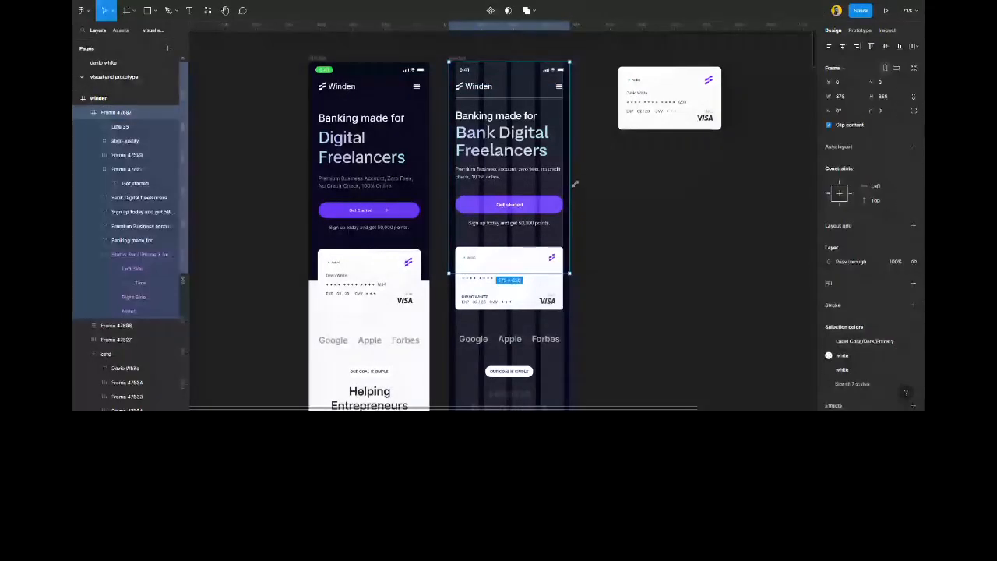
pyautogui.click(899, 283)
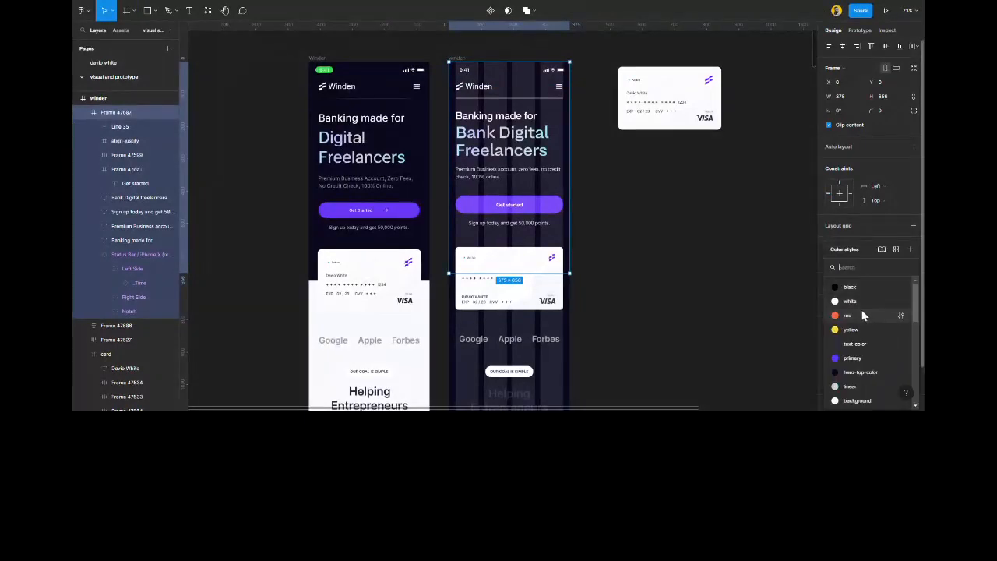
pyautogui.click(858, 372)
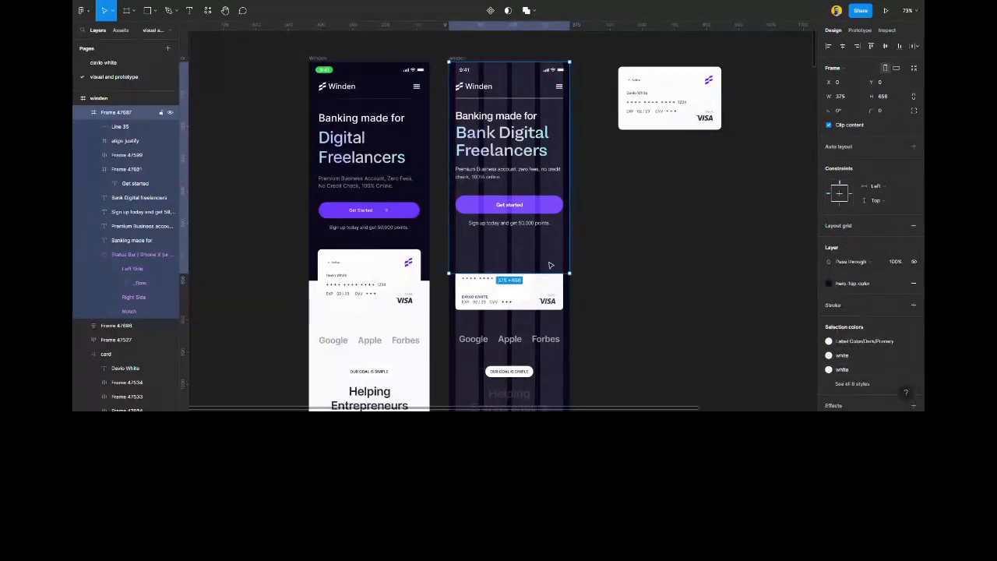
# Send the hero background frame behind the card and extend its height to 687.
pyautogui.press('[')
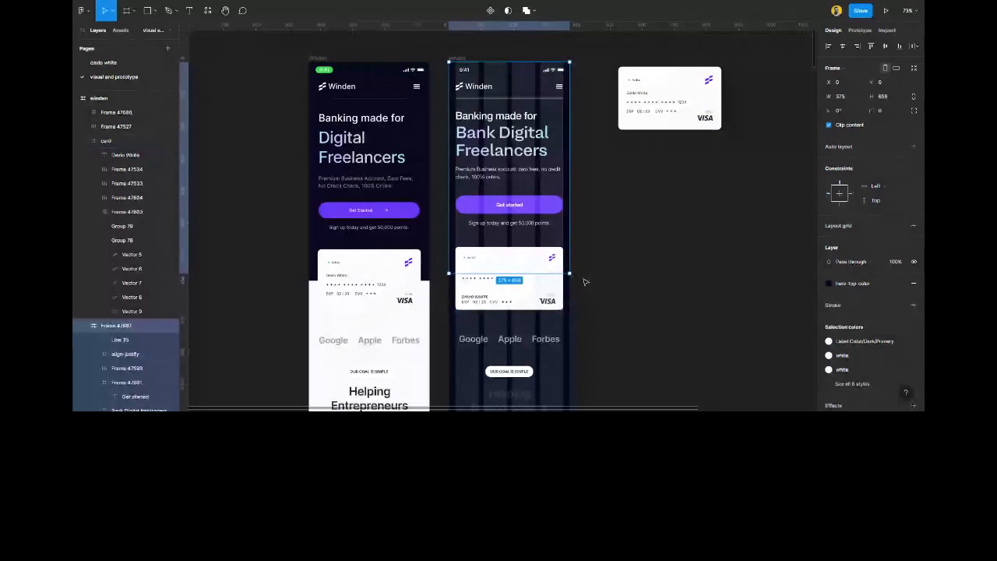
pyautogui.moveTo(564, 274); pyautogui.dragTo(564, 277)
pyautogui.scroll(5, 542, 257)
pyautogui.scroll(1, 576, 381)
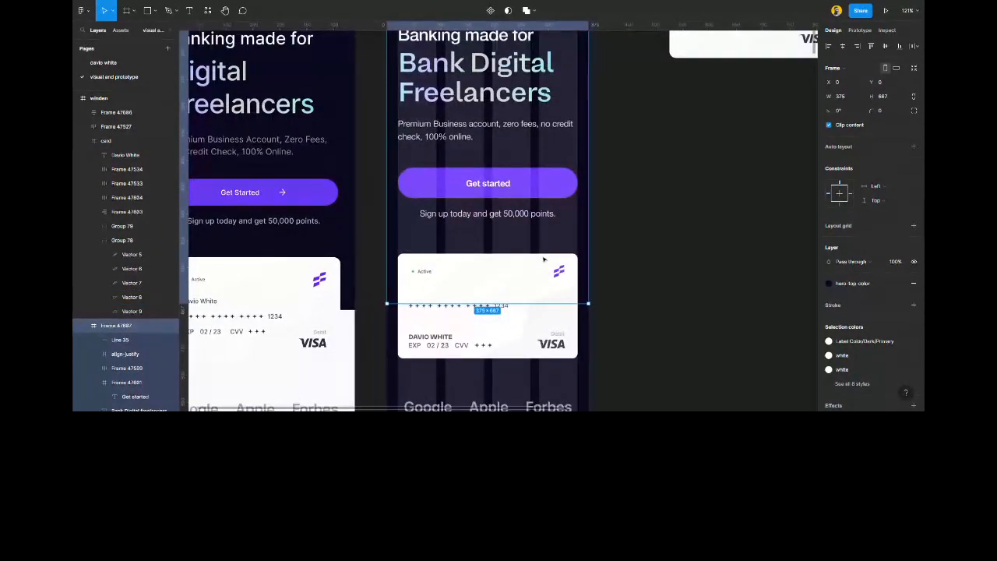
# Fill the winden frame with the background color style.
pyautogui.click(577, 381)
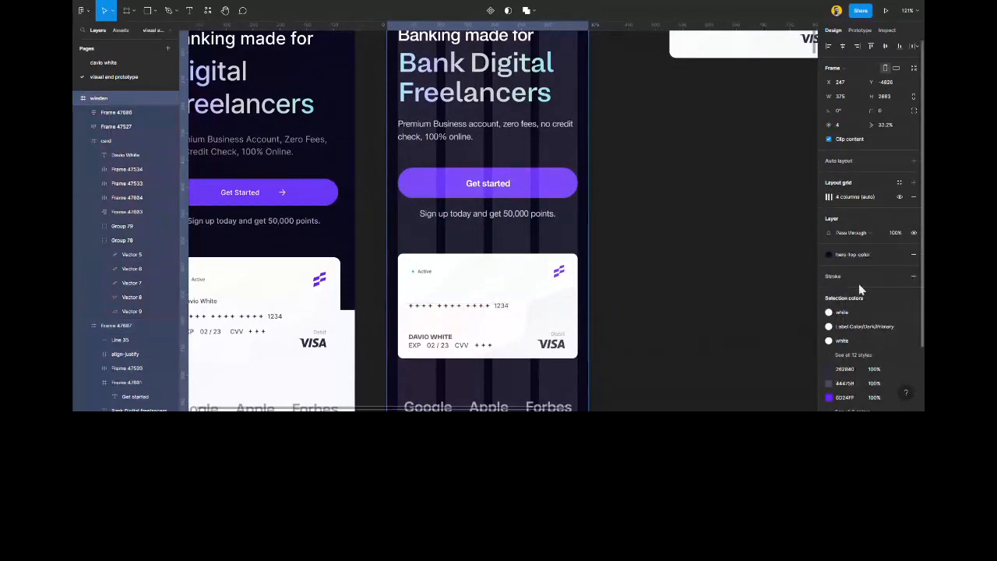
pyautogui.click(873, 253)
pyautogui.scroll(-1, 868, 349)
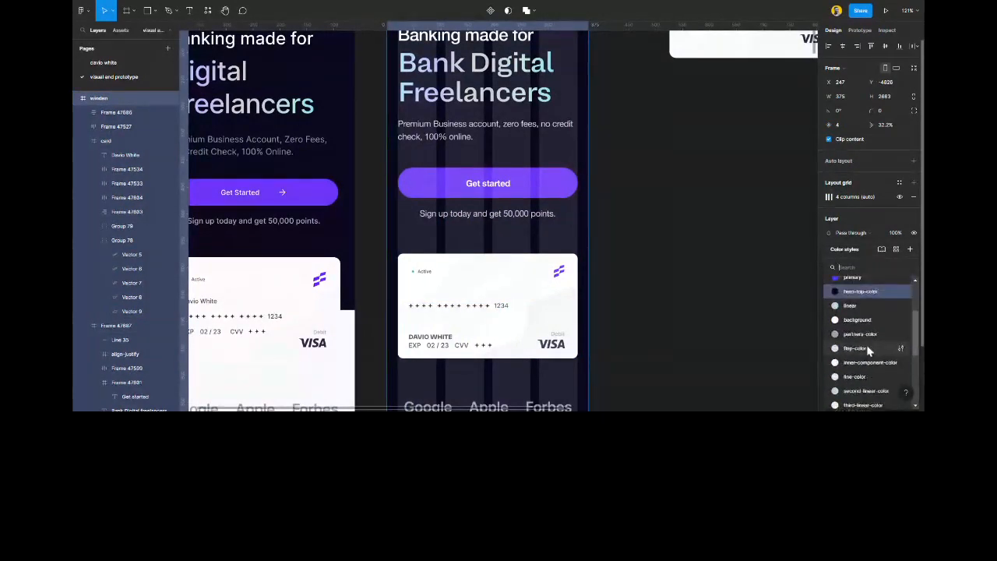
pyautogui.click(866, 325)
pyautogui.click(683, 281)
# Move the guides frame closer to the winden frame, just below the loose debit card copy.
pyautogui.scroll(-3, 488, 311)
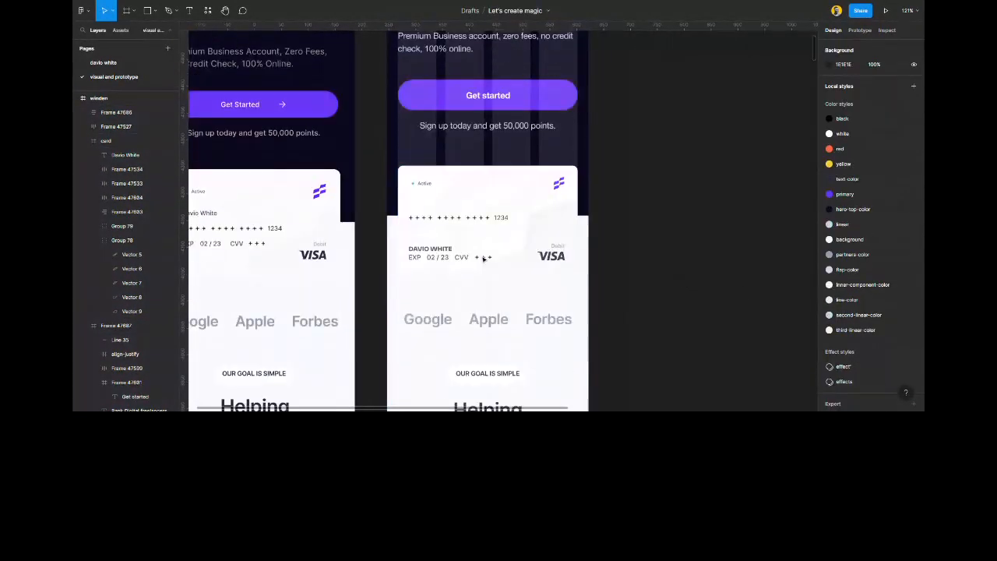
pyautogui.scroll(-2, 481, 353)
pyautogui.scroll(-2, 481, 352)
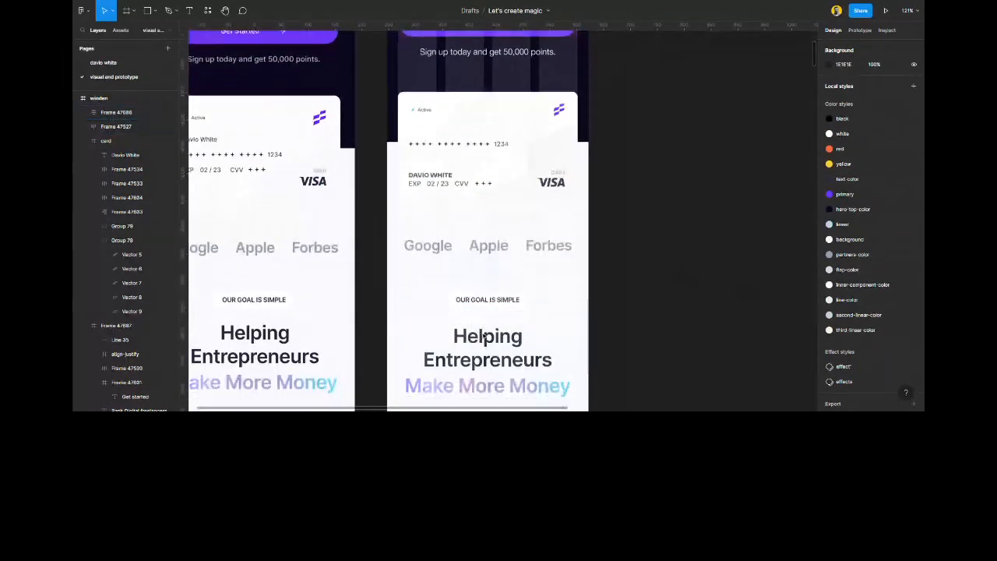
pyautogui.scroll(-8, 483, 337)
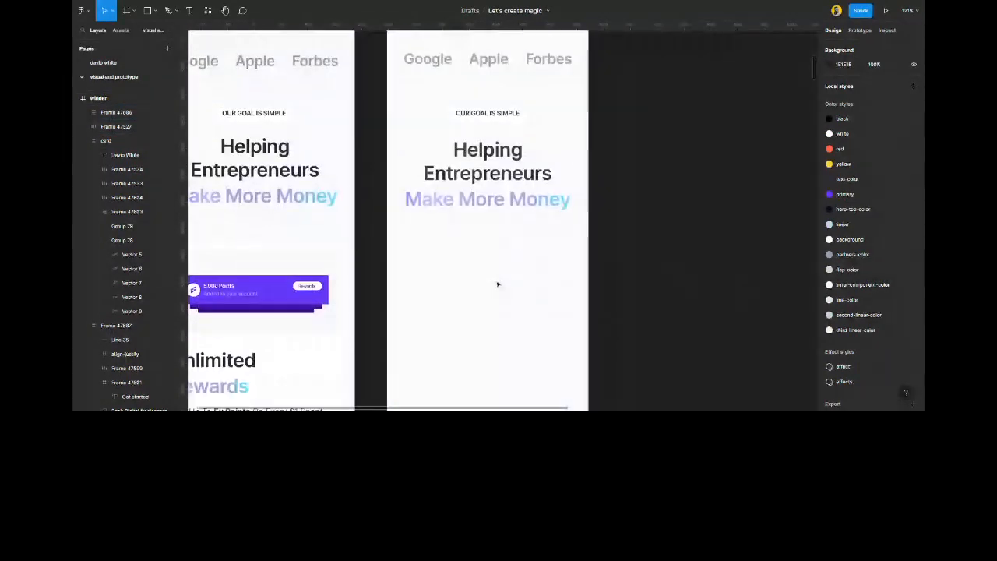
pyautogui.scroll(-10, 496, 284)
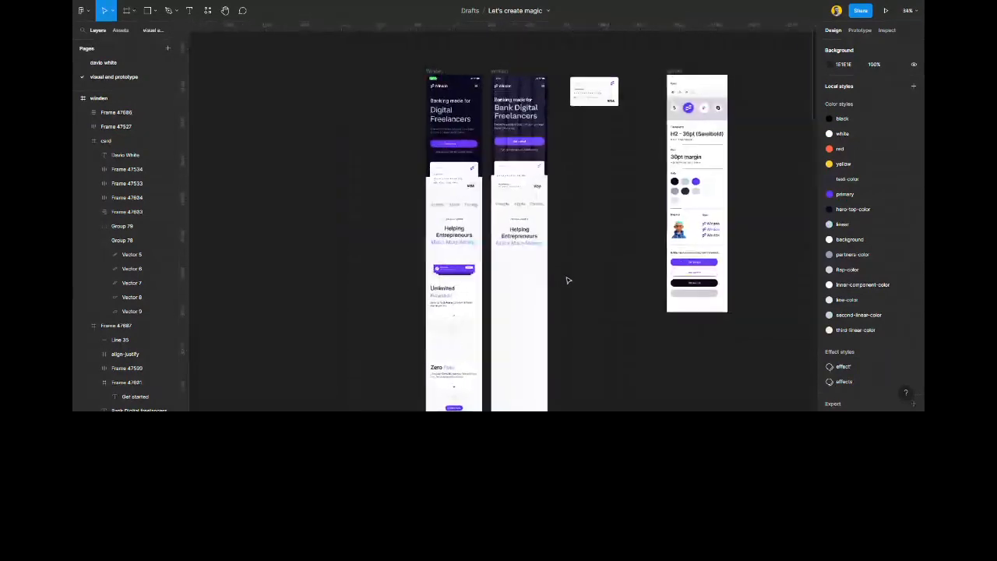
pyautogui.moveTo(668, 79); pyautogui.dragTo(567, 264)
pyautogui.click(585, 229)
# Change the column color of the winden frame's layout grid to black 000000, keeping 10% opacity.
pyautogui.scroll(5, 529, 265)
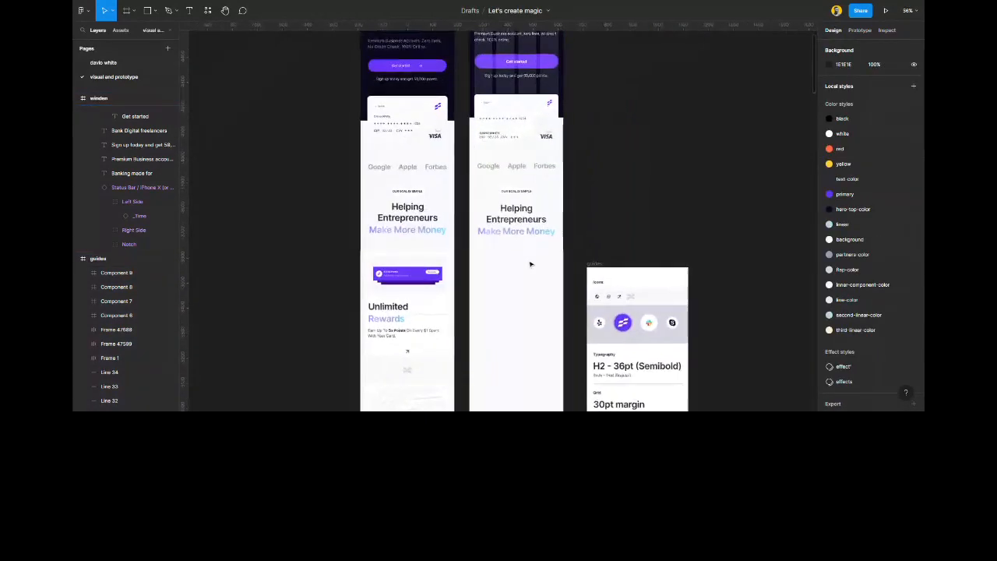
pyautogui.scroll(4, 530, 265)
pyautogui.click(526, 262)
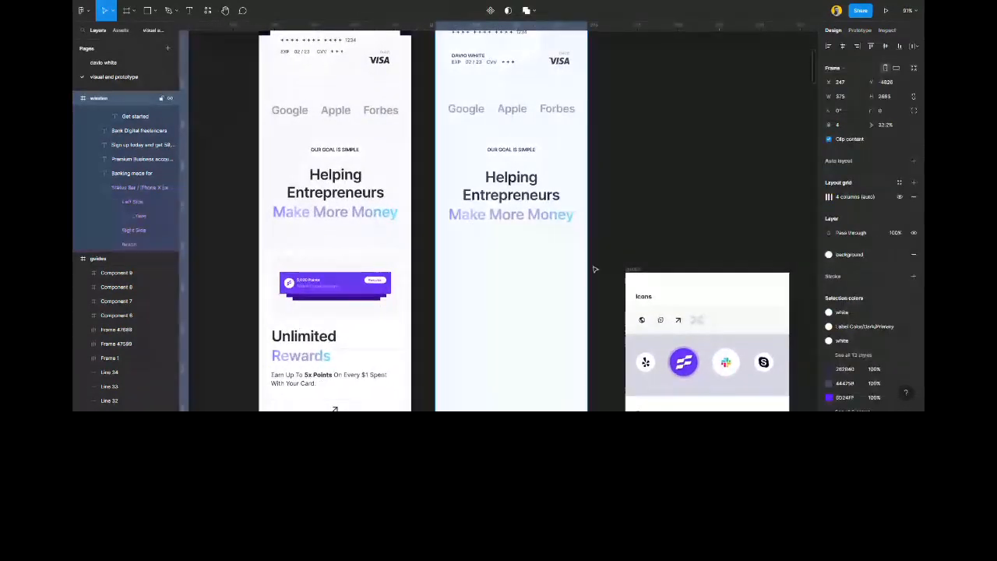
pyautogui.click(827, 197)
pyautogui.click(759, 233)
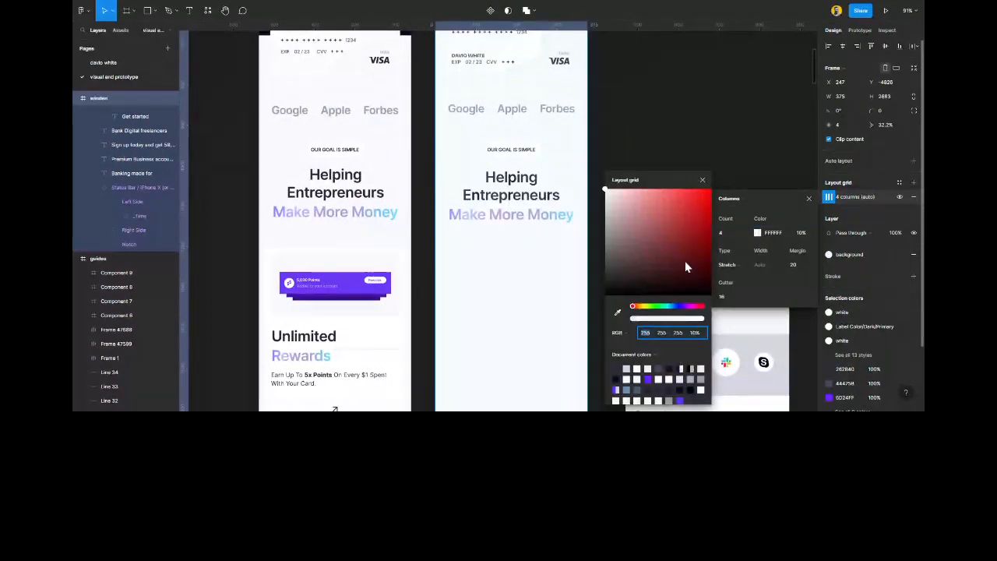
pyautogui.moveTo(685, 268); pyautogui.dragTo(578, 333)
pyautogui.click(701, 179)
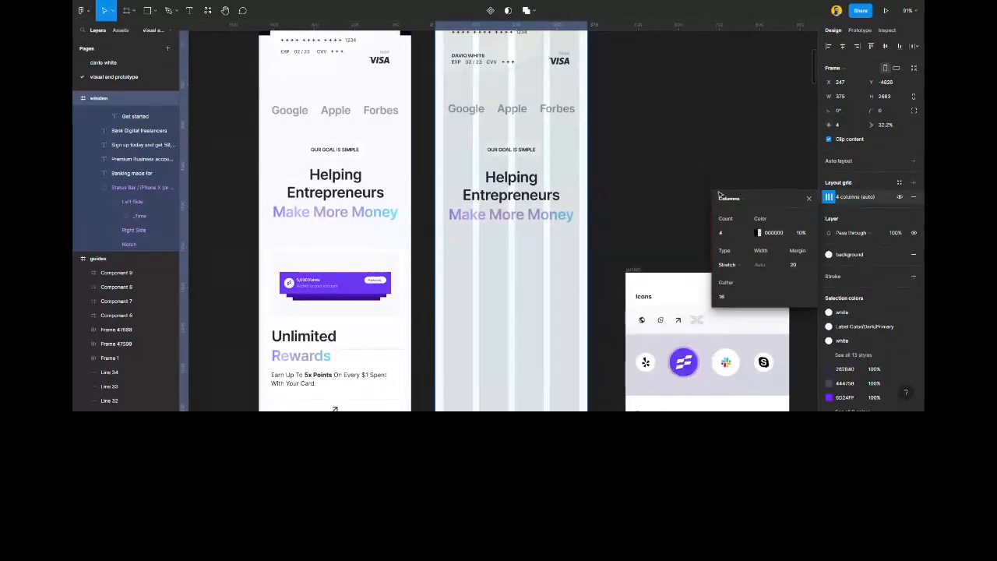
pyautogui.click(808, 199)
pyautogui.click(698, 212)
# Draw a 335 by 423 frame below the goal heading at X 20, Y 1260 and fill it with the white style.
pyautogui.scroll(2, 506, 298)
pyautogui.scroll(-3, 507, 298)
pyautogui.scroll(-2, 508, 297)
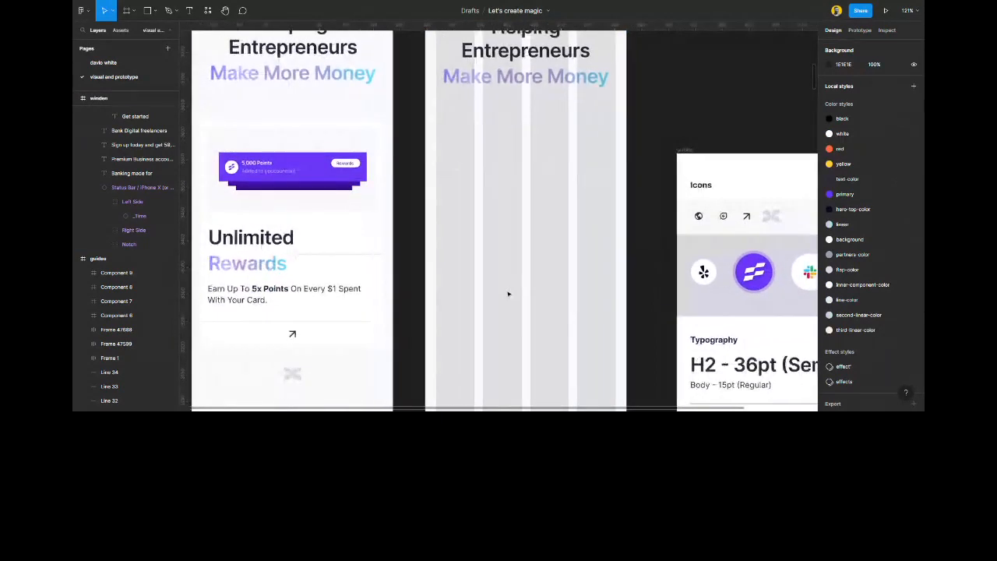
pyautogui.hscroll(-1, 436, 257)
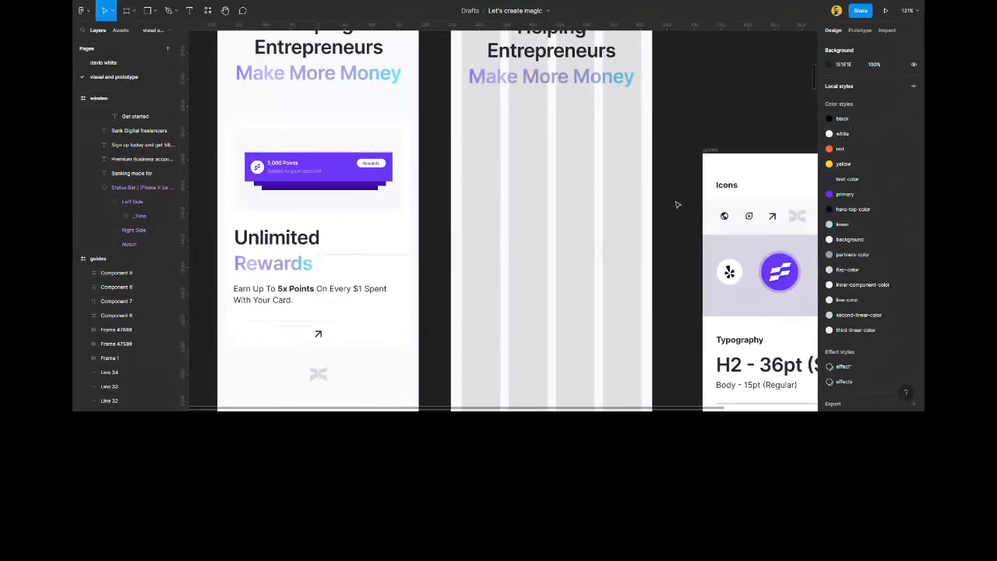
pyautogui.hscroll(1, 492, 207)
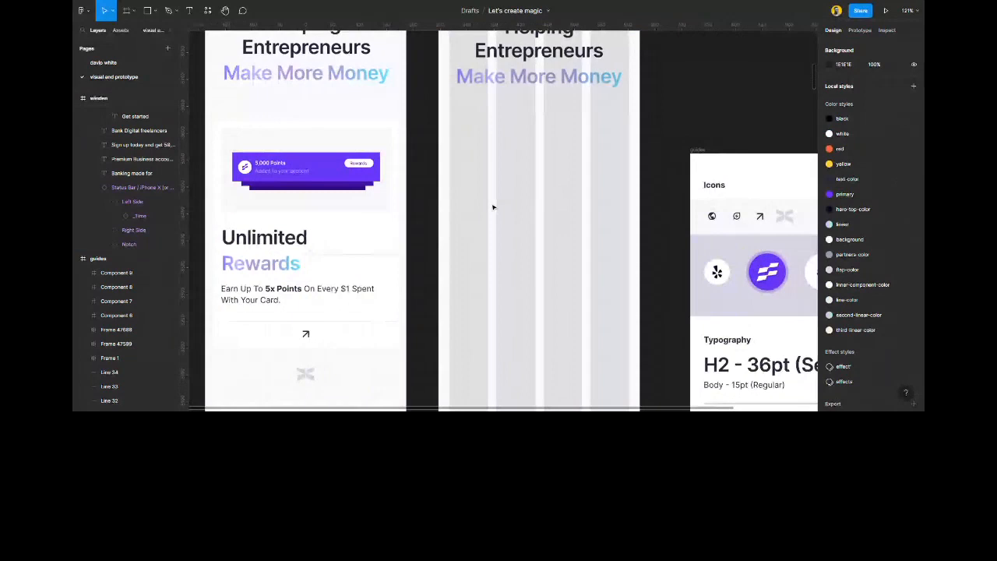
pyautogui.press('f')
pyautogui.moveTo(448, 142); pyautogui.dragTo(629, 339)
pyautogui.moveTo(569, 339); pyautogui.dragTo(568, 369)
pyautogui.click(900, 282)
pyautogui.click(859, 306)
pyautogui.moveTo(542, 197); pyautogui.dragTo(543, 171)
pyautogui.scroll(1, 550, 172)
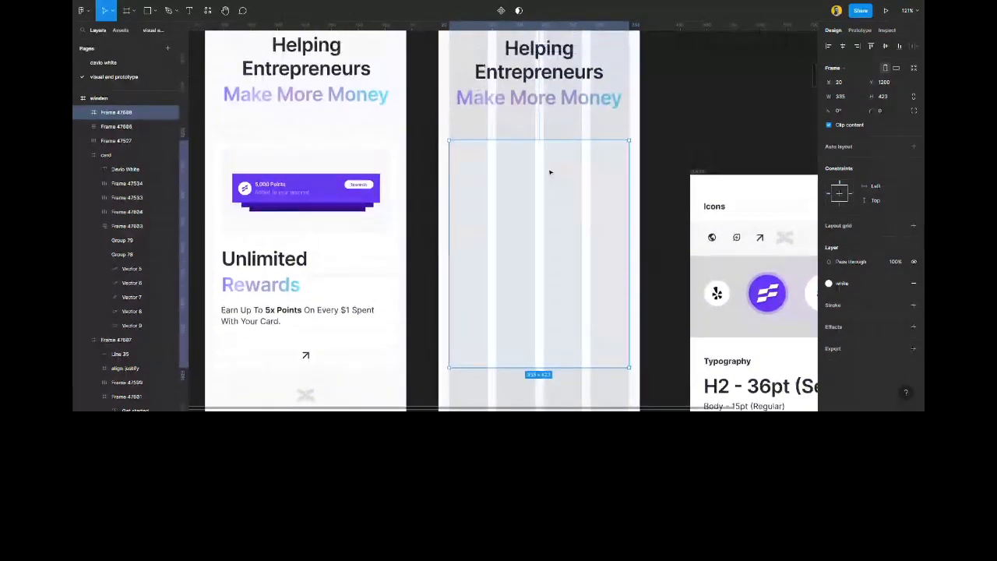
# Hide the winden frame's layout grid to compare the white card frame with the reference, and show the grid again.
pyautogui.click(554, 125)
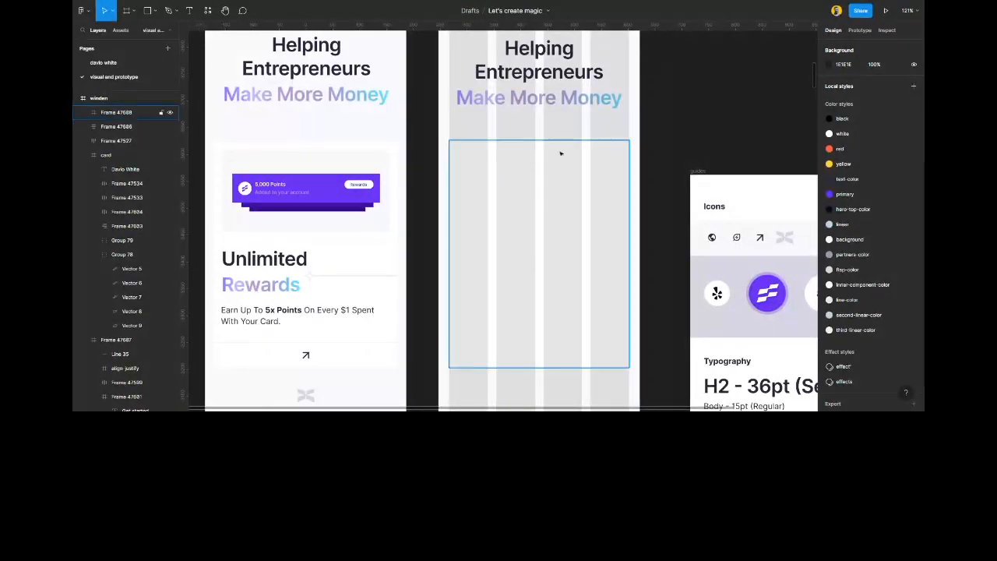
pyautogui.click(532, 169)
pyautogui.click(570, 124)
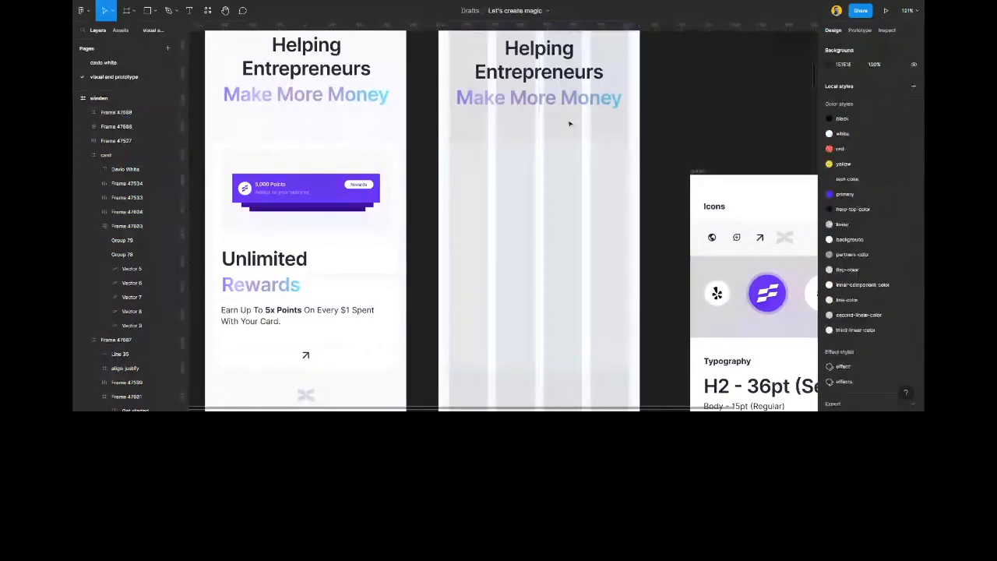
pyautogui.click(629, 123)
pyautogui.click(899, 197)
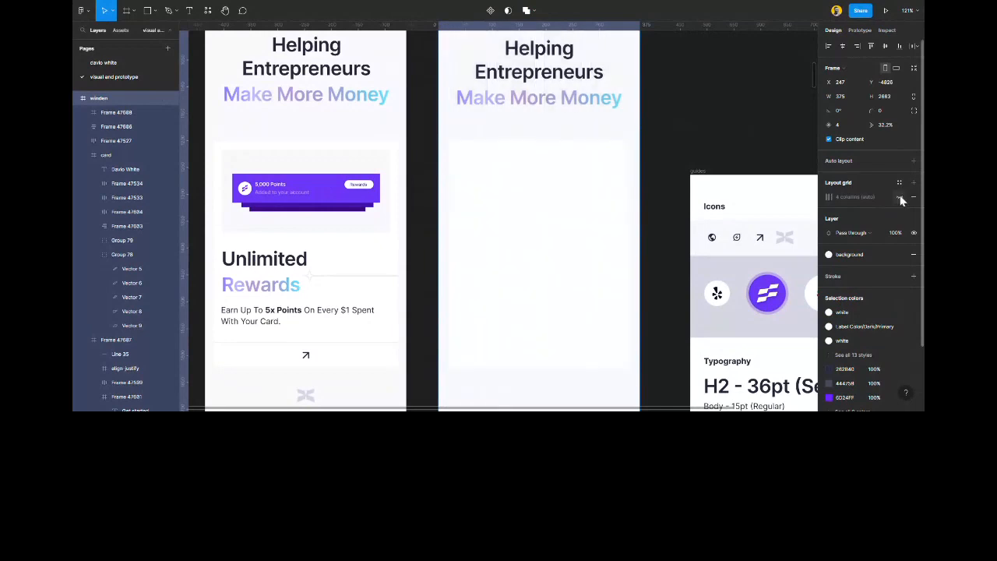
pyautogui.scroll(-3, 587, 262)
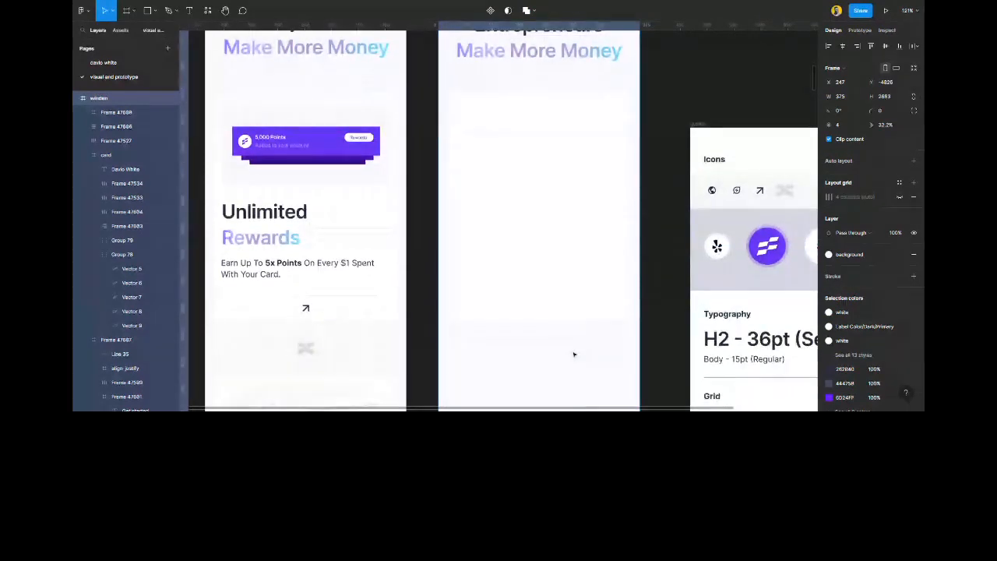
pyautogui.scroll(5, 574, 351)
pyautogui.scroll(-5, 559, 327)
pyautogui.scroll(2, 543, 306)
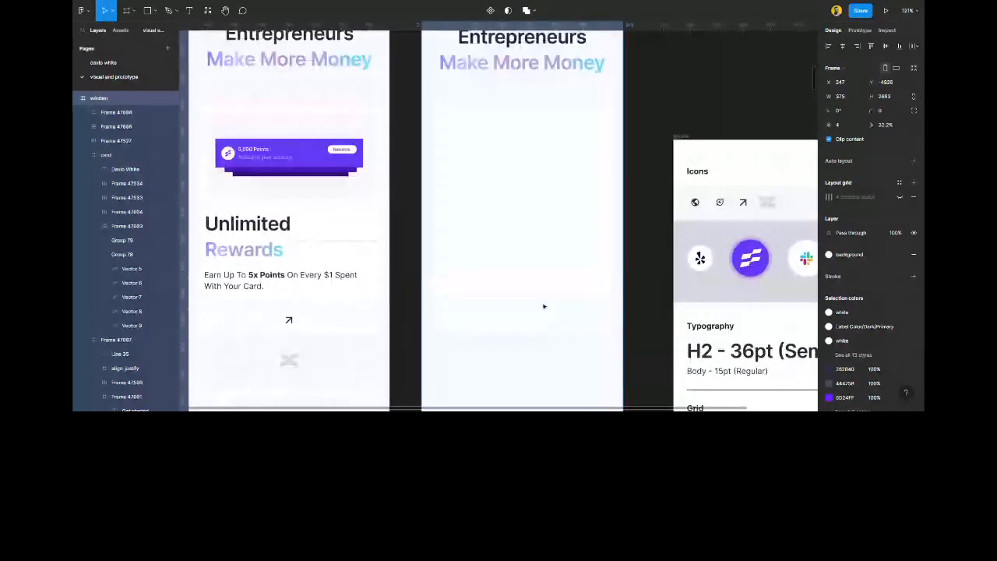
pyautogui.hscroll(-2, 557, 285)
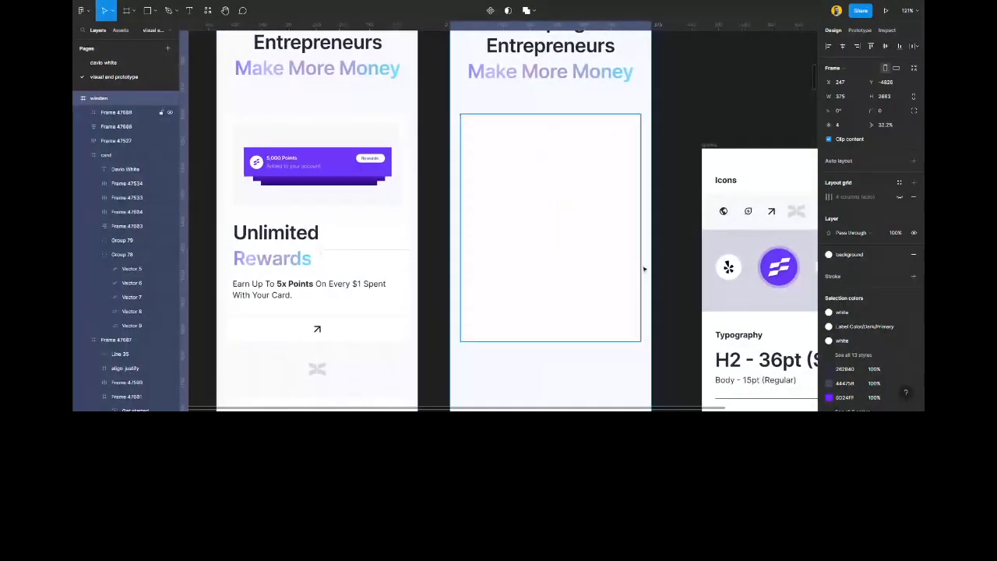
pyautogui.click(899, 197)
# Duplicate the reference's 5,000 Points illustration frame onto the canvas beside the winden frame and move the guides frame down to Y -3218.
pyautogui.scroll(1, 540, 170)
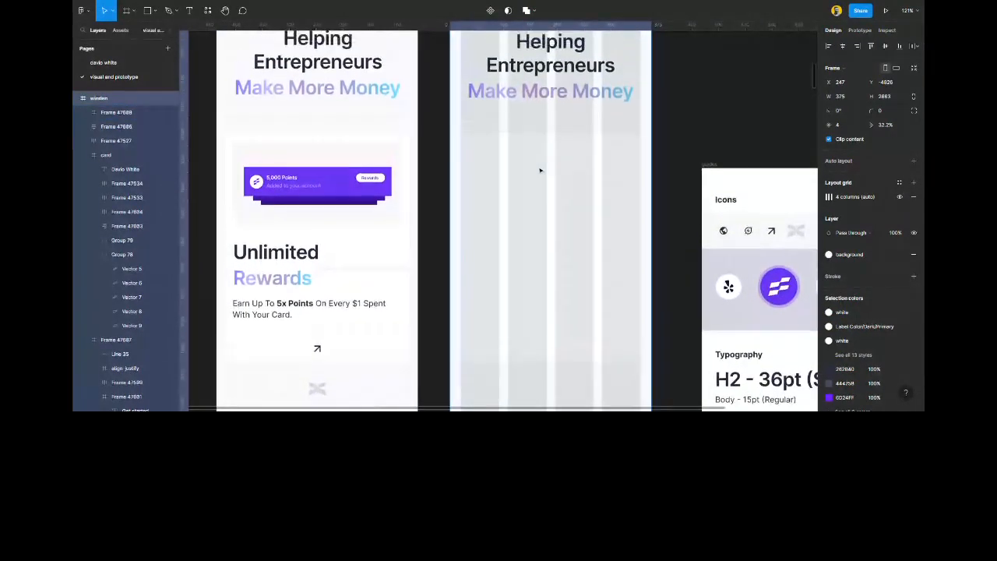
pyautogui.click(305, 201)
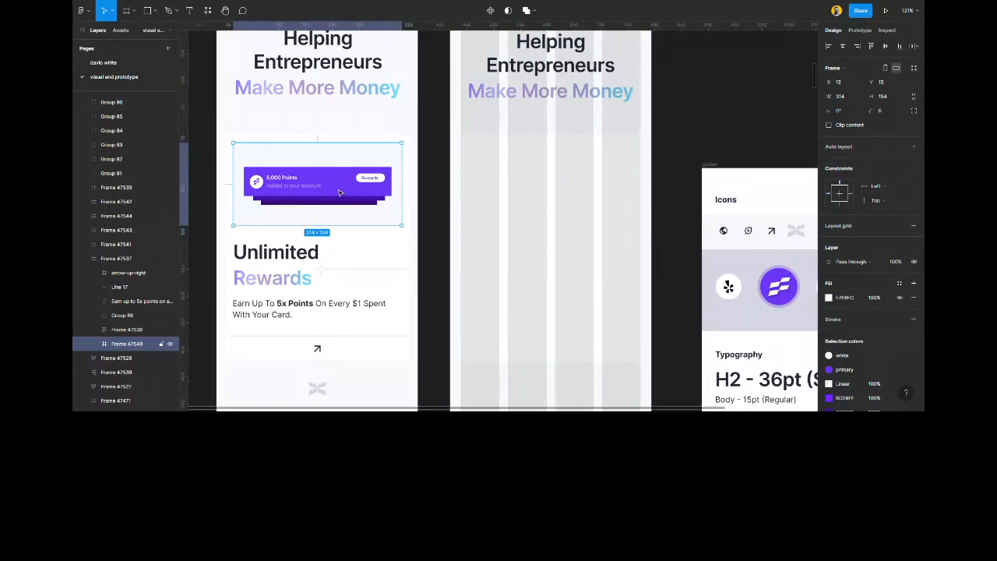
pyautogui.moveTo(340, 192); pyautogui.dragTo(746, 97)
pyautogui.click(623, 177)
pyautogui.click(649, 165)
pyautogui.moveTo(677, 201); pyautogui.dragTo(677, 387)
# Examine the reference page's feature cards from Unlimited Rewards through Free Transfers Anywhere, and return to the Unlimited Rewards card.
pyautogui.hscroll(1, 667, 232)
pyautogui.hscroll(-2, 667, 232)
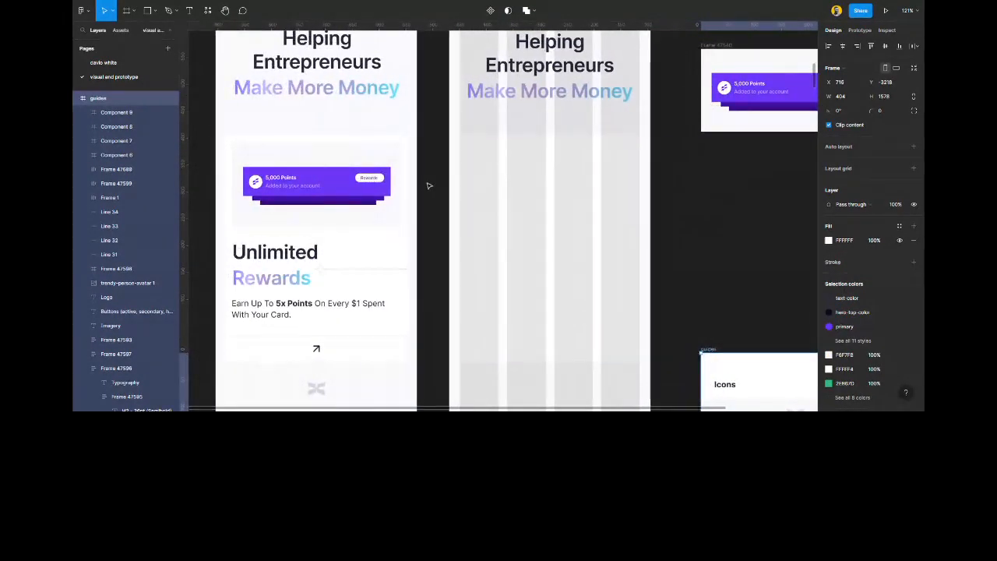
pyautogui.hscroll(-2, 429, 184)
pyautogui.scroll(-2, 383, 190)
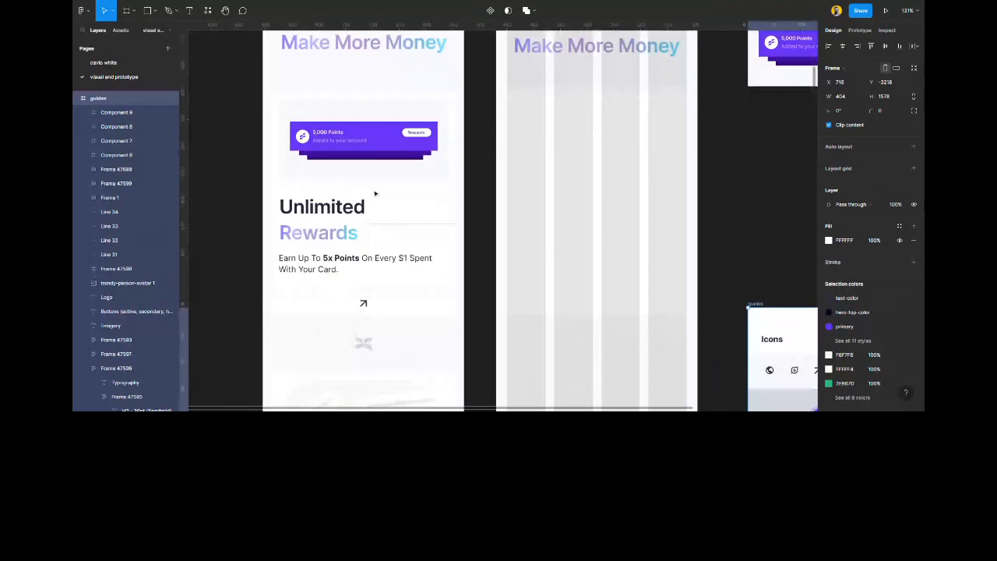
pyautogui.scroll(-1, 374, 193)
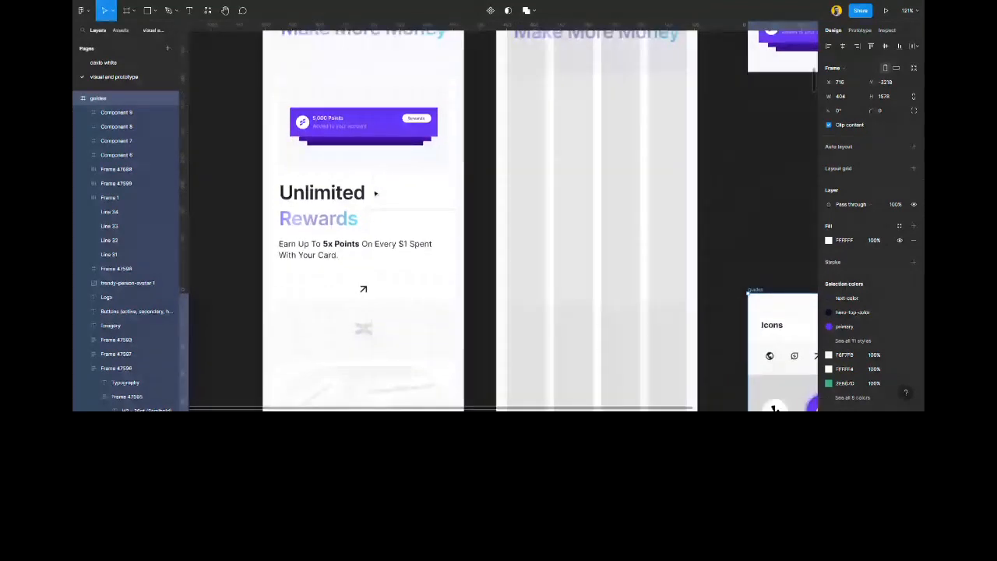
pyautogui.scroll(-1, 375, 193)
pyautogui.scroll(-10, 375, 193)
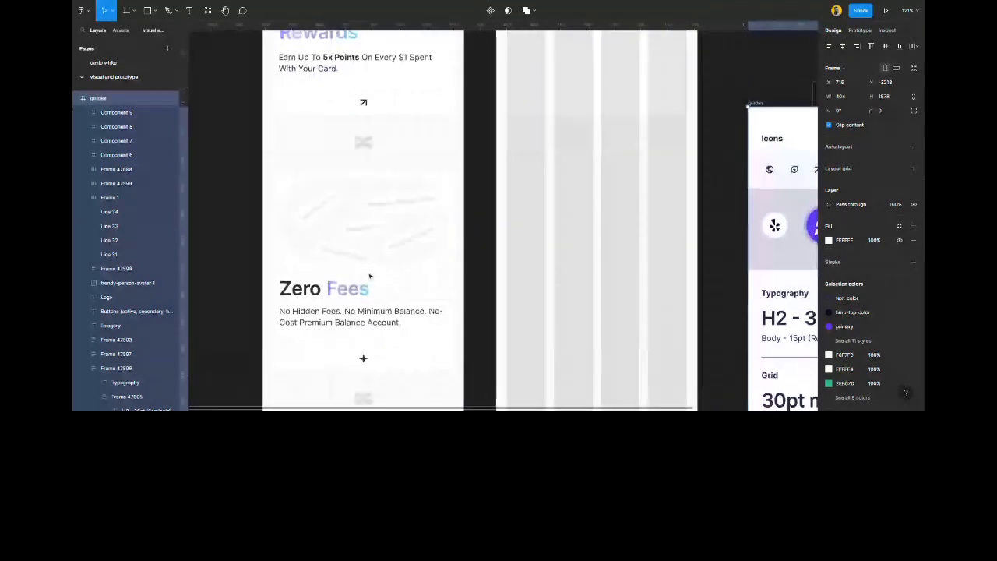
pyautogui.scroll(-8, 370, 275)
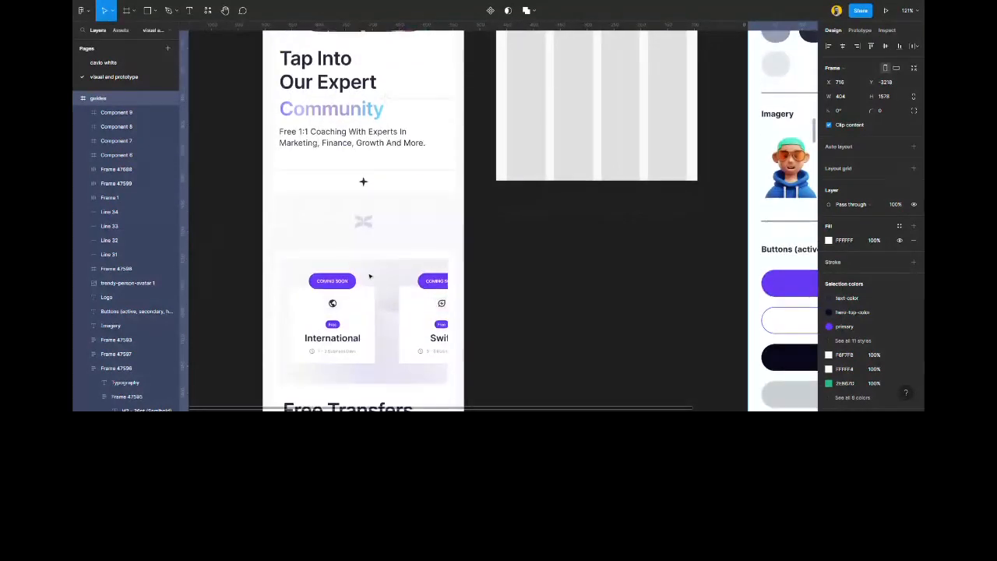
pyautogui.scroll(-10, 370, 276)
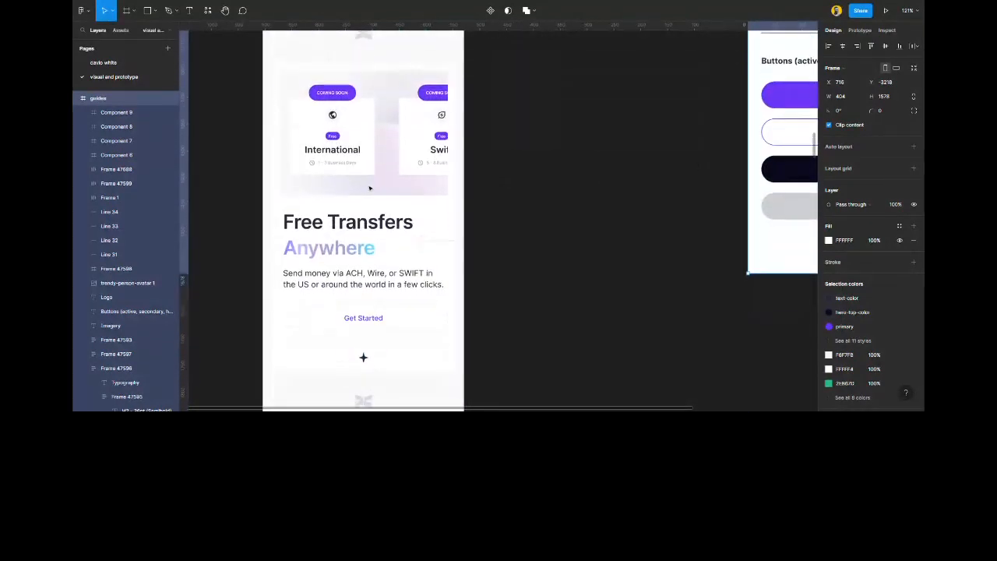
pyautogui.scroll(10, 412, 214)
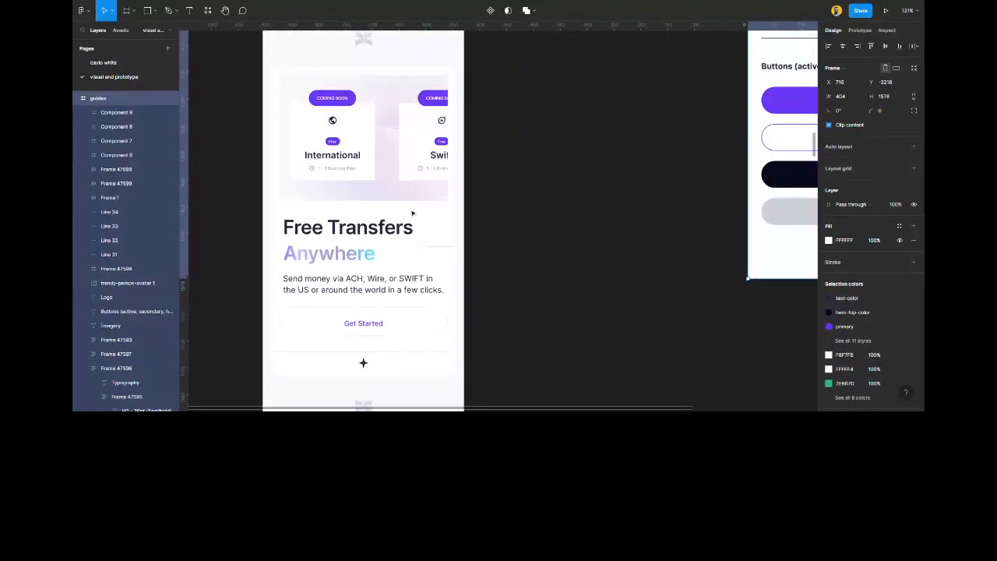
pyautogui.scroll(15, 412, 213)
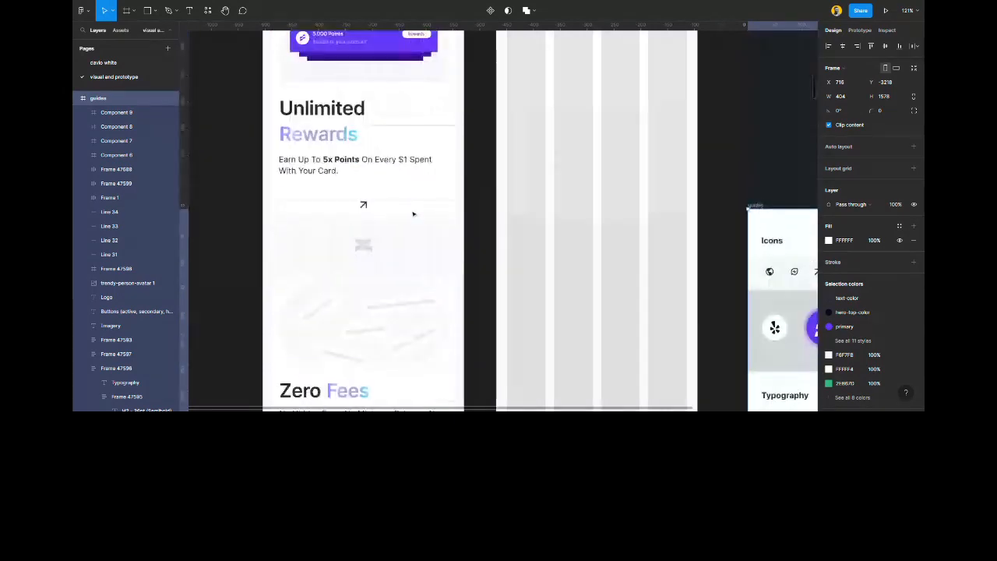
pyautogui.hscroll(2, 525, 237)
pyautogui.hscroll(5, 524, 238)
pyautogui.scroll(-5, 544, 177)
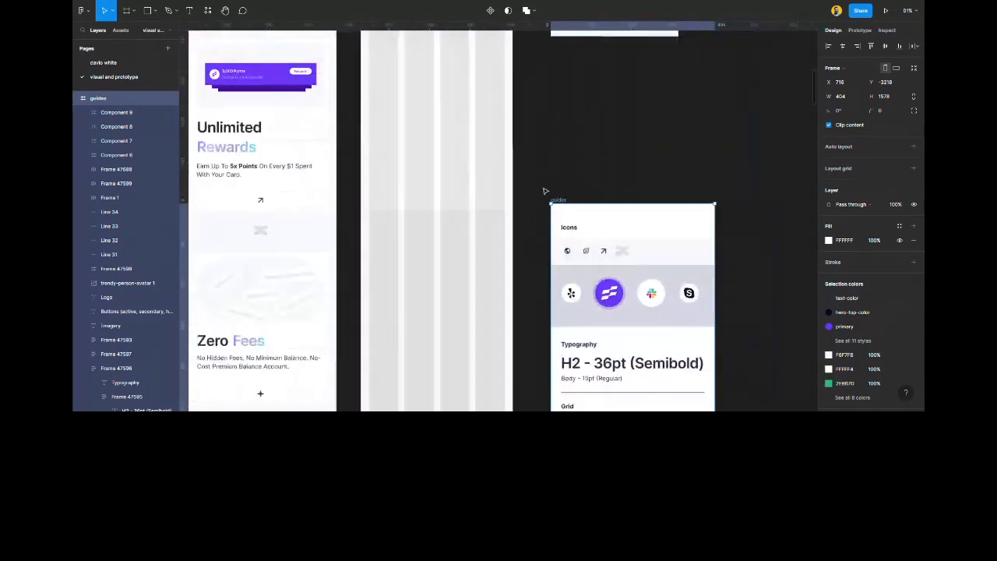
pyautogui.hscroll(-1, 378, 218)
pyautogui.hscroll(-2, 378, 218)
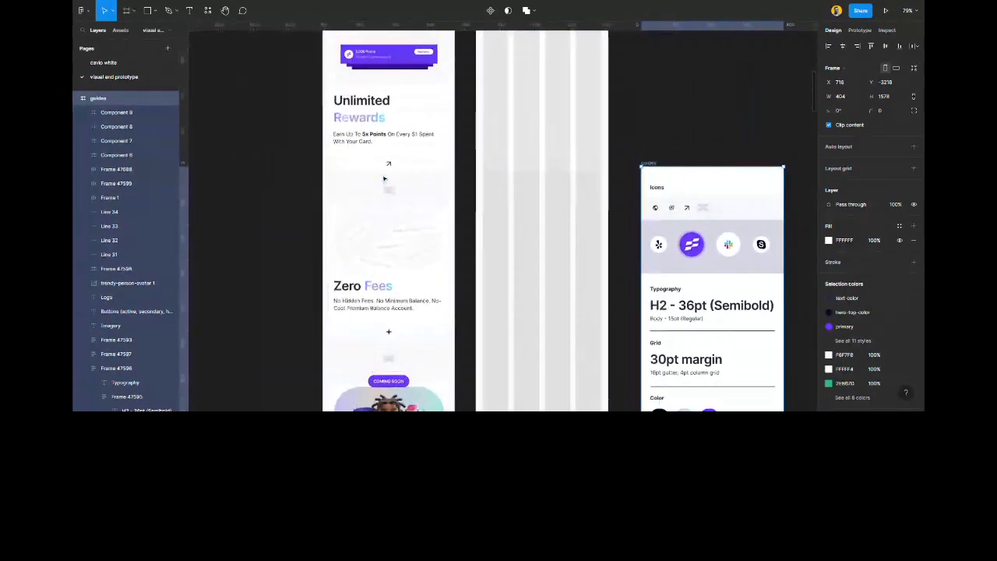
pyautogui.scroll(2, 378, 218)
pyautogui.scroll(7, 382, 165)
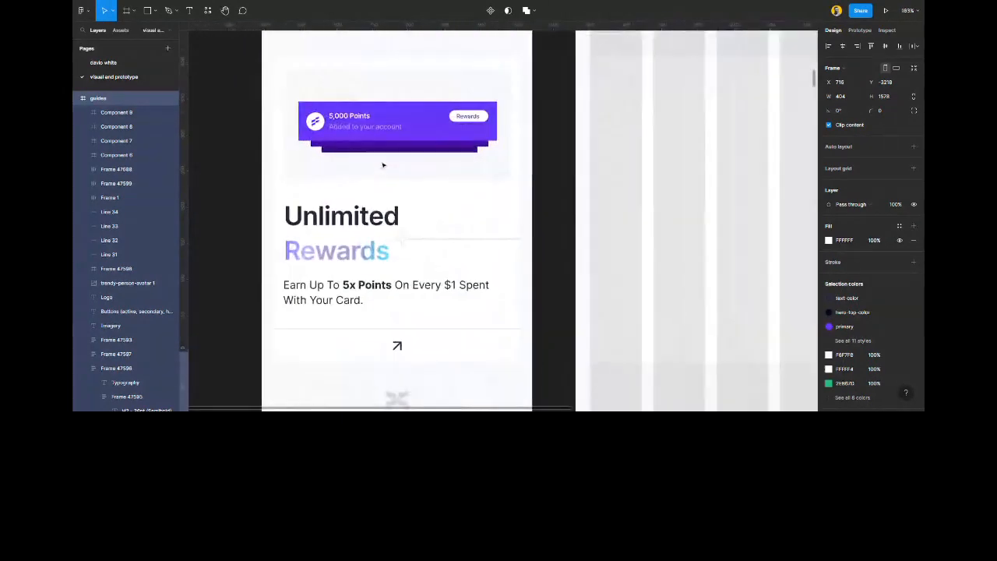
pyautogui.click(492, 222)
pyautogui.click(547, 213)
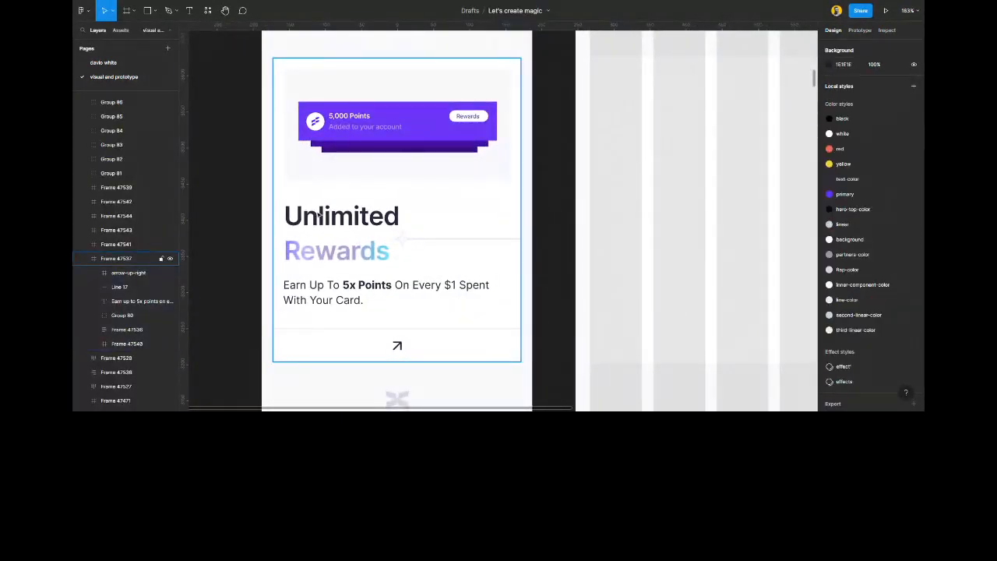
pyautogui.scroll(1, 320, 218)
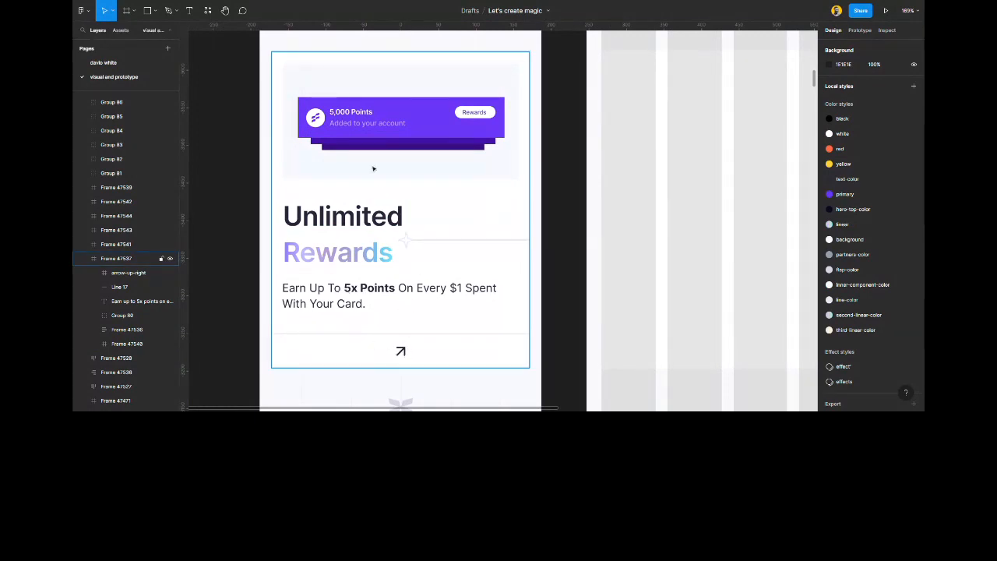
# Examine the reference's Unlimited Rewards and Zero Fees cards and compare them with the winden frame's section below the goal heading.
pyautogui.scroll(-2, 448, 215)
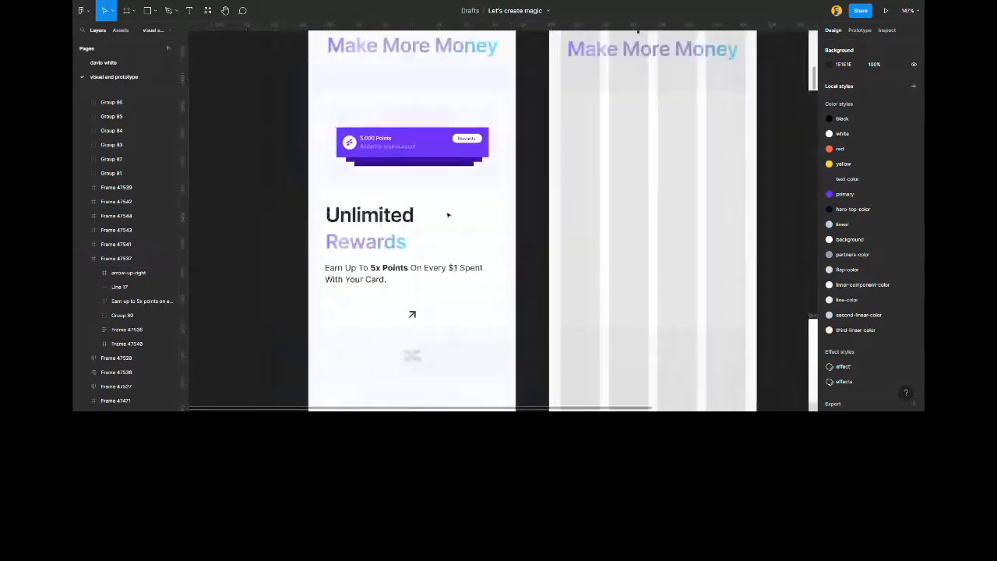
pyautogui.scroll(-2, 448, 215)
pyautogui.scroll(-5, 446, 215)
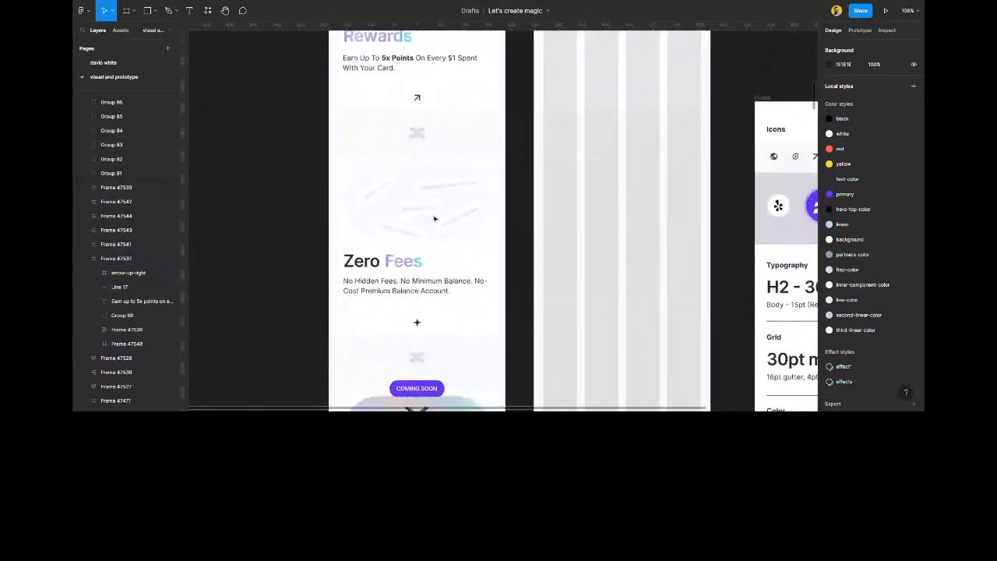
pyautogui.scroll(-2, 434, 219)
pyautogui.scroll(5, 428, 226)
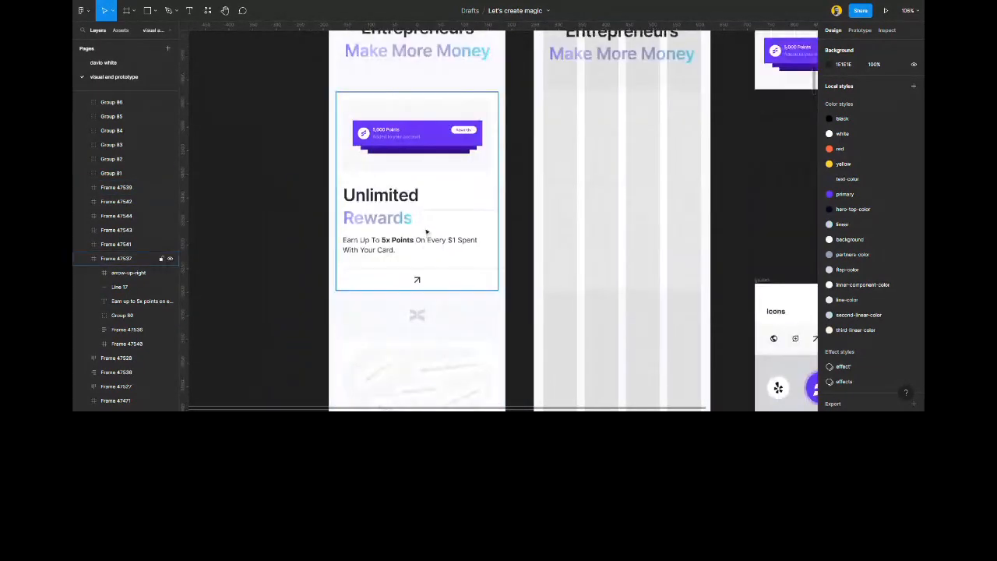
pyautogui.scroll(2, 426, 231)
pyautogui.hscroll(3, 498, 223)
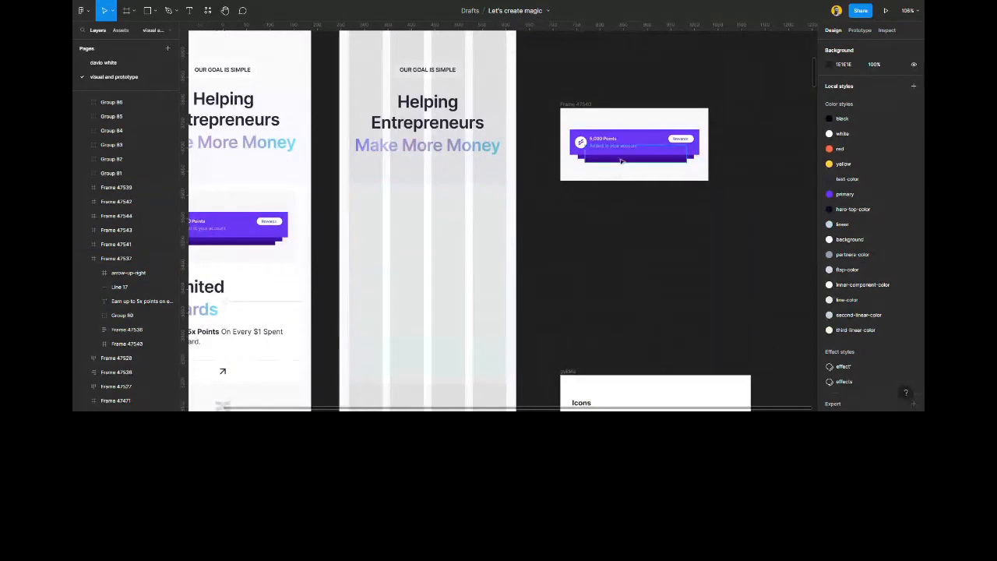
# Draw an 18-high spacer rectangle against the white card's left edge at X 0, Y 24, and set its width to 20.
pyautogui.scroll(5, 402, 221)
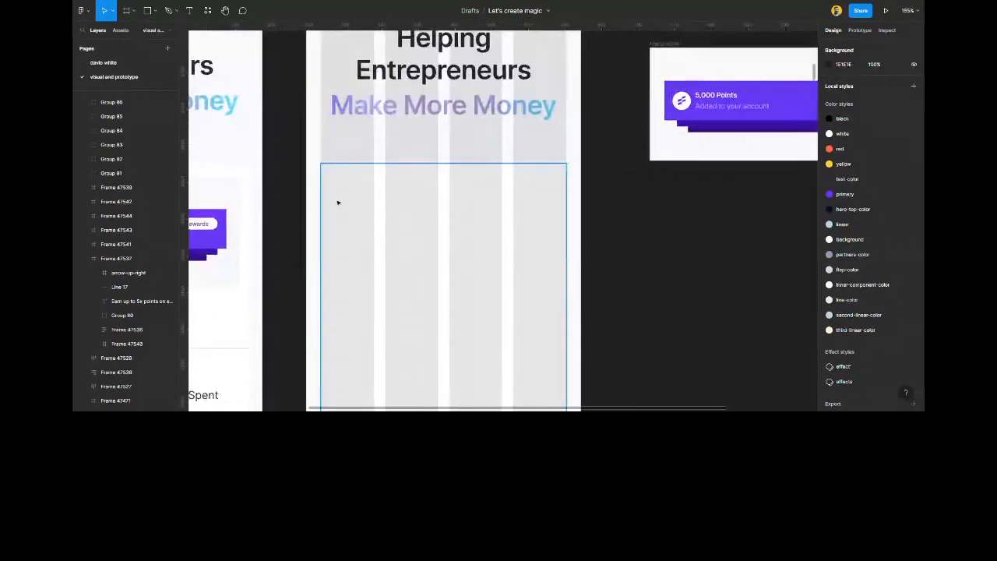
pyautogui.scroll(8, 338, 202)
pyautogui.press('r')
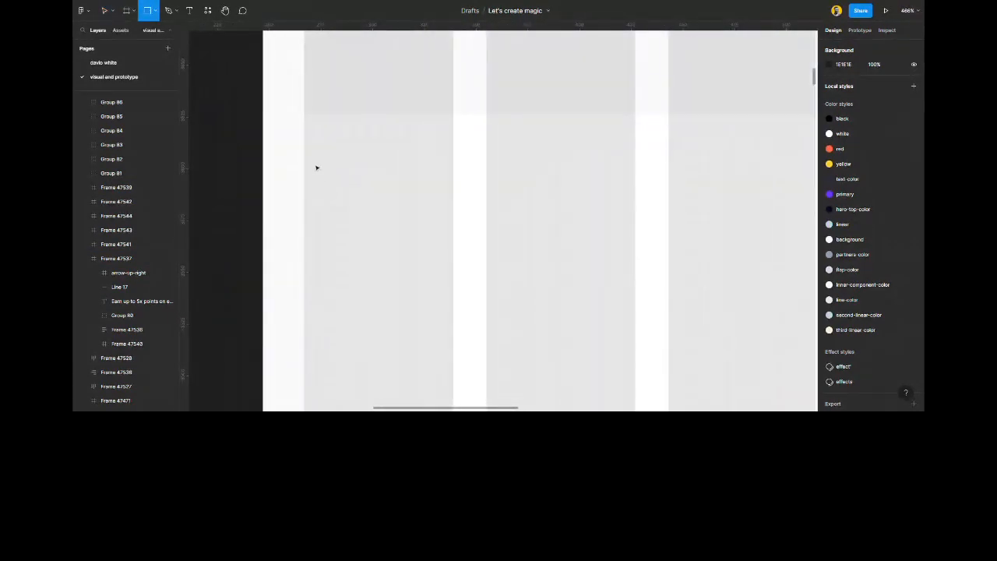
pyautogui.moveTo(311, 165)
pyautogui.mouseDown()
pyautogui.moveTo(363, 199)
pyautogui.moveTo(346, 188)
pyautogui.mouseUp()
pyautogui.click(826, 46)
pyautogui.click(843, 84)
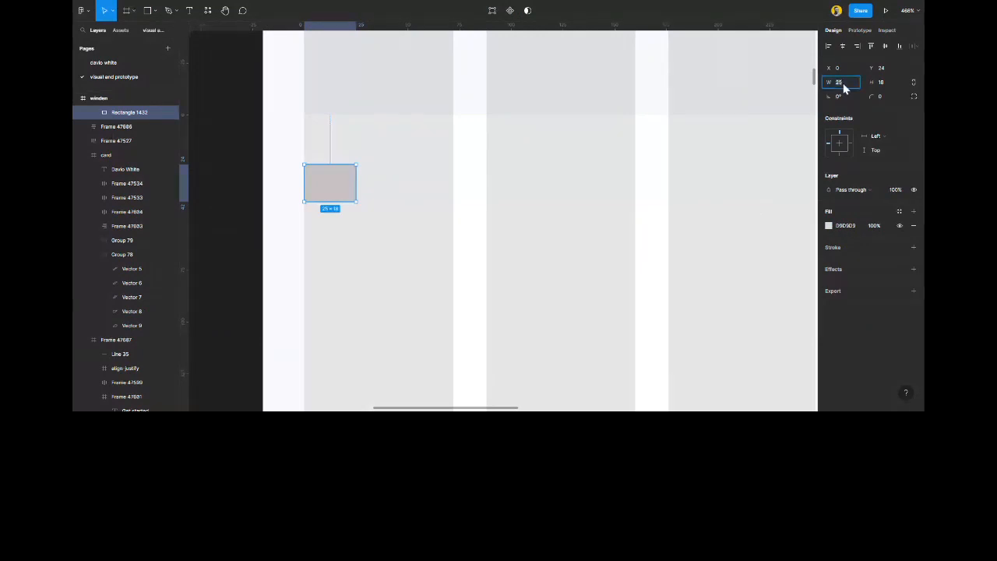
pyautogui.write('20')
pyautogui.press('Return')
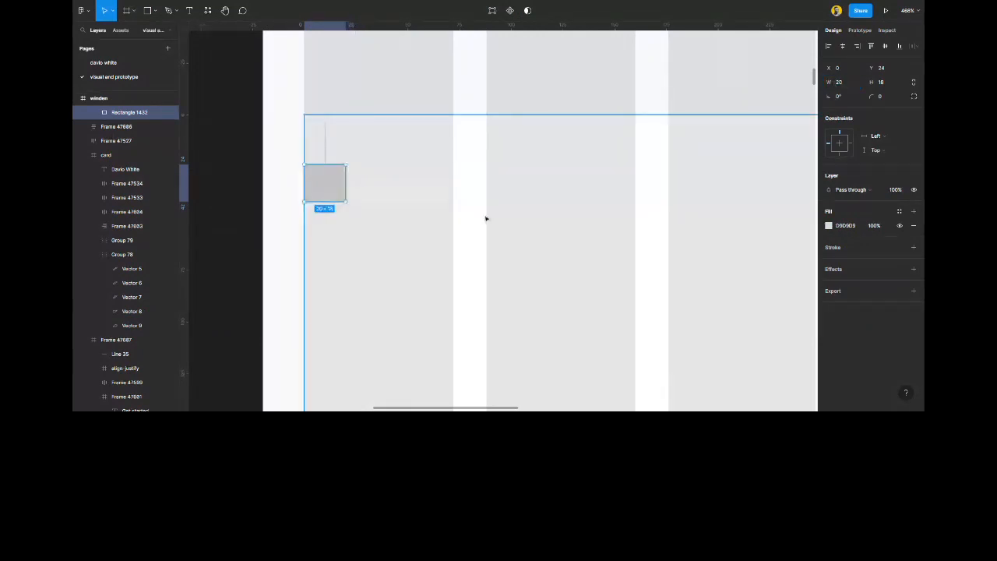
# Duplicate the 20 by 18 spacer rectangle and align the copy to the white card's right edge.
pyautogui.click(486, 219)
pyautogui.scroll(-5, 408, 238)
pyautogui.scroll(-3, 407, 239)
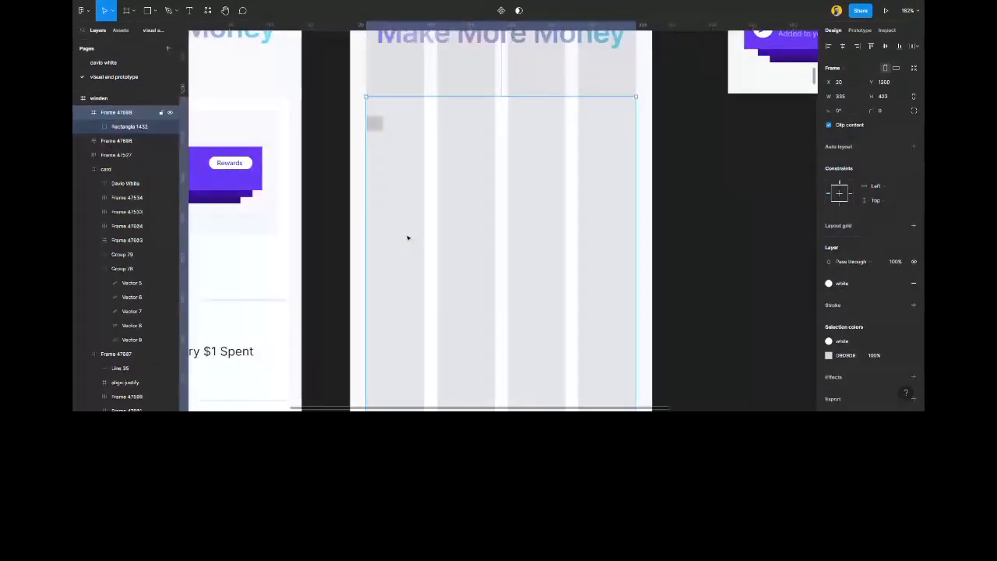
pyautogui.scroll(1, 405, 202)
pyautogui.click(373, 117)
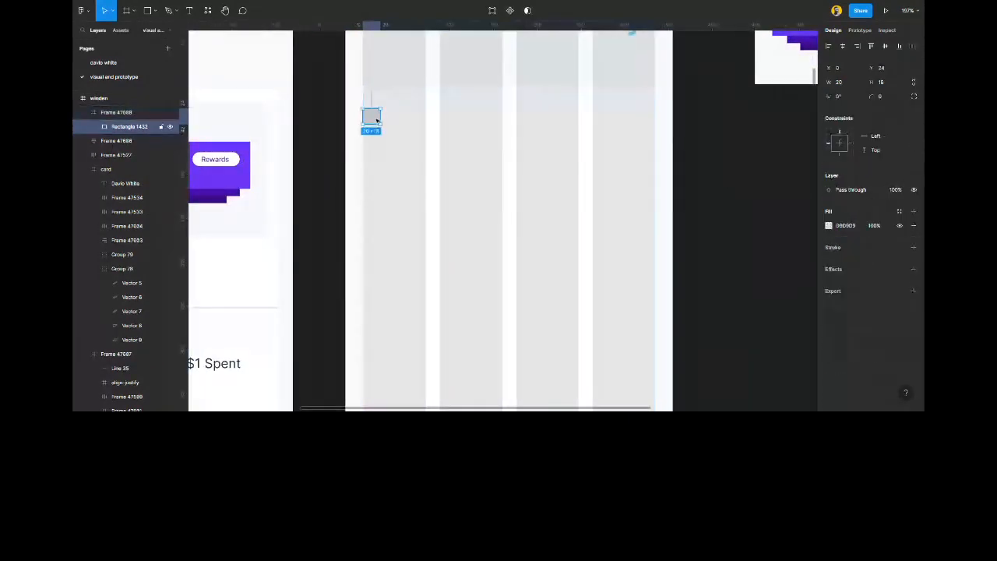
pyautogui.hotkey('ctrl', 'd')
pyautogui.click(856, 46)
pyautogui.scroll(1, 480, 106)
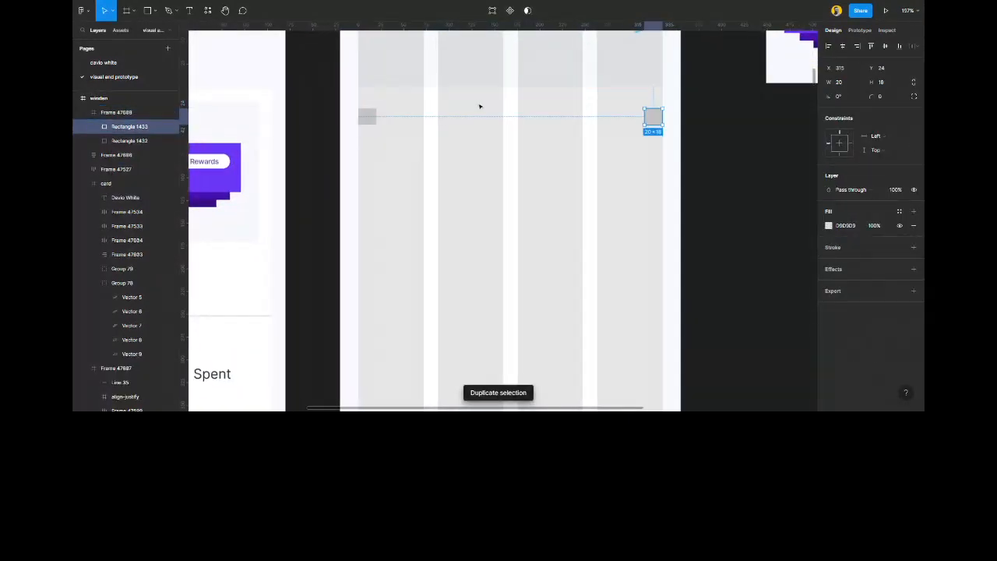
# Draw a frame about 294 by 140 between the two spacers in the upper part of the white card.
pyautogui.scroll(3, 480, 106)
pyautogui.press('f')
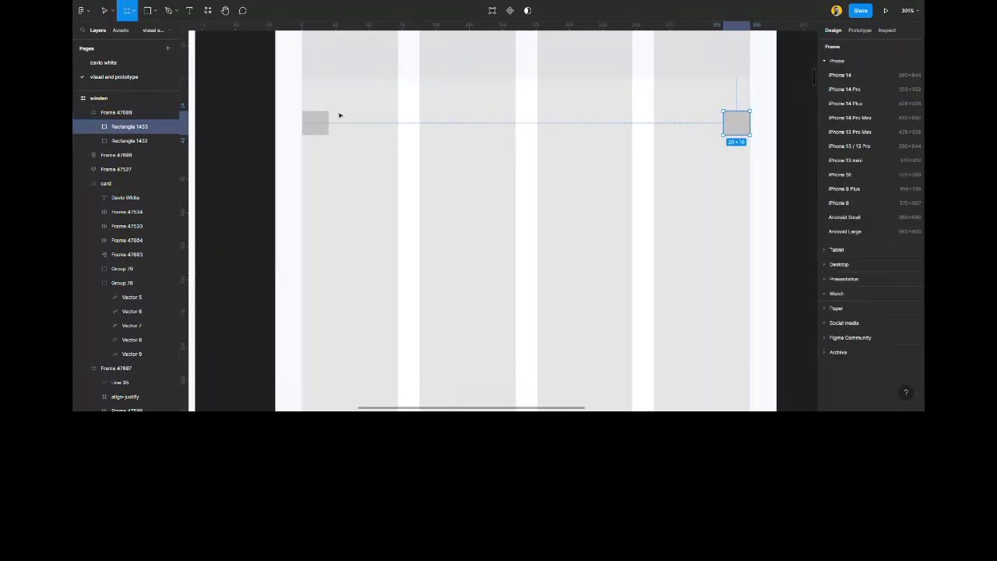
pyautogui.moveTo(330, 93); pyautogui.dragTo(724, 294)
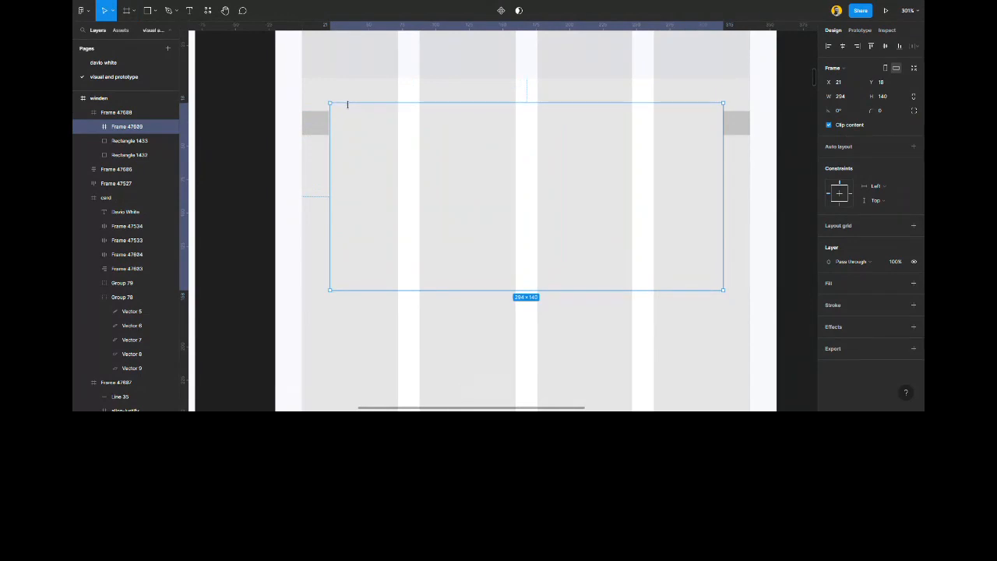
# Duplicate the left spacer rectangle and align the copy to the top edge and horizontal center of the white card.
pyautogui.click(326, 121)
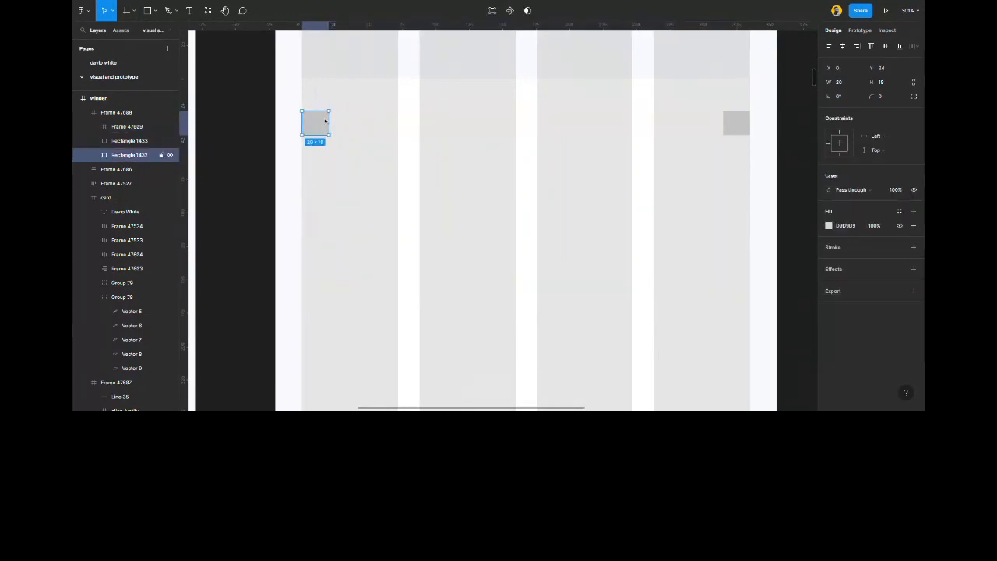
pyautogui.hotkey('ctrl', 'd')
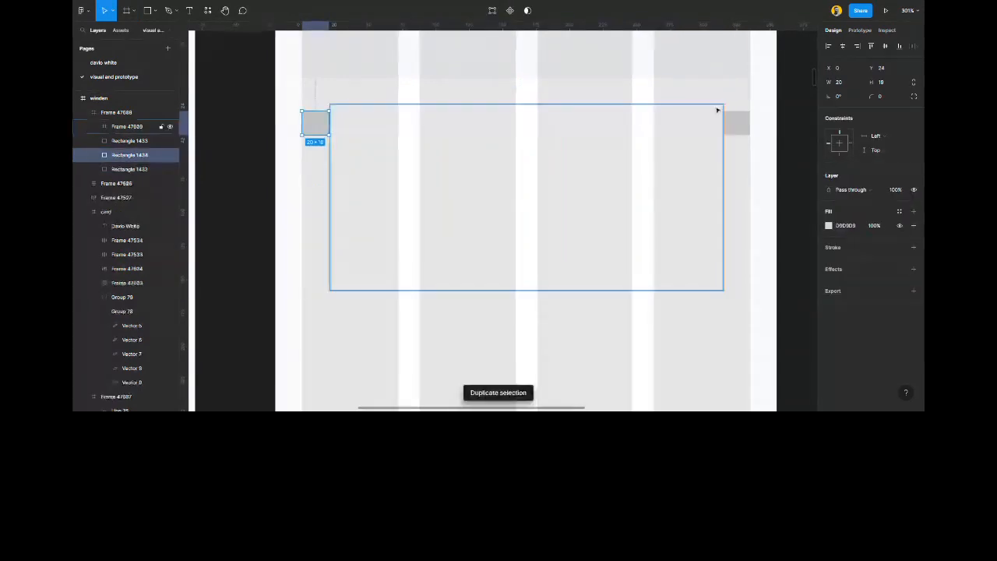
pyautogui.click(864, 47)
pyautogui.click(842, 45)
# Fill the inner frame between the spacers with the partners-color style.
pyautogui.click(550, 145)
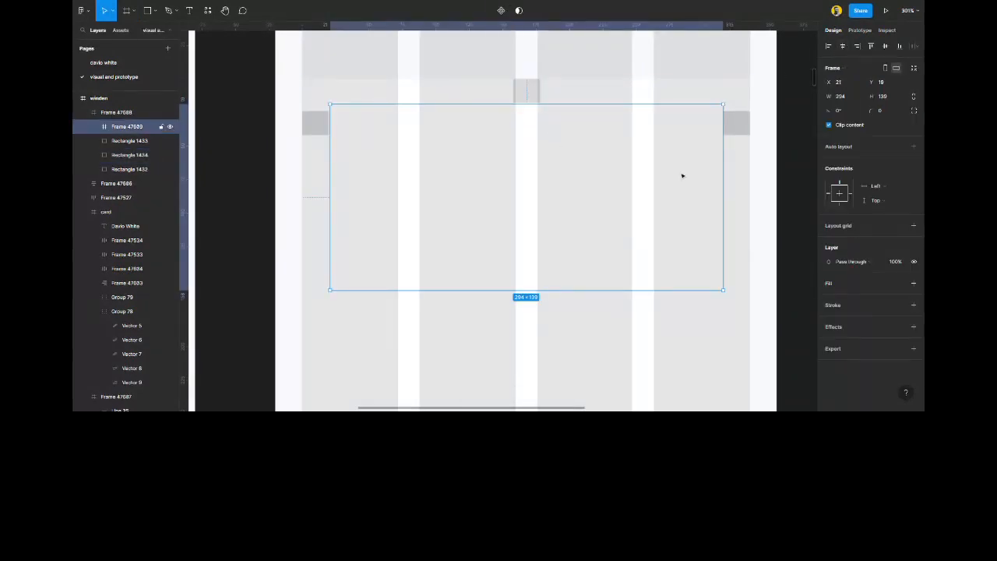
pyautogui.click(899, 283)
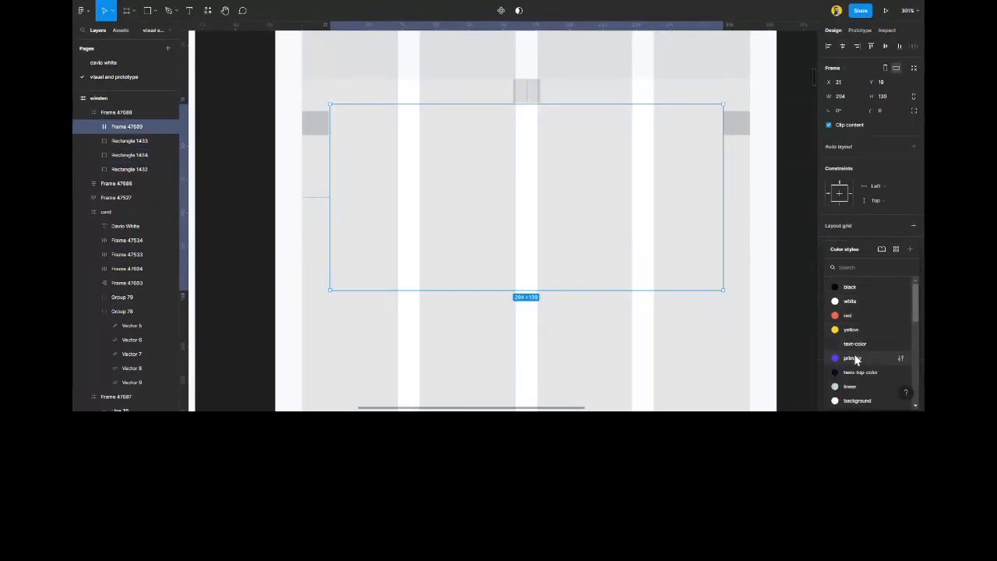
pyautogui.scroll(-5, 858, 366)
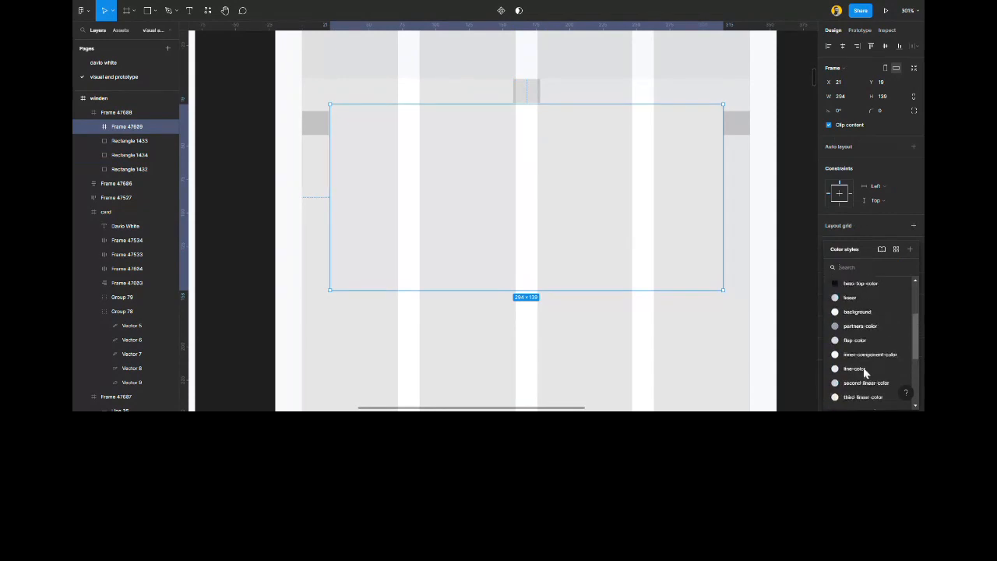
pyautogui.click(859, 326)
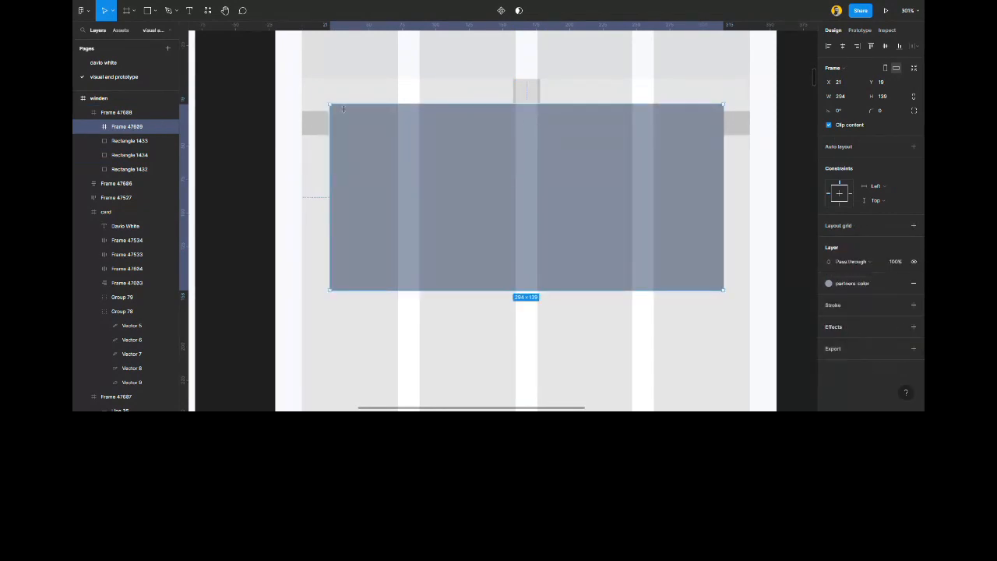
# Extend the inner frame's left edge to meet the left spacer at X 20, width 295, and delete that spacer.
pyautogui.scroll(5, 309, 129)
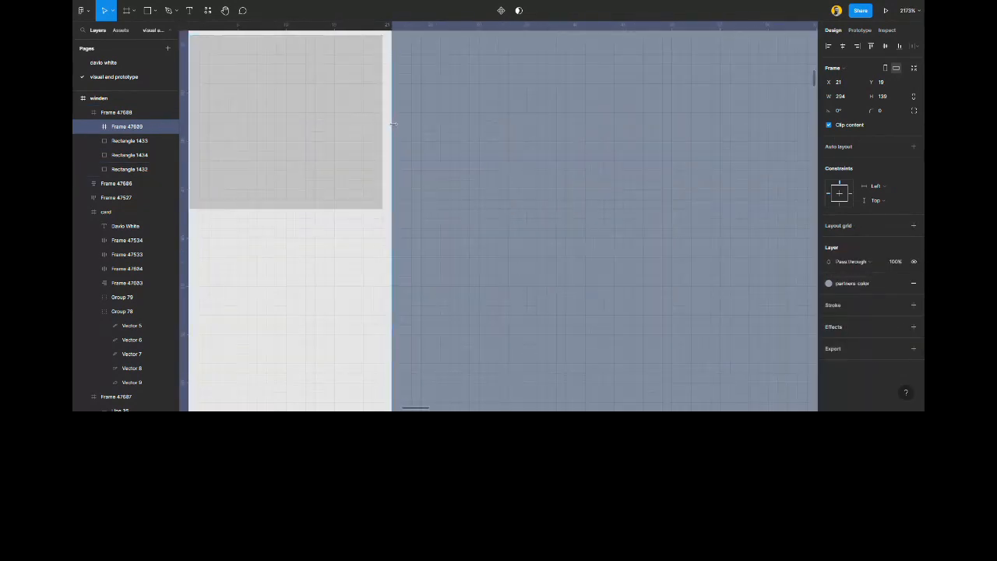
pyautogui.moveTo(329, 124); pyautogui.dragTo(327, 125)
pyautogui.scroll(-3, 327, 125)
pyautogui.scroll(-3, 383, 158)
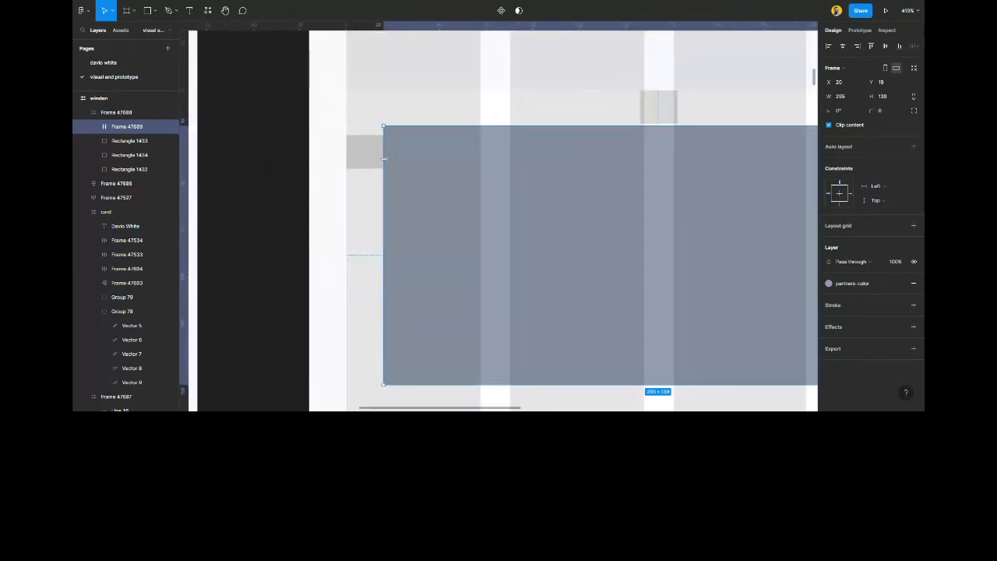
pyautogui.click(377, 154)
pyautogui.press('Delete')
# Check the inner frame's right edge against the right spacer and delete that spacer.
pyautogui.hscroll(5, 378, 151)
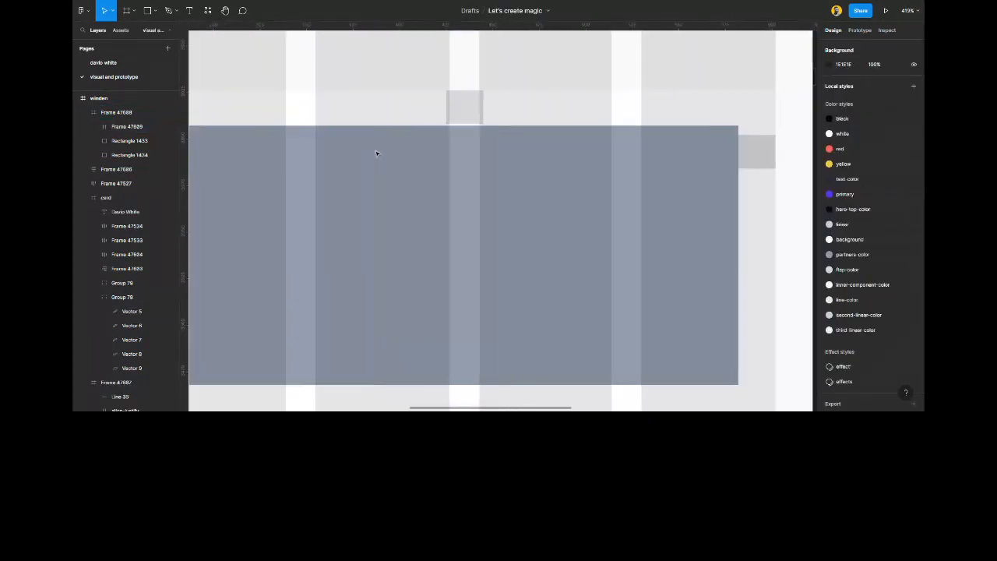
pyautogui.scroll(5, 689, 149)
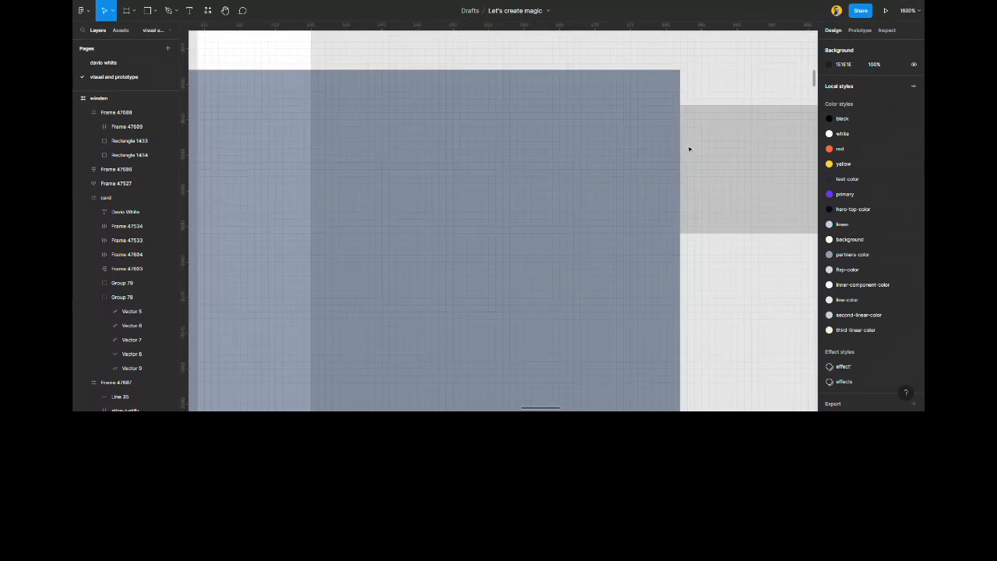
pyautogui.scroll(-5, 689, 149)
pyautogui.click(708, 157)
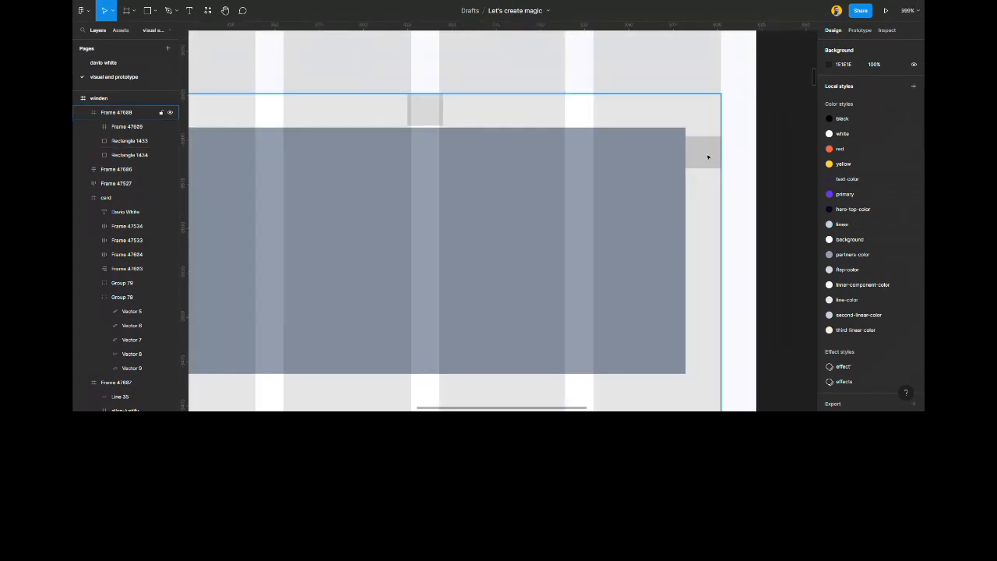
pyautogui.click(708, 157)
pyautogui.press('Delete')
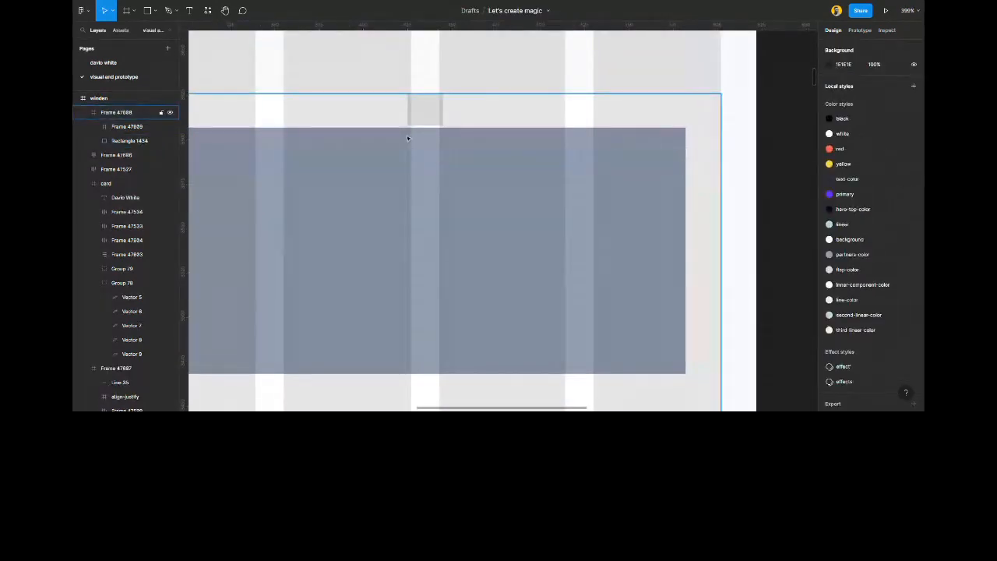
# Move the inner frame up to Y 18 so it meets the top spacer, and delete that spacer.
pyautogui.scroll(3, 418, 133)
pyautogui.scroll(3, 417, 133)
pyautogui.click(454, 152)
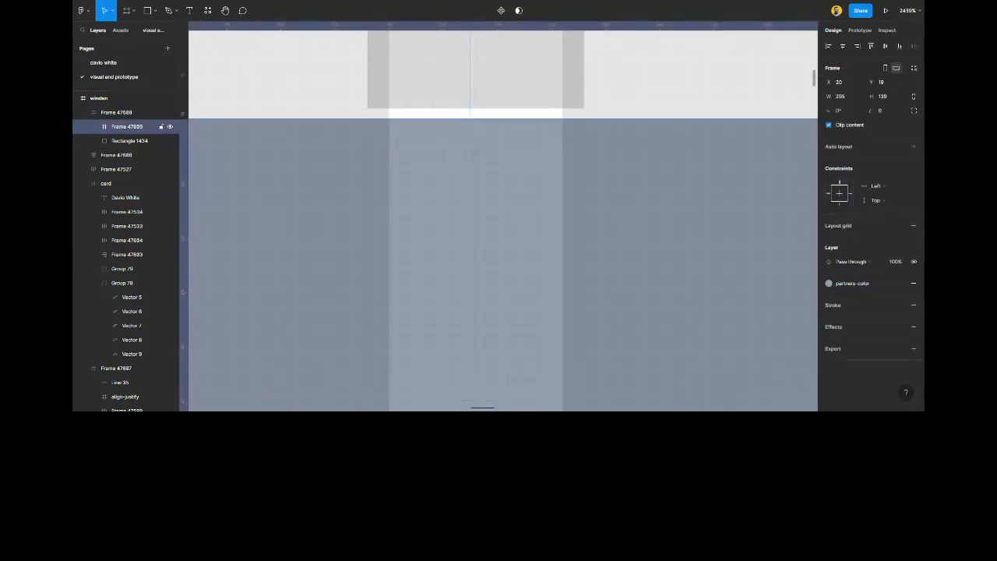
pyautogui.press('Up')
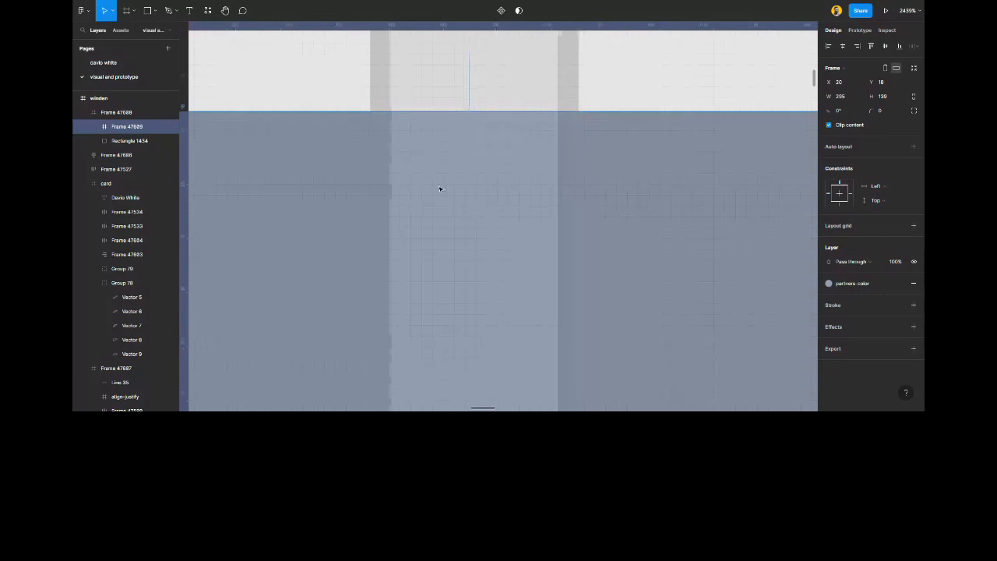
pyautogui.scroll(-6, 438, 187)
pyautogui.click(445, 173)
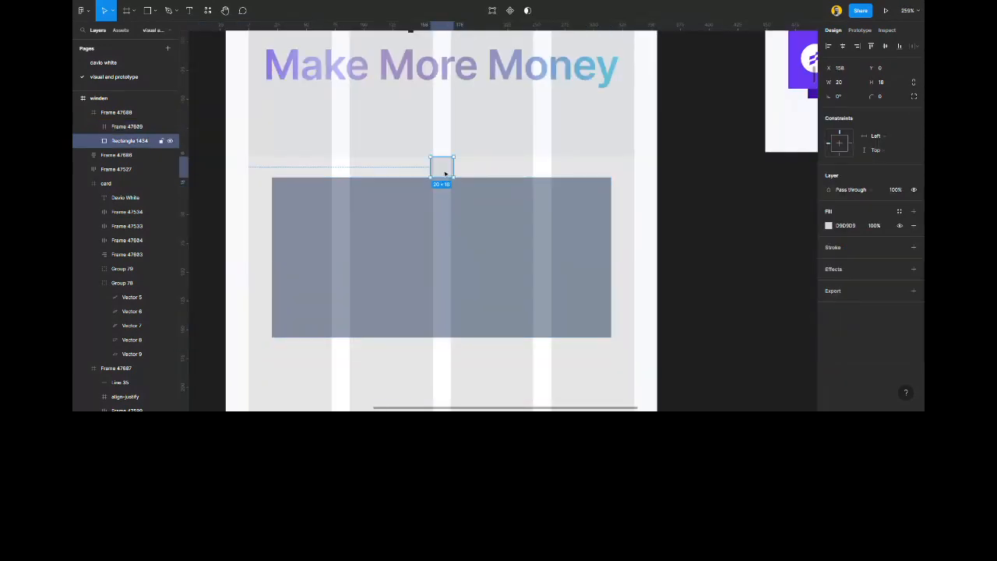
pyautogui.press('Delete')
# Hide the winden frame's four-column layout grid.
pyautogui.scroll(-5, 444, 174)
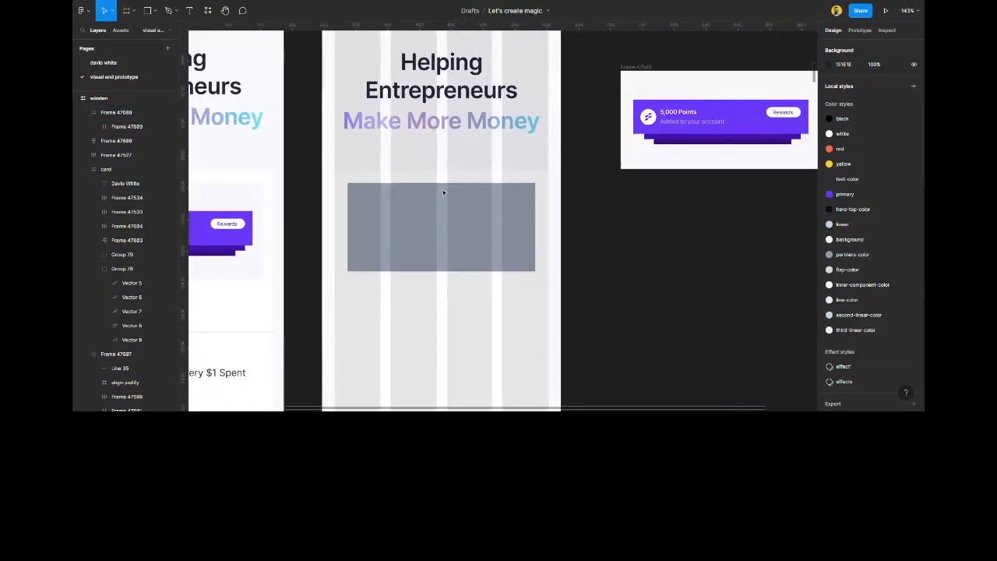
pyautogui.hscroll(-2, 574, 261)
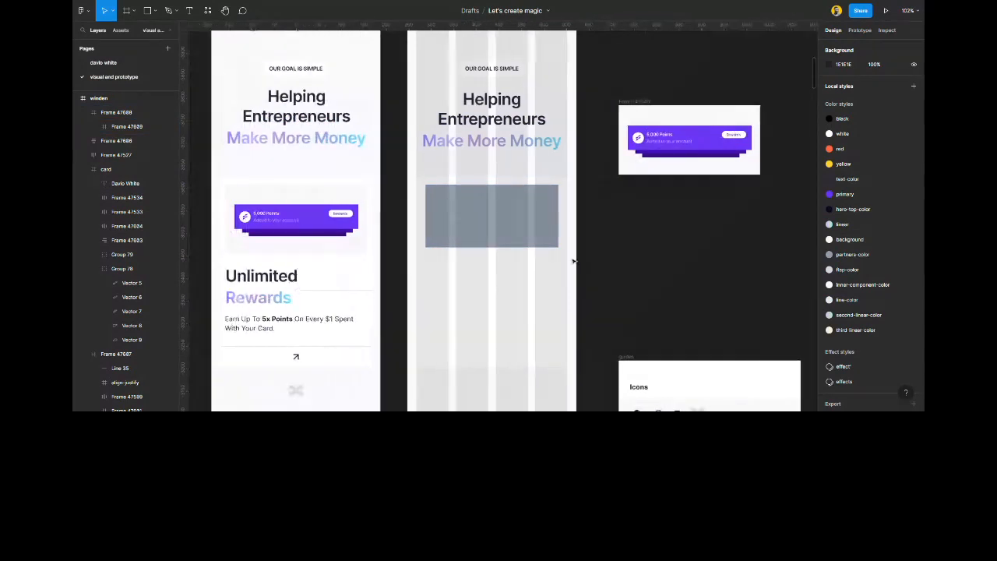
pyautogui.scroll(-1, 569, 283)
pyautogui.click(552, 381)
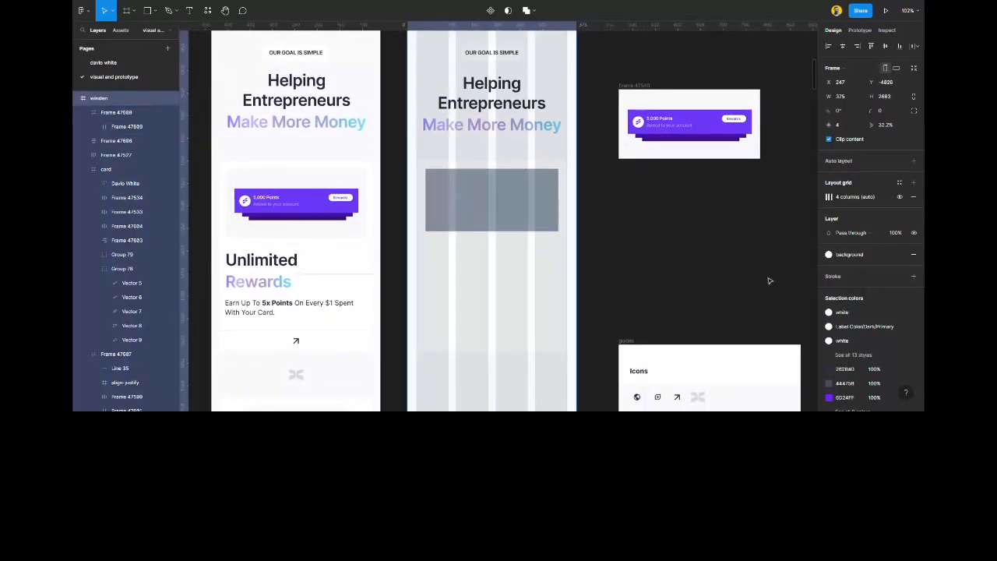
pyautogui.click(639, 280)
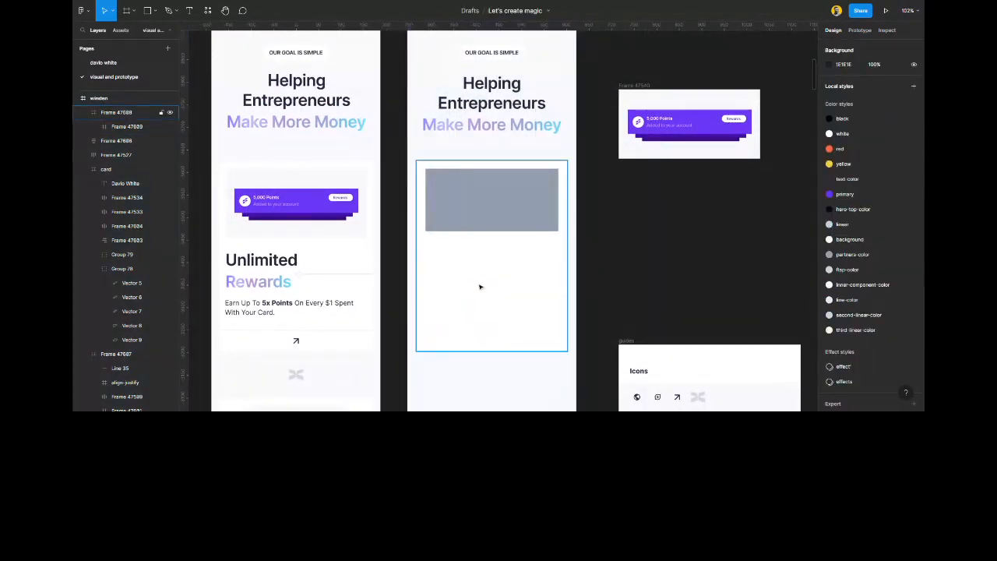
# Duplicate the Helping Entrepreneurs Make More Money heading into the white card below the inner frame, at X 20, Y 184.
pyautogui.scroll(3, 489, 267)
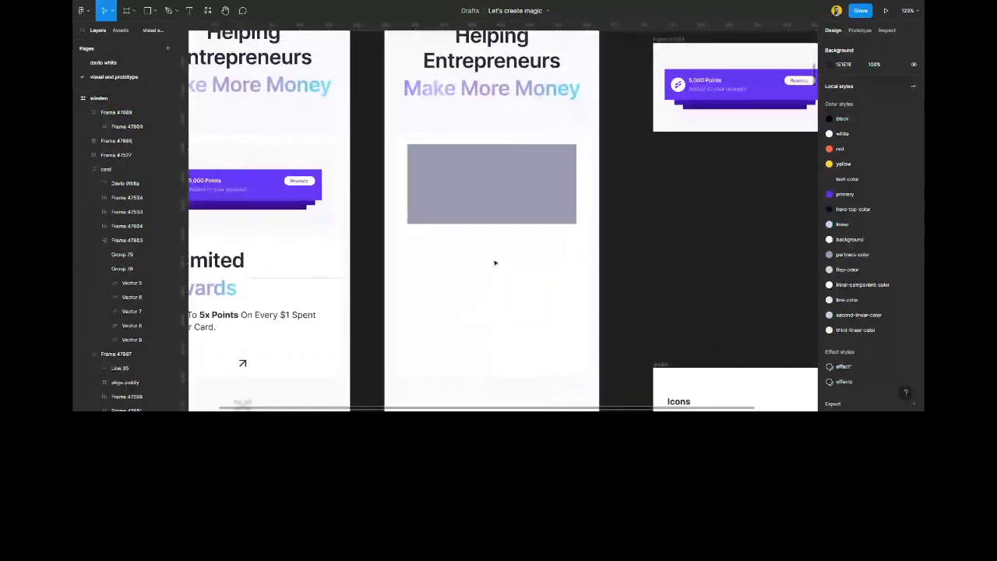
pyautogui.scroll(1, 494, 264)
pyautogui.scroll(2, 495, 263)
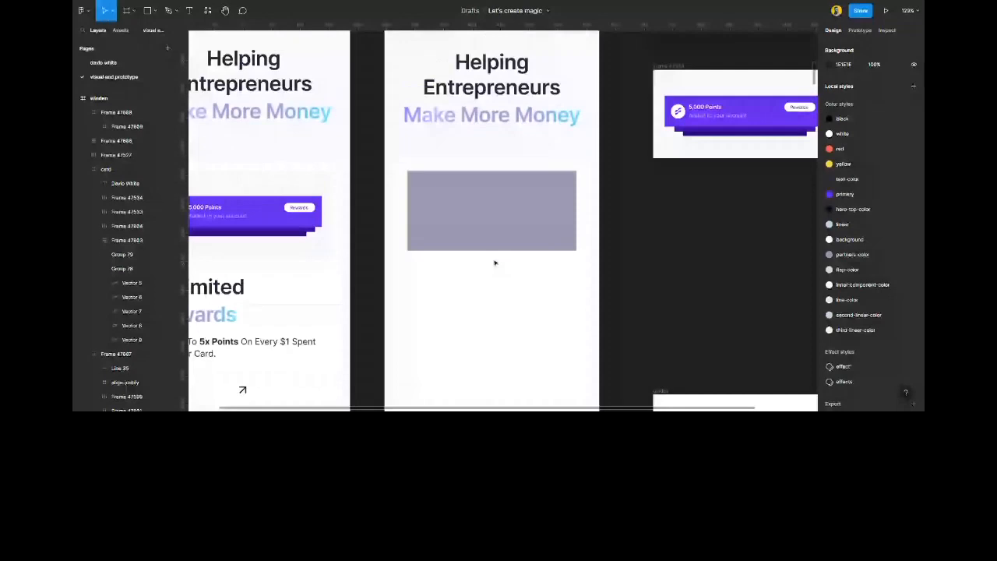
pyautogui.click(495, 92)
pyautogui.moveTo(487, 70); pyautogui.dragTo(497, 285)
pyautogui.scroll(-2, 497, 286)
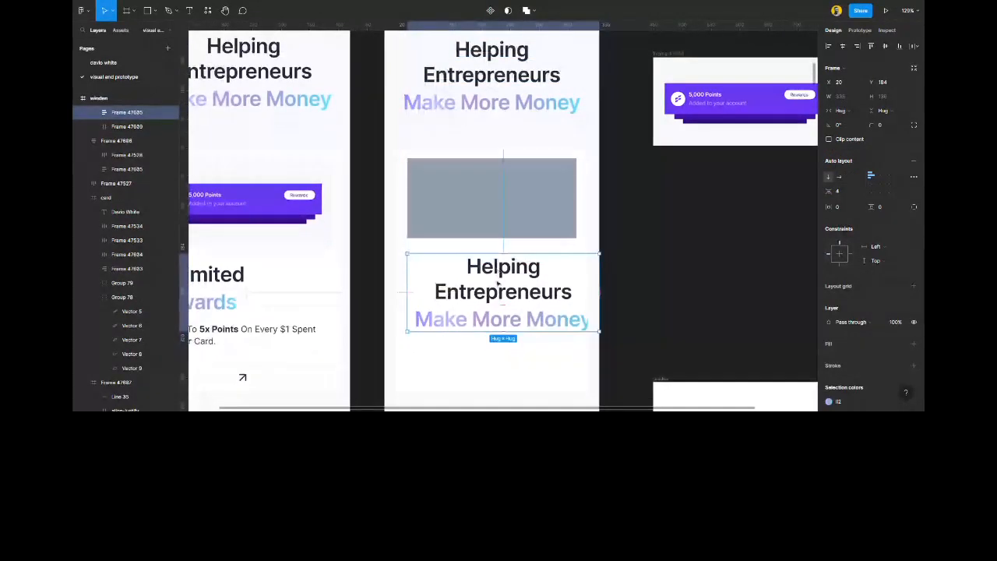
# Left-align both lines of the duplicated Helping Entrepreneurs Make More Money heading in the white card.
pyautogui.scroll(2, 488, 244)
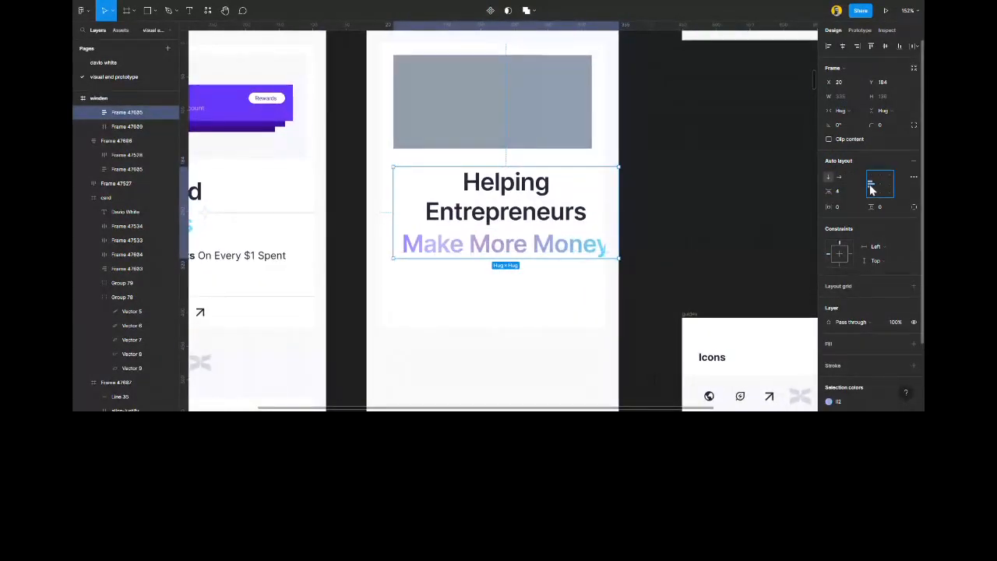
pyautogui.click(555, 221)
pyautogui.press('Escape')
pyautogui.click(678, 242)
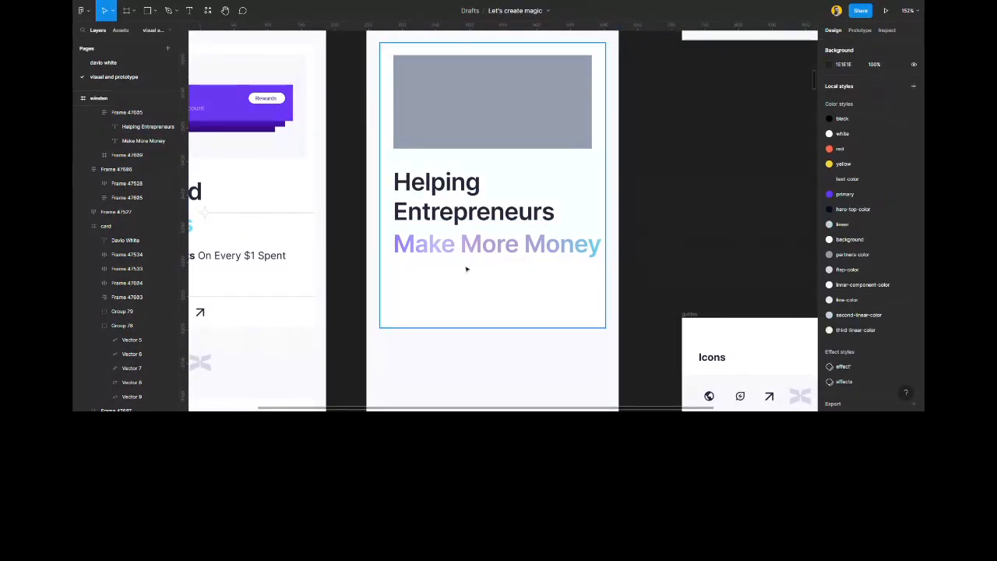
# Narrow the card's heading frame and both of its text lines to 295 wide so they match the inner frame.
pyautogui.scroll(3, 467, 267)
pyautogui.click(542, 213)
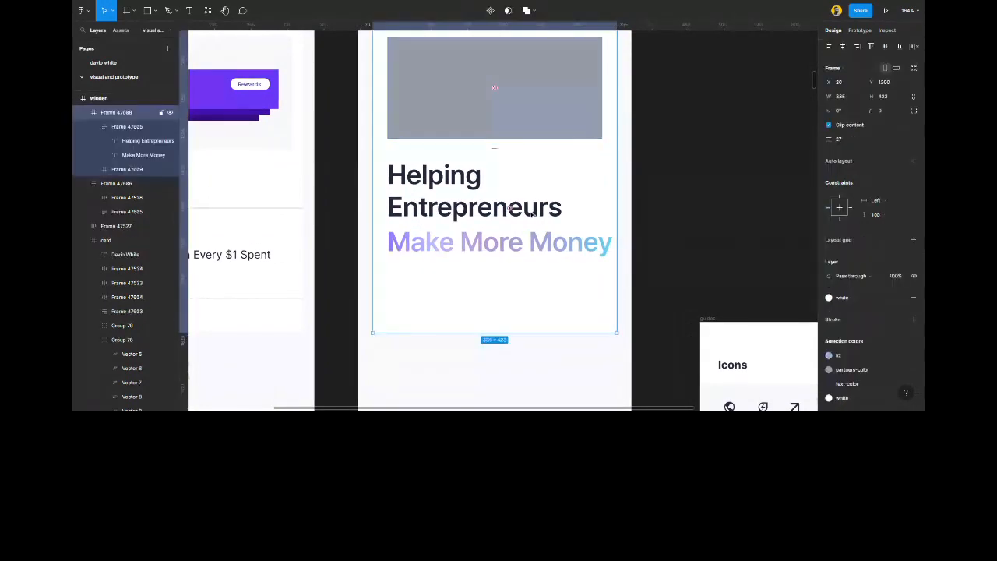
pyautogui.click(541, 214)
pyautogui.moveTo(610, 183); pyautogui.dragTo(605, 183)
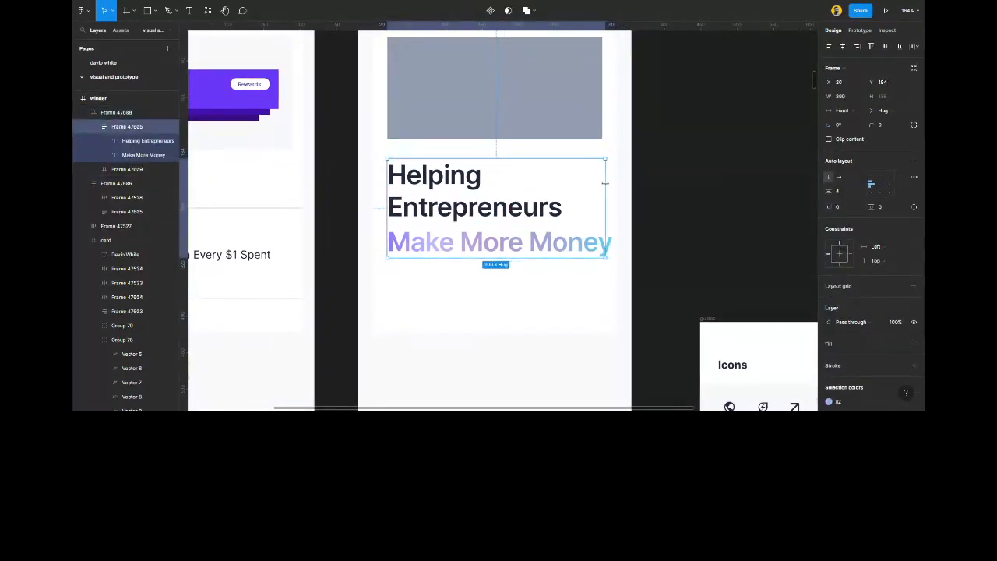
pyautogui.click(559, 244)
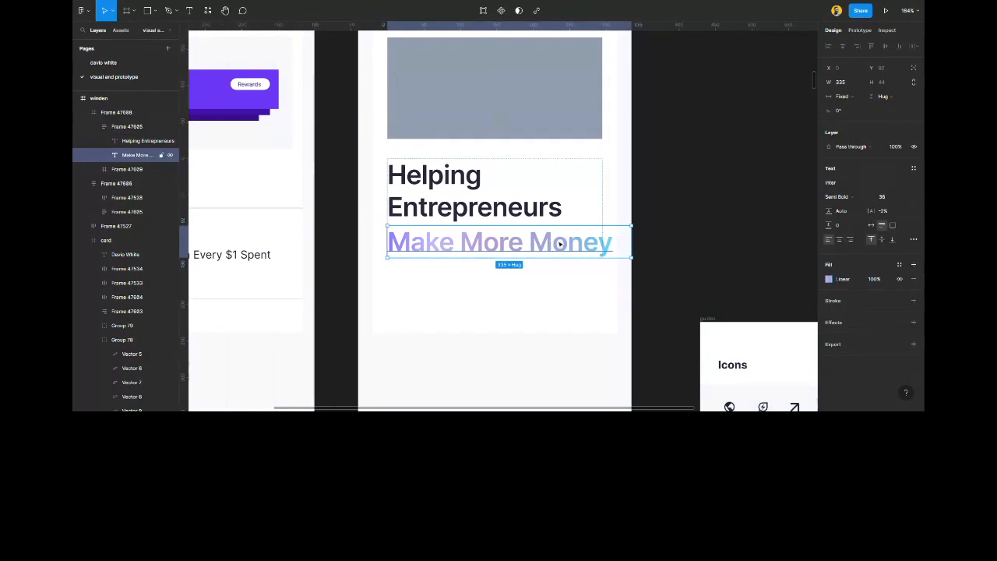
pyautogui.moveTo(631, 236); pyautogui.dragTo(604, 240)
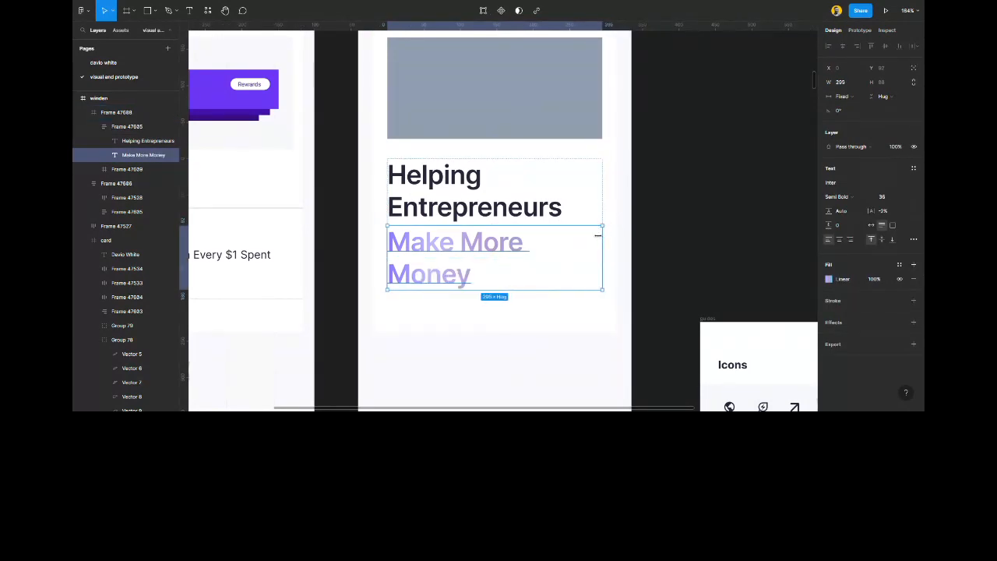
pyautogui.click(467, 187)
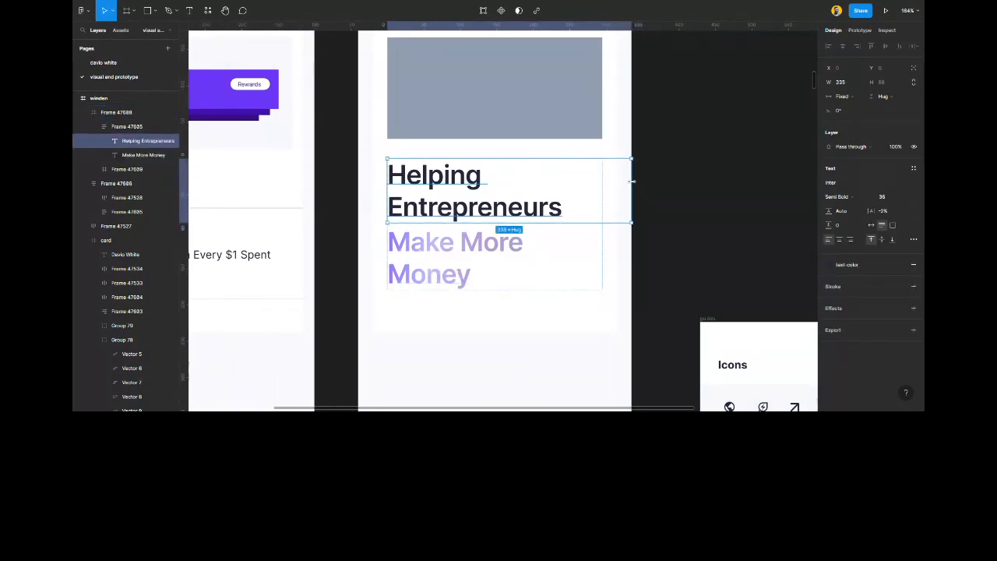
pyautogui.moveTo(632, 182); pyautogui.dragTo(600, 189)
pyautogui.click(674, 218)
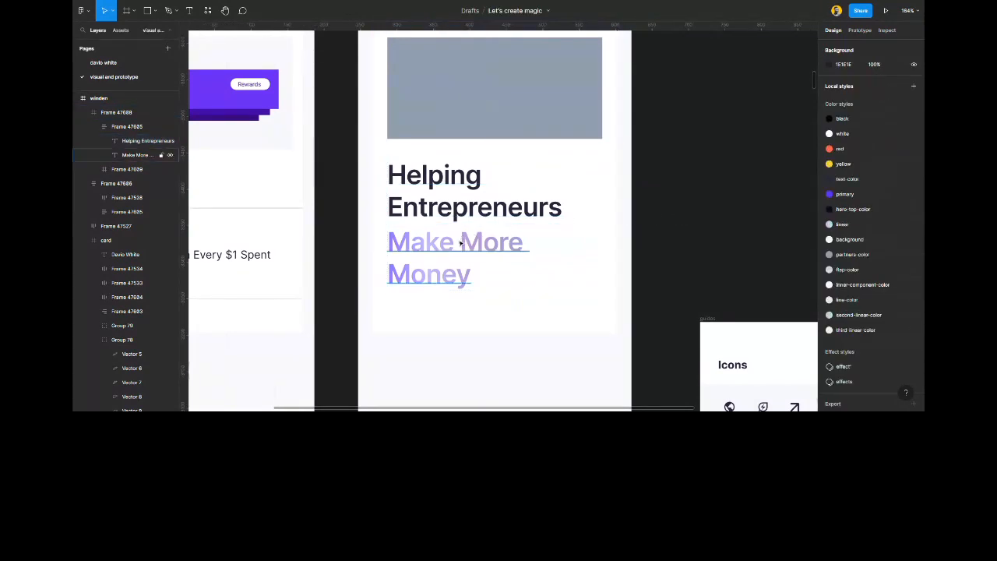
# Replace the card's Helping Entrepreneurs line with the word Unlimited copied from the reference card.
pyautogui.scroll(-3, 460, 239)
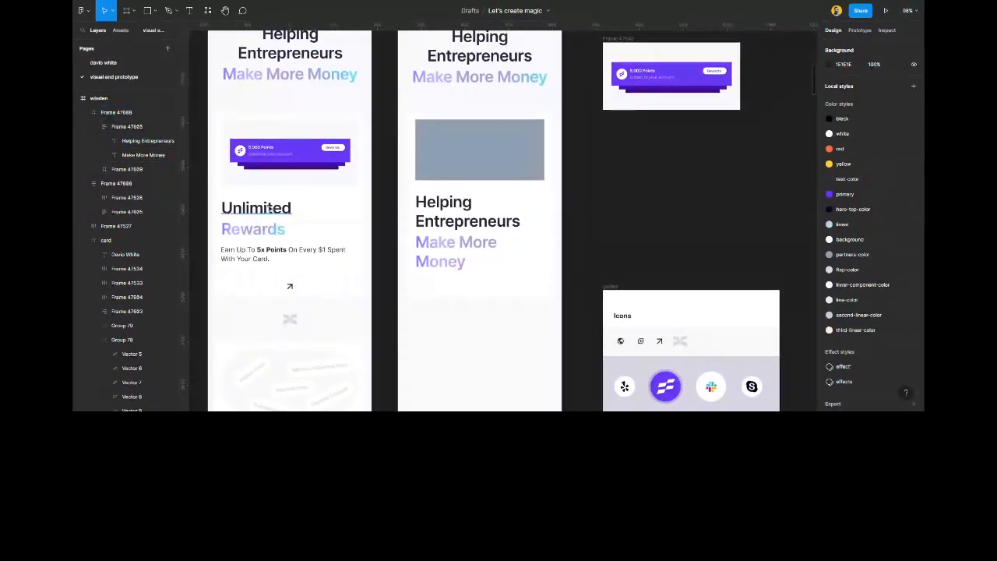
pyautogui.doubleClick(287, 210)
pyautogui.hotkey('ctrl', 'c')
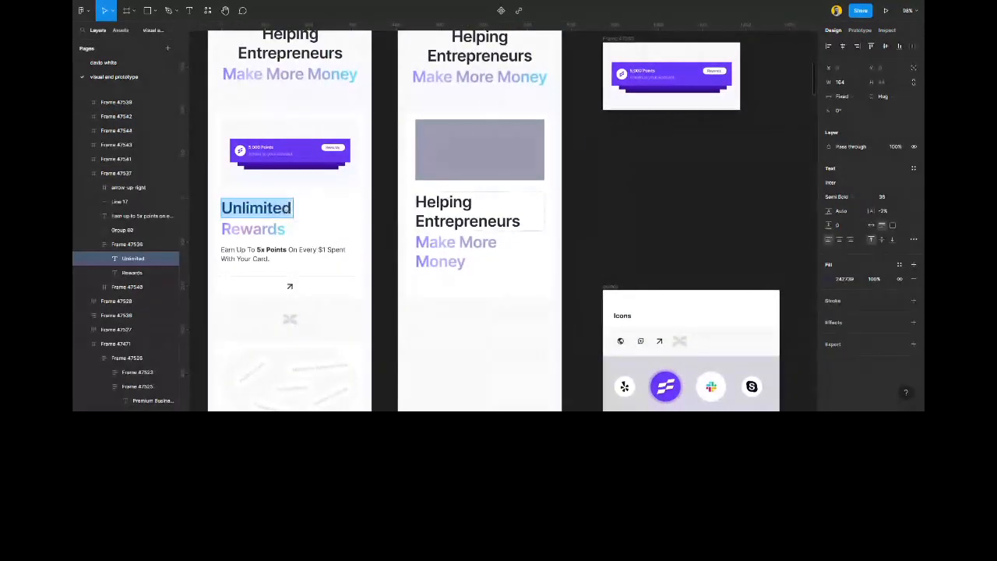
pyautogui.moveTo(511, 222); pyautogui.dragTo(416, 202)
pyautogui.hotkey('ctrl', 'v')
pyautogui.scroll(3, 441, 201)
pyautogui.press('Delete')
# Change the card's Make More Money line to Rewards.
pyautogui.scroll(-5, 448, 213)
pyautogui.doubleClick(461, 255)
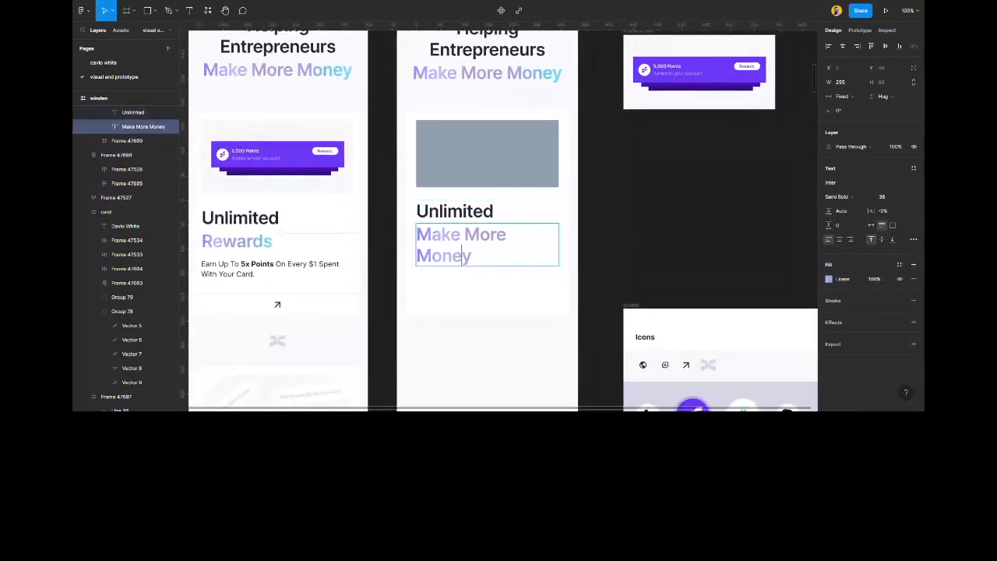
pyautogui.hotkey('ctrl', 'a')
pyautogui.write('Rewar')
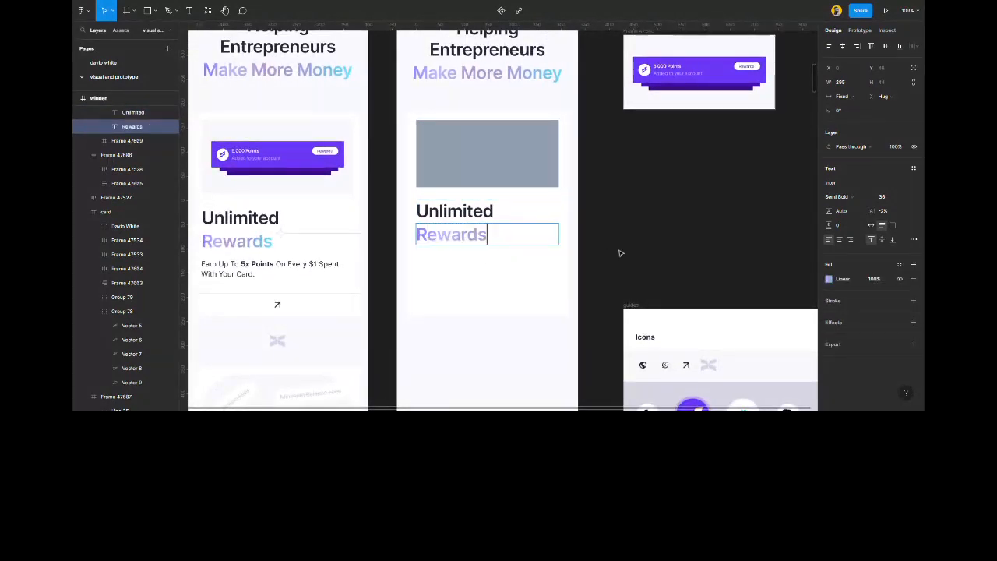
pyautogui.press('Escape')
# Try the linear color style on the card's Rewards text.
pyautogui.click(899, 266)
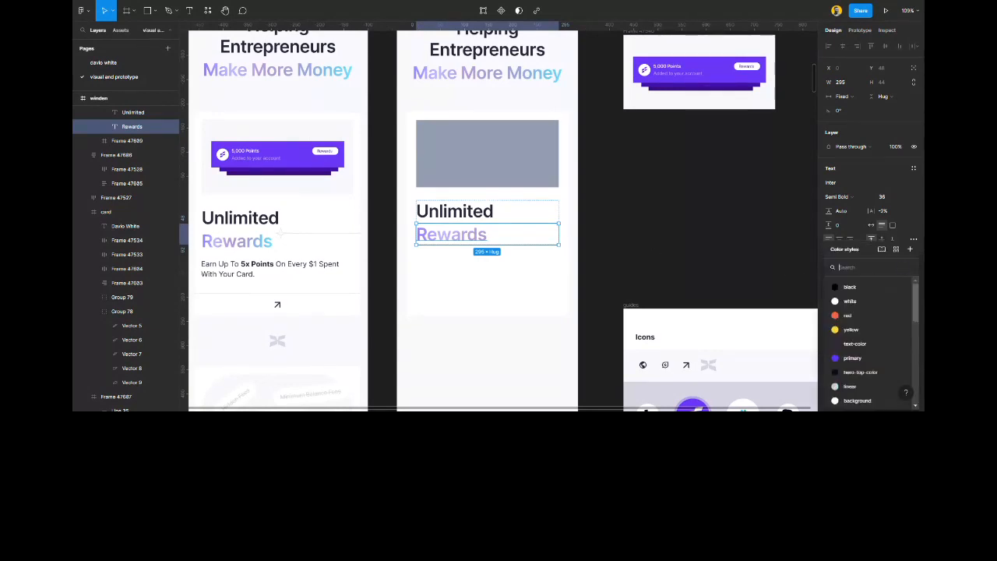
pyautogui.scroll(1, 861, 350)
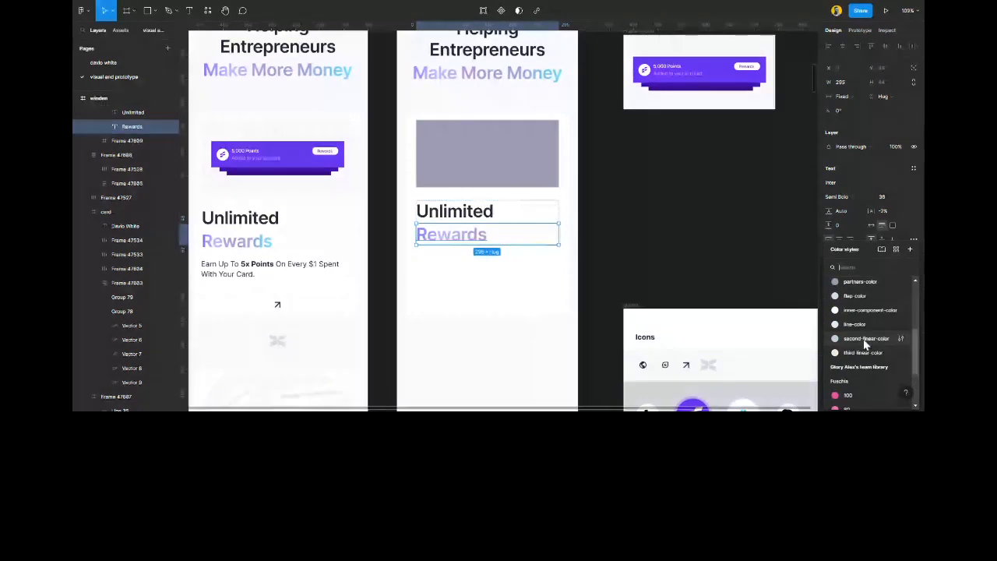
pyautogui.click(864, 340)
pyautogui.click(864, 265)
pyautogui.scroll(4, 863, 331)
pyautogui.click(862, 340)
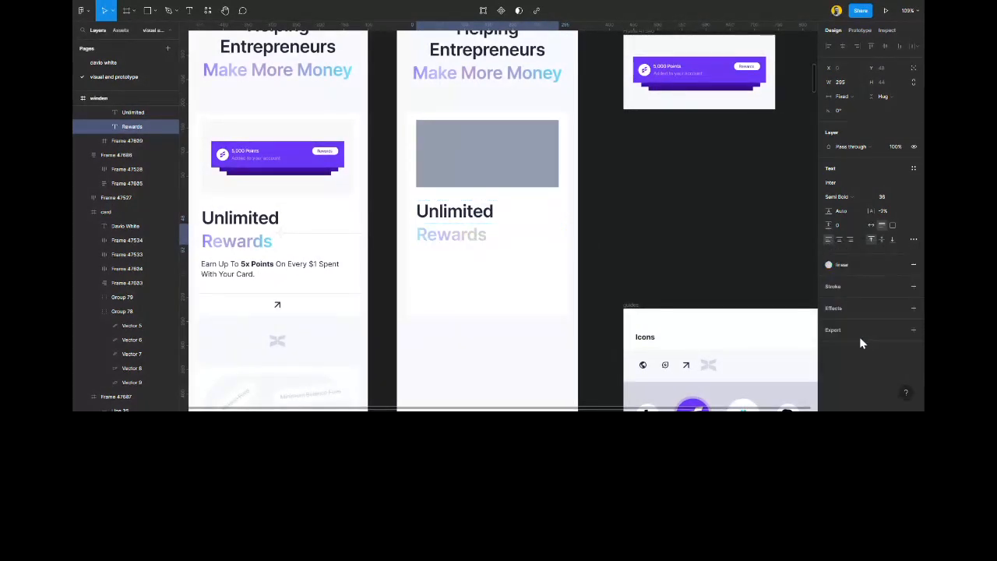
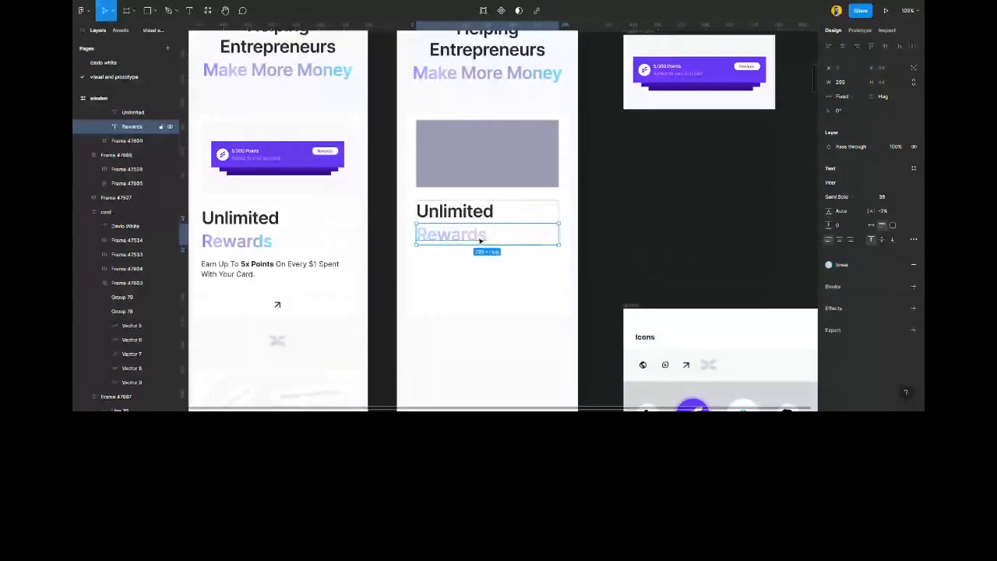
pyautogui.click(527, 241)
# Create a color style named linear 2 from the gradient of the reference card's Rewards text.
pyautogui.scroll(1, 456, 231)
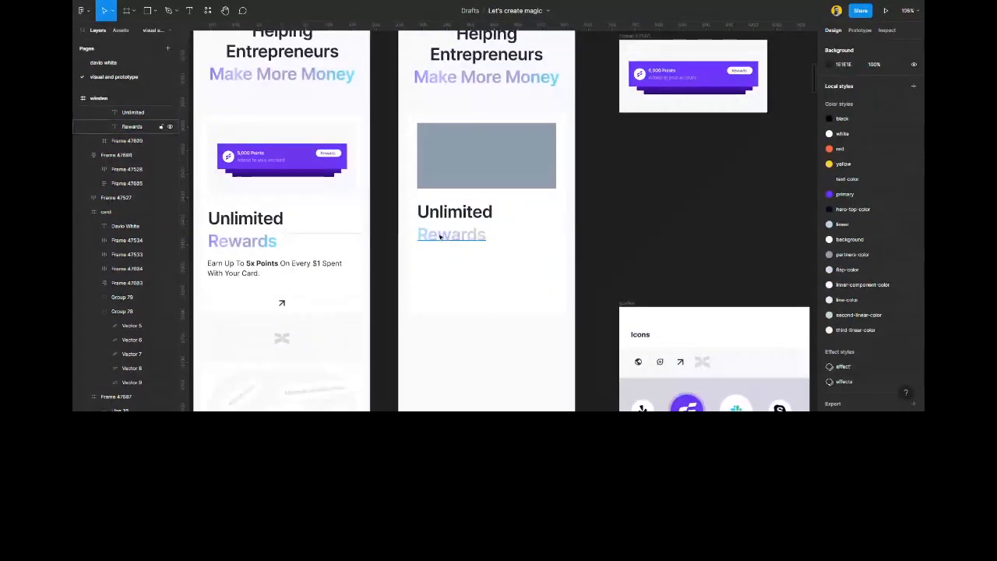
pyautogui.scroll(4, 215, 229)
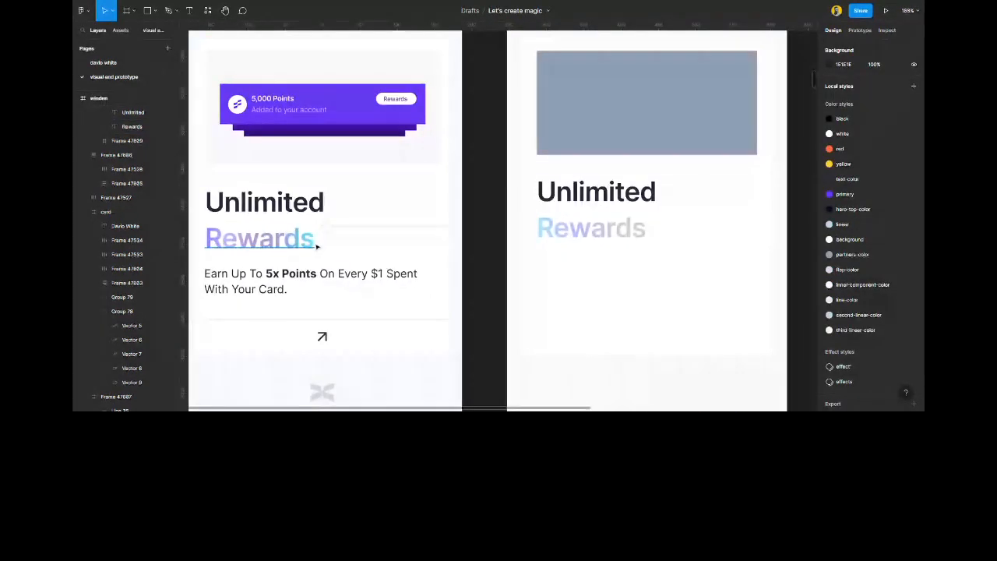
pyautogui.scroll(-1, 643, 265)
pyautogui.hscroll(3, 591, 245)
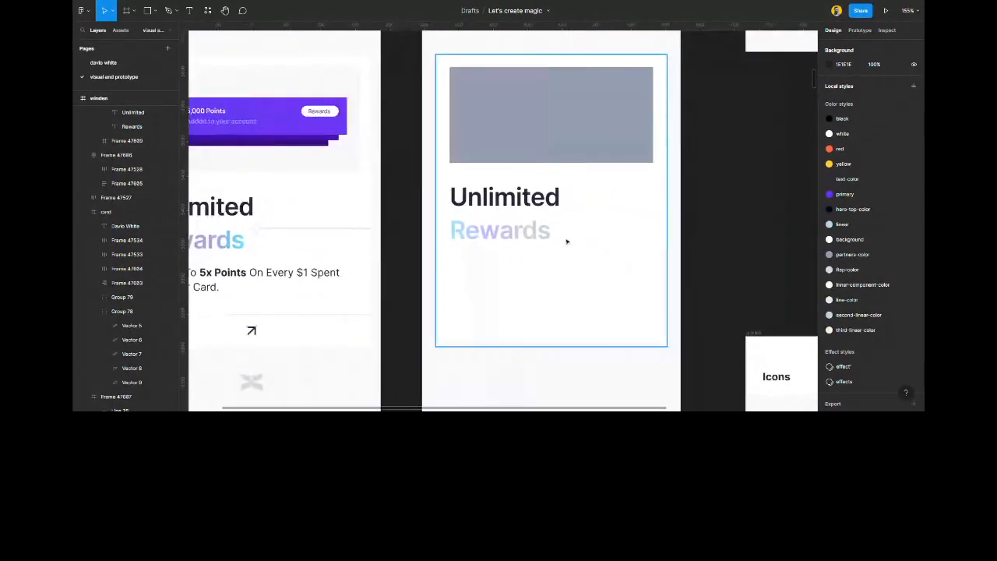
pyautogui.hscroll(-4, 541, 231)
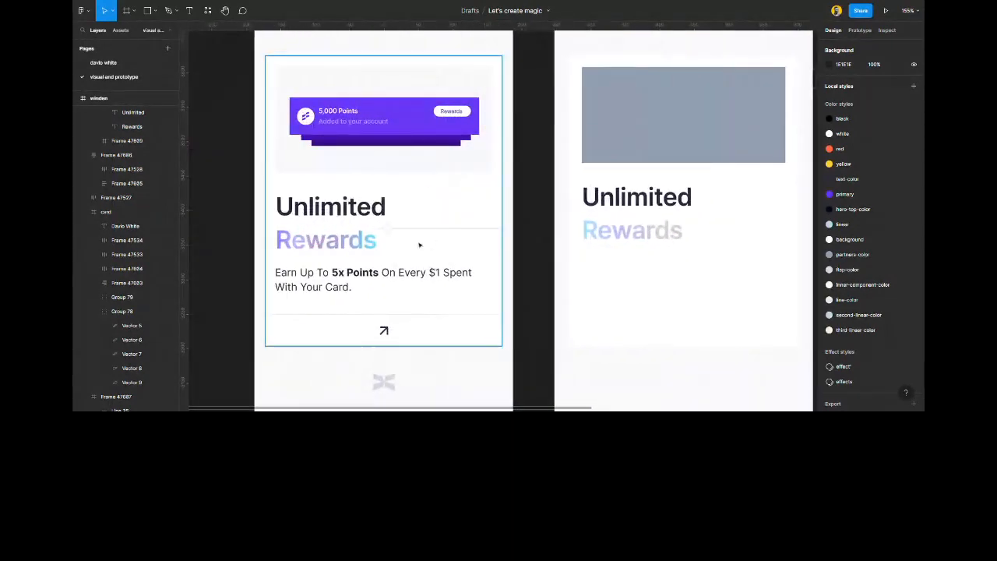
pyautogui.click(348, 244)
pyautogui.click(902, 262)
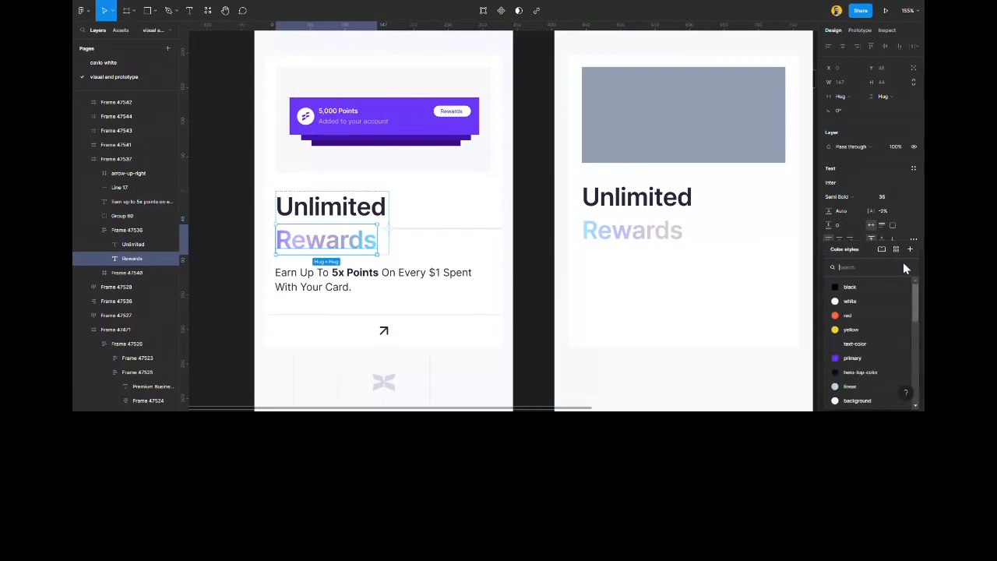
pyautogui.click(912, 250)
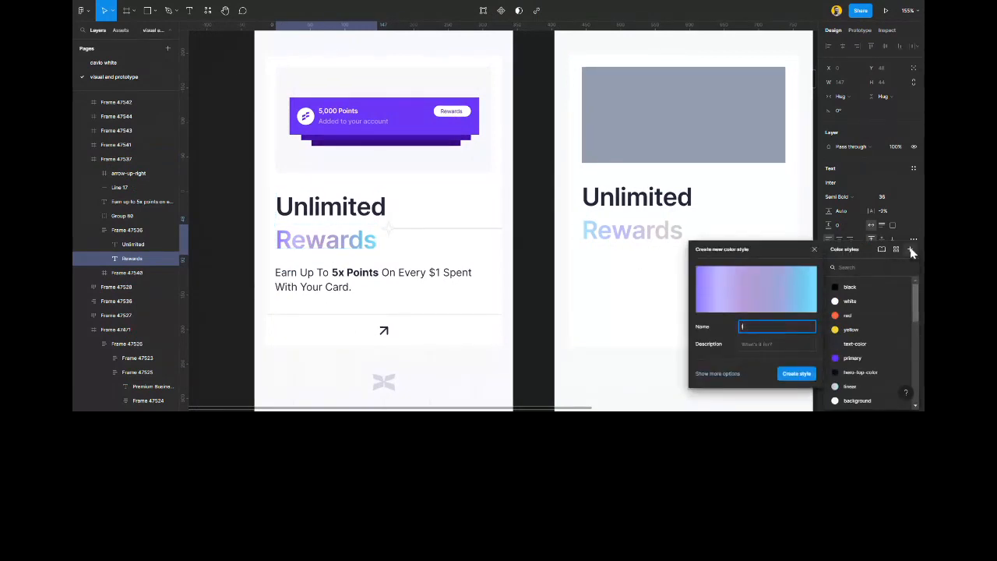
pyautogui.write('linear 2')
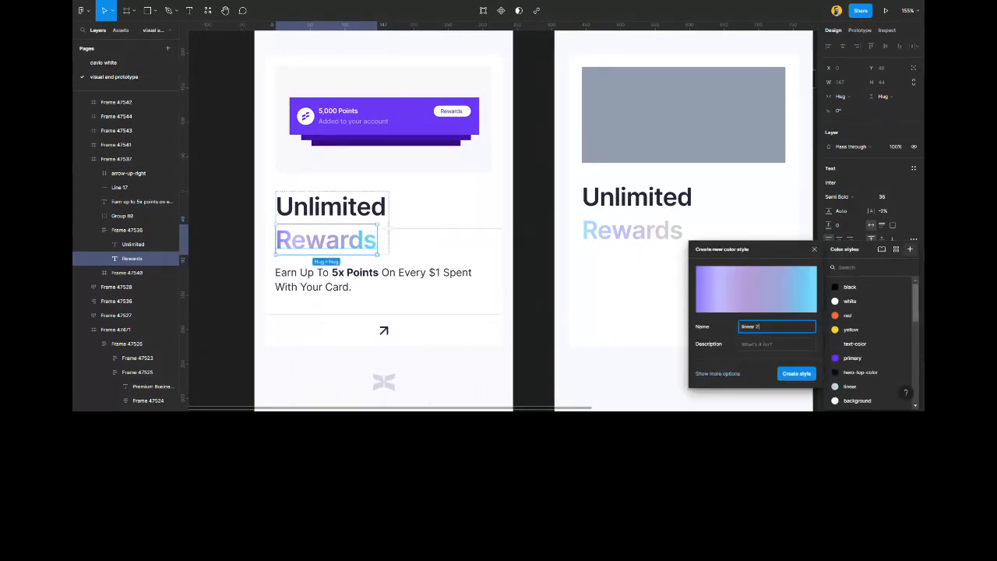
pyautogui.press('Return')
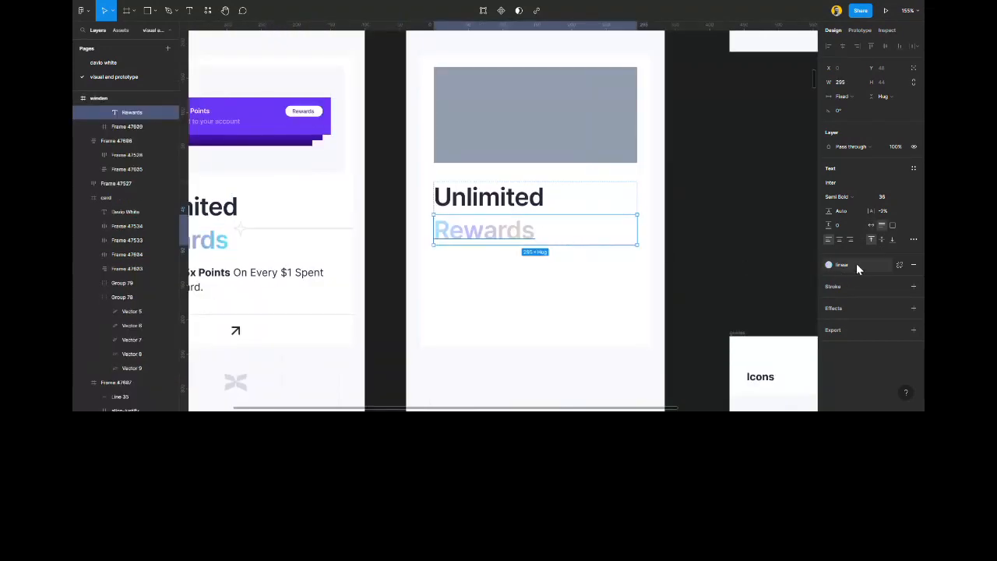
# Apply the linear 2 color style to the new card's Rewards text and set its resizing to auto width.
pyautogui.click(857, 266)
pyautogui.scroll(-5, 864, 319)
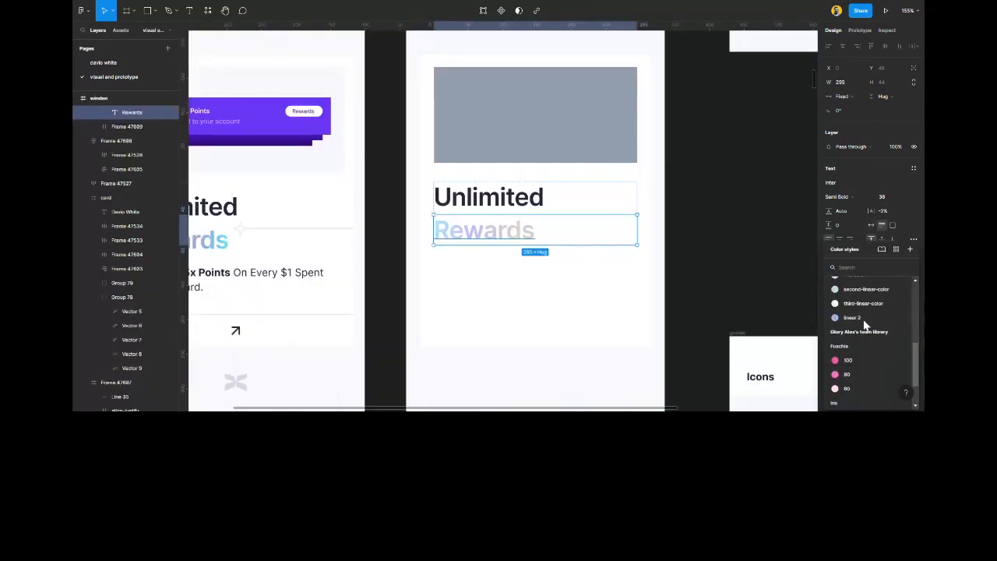
pyautogui.click(864, 319)
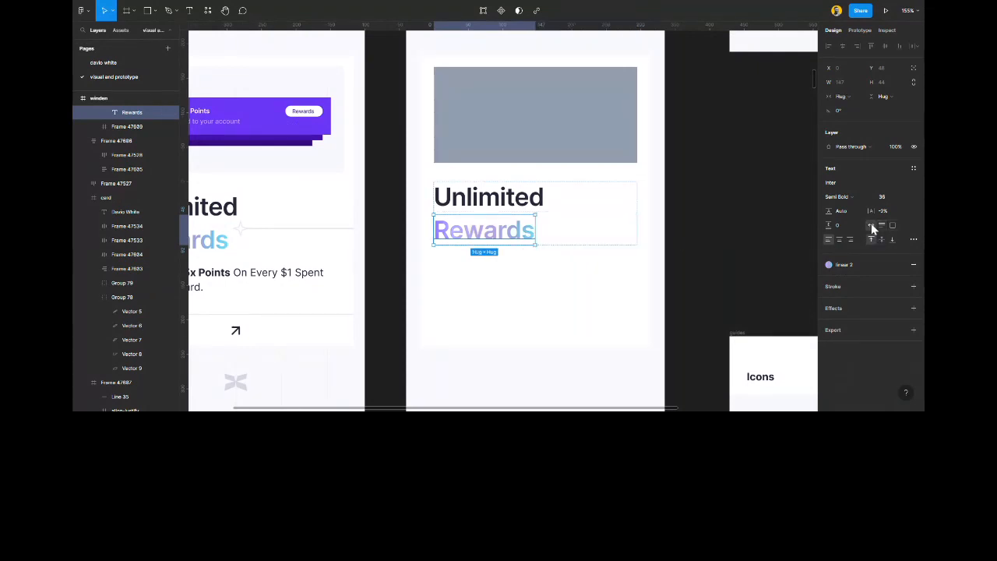
pyautogui.click(752, 247)
# Check the Unlimited and Rewards text boxes in the new card and compare the heading with the reference.
pyautogui.click(539, 203)
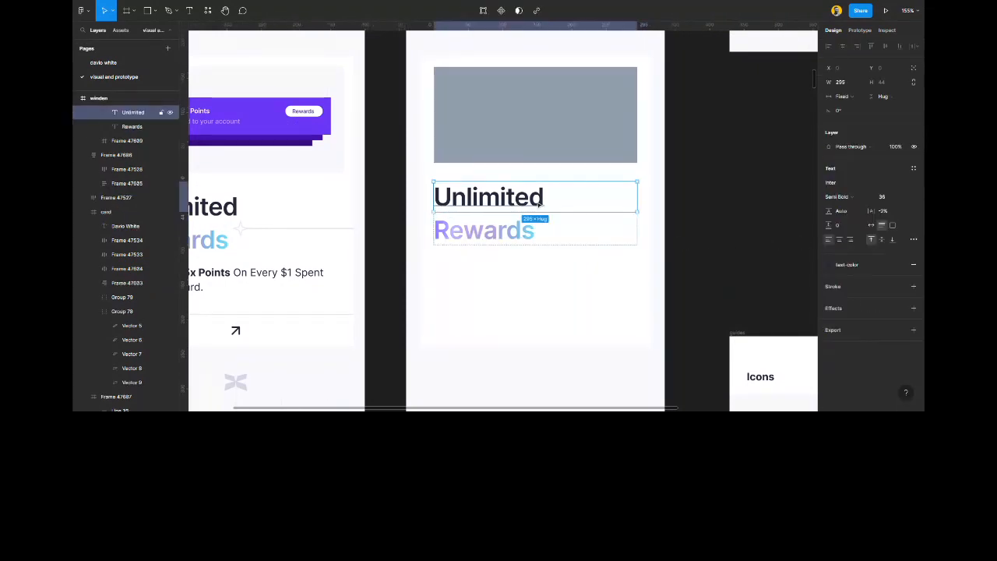
pyautogui.click(720, 237)
pyautogui.hscroll(2, 572, 247)
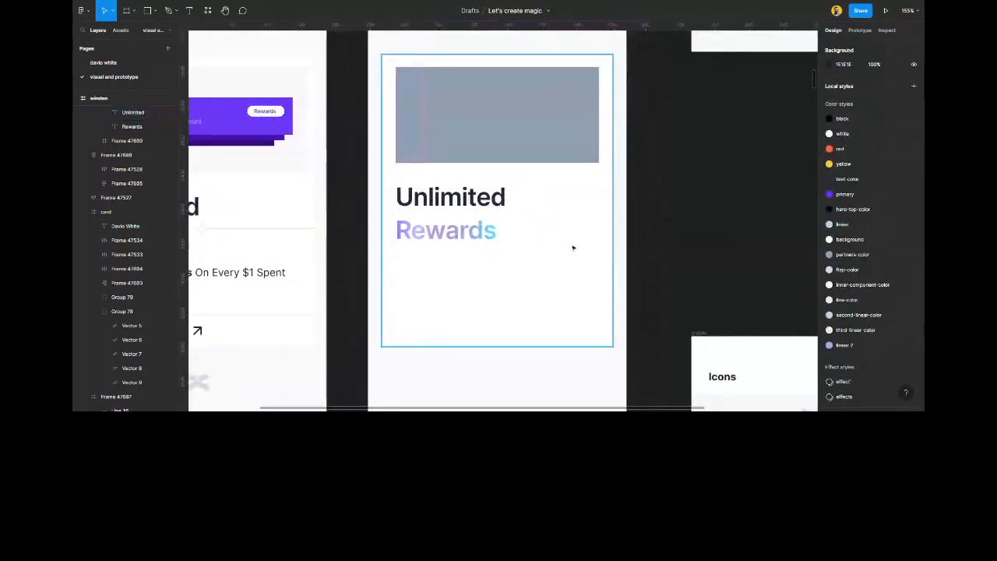
pyautogui.scroll(3, 504, 257)
pyautogui.click(499, 228)
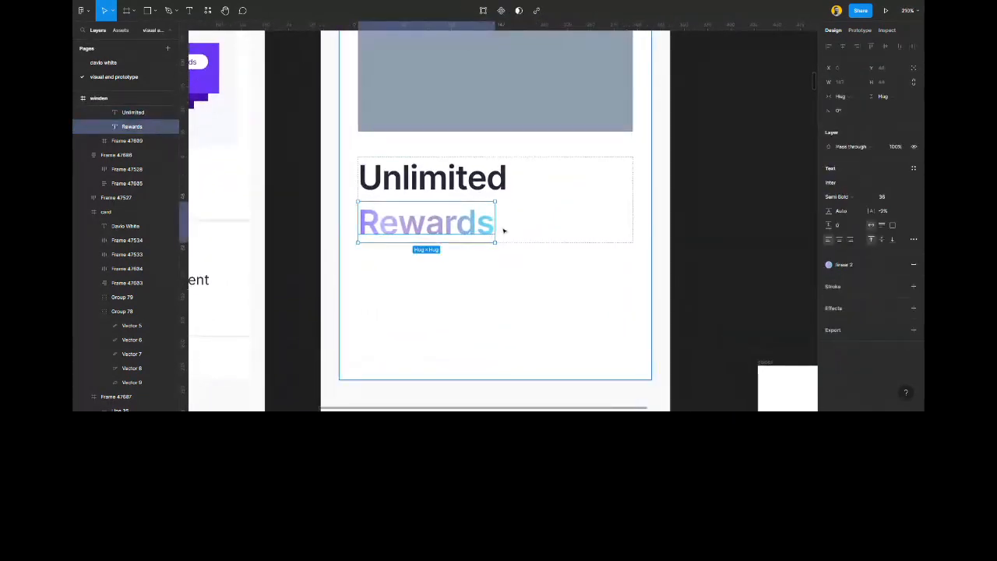
pyautogui.moveTo(512, 225); pyautogui.dragTo(523, 226)
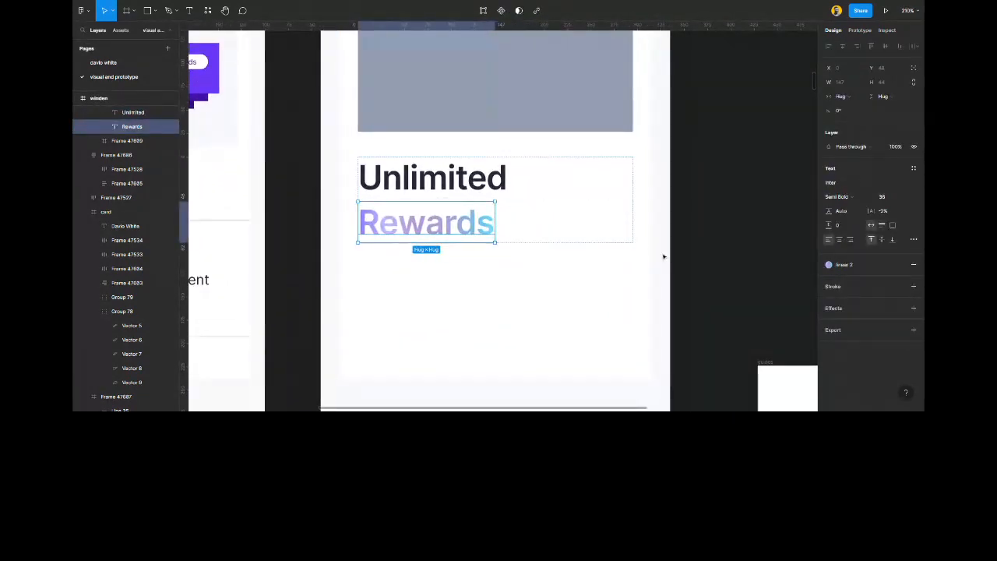
pyautogui.click(535, 265)
pyautogui.scroll(-5, 534, 265)
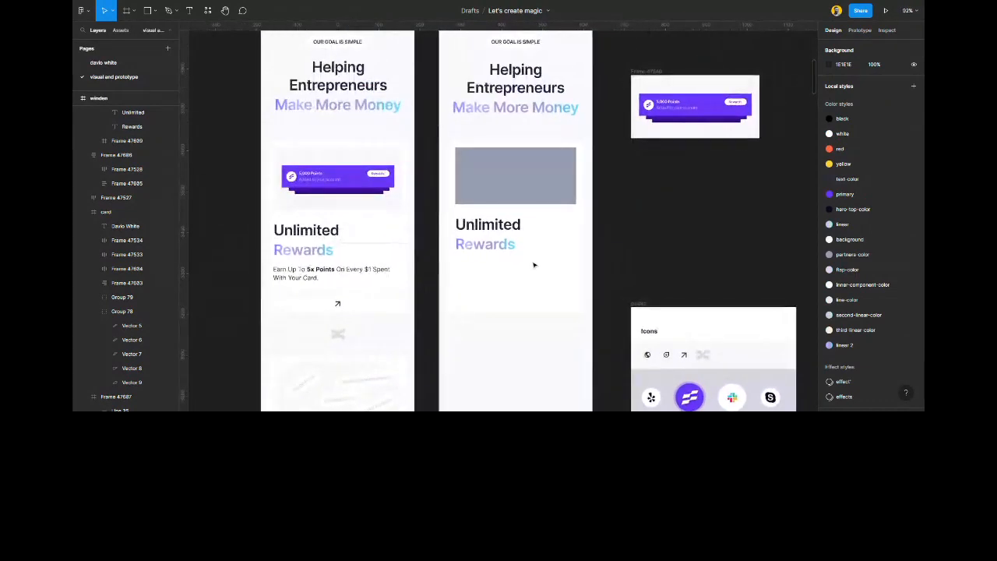
# Duplicate the Sign up today subtitle into the white card below the Unlimited Rewards heading, at X 0, Y 312.
pyautogui.scroll(3, 534, 265)
pyautogui.scroll(1, 494, 253)
pyautogui.scroll(1, 495, 253)
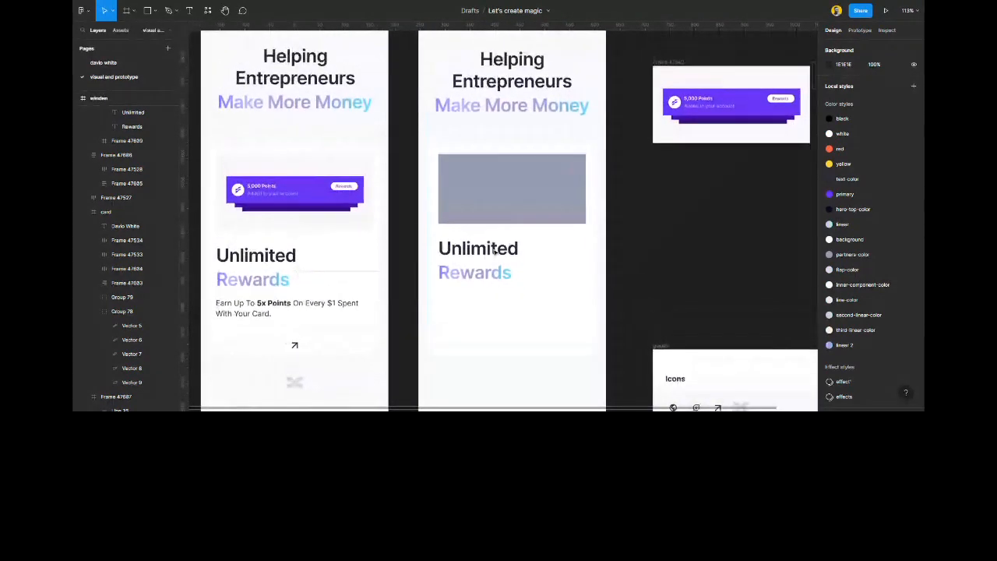
pyautogui.scroll(5, 493, 251)
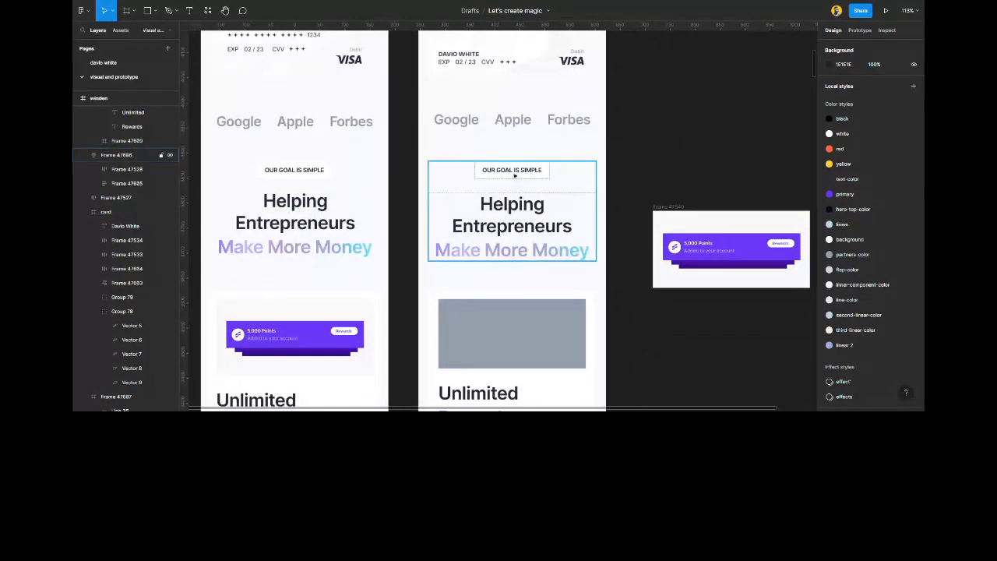
pyautogui.click(523, 175)
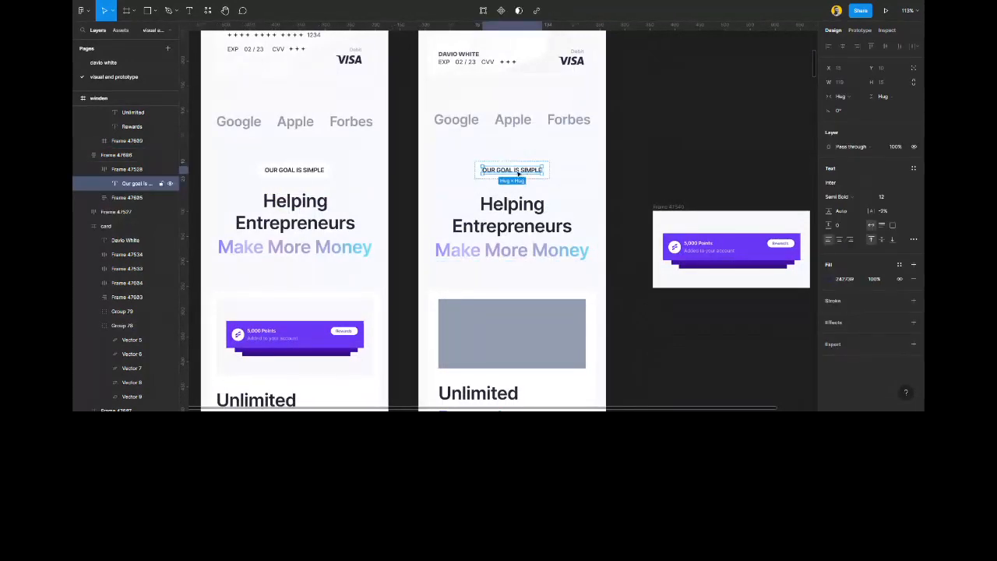
pyautogui.scroll(5, 518, 173)
pyautogui.click(484, 98)
pyautogui.moveTo(484, 98); pyautogui.dragTo(499, 361)
pyautogui.scroll(-2, 498, 356)
pyautogui.scroll(3, 410, 284)
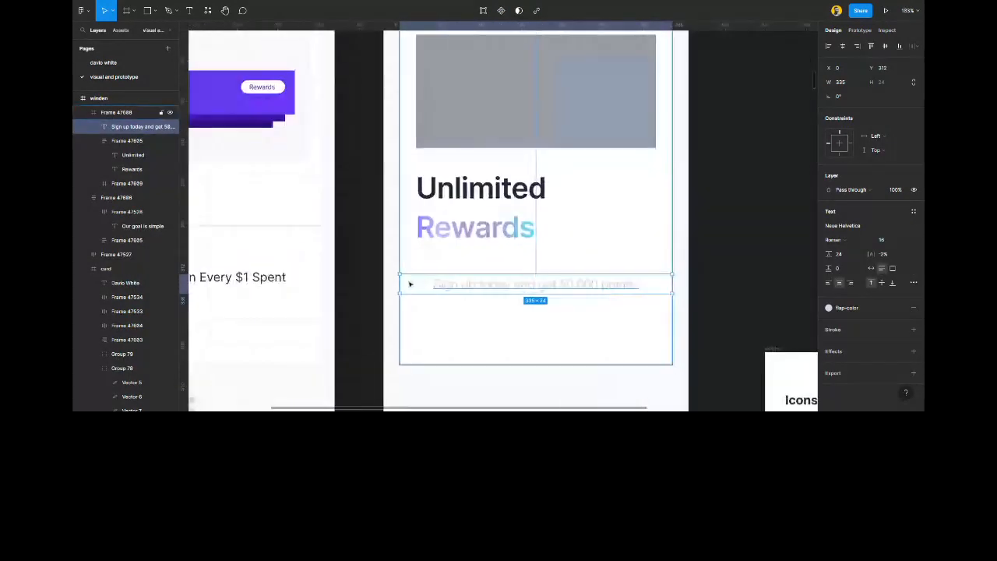
# Position the copied subtitle below the Unlimited Rewards heading at X 20, Y 282 and left-align its text.
pyautogui.moveTo(399, 284); pyautogui.dragTo(471, 276)
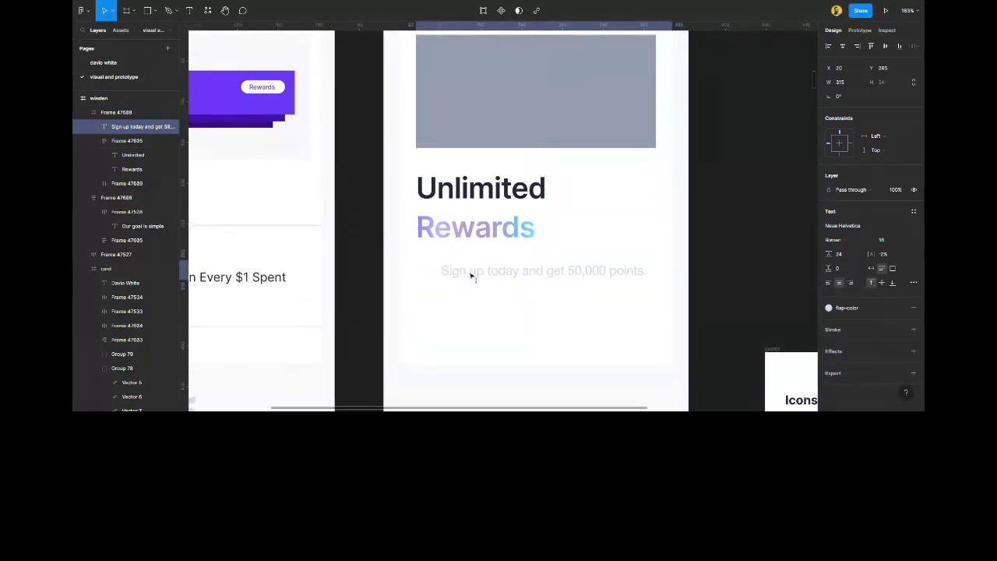
pyautogui.keyDown('shift'); pyautogui.click(483, 230); pyautogui.keyUp('shift')
pyautogui.scroll(-2, 495, 260)
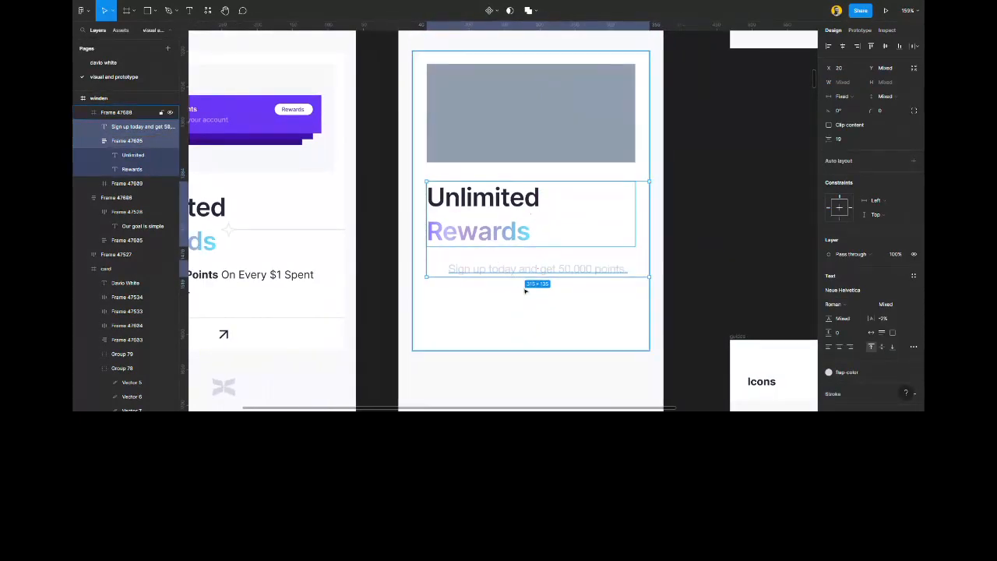
pyautogui.click(846, 144)
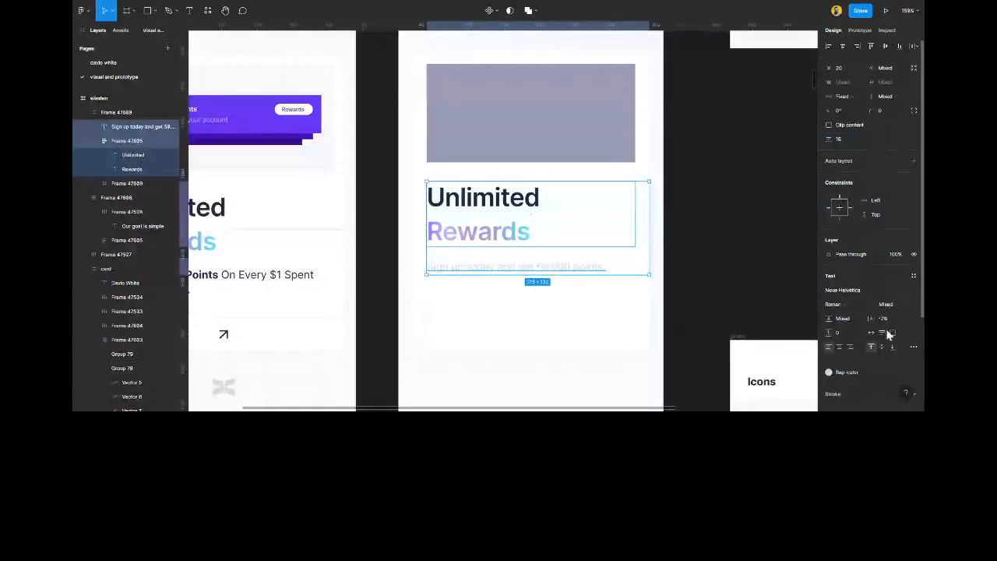
pyautogui.scroll(-2, 850, 307)
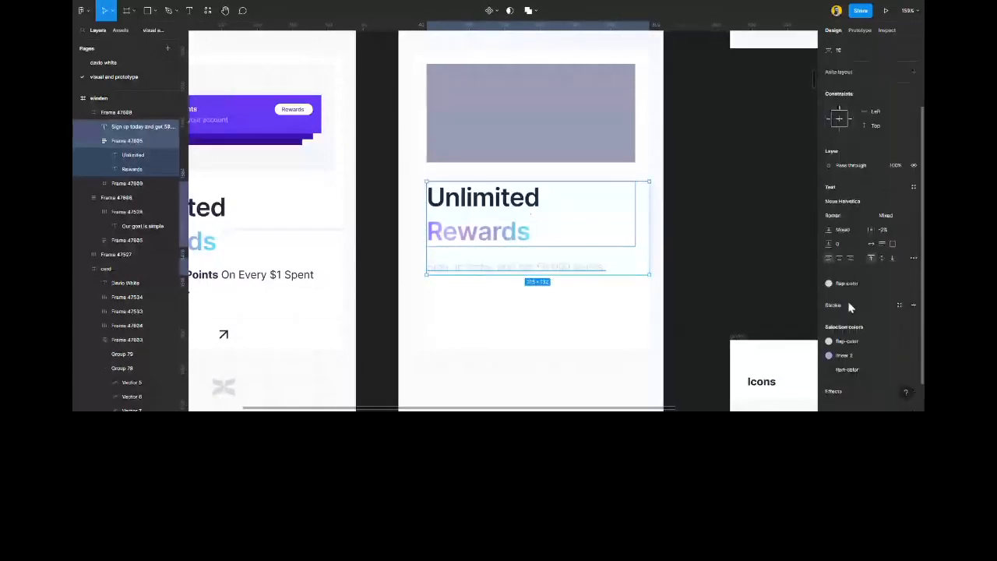
pyautogui.click(856, 282)
pyautogui.scroll(-2, 858, 331)
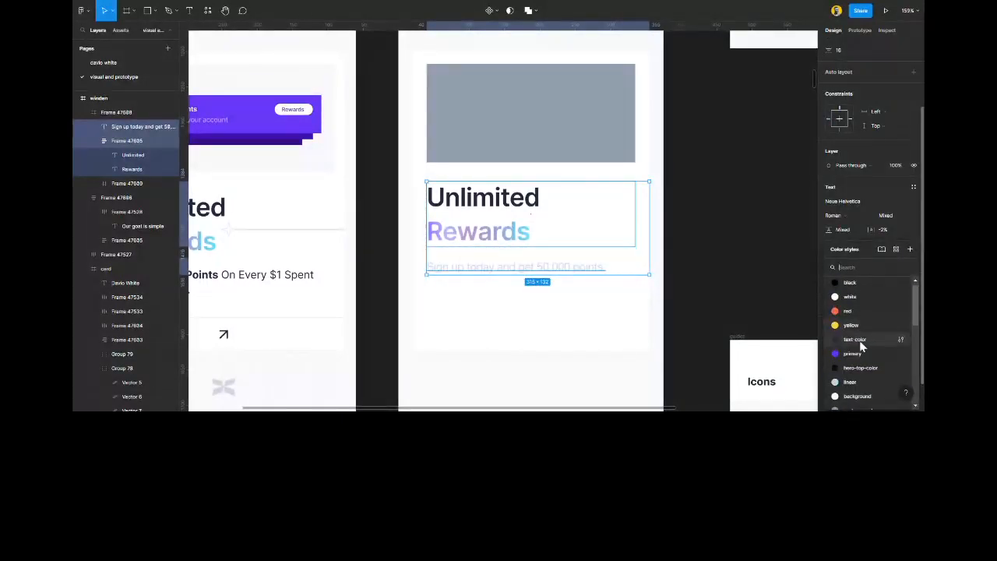
pyautogui.click(861, 338)
pyautogui.hotkey('ctrl', 'z')
pyautogui.click(727, 268)
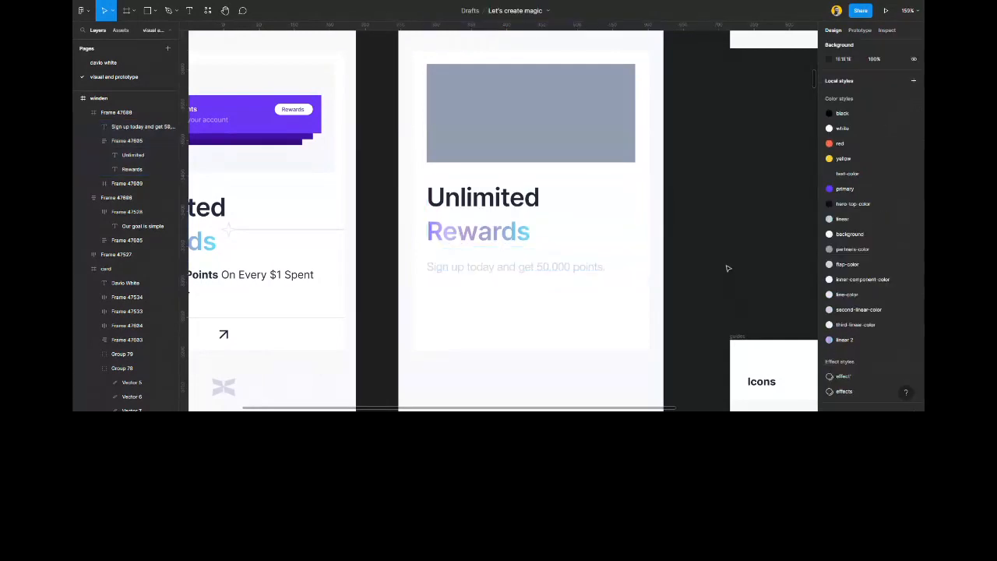
# Apply the text-color style to the new card's subtitle and narrow its text box to the illustration frame's edge.
pyautogui.click(597, 269)
pyautogui.click(847, 308)
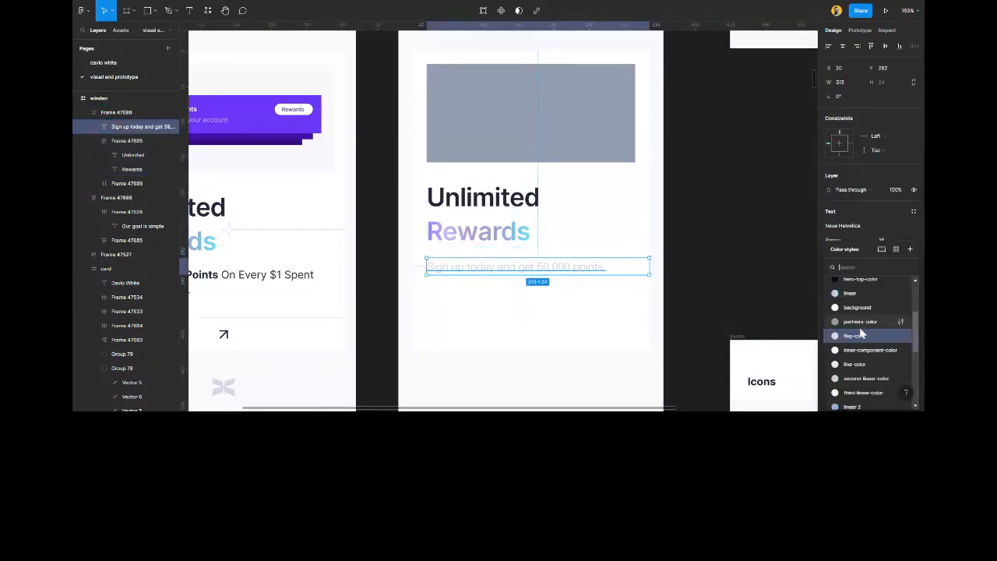
pyautogui.click(862, 346)
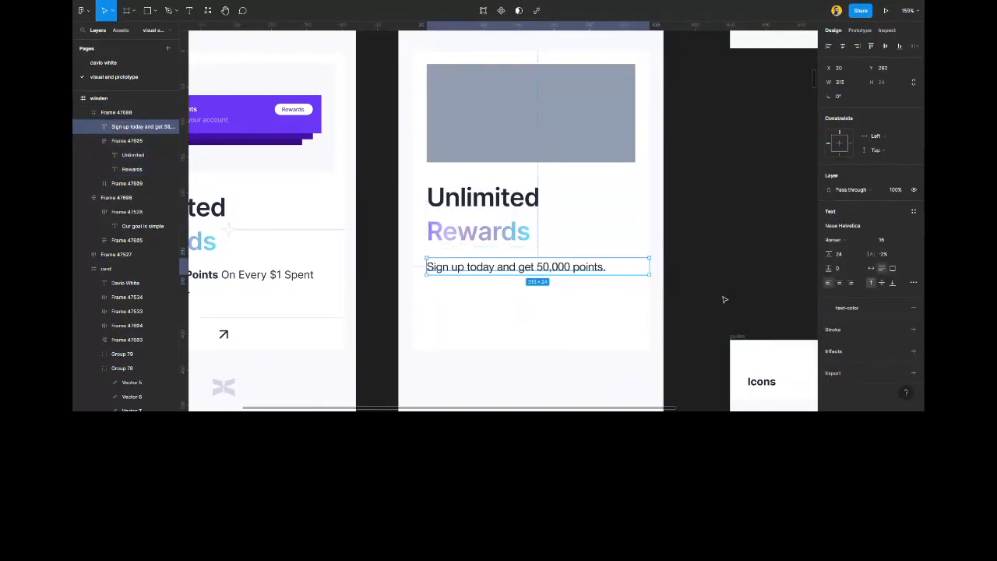
pyautogui.click(710, 291)
pyautogui.scroll(1, 475, 271)
pyautogui.click(477, 271)
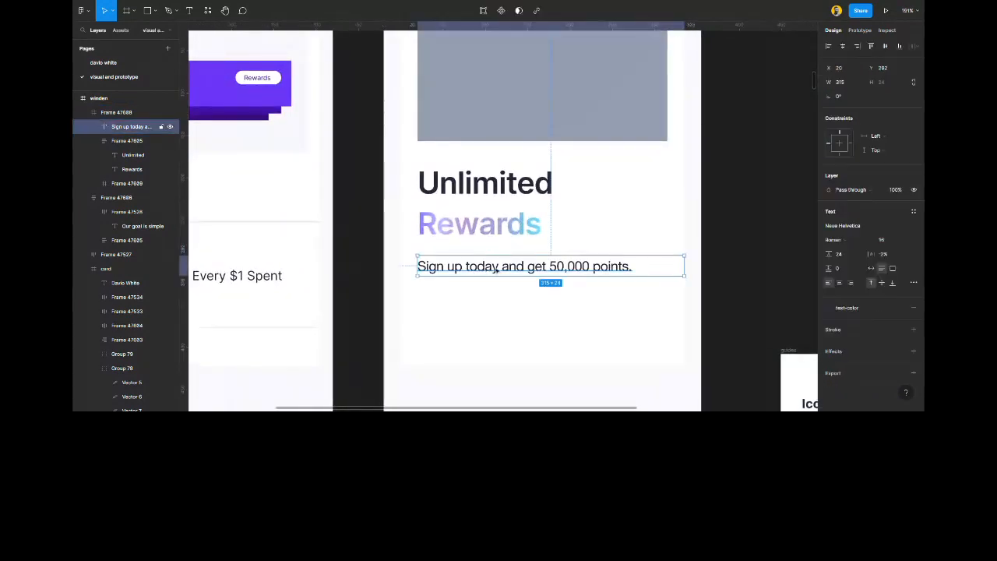
pyautogui.moveTo(687, 262); pyautogui.dragTo(672, 260)
pyautogui.click(727, 268)
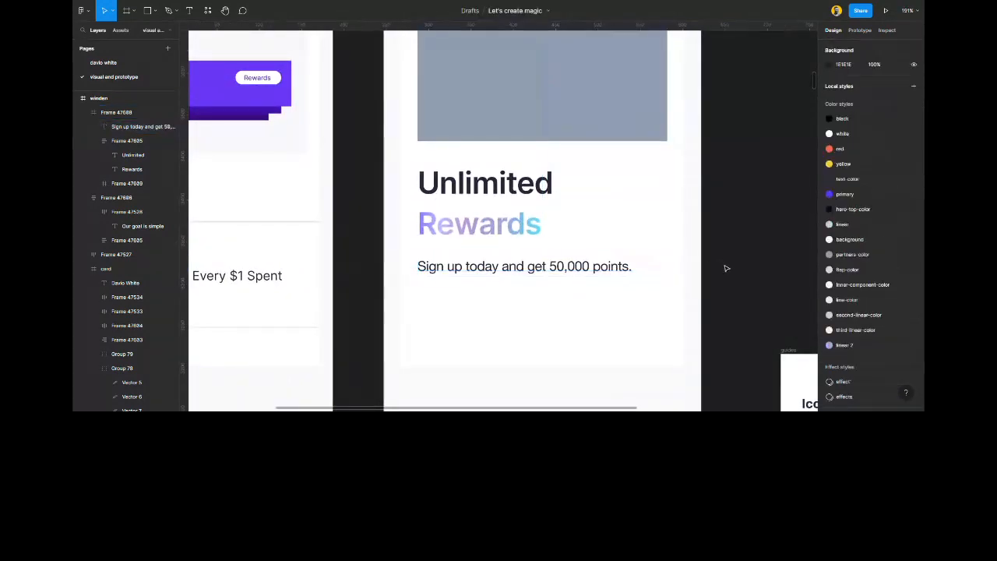
# Replace the new card's subtitle with the reference description "Earn up to 5x points on every $1 spent with your card.".
pyautogui.scroll(-4, 560, 278)
pyautogui.doubleClick(340, 274)
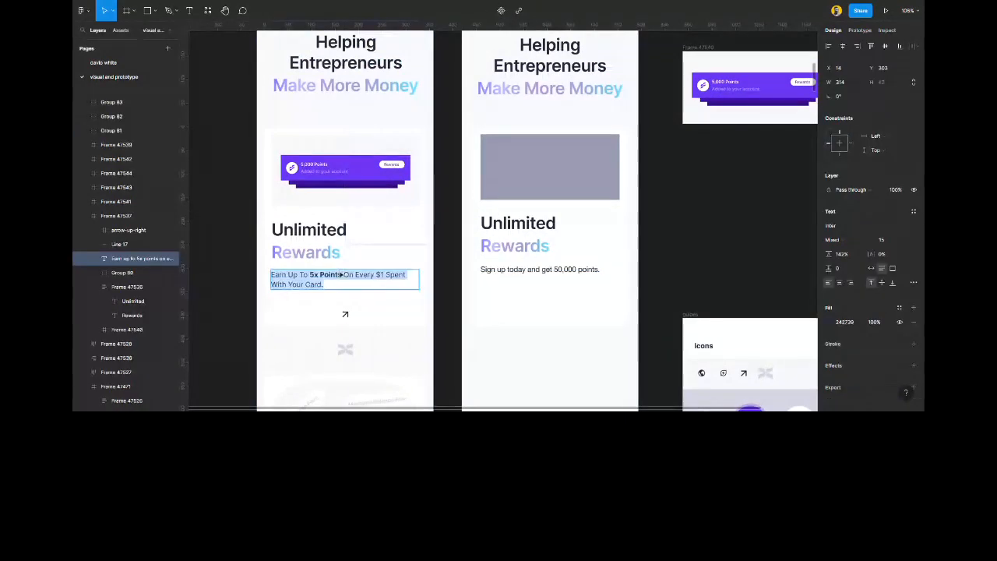
pyautogui.hotkey('ctrl', 'c')
pyautogui.scroll(5, 570, 291)
pyautogui.doubleClick(579, 252)
pyautogui.moveTo(578, 252); pyautogui.dragTo(394, 252)
pyautogui.hotkey('ctrl', 'v')
pyautogui.press('Delete')
pyautogui.press('Delete')
pyautogui.press('Delete')
pyautogui.press('Delete')
pyautogui.press('Delete')
pyautogui.press('Delete')
pyautogui.press('Delete')
pyautogui.press('Delete')
pyautogui.press('Escape')
pyautogui.click(720, 290)
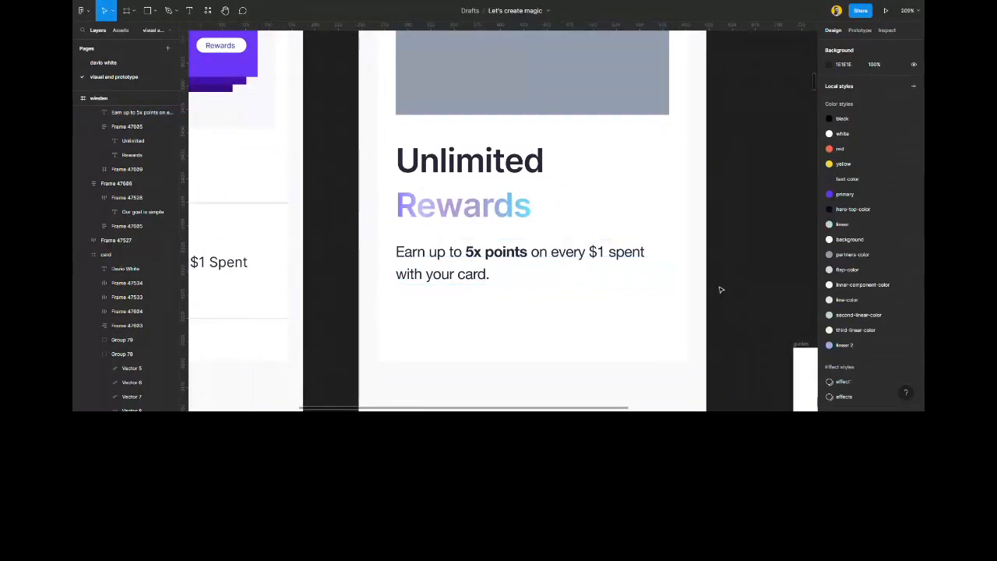
# Wrap the Unlimited Rewards heading and the description in one vertical auto layout frame.
pyautogui.click(484, 217)
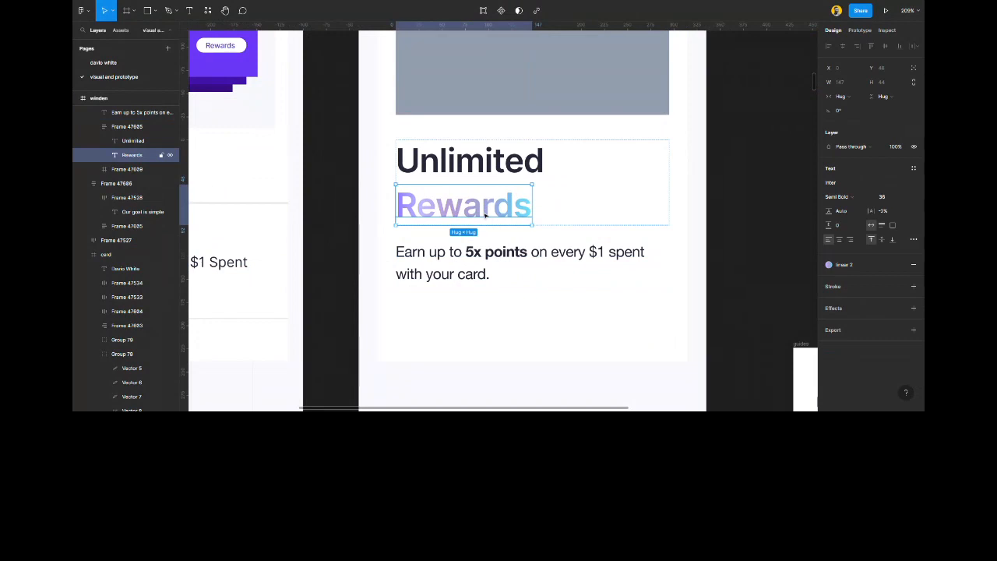
pyautogui.click(517, 173)
pyautogui.click(733, 238)
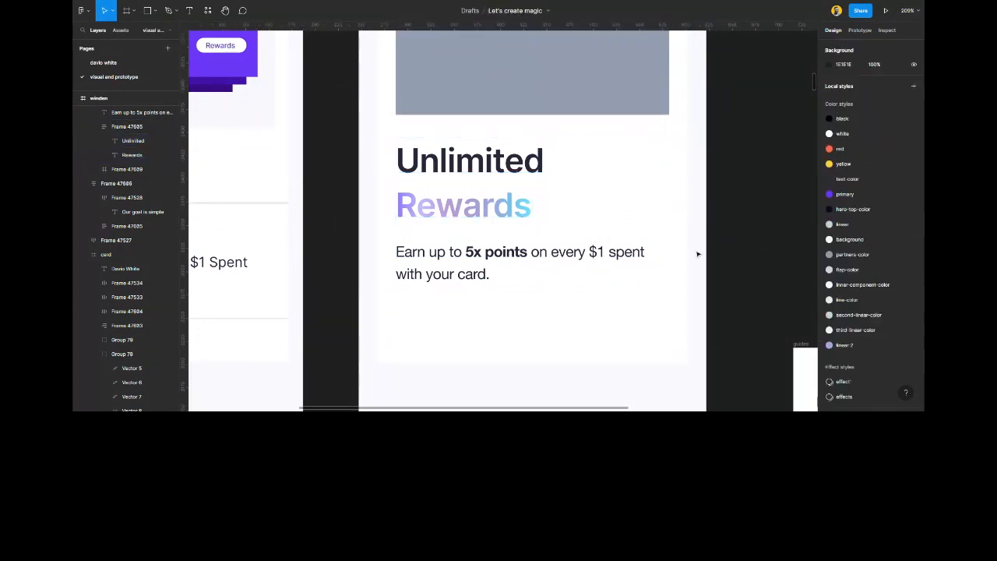
pyautogui.click(514, 262)
pyautogui.keyDown('shift'); pyautogui.click(481, 202); pyautogui.keyUp('shift')
pyautogui.hotkey('shift', 'a')
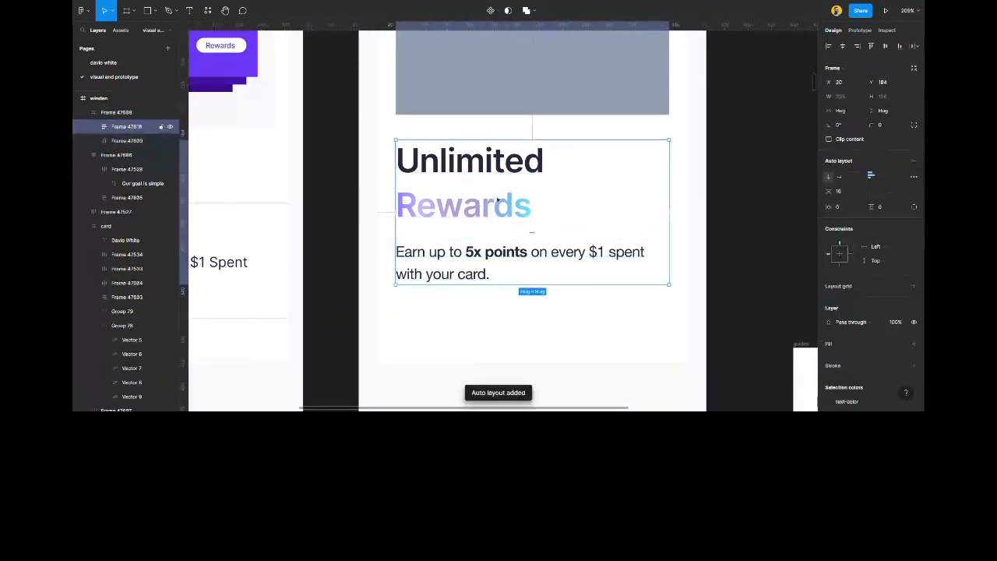
# Set the spacing between the heading and the description in the auto layout to 14.
pyautogui.click(841, 191)
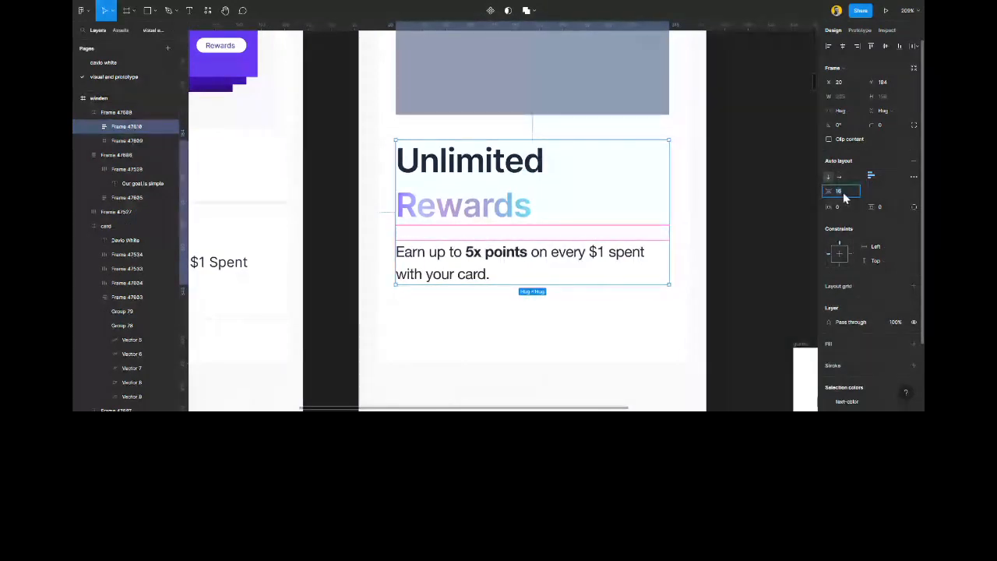
pyautogui.press('Up')
pyautogui.press('Down')
pyautogui.press('Down')
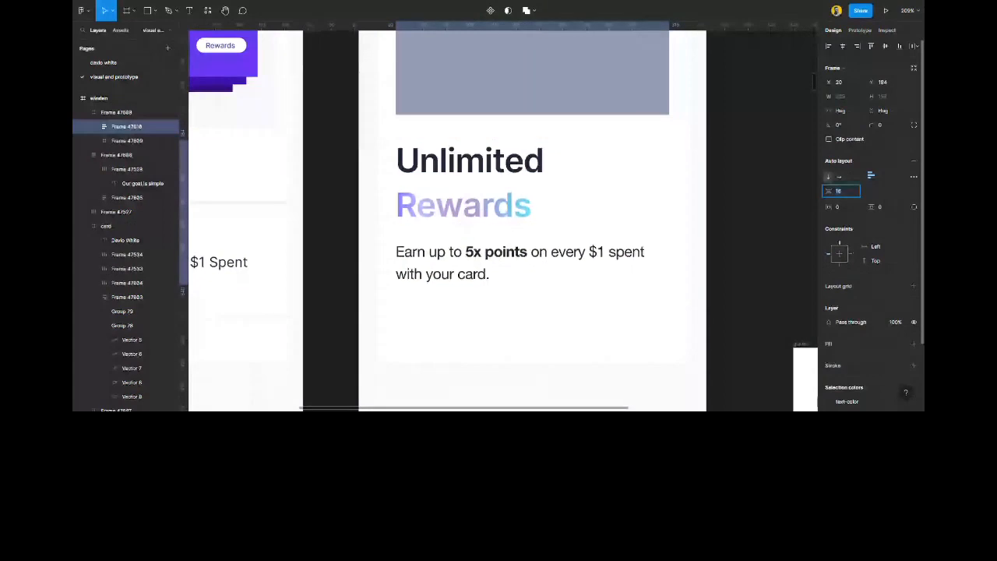
pyautogui.press('Down')
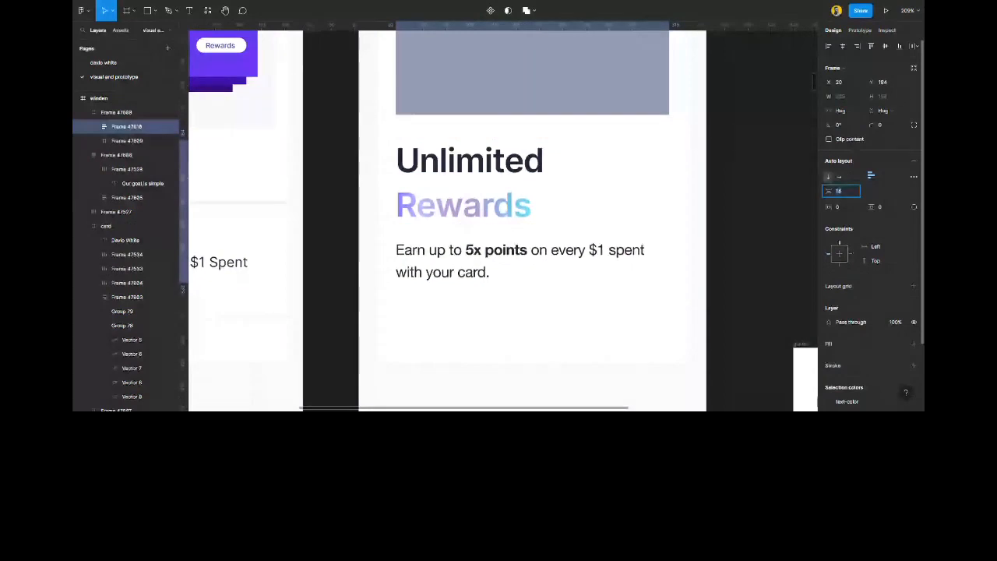
pyautogui.click(750, 275)
# Draw a horizontal divider line 335 wide across the whole card below the description, at X 0, Y 371.
pyautogui.scroll(-5, 514, 258)
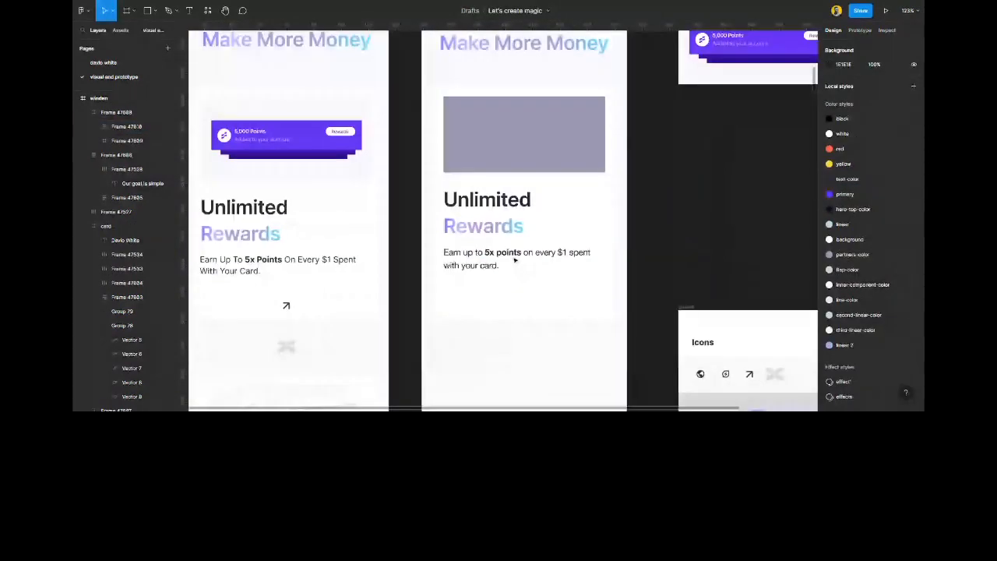
pyautogui.scroll(5, 465, 307)
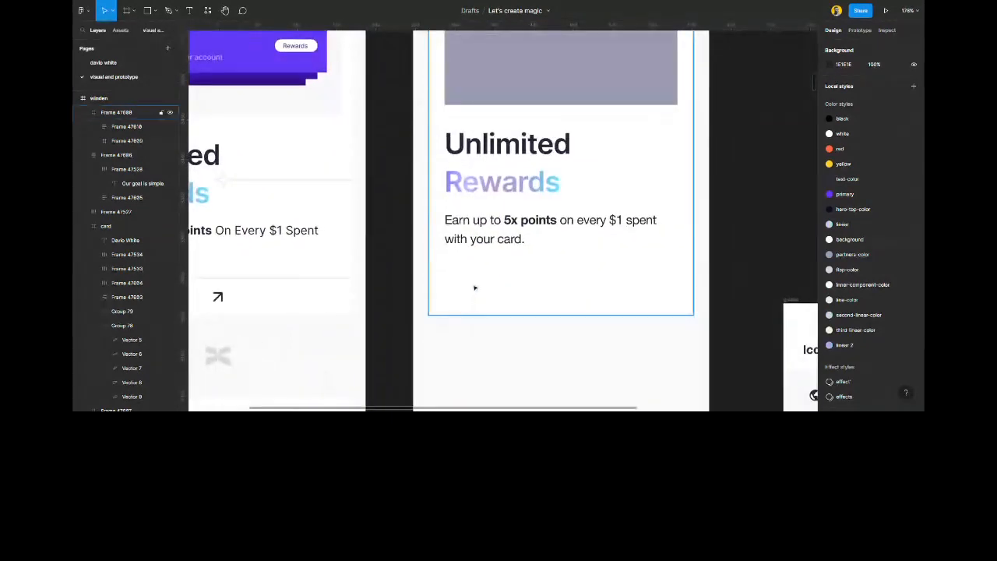
pyautogui.press('l')
pyautogui.moveTo(416, 282)
pyautogui.mouseDown()
pyautogui.moveTo(600, 298)
pyautogui.moveTo(777, 296)
pyautogui.mouseUp()
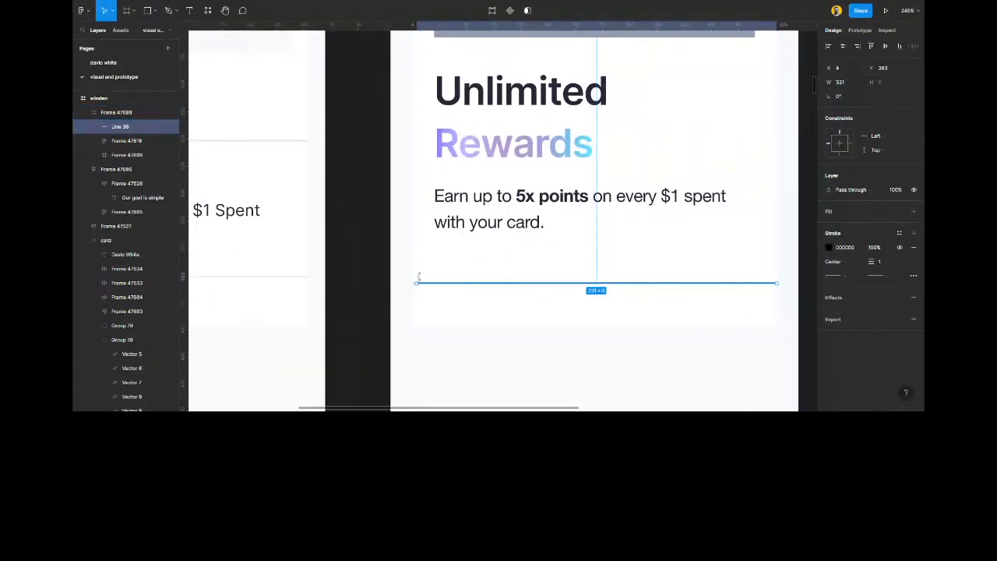
pyautogui.moveTo(417, 282); pyautogui.dragTo(412, 282)
pyautogui.moveTo(554, 284); pyautogui.dragTo(554, 273)
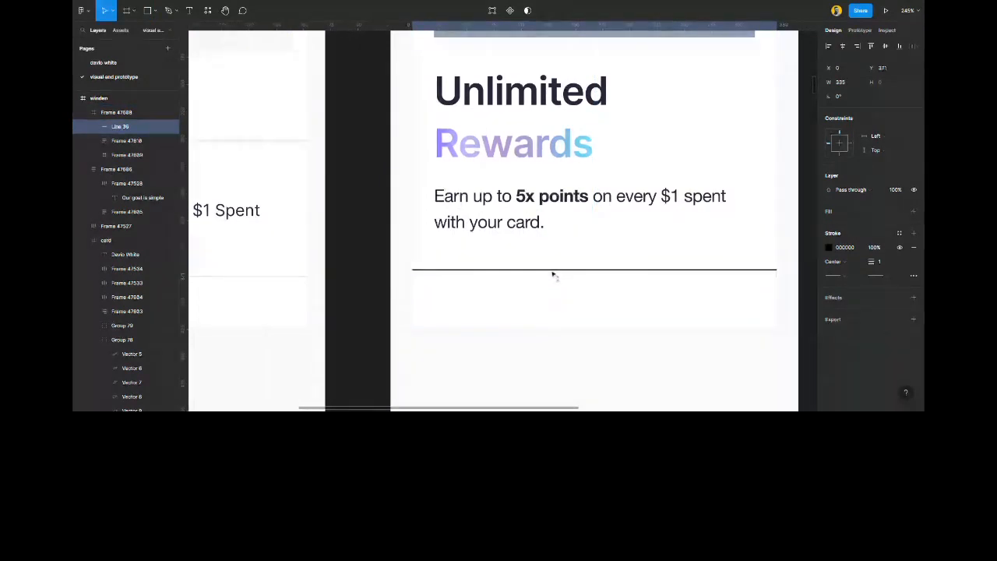
# Apply the line-color style to the divider line's stroke.
pyautogui.click(899, 233)
pyautogui.scroll(-4, 867, 333)
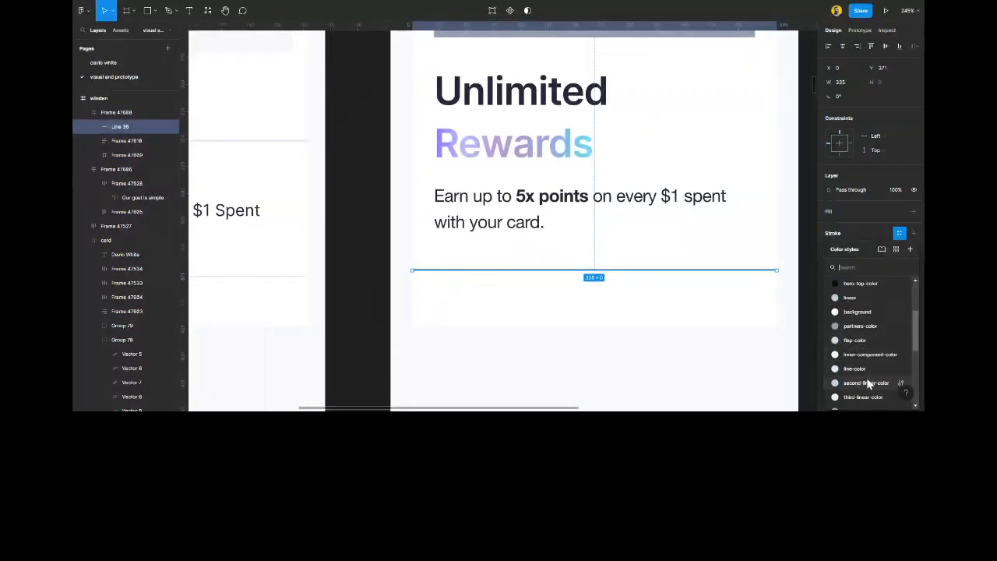
pyautogui.click(864, 369)
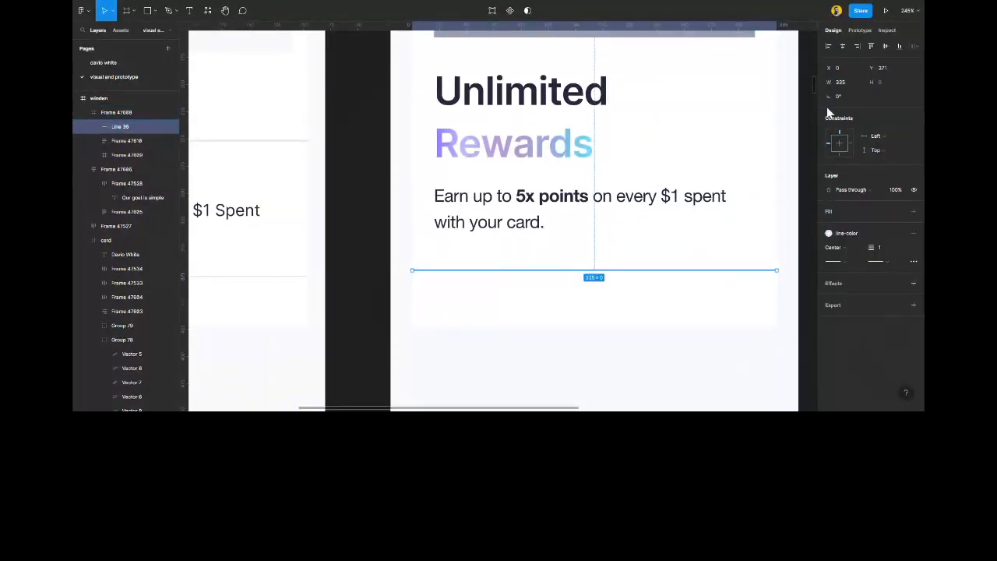
pyautogui.click(566, 373)
pyautogui.scroll(-5, 552, 314)
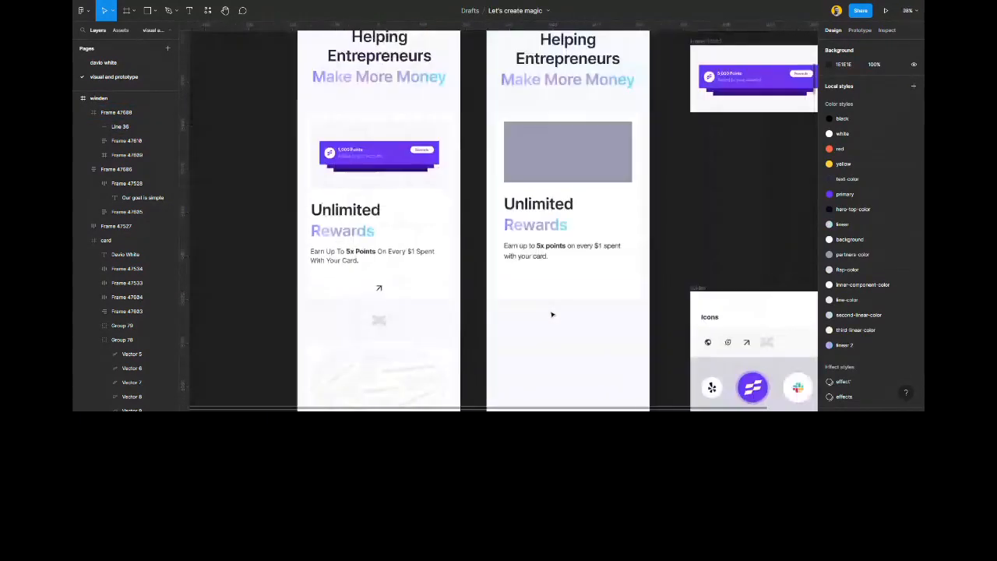
# Duplicate the reference card's arrow-up-right icon below the new divider line, horizontally centered in the card at Y 386.
pyautogui.scroll(5, 552, 314)
pyautogui.click(306, 278)
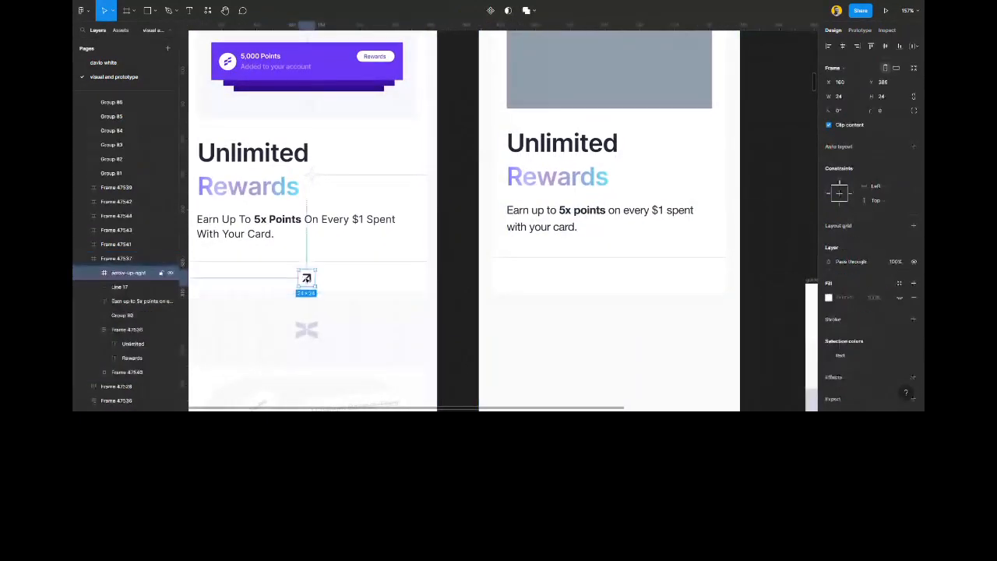
pyautogui.moveTo(306, 278); pyautogui.dragTo(604, 282)
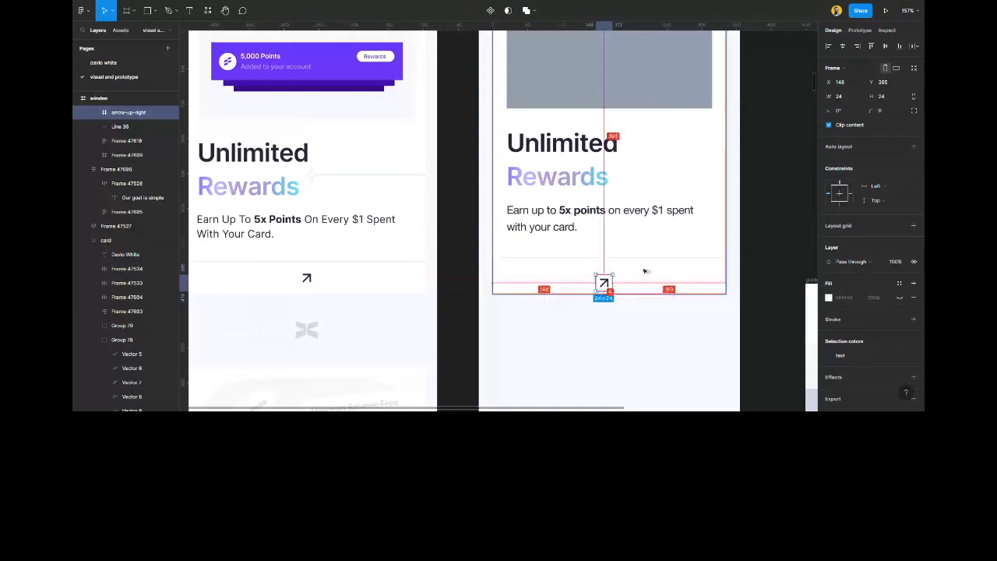
pyautogui.click(842, 46)
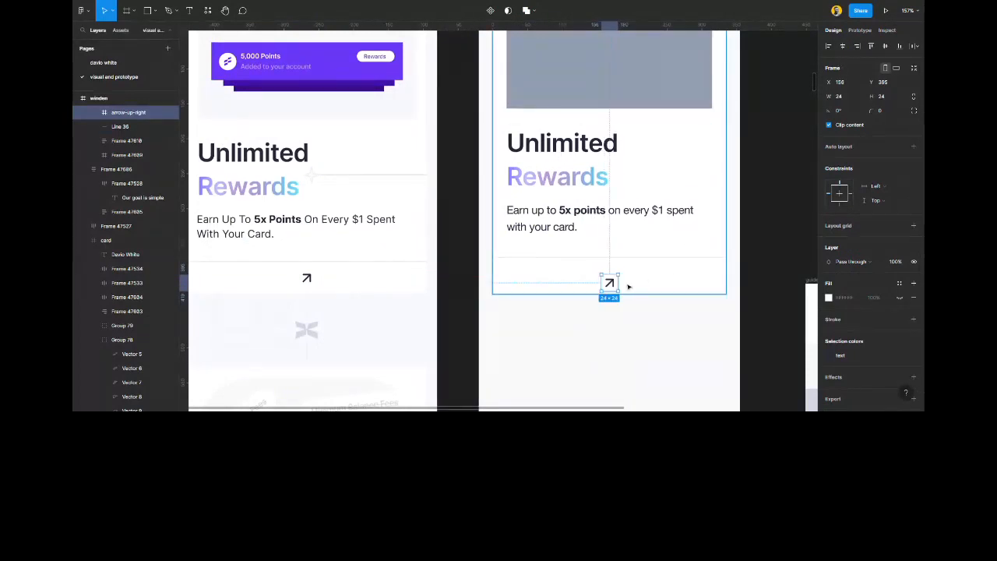
pyautogui.scroll(3, 627, 285)
pyautogui.moveTo(595, 285); pyautogui.dragTo(595, 273)
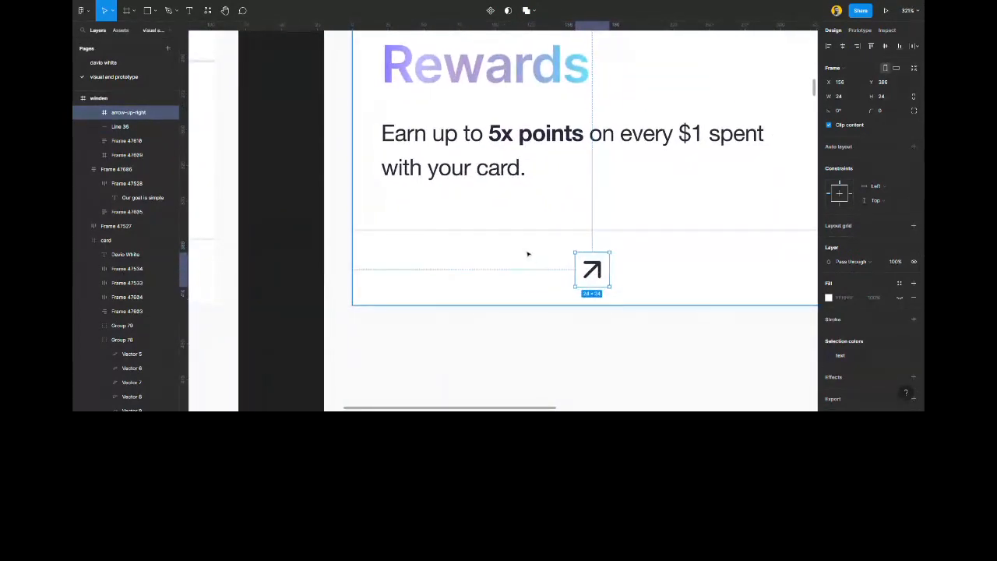
# Draw a 335 × 53 frame around the arrow icon, spanning the card's full width at X 0, Y 370.
pyautogui.scroll(1, 526, 254)
pyautogui.press('f')
pyautogui.moveTo(376, 237); pyautogui.dragTo(739, 311)
pyautogui.hscroll(-2, 545, 288)
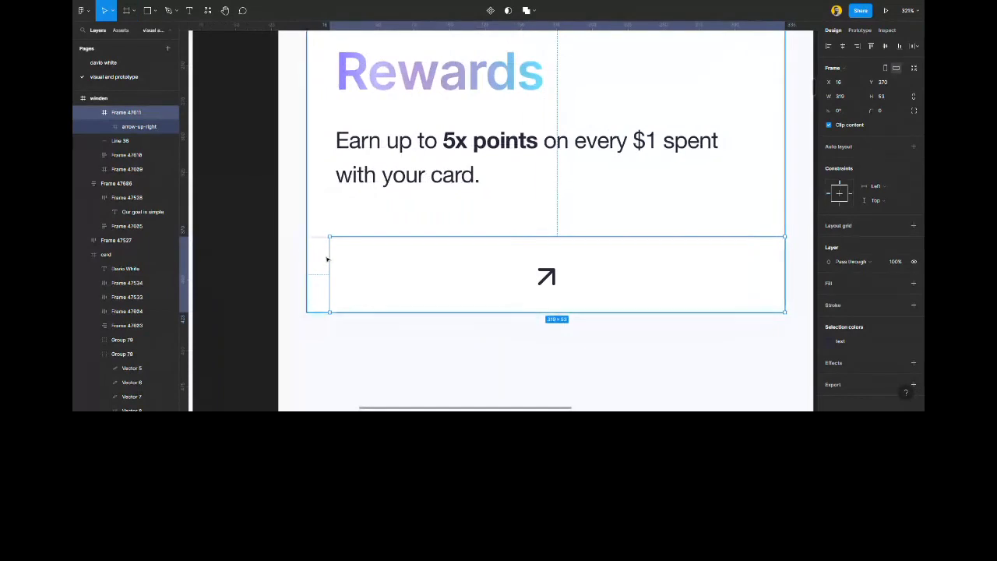
pyautogui.moveTo(329, 257); pyautogui.dragTo(306, 258)
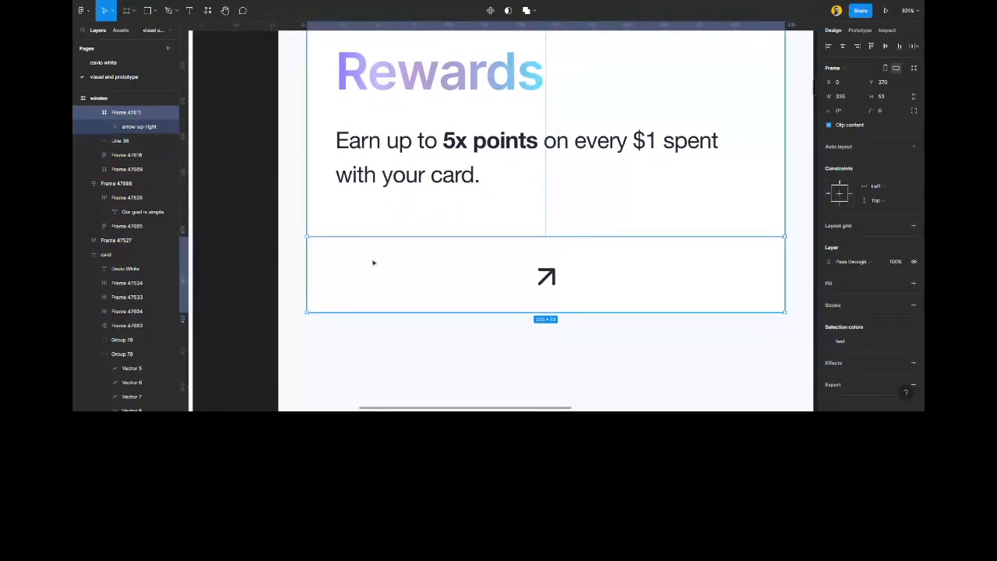
pyautogui.scroll(3, 507, 278)
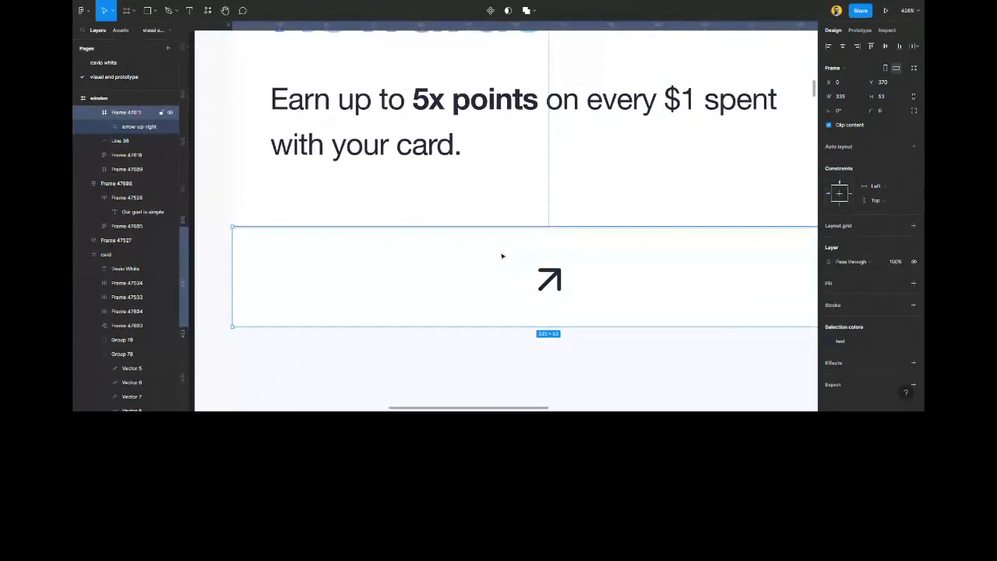
# Send the arrow icon's frame behind the divider line and fill it with the white color style.
pyautogui.press('[')
pyautogui.click(899, 284)
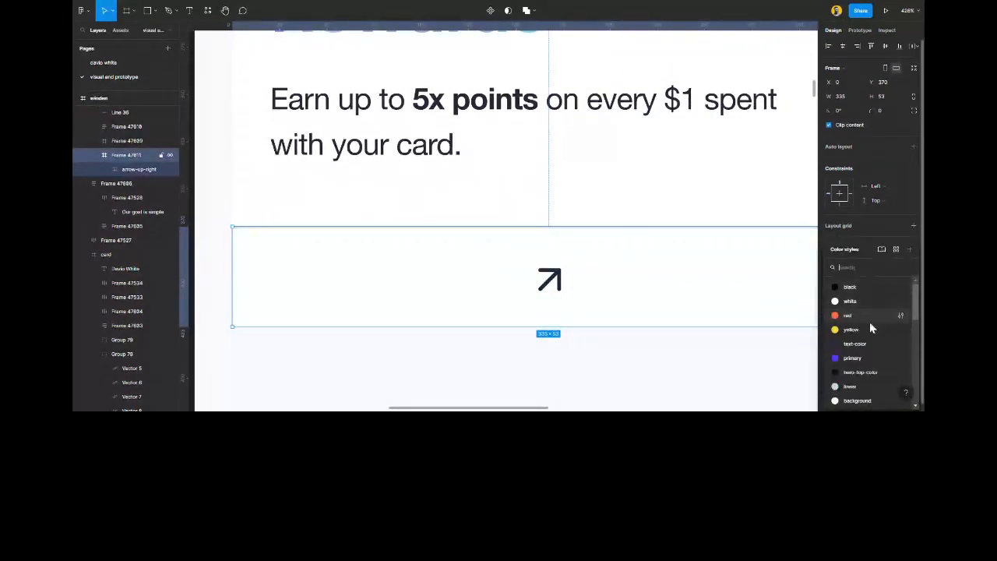
pyautogui.click(858, 303)
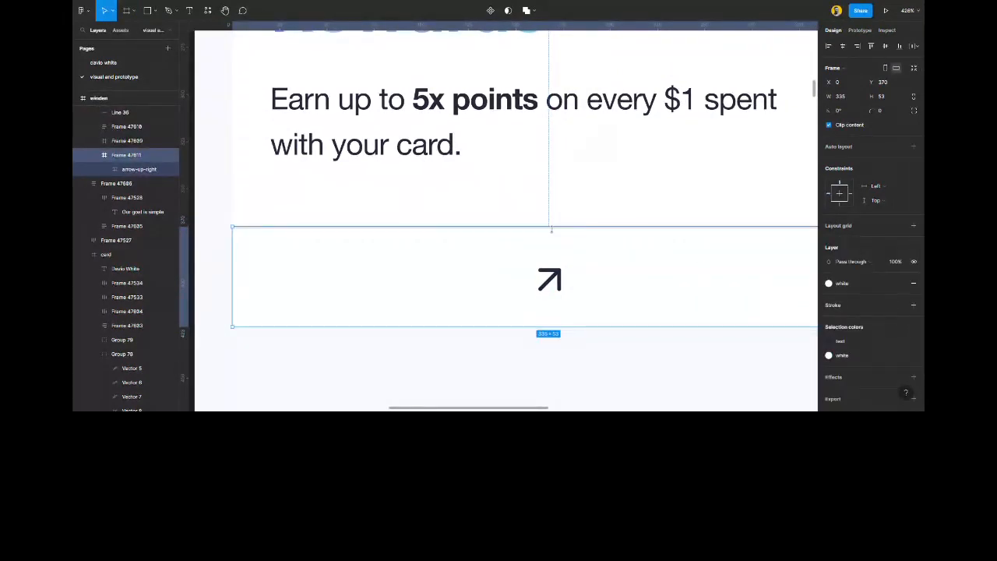
pyautogui.click(559, 231)
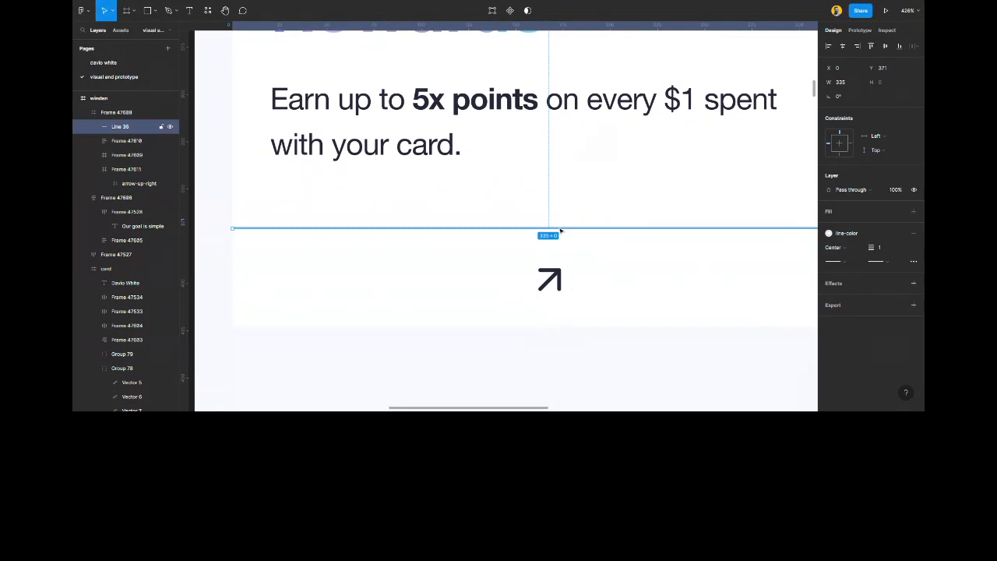
# Move the divider line from the card into the arrow icon's footer frame.
pyautogui.press('Delete')
pyautogui.click(577, 254)
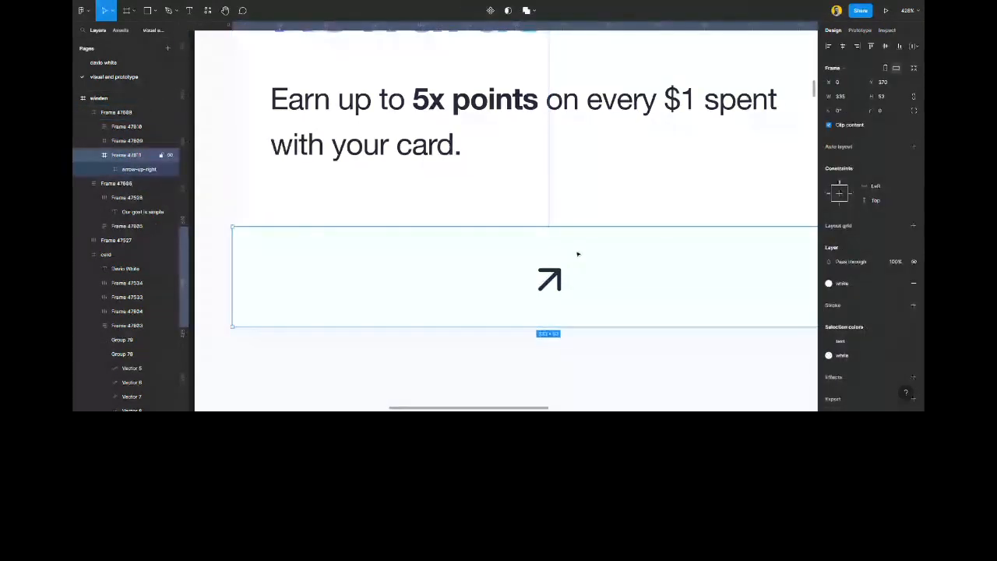
pyautogui.hotkey('ctrl', 'z')
pyautogui.click(719, 289)
pyautogui.click(717, 378)
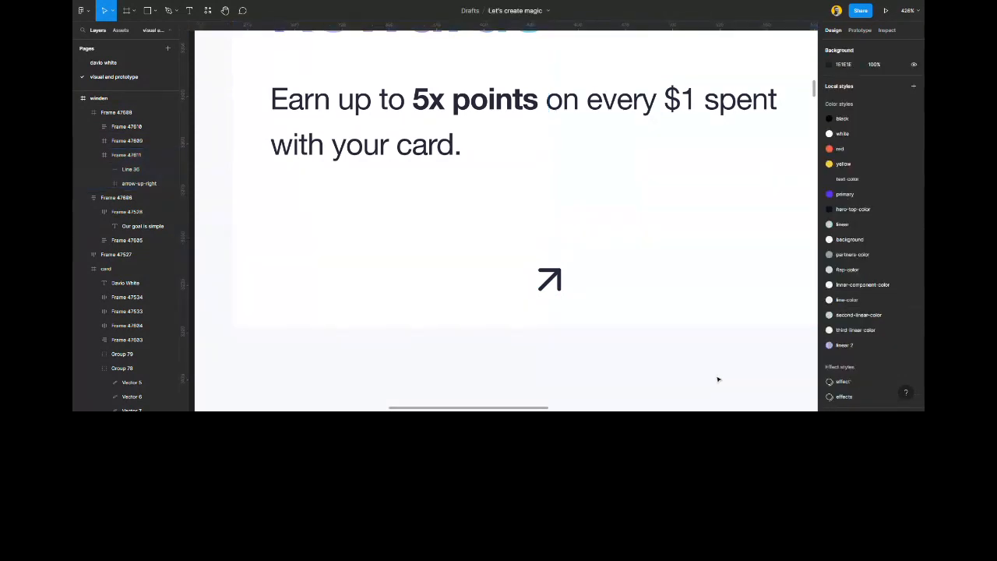
# Turn off content clipping on the arrow icon's 335 × 53 footer frame.
pyautogui.click(698, 287)
pyautogui.scroll(-5, 554, 288)
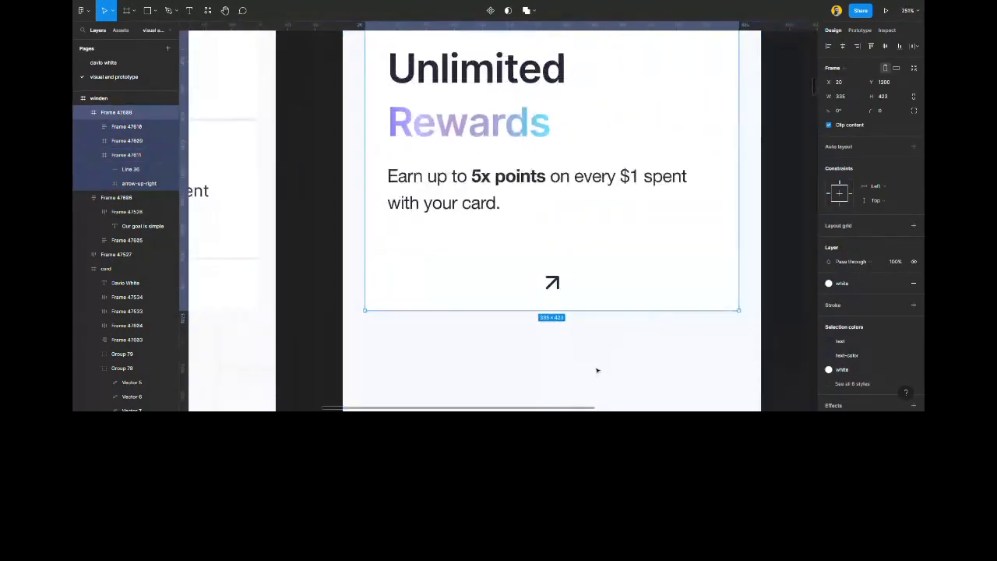
pyautogui.scroll(3, 607, 354)
pyautogui.click(622, 274)
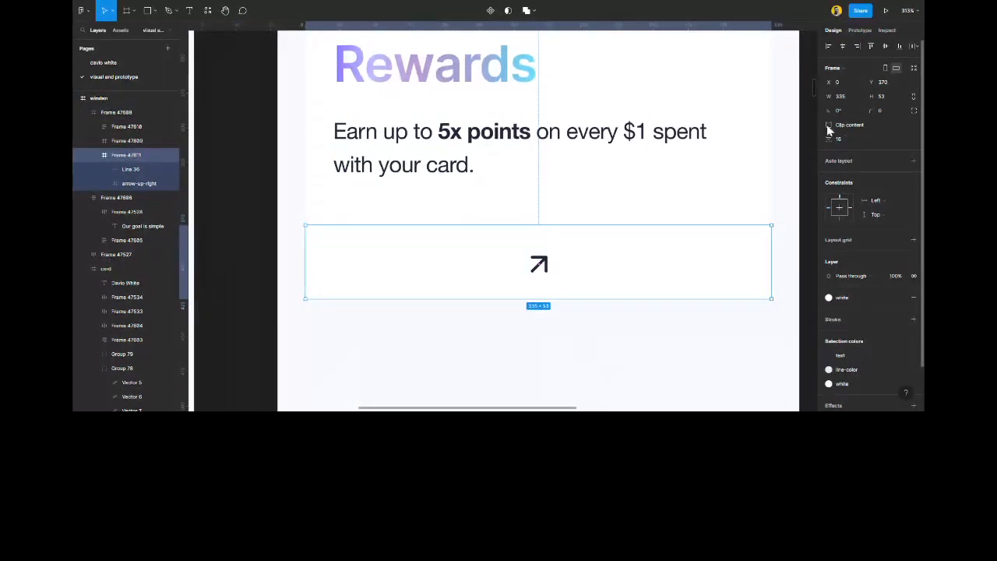
pyautogui.click(649, 360)
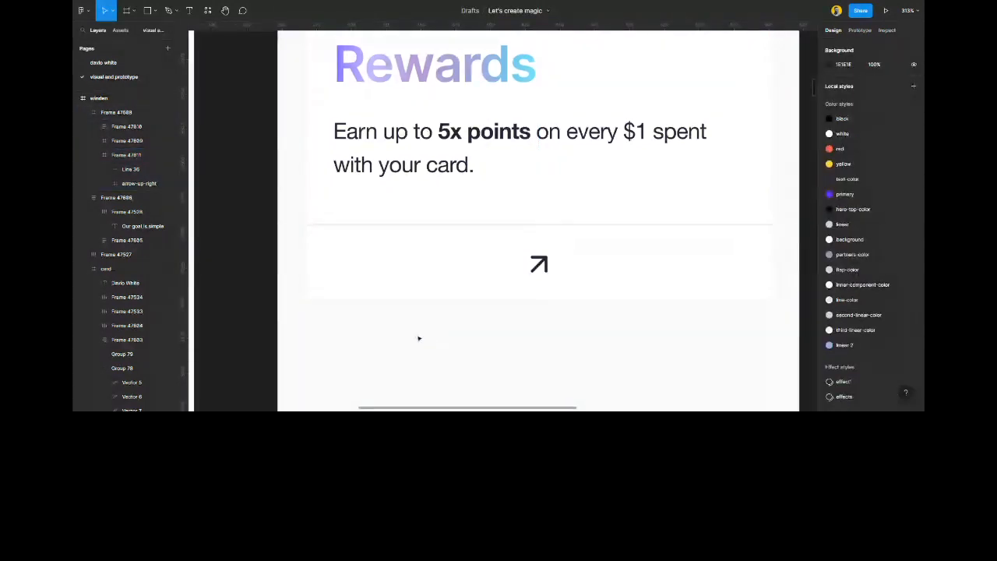
pyautogui.click(478, 244)
pyautogui.doubleClick(427, 269)
pyautogui.moveTo(428, 269); pyautogui.dragTo(579, 261)
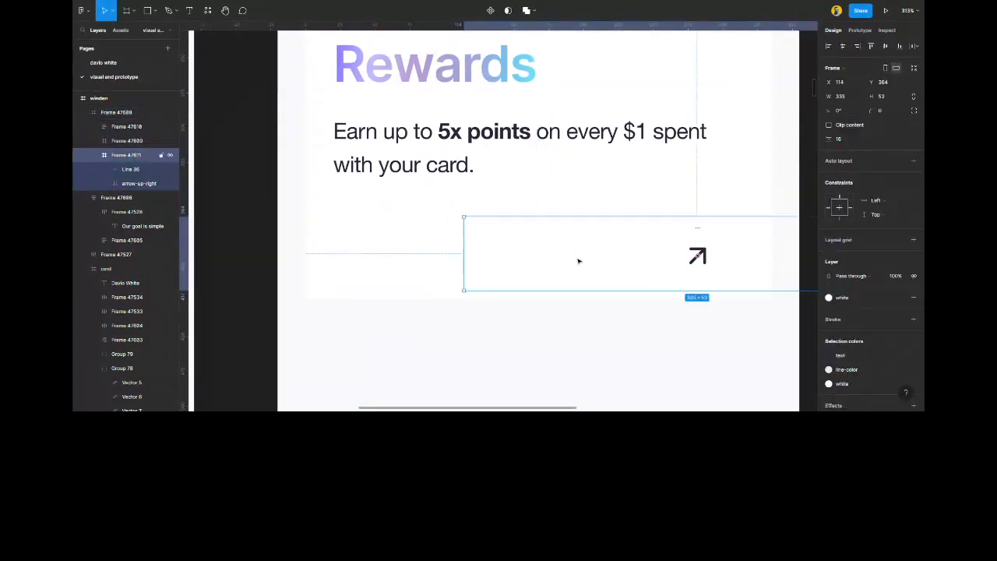
pyautogui.hotkey('ctrl', 'z')
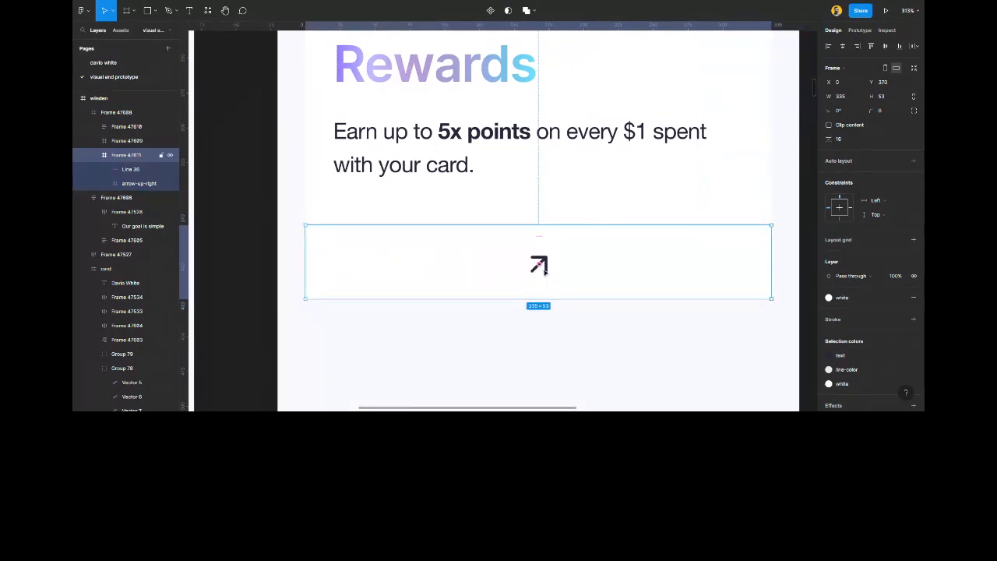
# Center the arrow-up-right icon vertically within its footer frame.
pyautogui.click(544, 271)
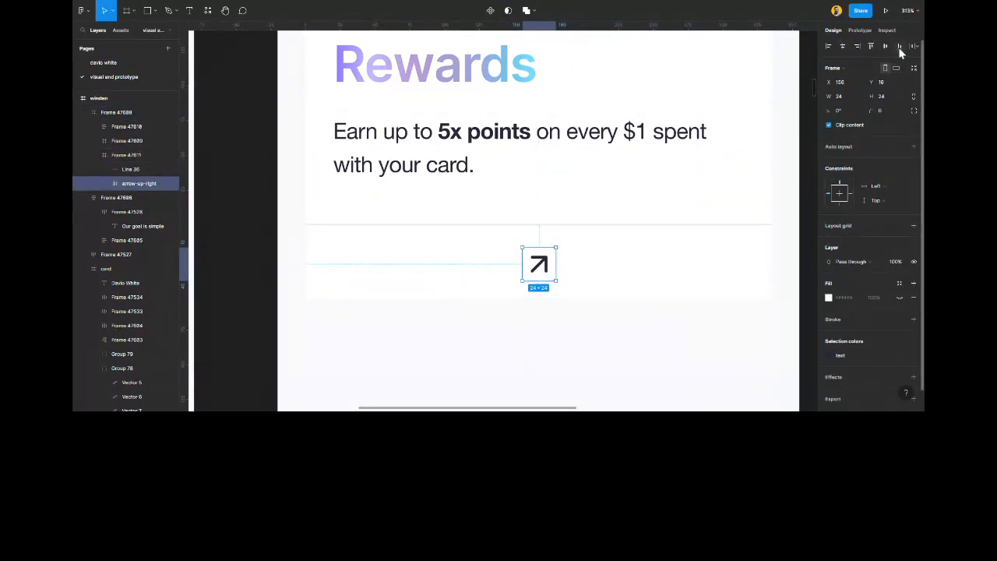
pyautogui.click(600, 358)
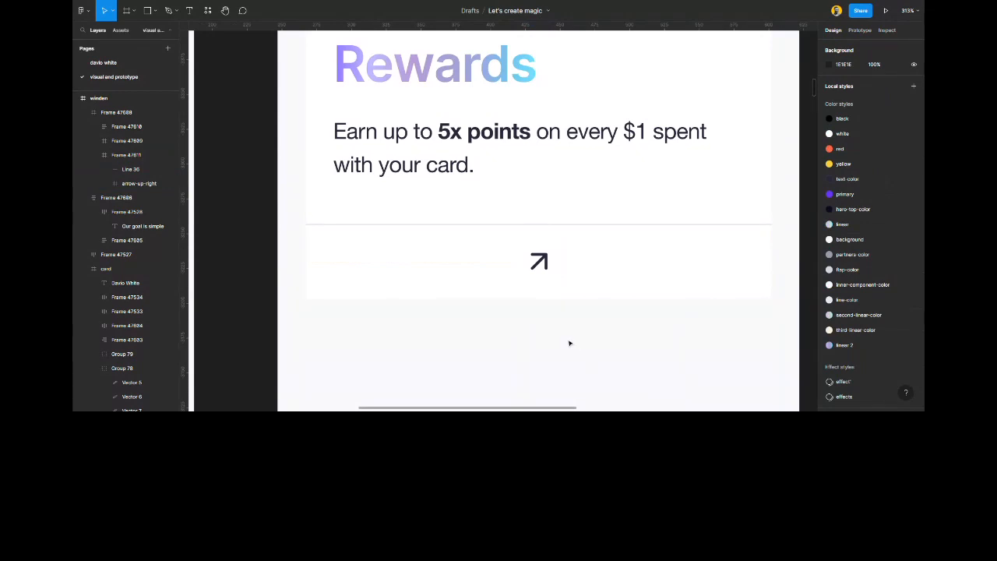
# Set the vertical constraint to Bottom for the footer frame and for the block holding the Unlimited Rewards heading and description.
pyautogui.scroll(-10, 569, 342)
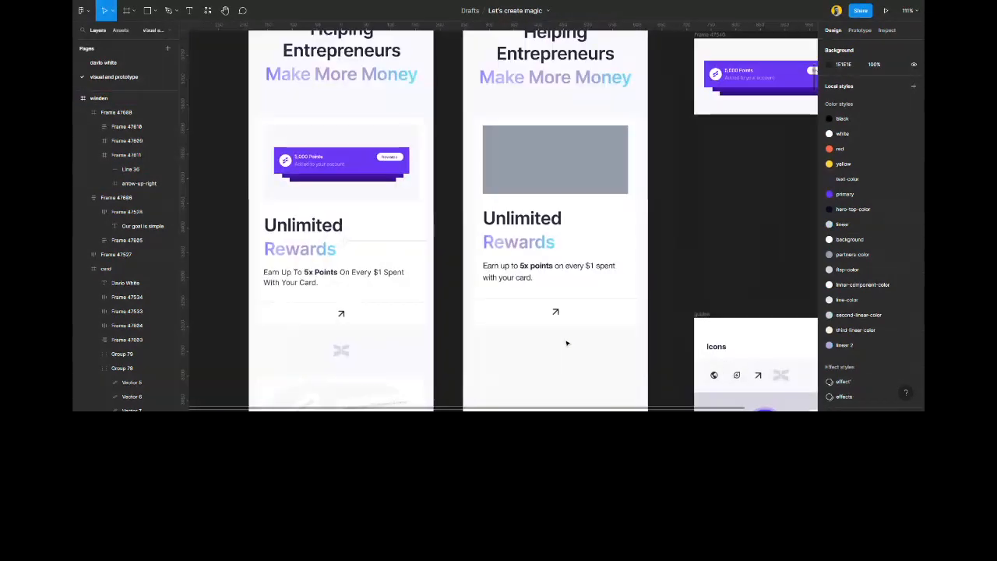
pyautogui.scroll(1, 567, 343)
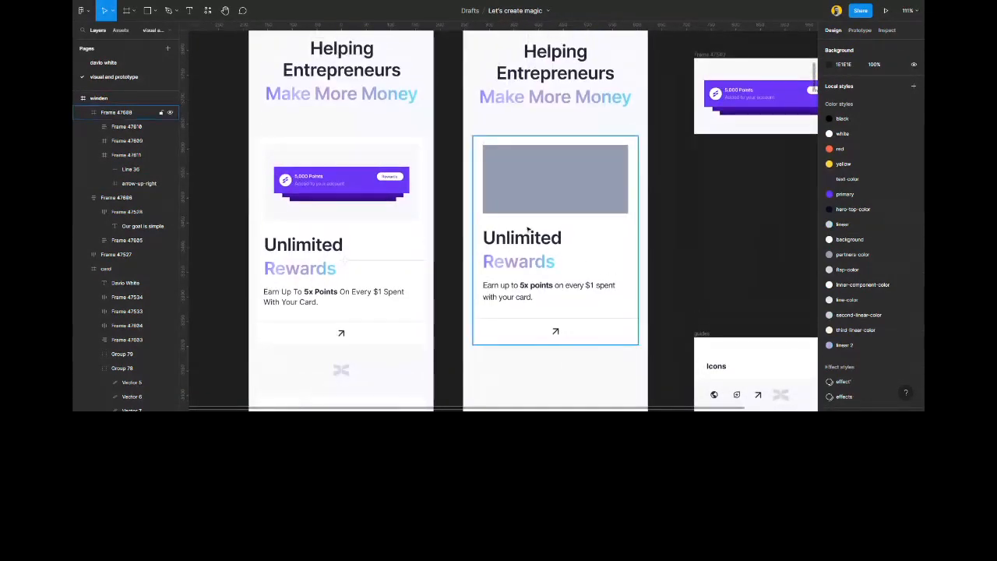
pyautogui.doubleClick(576, 330)
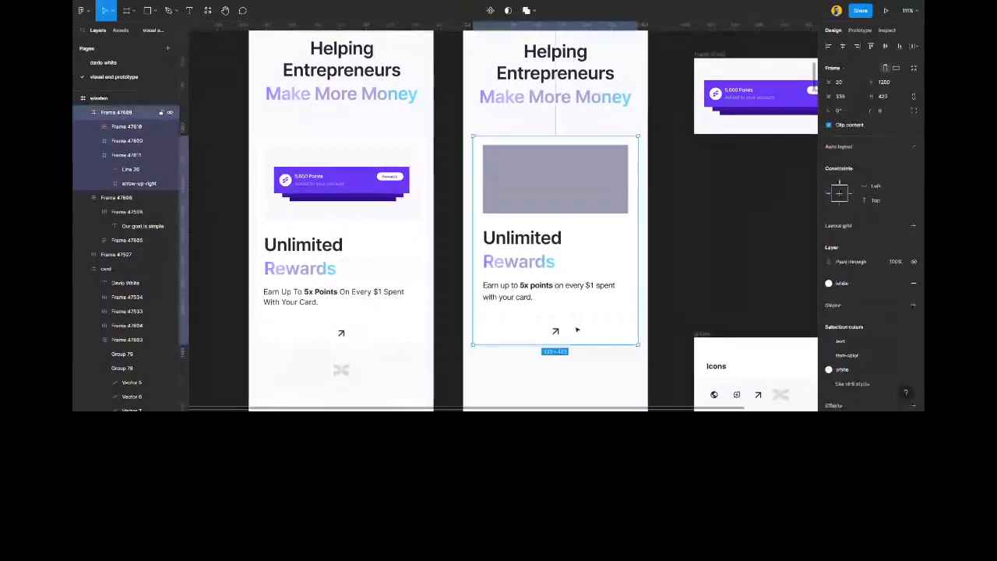
pyautogui.click(840, 221)
pyautogui.click(555, 286)
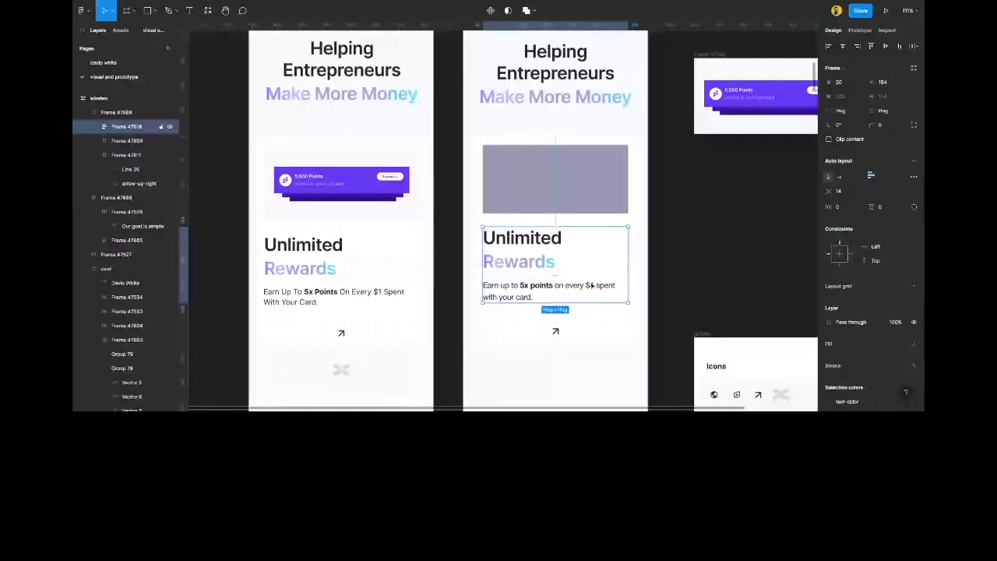
pyautogui.scroll(-1, 642, 257)
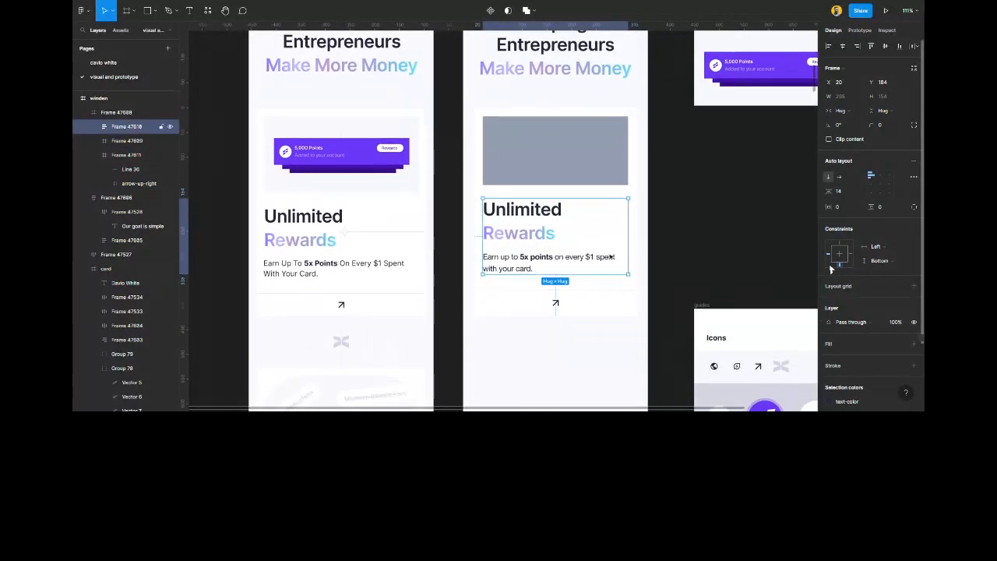
# Extend the Unlimited Rewards card downward to a height of 466.
pyautogui.scroll(4, 565, 159)
pyautogui.scroll(-1, 566, 159)
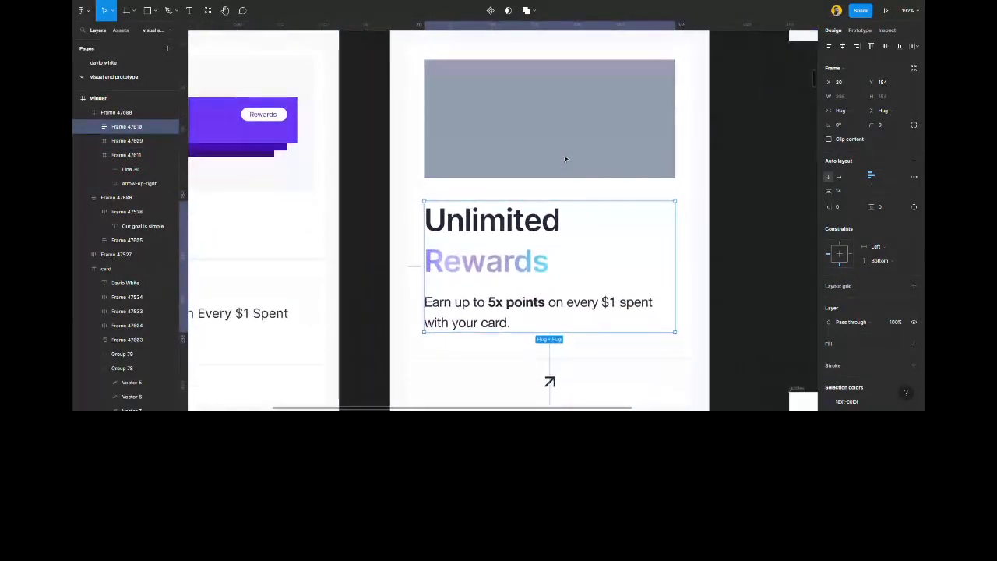
pyautogui.scroll(-1, 556, 241)
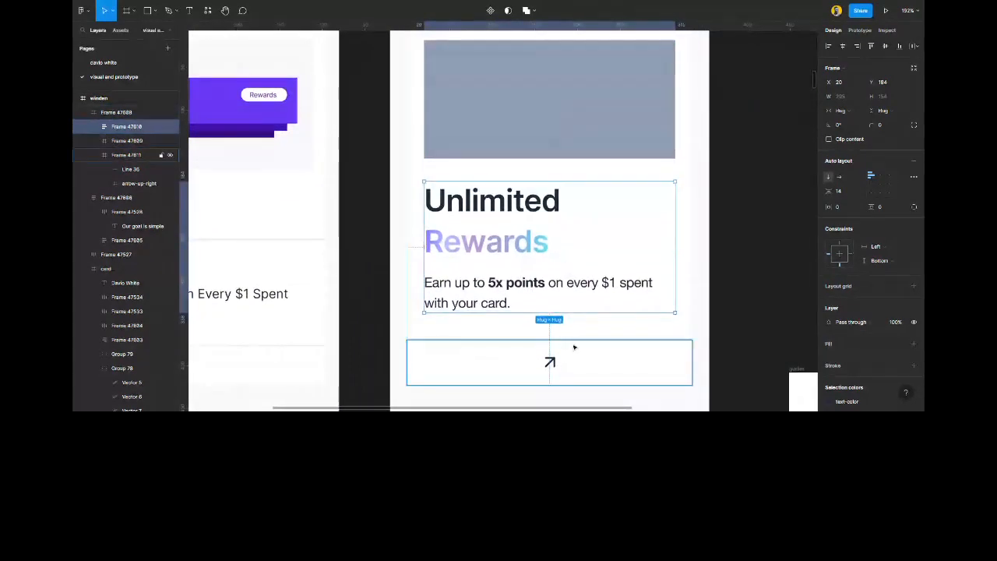
pyautogui.scroll(-2, 623, 289)
pyautogui.click(618, 181)
pyautogui.scroll(-4, 618, 182)
pyautogui.moveTo(569, 255); pyautogui.dragTo(567, 293)
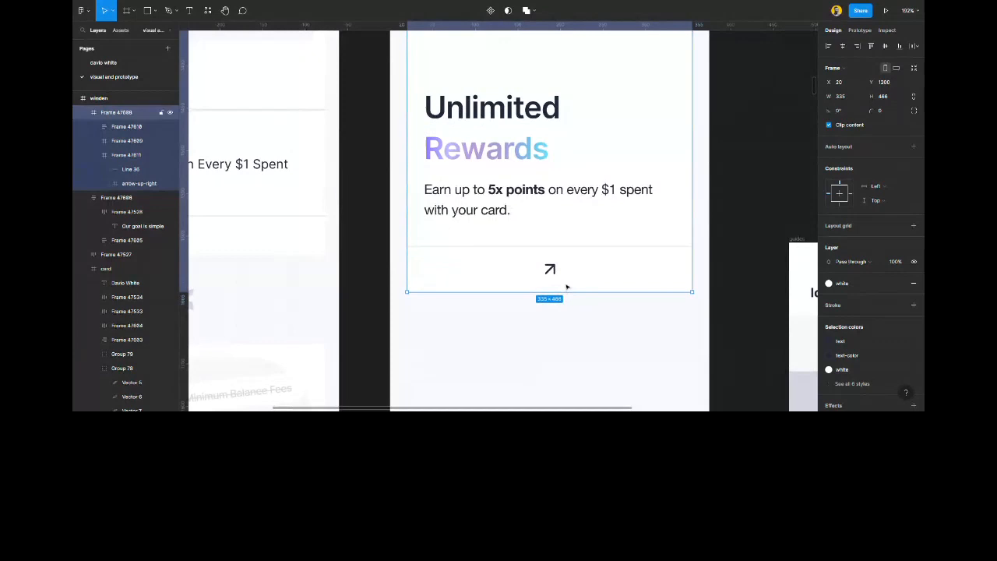
# Extend the grey image placeholder frame in the card downward to 295 × 179.
pyautogui.scroll(6, 566, 281)
pyautogui.click(571, 174)
pyautogui.moveTo(569, 186); pyautogui.dragTo(569, 215)
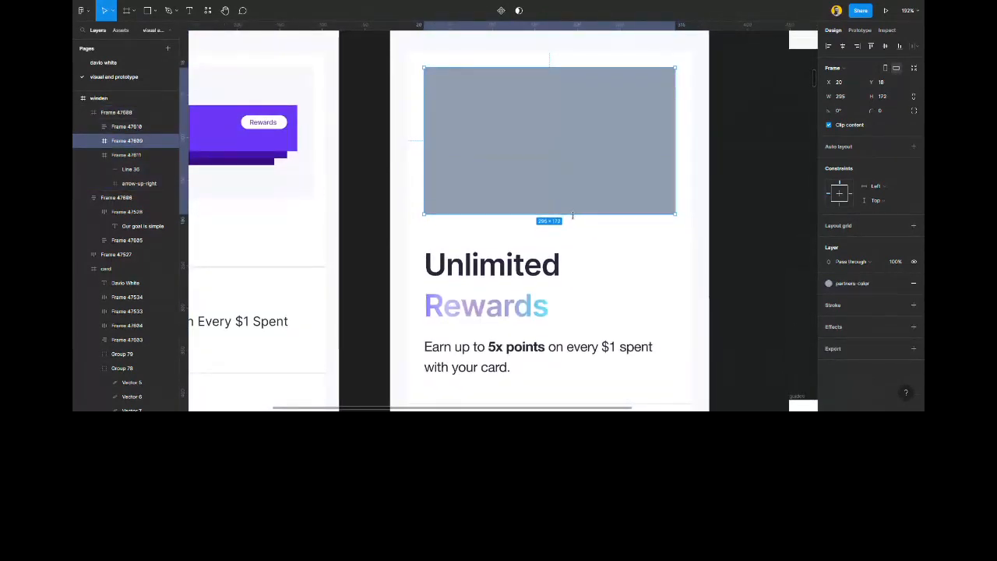
pyautogui.scroll(-3, 559, 215)
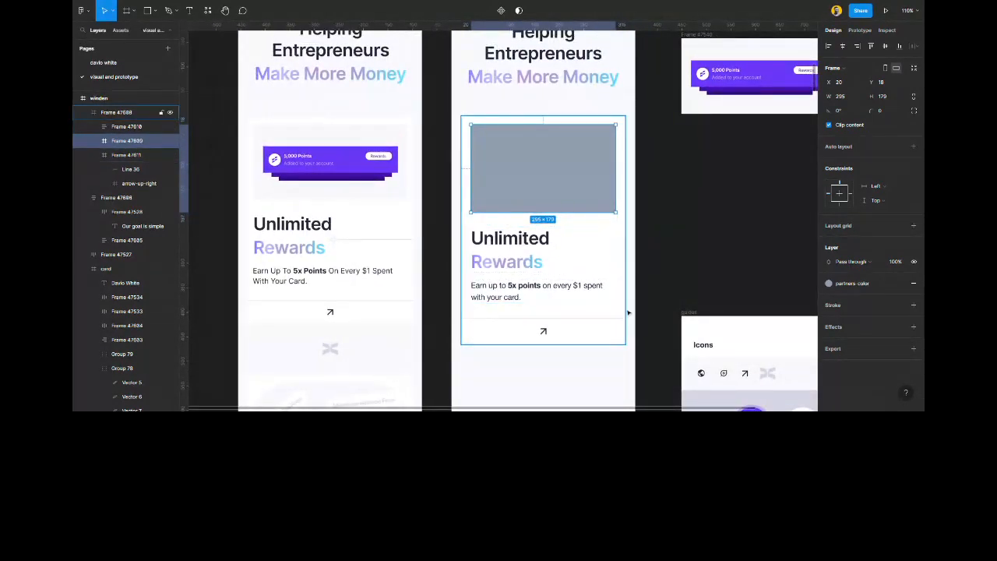
pyautogui.click(605, 342)
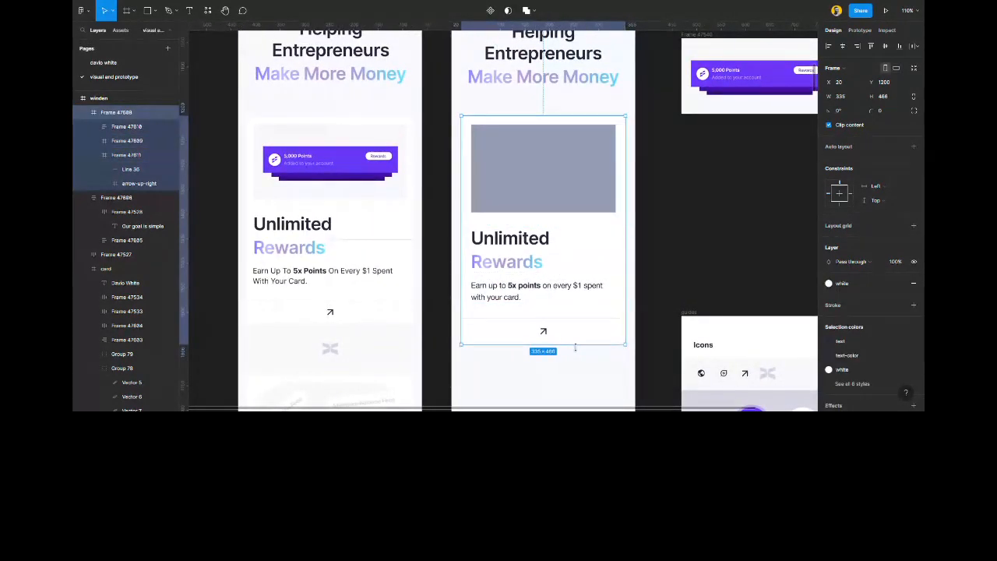
pyautogui.click(656, 264)
# Examine the reference page's Expert Community and Free Transfers cards, inspecting the fills of their image areas.
pyautogui.scroll(2, 658, 231)
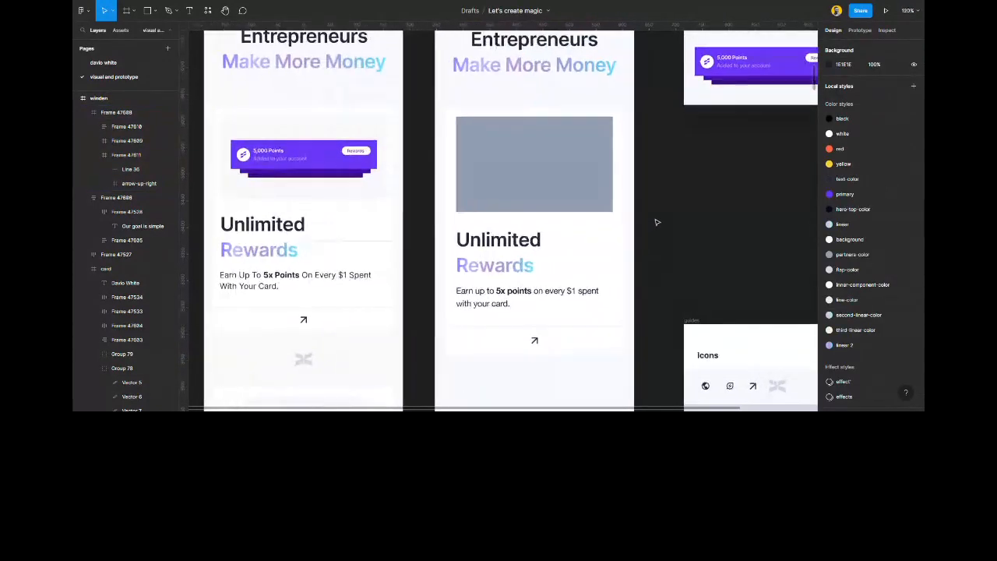
pyautogui.scroll(-8, 632, 223)
pyautogui.scroll(-5, 528, 239)
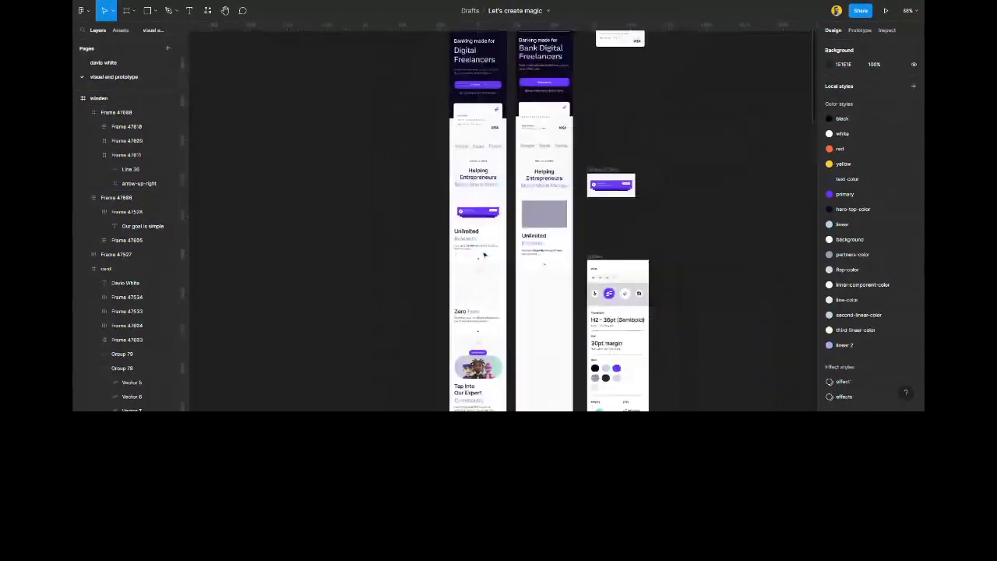
pyautogui.scroll(3, 507, 250)
pyautogui.scroll(6, 507, 249)
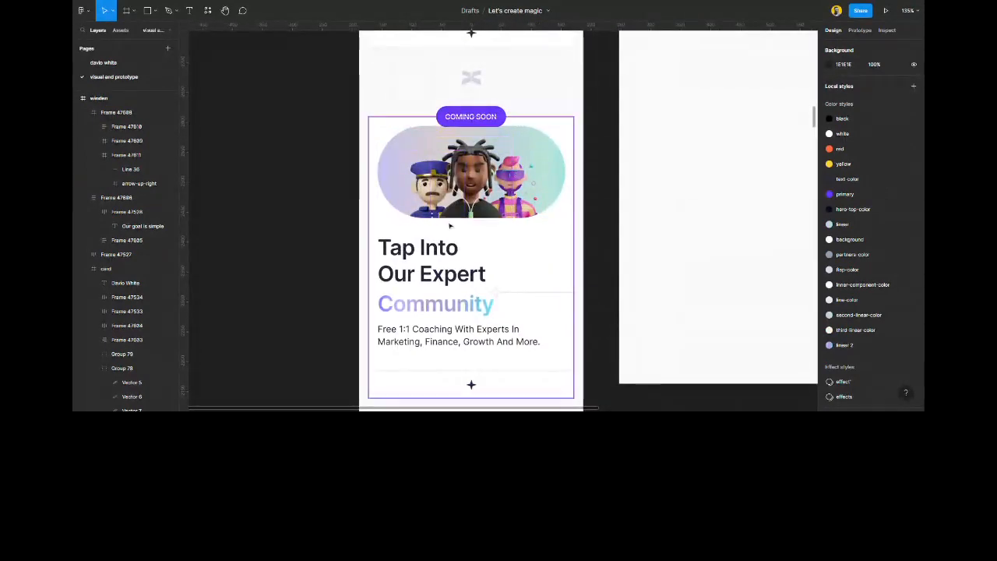
pyautogui.scroll(-5, 455, 233)
pyautogui.scroll(-1, 532, 303)
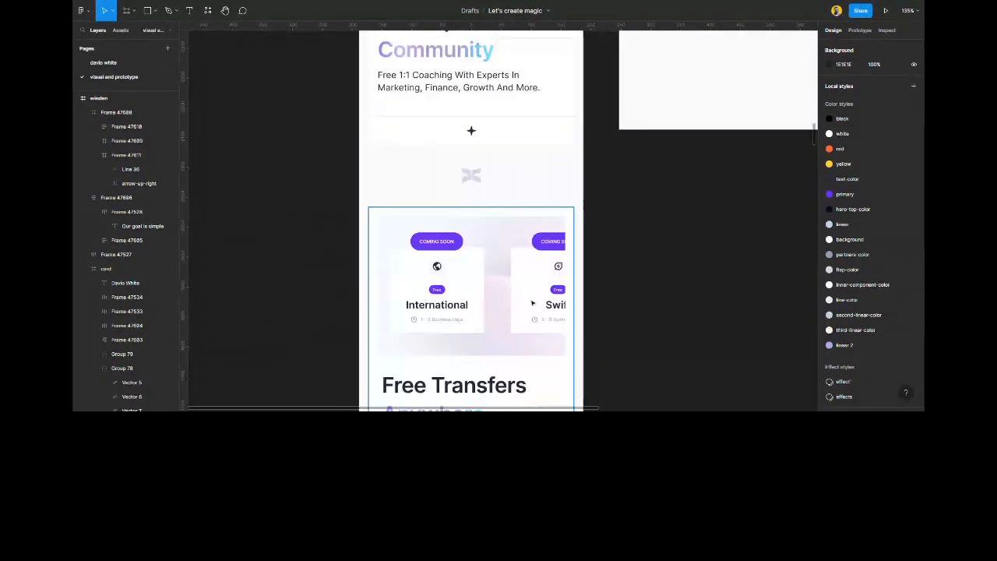
pyautogui.scroll(2, 482, 364)
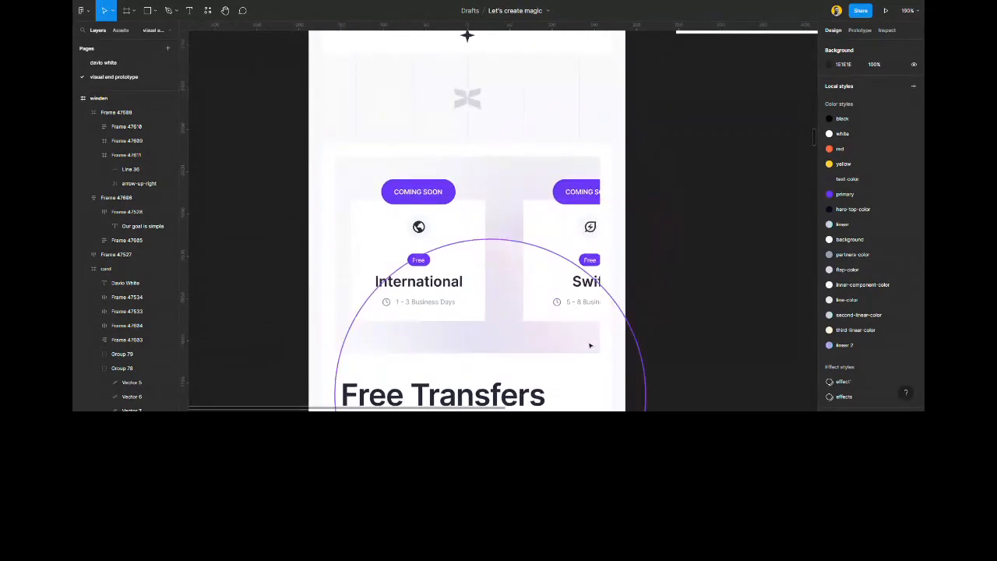
pyautogui.click(410, 164)
pyautogui.click(410, 164)
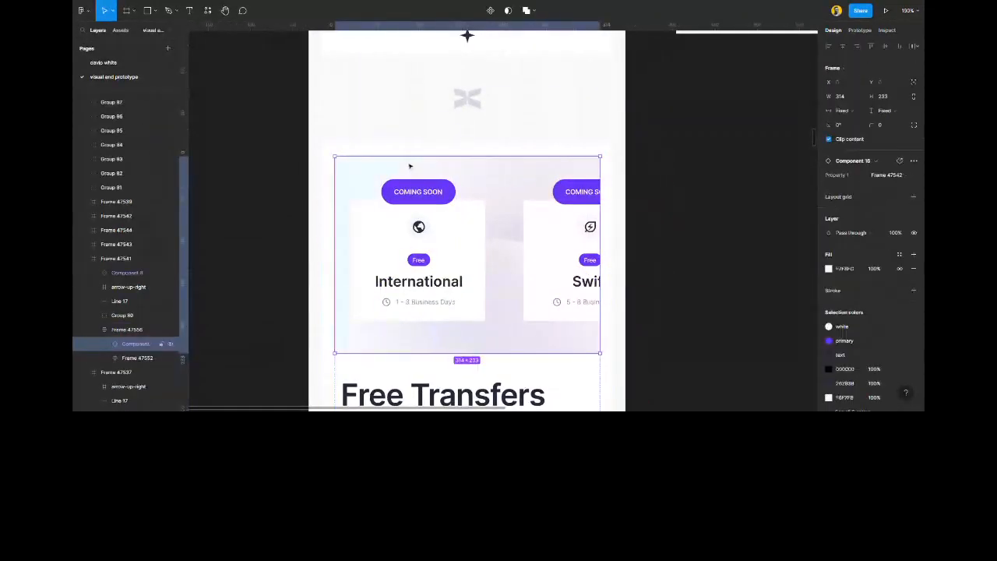
pyautogui.scroll(1, 492, 193)
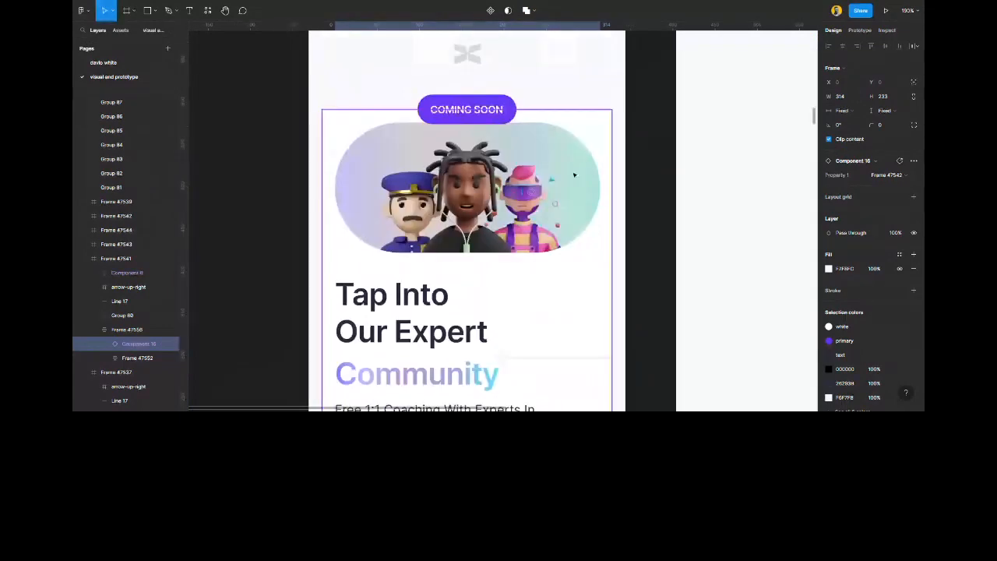
pyautogui.click(534, 193)
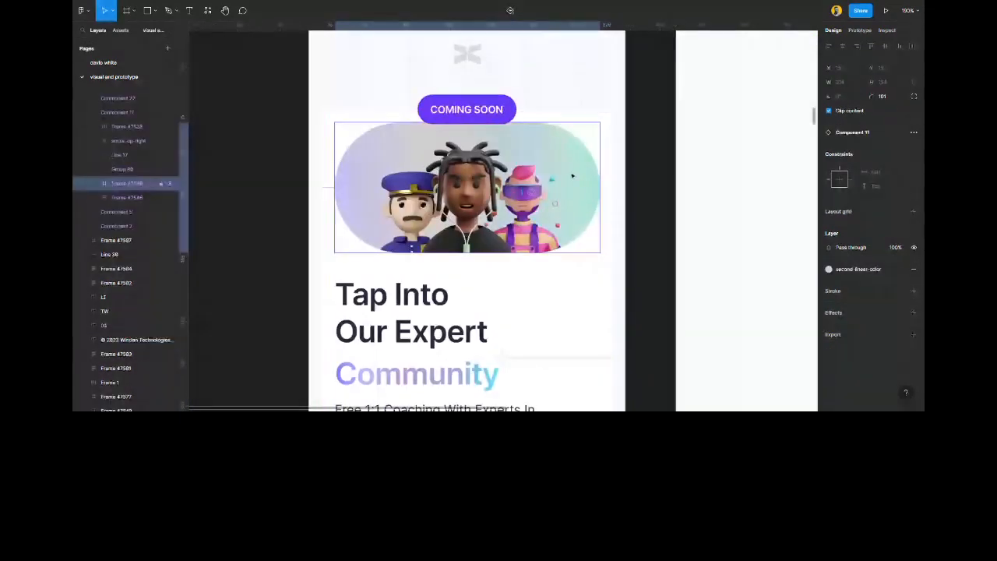
pyautogui.scroll(-6, 534, 193)
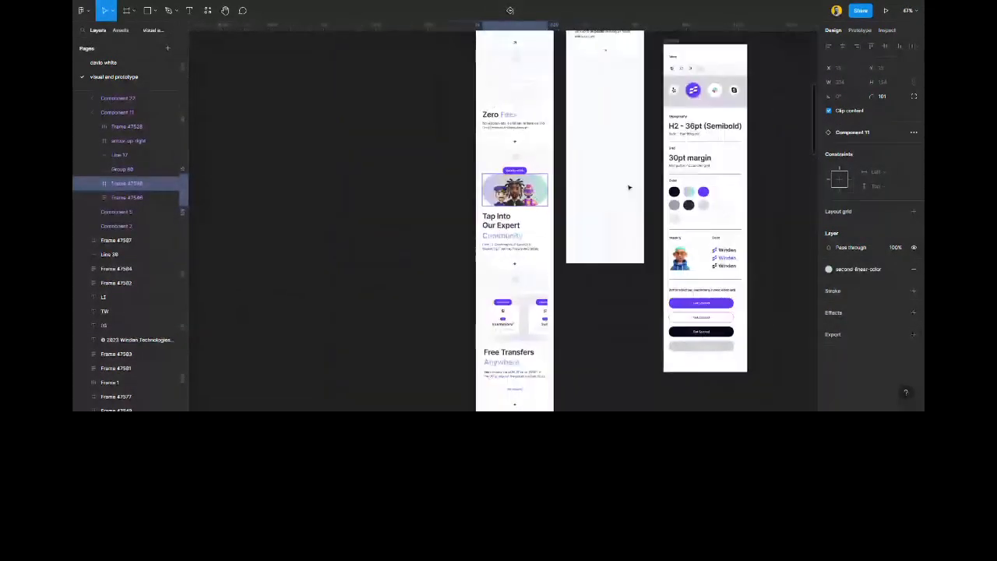
# Apply the inner-component-color style to the fill of the Unlimited Rewards card's image placeholder frame.
pyautogui.scroll(8, 637, 193)
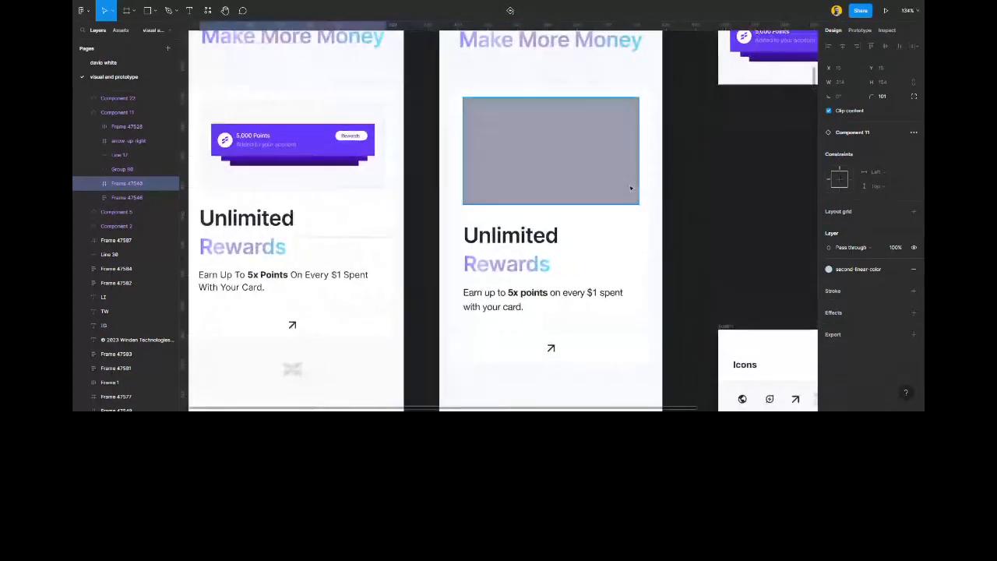
pyautogui.hscroll(4, 561, 192)
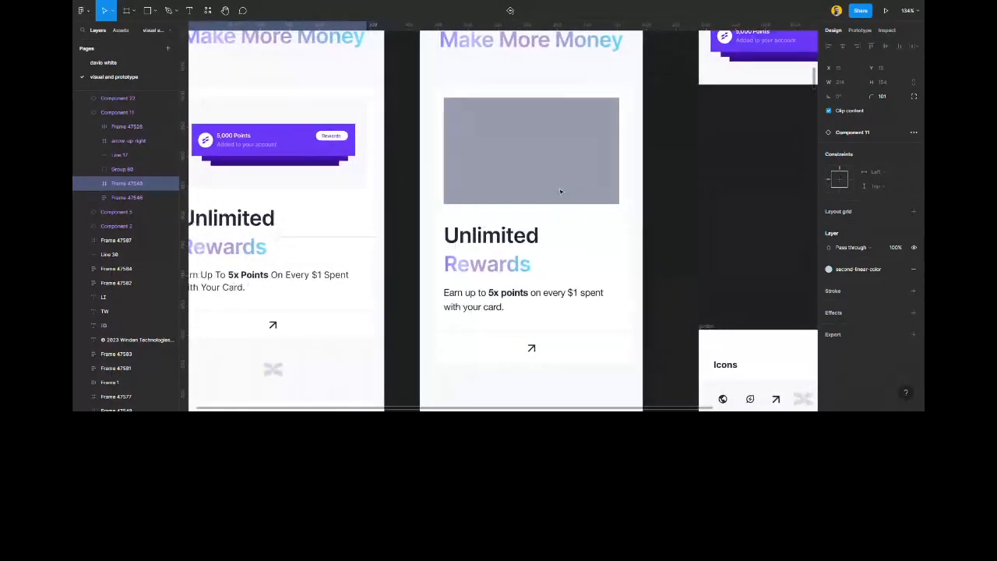
pyautogui.click(600, 196)
pyautogui.hscroll(-2, 600, 197)
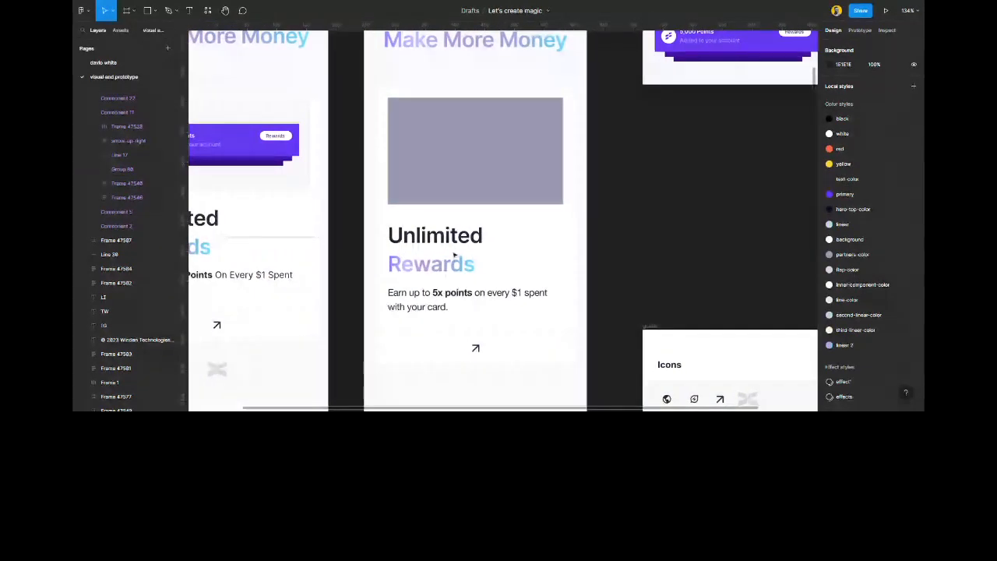
pyautogui.scroll(-1, 483, 195)
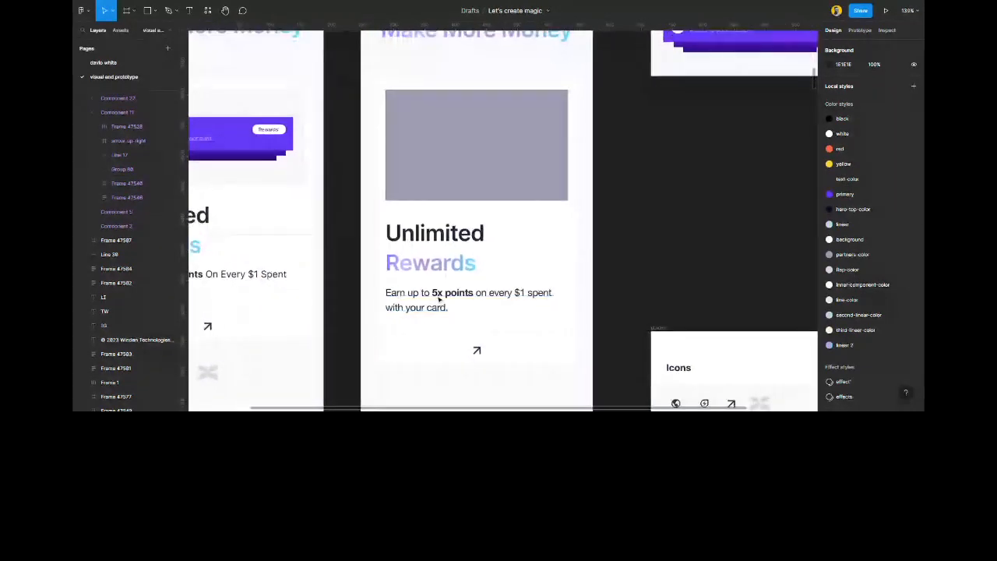
pyautogui.click(525, 145)
pyautogui.click(846, 283)
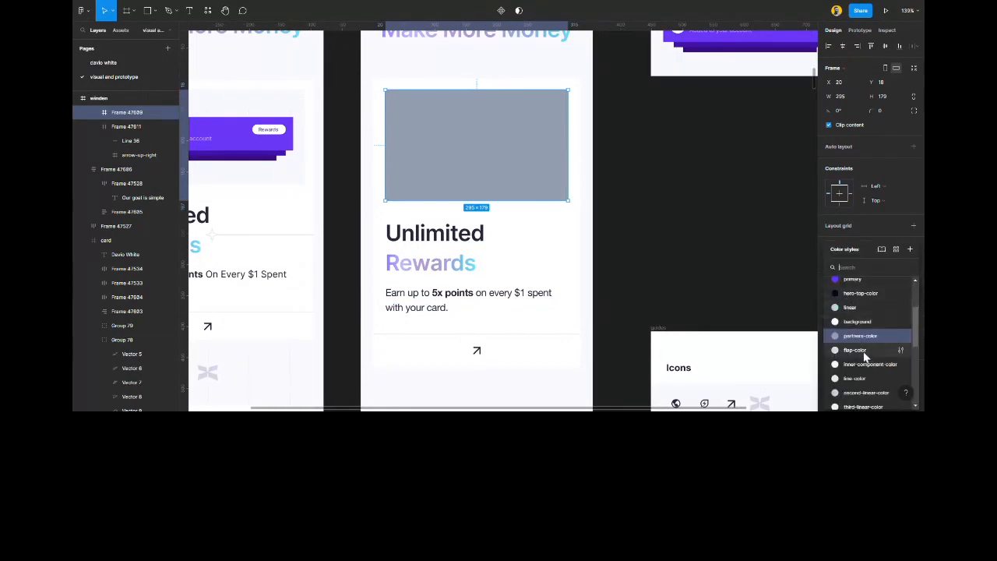
pyautogui.click(864, 371)
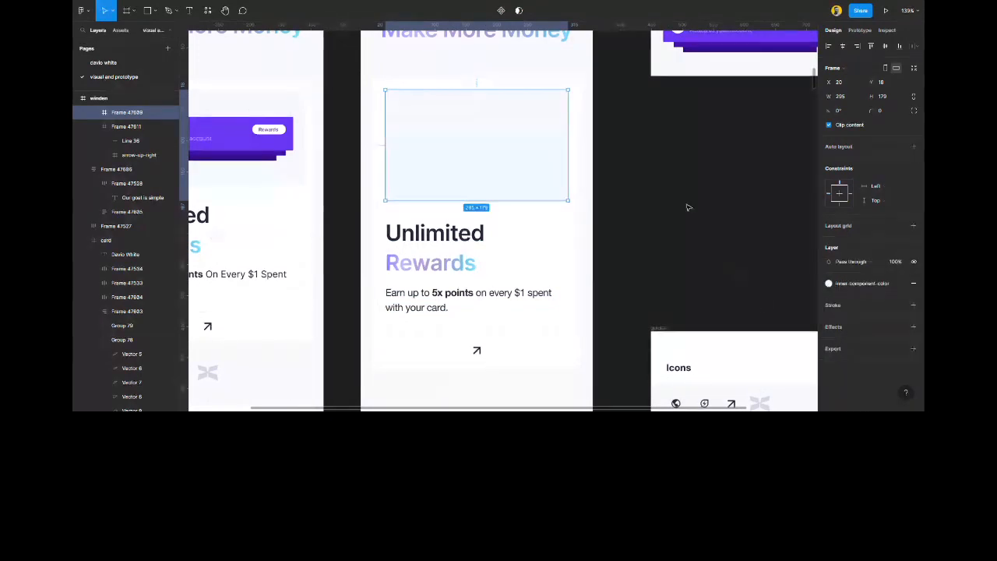
# Move the Icons frame further down the canvas and the 5,000 Points illustration frame slightly up to free space between them.
pyautogui.click(685, 205)
pyautogui.scroll(-3, 487, 264)
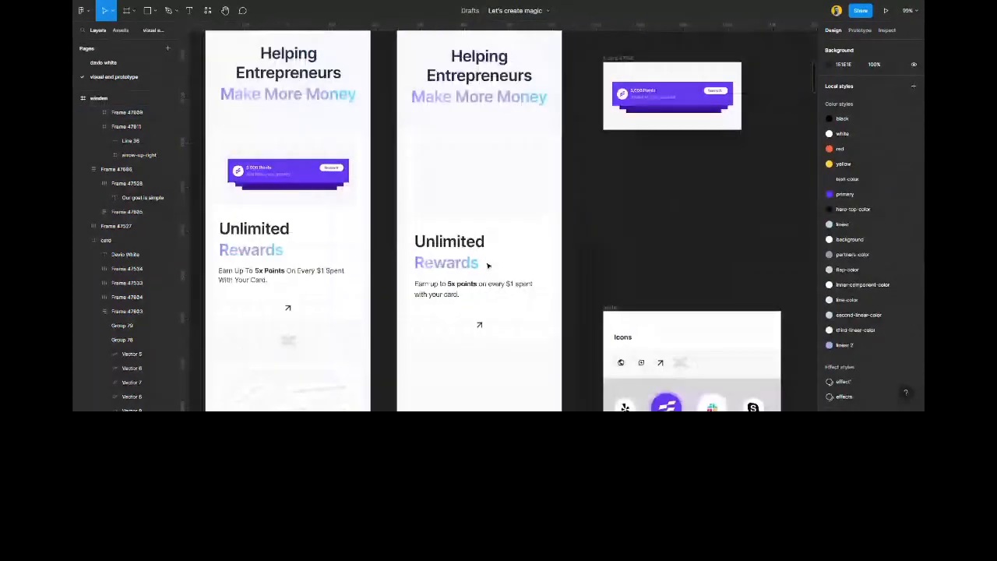
pyautogui.scroll(-1, 488, 265)
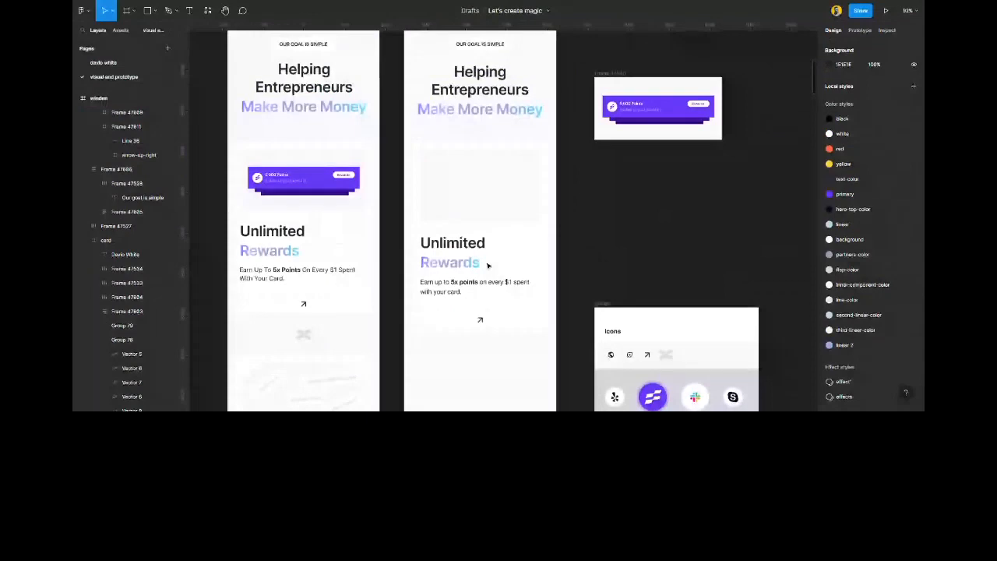
pyautogui.click(605, 305)
pyautogui.click(620, 232)
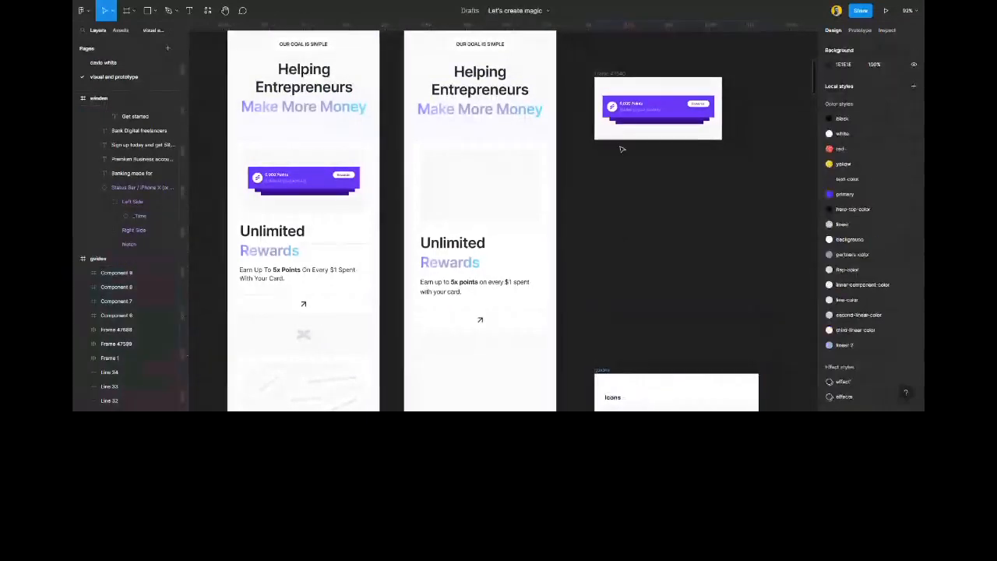
pyautogui.click(616, 97)
pyautogui.moveTo(616, 97); pyautogui.dragTo(620, 70)
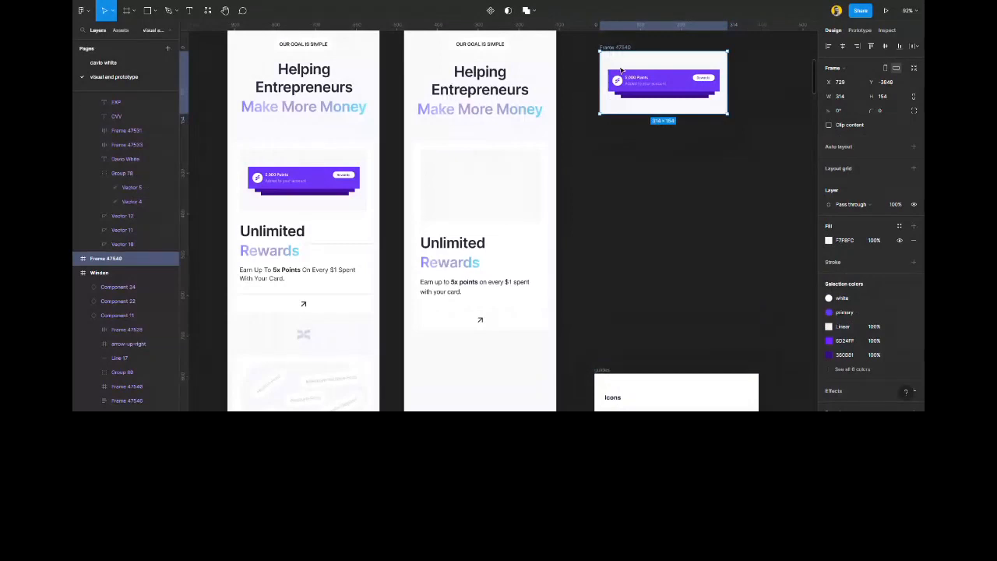
# Copy the 295 × 179 image placeholder from the card onto the empty canvas under the points illustration, and duplicate that copy alongside.
pyautogui.click(521, 183)
pyautogui.moveTo(437, 178); pyautogui.dragTo(617, 188)
pyautogui.hscroll(5, 617, 189)
pyautogui.scroll(5, 539, 146)
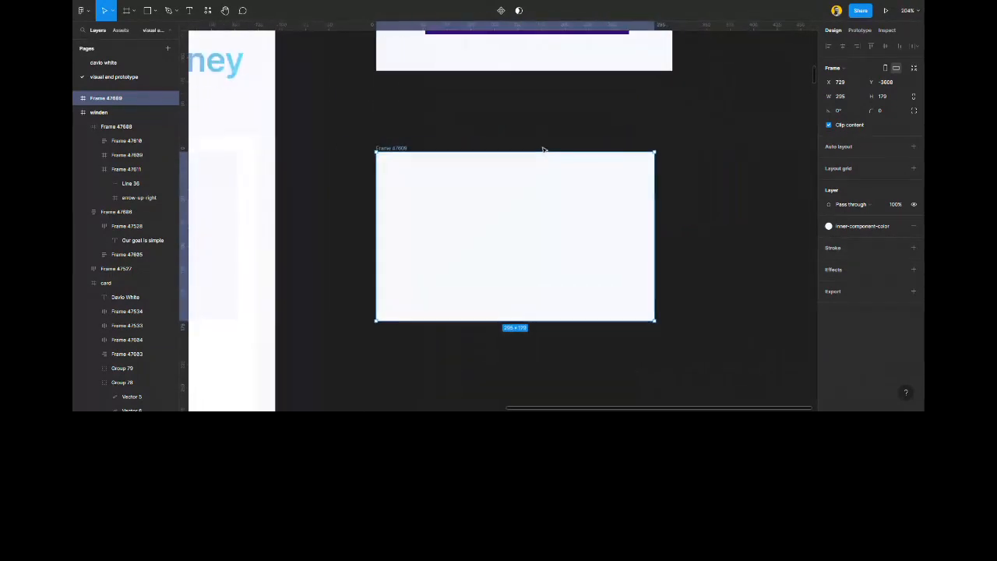
pyautogui.hotkey('ctrl', 'd')
pyautogui.hscroll(5, 542, 148)
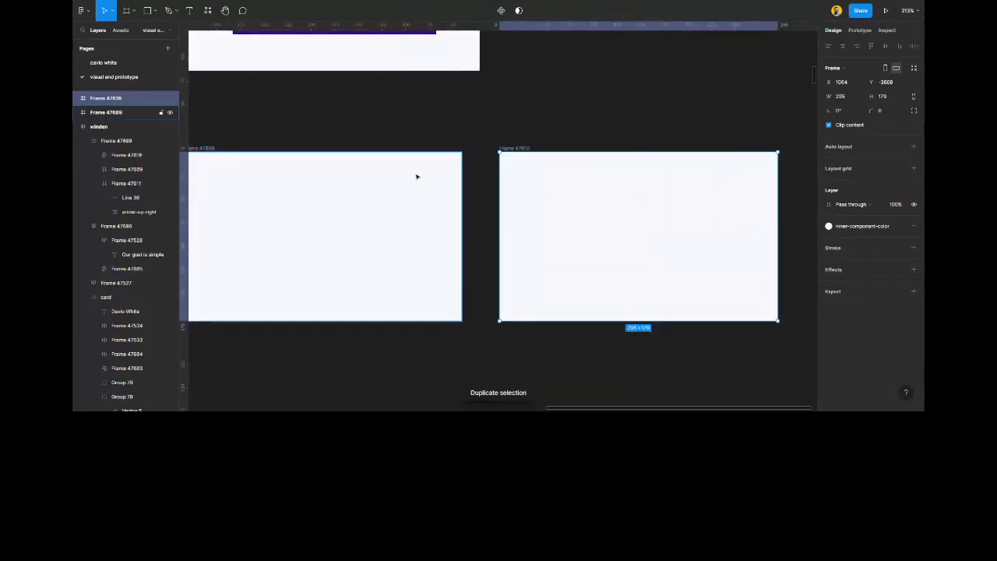
# Move the first placeholder copy up to Y -3679, directly beneath the reference points illustration.
pyautogui.hscroll(-5, 416, 176)
pyautogui.scroll(3, 524, 167)
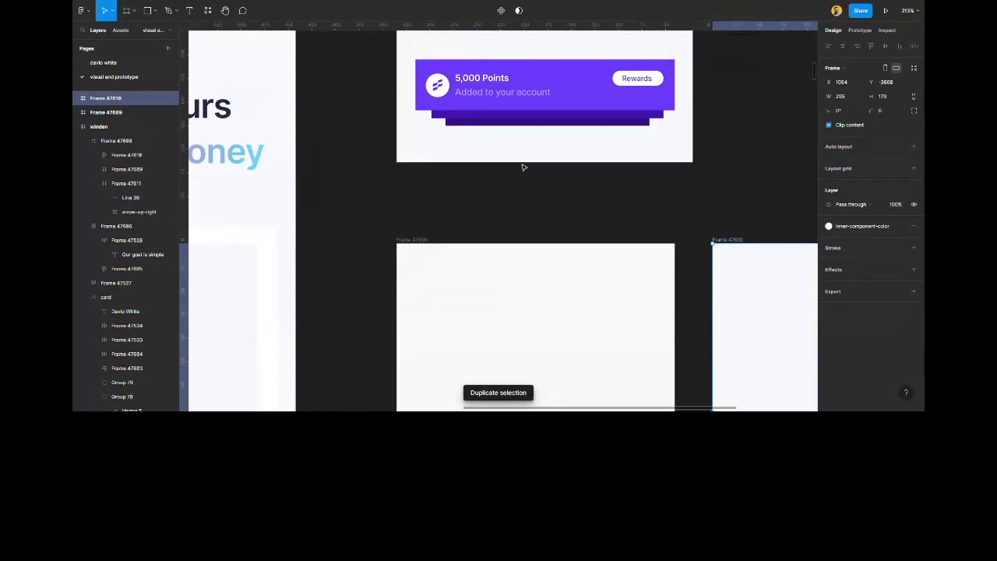
pyautogui.scroll(1, 524, 167)
pyautogui.scroll(-2, 523, 167)
pyautogui.scroll(1, 523, 168)
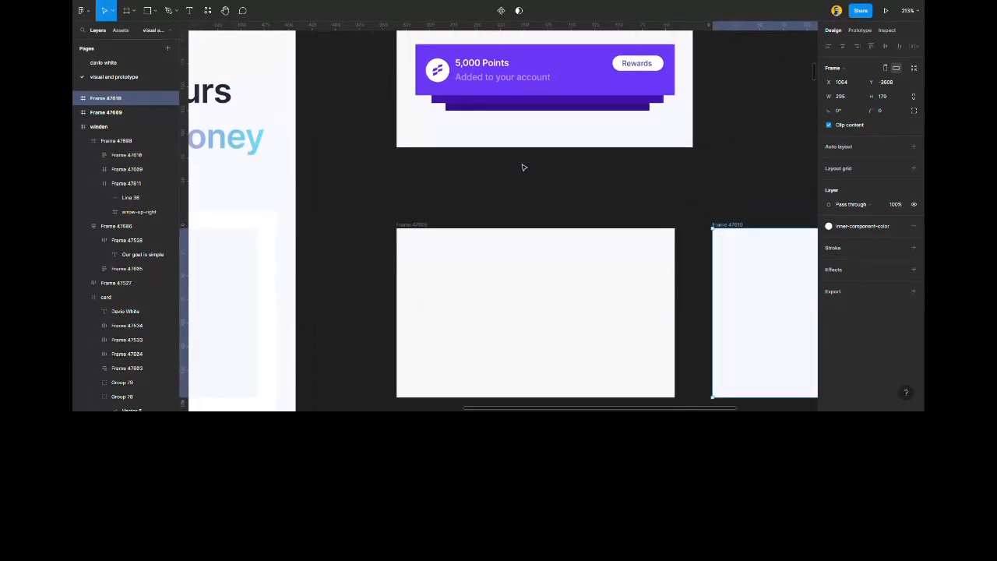
pyautogui.click(452, 230)
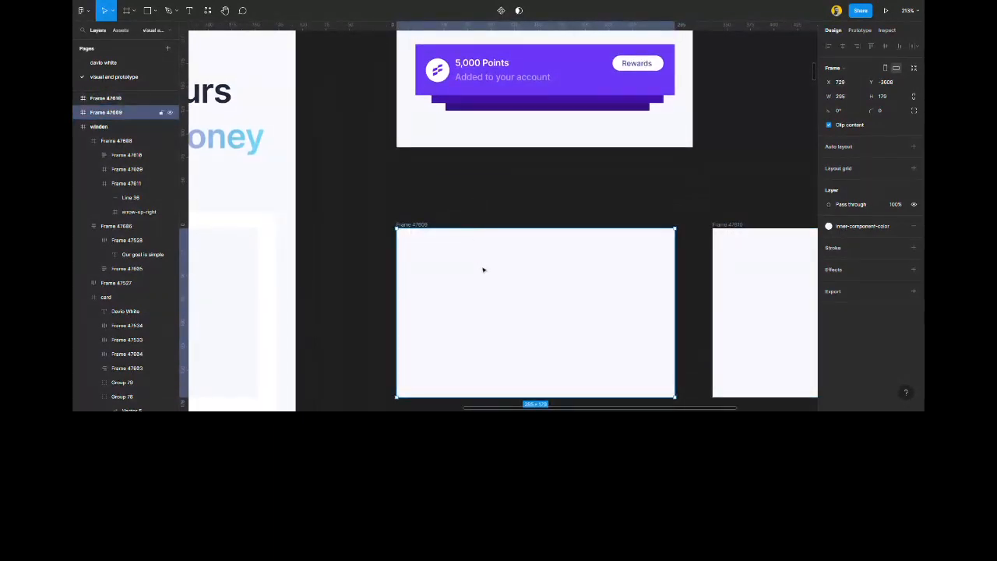
pyautogui.moveTo(482, 269); pyautogui.dragTo(481, 204)
pyautogui.scroll(2, 479, 204)
pyautogui.scroll(-2, 479, 204)
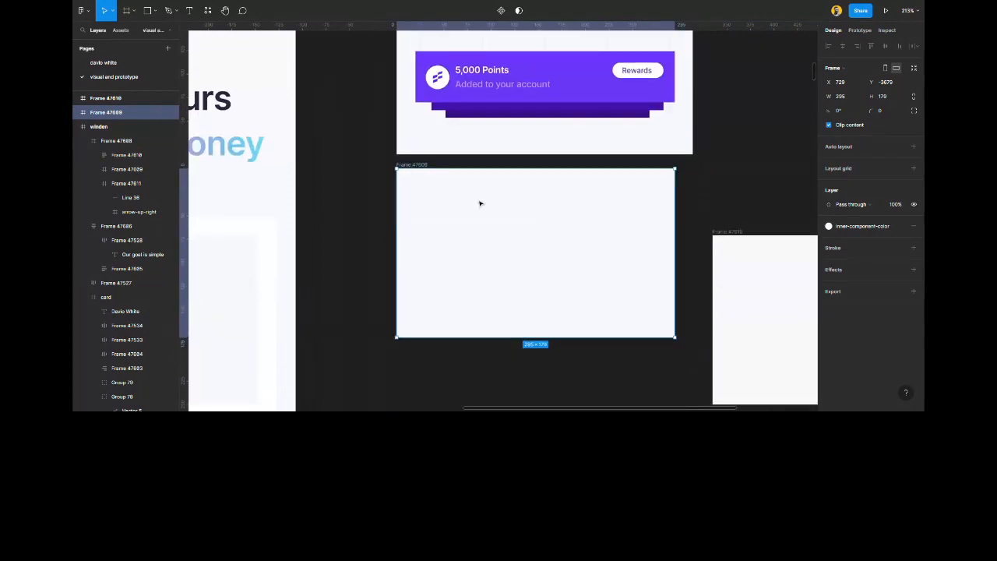
pyautogui.scroll(1, 478, 204)
# Draw a 259 × 59 banner frame at Y 49, centred horizontally in the placeholder copy, and fill it with the primary style.
pyautogui.press('f')
pyautogui.moveTo(419, 207); pyautogui.dragTo(659, 291)
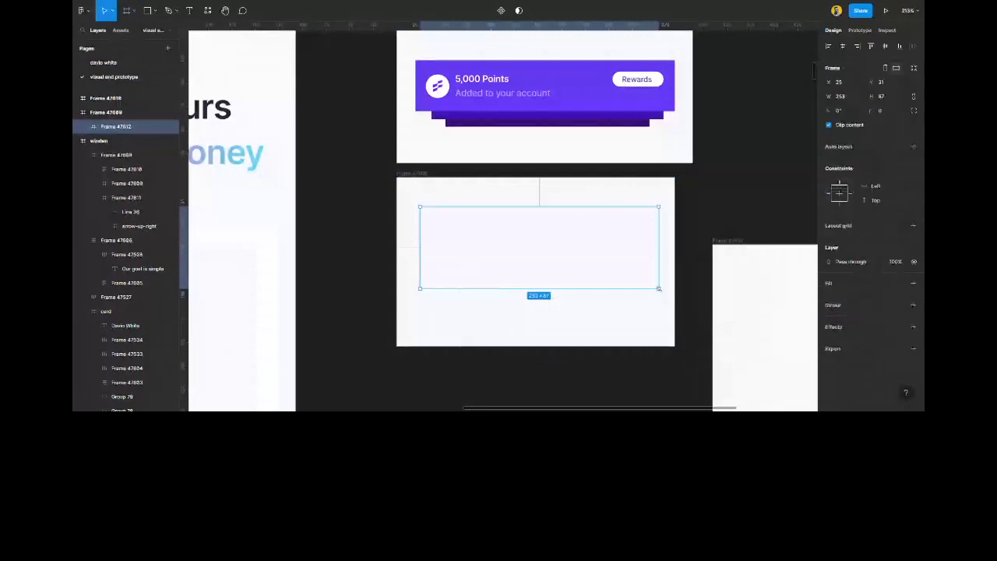
pyautogui.scroll(1, 509, 234)
pyautogui.moveTo(423, 245); pyautogui.dragTo(418, 244)
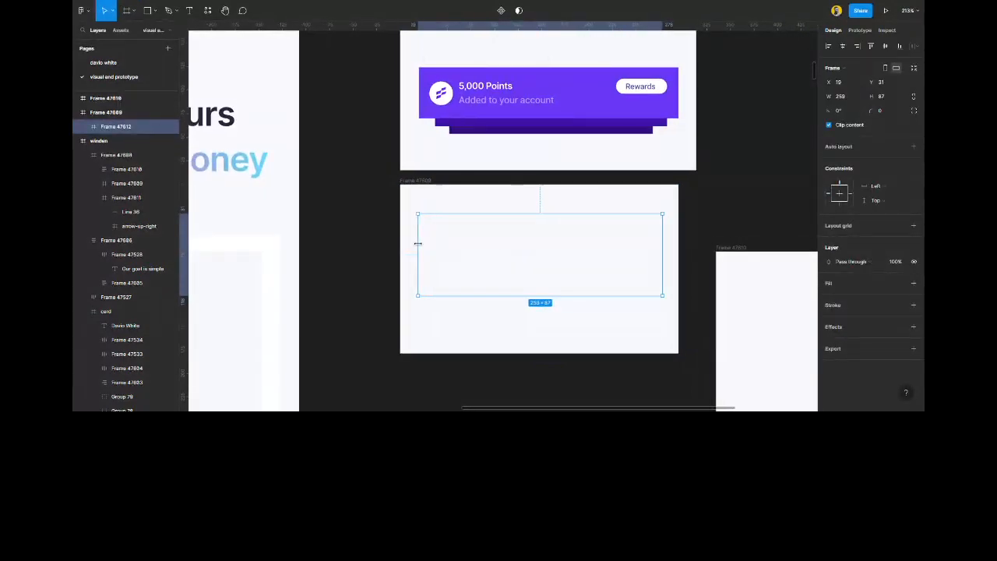
pyautogui.click(843, 46)
pyautogui.moveTo(539, 294); pyautogui.dragTo(574, 248)
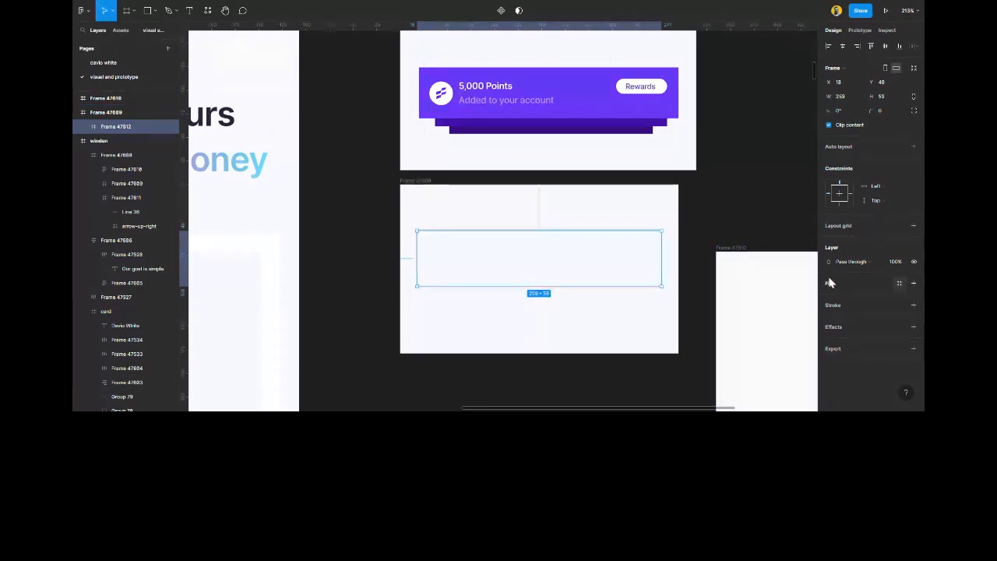
pyautogui.click(900, 285)
pyautogui.click(846, 357)
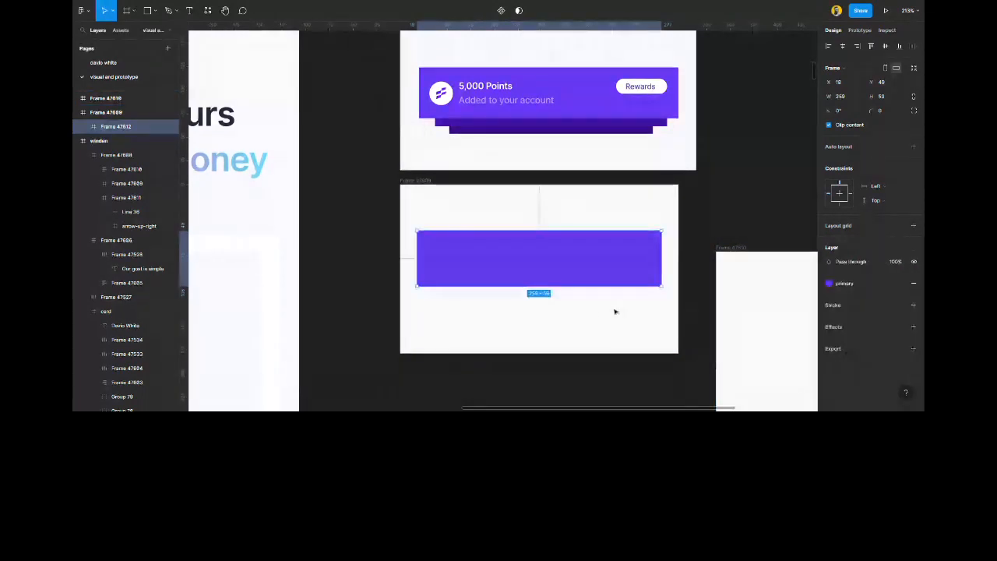
pyautogui.moveTo(558, 244); pyautogui.dragTo(550, 264)
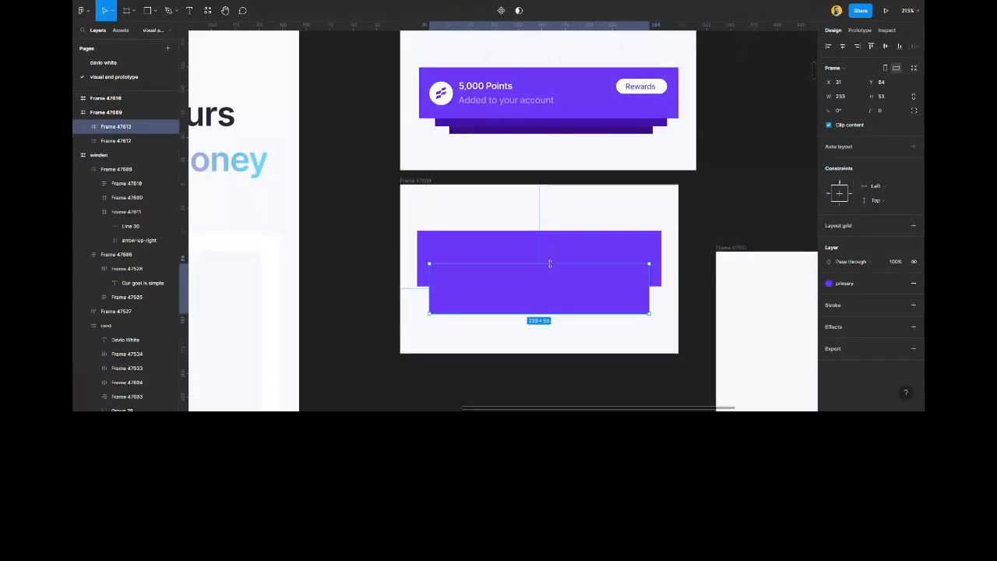
pyautogui.moveTo(604, 310); pyautogui.dragTo(603, 292)
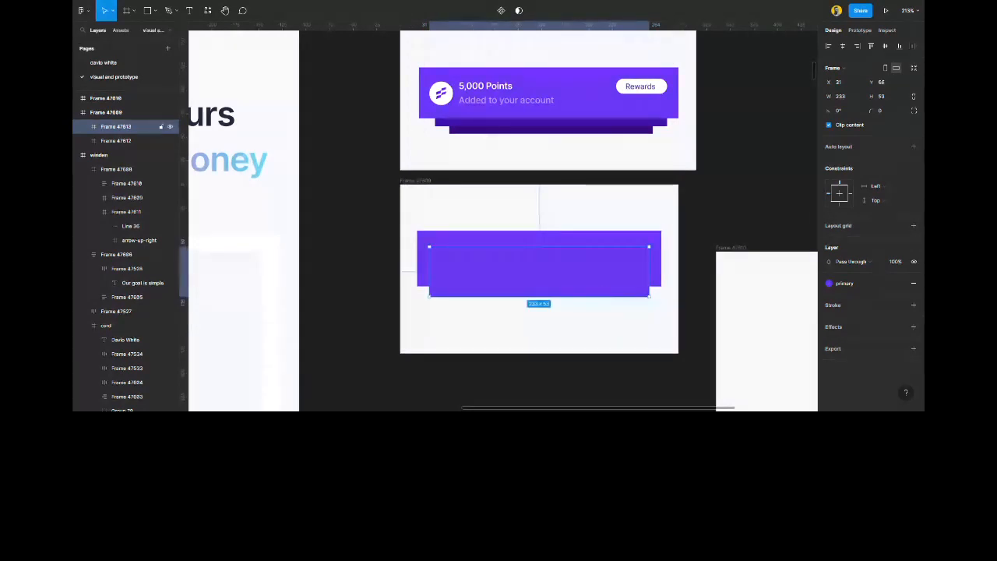
pyautogui.press('Delete')
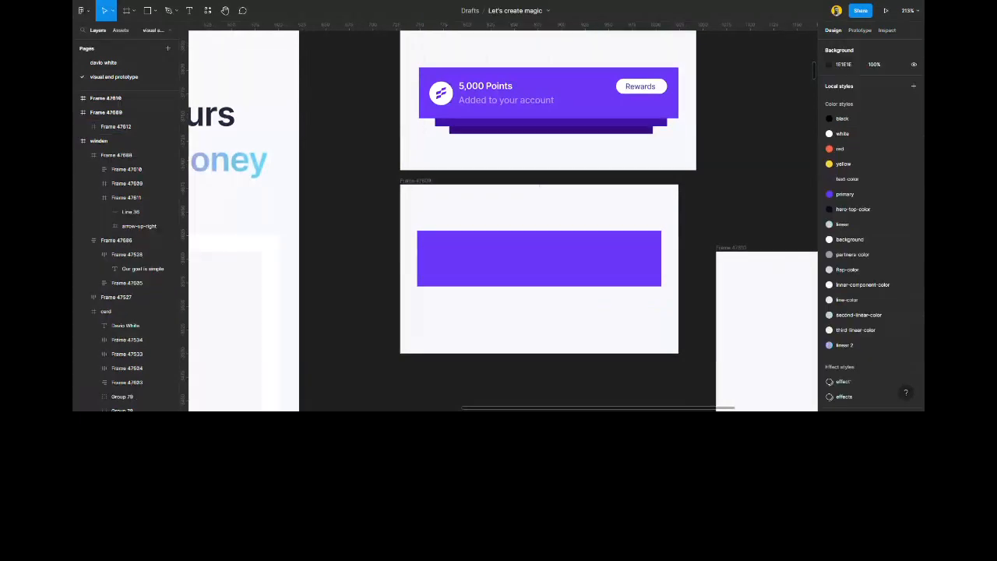
# Copy the logo with the 5,000 Points text and the Rewards button from the reference banner into the new purple banner.
pyautogui.click(585, 262)
pyautogui.click(512, 95)
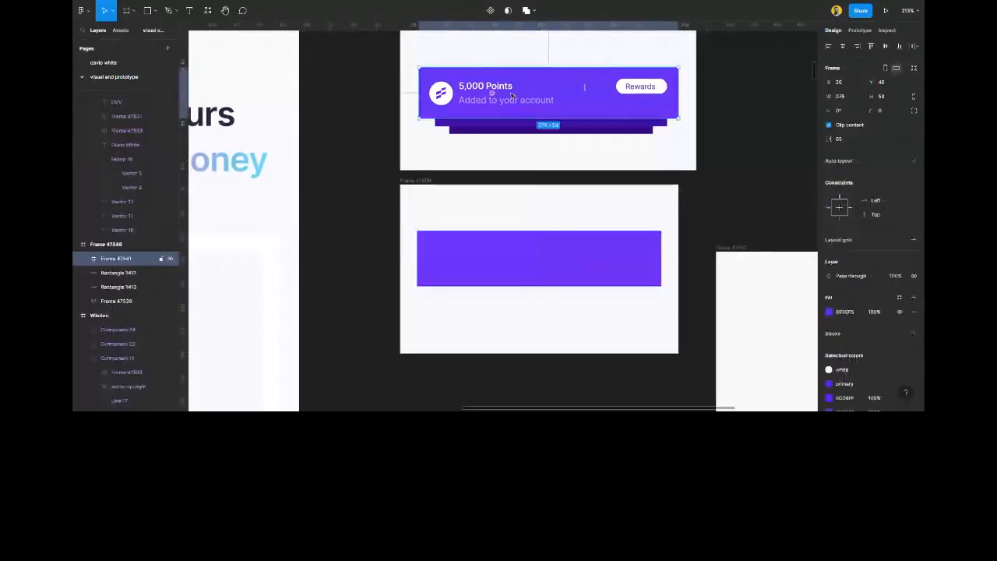
pyautogui.doubleClick(506, 95)
pyautogui.keyDown('shift'); pyautogui.click(650, 87); pyautogui.keyUp('shift')
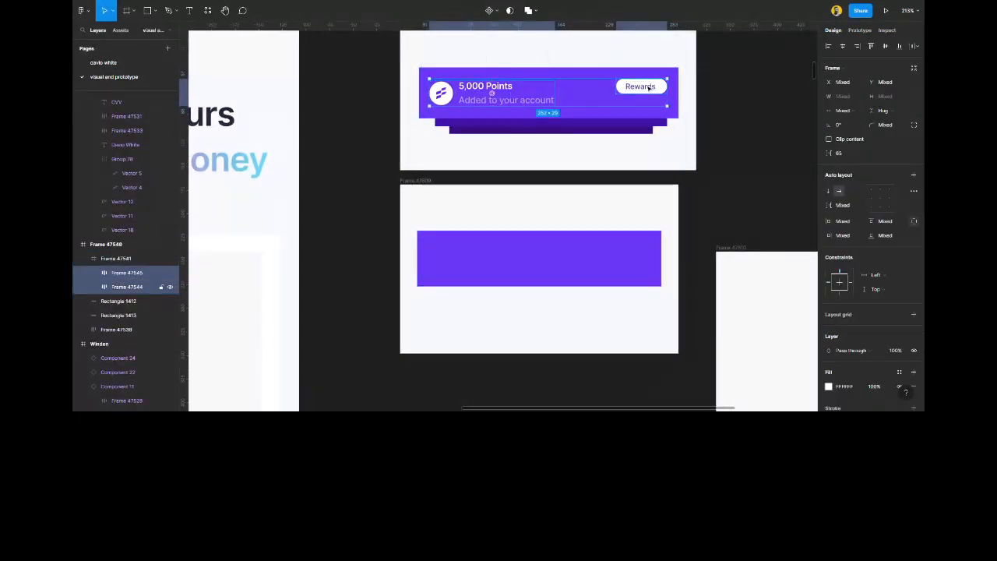
pyautogui.hotkey('ctrl', 'c')
pyautogui.click(556, 249)
pyautogui.hotkey('ctrl', 'v')
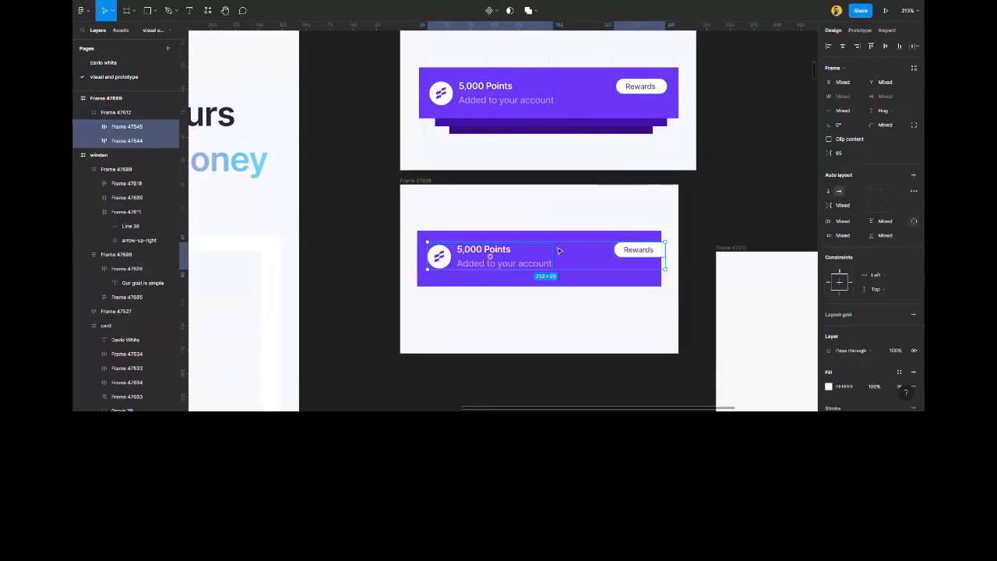
# Shift the Rewards button inside the new banner and combine it with the logo and text in a top-aligned horizontal auto layout.
pyautogui.click(619, 333)
pyautogui.doubleClick(636, 251)
pyautogui.moveTo(650, 253); pyautogui.dragTo(634, 253)
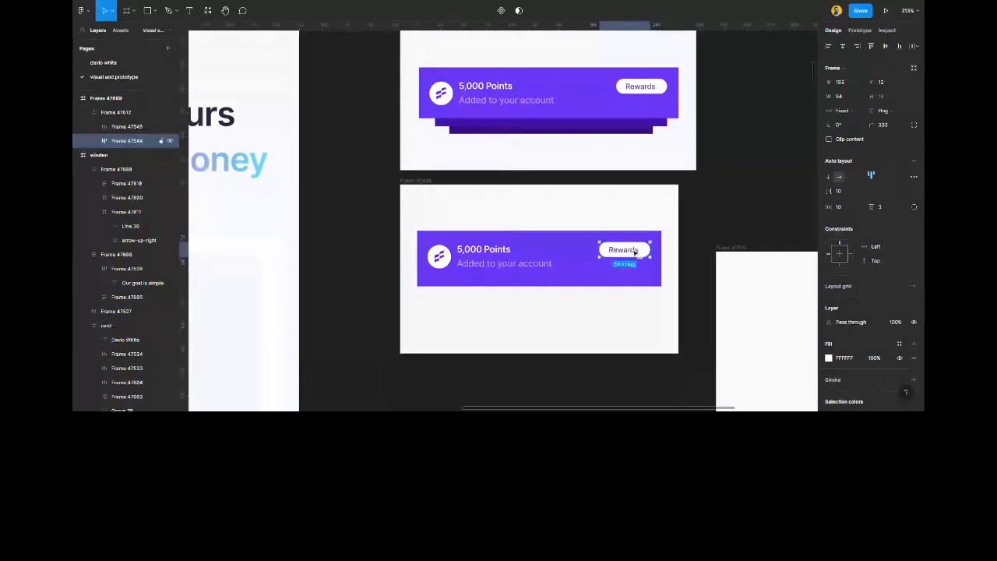
pyautogui.keyDown('shift'); pyautogui.click(550, 259); pyautogui.keyUp('shift')
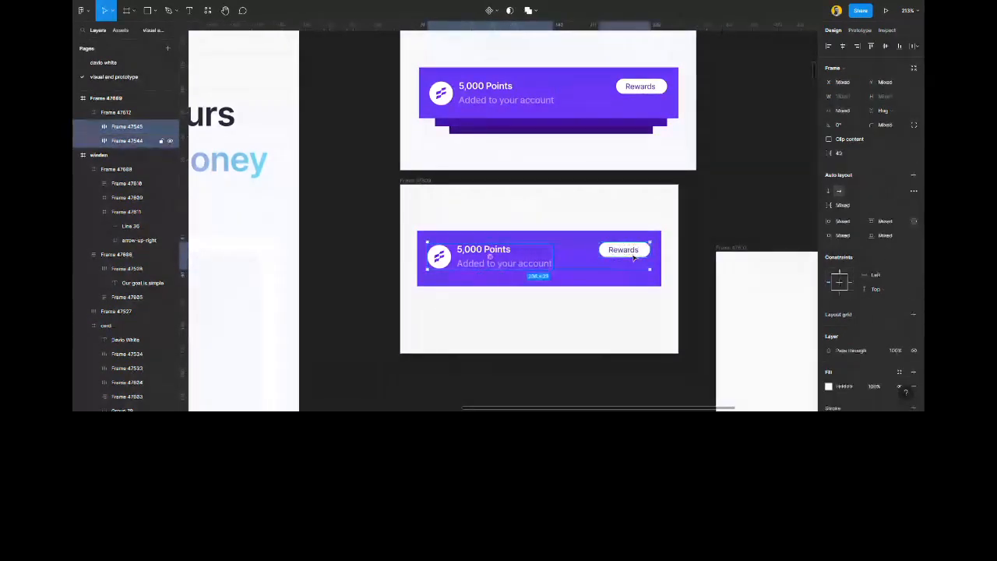
pyautogui.hotkey('shift', 'a')
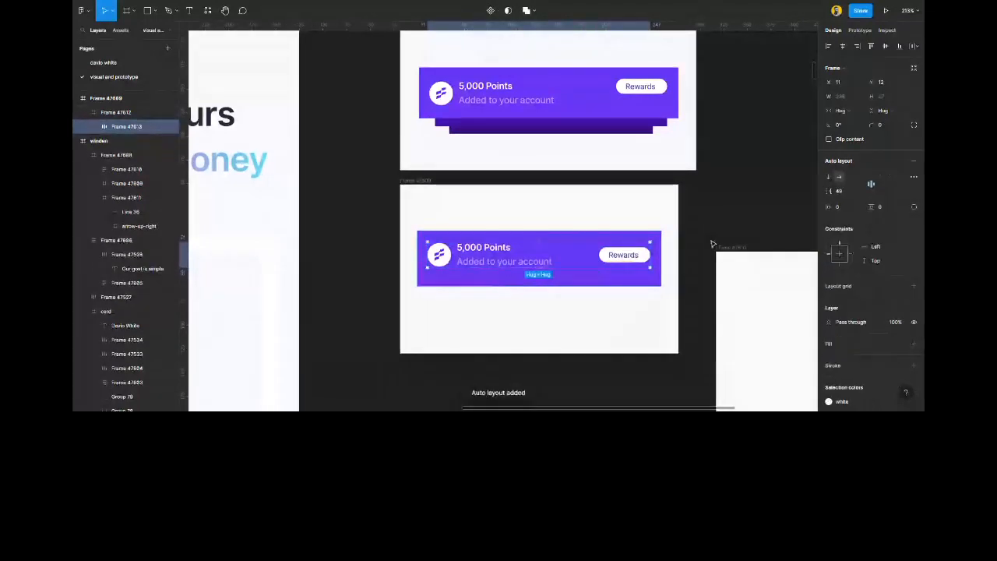
pyautogui.click(870, 176)
# Centre the logo, text and button row vertically within the purple banner.
pyautogui.click(565, 326)
pyautogui.click(540, 276)
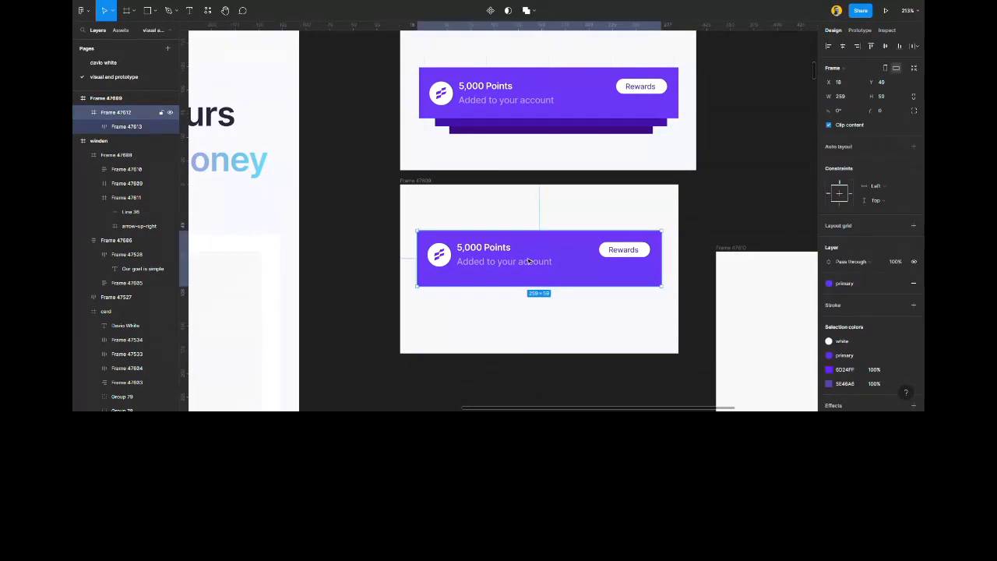
pyautogui.click(884, 46)
pyautogui.click(571, 327)
pyautogui.keyDown('ctrl'); pyautogui.scroll(5, 557, 329); pyautogui.keyUp('ctrl')
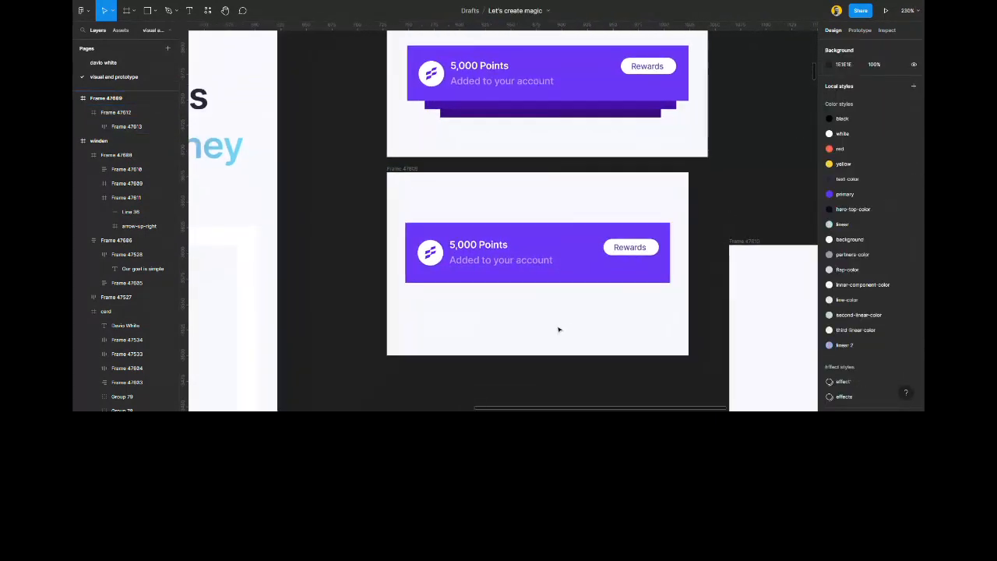
# Duplicate the purple banner and scale the duplicate to 241.44 × 55, placed at Y 62 so it extends below the original.
pyautogui.keyDown('alt'); pyautogui.moveTo(545, 203); pyautogui.dragTo(537, 248); pyautogui.keyUp('alt')
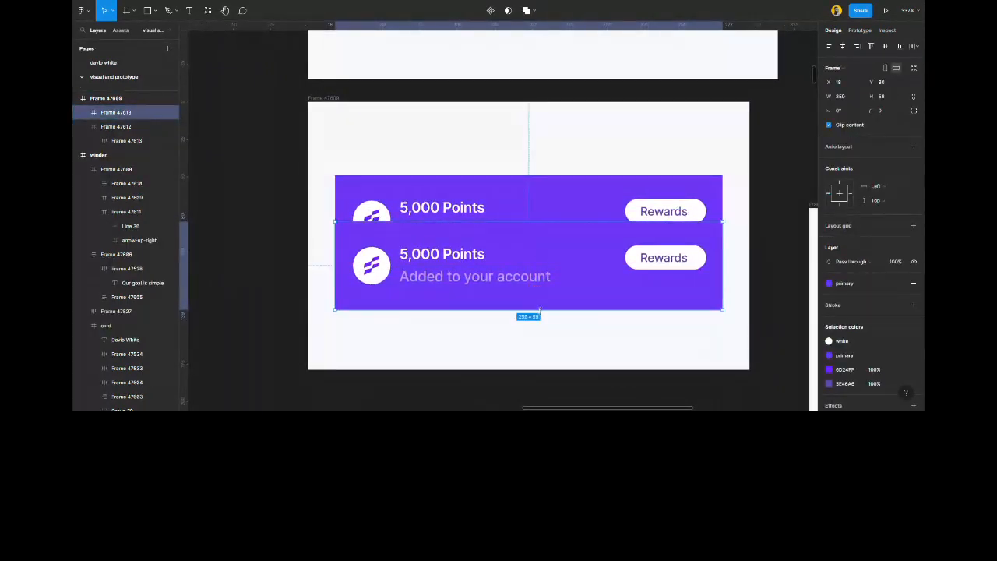
pyautogui.press('k')
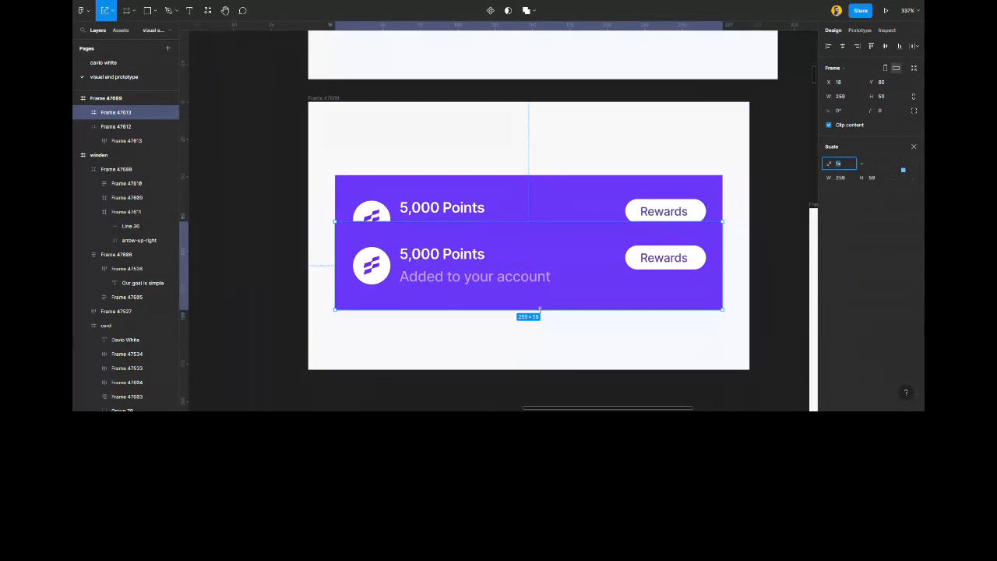
pyautogui.moveTo(538, 304); pyautogui.dragTo(576, 275)
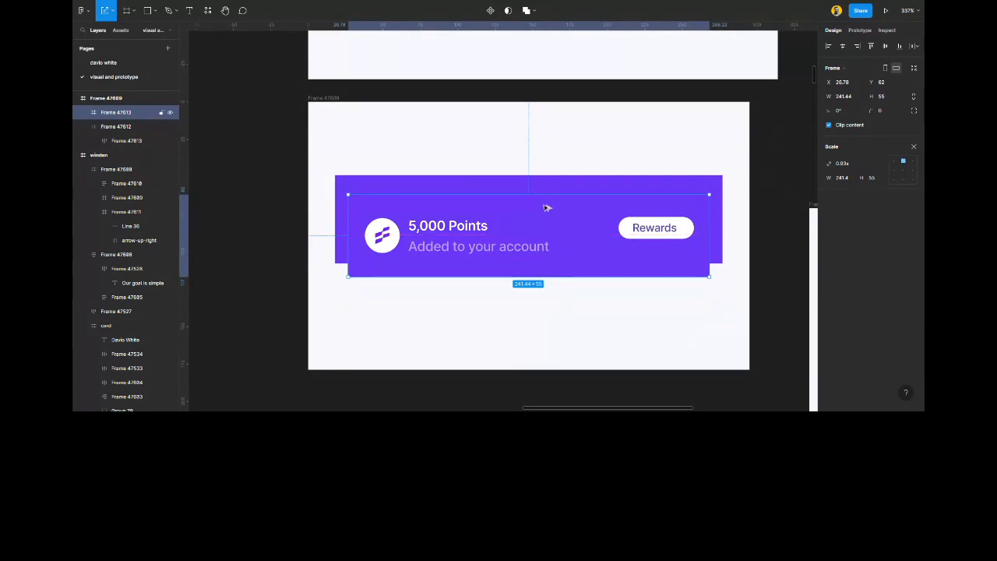
# Fill the scaled duplicate with the dark purple sampled from the reference's second layer and send it behind the main banner.
pyautogui.scroll(5, 548, 251)
pyautogui.press('i')
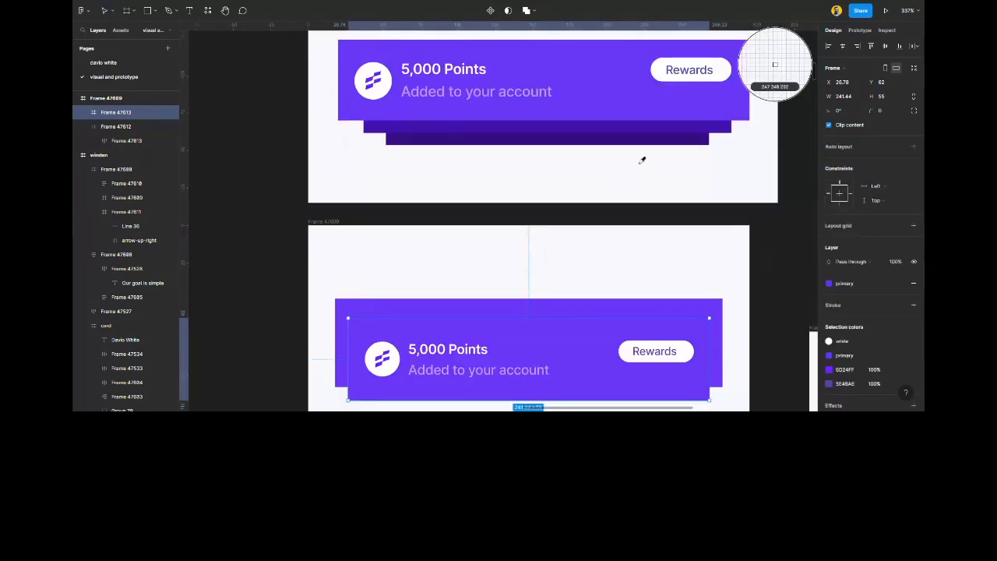
pyautogui.click(678, 121)
pyautogui.scroll(-6, 545, 251)
pyautogui.hotkey('ctrl', '[')
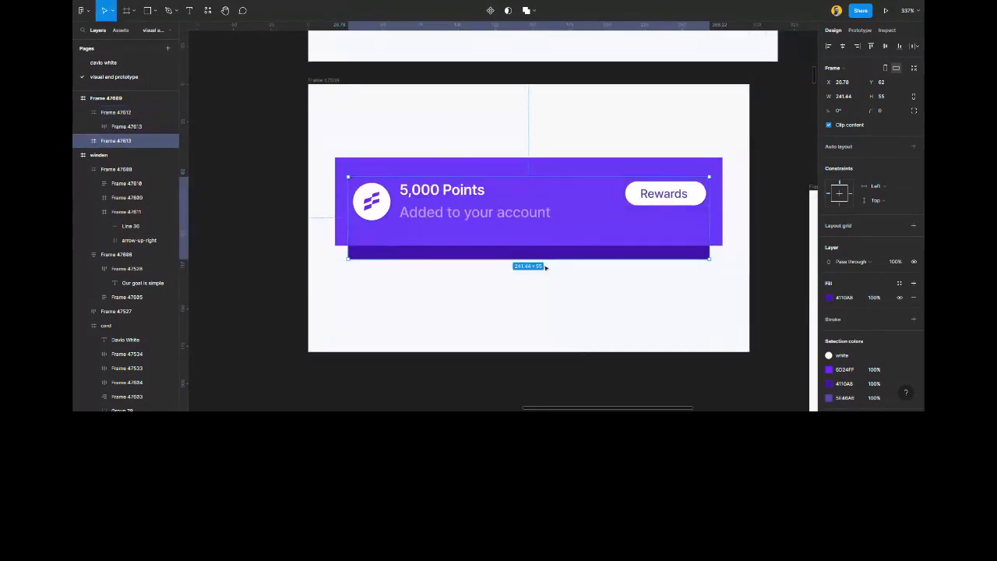
# Duplicate the dark purple layer, scale the duplicate to 224.44 × 51.13 and centre it horizontally in the frame.
pyautogui.hotkey('ctrl', 'd')
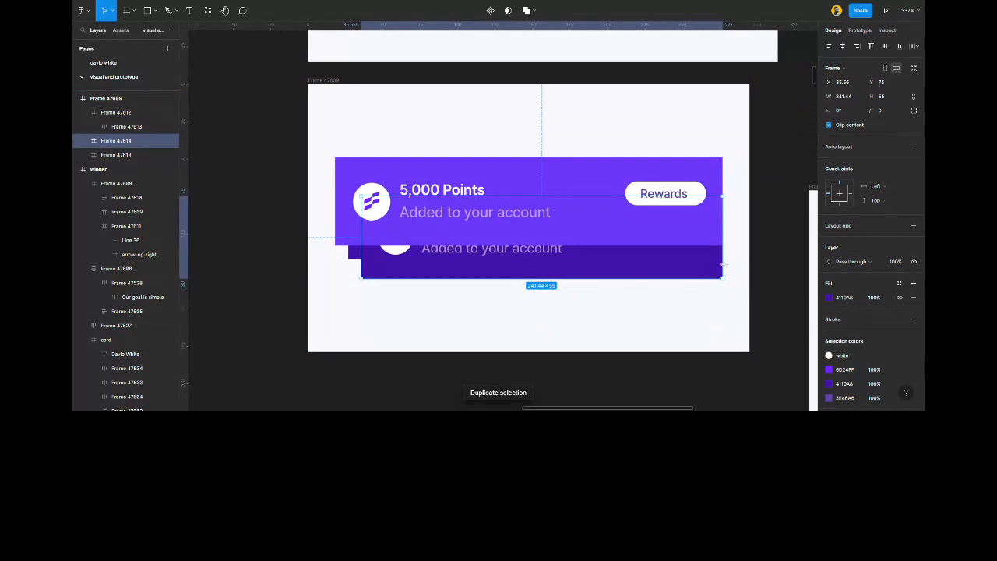
pyautogui.press('k')
pyautogui.moveTo(724, 250); pyautogui.dragTo(699, 250)
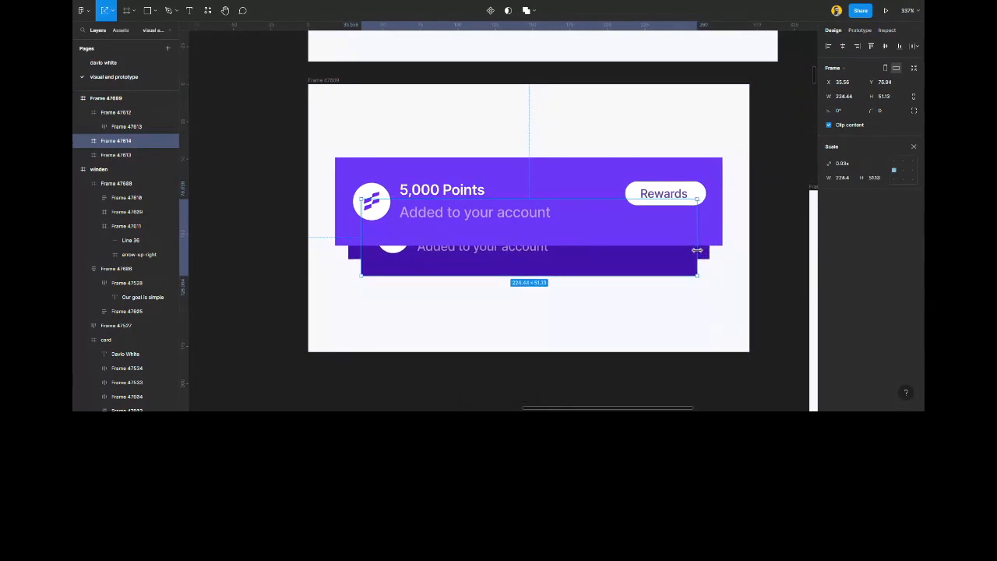
pyautogui.click(843, 47)
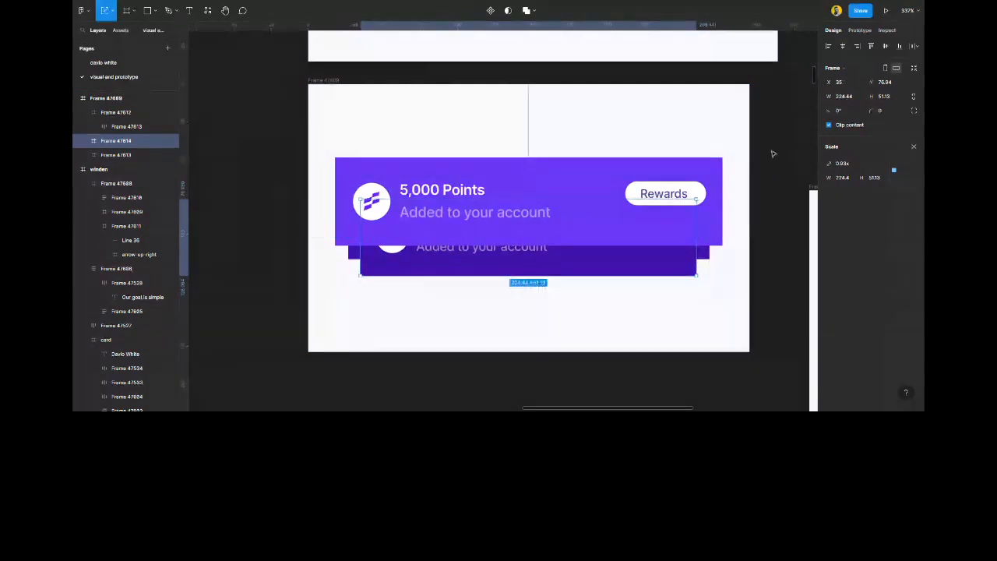
# Send the smallest dark layer behind the second one and nudge it up to Y 74.
pyautogui.hotkey('ctrl', '[')
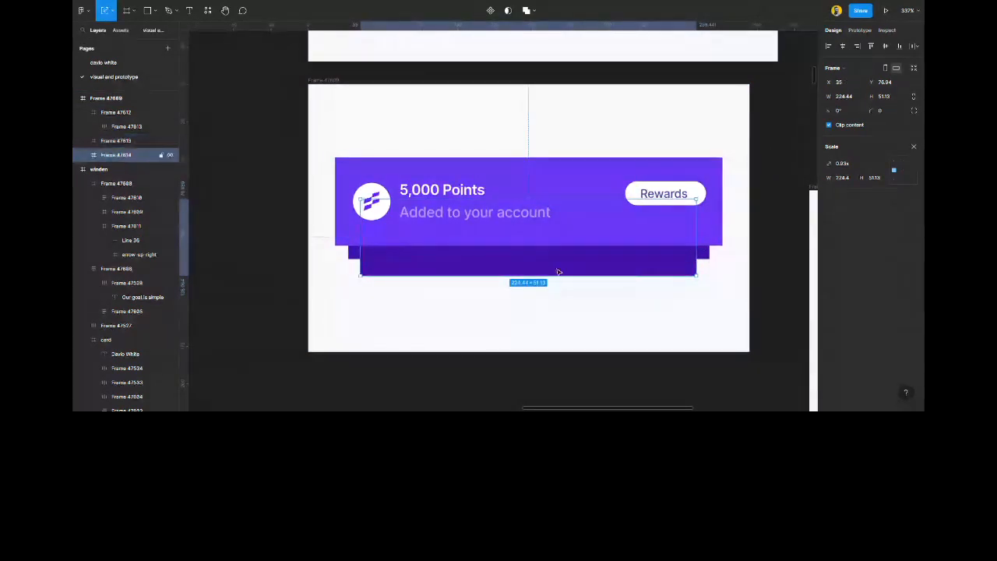
pyautogui.press('Up')
pyautogui.press('Up')
pyautogui.press('Up')
pyautogui.scroll(2, 557, 272)
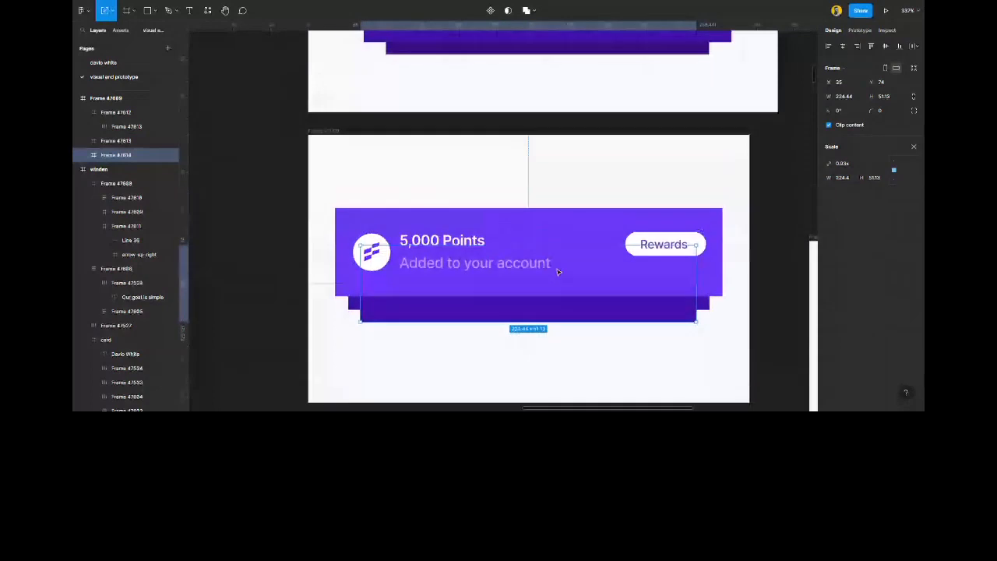
# Set the Rewards button label in the recreated 5,000 Points banner to Semi Bold.
pyautogui.click(559, 370)
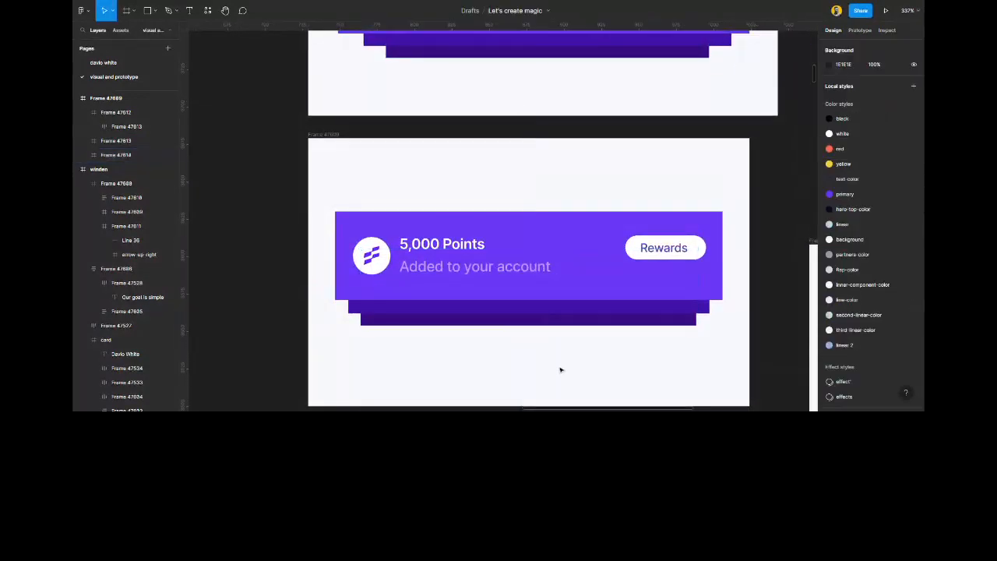
pyautogui.scroll(-10, 524, 347)
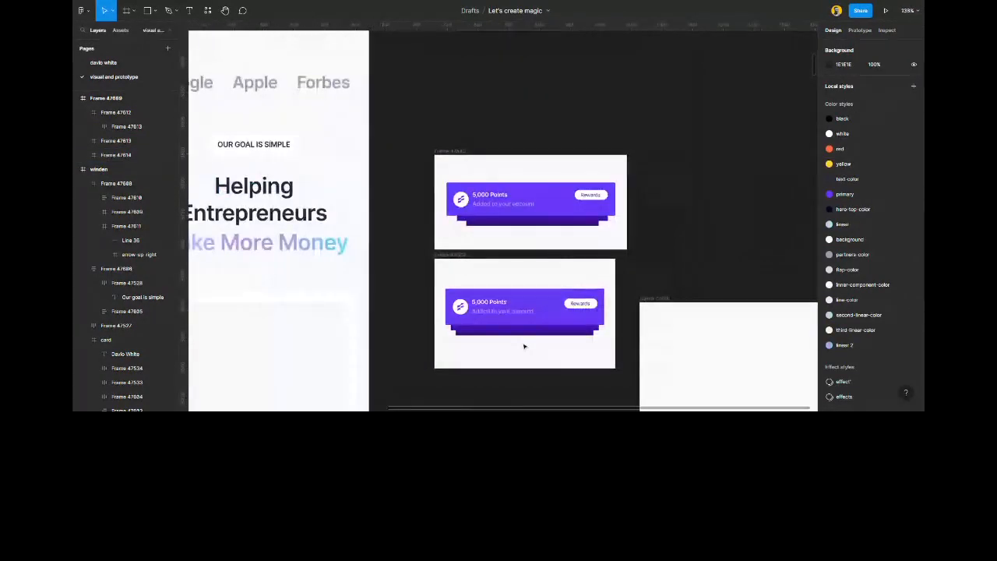
pyautogui.scroll(4, 524, 347)
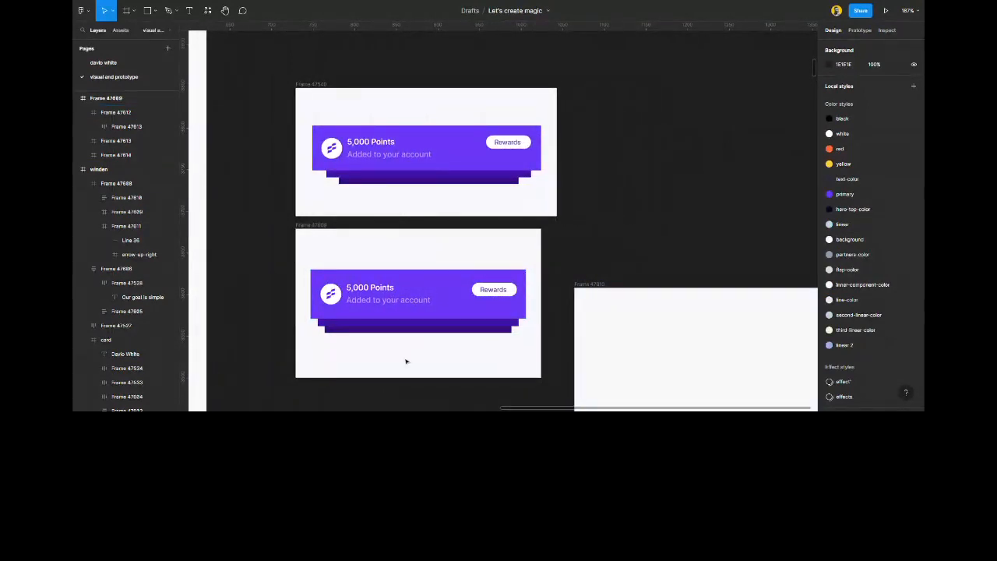
pyautogui.scroll(2, 407, 352)
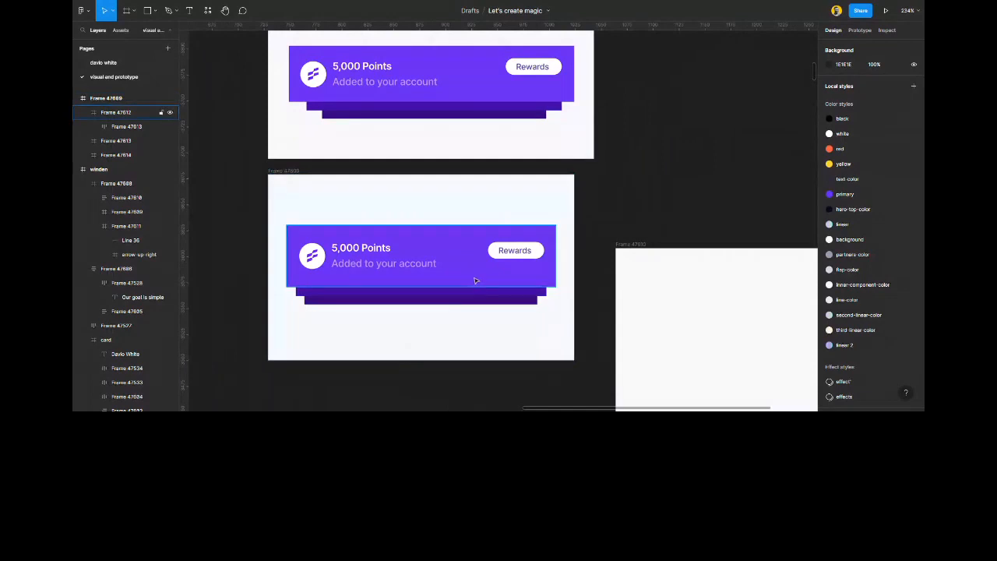
pyautogui.keyDown('ctrl'); pyautogui.click(514, 250); pyautogui.keyUp('ctrl')
pyautogui.click(844, 196)
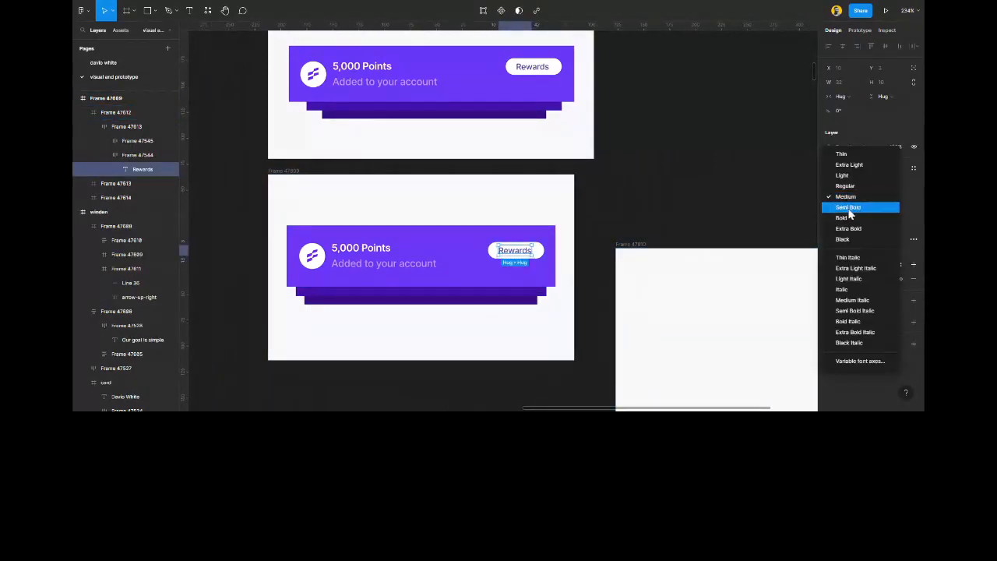
pyautogui.click(849, 208)
pyautogui.click(631, 231)
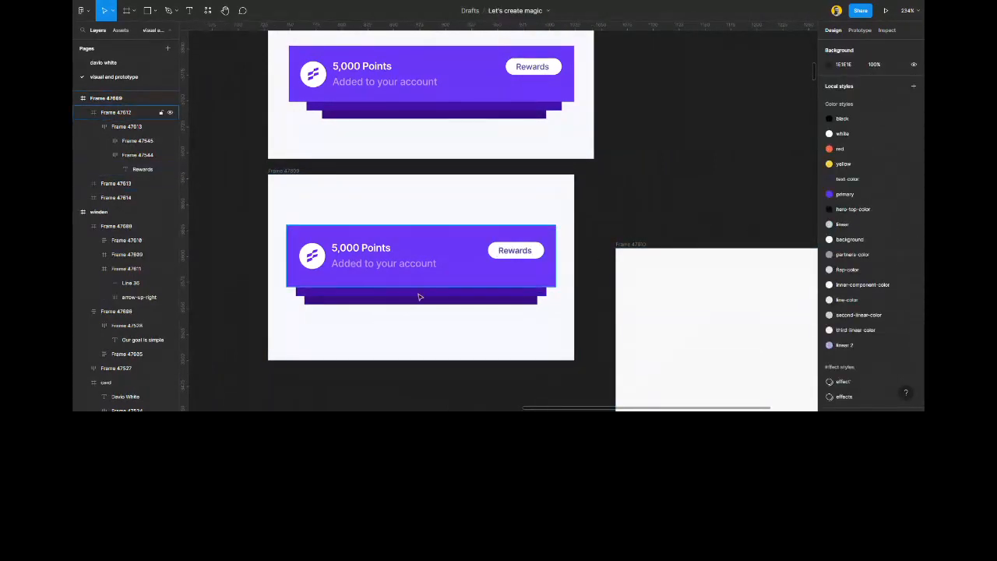
# Move the empty frame up so its top edge lines up with the recreated banner frame beside it.
pyautogui.scroll(-3, 403, 327)
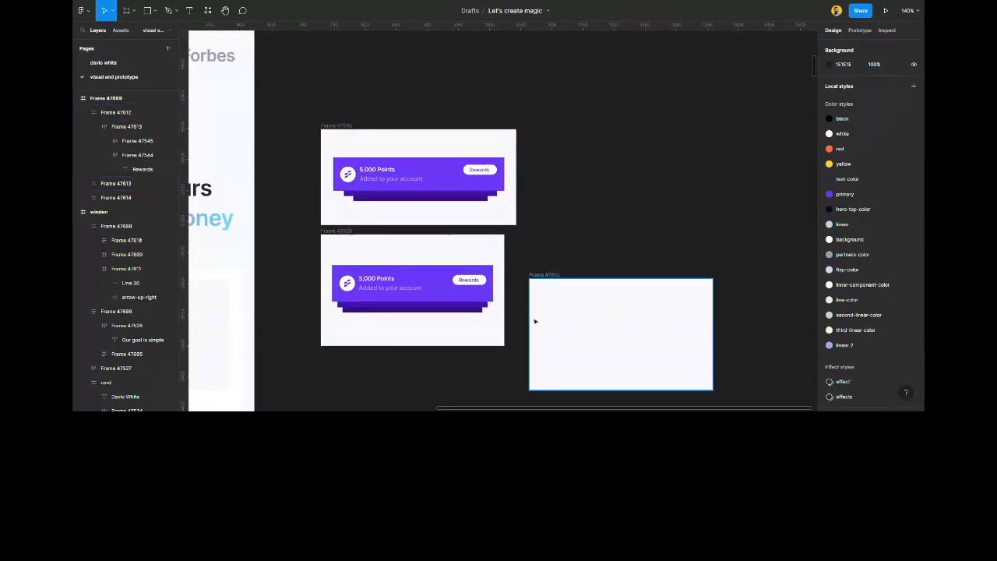
pyautogui.click(565, 315)
pyautogui.moveTo(568, 324); pyautogui.dragTo(568, 279)
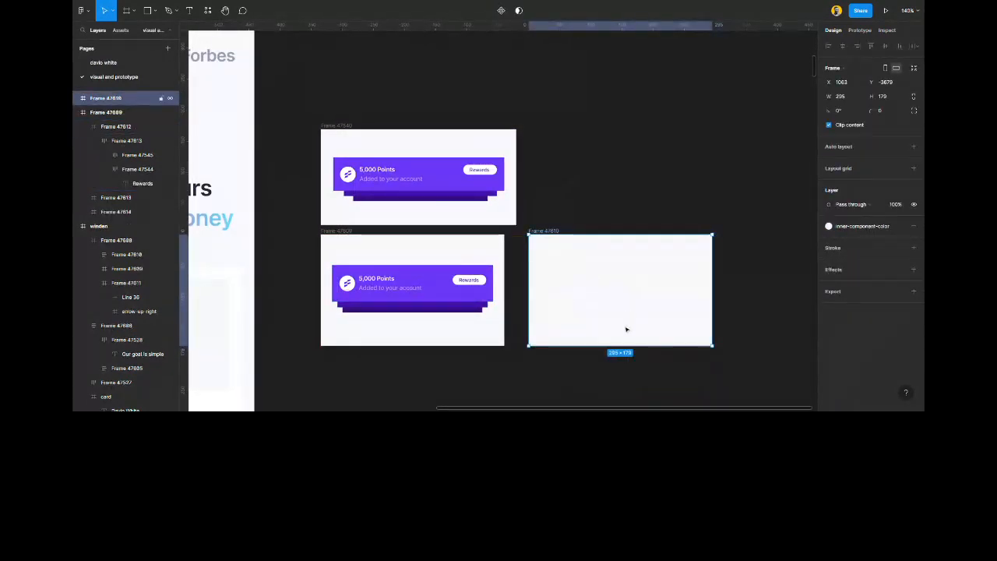
pyautogui.click(631, 349)
# Copy the crossed-out fees illustration from the reference's Zero Fees card and place it just below the empty frame.
pyautogui.hscroll(-5, 545, 312)
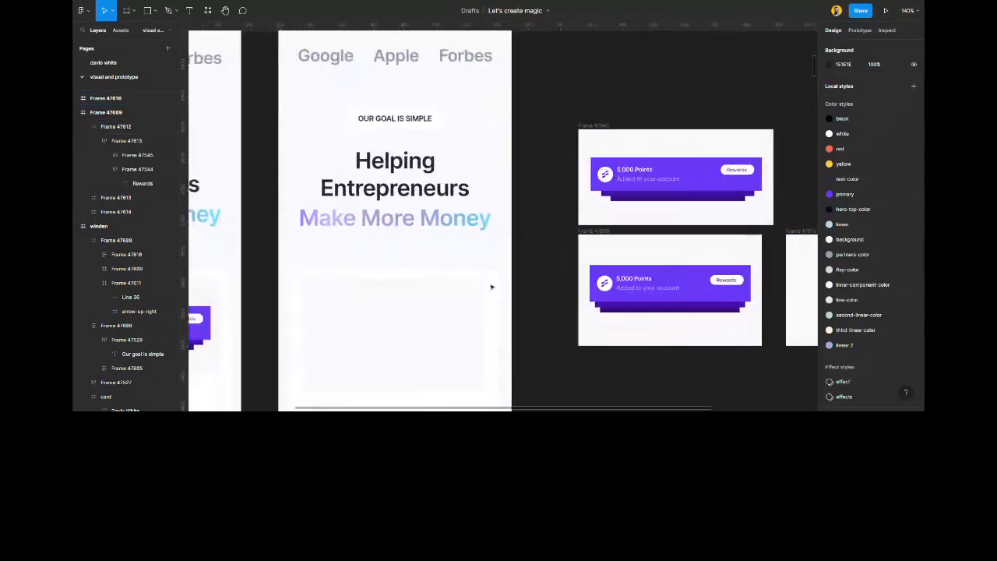
pyautogui.hscroll(-2, 400, 270)
pyautogui.scroll(-6, 404, 268)
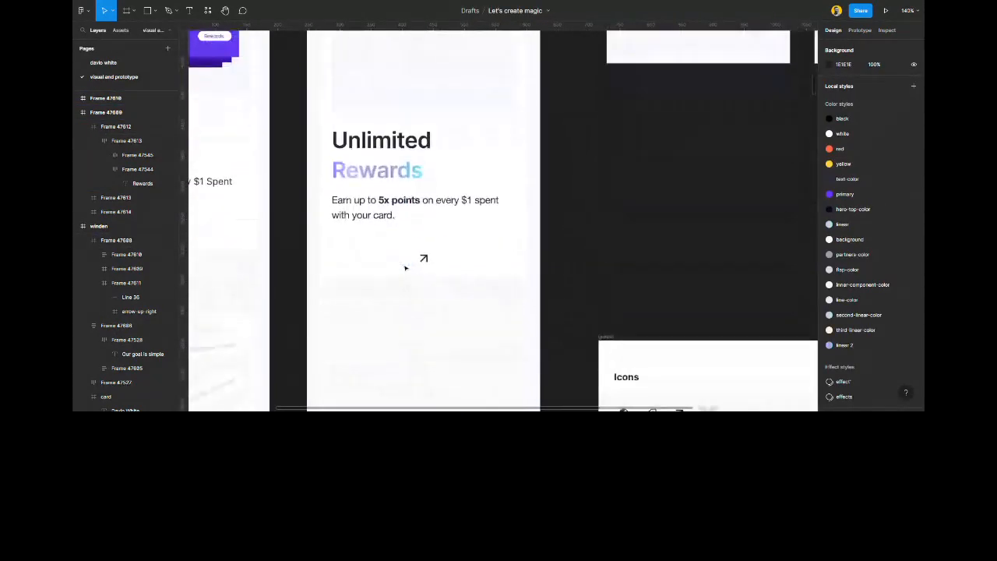
pyautogui.scroll(-8, 405, 268)
pyautogui.scroll(5, 405, 268)
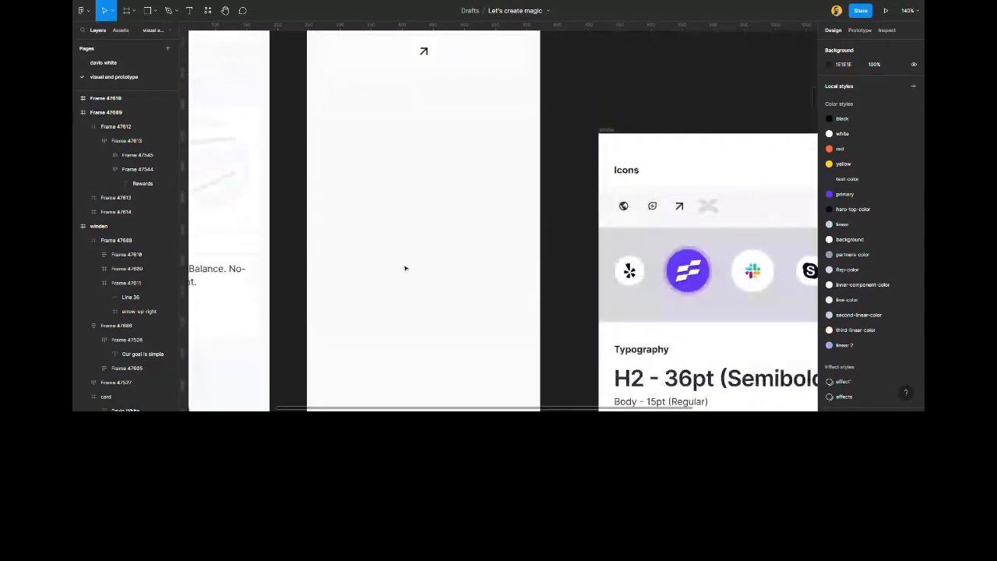
pyautogui.scroll(10, 405, 268)
pyautogui.scroll(-6, 408, 266)
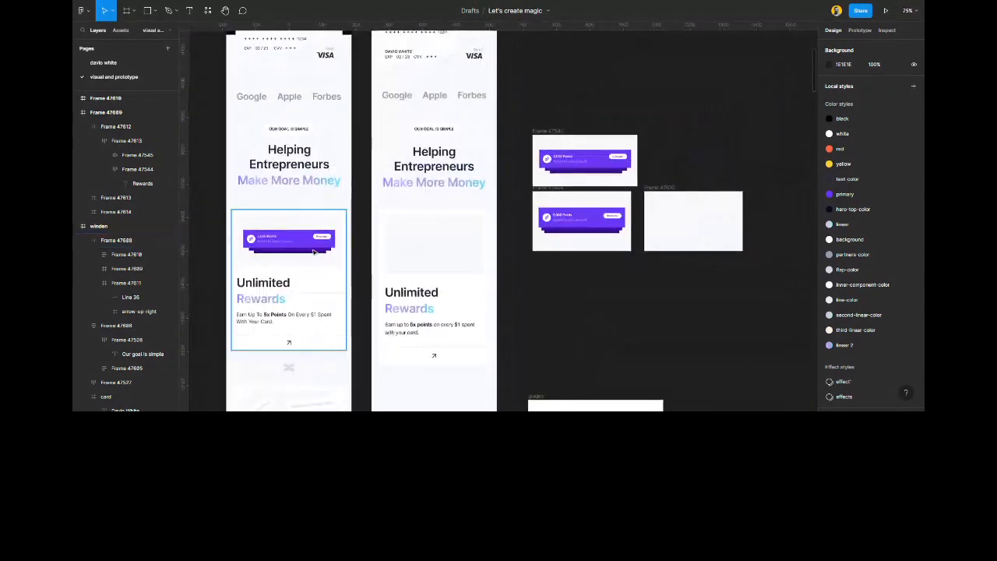
pyautogui.scroll(-5, 314, 252)
pyautogui.moveTo(314, 146); pyautogui.dragTo(711, 69)
pyautogui.scroll(4, 710, 69)
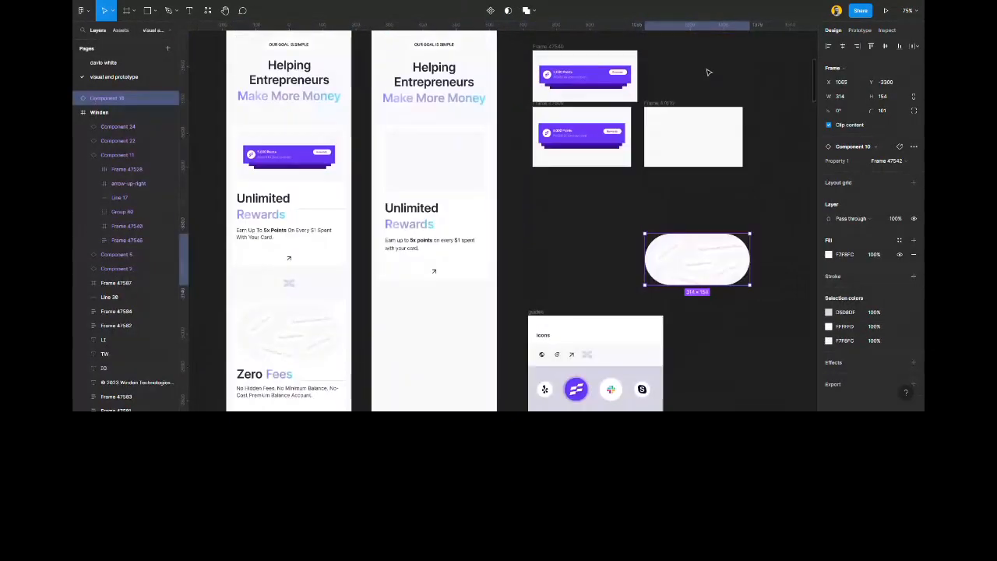
pyautogui.moveTo(709, 263); pyautogui.dragTo(703, 212)
# Detach the copied fees illustration from its component.
pyautogui.hscroll(3, 687, 193)
pyautogui.scroll(5, 623, 180)
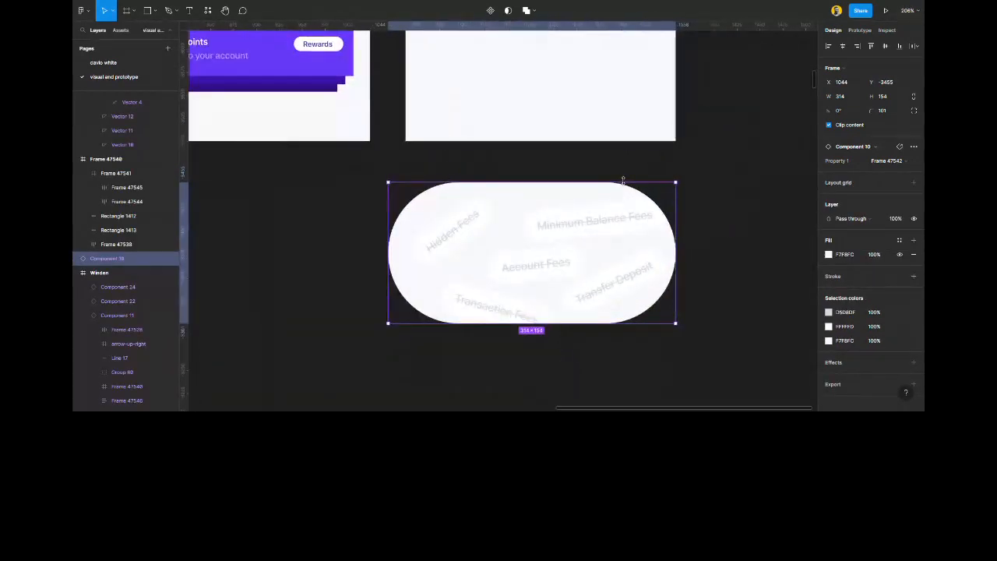
pyautogui.scroll(1, 623, 181)
pyautogui.rightClick(590, 233)
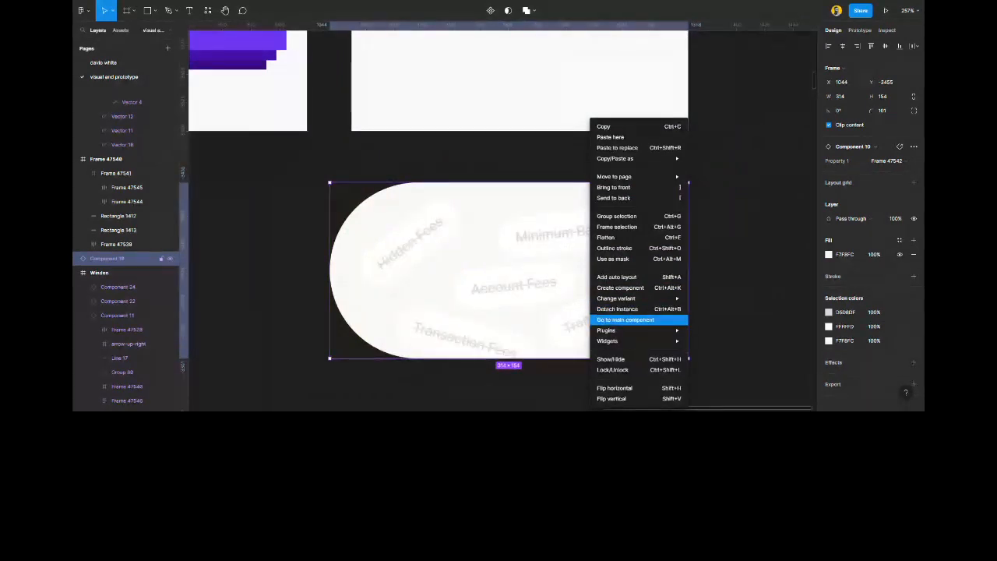
pyautogui.click(617, 309)
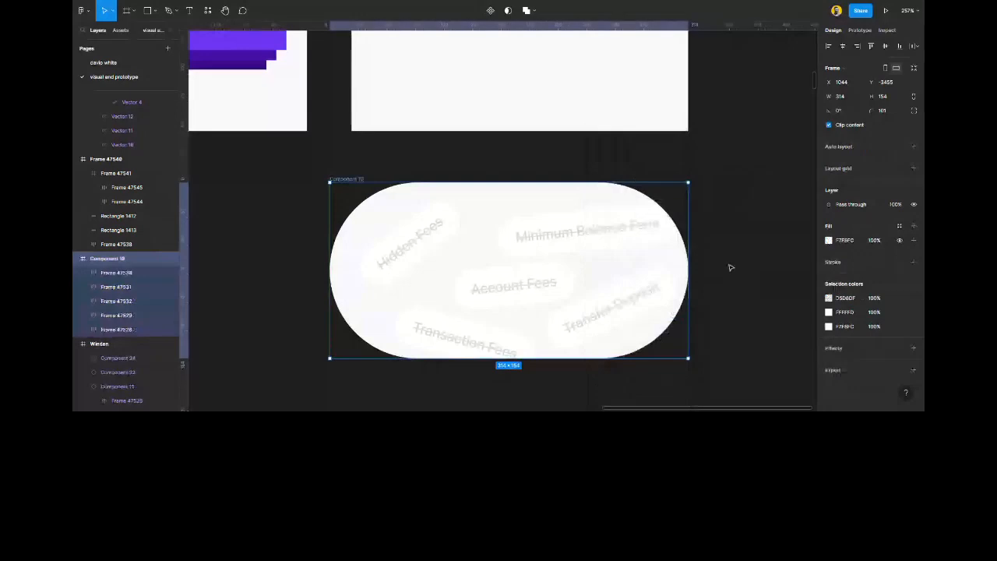
# Cut all five crossed-out fee labels out of the detached illustration.
pyautogui.scroll(2, 514, 284)
pyautogui.click(556, 283)
pyautogui.keyDown('shift'); pyautogui.click(534, 325); pyautogui.keyUp('shift')
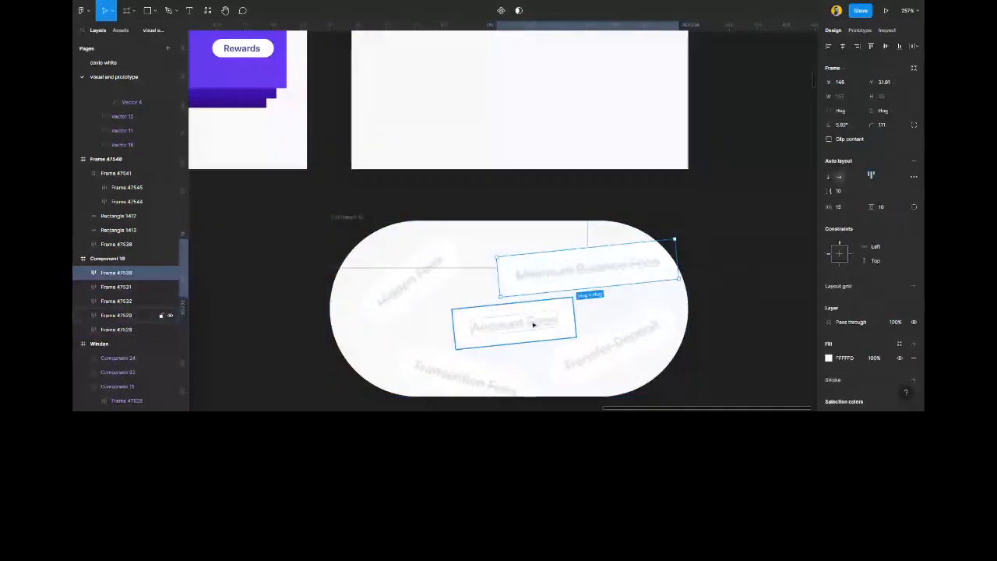
pyautogui.keyDown('shift'); pyautogui.click(432, 300); pyautogui.keyUp('shift')
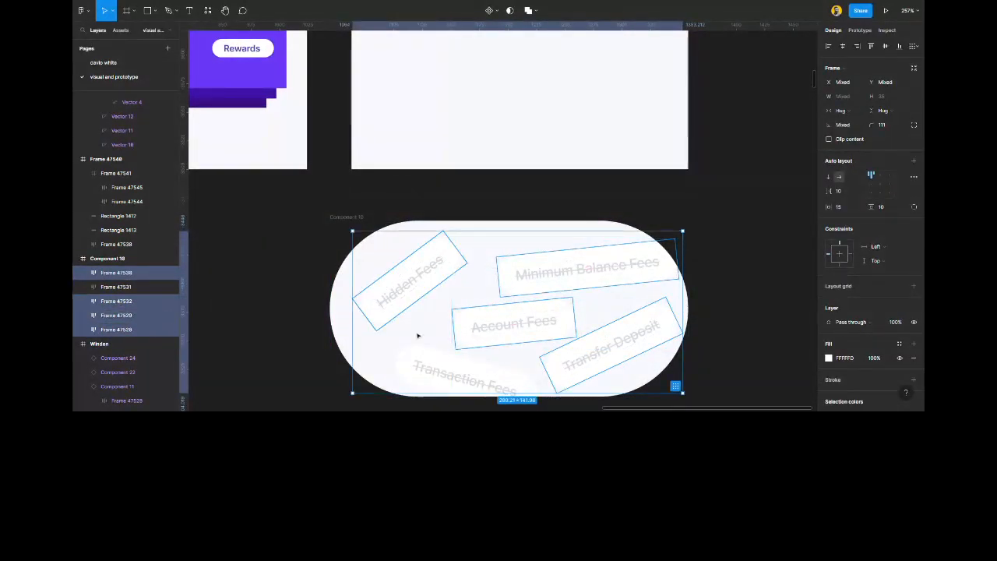
pyautogui.keyDown('shift'); pyautogui.click(427, 363); pyautogui.keyUp('shift')
pyautogui.press('Delete')
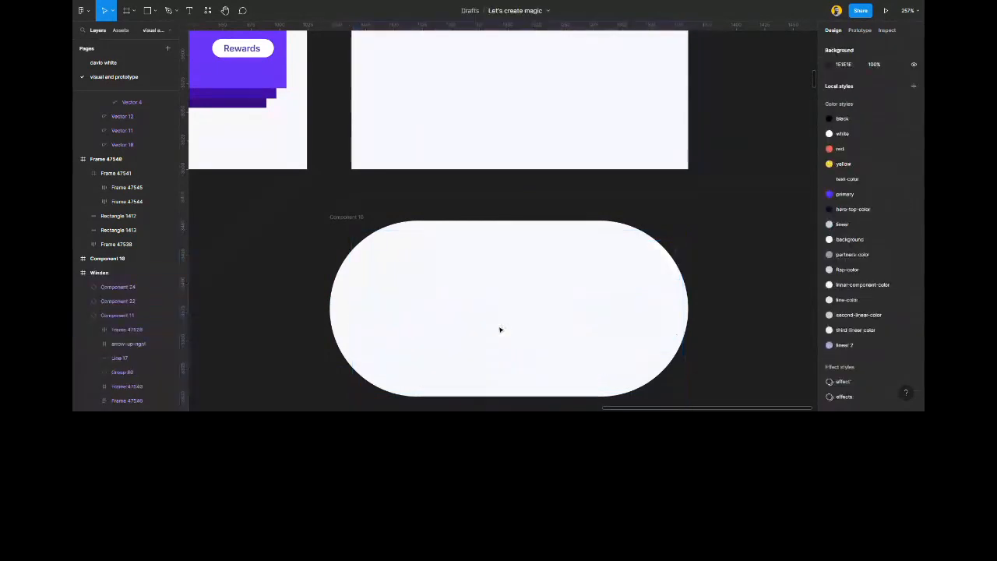
# Paste the five fee labels into the empty frame and shift them together to sit within it.
pyautogui.scroll(3, 499, 312)
pyautogui.click(434, 168)
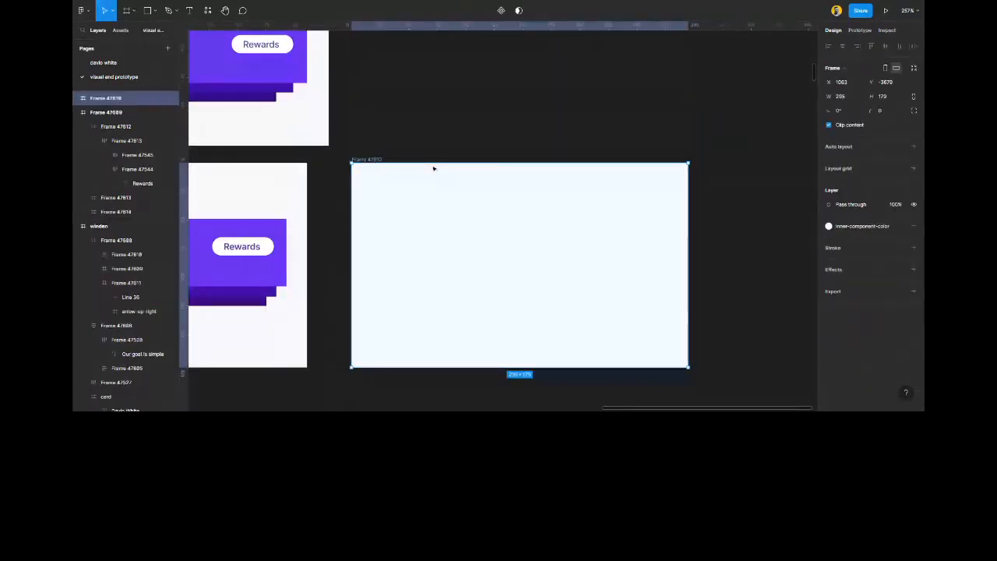
pyautogui.hotkey('ctrl', 'v')
pyautogui.moveTo(621, 211)
pyautogui.mouseDown()
pyautogui.moveTo(592, 211)
pyautogui.moveTo(603, 206)
pyautogui.mouseUp()
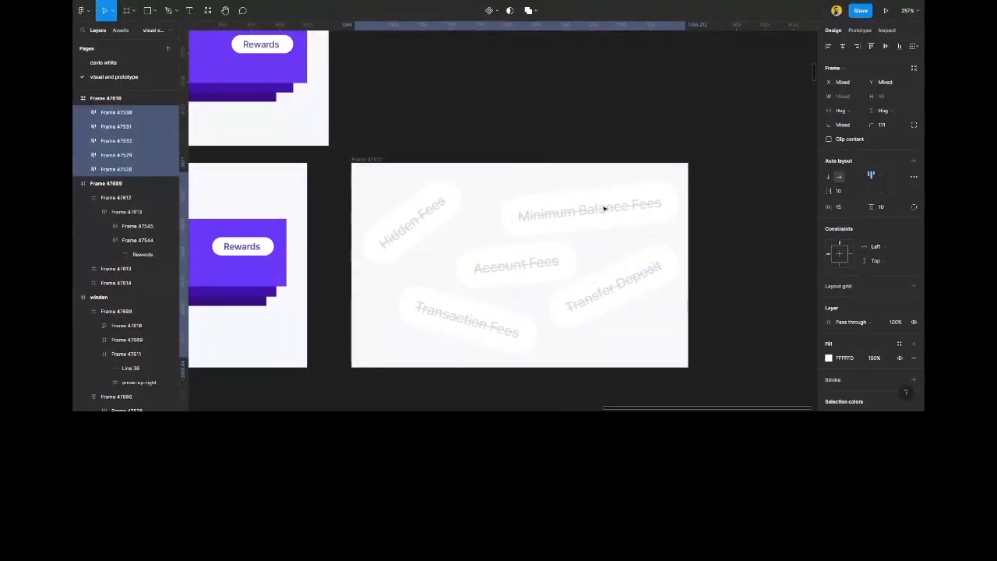
pyautogui.click(620, 118)
# Set the corner radius of the frame holding the fee labels to 300.
pyautogui.click(373, 161)
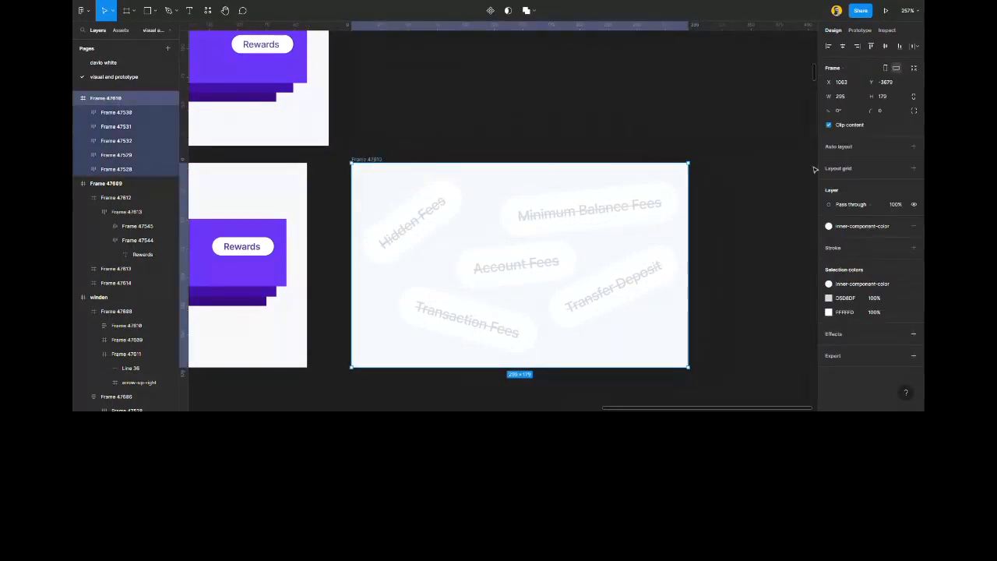
pyautogui.click(888, 114)
pyautogui.write('36')
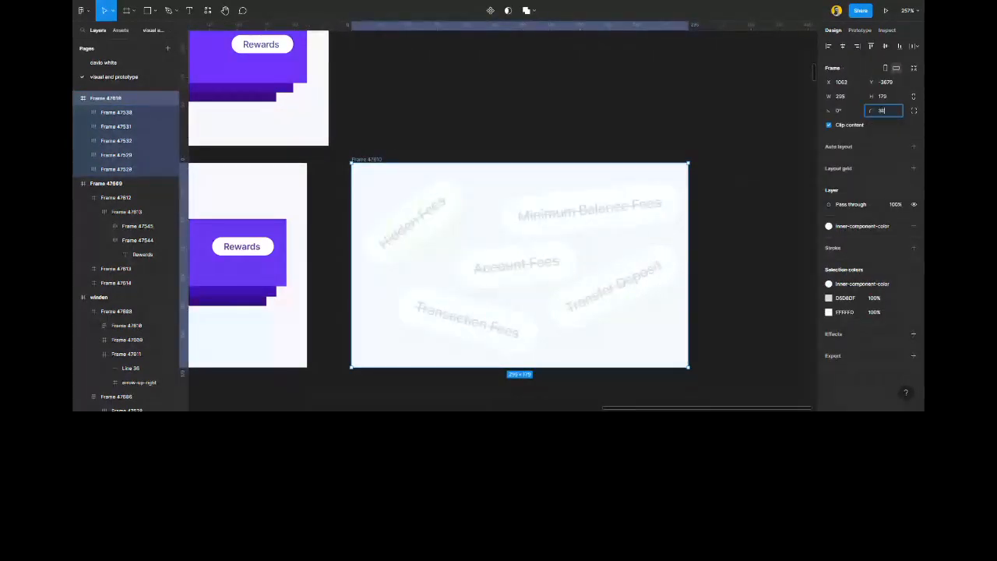
pyautogui.write('0')
pyautogui.press('Return')
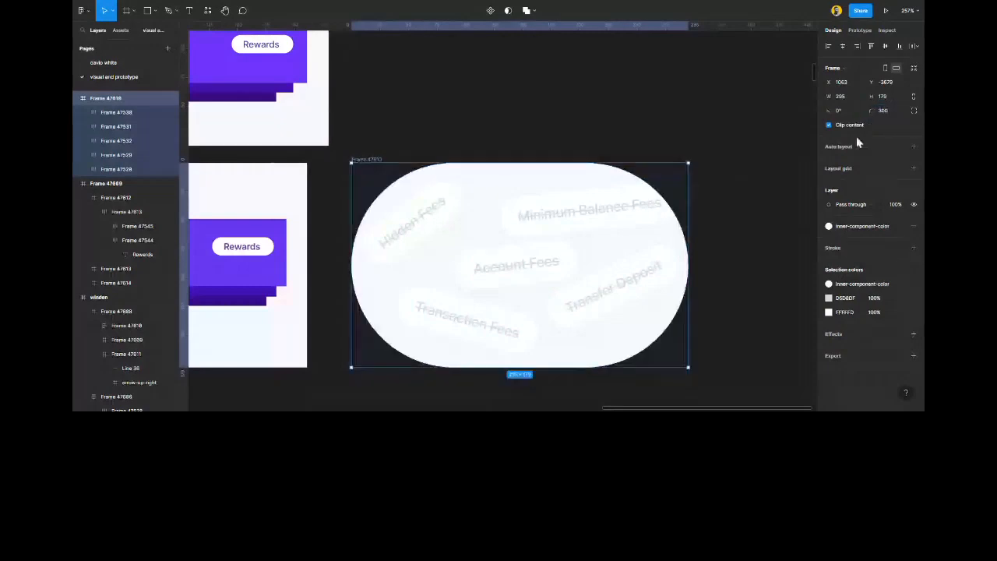
pyautogui.click(727, 276)
# Delete the leftover empty rounded frame below the new fees illustration.
pyautogui.scroll(-5, 577, 252)
pyautogui.click(513, 322)
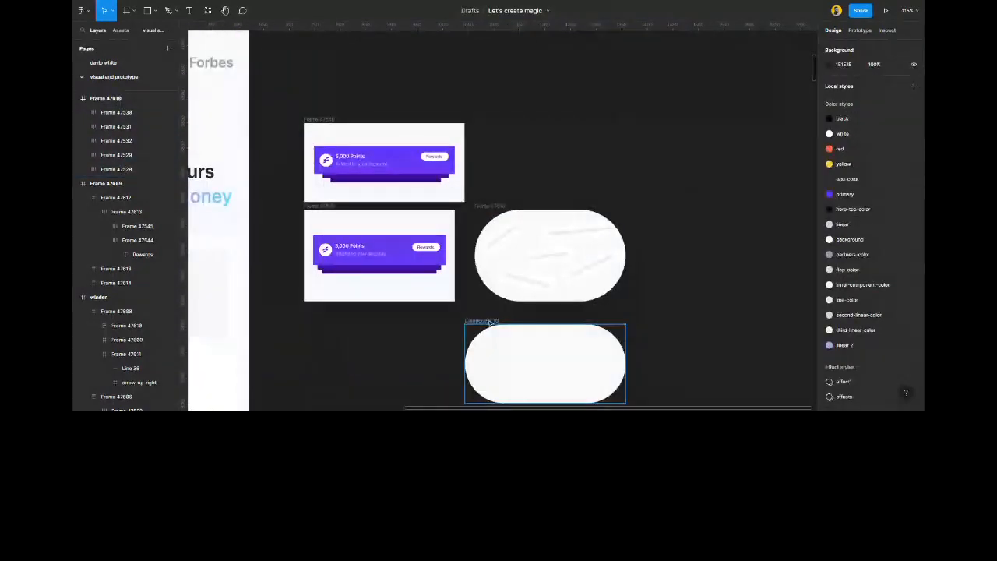
pyautogui.press('Delete')
# Duplicate the recreated 5,000 Points frame directly below itself and delete the reference banner frame above.
pyautogui.click(400, 218)
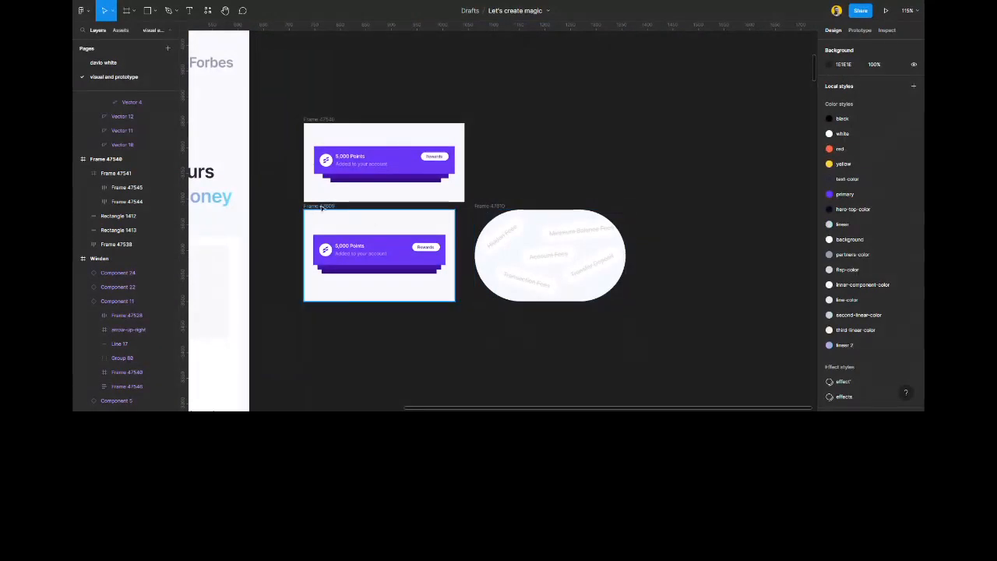
pyautogui.moveTo(421, 231); pyautogui.dragTo(427, 335)
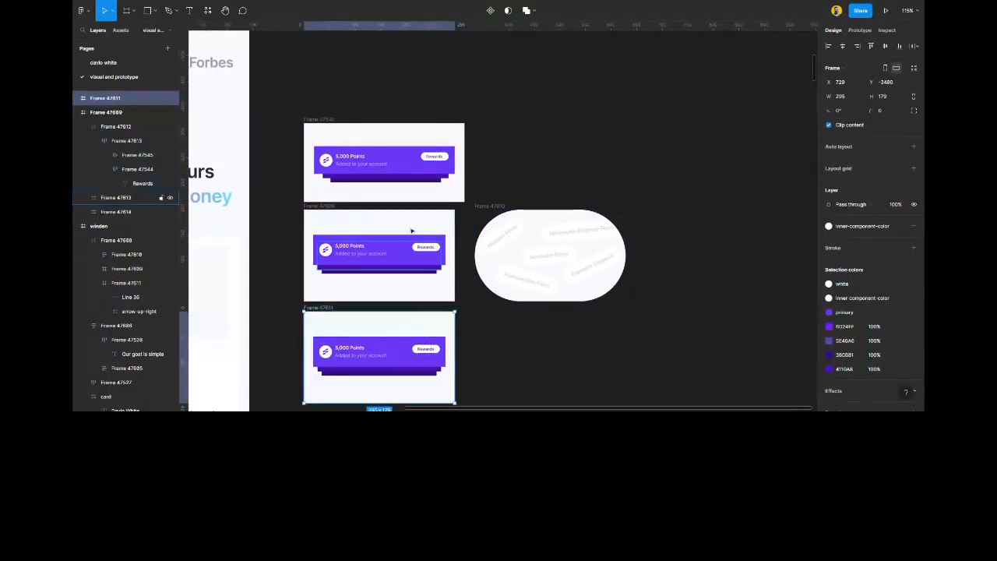
pyautogui.click(333, 122)
pyautogui.press('Delete')
# Move the duplicated frame slightly further down and delete the banner layers inside it, leaving a blank frame.
pyautogui.scroll(-5, 335, 125)
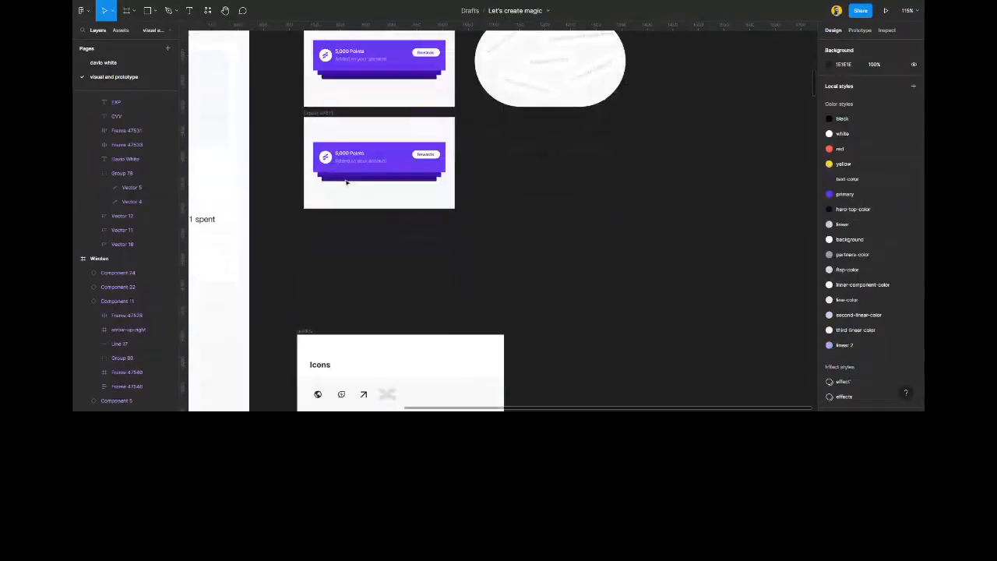
pyautogui.click(328, 109)
pyautogui.moveTo(328, 110); pyautogui.dragTo(330, 132)
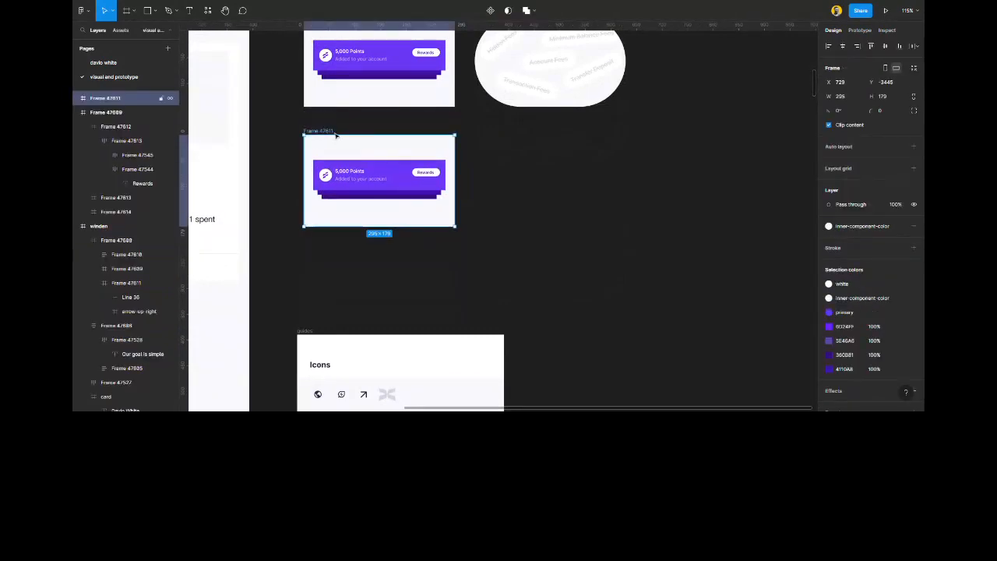
pyautogui.hscroll(-3, 545, 195)
pyautogui.moveTo(595, 215); pyautogui.dragTo(462, 151)
pyautogui.press('Delete')
# Copy the Coming Soon transfer cards illustration from the reference's Free Transfers section and place it beside the blank frame.
pyautogui.scroll(-2, 463, 154)
pyautogui.keyDown('ctrl'); pyautogui.scroll(-5, 463, 155); pyautogui.keyUp('ctrl')
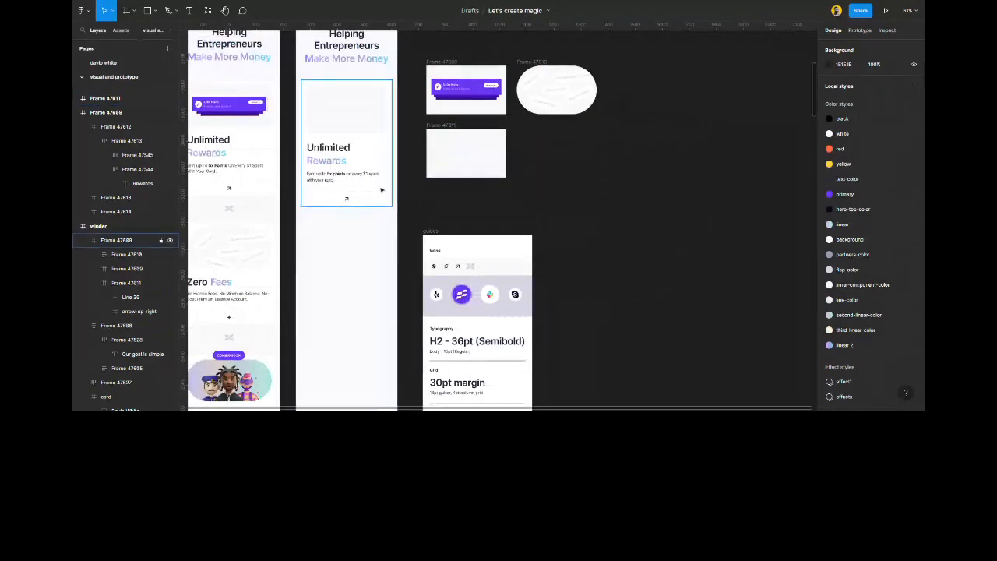
pyautogui.scroll(-10, 390, 195)
pyautogui.hscroll(-4, 397, 202)
pyautogui.keyDown('ctrl'); pyautogui.scroll(10, 411, 209); pyautogui.keyUp('ctrl')
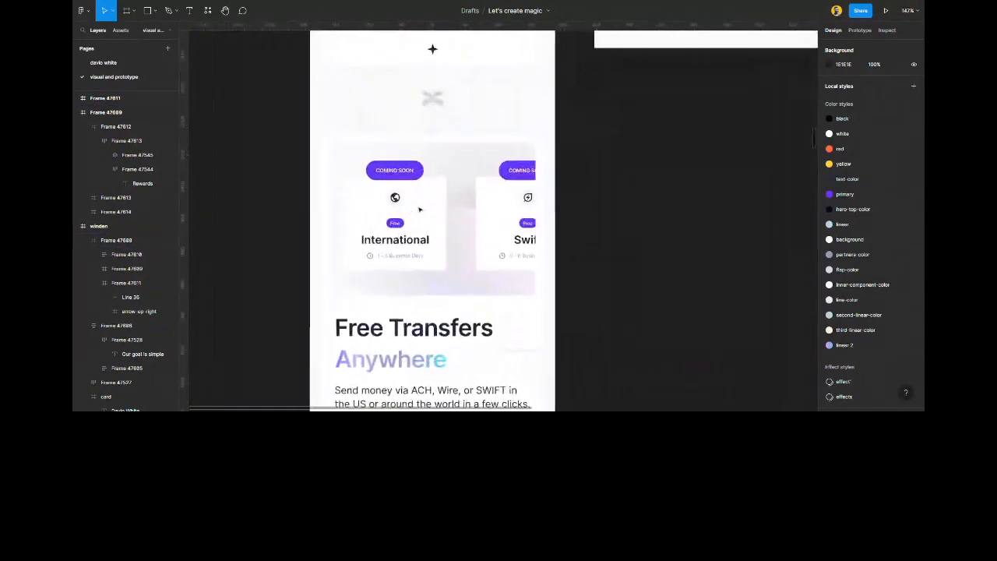
pyautogui.click(441, 197)
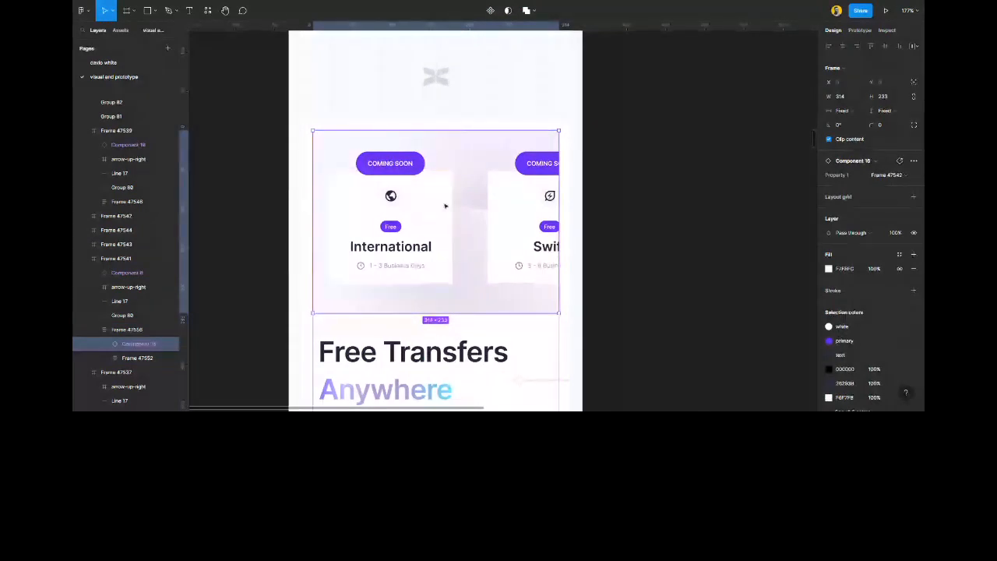
pyautogui.scroll(-10, 440, 209)
pyautogui.scroll(10, 615, 234)
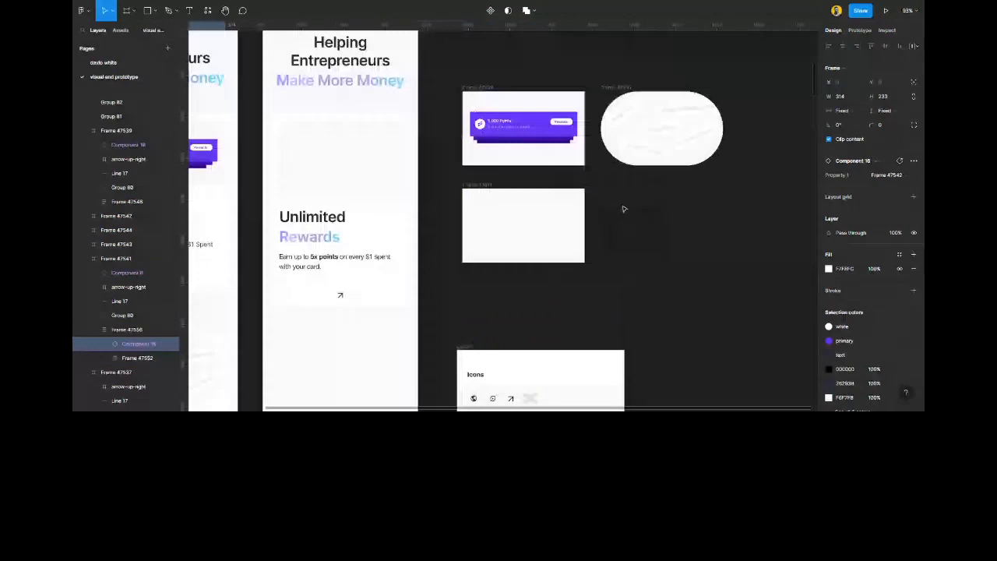
pyautogui.click(487, 175)
pyautogui.moveTo(486, 175); pyautogui.dragTo(659, 227)
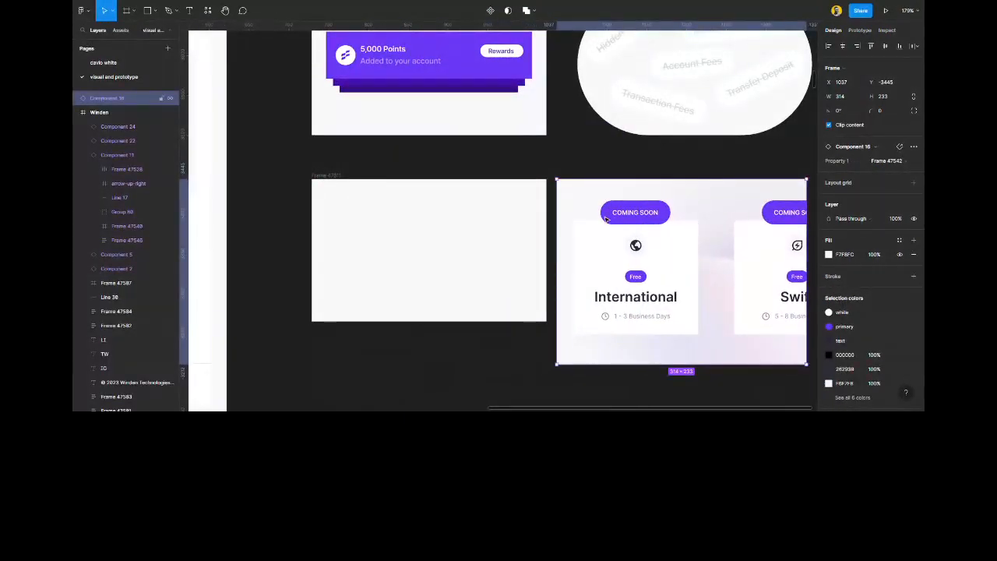
# Detach the copied transfer illustration from its component and move its row of Coming Soon cards into the blank frame.
pyautogui.rightClick(627, 247)
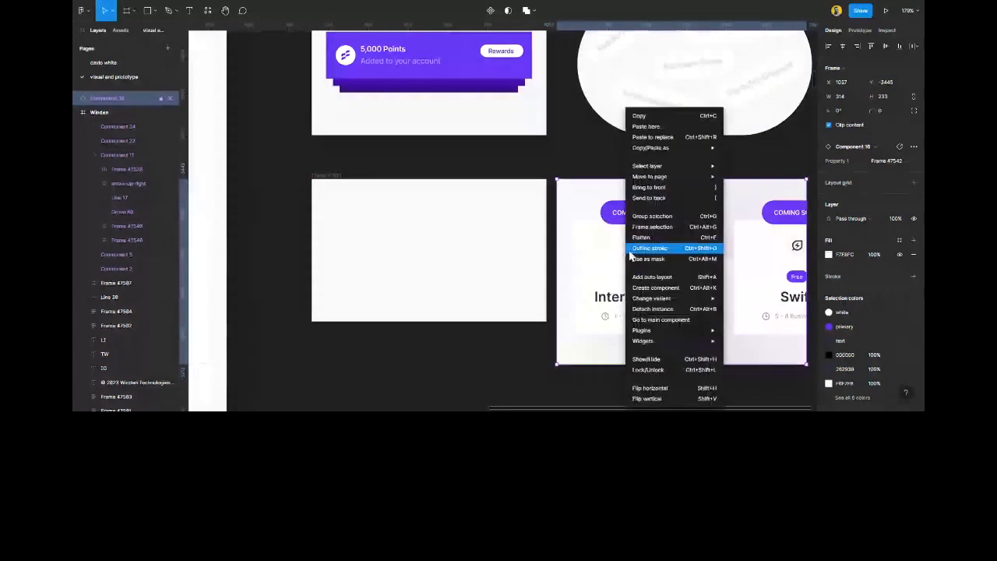
pyautogui.click(658, 309)
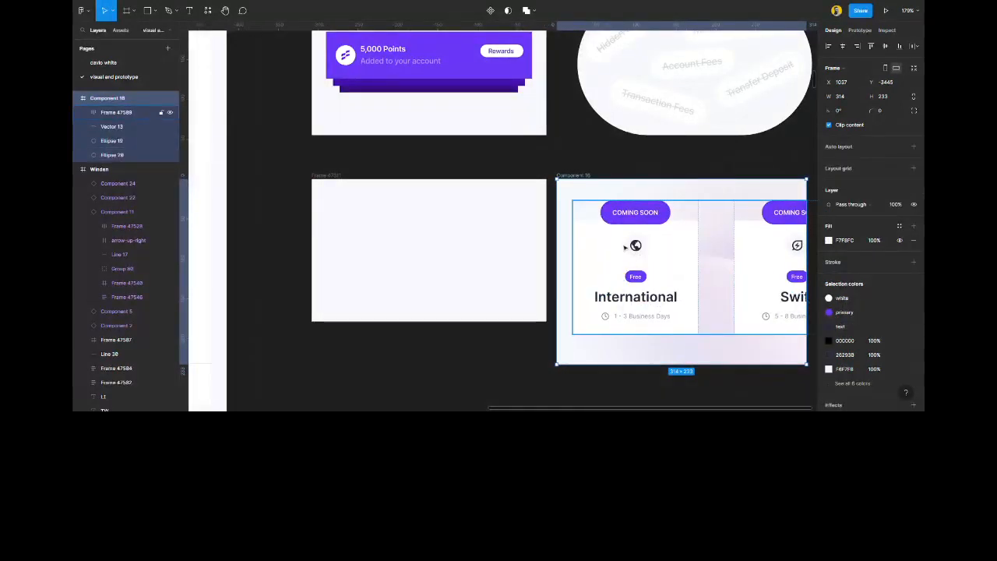
pyautogui.click(624, 248)
pyautogui.hotkey('shift', 'a')
pyautogui.moveTo(462, 231); pyautogui.dragTo(439, 235)
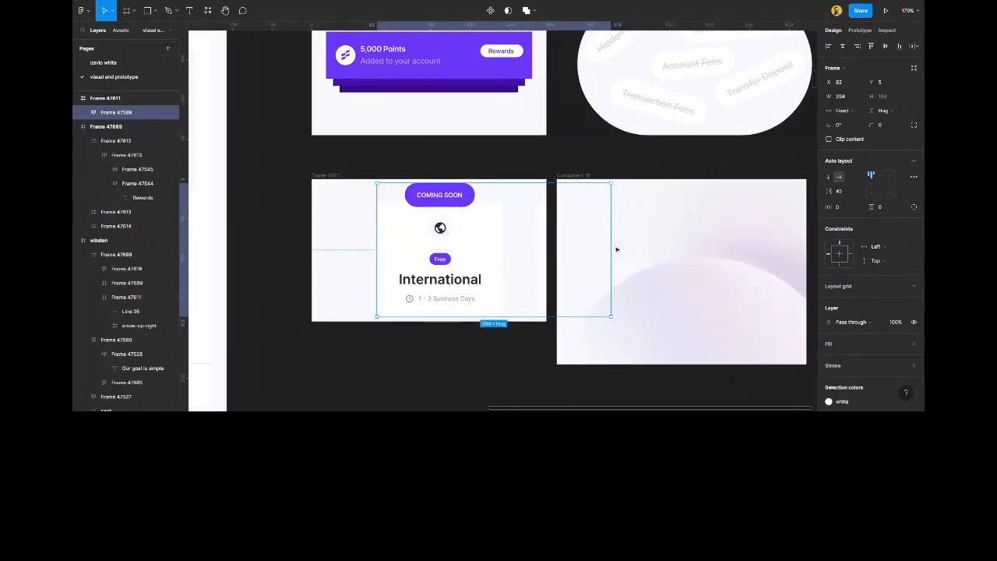
# Scale the transfer card row down proportionally to about 233 wide so two cards fit in the frame.
pyautogui.press('k')
pyautogui.moveTo(613, 242); pyautogui.dragTo(387, 240)
pyautogui.doubleClick(507, 251)
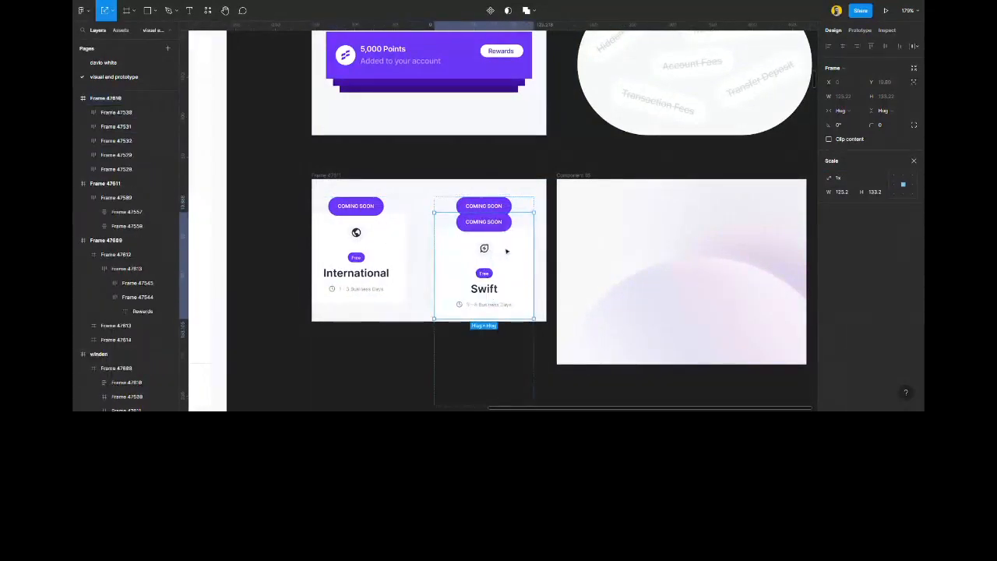
pyautogui.hotkey('ctrl', 'z')
pyautogui.click(482, 379)
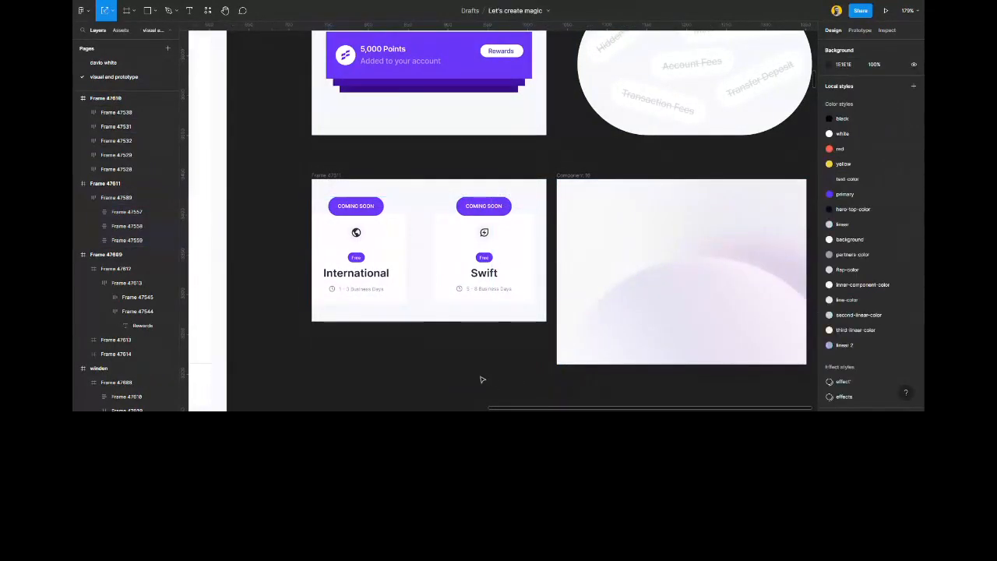
# Move the card row out of the frame onto the canvas below and ungroup it into three separate cards.
pyautogui.click(489, 251)
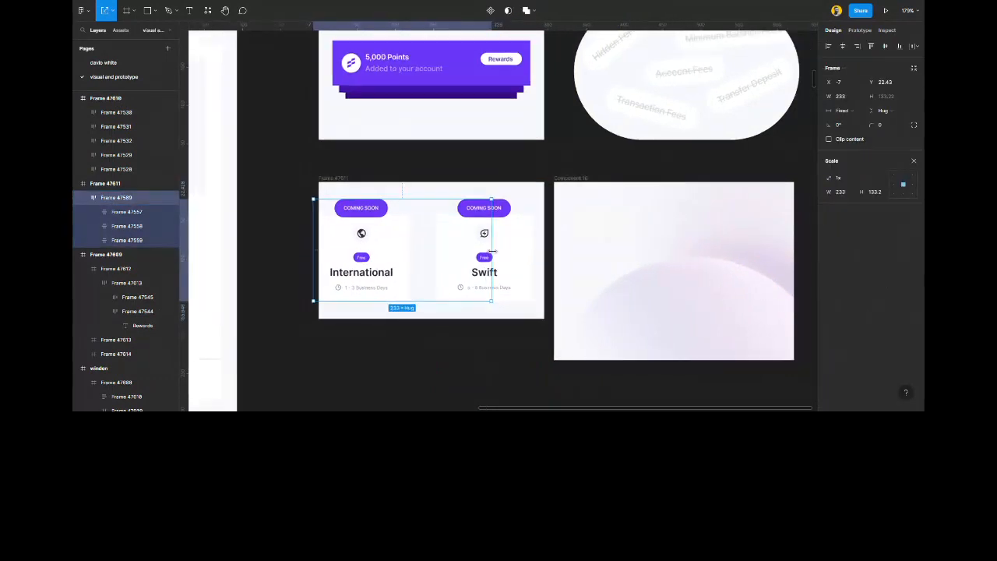
pyautogui.scroll(-5, 492, 252)
pyautogui.moveTo(435, 235); pyautogui.dragTo(440, 318)
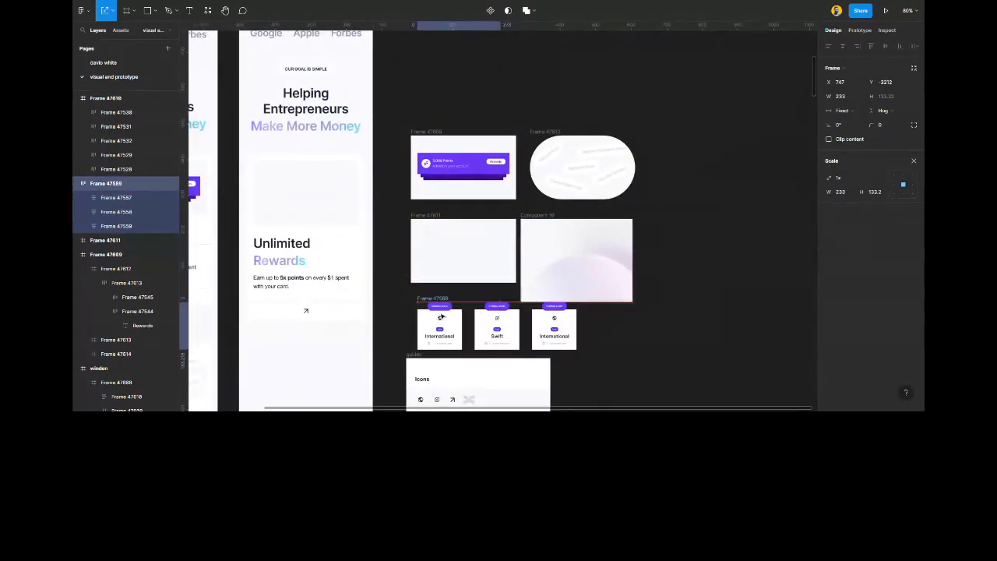
pyautogui.click(561, 241)
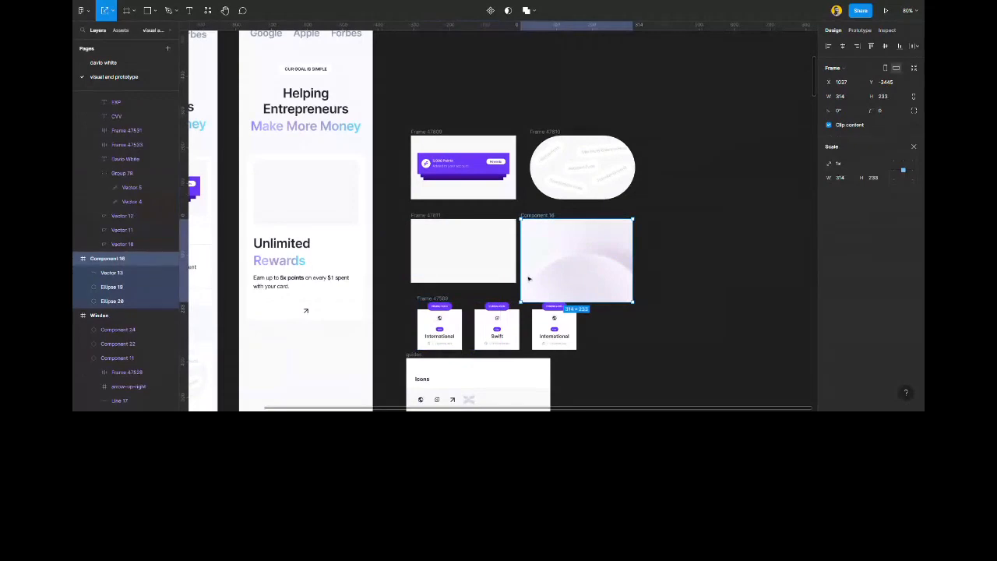
pyautogui.click(443, 299)
pyautogui.press('Return')
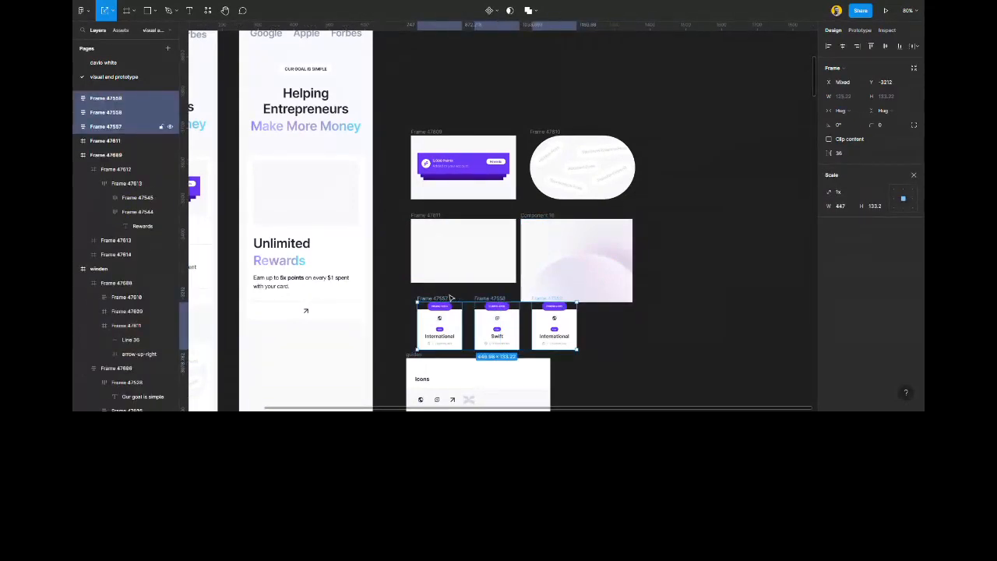
# Wrap the three cards in an auto layout row and place it in the blank frame at X 25, vertically centred.
pyautogui.hotkey('shift', 'a')
pyautogui.moveTo(450, 299); pyautogui.dragTo(437, 261)
pyautogui.scroll(5, 452, 257)
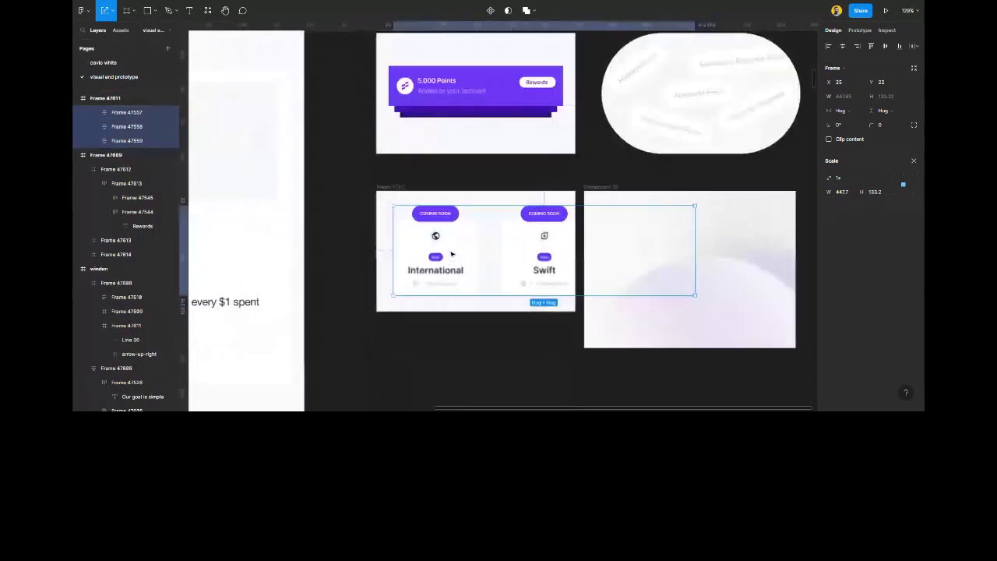
pyautogui.scroll(6, 452, 256)
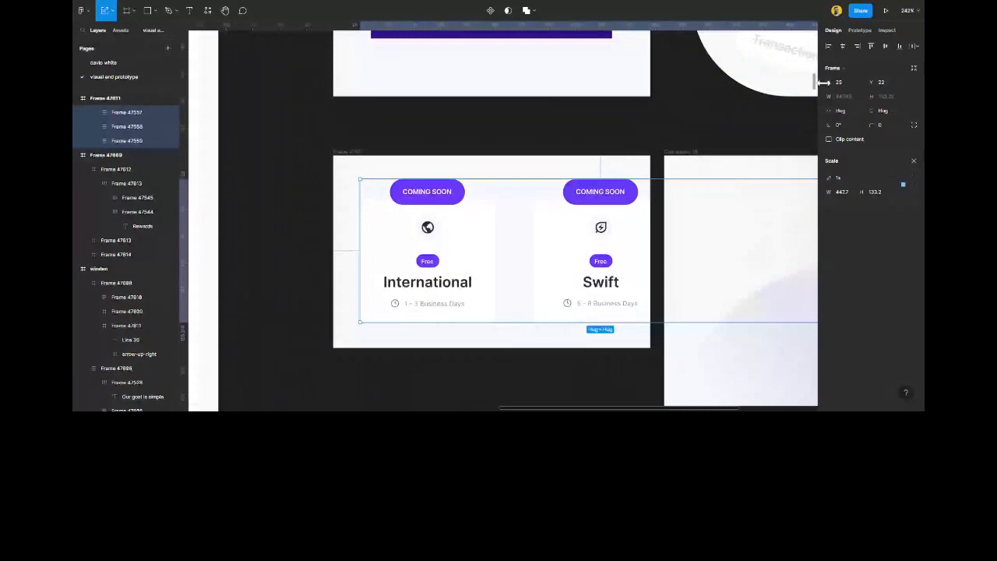
pyautogui.moveTo(823, 82); pyautogui.dragTo(744, 82)
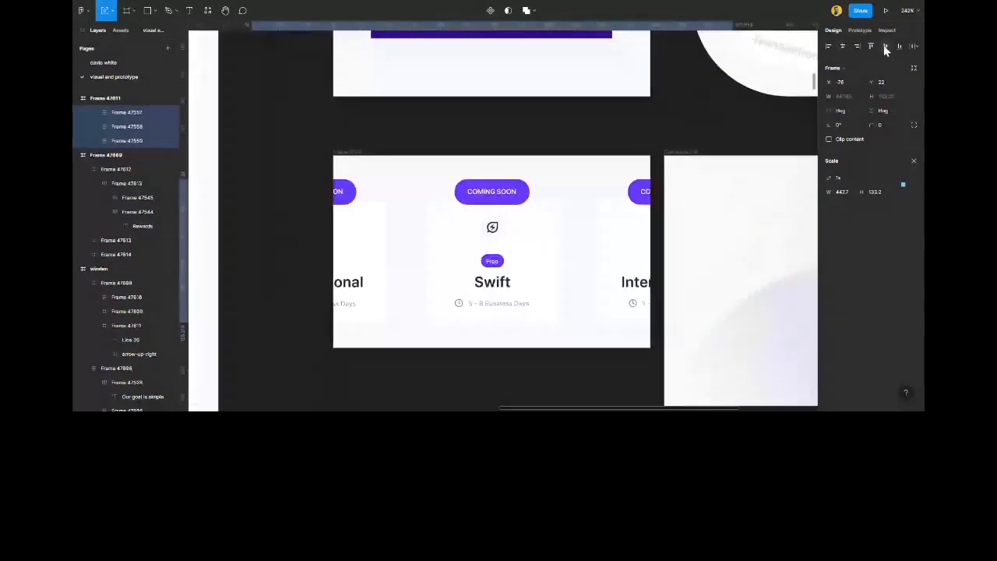
pyautogui.hotkey('shift', 'a')
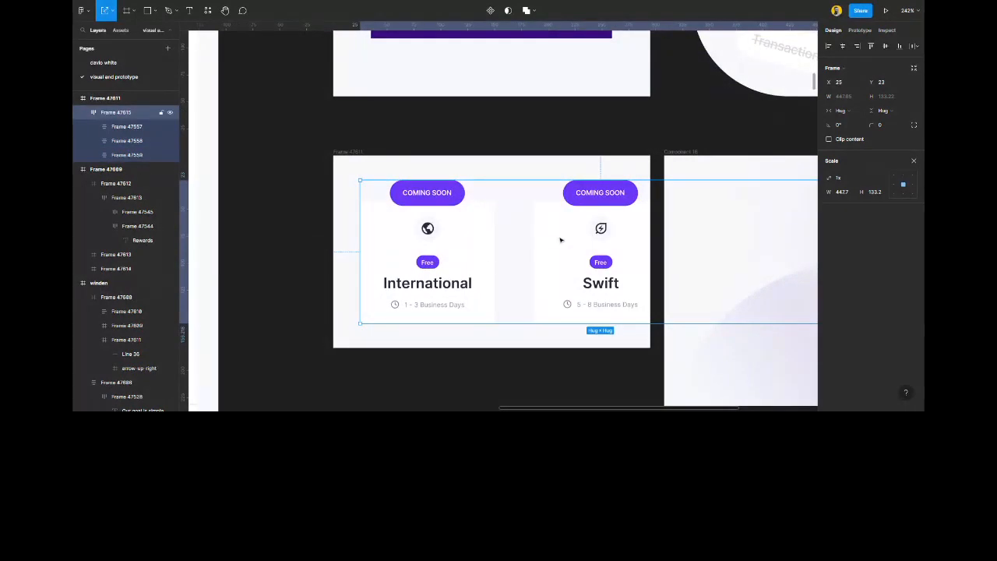
pyautogui.click(914, 161)
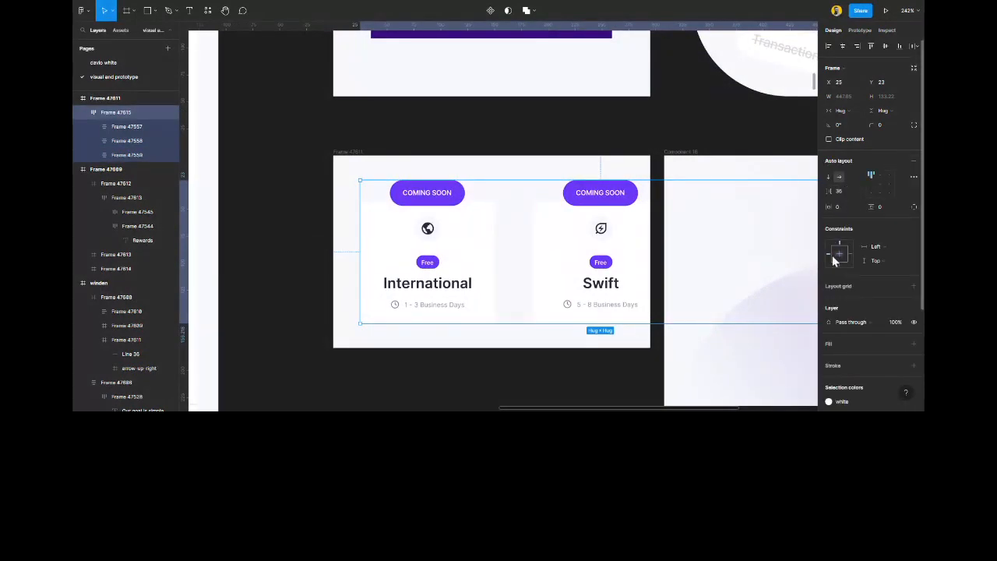
# Duplicate the Swift card twice inside the auto layout row.
pyautogui.click(565, 238)
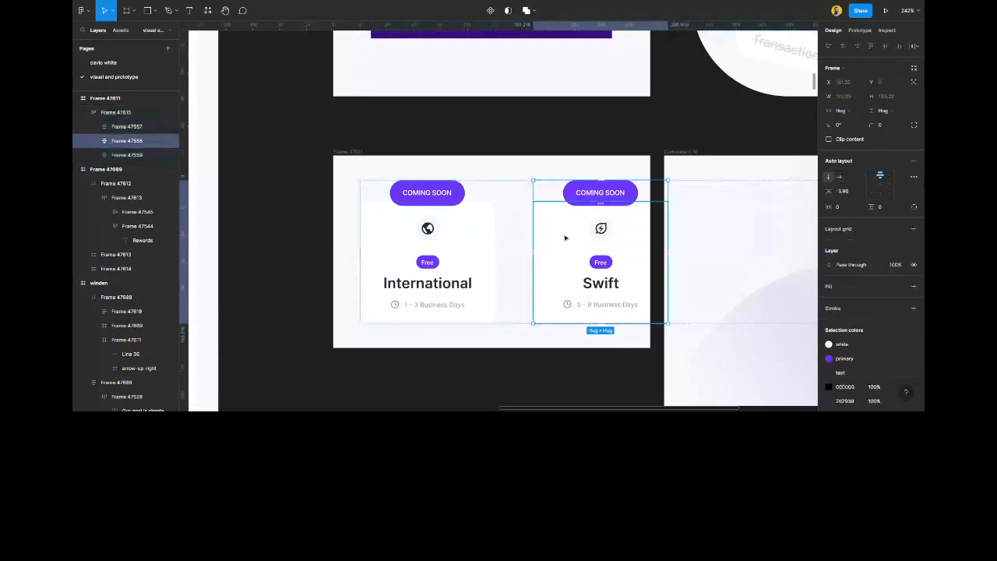
pyautogui.hotkey('ctrl', 'd')
pyautogui.press('Escape')
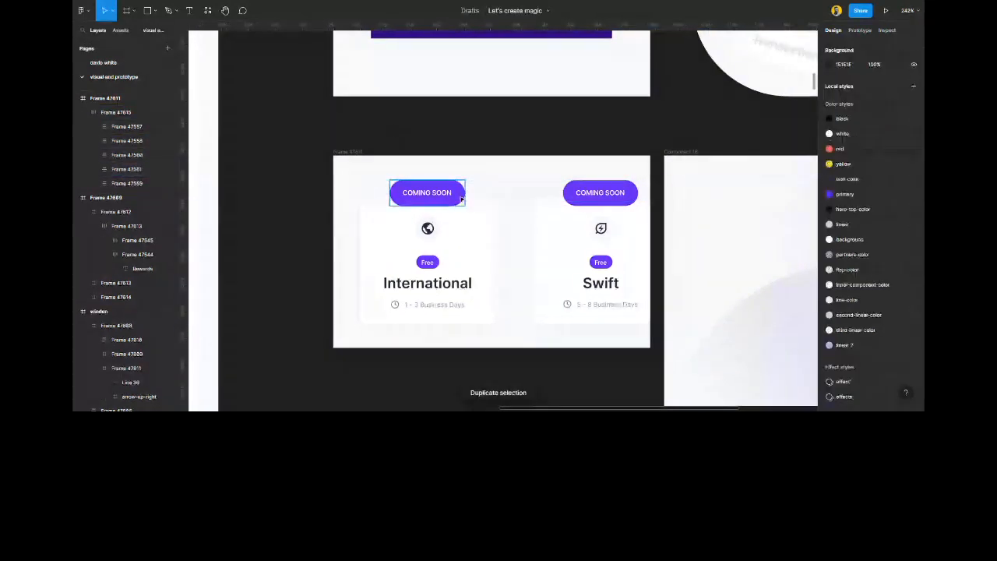
# Copy the original illustration's two gradient circles and curved line as a group and place it behind the cards in the transfer frame.
pyautogui.scroll(-3, 392, 183)
pyautogui.click(700, 222)
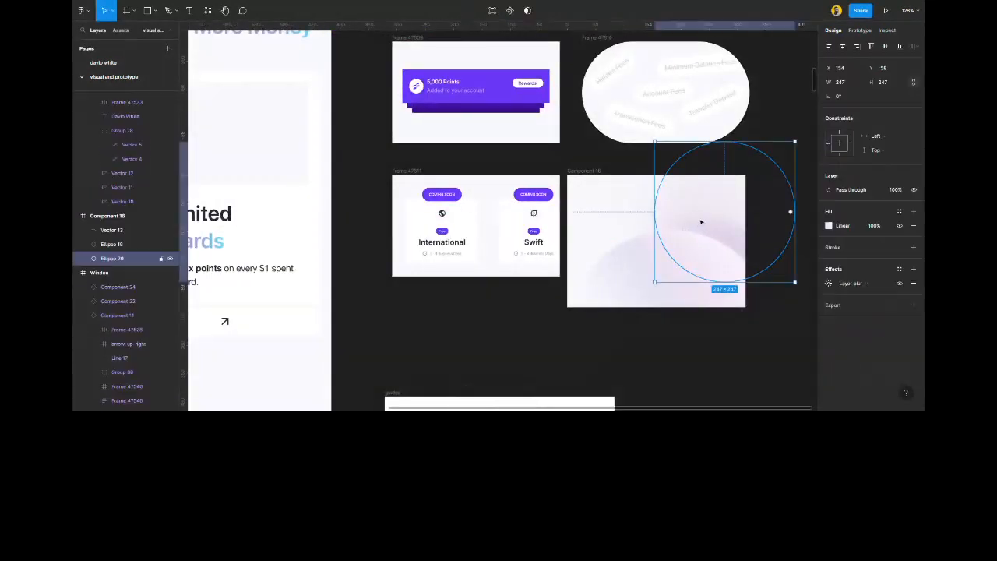
pyautogui.click(754, 306)
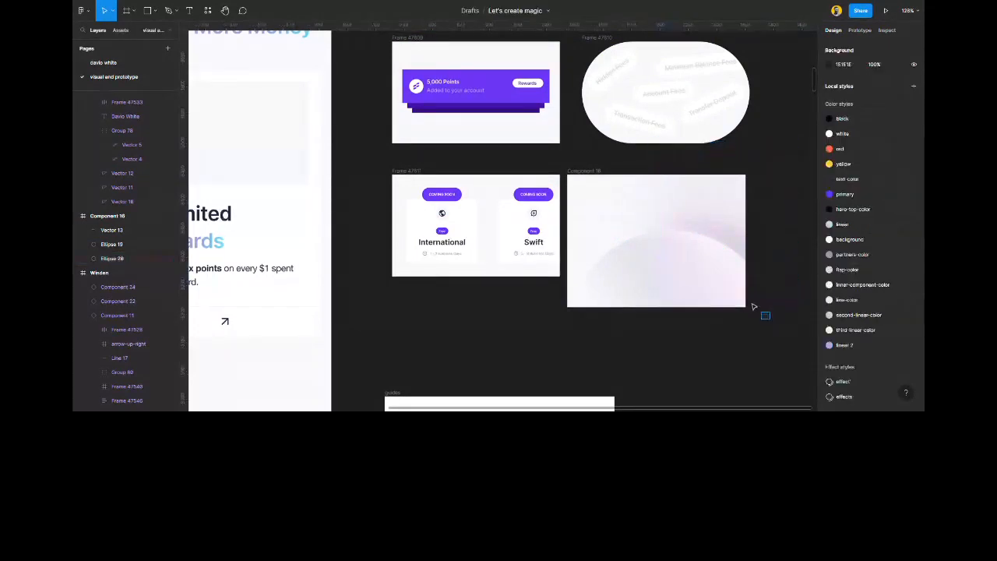
pyautogui.moveTo(753, 306); pyautogui.dragTo(421, 170)
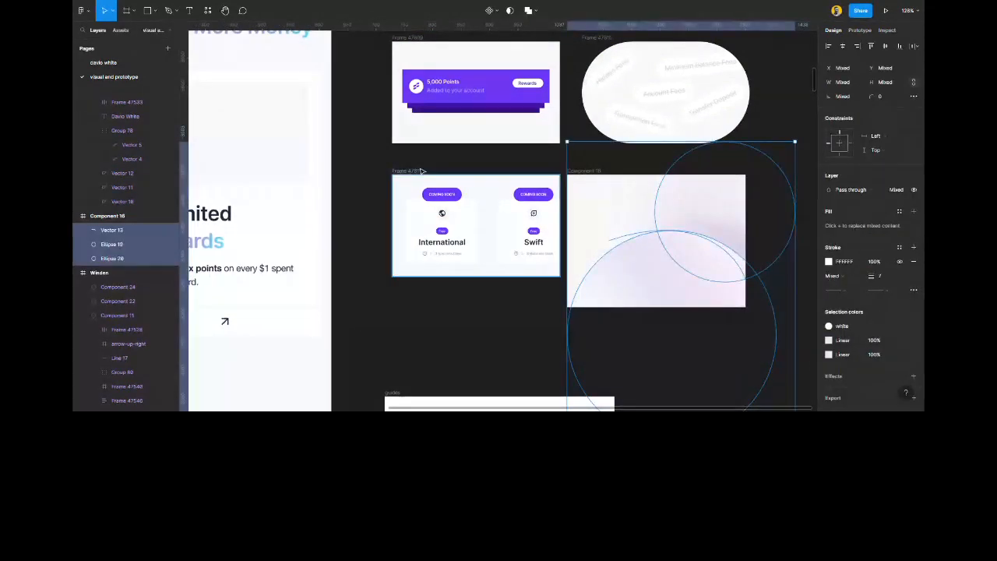
pyautogui.click(420, 169)
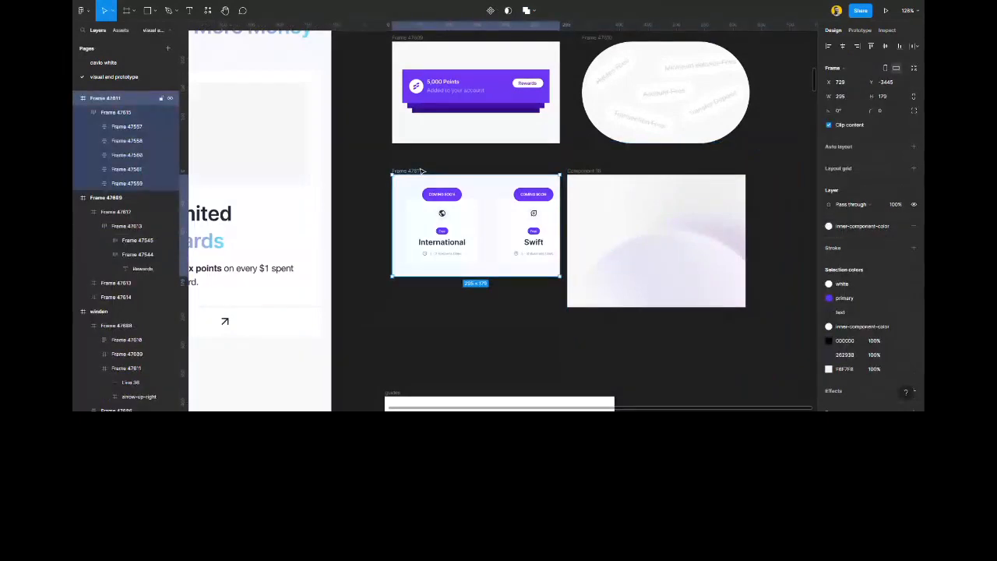
pyautogui.hotkey('ctrl', 'v')
pyautogui.hotkey('ctrl', 'z')
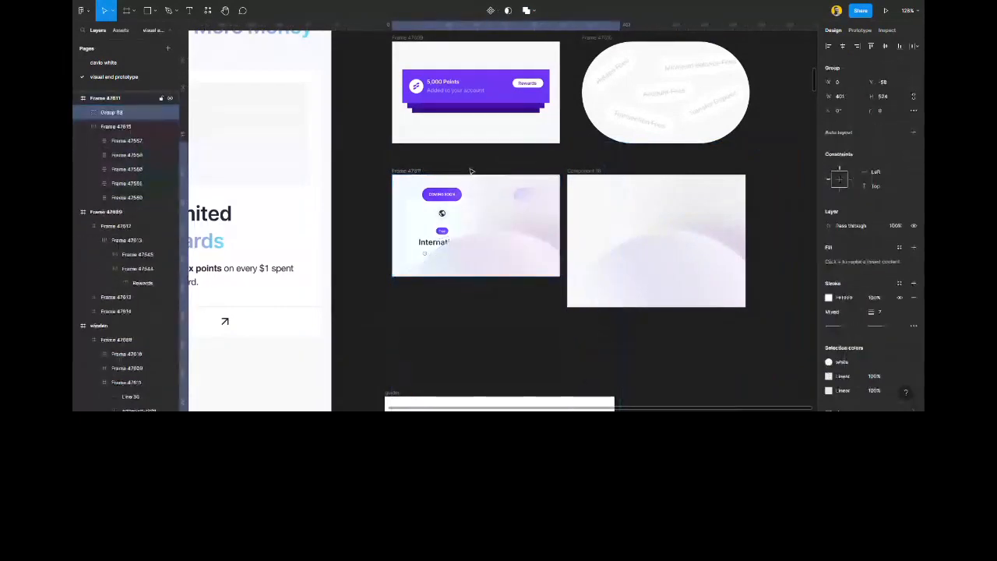
pyautogui.hotkey('ctrl', 'z')
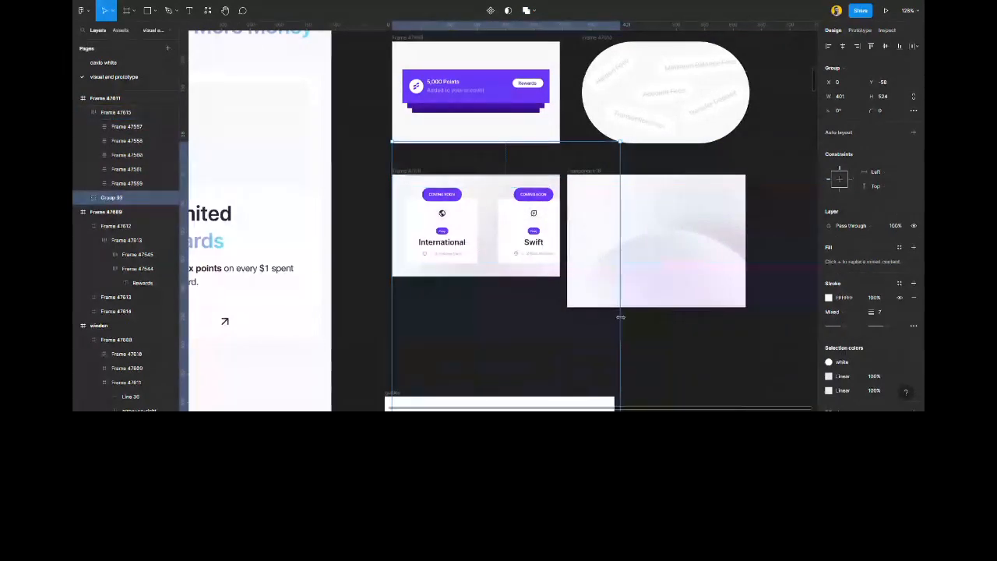
# Scale the background shapes group to 347 wide and shift it up slightly behind the transfer cards.
pyautogui.press('k')
pyautogui.moveTo(620, 317); pyautogui.dragTo(589, 317)
pyautogui.moveTo(490, 272); pyautogui.dragTo(488, 242)
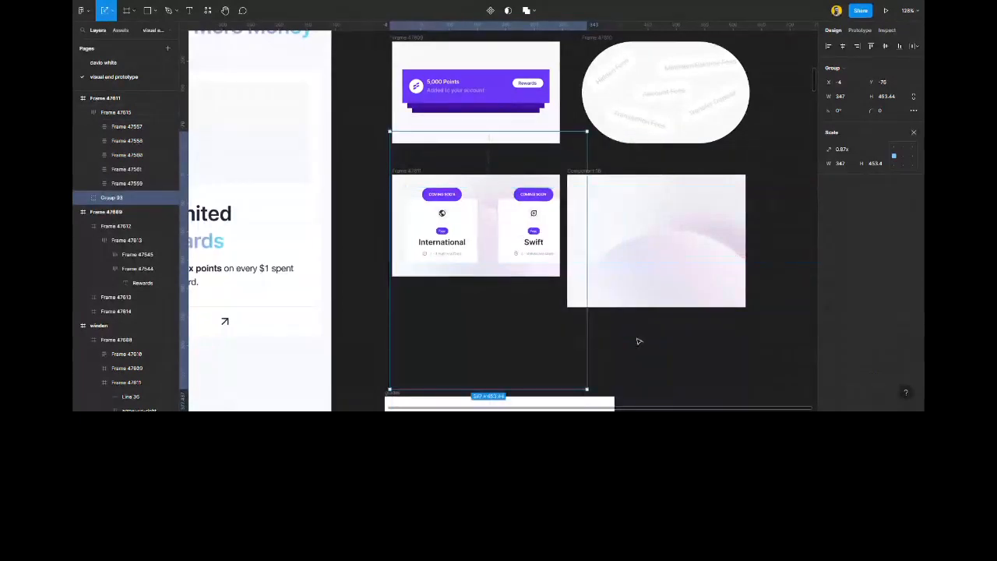
# Delete the leftover detached illustration frame beside the finished transfer cards frame.
pyautogui.click(638, 340)
pyautogui.click(597, 172)
pyautogui.press('Delete')
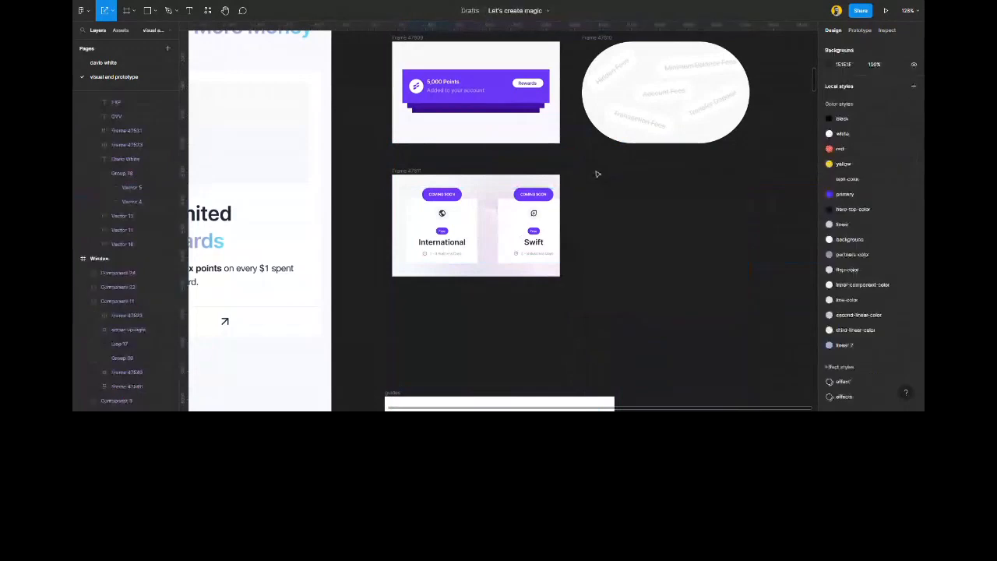
# Rename the points banner frame image 1, the fees frame image 2 and the transfer cards frame image3.
pyautogui.scroll(2, 592, 221)
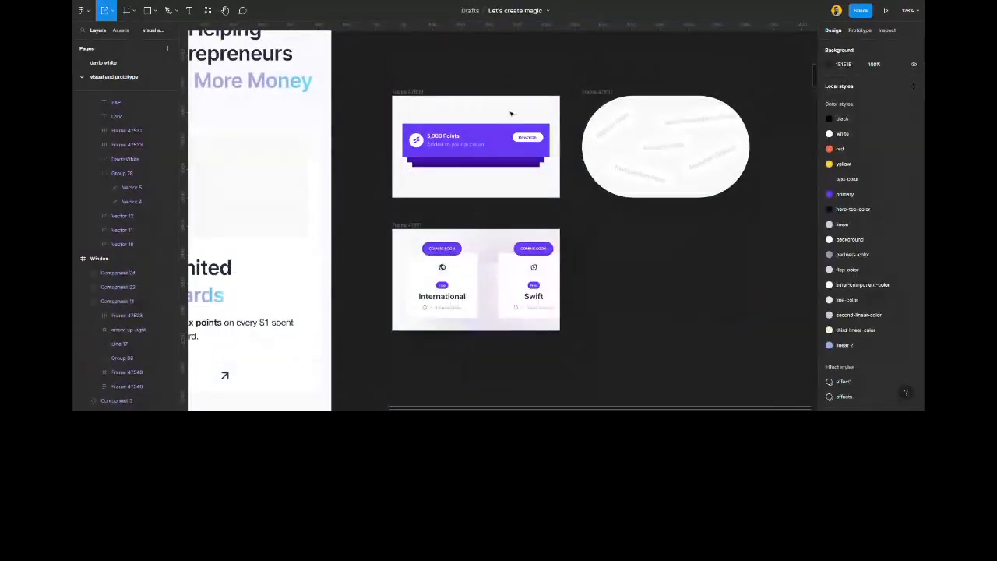
pyautogui.click(401, 91)
pyautogui.write('image 1')
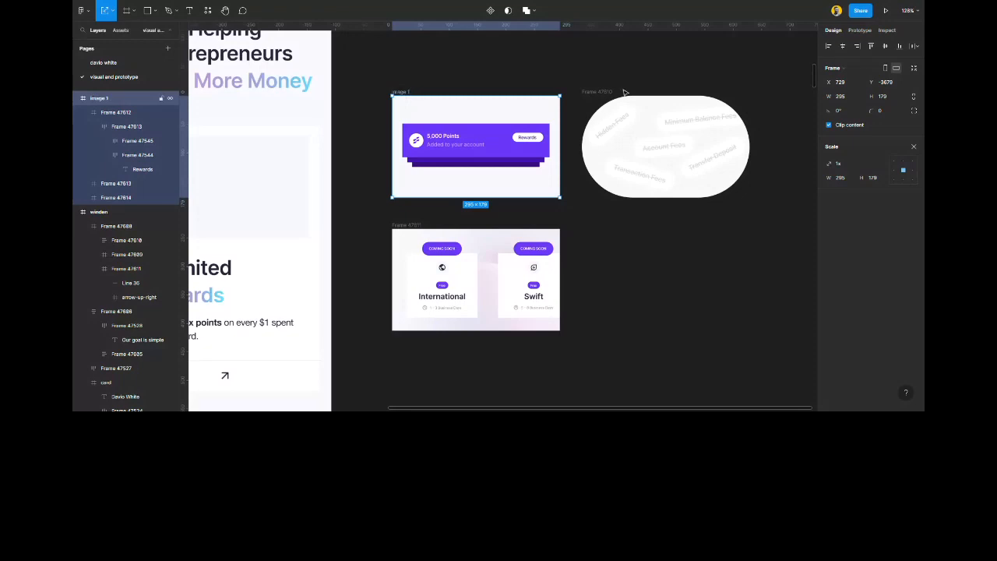
pyautogui.press('Tab')
pyautogui.write('Image 2')
pyautogui.press('Return')
pyautogui.click(397, 225)
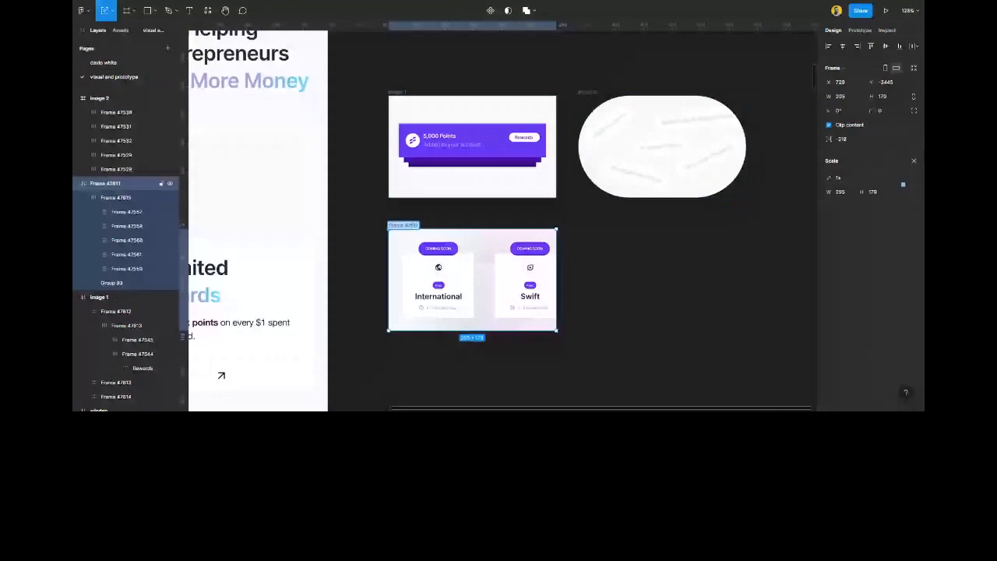
pyautogui.write('Image3')
pyautogui.press('Return')
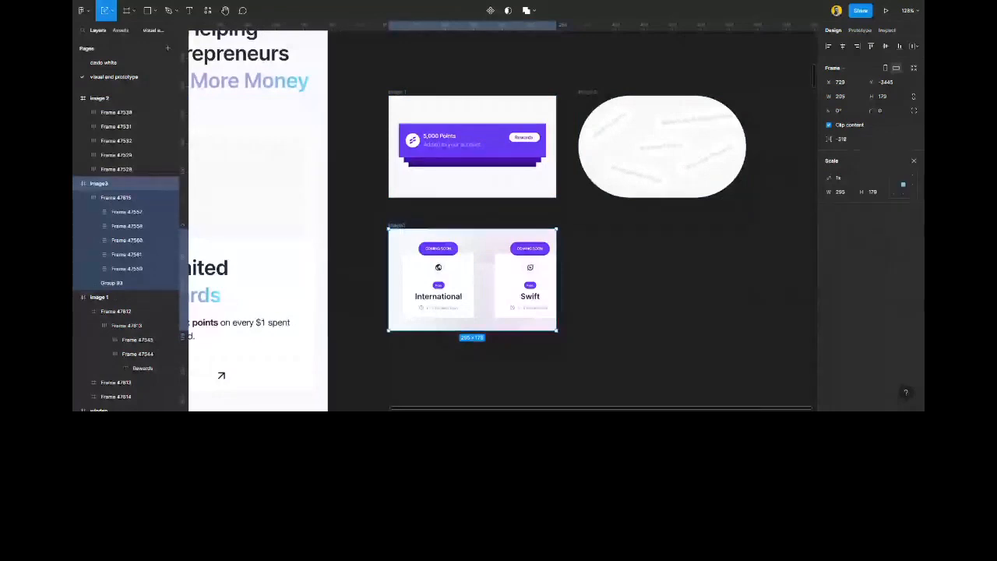
pyautogui.click(621, 259)
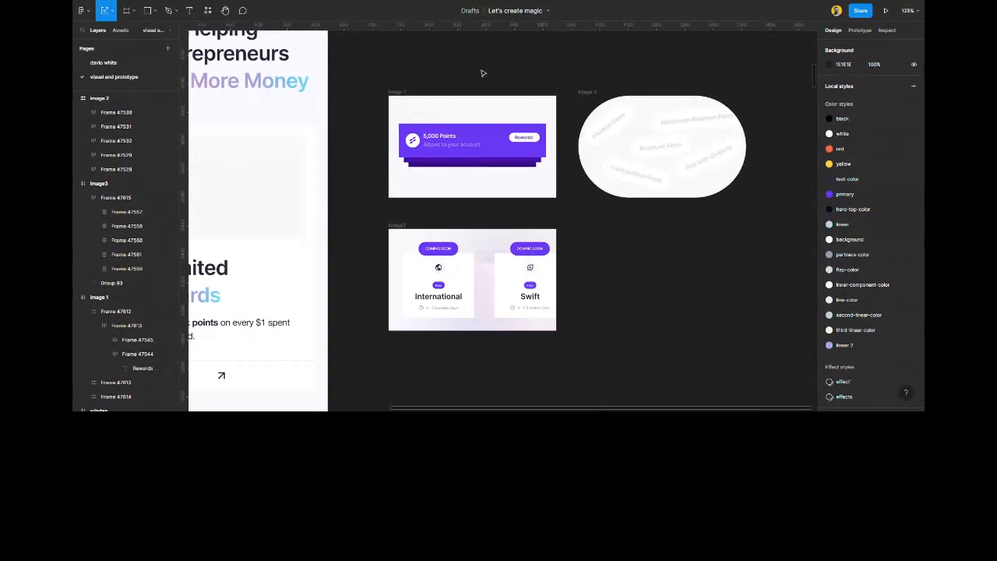
pyautogui.scroll(-5, 482, 73)
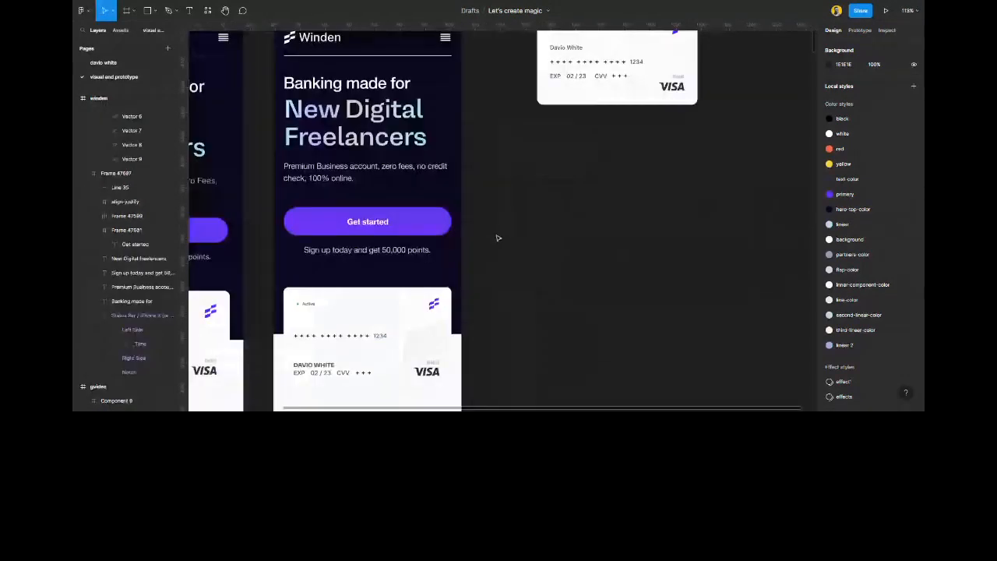
pyautogui.scroll(-3, 497, 239)
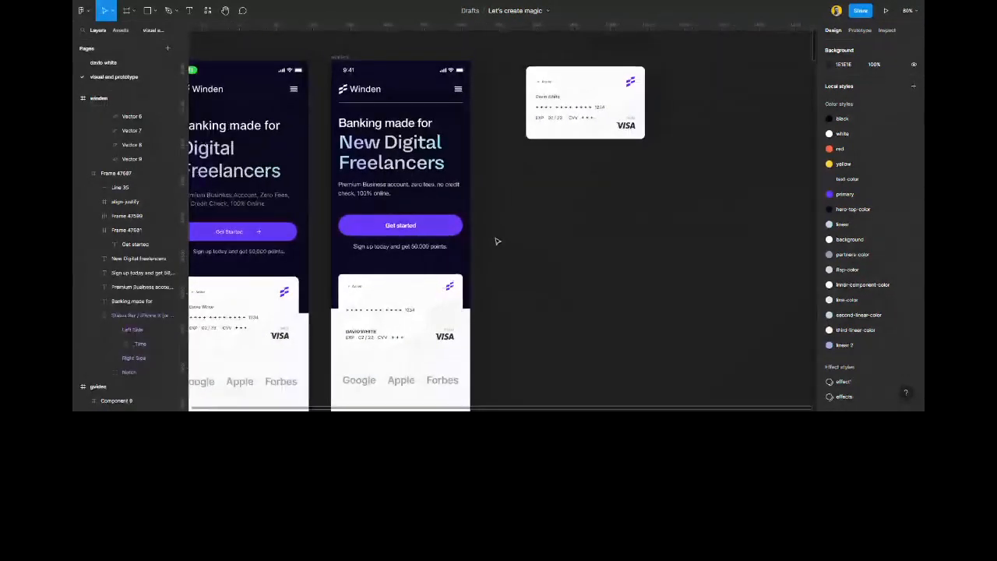
pyautogui.scroll(2, 496, 241)
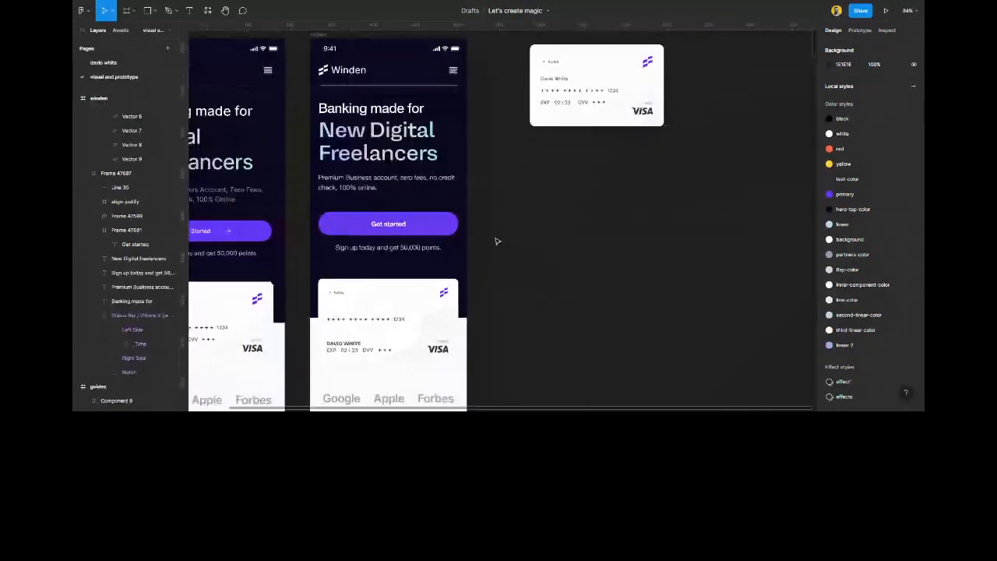
pyautogui.click(356, 129)
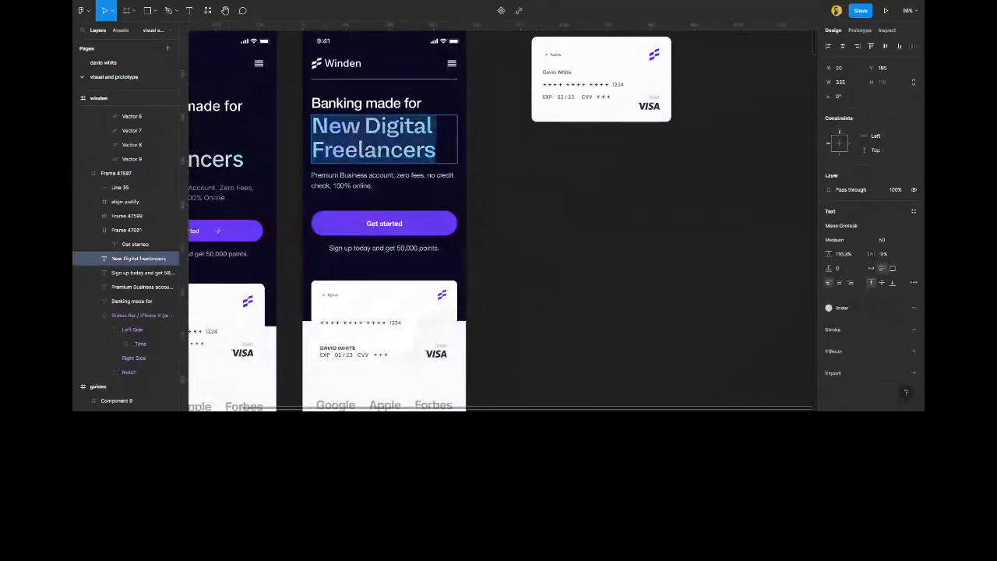
pyautogui.click(312, 127)
pyautogui.write('All')
pyautogui.press('BackSpace')
pyautogui.press('BackSpace')
pyautogui.press('BackSpace')
# Extend the hero's first heading line to read "Banking made for all".
pyautogui.doubleClick(427, 102)
pyautogui.write('all')
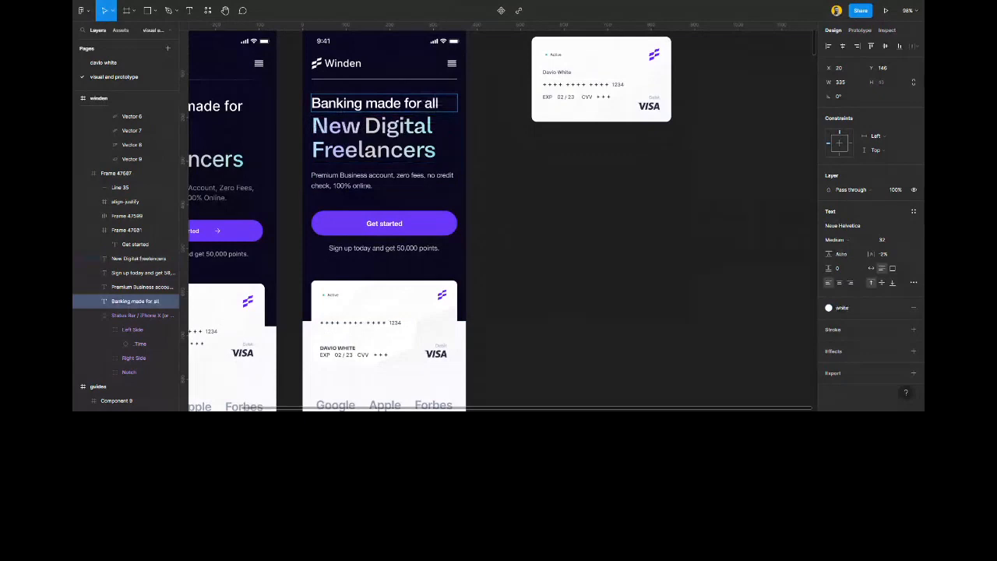
pyautogui.click(493, 226)
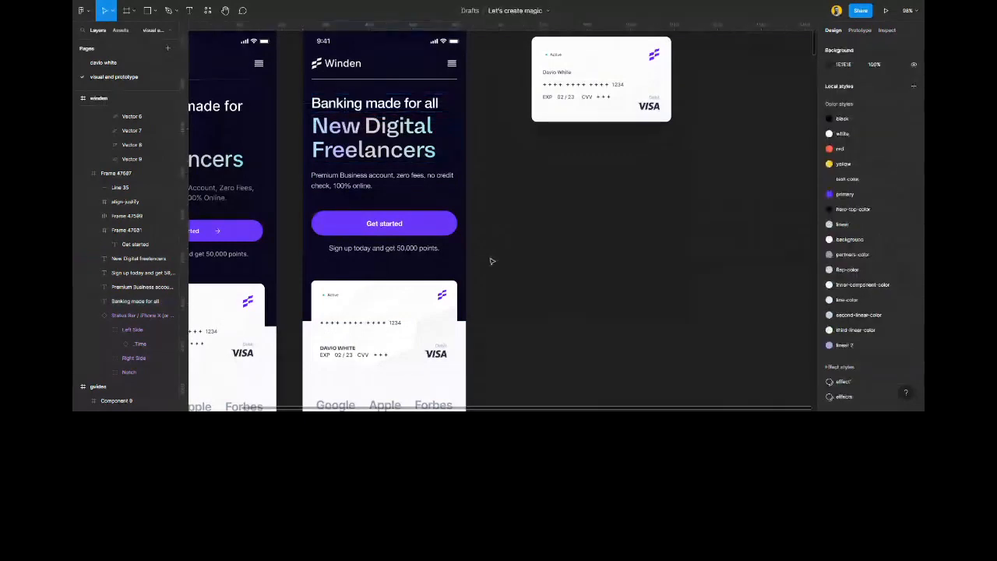
# Move the image 1, image 2 and image3 frames farther away from the mobile page, keeping image3 aligned under image 1.
pyautogui.scroll(-3, 492, 261)
pyautogui.scroll(5, 472, 338)
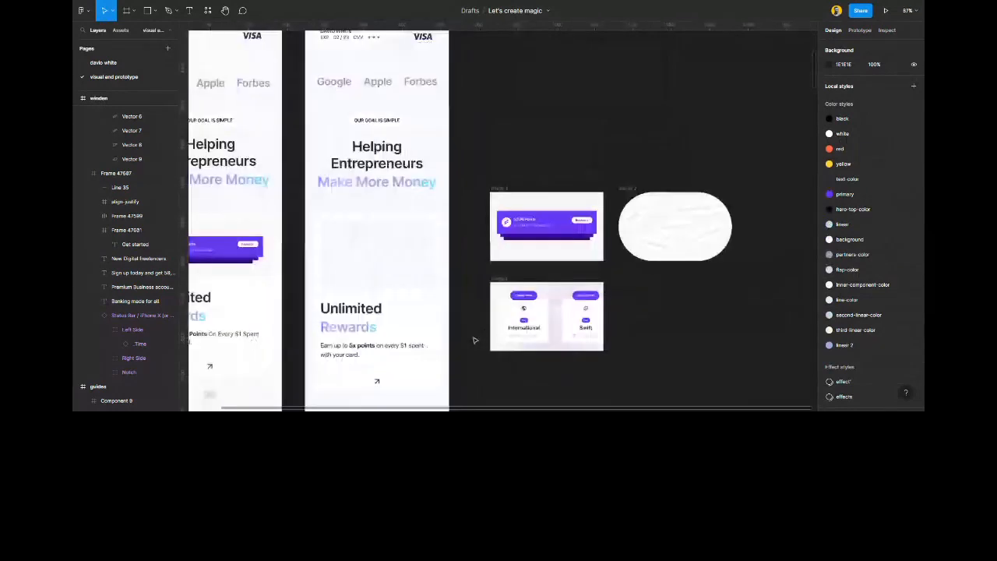
pyautogui.scroll(-5, 473, 338)
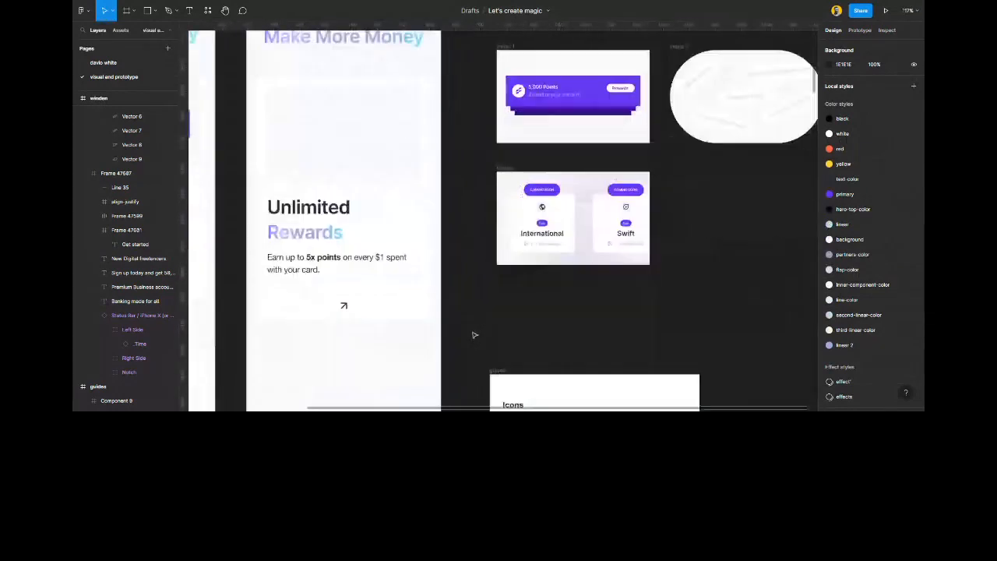
pyautogui.click(606, 146)
pyautogui.moveTo(606, 147); pyautogui.dragTo(739, 146)
pyautogui.moveTo(493, 144); pyautogui.dragTo(623, 145)
pyautogui.moveTo(499, 223); pyautogui.dragTo(634, 221)
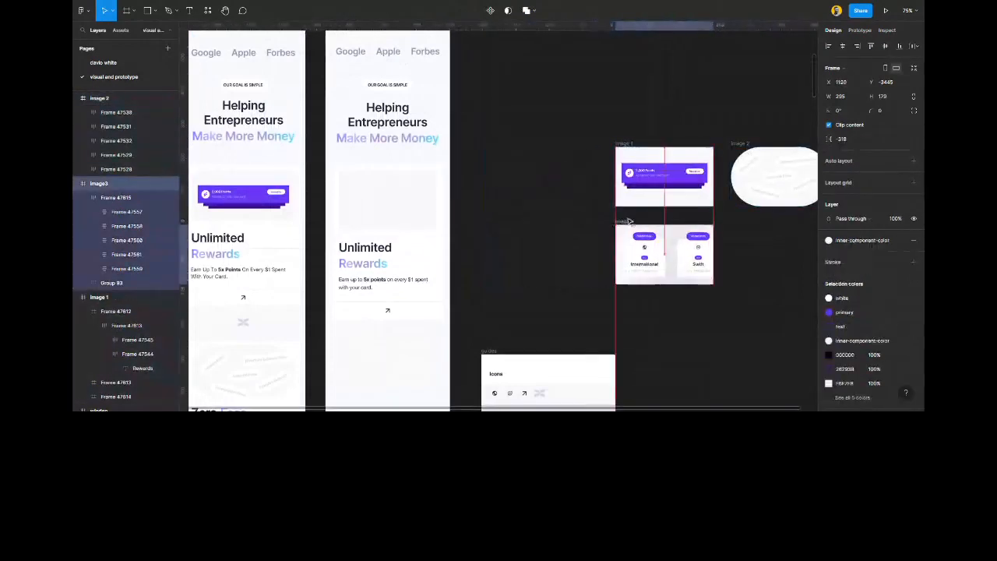
pyautogui.click(543, 294)
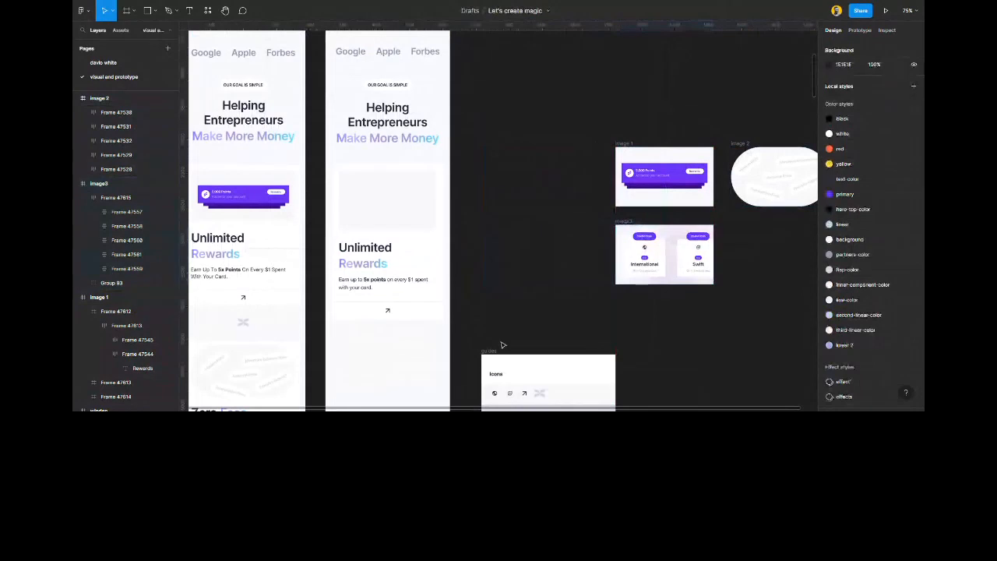
# Duplicate the Unlimited Rewards card out of the mobile page into the empty canvas space beside the illustration frames.
pyautogui.scroll(3, 407, 301)
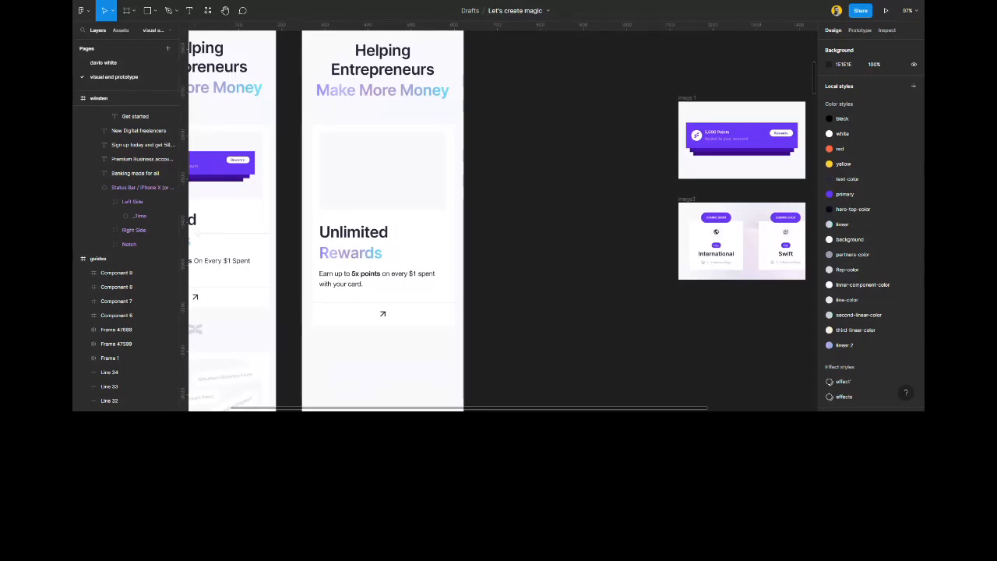
pyautogui.click(687, 100)
pyautogui.click(600, 185)
pyautogui.hscroll(3, 646, 161)
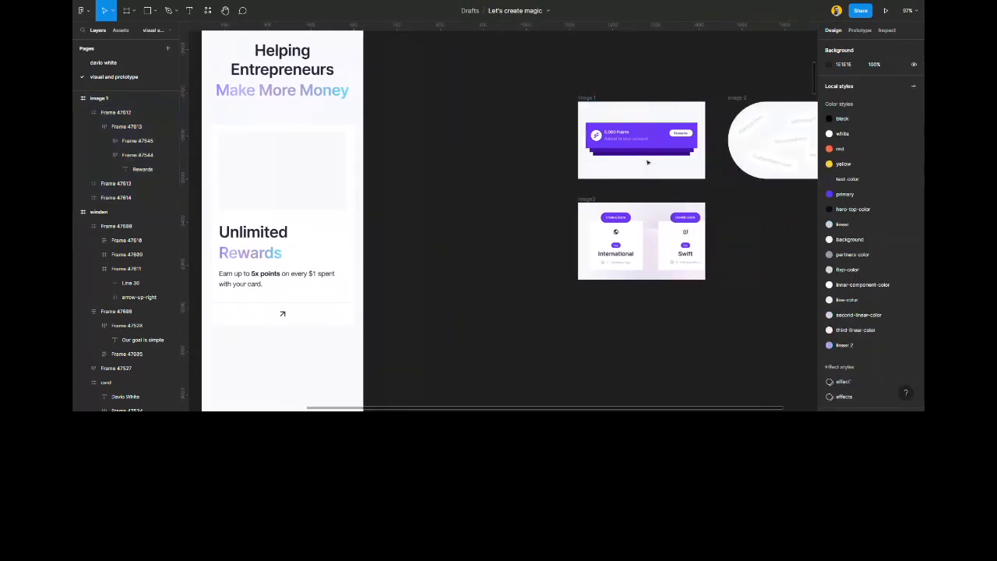
pyautogui.hscroll(-1, 438, 162)
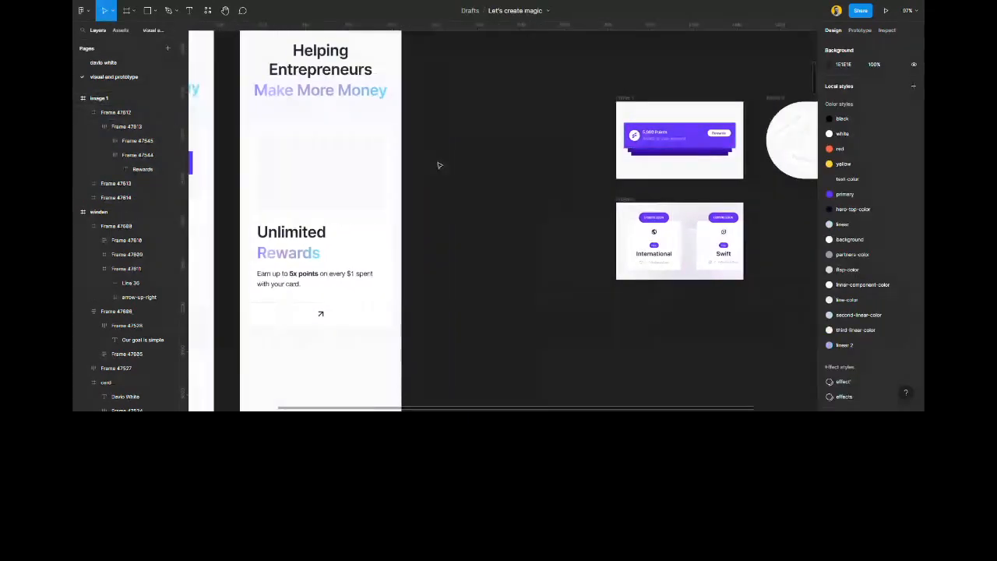
pyautogui.click(325, 151)
pyautogui.moveTo(345, 182); pyautogui.dragTo(501, 160)
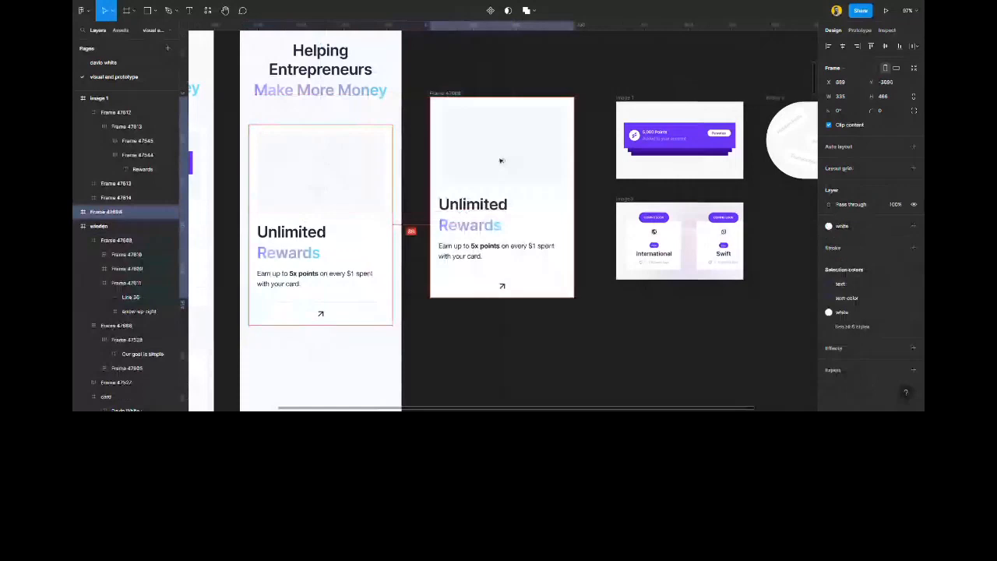
pyautogui.moveTo(501, 160); pyautogui.dragTo(498, 165)
pyautogui.click(612, 193)
# Select the image 1, image 2 and image3 illustration frames together.
pyautogui.hscroll(2, 612, 193)
pyautogui.scroll(2, 537, 160)
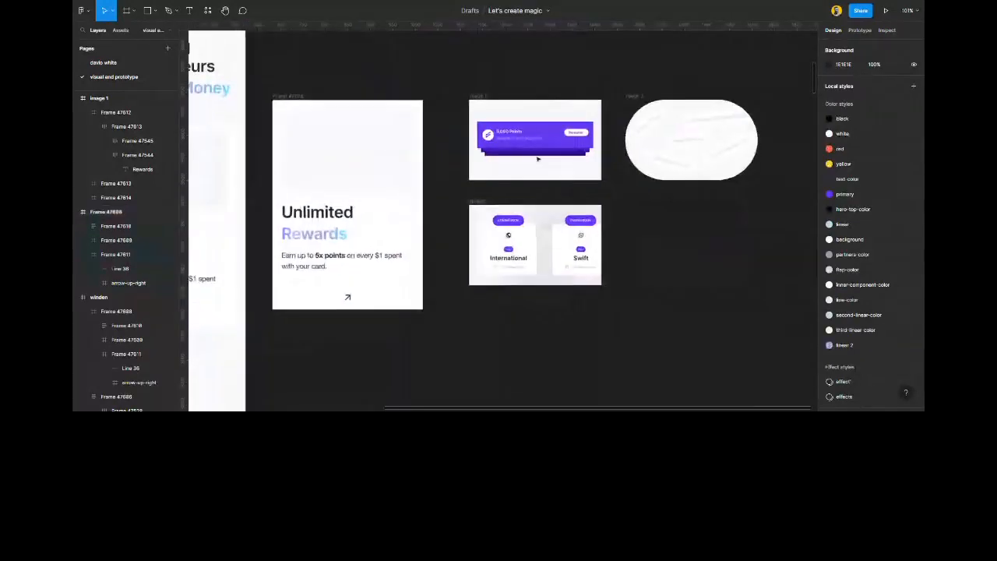
pyautogui.moveTo(441, 72); pyautogui.dragTo(806, 331)
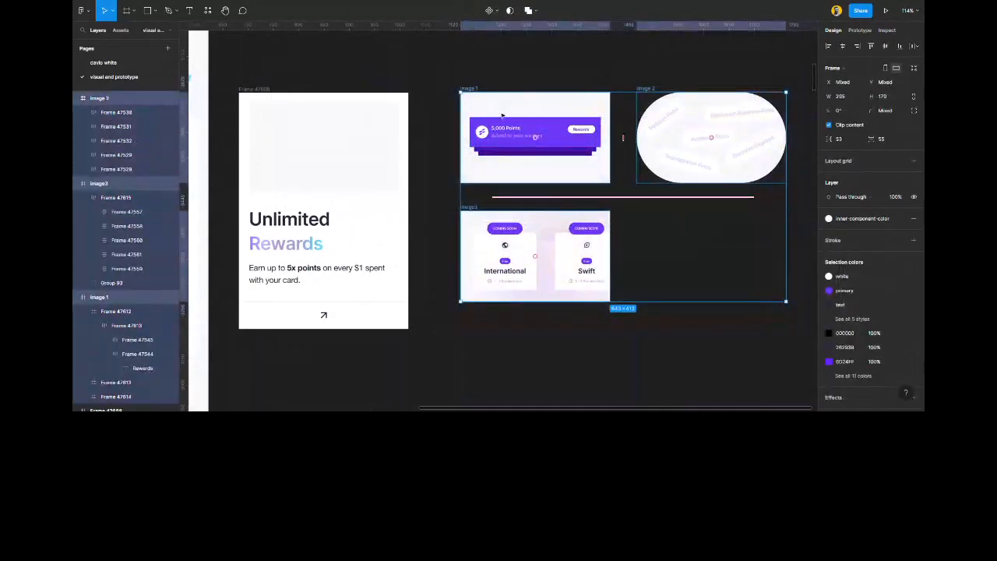
# Move the Image 1, Image 2 and Image3 frames together farther right of the Unlimited Rewards card.
pyautogui.moveTo(504, 116); pyautogui.dragTo(548, 117)
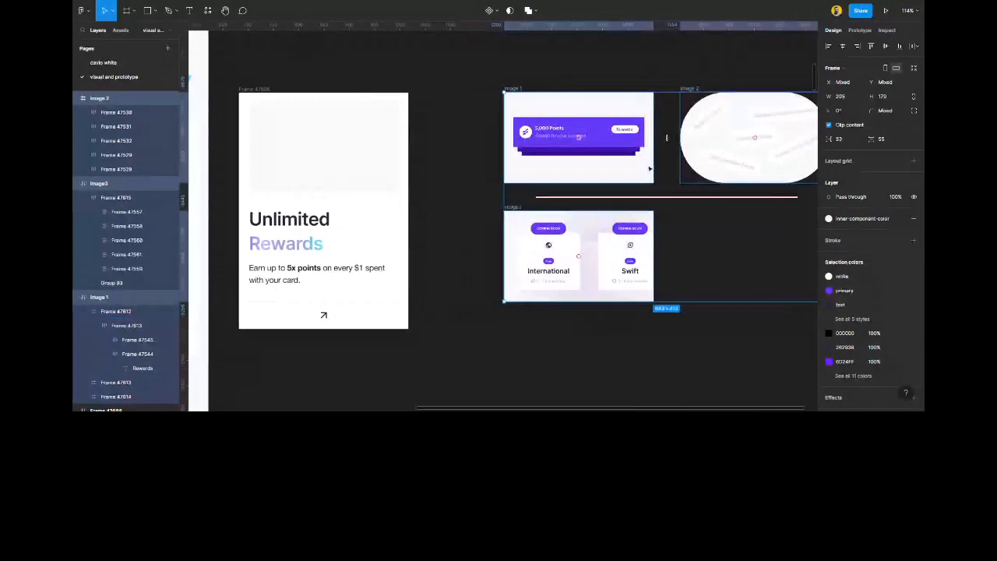
pyautogui.hscroll(2, 649, 168)
pyautogui.hscroll(5, 649, 169)
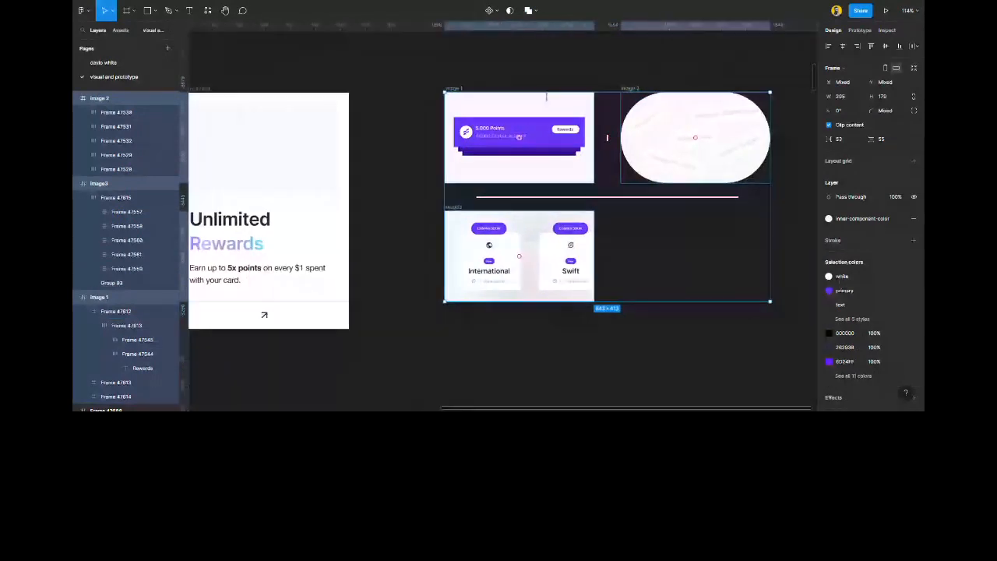
pyautogui.click(418, 154)
pyautogui.hscroll(-15, 418, 154)
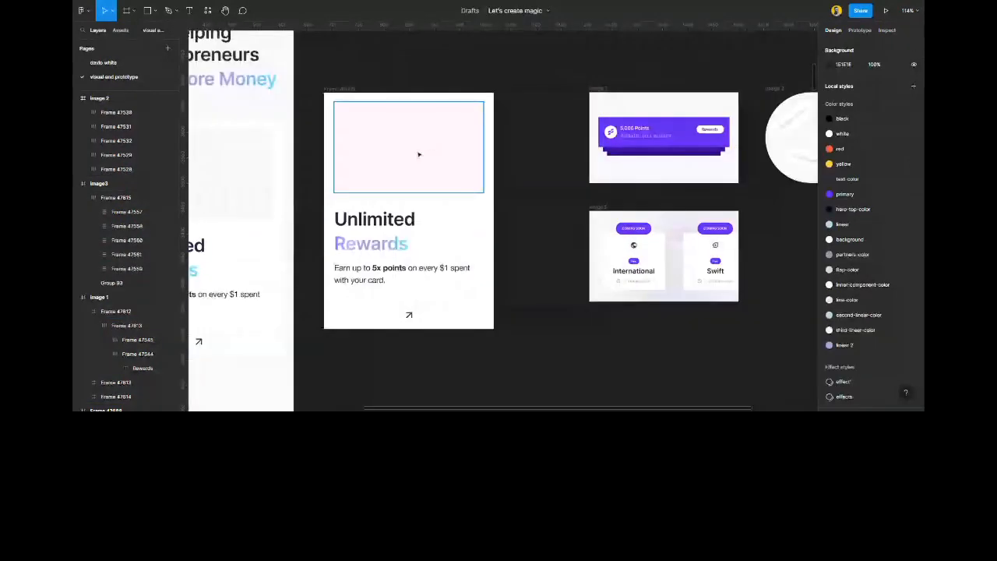
# Examine the empty image placeholder on the Unlimited Rewards card and compare it with the illustrations in the finished mobile page.
pyautogui.click(419, 154)
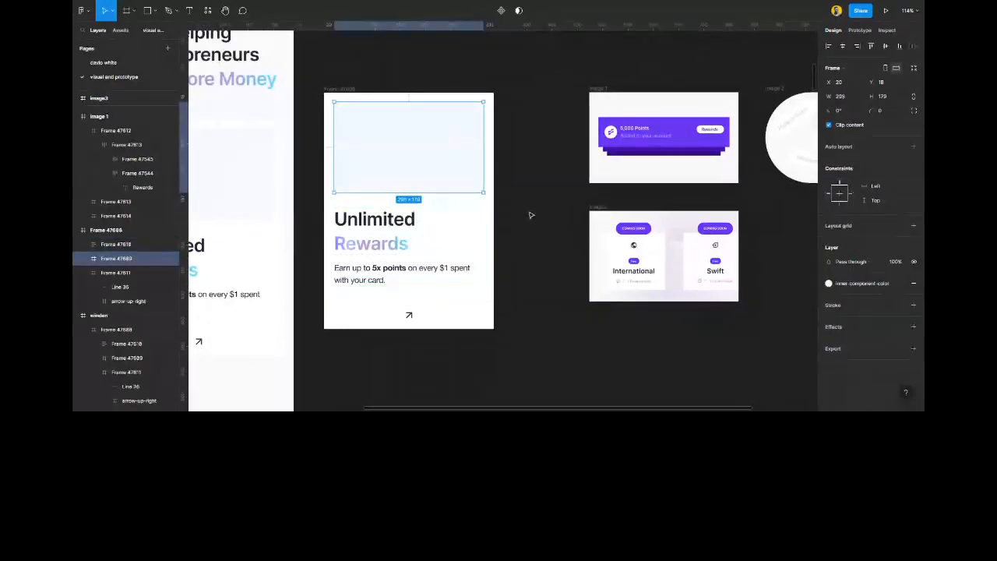
pyautogui.hscroll(2, 530, 216)
pyautogui.hscroll(-5, 529, 216)
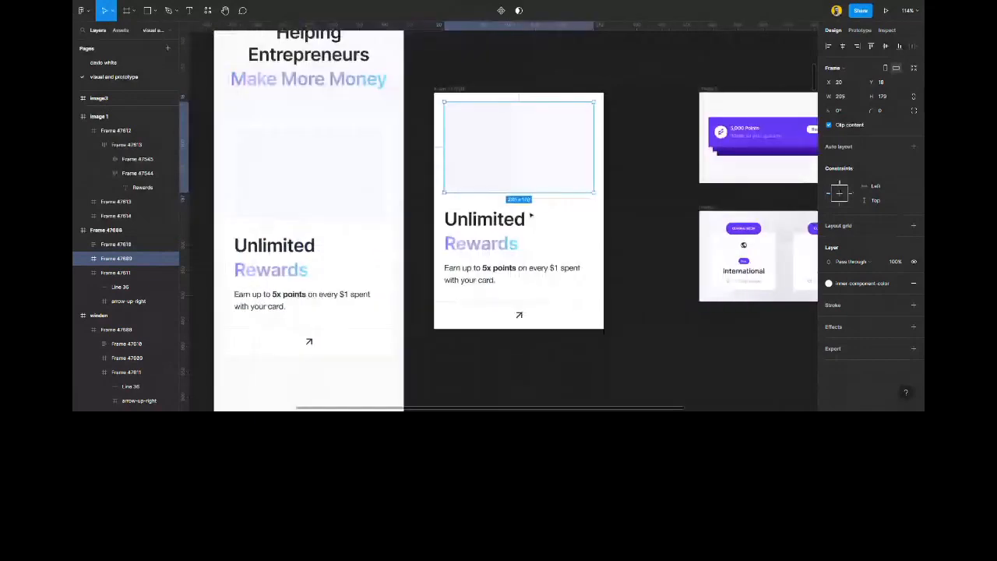
pyautogui.click(672, 171)
pyautogui.hscroll(-8, 470, 150)
pyautogui.hscroll(-5, 470, 149)
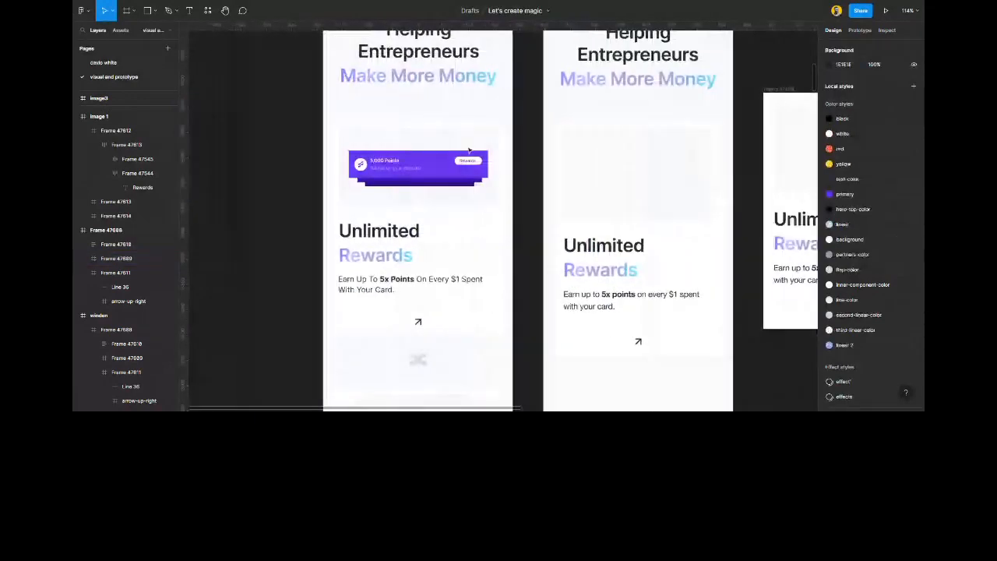
pyautogui.click(462, 167)
pyautogui.click(462, 167)
pyautogui.scroll(-5, 461, 167)
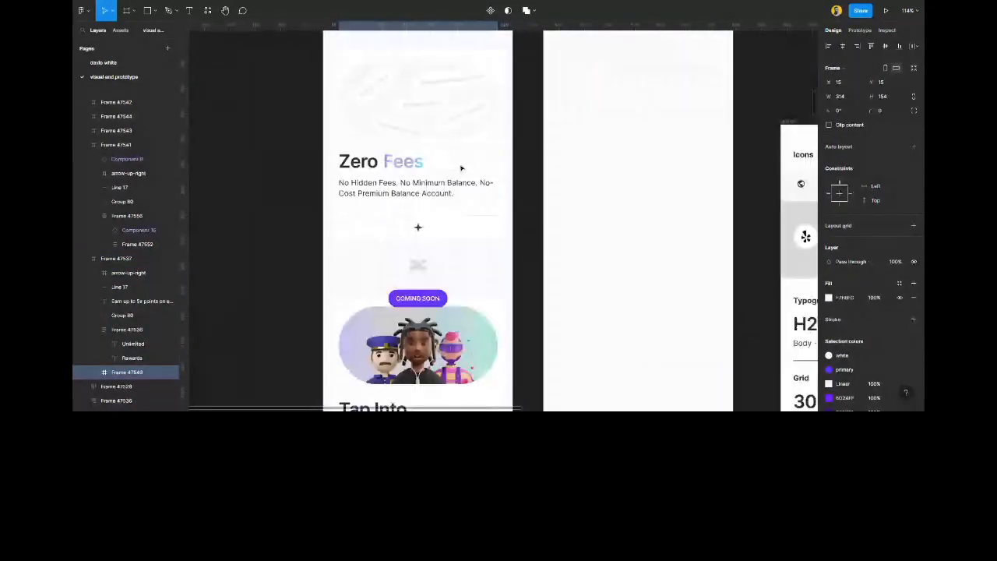
# Try other variants of the Zero Fees illustration component and set its Property 1 to Frame 47541.
pyautogui.click(455, 126)
pyautogui.scroll(1, 451, 126)
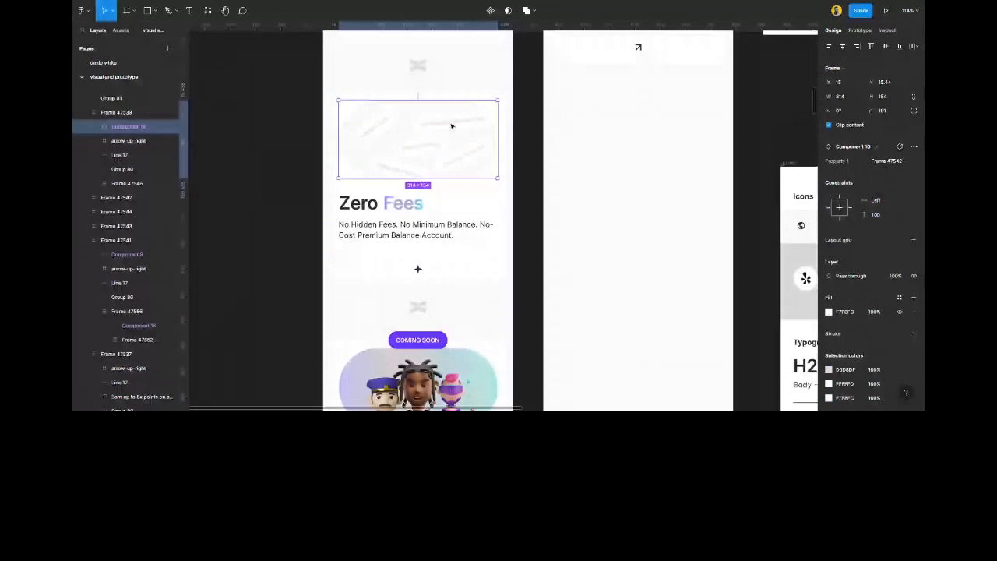
pyautogui.scroll(3, 451, 125)
pyautogui.click(884, 162)
pyautogui.click(883, 171)
pyautogui.click(876, 160)
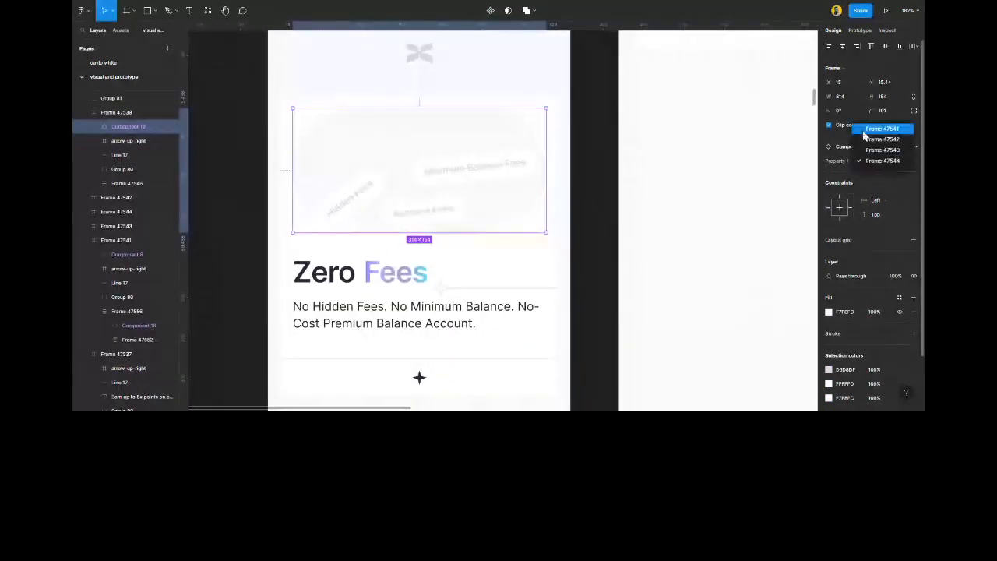
pyautogui.click(864, 130)
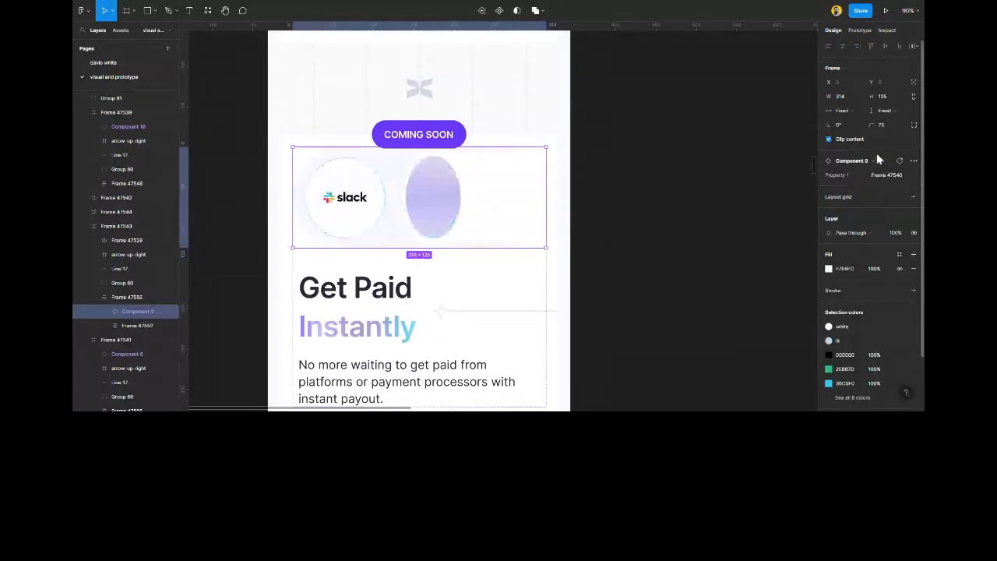
# Review the remaining sections of the finished mobile page and compare them with the separate image frames.
pyautogui.click(648, 202)
pyautogui.scroll(-5, 417, 234)
pyautogui.scroll(-5, 418, 235)
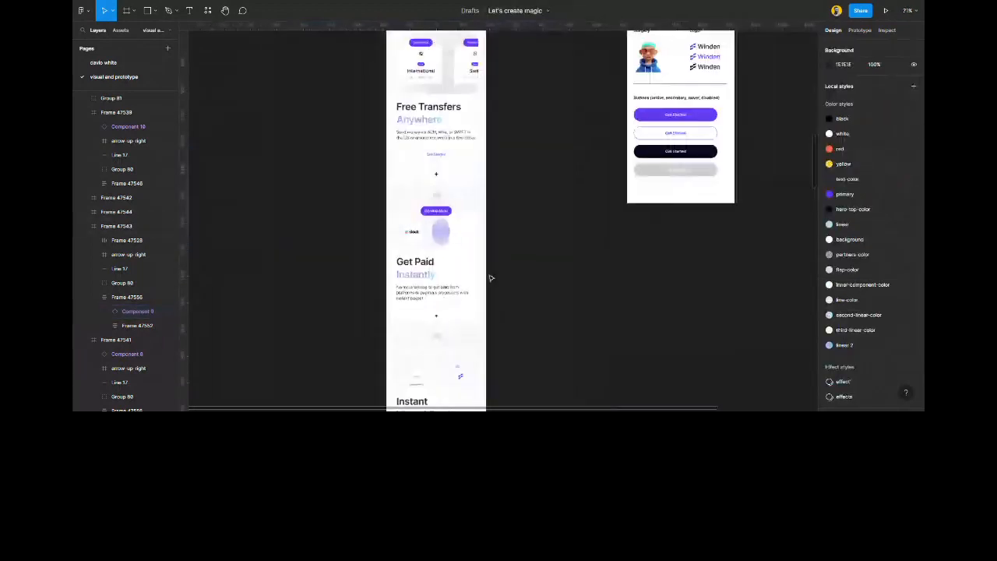
pyautogui.scroll(10, 545, 249)
pyautogui.hscroll(2, 685, 222)
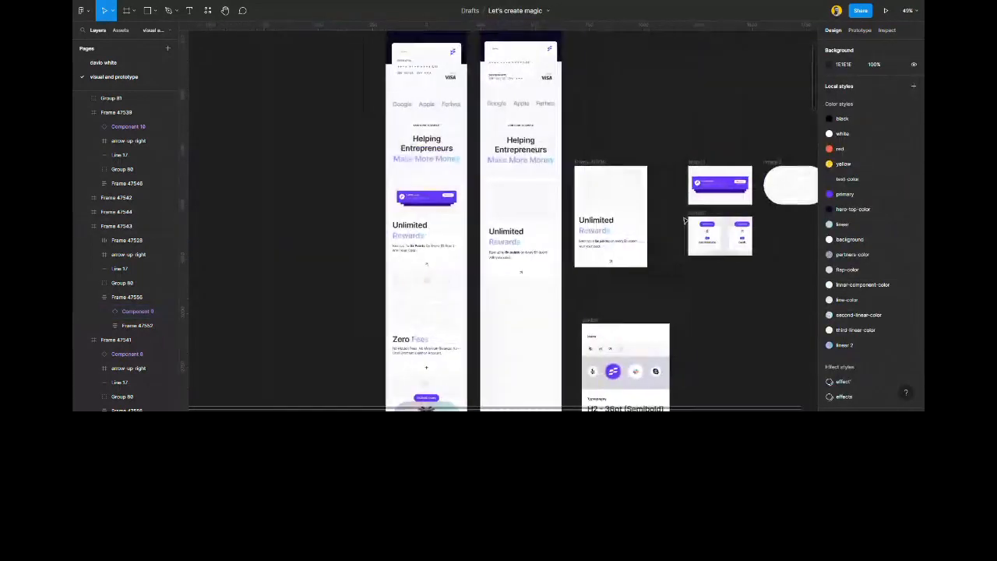
pyautogui.hscroll(4, 679, 218)
pyautogui.scroll(10, 666, 203)
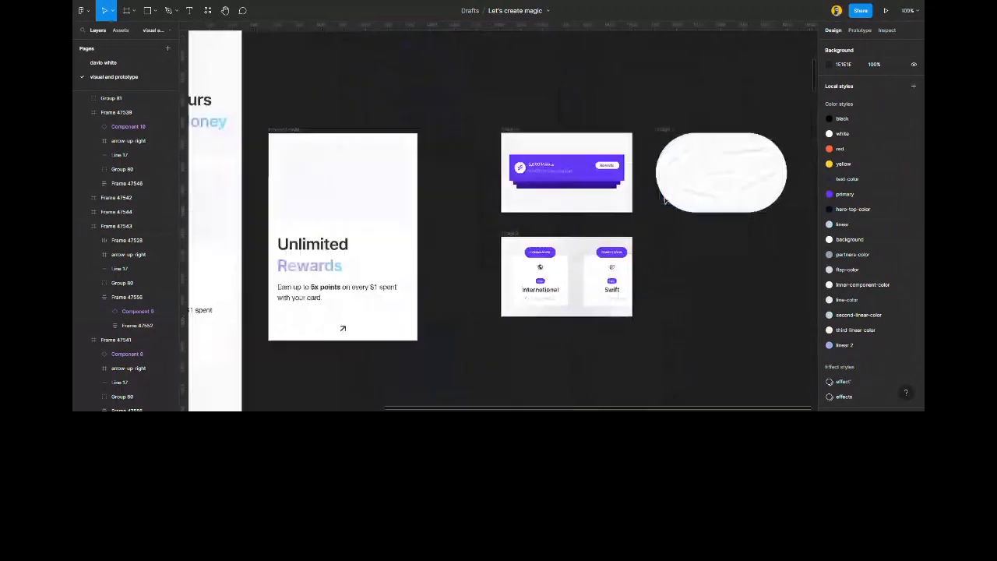
pyautogui.hscroll(2, 643, 187)
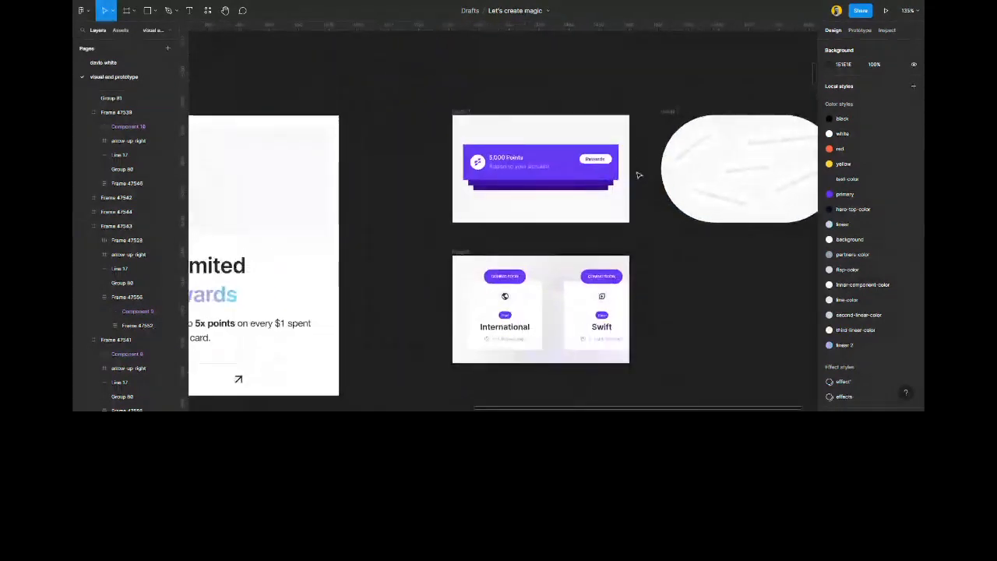
pyautogui.scroll(1, 524, 131)
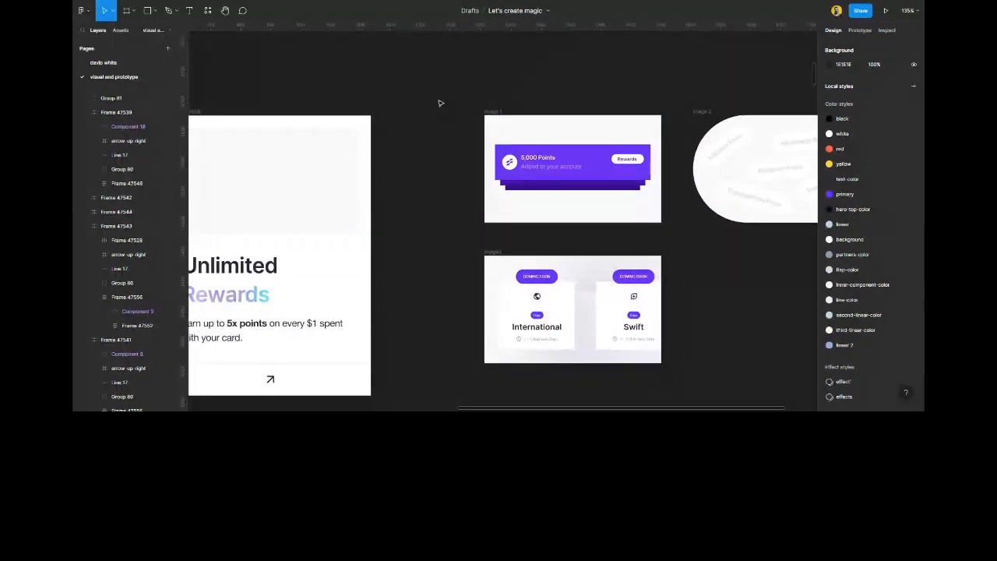
# Examine the three image frames as a group and inspect the International and Swift cards inside Image3 up close.
pyautogui.hscroll(3, 442, 105)
pyautogui.scroll(-2, 450, 121)
pyautogui.moveTo(367, 55); pyautogui.dragTo(802, 335)
pyautogui.hscroll(-5, 496, 192)
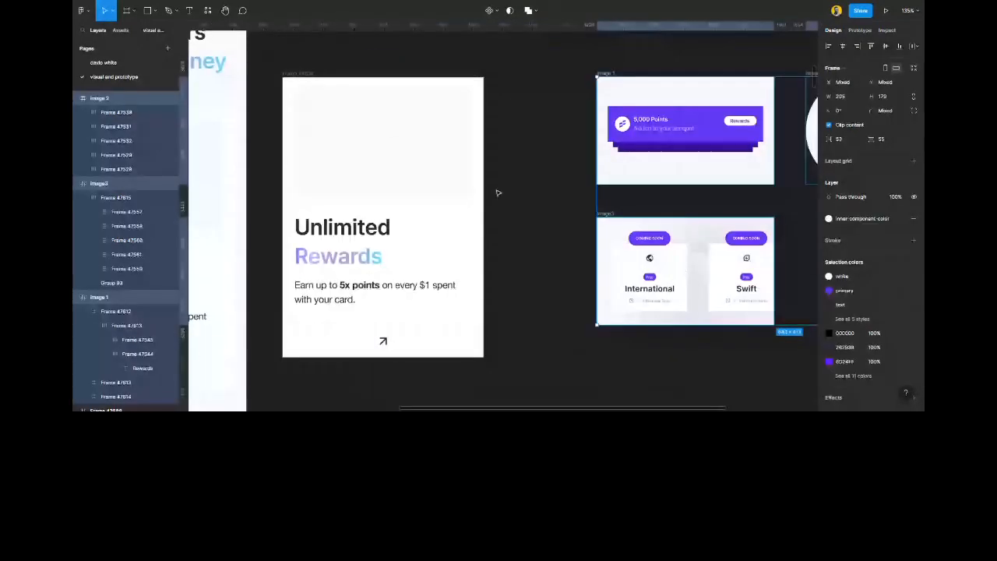
pyautogui.click(542, 183)
pyautogui.hscroll(5, 608, 205)
pyautogui.click(415, 214)
pyautogui.scroll(5, 499, 323)
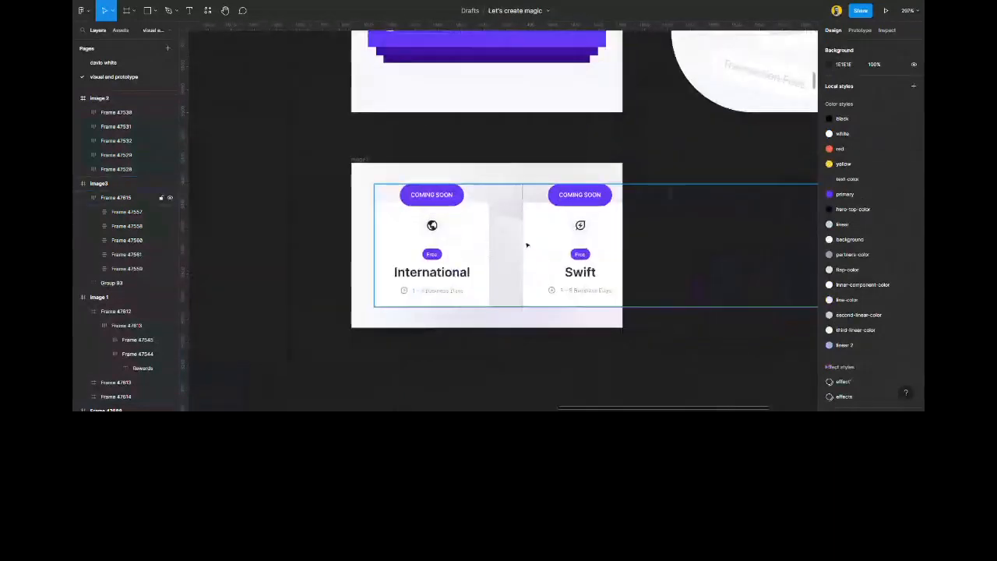
pyautogui.scroll(-1, 527, 307)
pyautogui.hscroll(1, 472, 214)
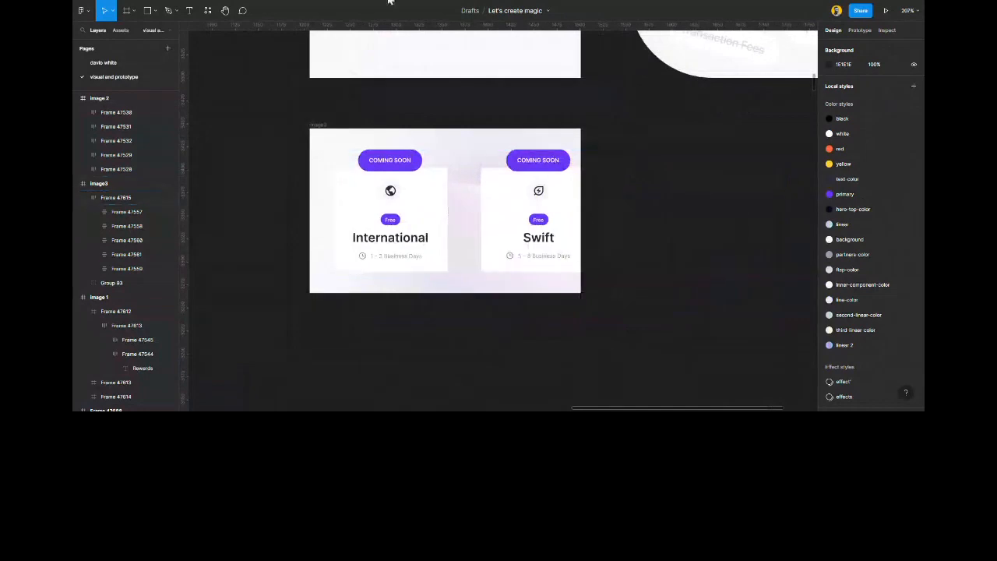
# Narrow the auto layout row of cards inside Image3 to a fixed width of 270.
pyautogui.hotkey('ctrl', 'alt', 'Return')
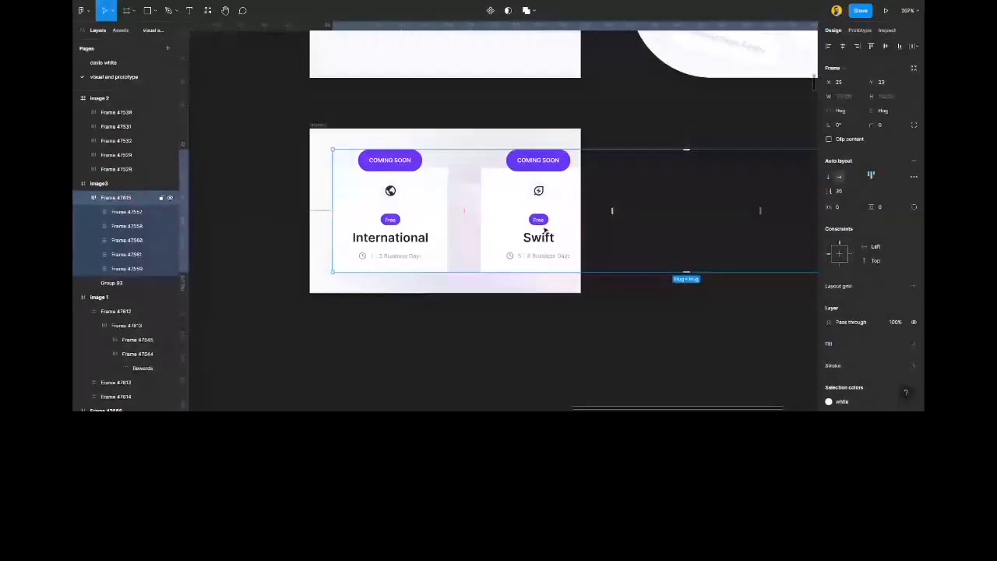
pyautogui.hscroll(2, 545, 230)
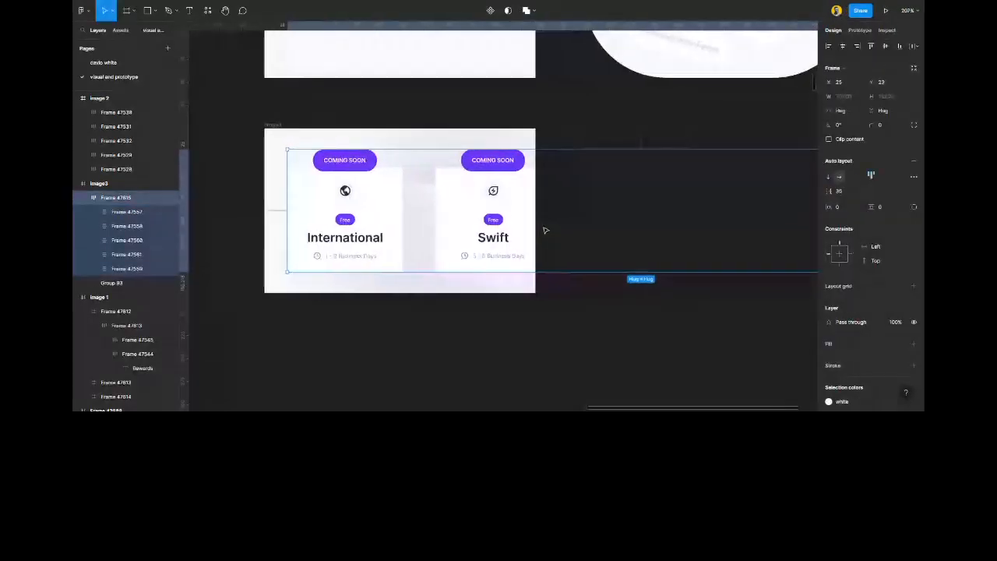
pyautogui.scroll(-5, 545, 231)
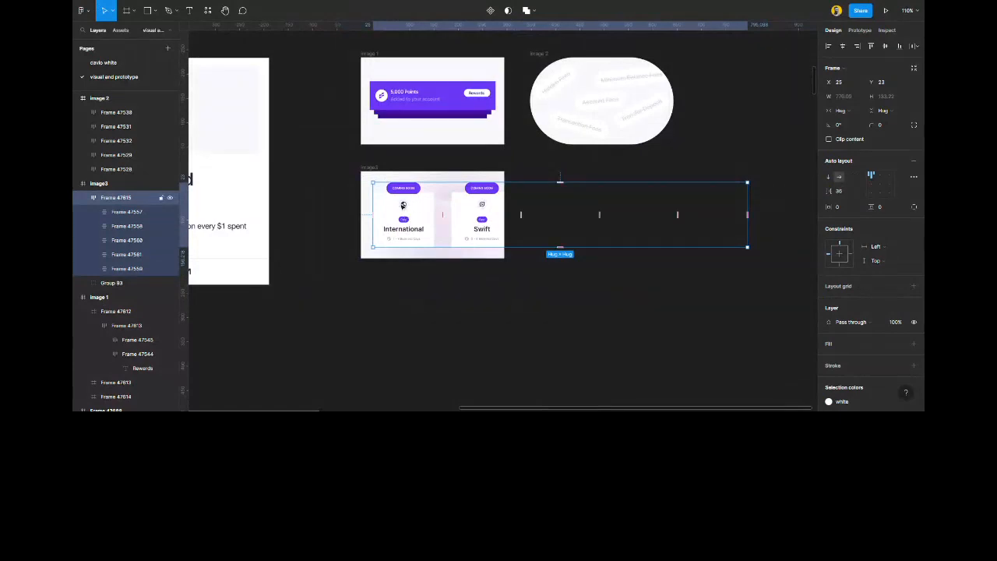
pyautogui.scroll(3, 403, 205)
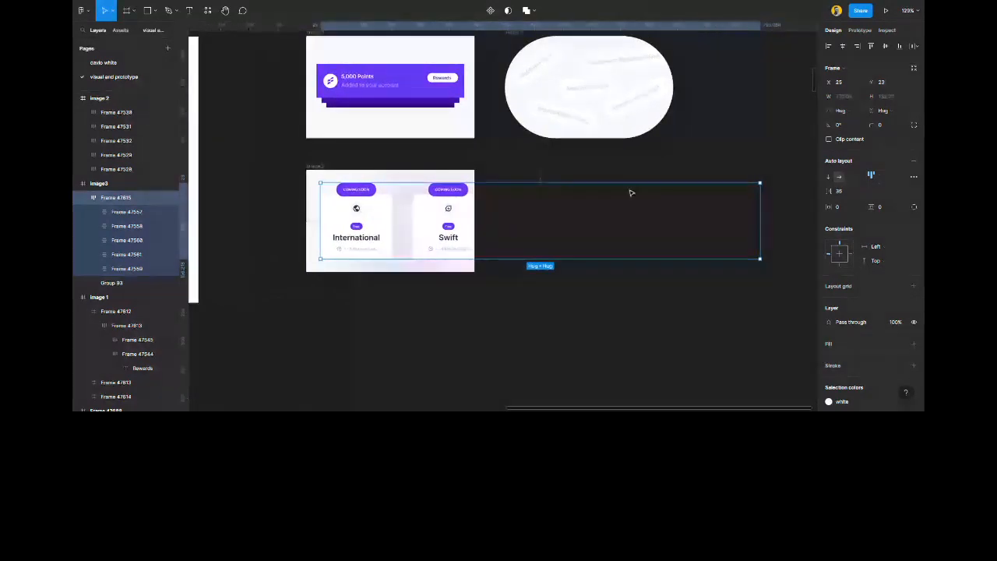
pyautogui.moveTo(759, 188); pyautogui.dragTo(601, 201)
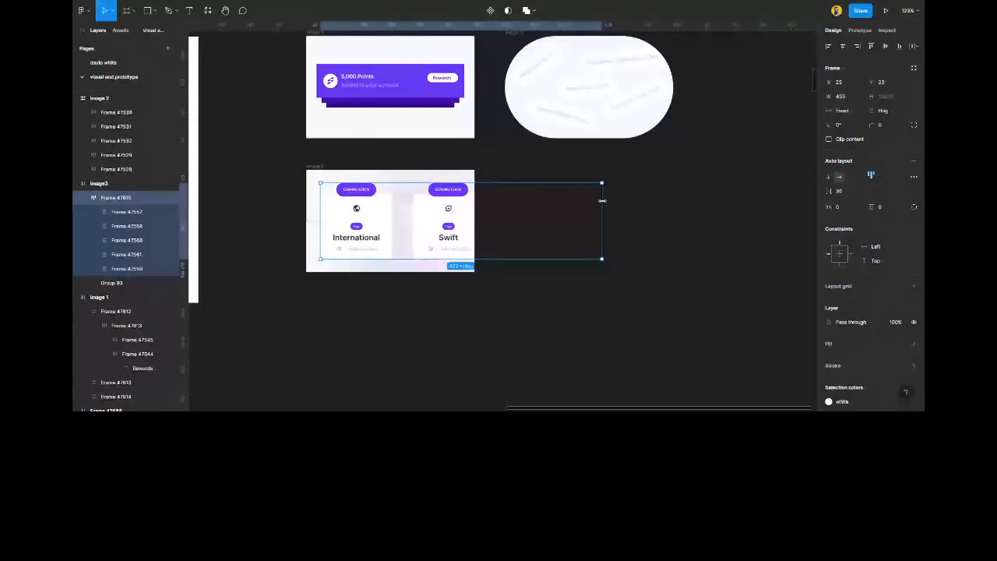
pyautogui.moveTo(602, 201); pyautogui.dragTo(474, 211)
# Move the card row out of Image3 onto the empty canvas beside it and turn on Clip content for the row.
pyautogui.moveTo(358, 219); pyautogui.dragTo(572, 226)
pyautogui.hscroll(2, 597, 242)
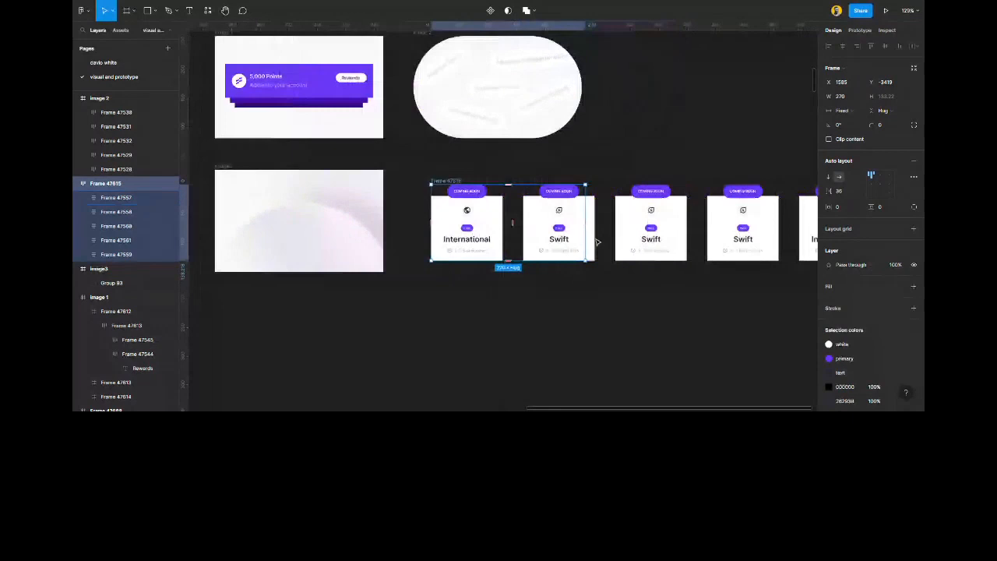
pyautogui.scroll(3, 597, 243)
pyautogui.click(829, 139)
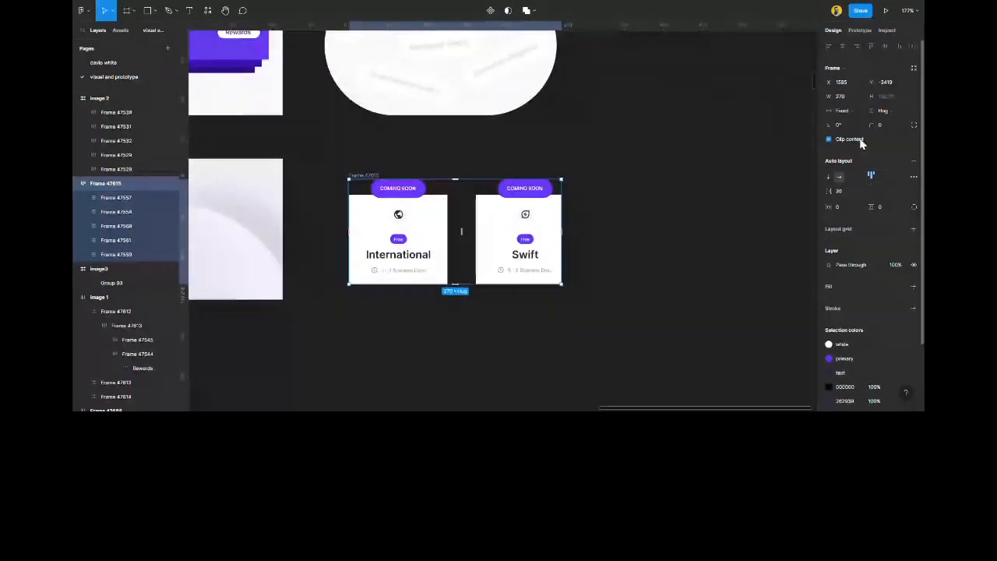
pyautogui.click(830, 139)
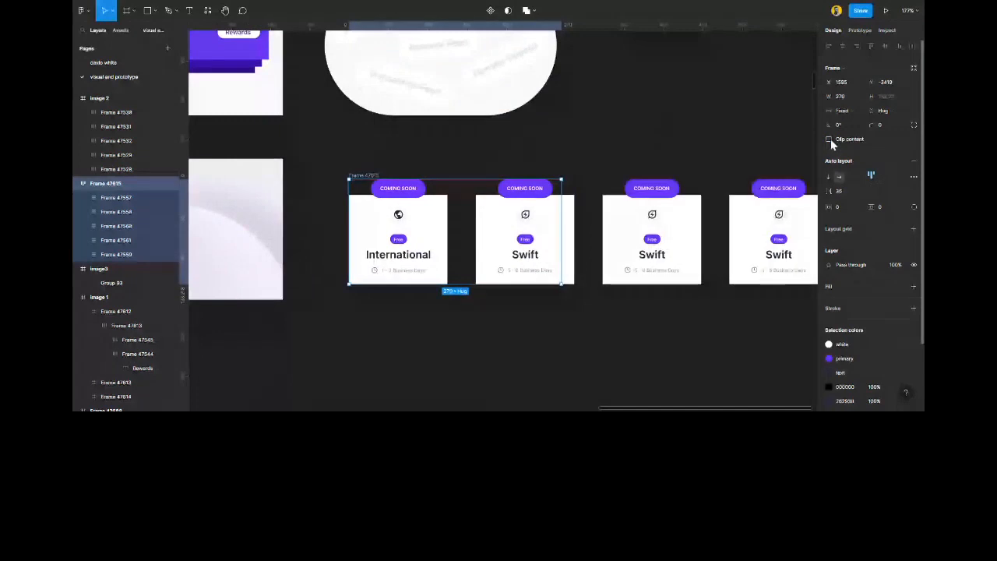
pyautogui.click(829, 139)
pyautogui.click(617, 352)
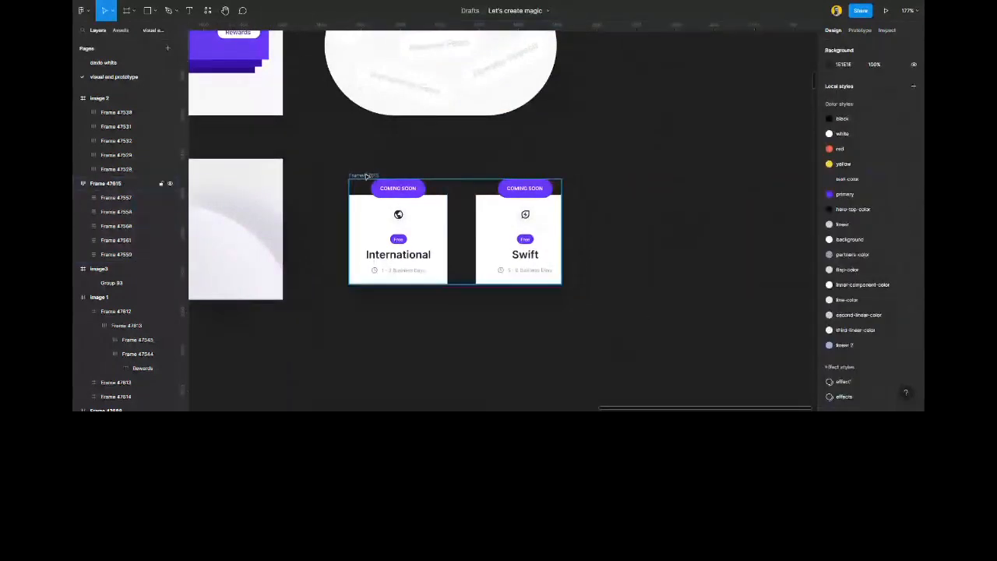
# Duplicate the clipped card row directly below the original and delete the copy.
pyautogui.click(366, 176)
pyautogui.scroll(-1, 366, 176)
pyautogui.press('alt')
pyautogui.keyDown('alt'); pyautogui.moveTo(401, 167); pyautogui.dragTo(415, 299); pyautogui.keyUp('alt')
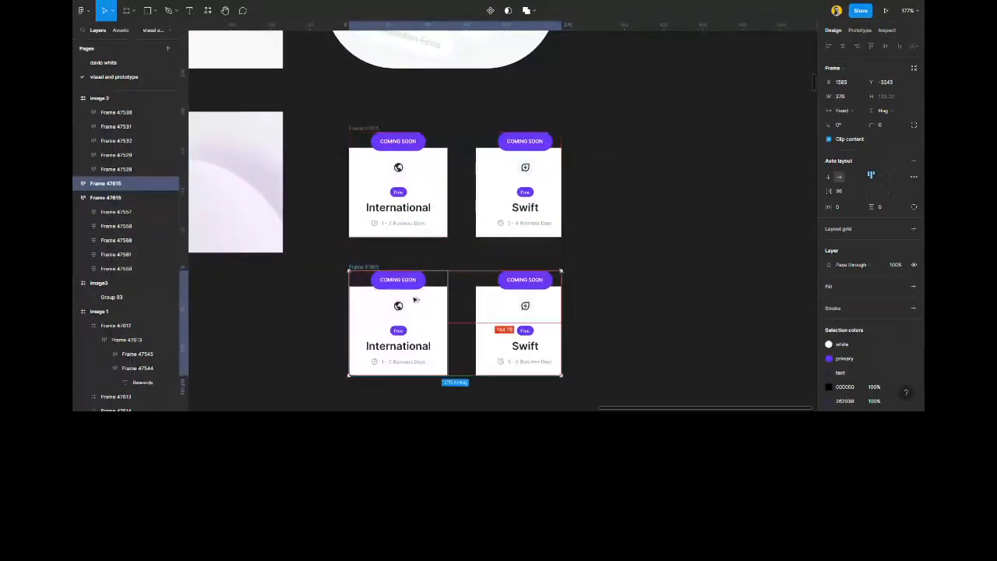
pyautogui.scroll(-1, 401, 285)
pyautogui.keyDown('ctrl'); pyautogui.scroll(1, 389, 269); pyautogui.keyUp('ctrl')
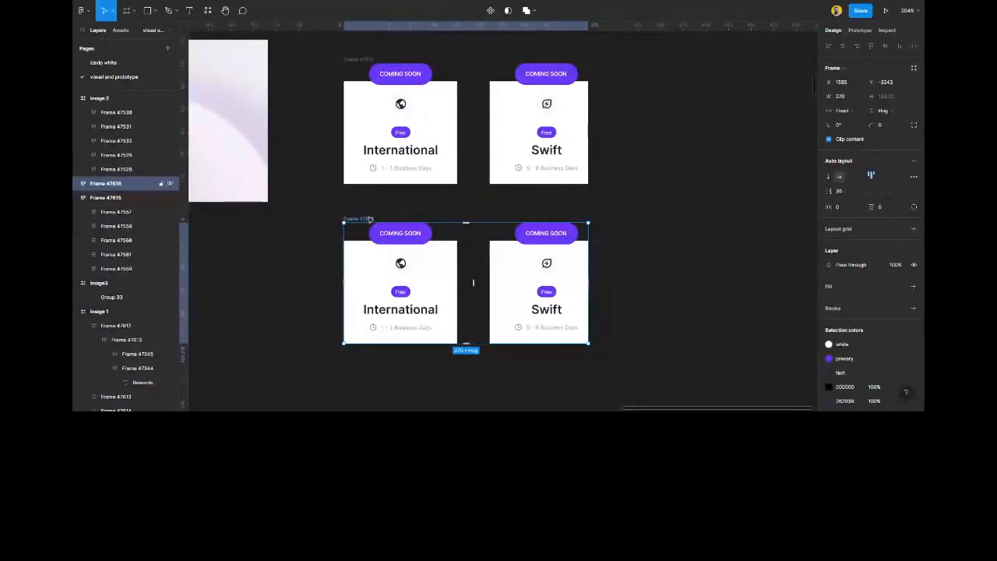
pyautogui.press('Delete')
pyautogui.scroll(1, 370, 219)
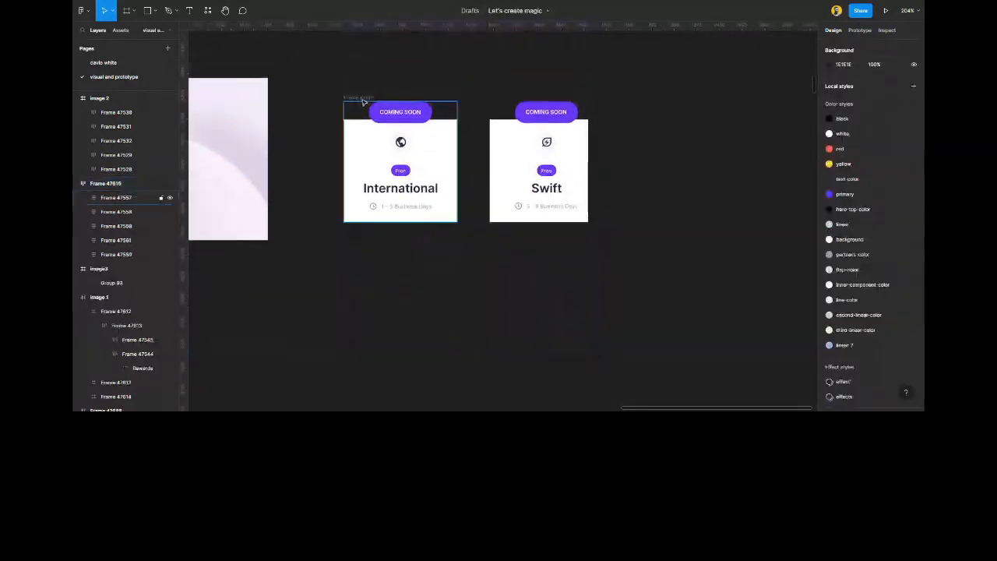
# Draw a frame about 301 × 164 around the clipped card row.
pyautogui.click(363, 100)
pyautogui.click(400, 236)
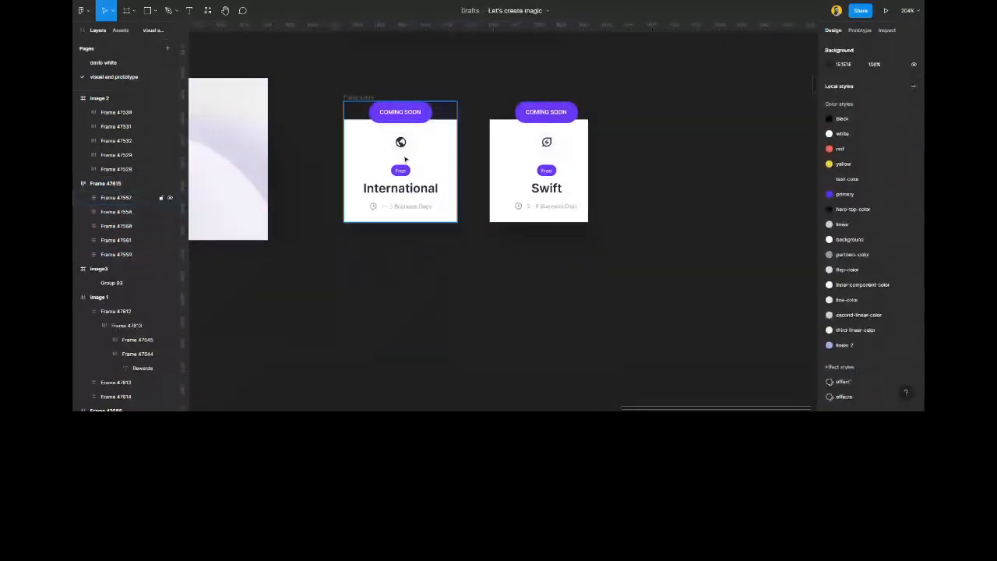
pyautogui.click(413, 164)
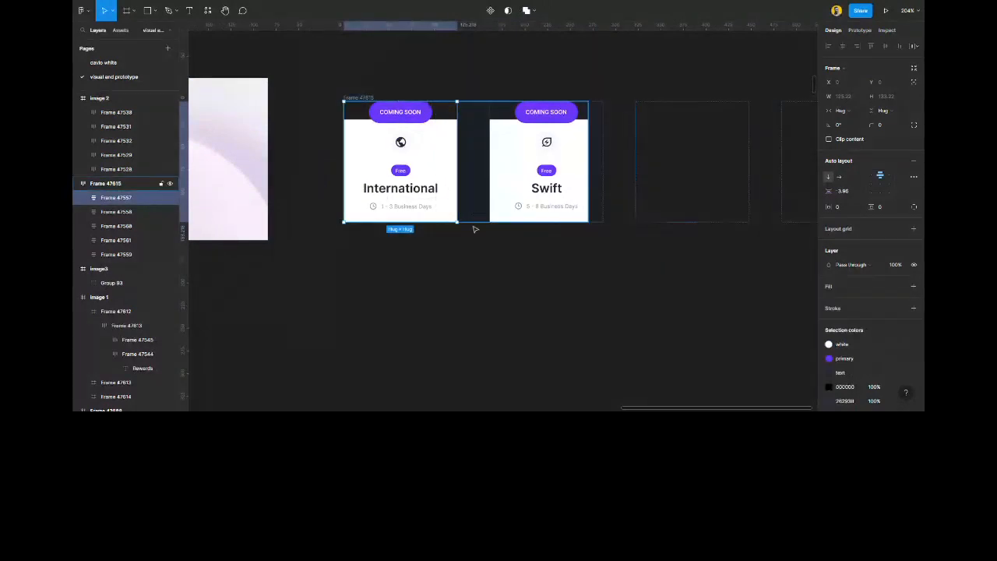
pyautogui.click(476, 249)
pyautogui.scroll(1, 414, 229)
pyautogui.press('f')
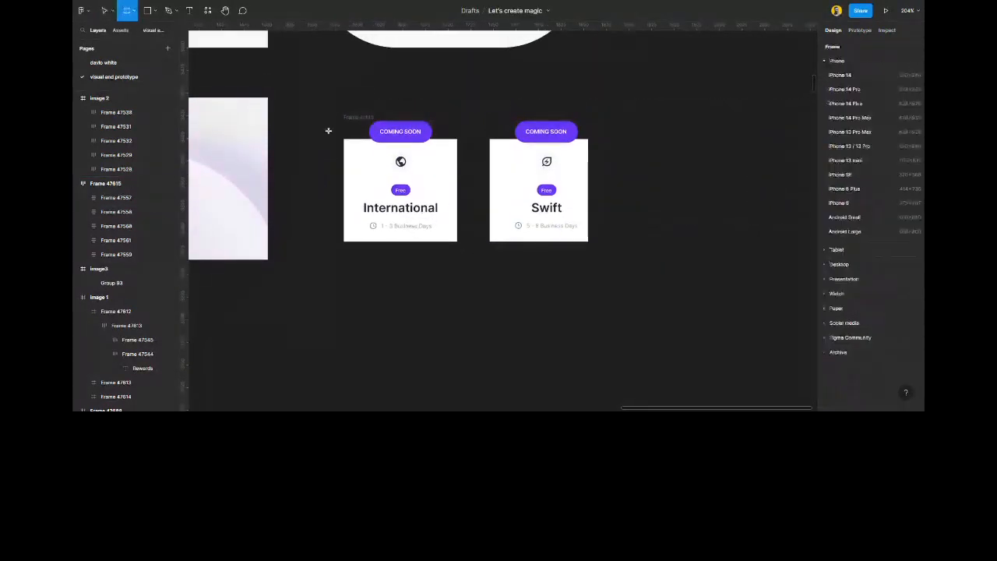
pyautogui.moveTo(334, 111)
pyautogui.mouseDown()
pyautogui.moveTo(359, 162)
pyautogui.moveTo(493, 254)
pyautogui.moveTo(607, 259)
pyautogui.mouseUp()
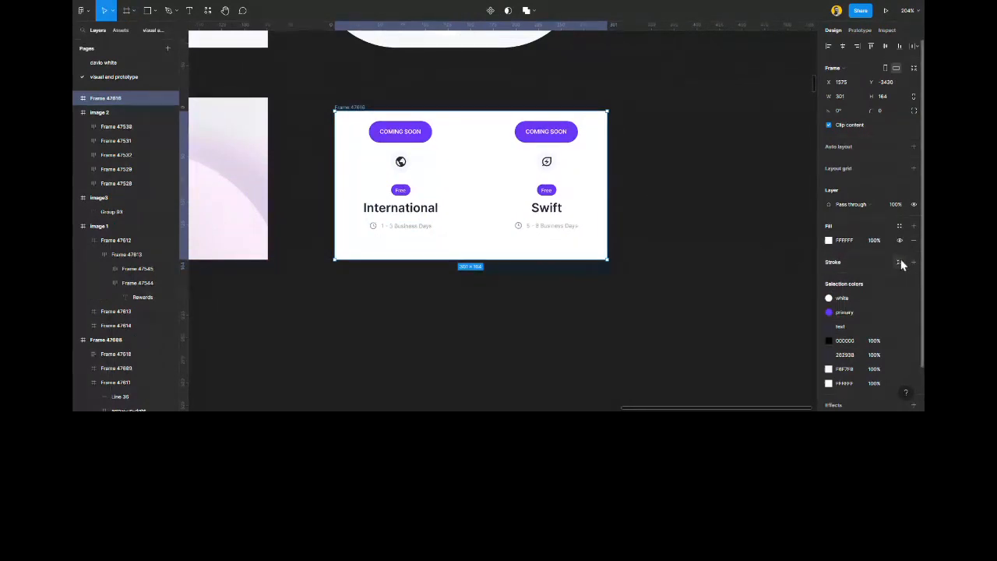
# Give the new frame around the card row a stroke in the white color style and remove its FFFFFF fill.
pyautogui.click(900, 262)
pyautogui.click(898, 262)
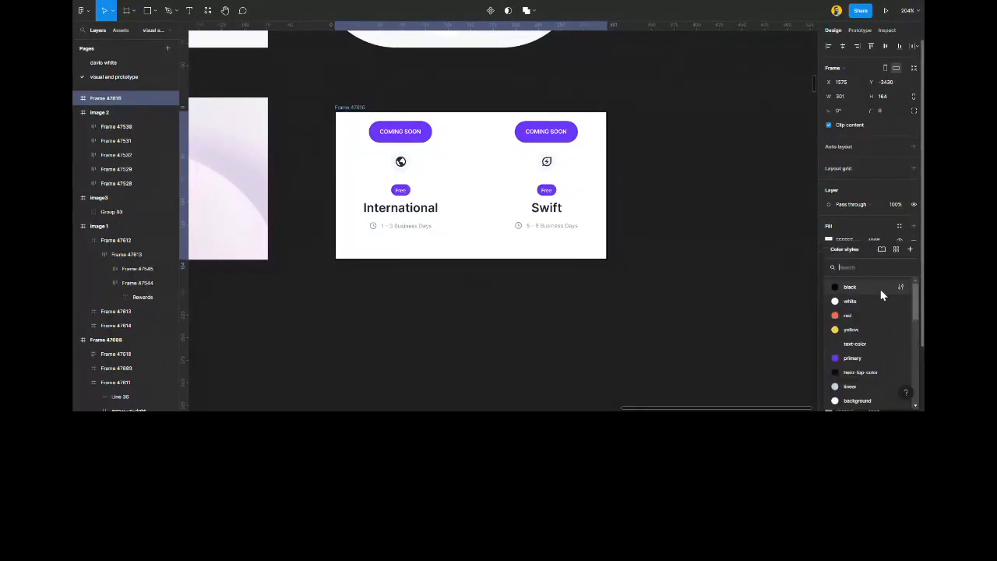
pyautogui.click(841, 286)
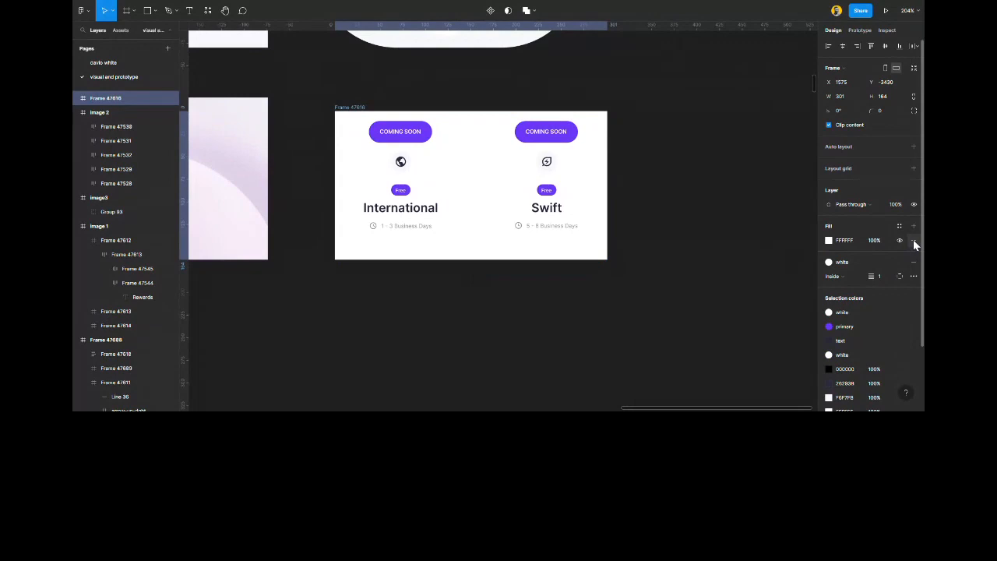
pyautogui.click(913, 241)
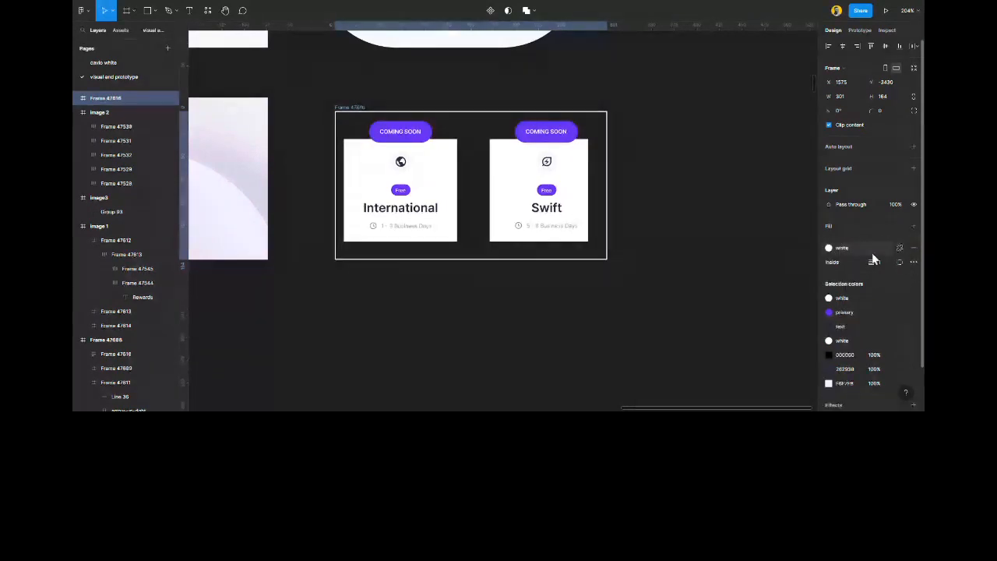
# Fill the frame around the card row with the primary color style and remove its stroke.
pyautogui.click(899, 226)
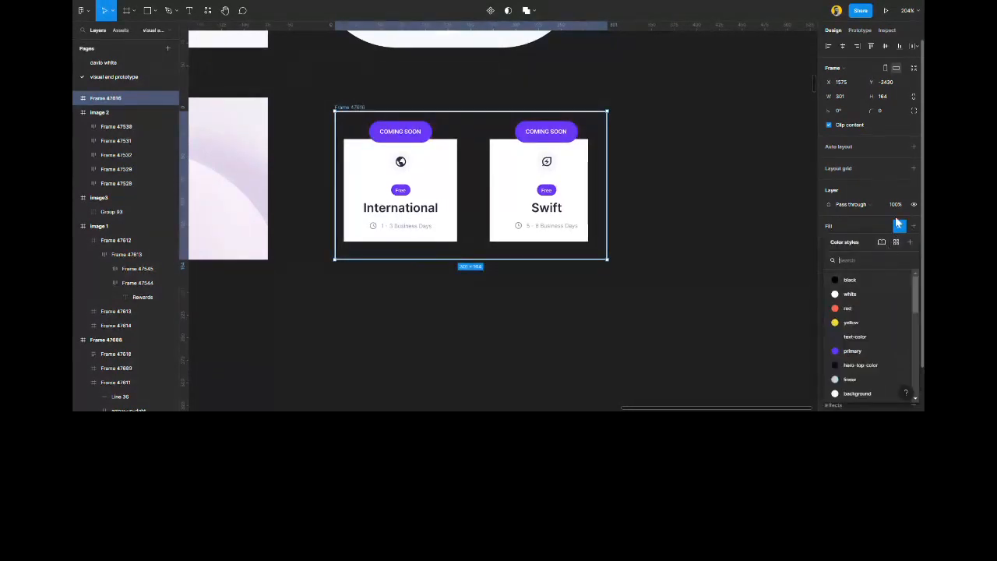
pyautogui.click(856, 350)
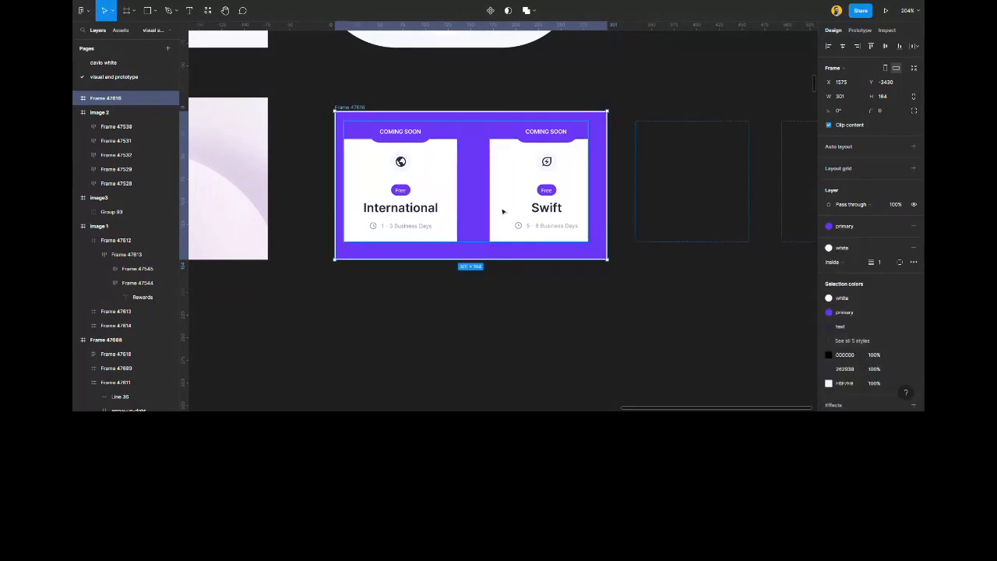
pyautogui.click(913, 247)
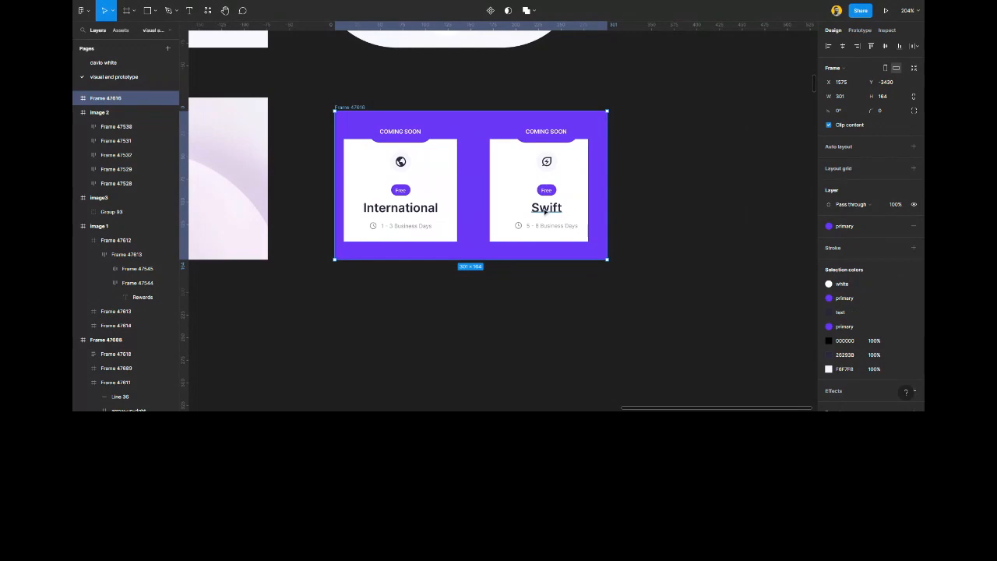
# Resize the frame to fit tightly around the card row at 270 × 133.
pyautogui.scroll(3, 545, 208)
pyautogui.moveTo(633, 152); pyautogui.dragTo(607, 152)
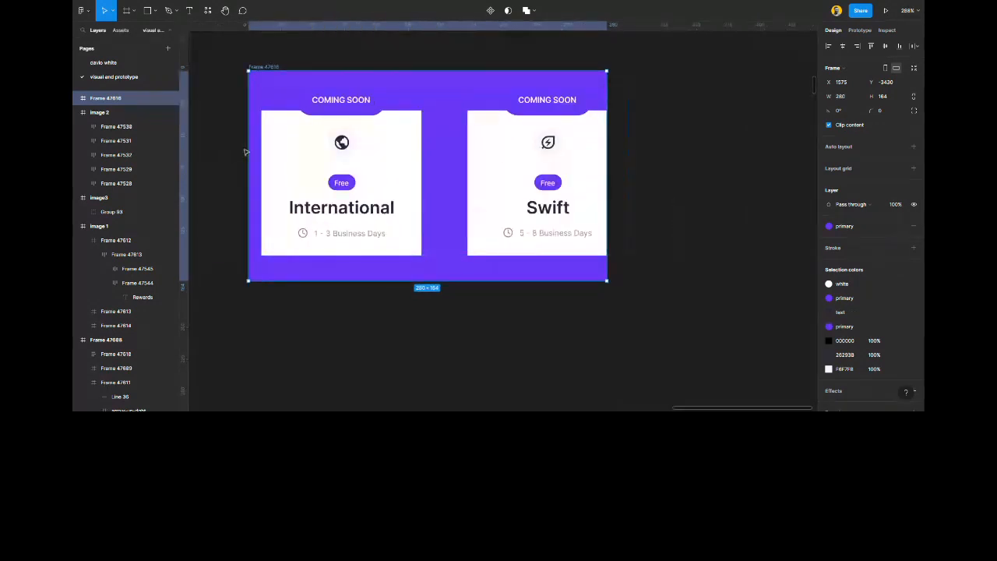
pyautogui.moveTo(247, 152); pyautogui.dragTo(437, 172)
pyautogui.hotkey('ctrl', 'z')
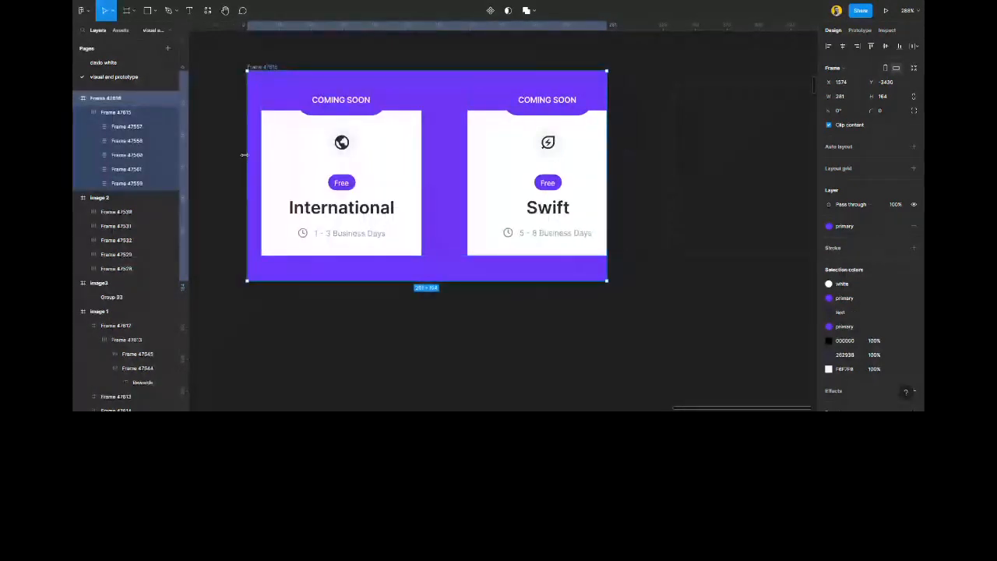
pyautogui.moveTo(245, 154); pyautogui.dragTo(250, 155)
pyautogui.moveTo(253, 154); pyautogui.dragTo(260, 156)
pyautogui.moveTo(407, 280); pyautogui.dragTo(408, 256)
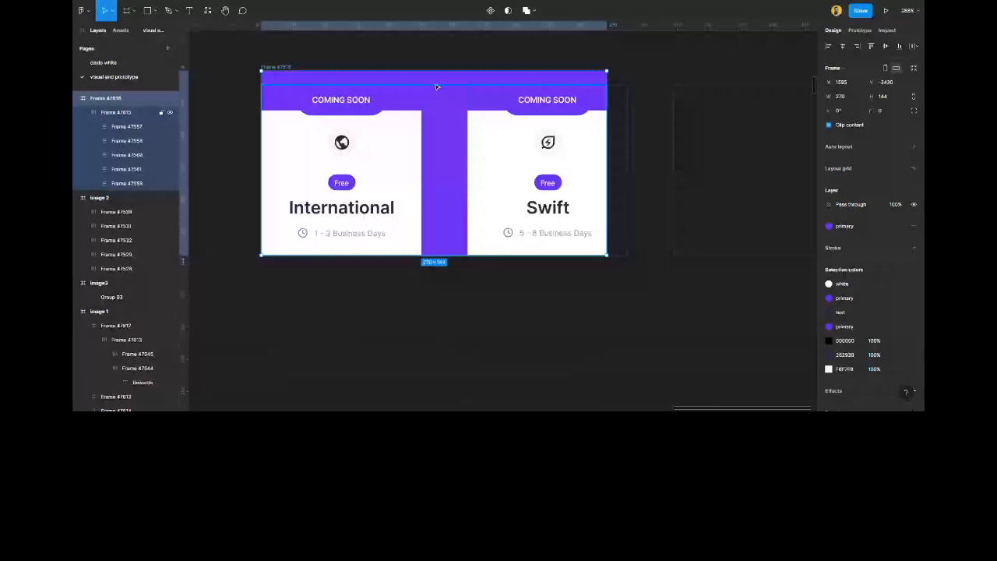
# Switch the frame's fill to the red color style, remove the fill entirely and deselect the frame.
pyautogui.click(850, 293)
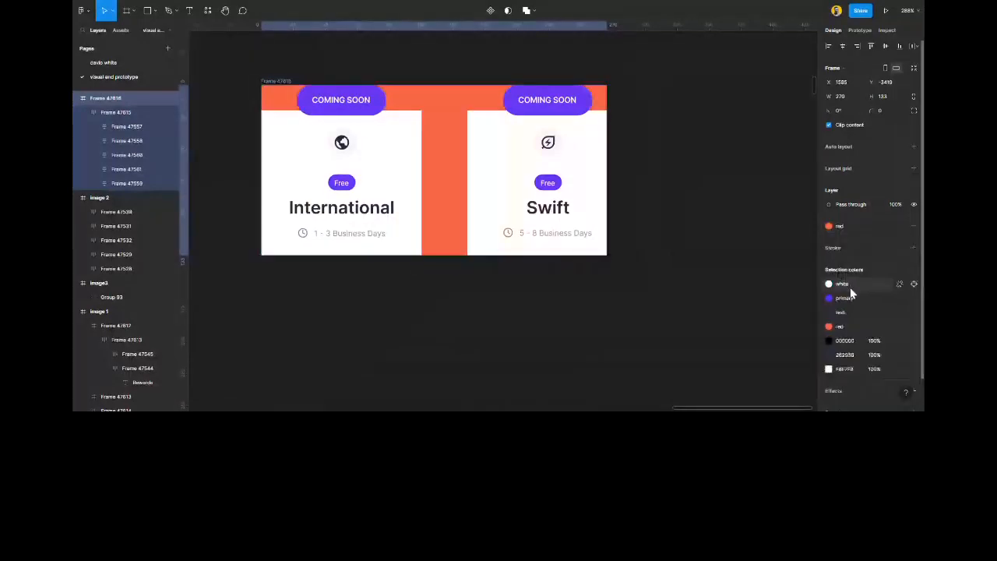
pyautogui.click(914, 226)
pyautogui.click(616, 325)
# Rename the frame around the card row as default.
pyautogui.scroll(-3, 431, 289)
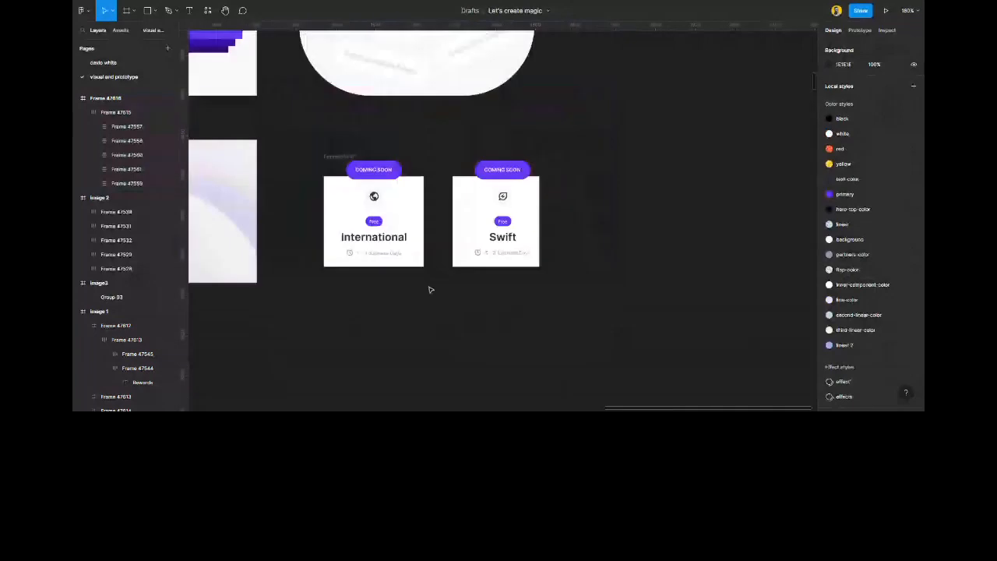
pyautogui.scroll(-1, 431, 290)
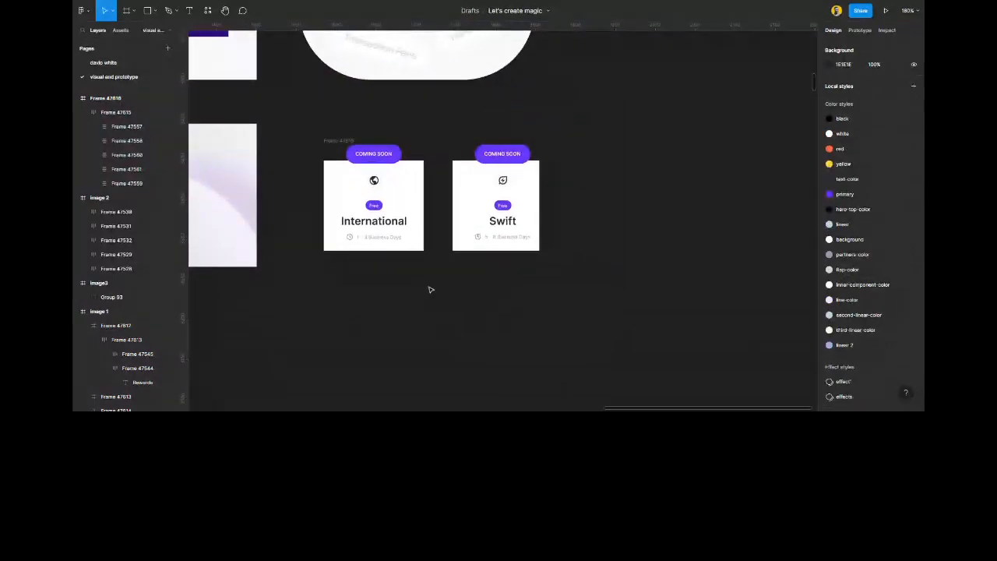
pyautogui.hscroll(-3, 431, 290)
pyautogui.click(441, 138)
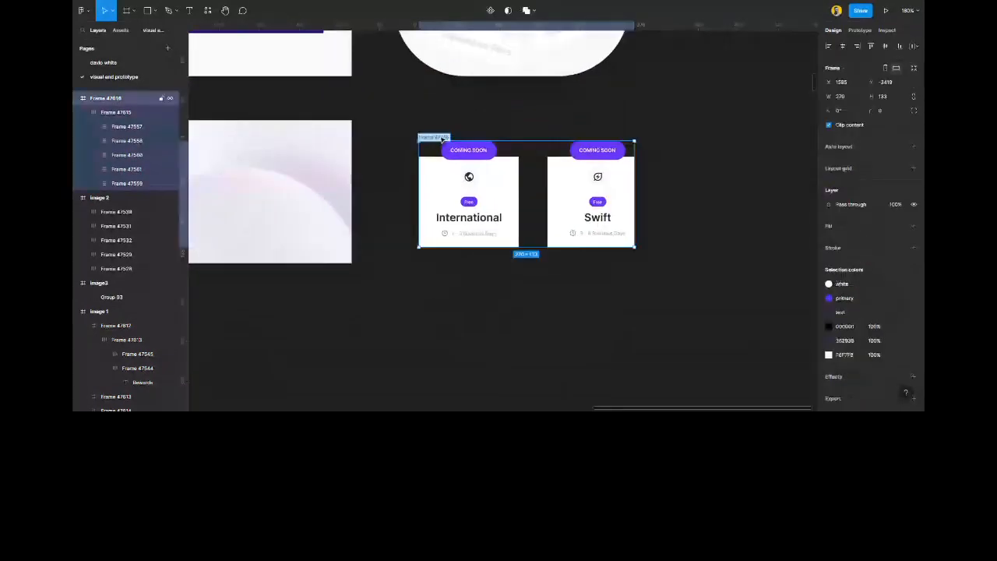
pyautogui.write('infolt')
pyautogui.press('Return')
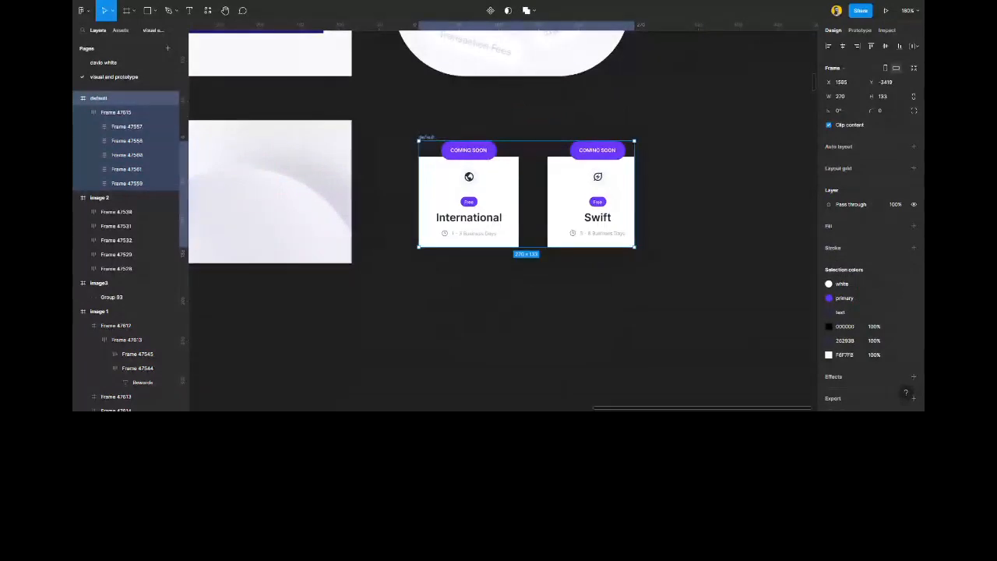
# Duplicate the default frame directly below the original and select the auto layout card row inside the copy.
pyautogui.keyDown('alt'); pyautogui.moveTo(479, 165); pyautogui.dragTo(482, 290); pyautogui.keyUp('alt')
pyautogui.scroll(-1, 482, 290)
pyautogui.scroll(-3, 483, 291)
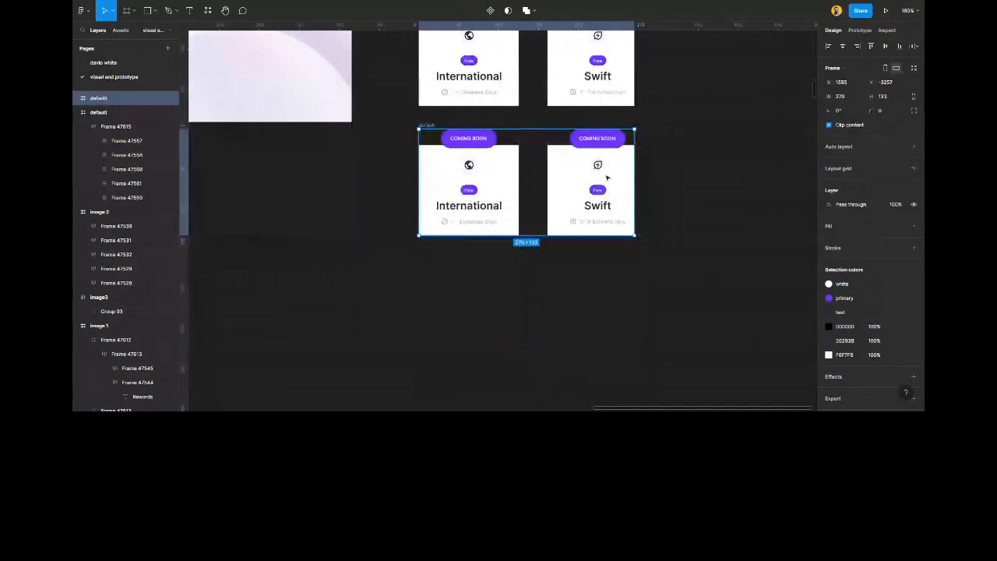
pyautogui.hotkey('shift', 'a')
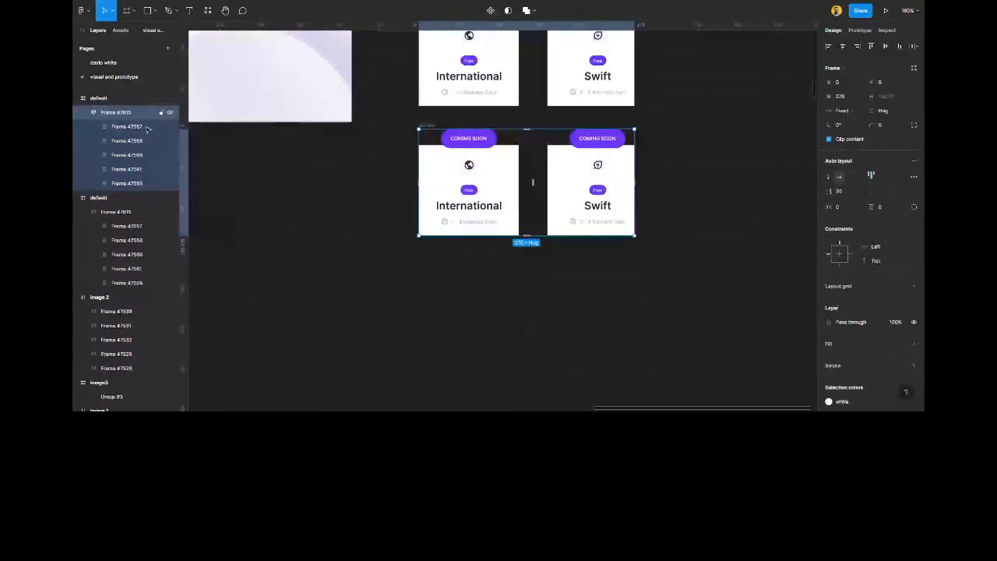
pyautogui.click(84, 113)
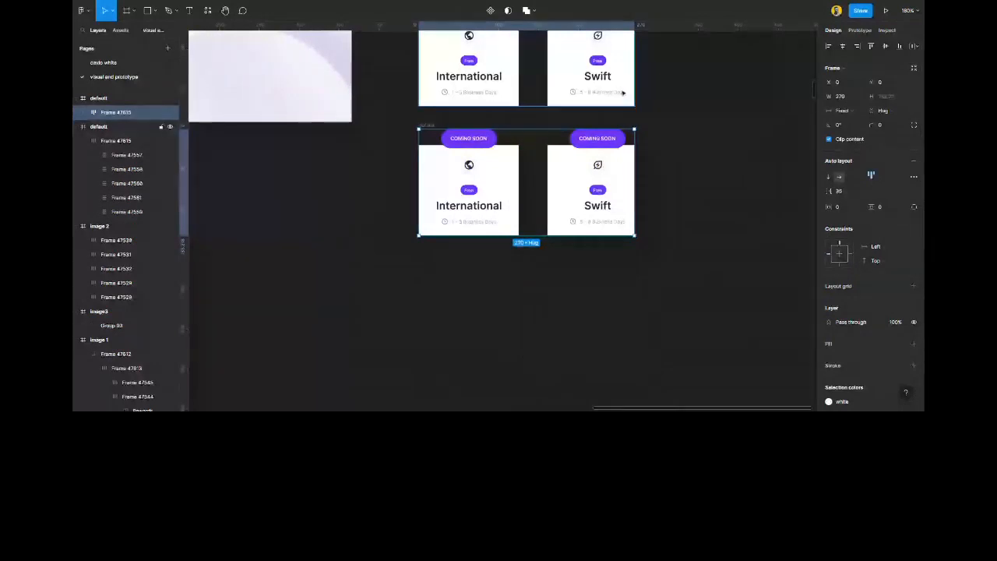
pyautogui.hotkey('shift', '2')
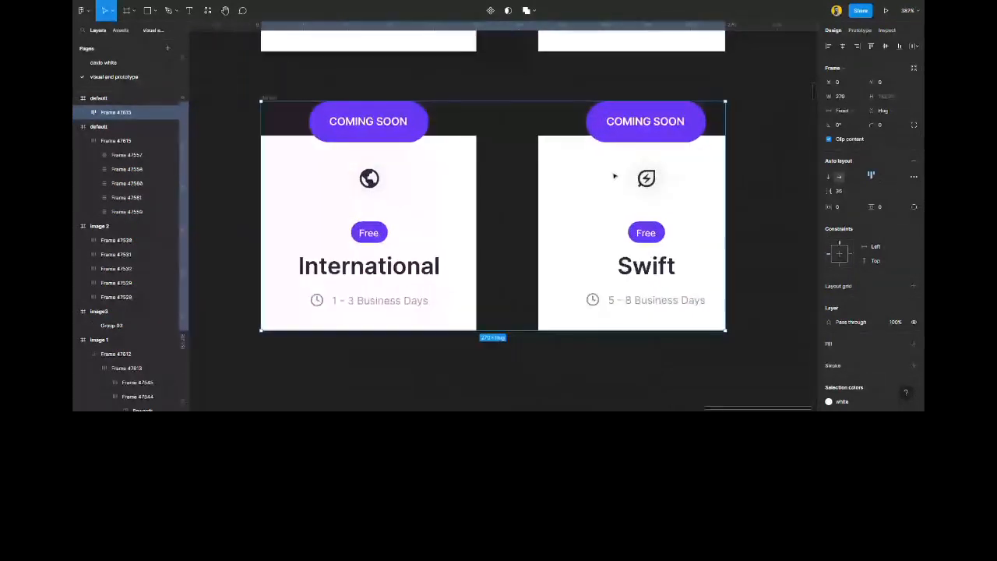
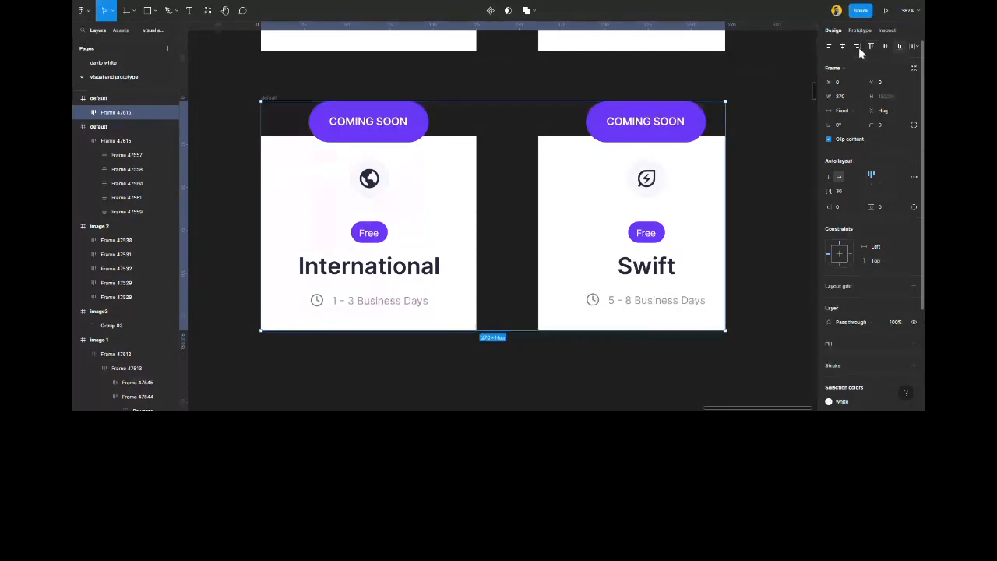
# Delete the lower copy of the default frame.
pyautogui.click(335, 82)
pyautogui.click(266, 99)
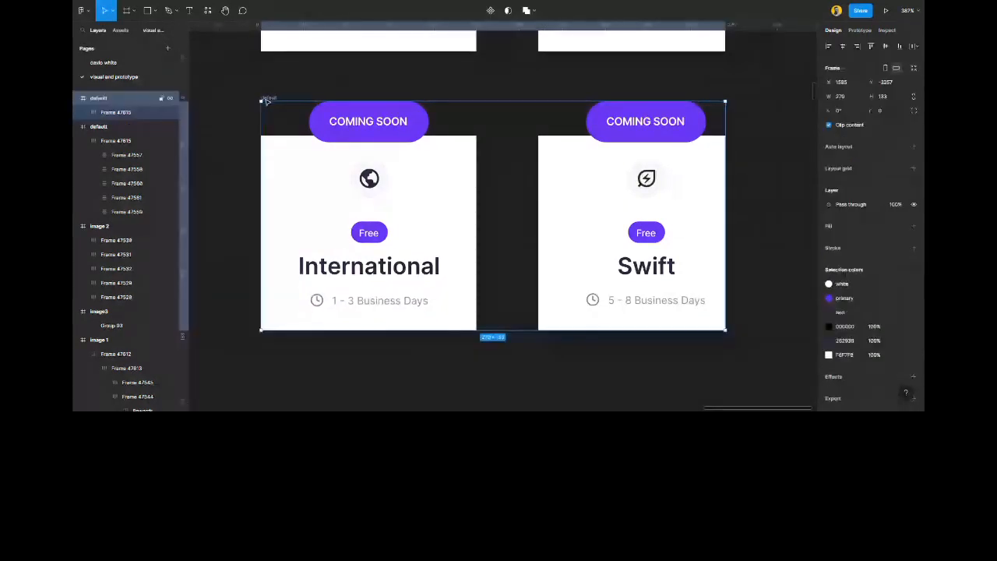
pyautogui.click(129, 113)
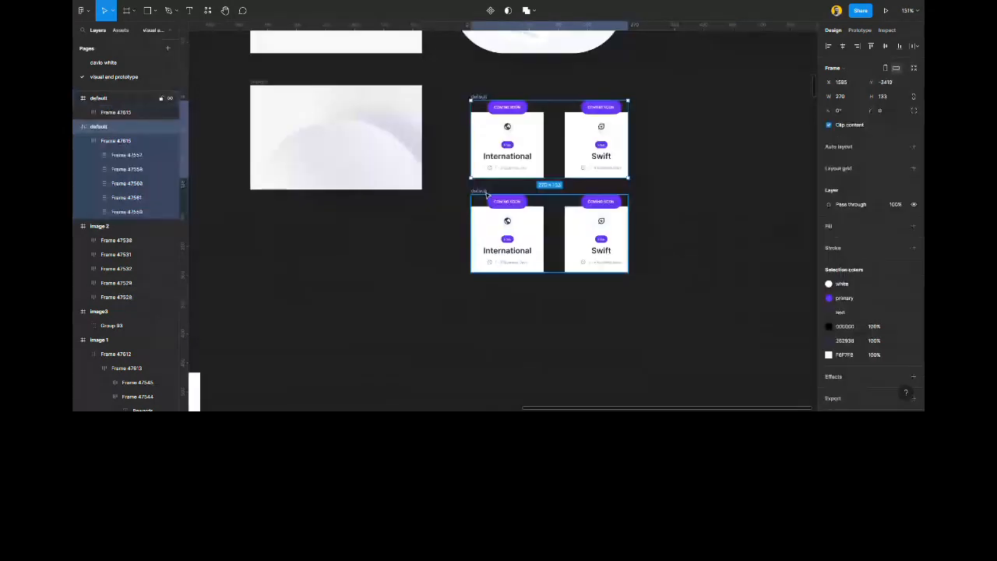
pyautogui.press('Delete')
# Move the card row out of the default frame onto the empty canvas below it.
pyautogui.click(520, 135)
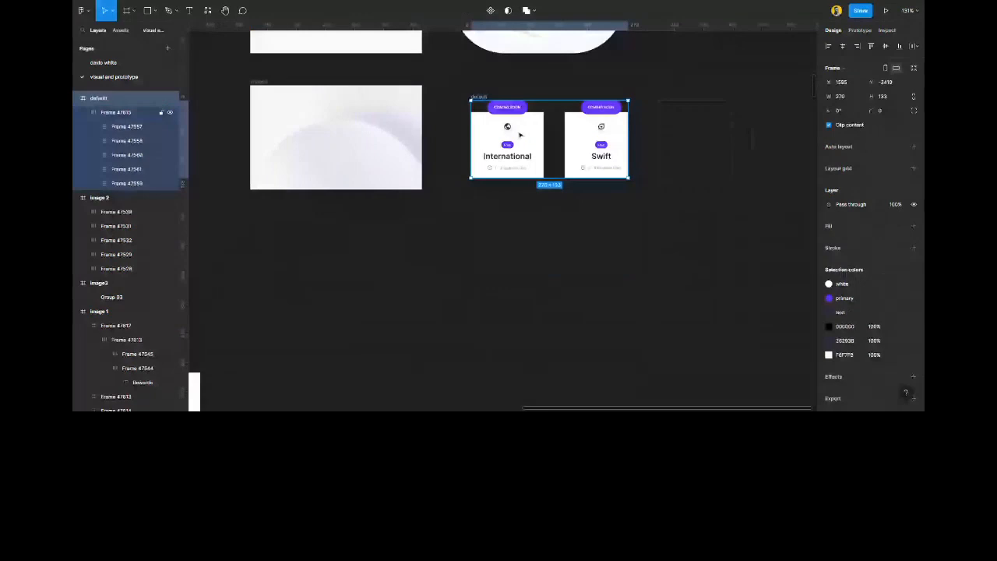
pyautogui.doubleClick(518, 134)
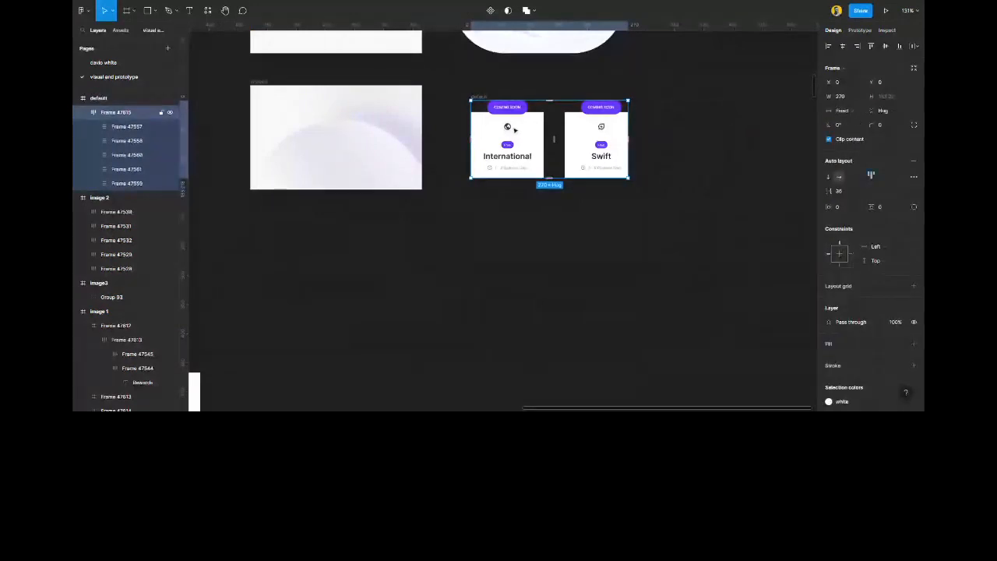
pyautogui.moveTo(514, 130); pyautogui.dragTo(514, 236)
# Fill the emptied default frame with the red color style.
pyautogui.click(485, 97)
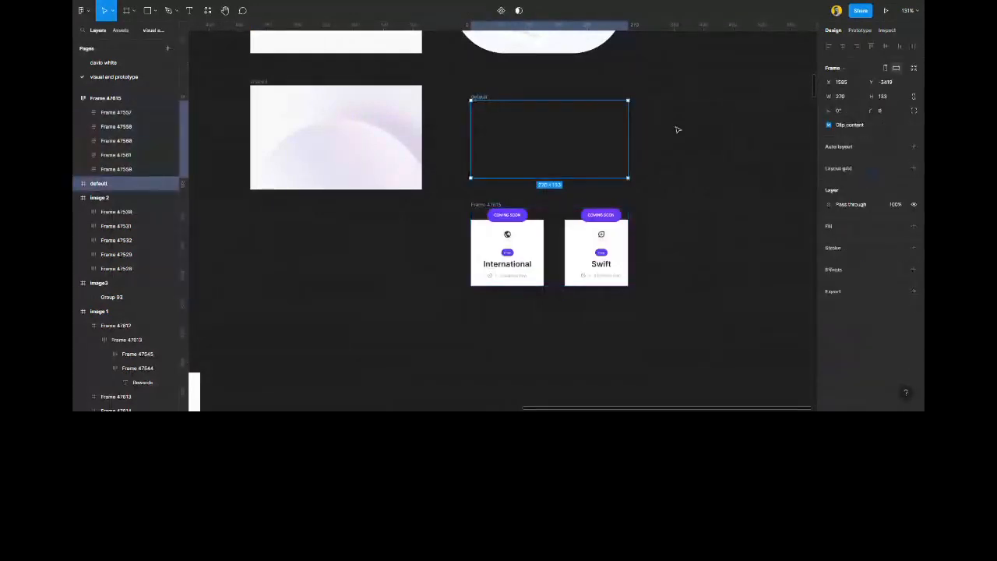
pyautogui.click(899, 225)
pyautogui.click(850, 310)
pyautogui.scroll(3, 542, 164)
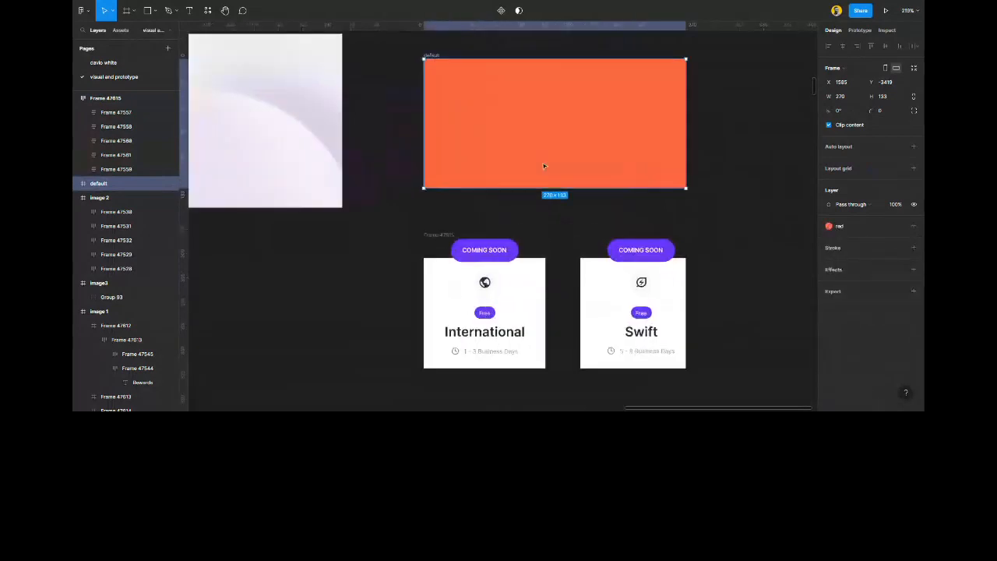
# Widen the card row to 770 and move it back into the default frame, aligned with the frame's upper-left corner.
pyautogui.click(443, 234)
pyautogui.scroll(-3, 441, 232)
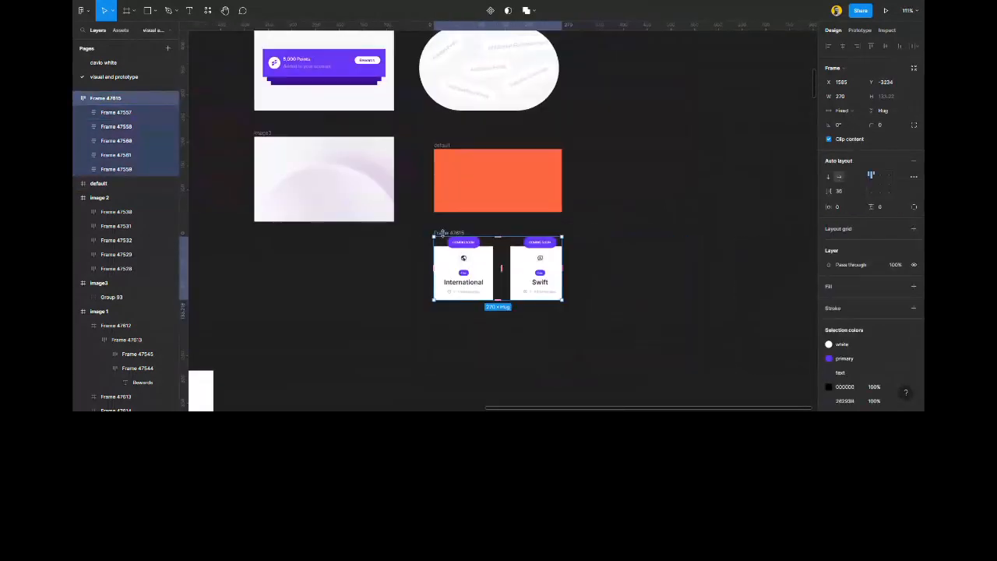
pyautogui.scroll(-1, 441, 232)
pyautogui.moveTo(553, 249); pyautogui.dragTo(766, 237)
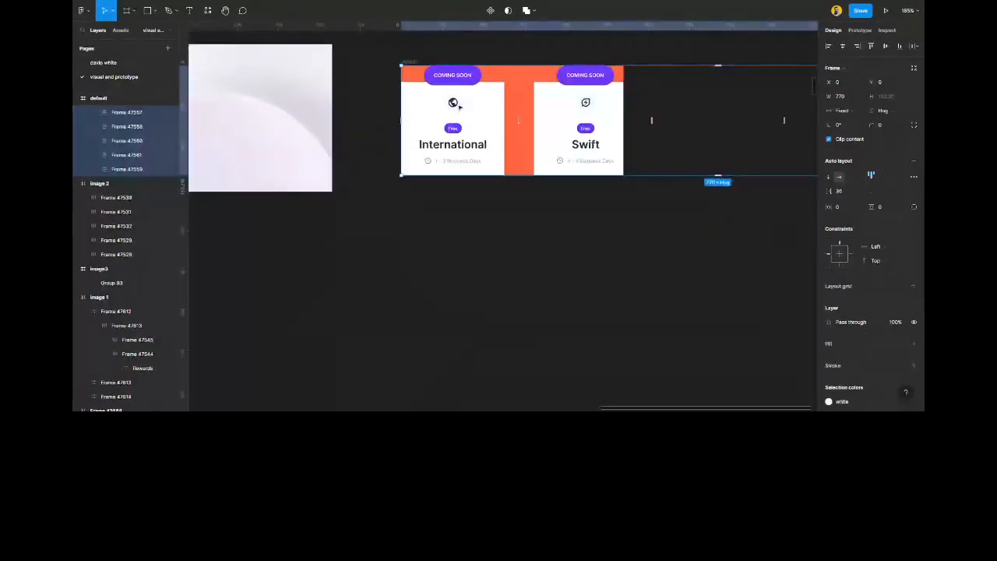
pyautogui.scroll(2, 467, 101)
# Duplicate the default frame directly below the original with a gap of 20.
pyautogui.click(468, 83)
pyautogui.scroll(3, 468, 85)
pyautogui.click(426, 116)
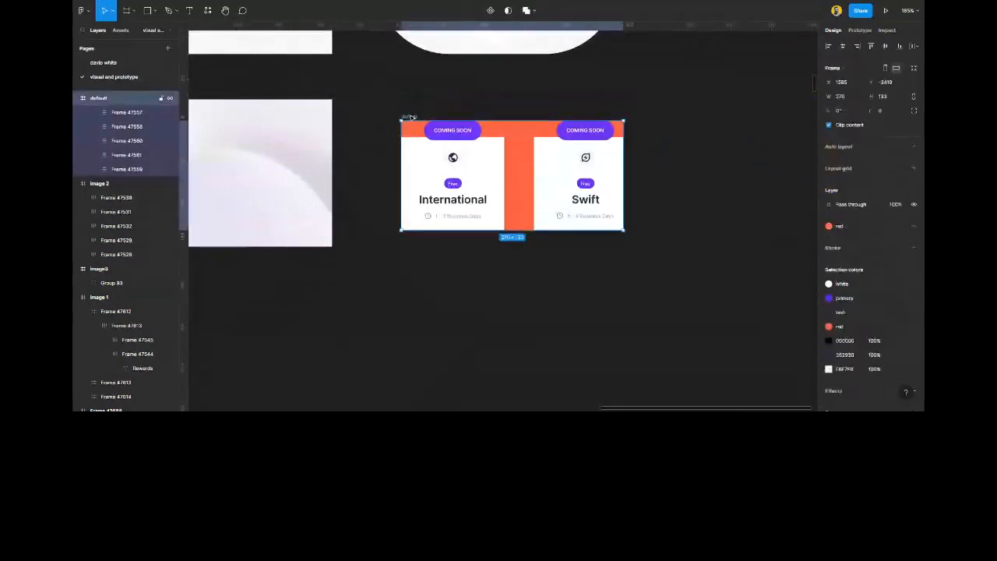
pyautogui.moveTo(475, 145); pyautogui.dragTo(480, 264)
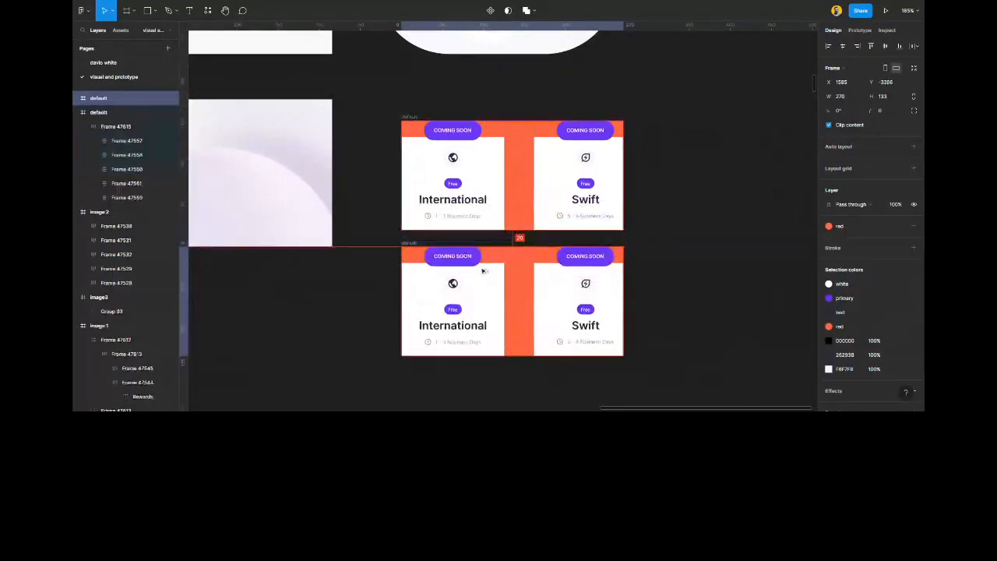
# Align the card row inside the lower default frame to that frame's right edge.
pyautogui.scroll(-2, 496, 234)
pyautogui.click(496, 226)
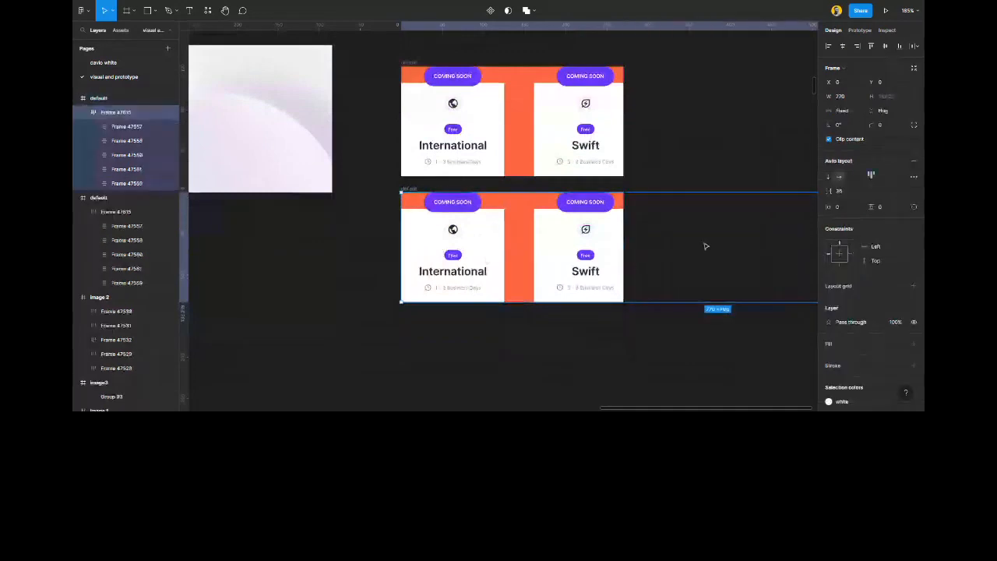
pyautogui.click(857, 46)
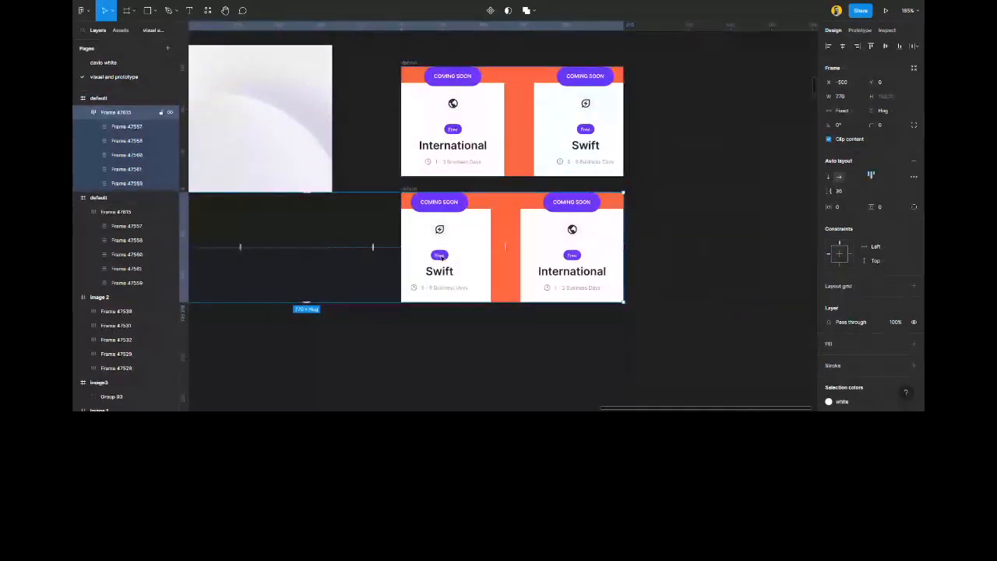
pyautogui.scroll(1, 374, 246)
pyautogui.hscroll(-8, 386, 253)
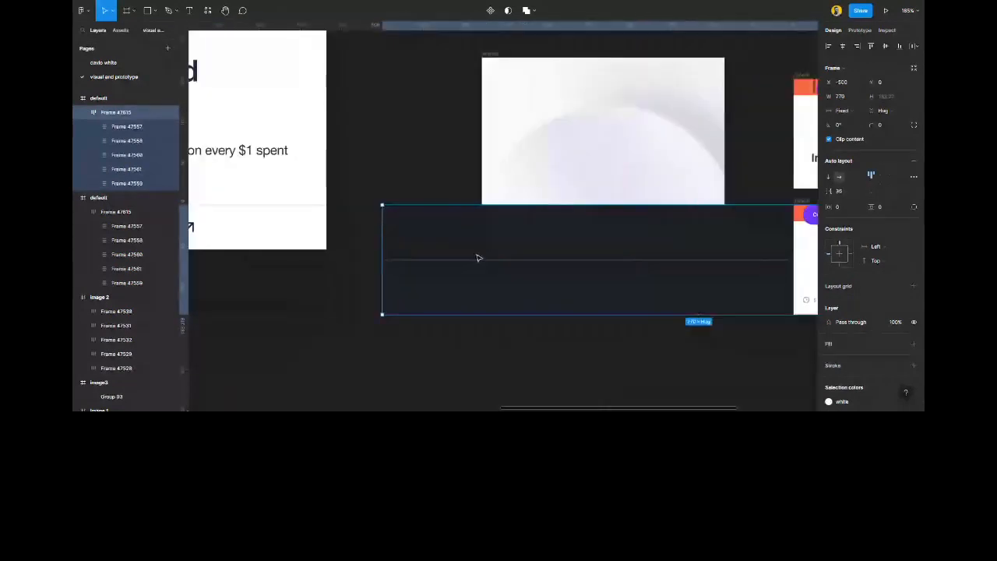
pyautogui.hscroll(4, 481, 259)
pyautogui.hscroll(-1, 481, 258)
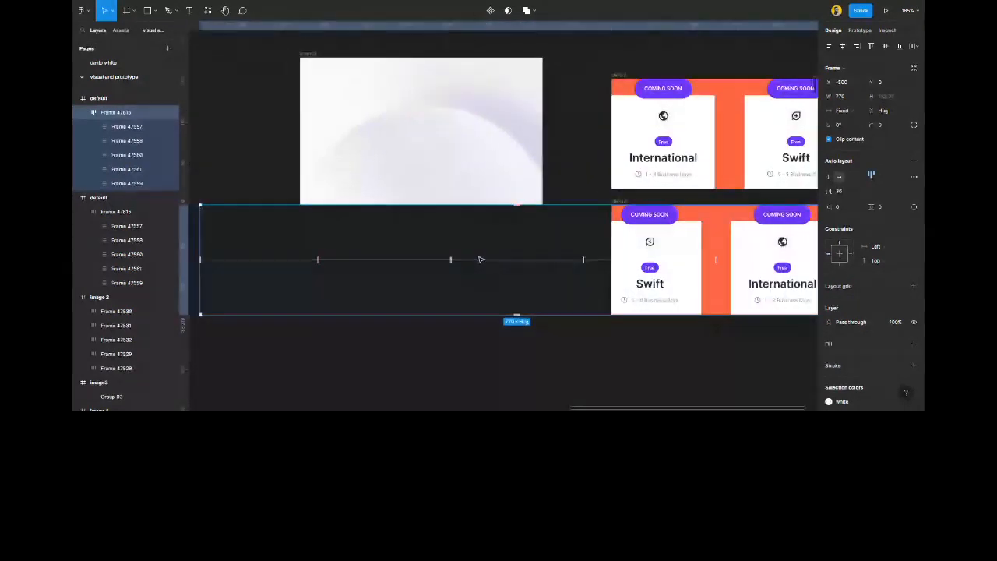
pyautogui.hscroll(4, 480, 258)
# Select both default frames and remove their red fill.
pyautogui.click(711, 212)
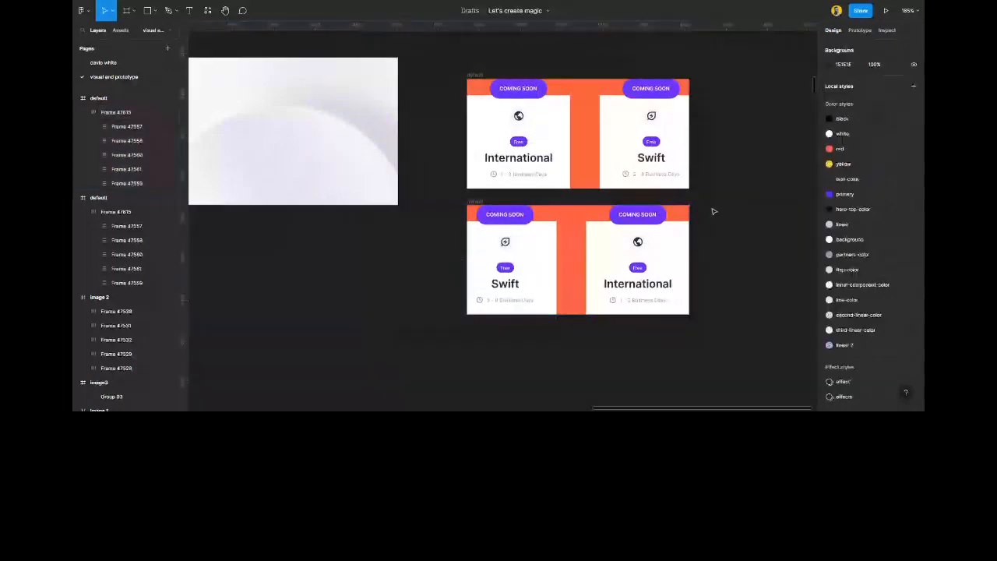
pyautogui.moveTo(453, 50); pyautogui.dragTo(651, 311)
pyautogui.click(916, 237)
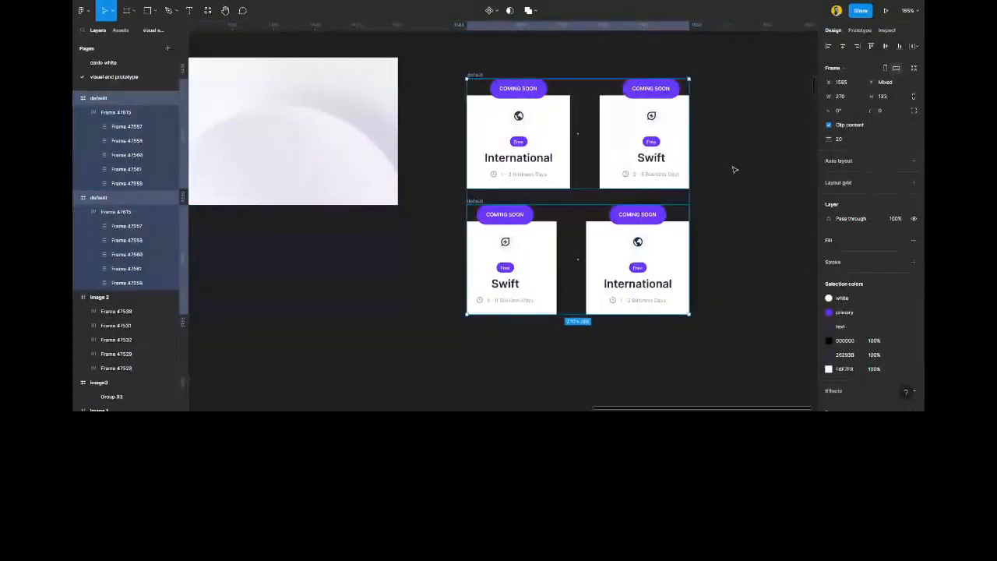
# Combine the two selected default frames into a component set.
pyautogui.scroll(2, 583, 127)
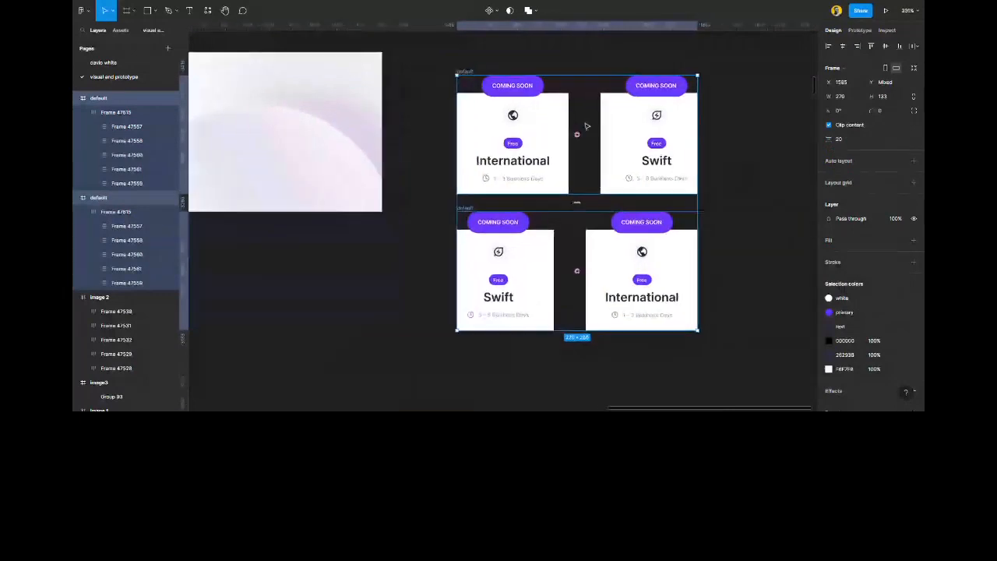
pyautogui.click(493, 10)
pyautogui.click(496, 51)
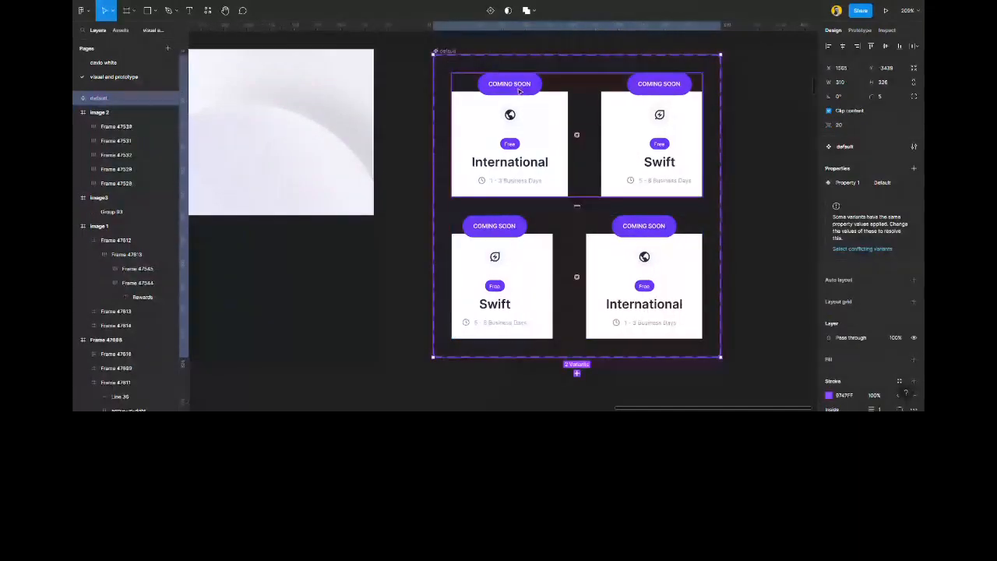
pyautogui.hotkey('ctrl', 'z')
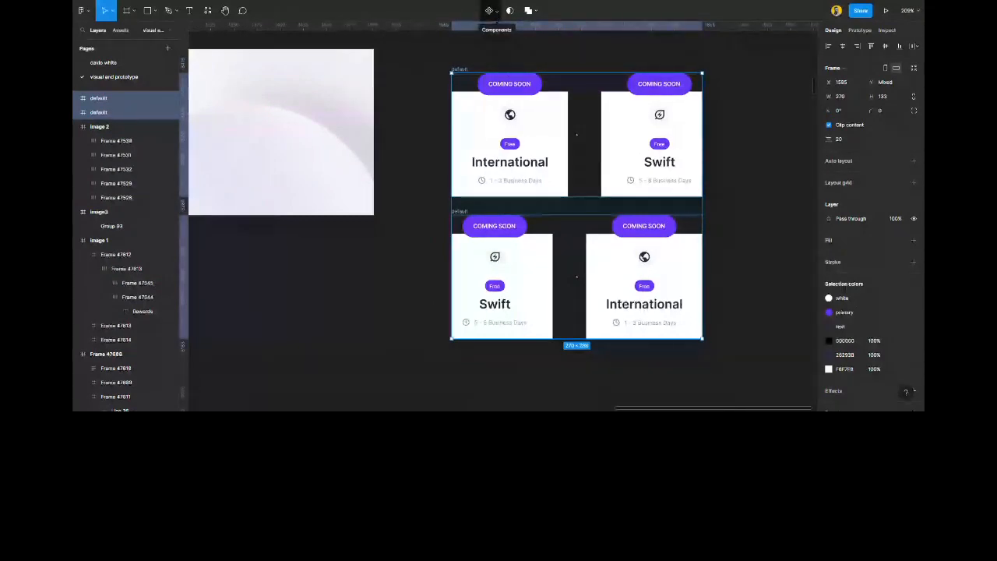
pyautogui.click(492, 10)
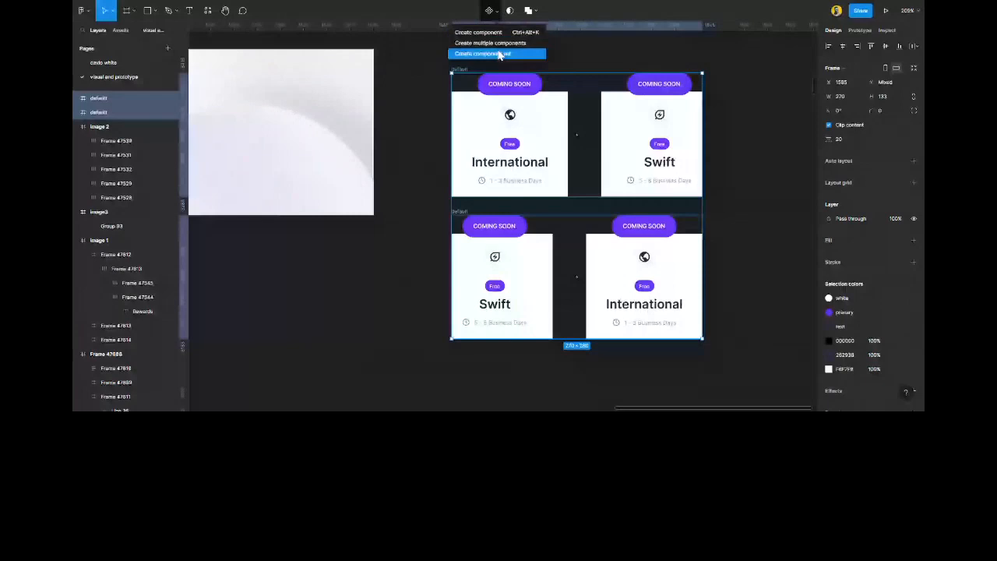
pyautogui.click(499, 54)
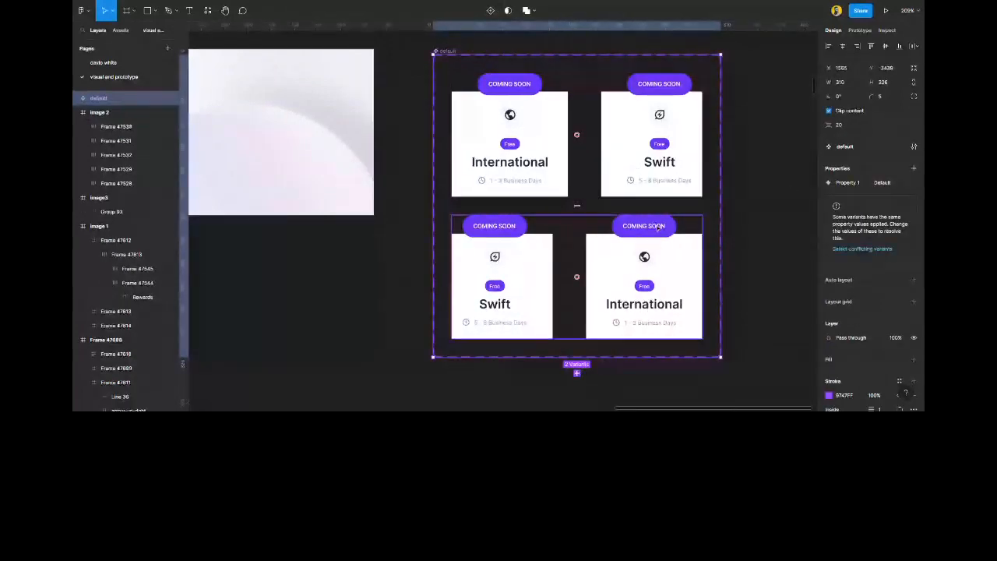
# Link the upper variant to the lower one with an After delay trigger and a Smart animate transition.
pyautogui.click(867, 31)
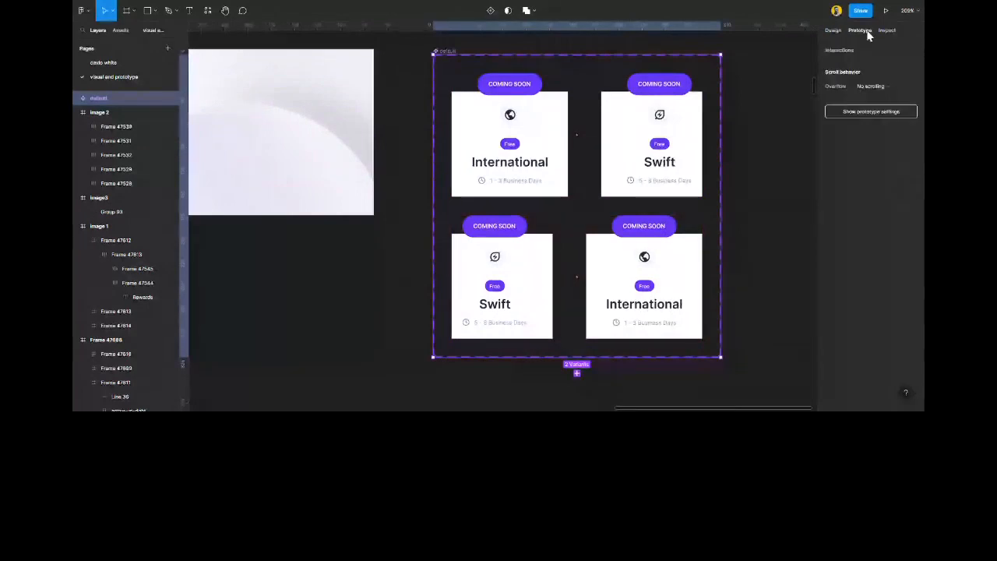
pyautogui.click(639, 135)
pyautogui.doubleClick(640, 135)
pyautogui.moveTo(576, 197); pyautogui.dragTo(620, 258)
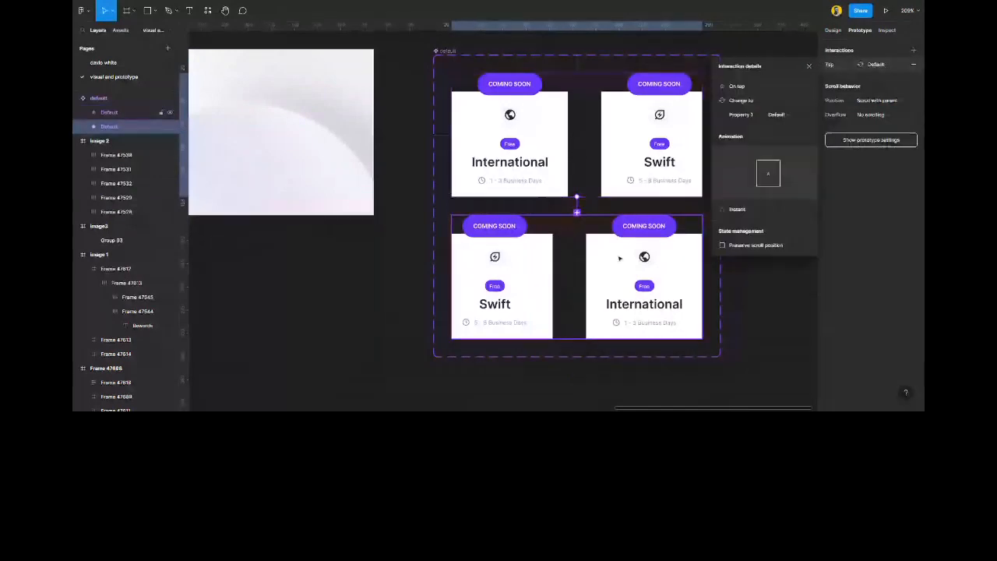
pyautogui.click(750, 87)
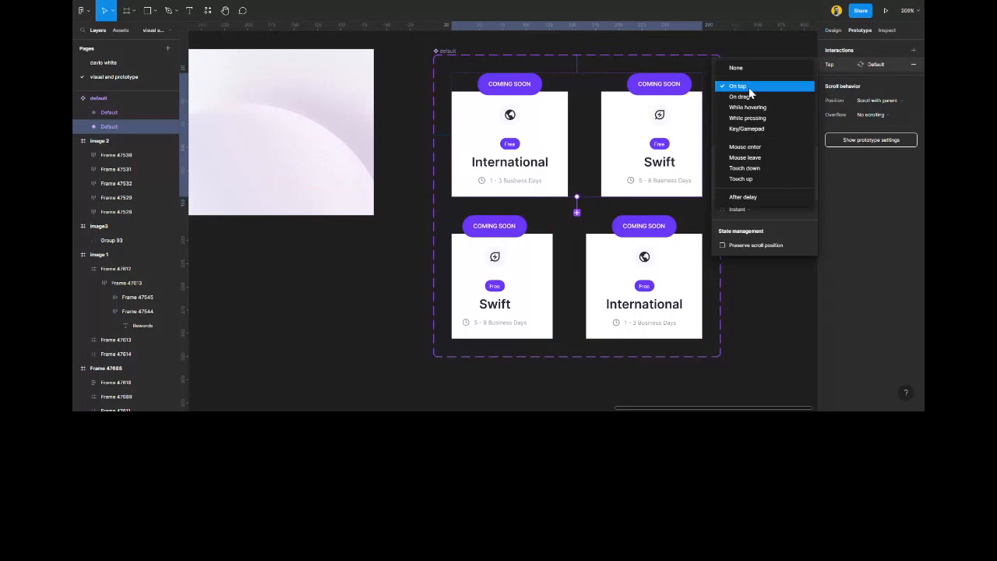
pyautogui.click(744, 197)
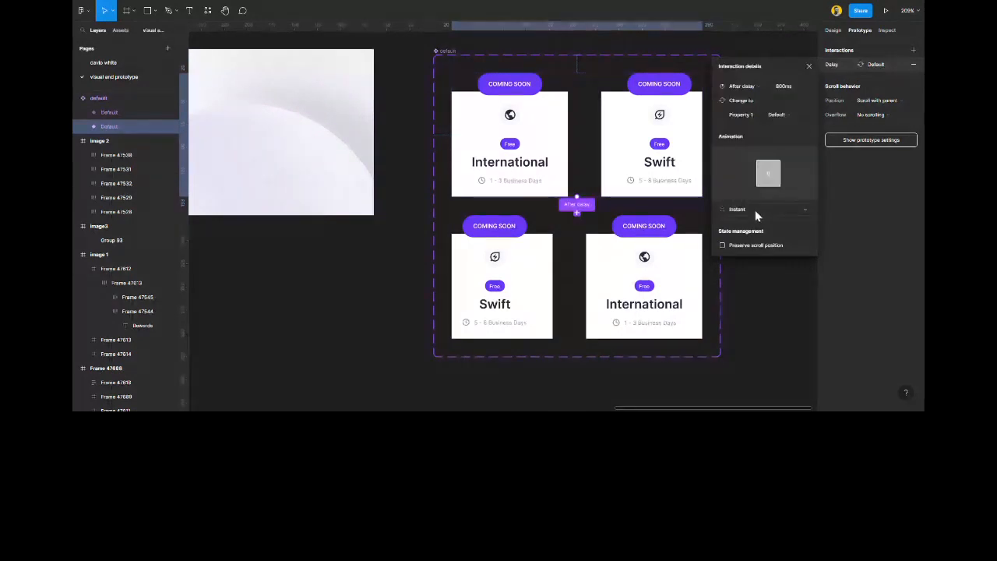
pyautogui.click(755, 208)
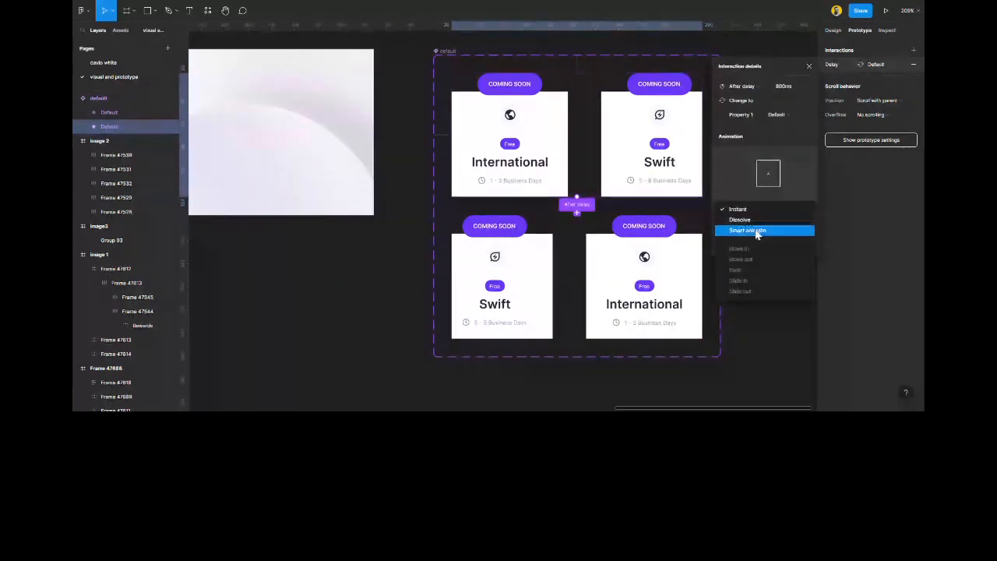
pyautogui.click(755, 230)
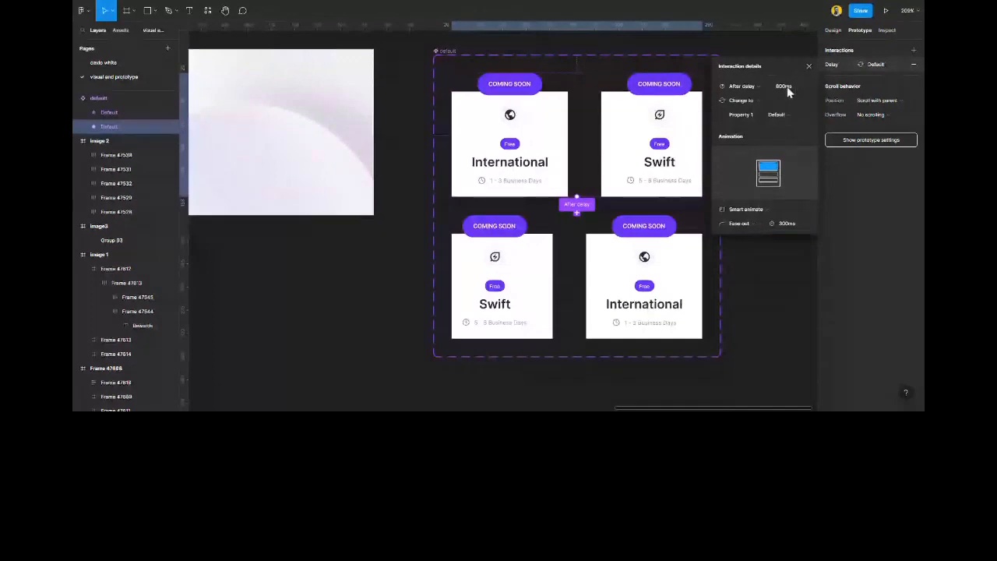
# Set the upper variant's interaction delay to 1 ms and its animation duration to 10000 ms.
pyautogui.click(788, 92)
pyautogui.write('1')
pyautogui.press('Return')
pyautogui.click(788, 223)
pyautogui.doubleClick(788, 225)
pyautogui.write('2222222222')
pyautogui.press('Return')
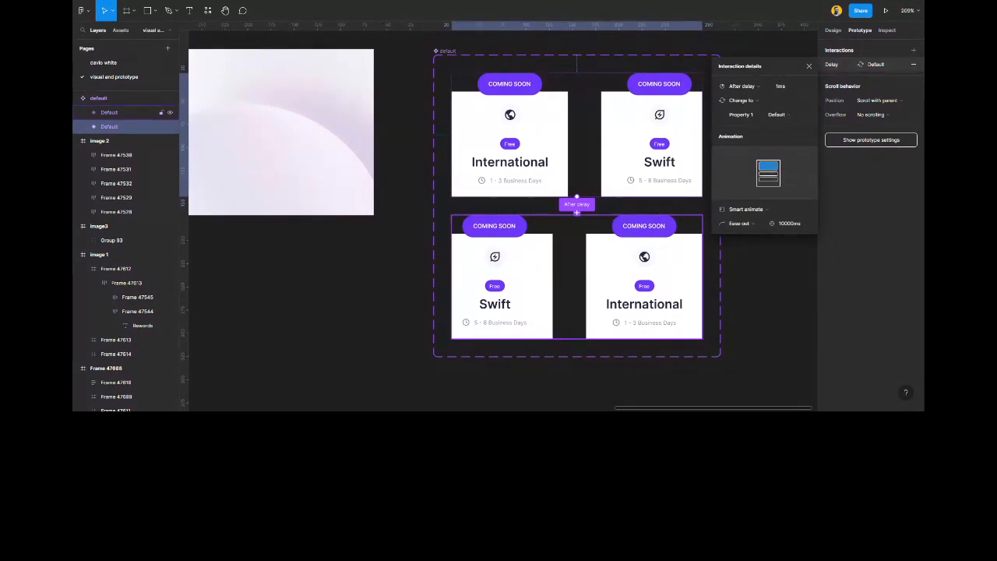
# Link the lower variant back to the upper one after a 1 ms delay, using Smart animate lasting 200 ms.
pyautogui.click(650, 239)
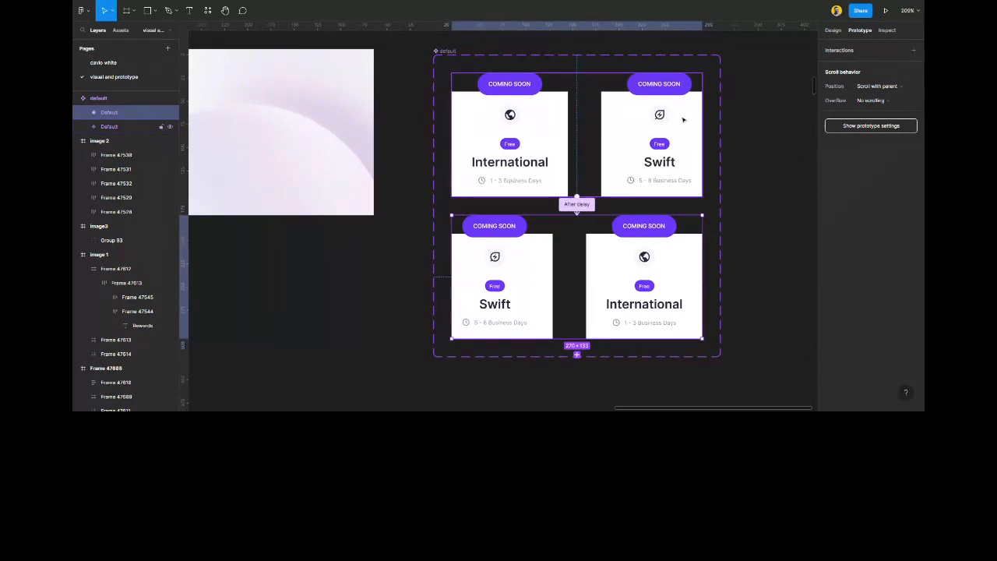
pyautogui.click(578, 205)
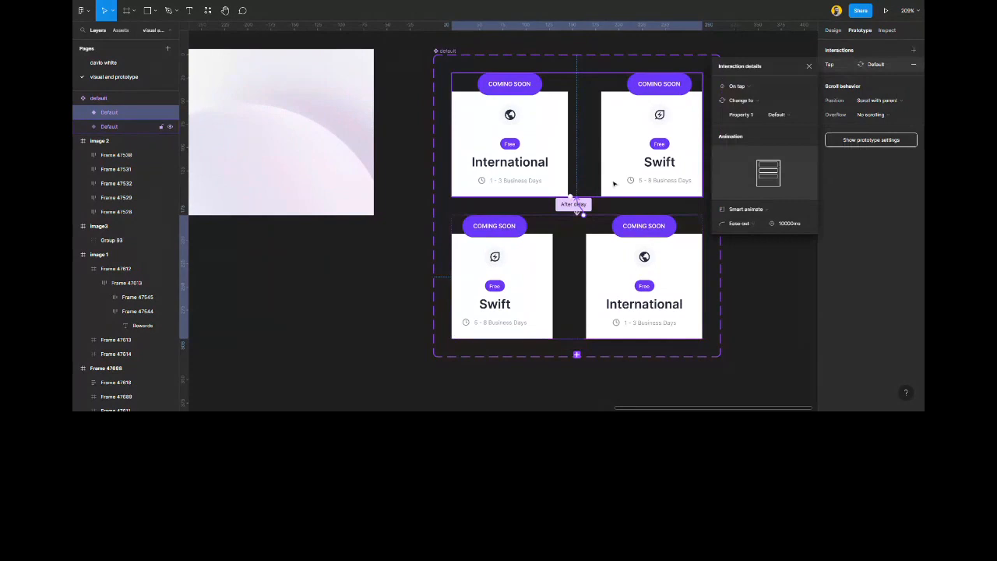
pyautogui.click(789, 224)
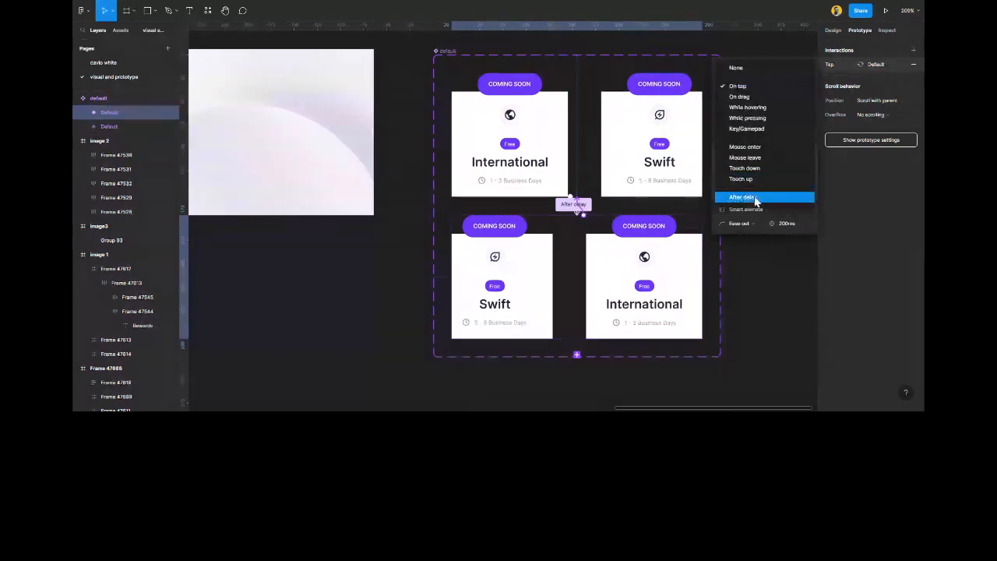
pyautogui.click(755, 199)
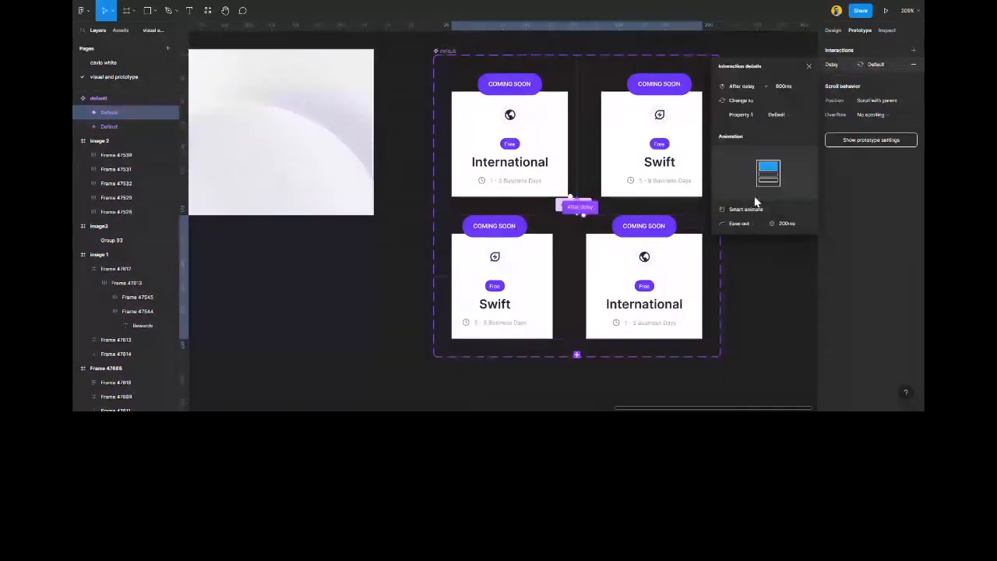
pyautogui.doubleClick(792, 86)
pyautogui.write('1')
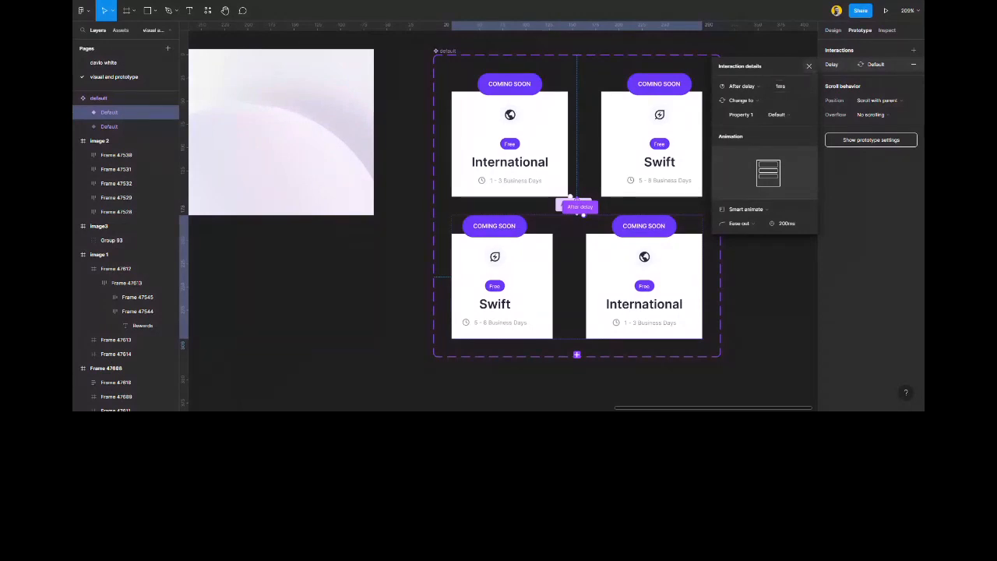
pyautogui.click(809, 66)
pyautogui.click(745, 129)
# Draw a new frame beside the component set and place an instance of the upper variant inside it.
pyautogui.hscroll(5, 538, 180)
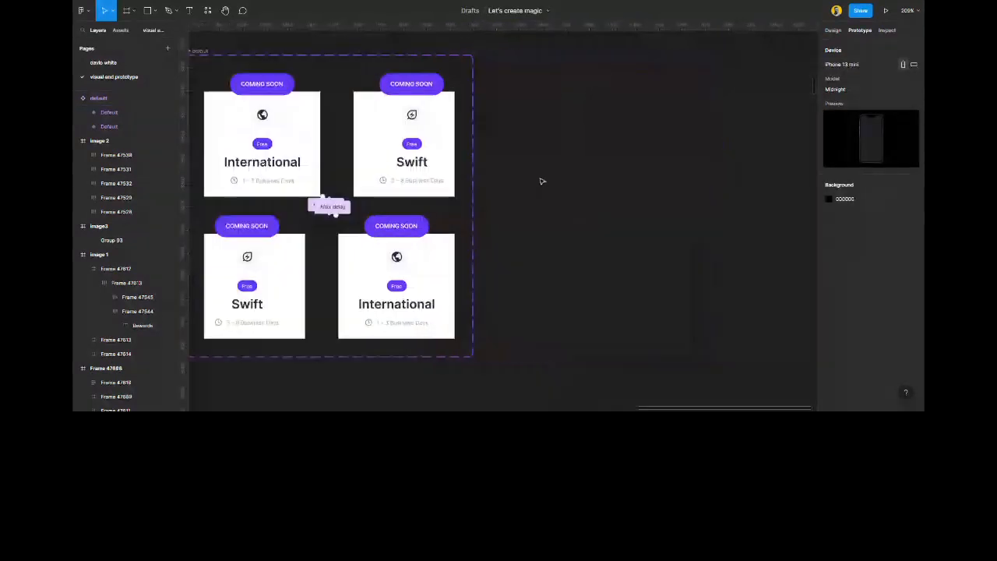
pyautogui.press('f')
pyautogui.moveTo(528, 92); pyautogui.dragTo(723, 333)
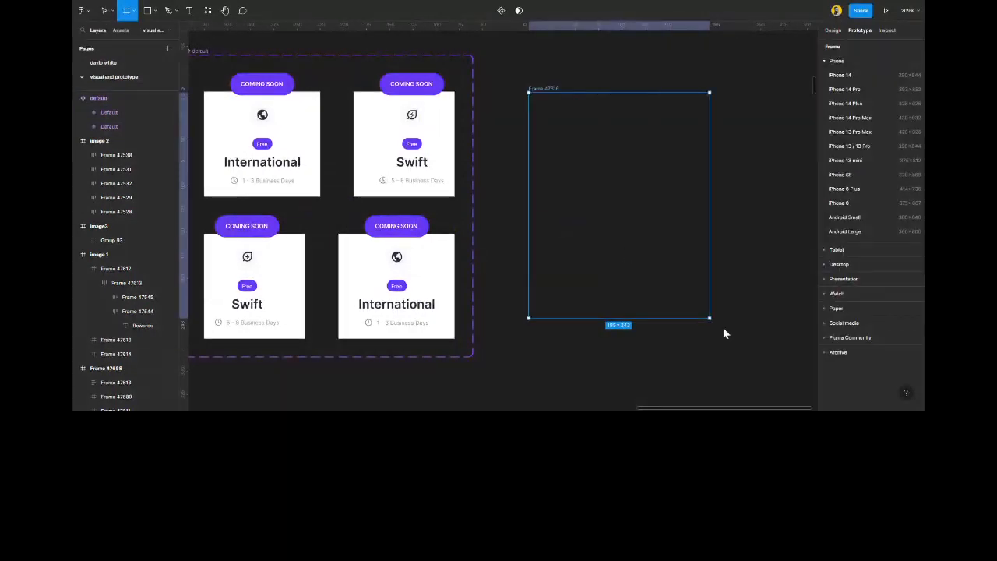
pyautogui.click(356, 129)
pyautogui.moveTo(284, 136)
pyautogui.mouseDown()
pyautogui.moveTo(512, 162)
pyautogui.moveTo(626, 229)
pyautogui.mouseUp()
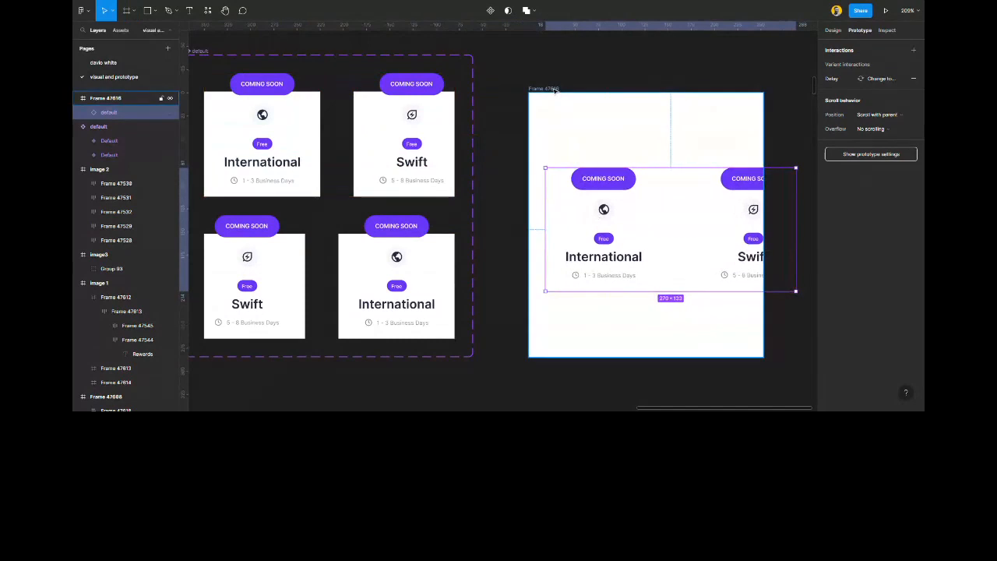
# Widen the new frame to 332 × 285 so that it encloses the whole card instance.
pyautogui.click(554, 90)
pyautogui.hscroll(3, 566, 198)
pyautogui.moveTo(618, 150); pyautogui.dragTo(691, 225)
pyautogui.click(622, 183)
pyautogui.click(413, 92)
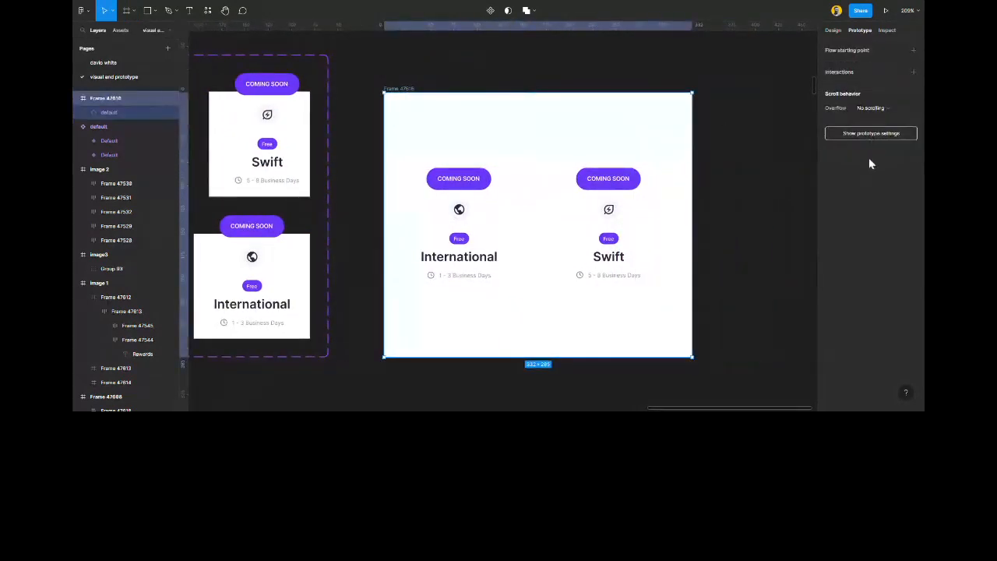
# Fill the new frame with the red colour style.
pyautogui.click(832, 29)
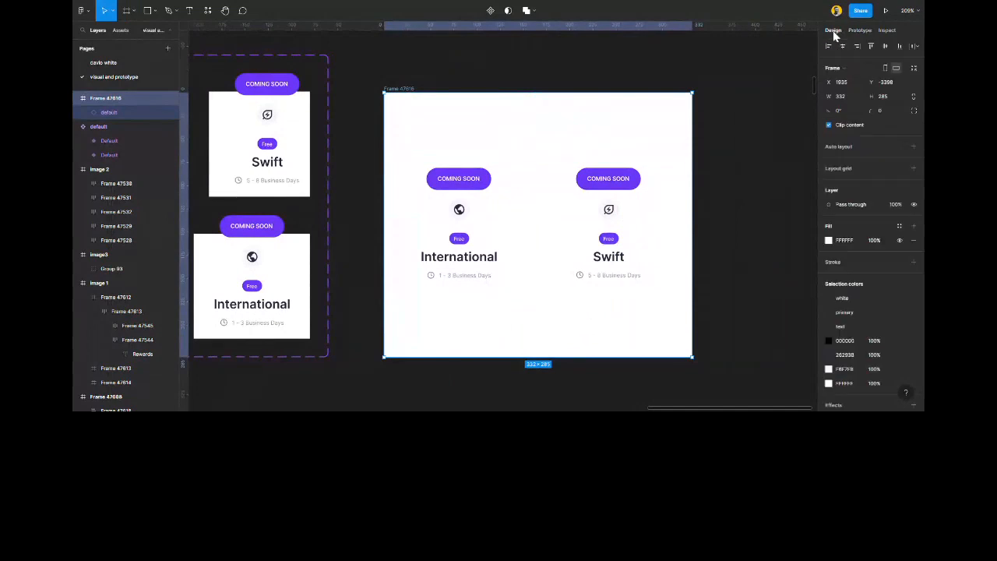
pyautogui.click(899, 225)
pyautogui.click(850, 310)
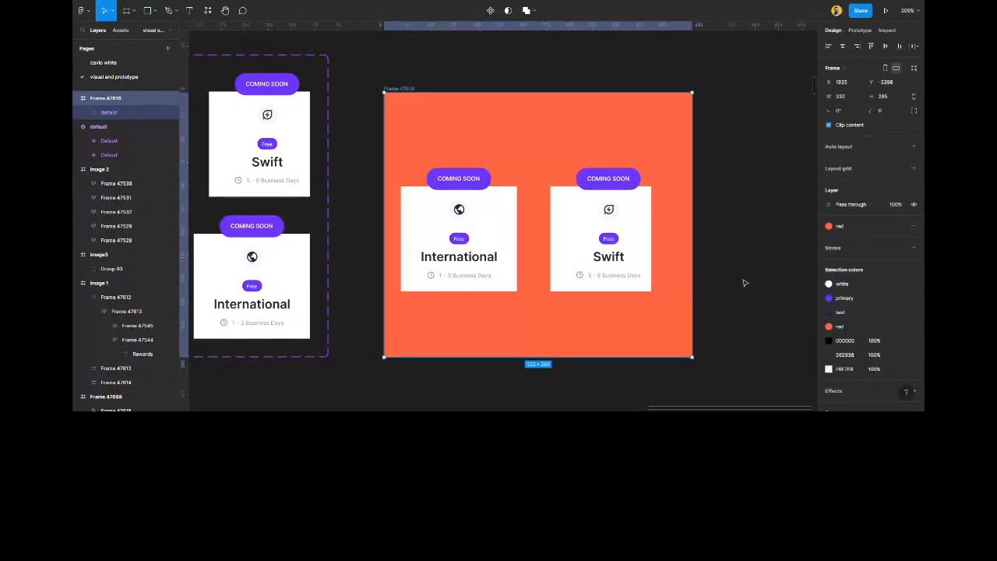
# Center the card instance horizontally and vertically inside the new frame.
pyautogui.click(499, 205)
pyautogui.click(842, 46)
pyautogui.click(885, 46)
pyautogui.press('Escape')
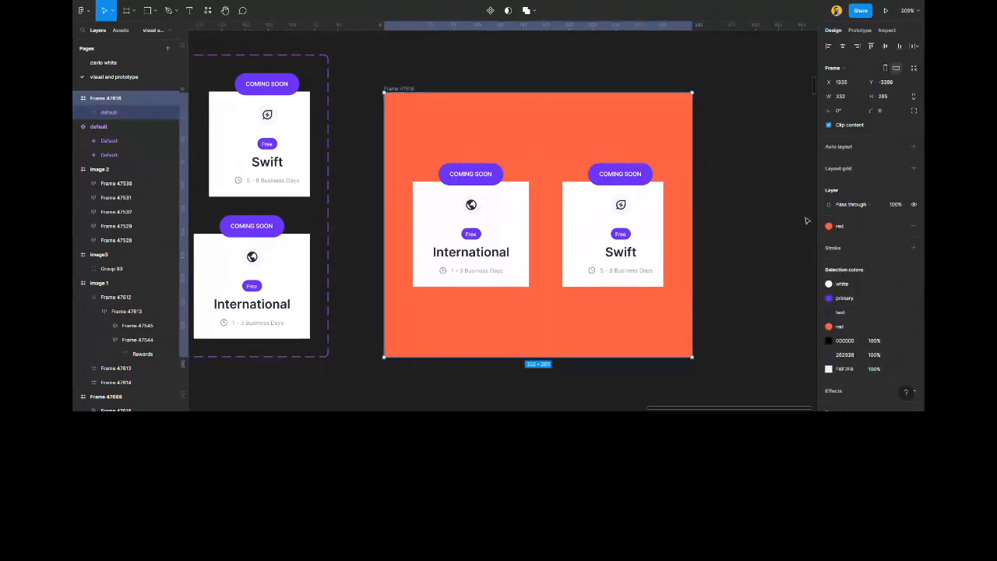
# Set the new frame's fill to the partners-color style.
pyautogui.click(858, 226)
pyautogui.scroll(-3, 862, 345)
pyautogui.click(859, 318)
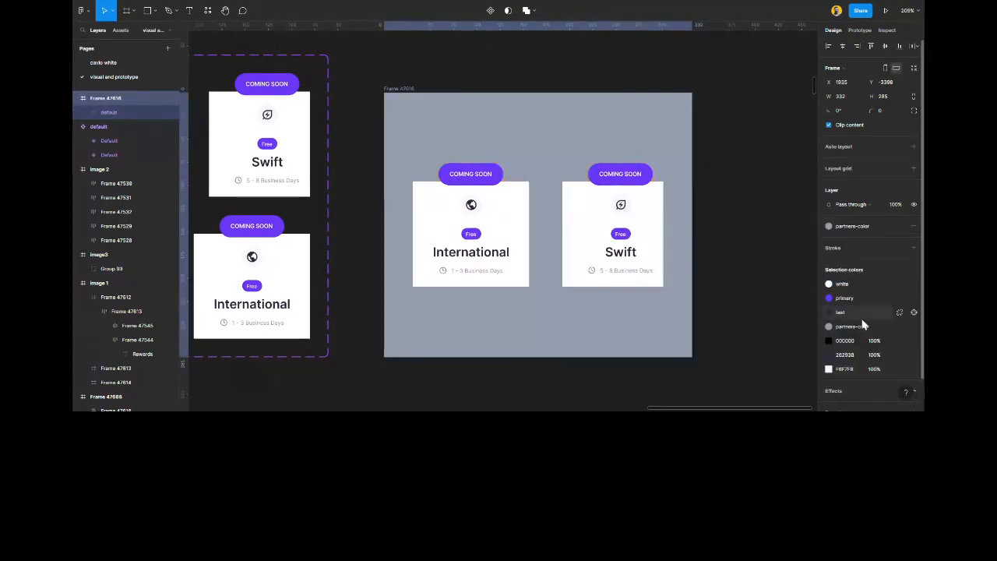
pyautogui.click(732, 261)
pyautogui.click(419, 92)
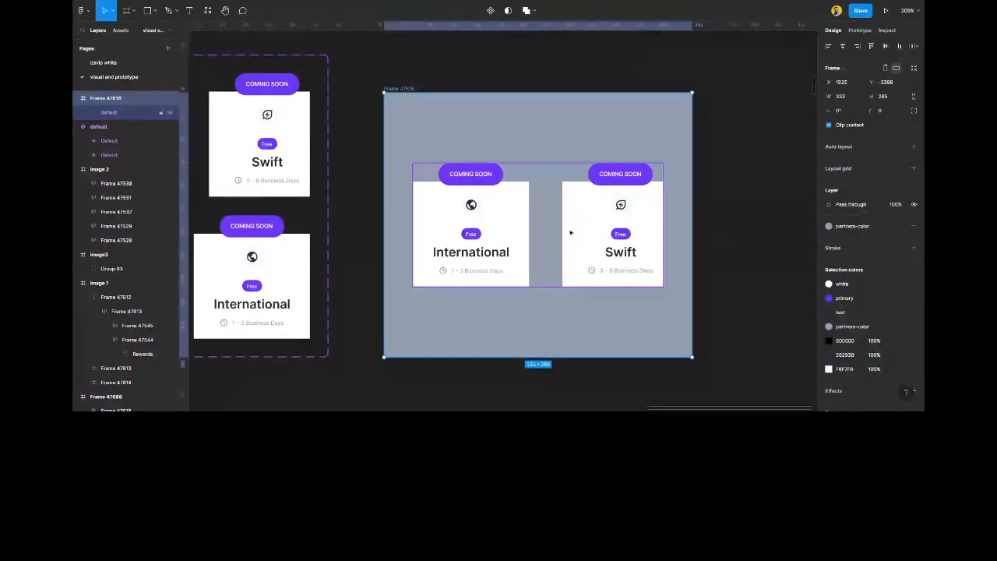
# Place an instance of the default component from the local assets below the image3 frame.
pyautogui.hscroll(-2, 562, 244)
pyautogui.hscroll(-10, 562, 243)
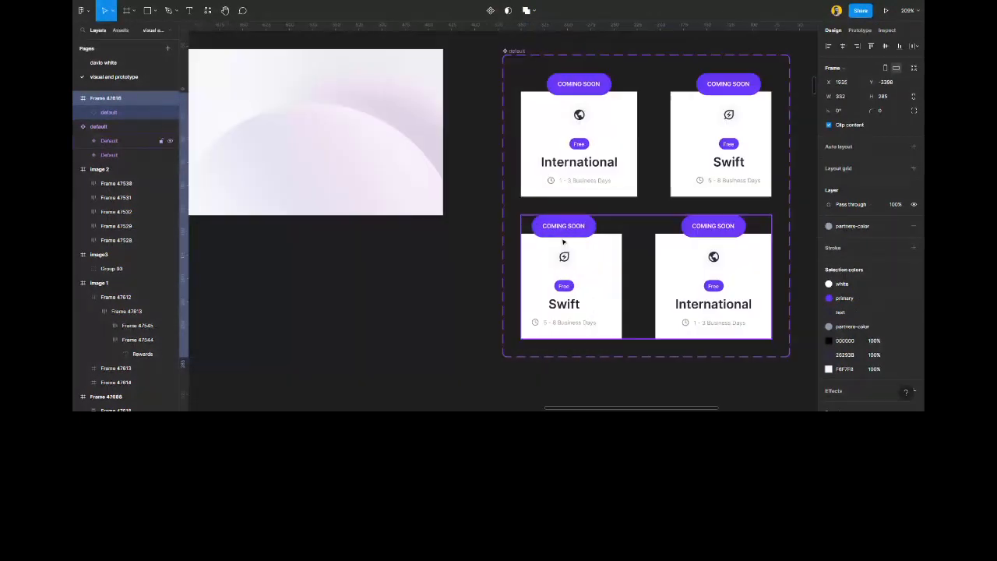
pyautogui.click(615, 144)
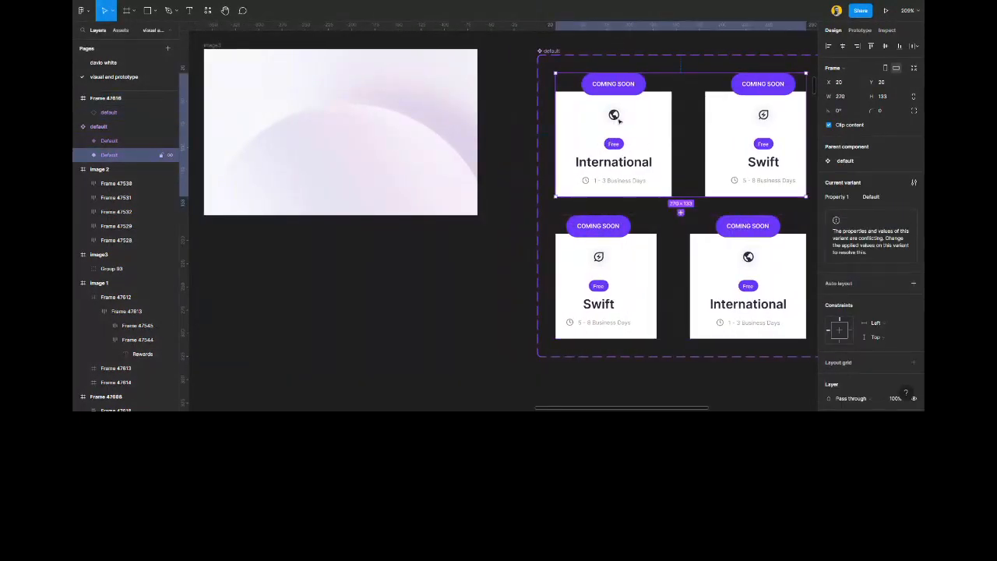
pyautogui.click(126, 31)
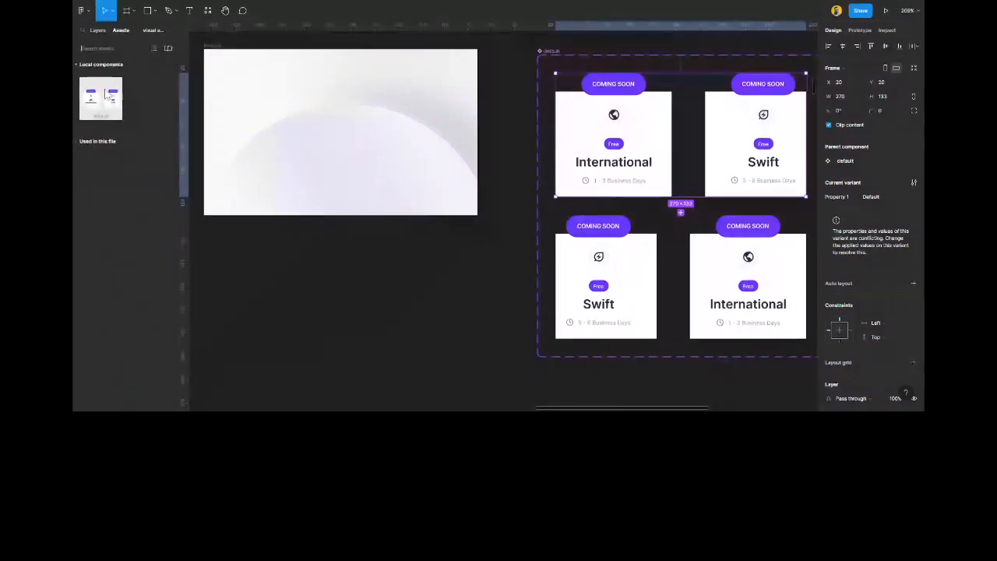
pyautogui.moveTo(107, 102); pyautogui.dragTo(405, 369)
pyautogui.click(601, 153)
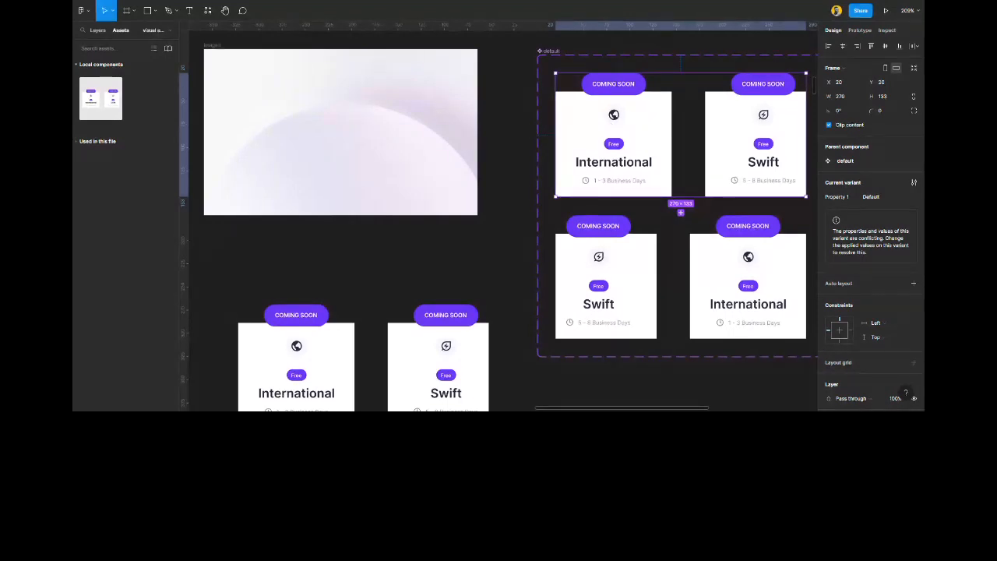
pyautogui.moveTo(669, 133); pyautogui.dragTo(329, 122)
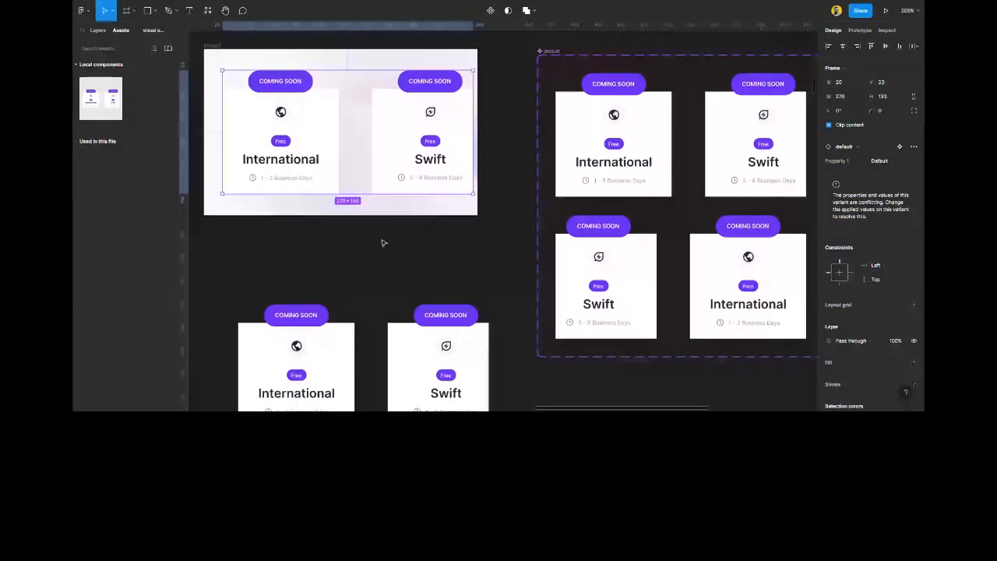
pyautogui.hotkey('ctrl', 'z')
# Move the default instance into the image3 frame, aligned to its right edge and vertically centered.
pyautogui.moveTo(340, 356); pyautogui.dragTo(326, 121)
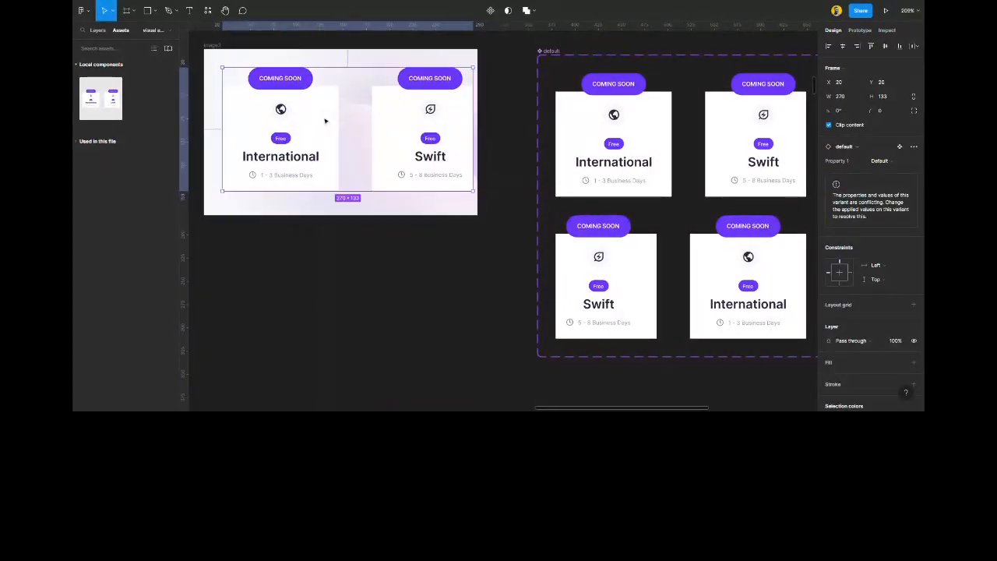
pyautogui.scroll(3, 348, 120)
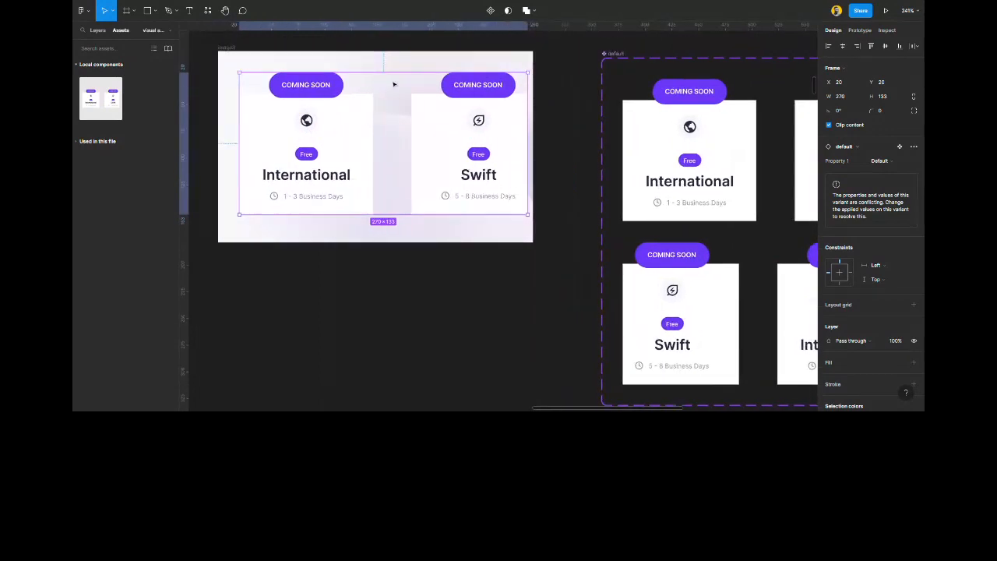
pyautogui.click(855, 46)
pyautogui.click(884, 46)
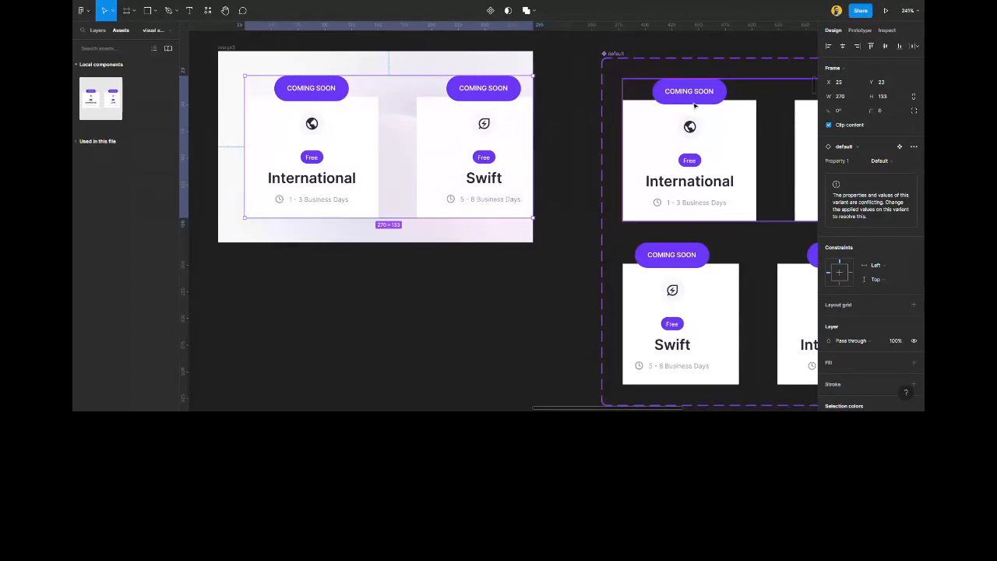
pyautogui.click(394, 260)
pyautogui.scroll(-6, 394, 260)
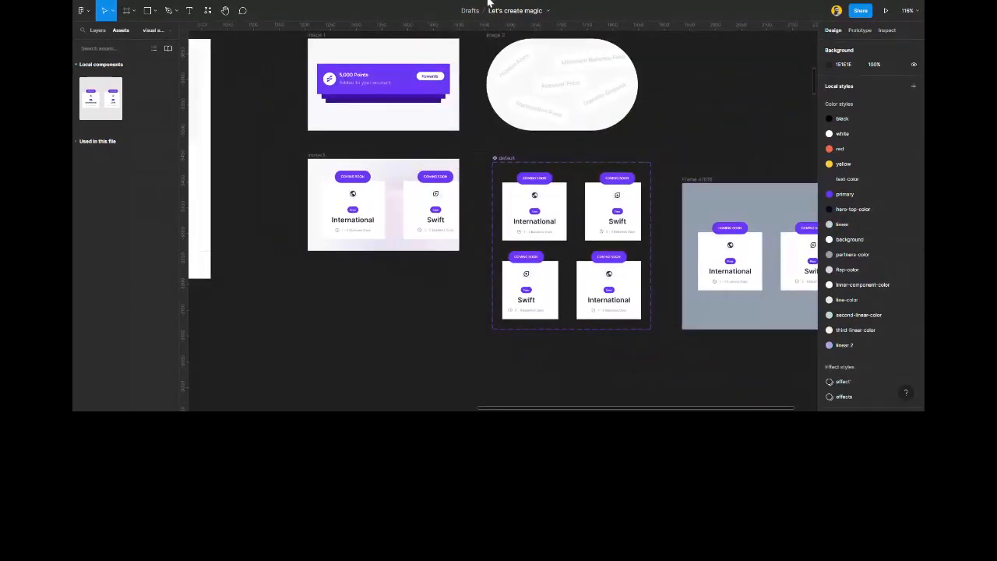
# Preview the card row's test frame in the prototype view, and return to the design file.
pyautogui.hotkey('ctrl', 'alt', 'Return')
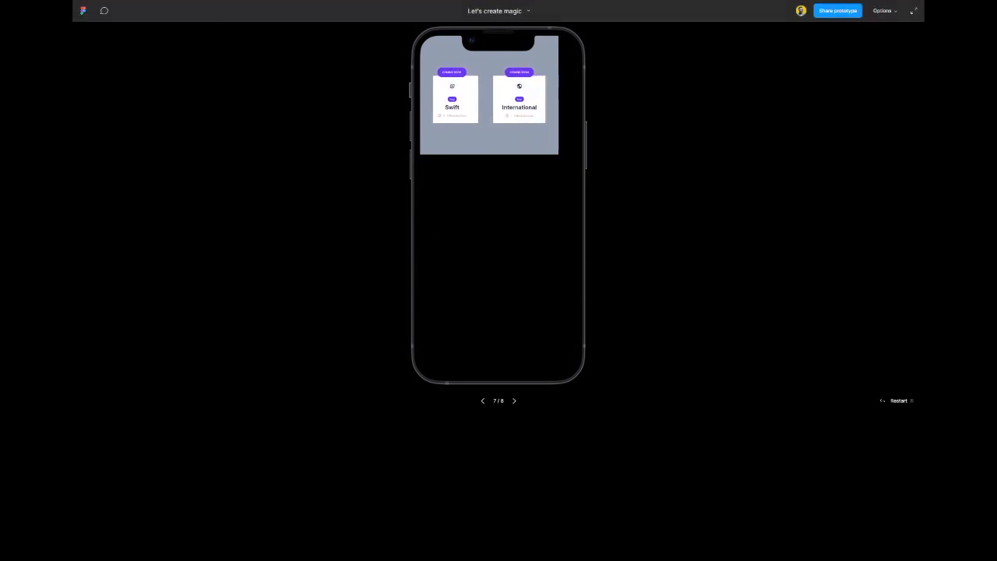
pyautogui.hotkey('ctrl', 'shift', 'Tab')
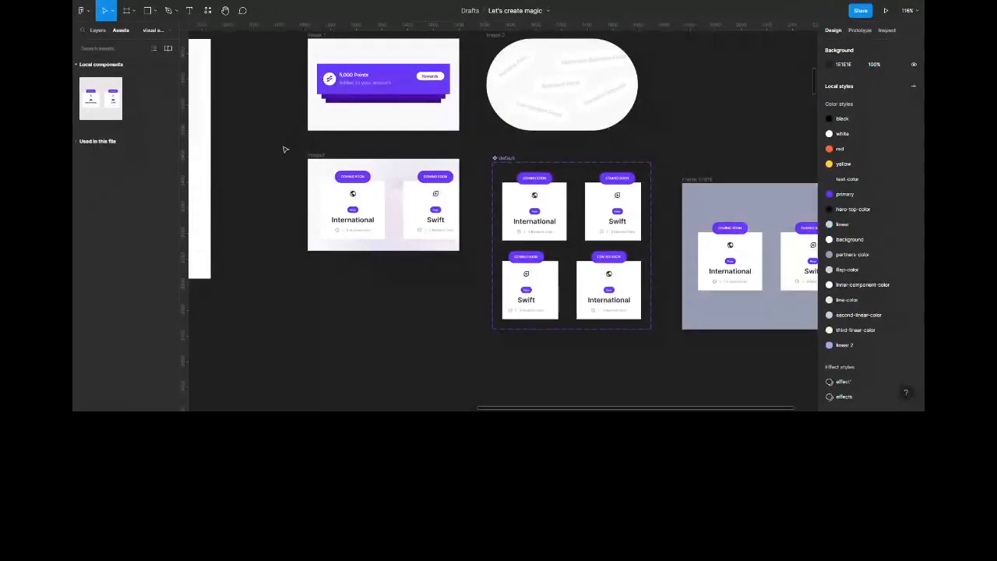
# Move the image3 and image 1 frames left to X 1088 so that their left edges align.
pyautogui.hscroll(-5, 545, 199)
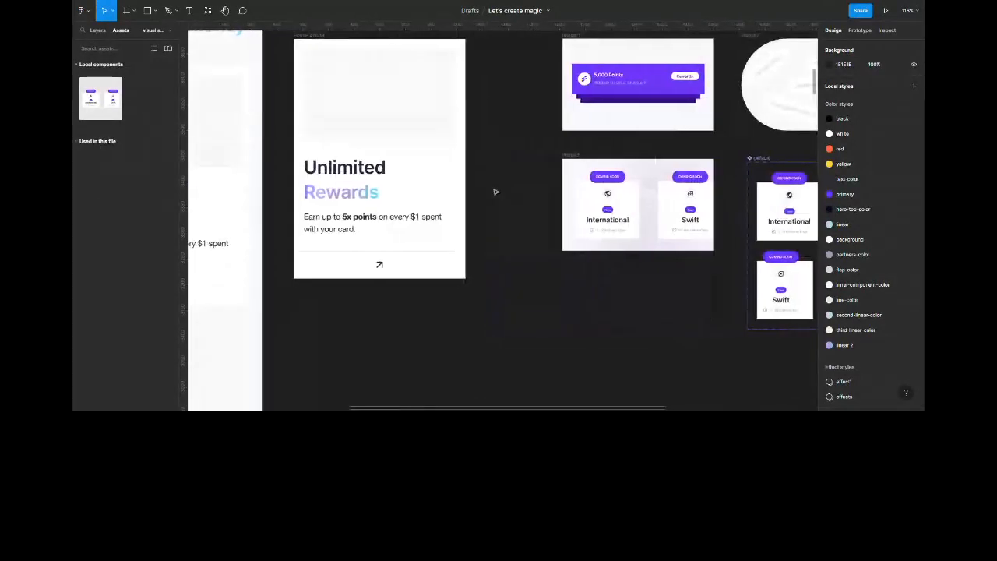
pyautogui.hscroll(4, 483, 187)
pyautogui.click(471, 181)
pyautogui.moveTo(413, 177); pyautogui.dragTo(352, 183)
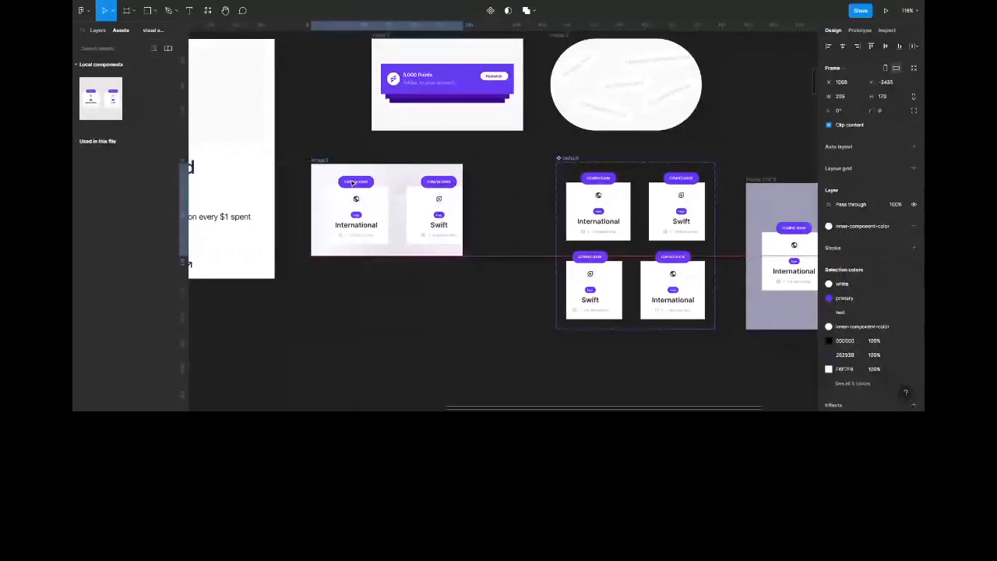
pyautogui.click(374, 141)
pyautogui.scroll(3, 374, 141)
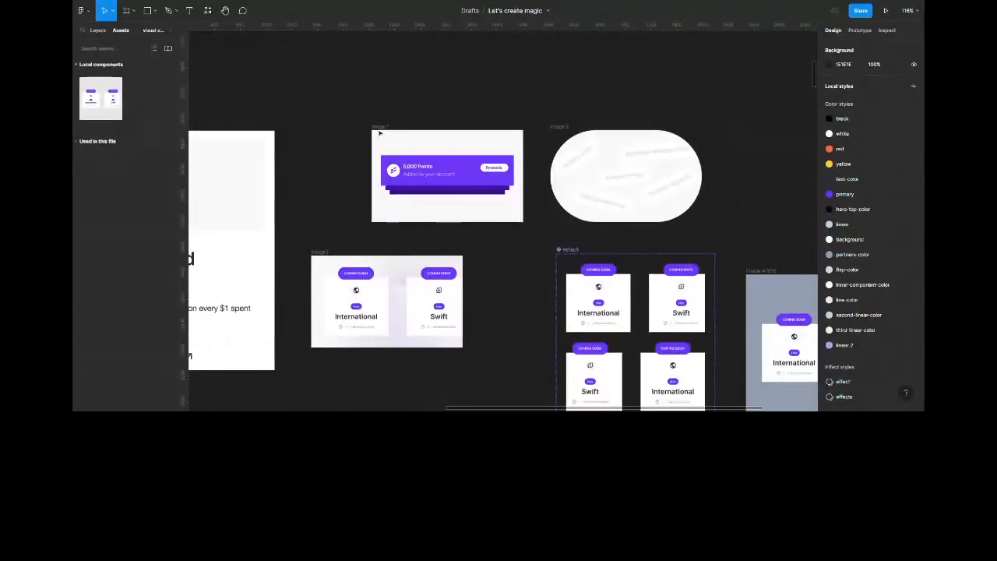
pyautogui.click(388, 128)
pyautogui.moveTo(421, 149); pyautogui.dragTo(360, 127)
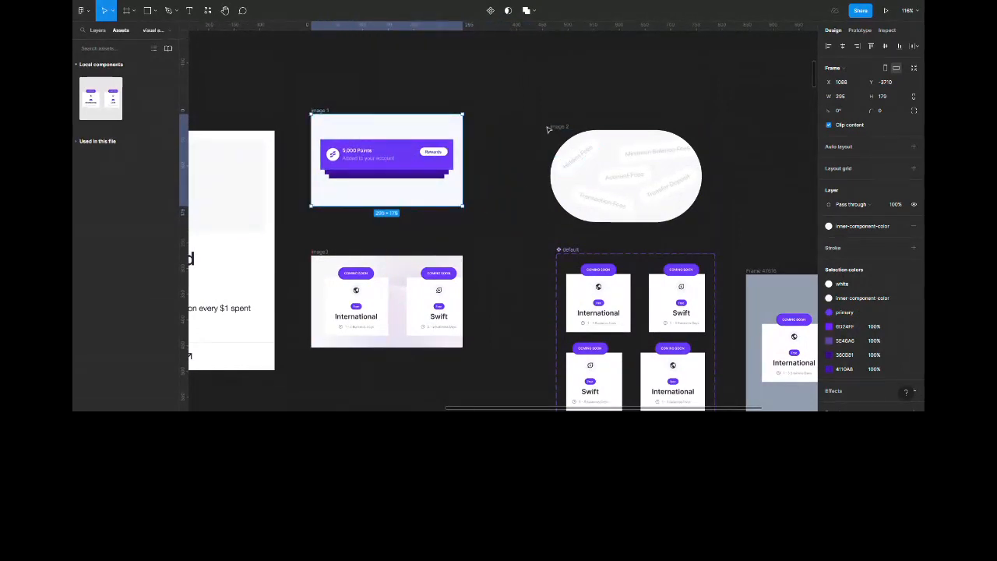
# Move the image 2 frame right and lower the default component set together with its test frame to clear space beside image 1.
pyautogui.click(587, 176)
pyautogui.moveTo(592, 174); pyautogui.dragTo(791, 187)
pyautogui.moveTo(578, 251); pyautogui.dragTo(579, 271)
pyautogui.keyDown('shift'); pyautogui.click(759, 273); pyautogui.keyUp('shift')
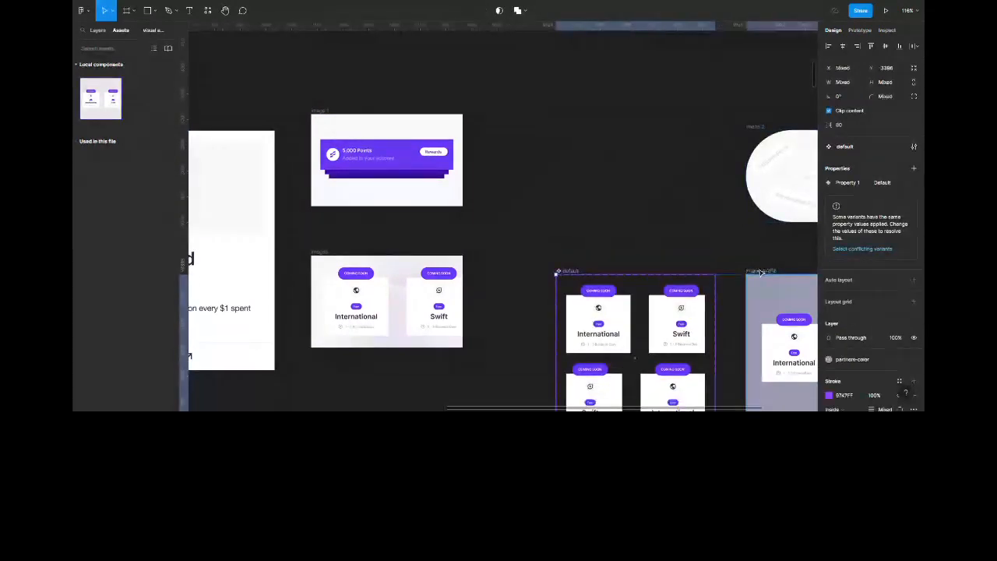
pyautogui.moveTo(768, 289); pyautogui.dragTo(779, 409)
pyautogui.click(588, 243)
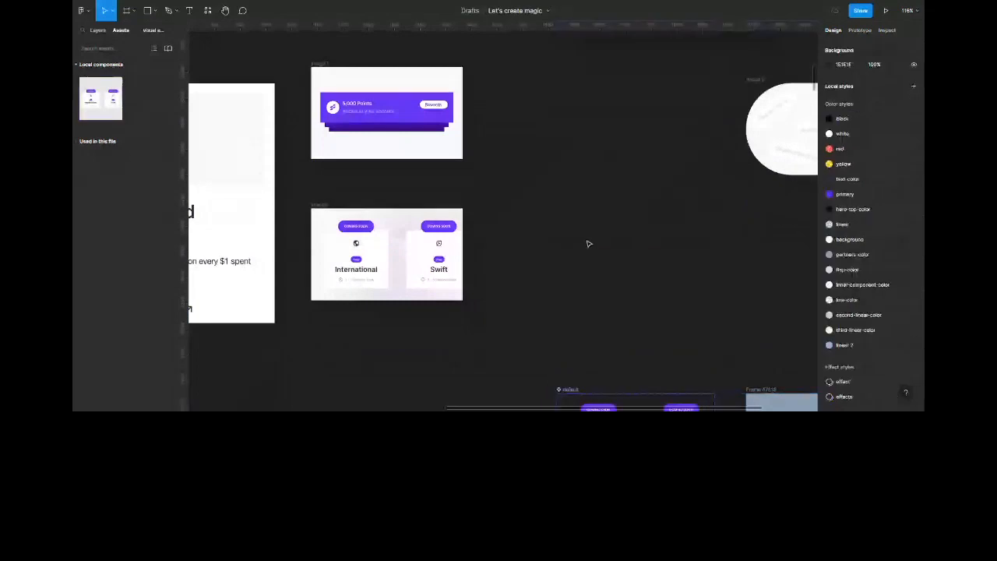
# Duplicate the image 1 frame directly to its right at X 1423.
pyautogui.scroll(2, 490, 190)
pyautogui.scroll(3, 445, 141)
pyautogui.click(231, 123)
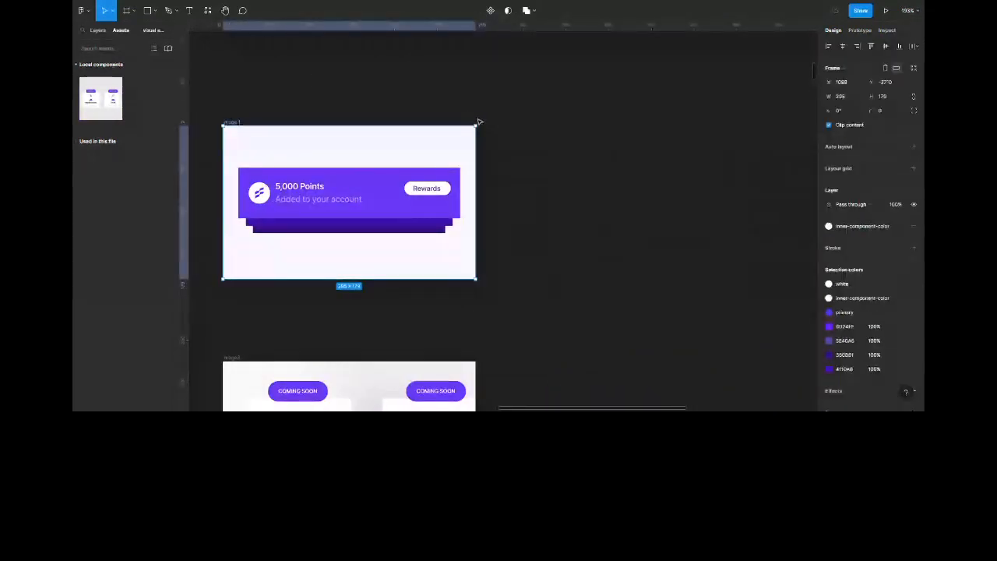
pyautogui.hotkey('ctrl', 'd')
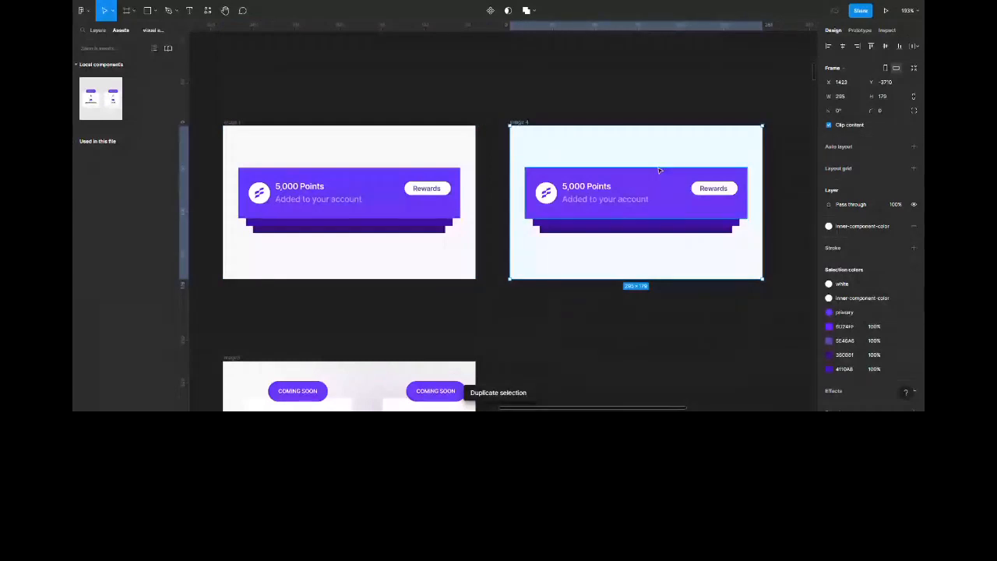
pyautogui.click(660, 314)
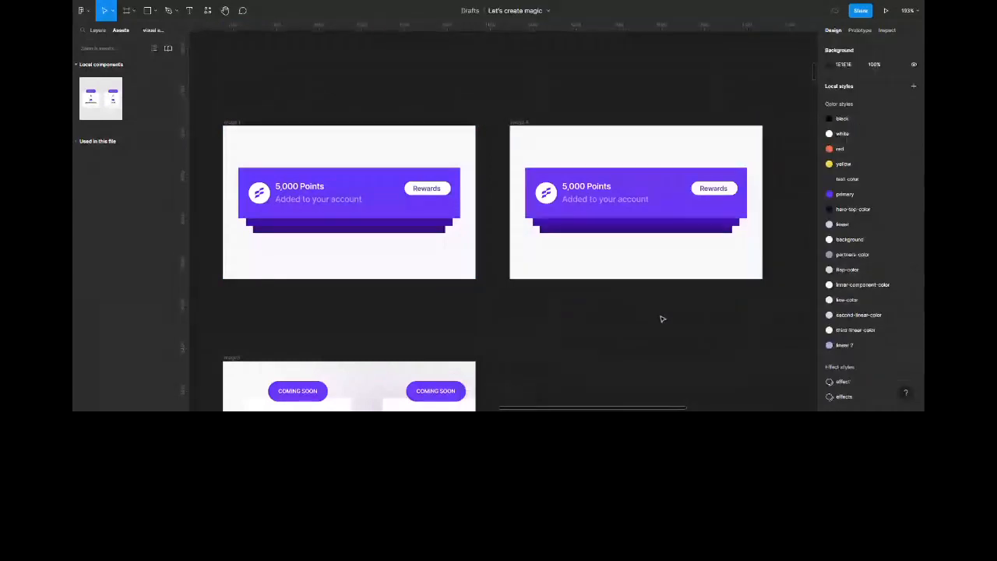
# Add horizontal ruler guides in the duplicated frame along the upper and lower edges of the stacked purple cards.
pyautogui.hscroll(2, 628, 296)
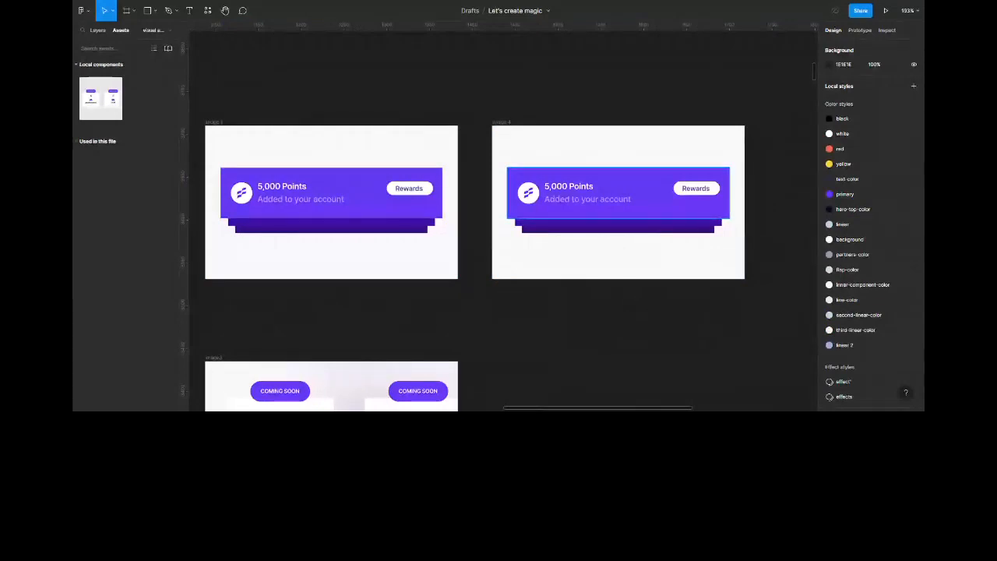
pyautogui.scroll(5, 654, 206)
pyautogui.scroll(1, 654, 206)
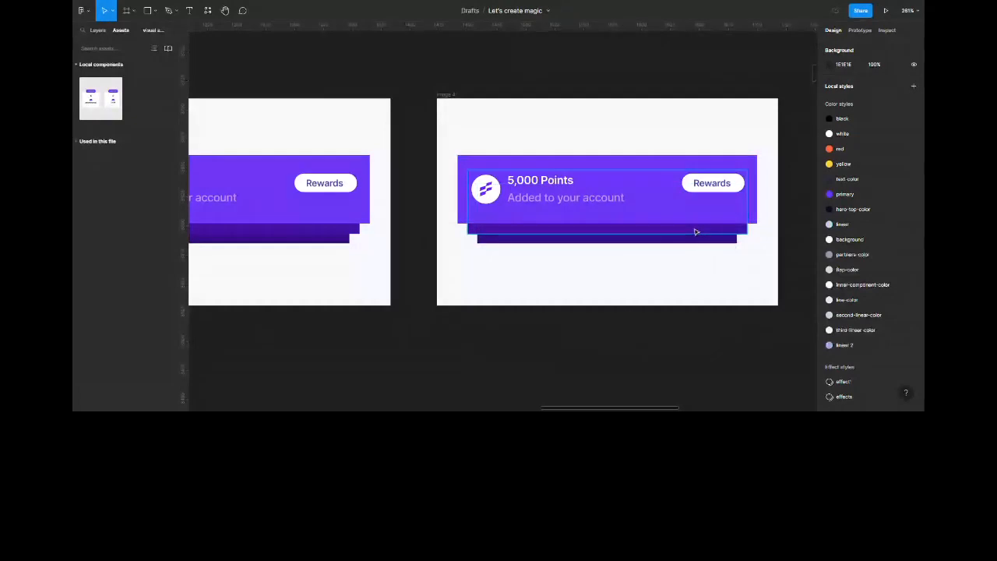
pyautogui.hscroll(2, 576, 270)
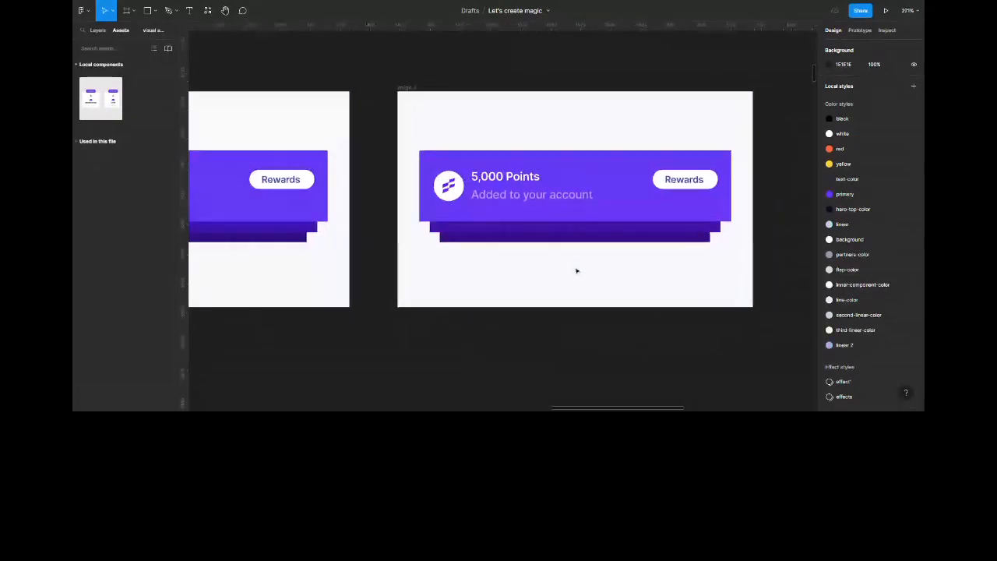
pyautogui.scroll(3, 576, 271)
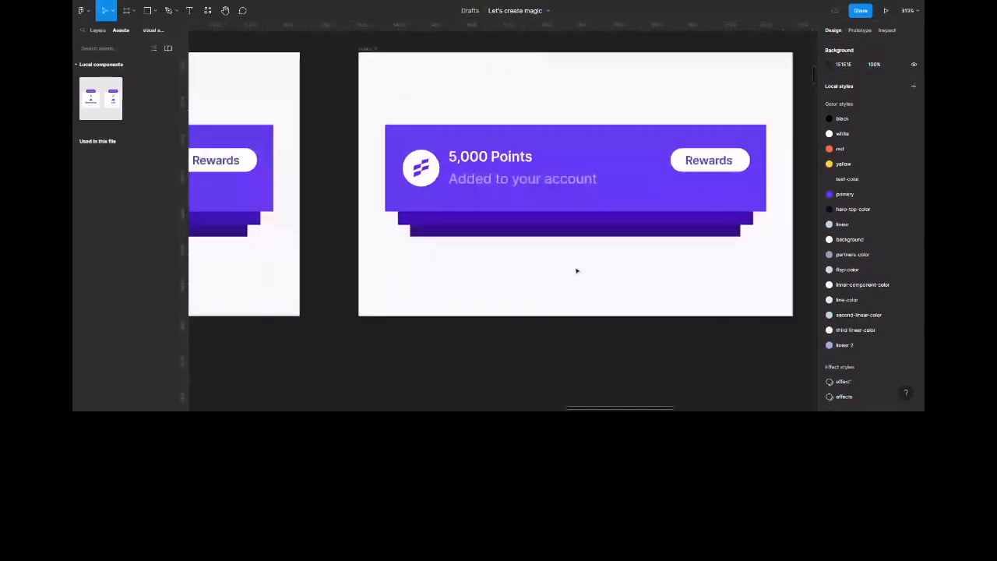
pyautogui.click(574, 180)
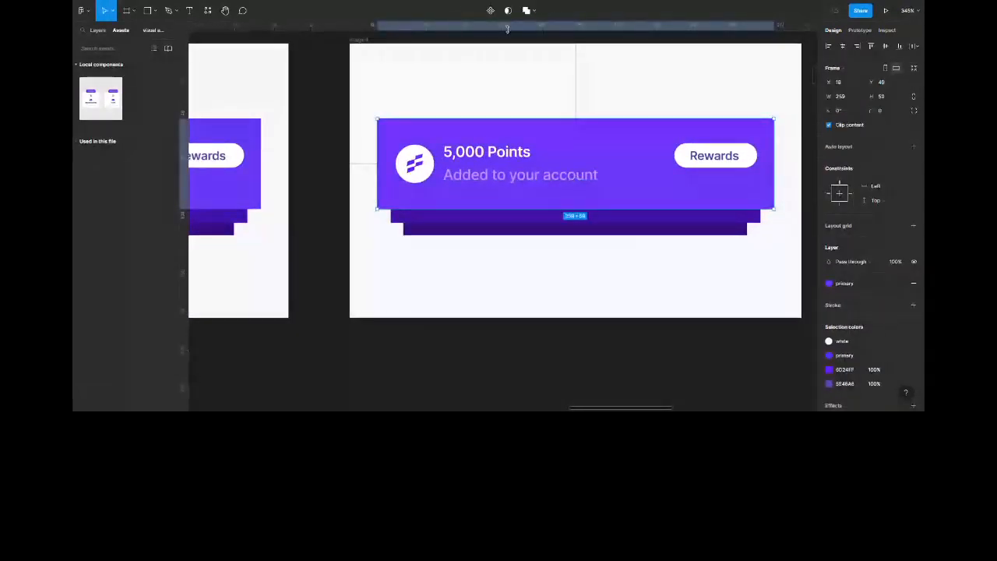
pyautogui.moveTo(507, 29); pyautogui.dragTo(456, 118)
pyautogui.moveTo(484, 30); pyautogui.dragTo(423, 210)
pyautogui.scroll(5, 424, 210)
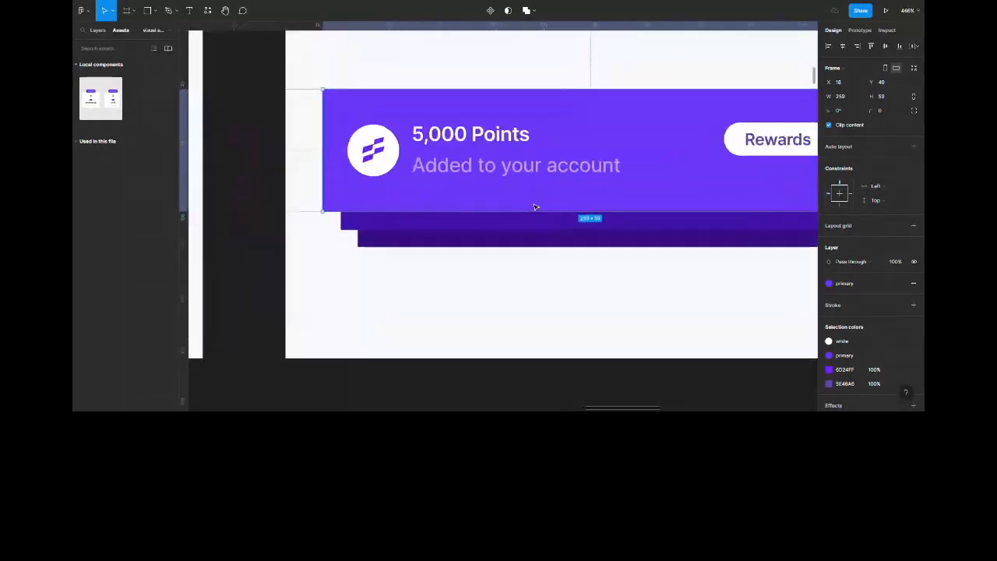
pyautogui.moveTo(510, 23); pyautogui.dragTo(491, 241)
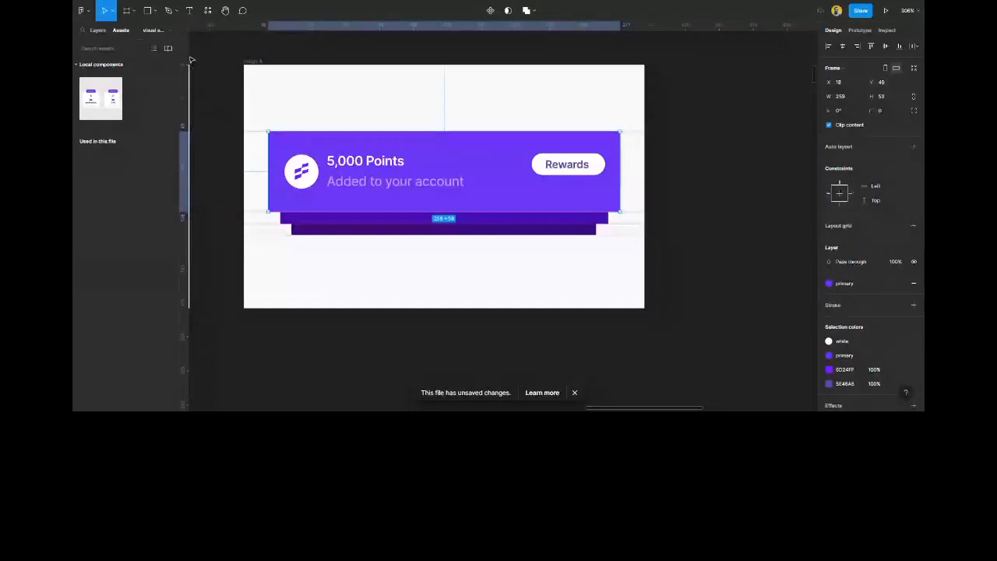
# Add vertical ruler guides along the side edges of the stacked purple cards in the duplicated frame.
pyautogui.moveTo(187, 48); pyautogui.dragTo(268, 156)
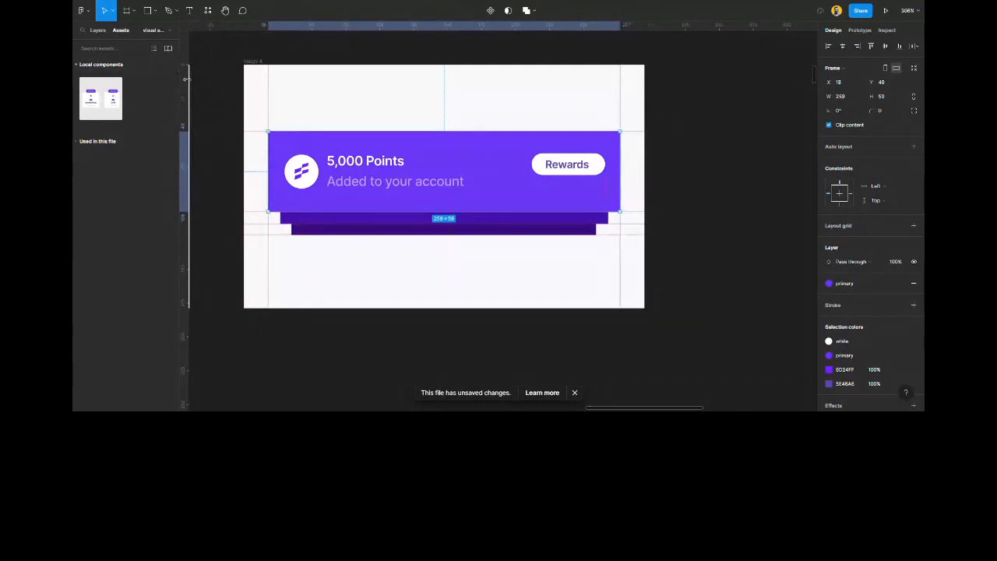
pyautogui.moveTo(185, 79); pyautogui.dragTo(609, 187)
pyautogui.moveTo(186, 83); pyautogui.dragTo(292, 218)
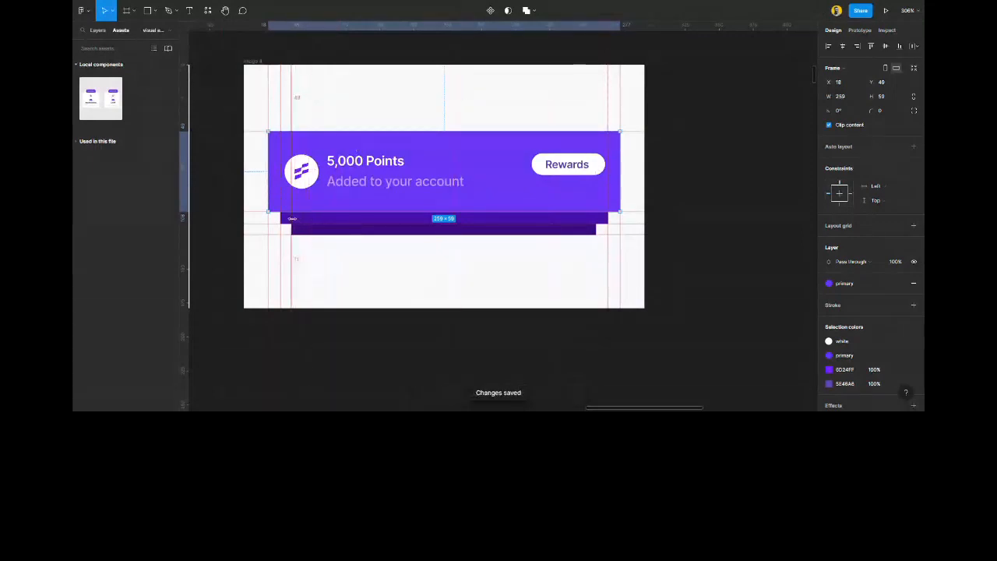
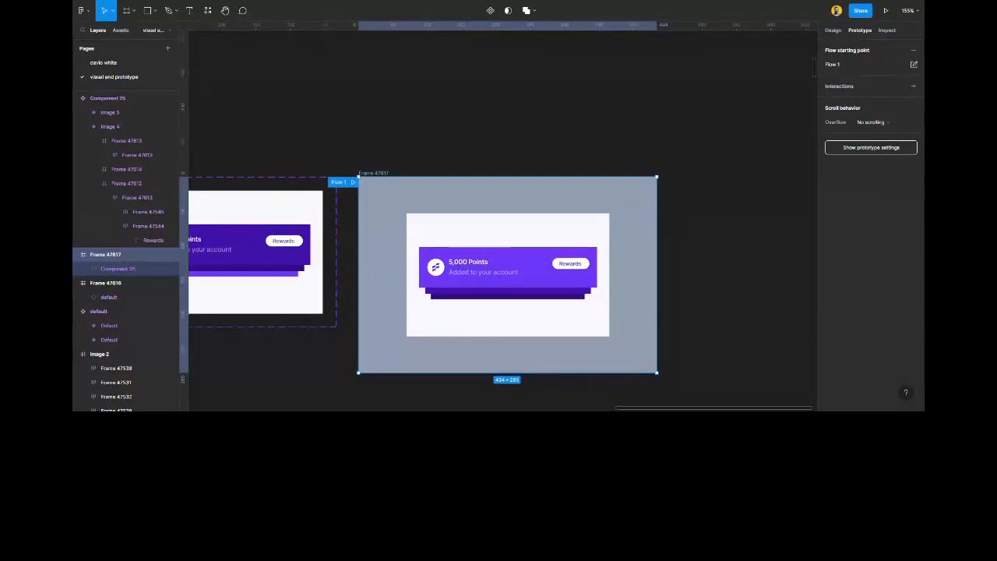
# Preview the points-card test frame in the prototype view, scaled to fill the screen.
pyautogui.hotkey('ctrl', 'Tab')
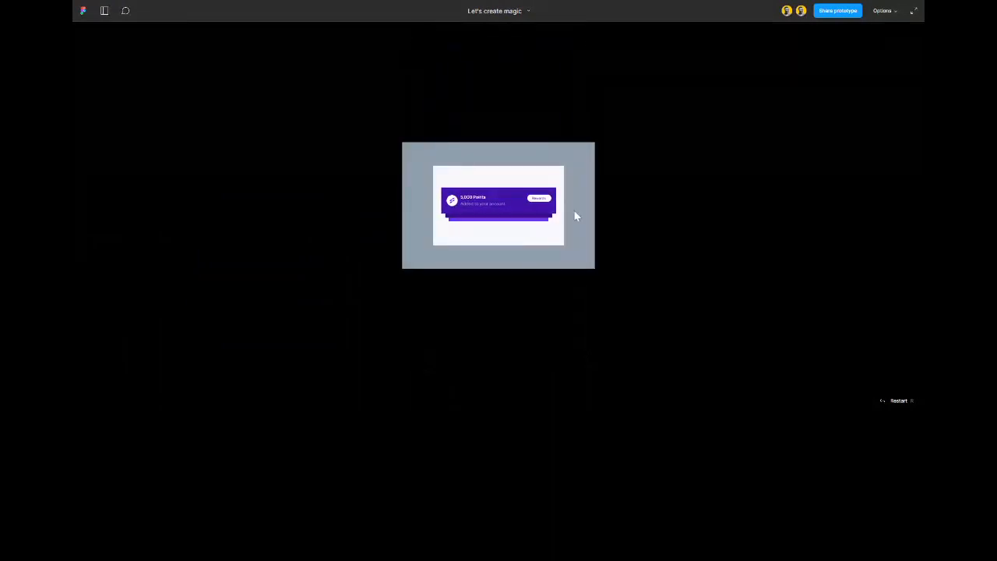
pyautogui.click(883, 11)
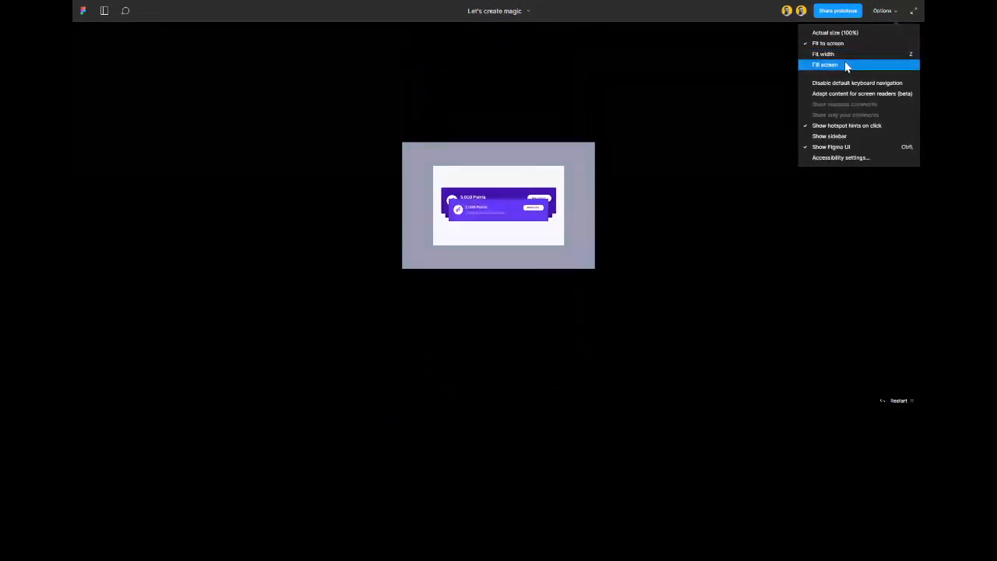
pyautogui.click(845, 65)
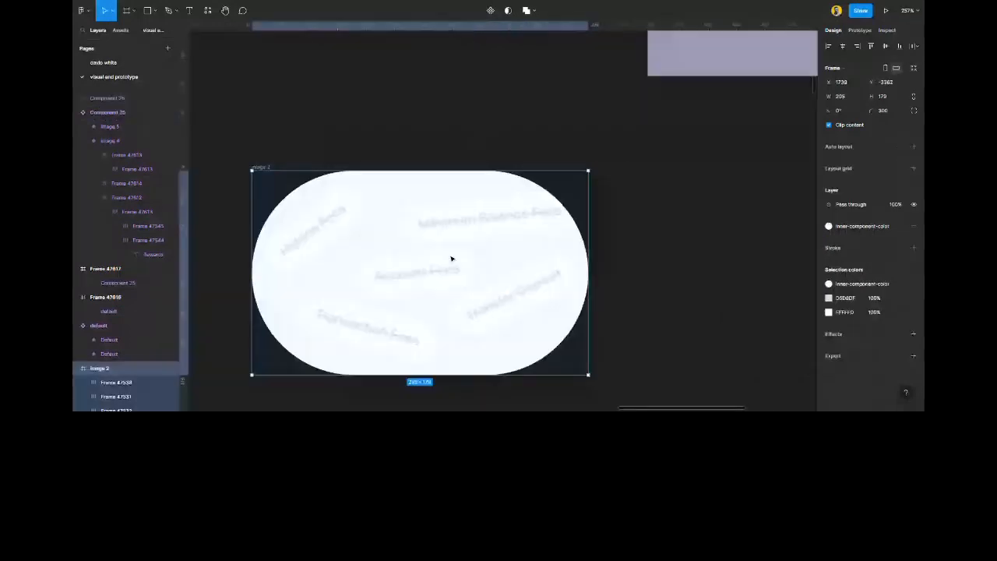
pyautogui.hscroll(-1, 797, 229)
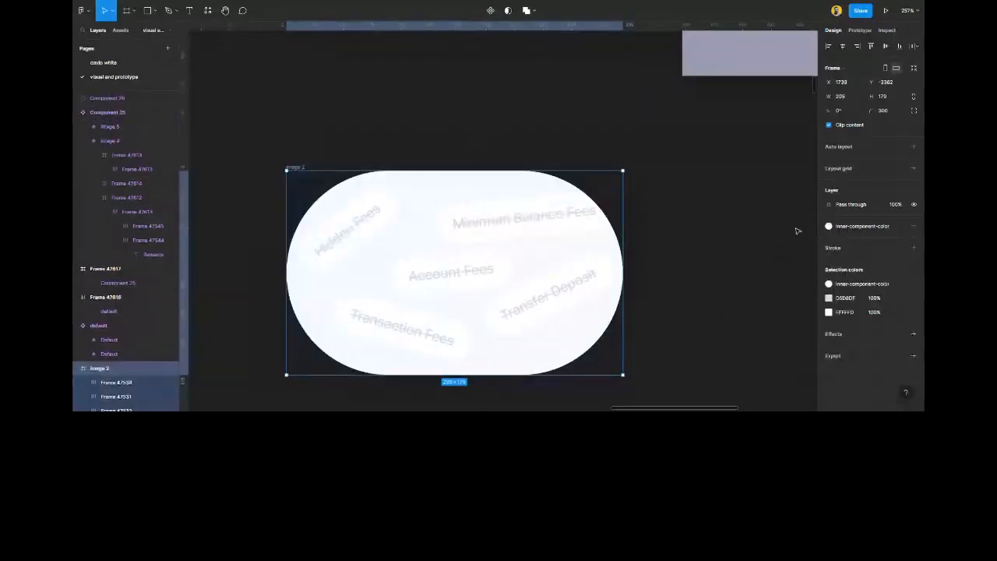
pyautogui.click(510, 237)
pyautogui.keyDown('shift'); pyautogui.click(498, 264); pyautogui.keyUp('shift')
pyautogui.keyDown('shift'); pyautogui.click(556, 285); pyautogui.keyUp('shift')
pyautogui.keyDown('shift'); pyautogui.click(405, 327); pyautogui.keyUp('shift')
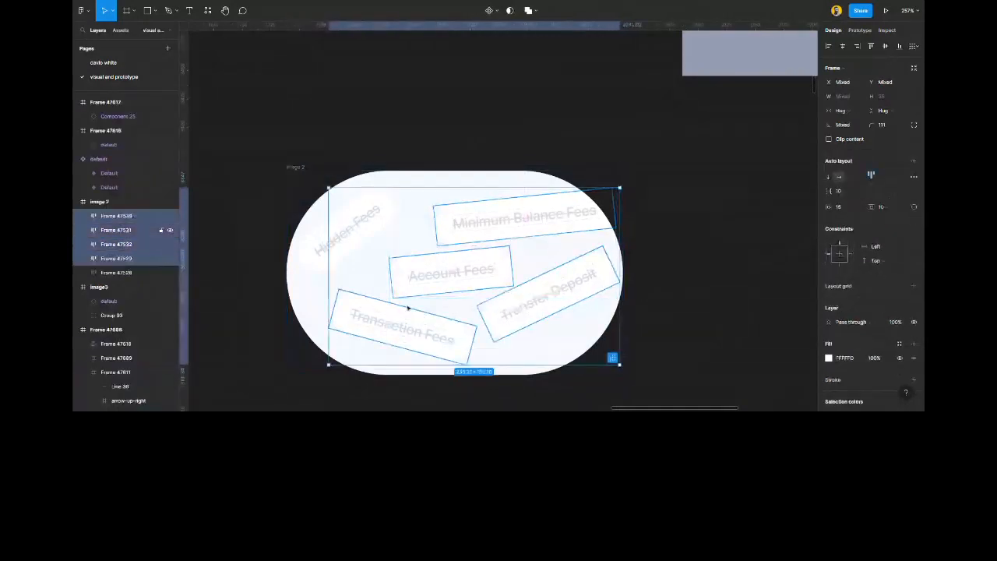
pyautogui.keyDown('shift'); pyautogui.click(366, 243); pyautogui.keyUp('shift')
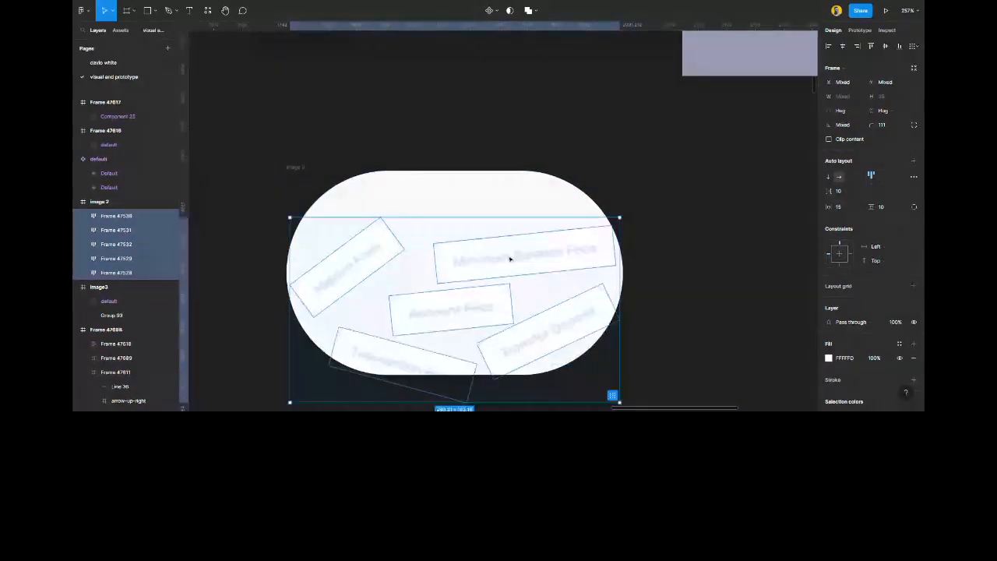
pyautogui.click(683, 223)
# Move the image 2 frame left beneath the Component 25 set and place a duplicate of it to the right.
pyautogui.scroll(-3, 610, 180)
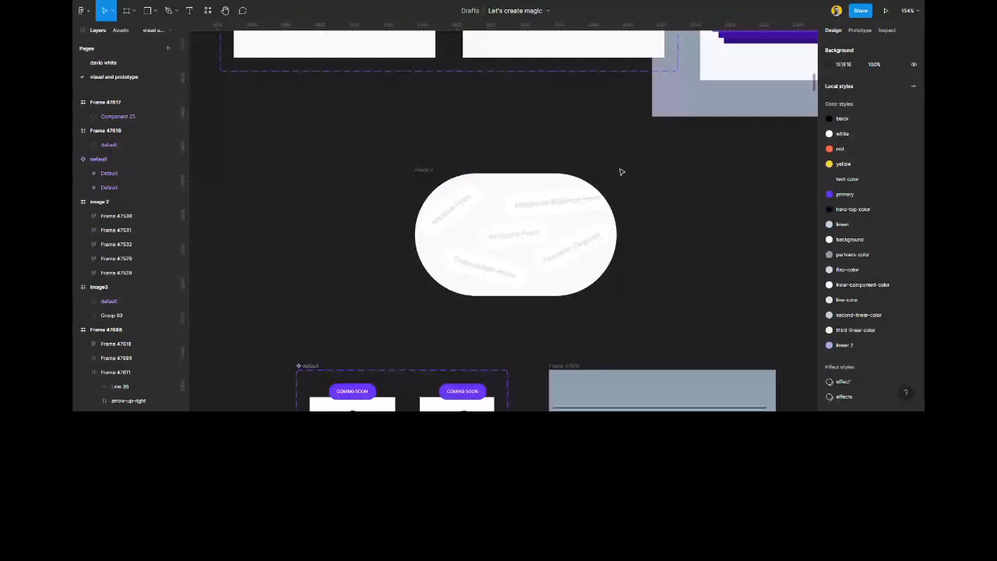
pyautogui.scroll(-3, 620, 171)
pyautogui.scroll(1, 621, 180)
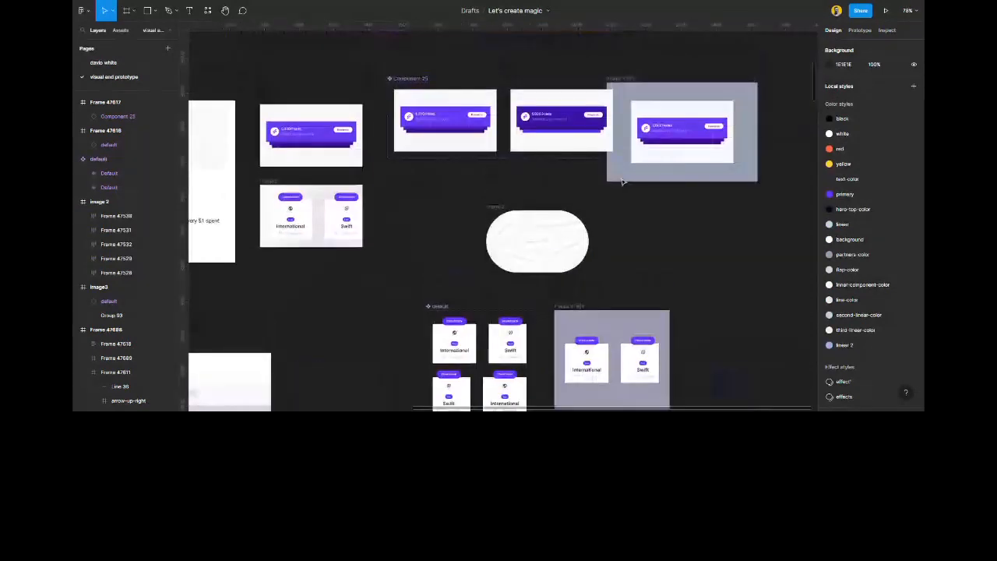
pyautogui.moveTo(539, 240); pyautogui.dragTo(442, 214)
pyautogui.scroll(5, 457, 213)
pyautogui.moveTo(363, 218); pyautogui.dragTo(656, 207)
# Shift all five fee labels down together inside the duplicated pill-shaped frame.
pyautogui.hscroll(5, 629, 225)
pyautogui.moveTo(664, 158); pyautogui.dragTo(378, 308)
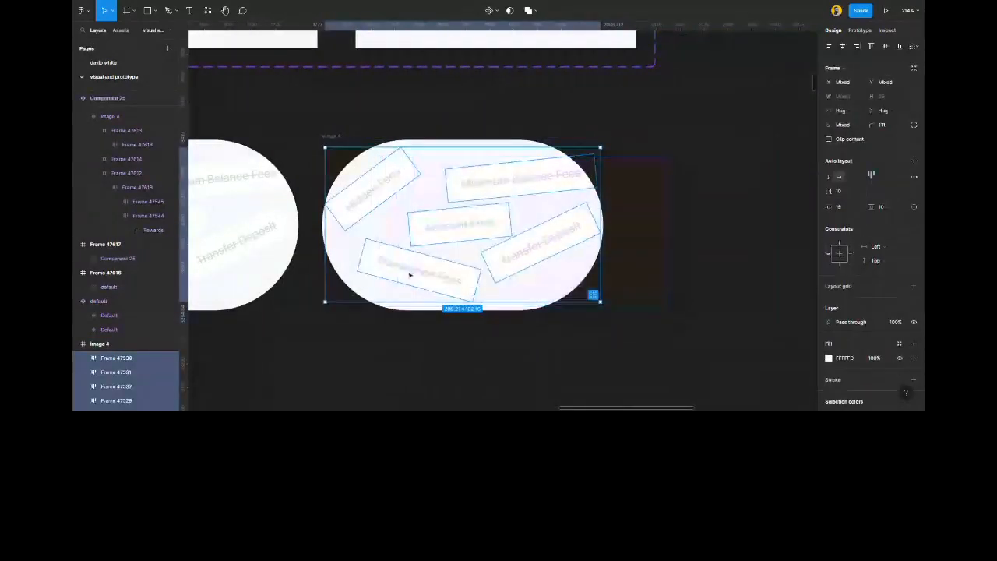
pyautogui.moveTo(475, 185); pyautogui.dragTo(477, 221)
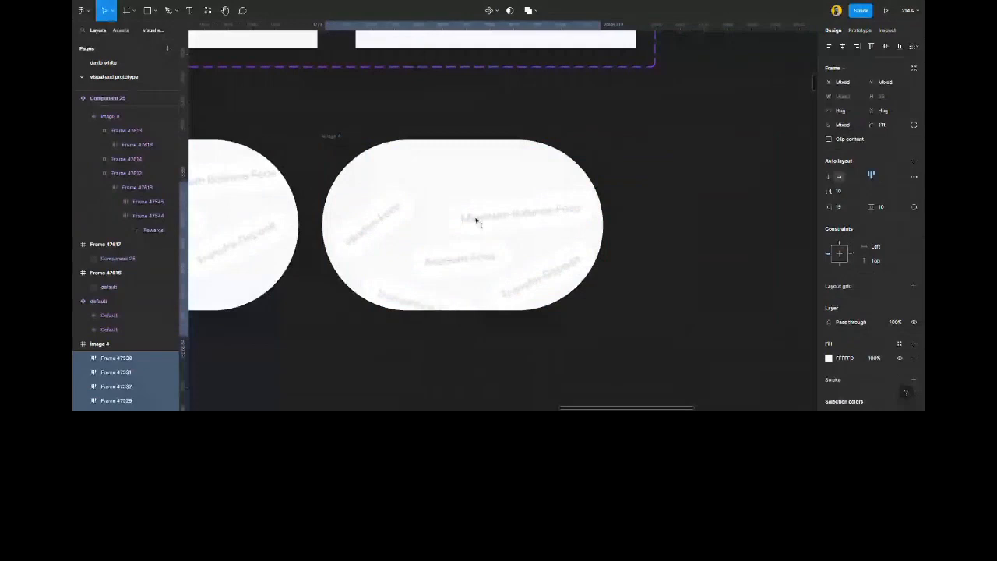
# Duplicate the shifted pill frame to its right, and lower the fee labels further in both the new copy and image 4.
pyautogui.hotkey('ctrl', 'd')
pyautogui.moveTo(641, 343); pyautogui.dragTo(379, 197)
pyautogui.moveTo(519, 213); pyautogui.dragTo(522, 265)
pyautogui.hscroll(-5, 521, 266)
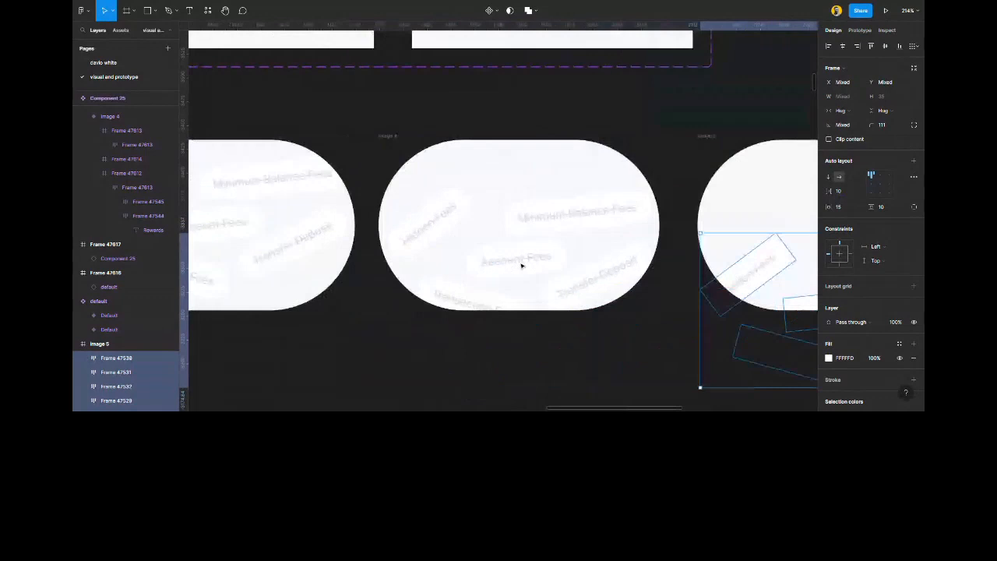
pyautogui.moveTo(534, 217); pyautogui.dragTo(534, 242)
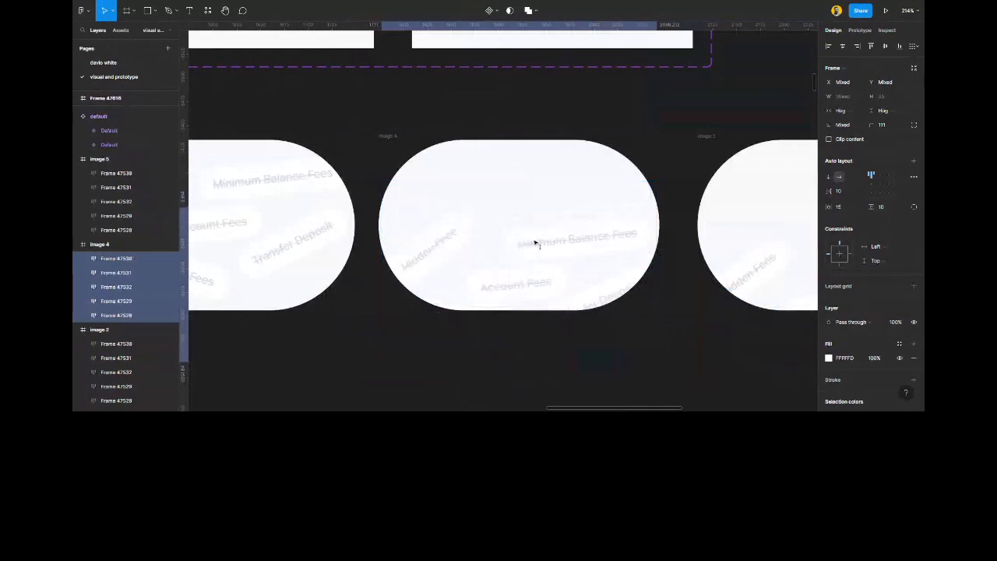
# Place another duplicate of the image 2 frame to its left at X 1518.
pyautogui.scroll(-5, 536, 243)
pyautogui.click(630, 304)
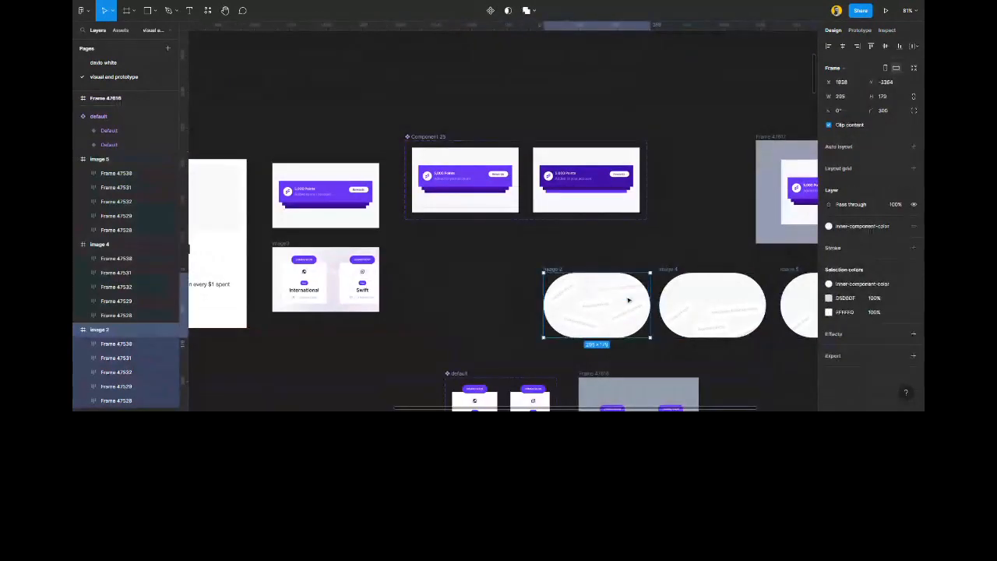
pyautogui.moveTo(631, 304); pyautogui.dragTo(515, 303)
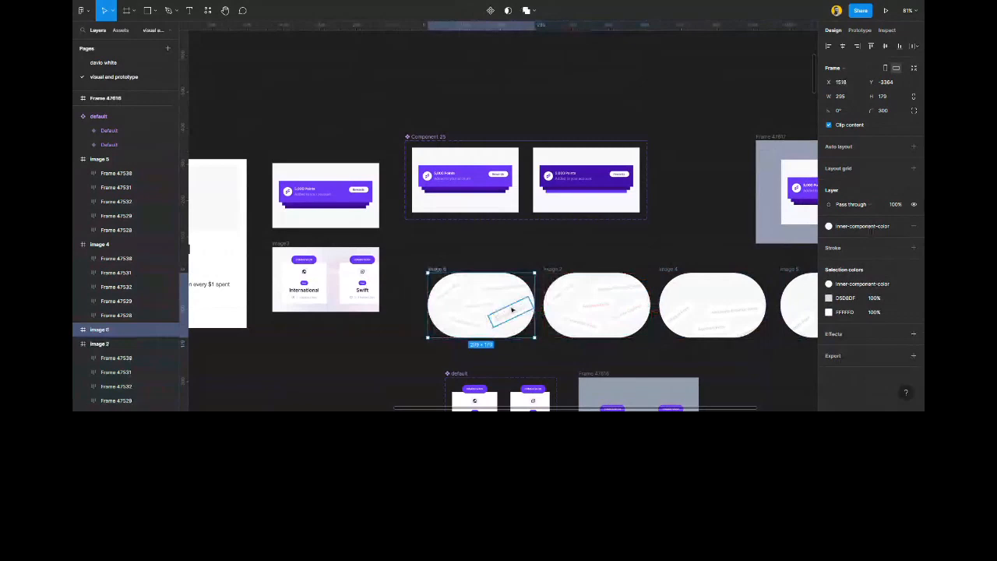
# Move all five fee labels in the image 6 frame up together until they are outside its visible area.
pyautogui.scroll(-1, 511, 309)
pyautogui.scroll(4, 512, 310)
pyautogui.click(592, 294)
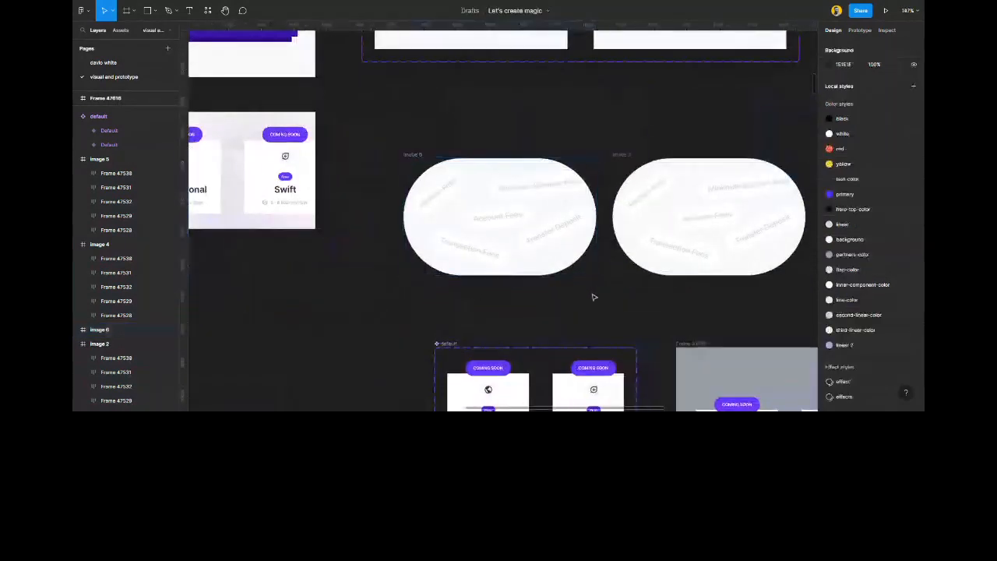
pyautogui.moveTo(605, 304); pyautogui.dragTo(416, 165)
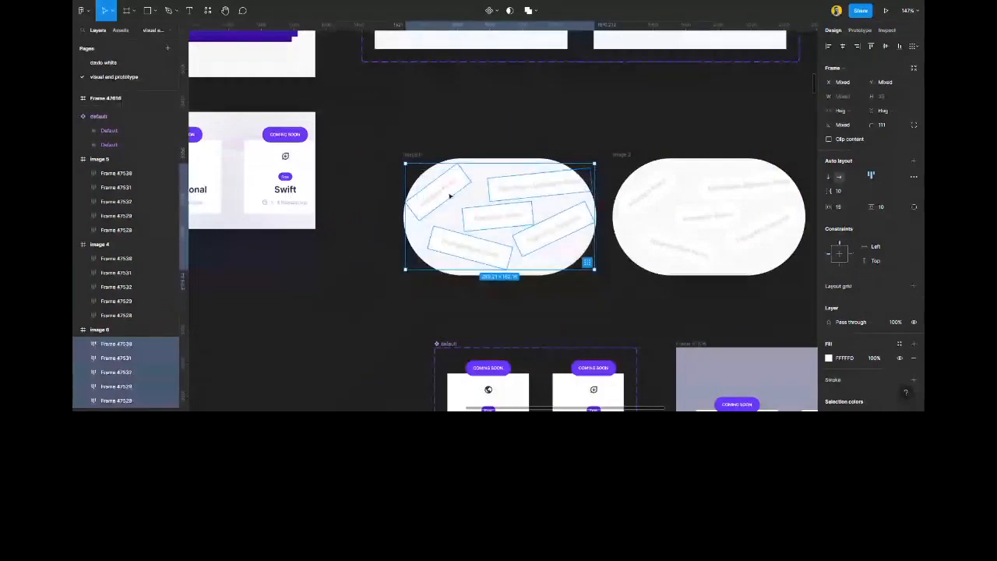
pyautogui.scroll(2, 449, 194)
pyautogui.scroll(3, 449, 195)
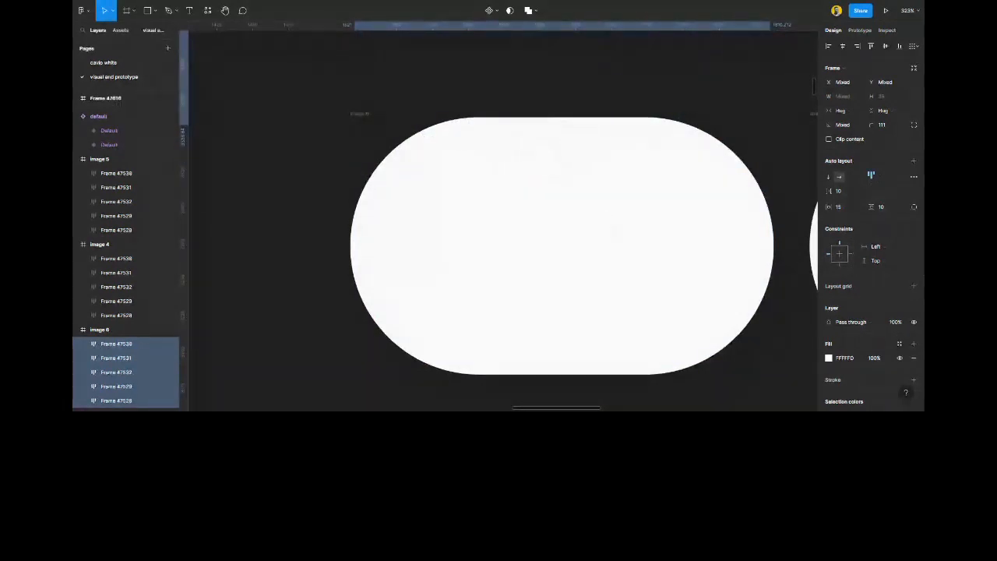
pyautogui.click(327, 174)
pyautogui.scroll(-3, 359, 180)
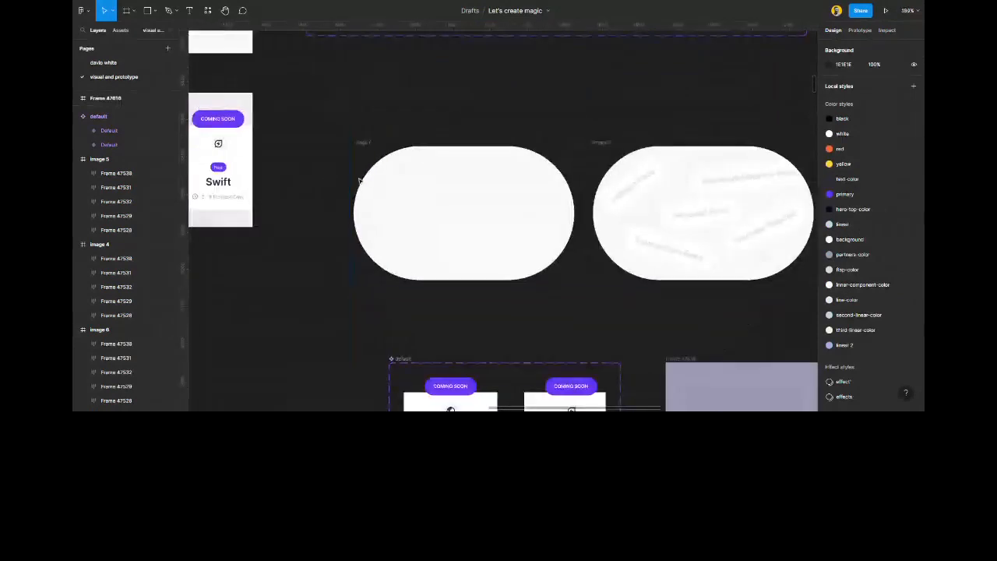
pyautogui.scroll(3, 460, 169)
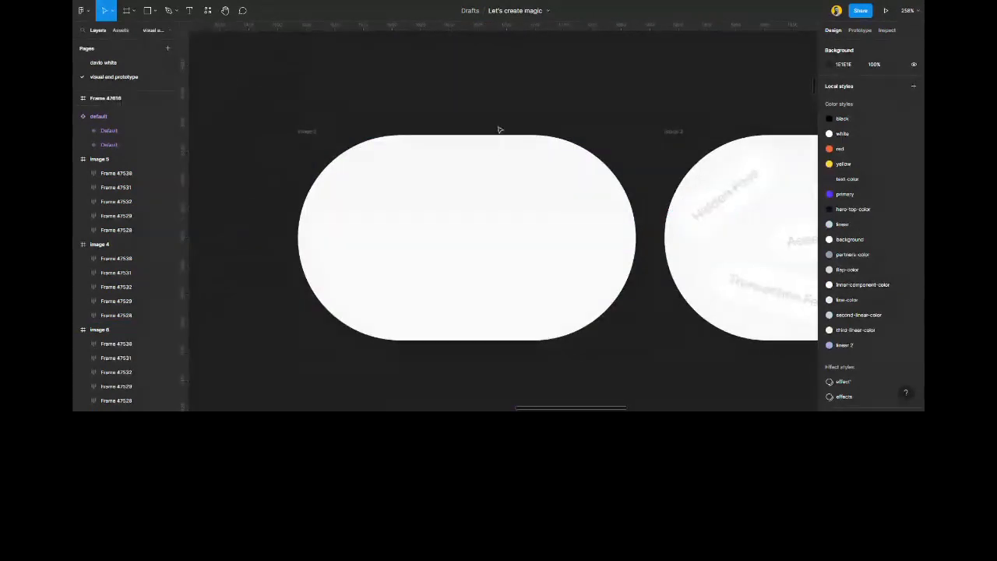
pyautogui.scroll(-1, 498, 215)
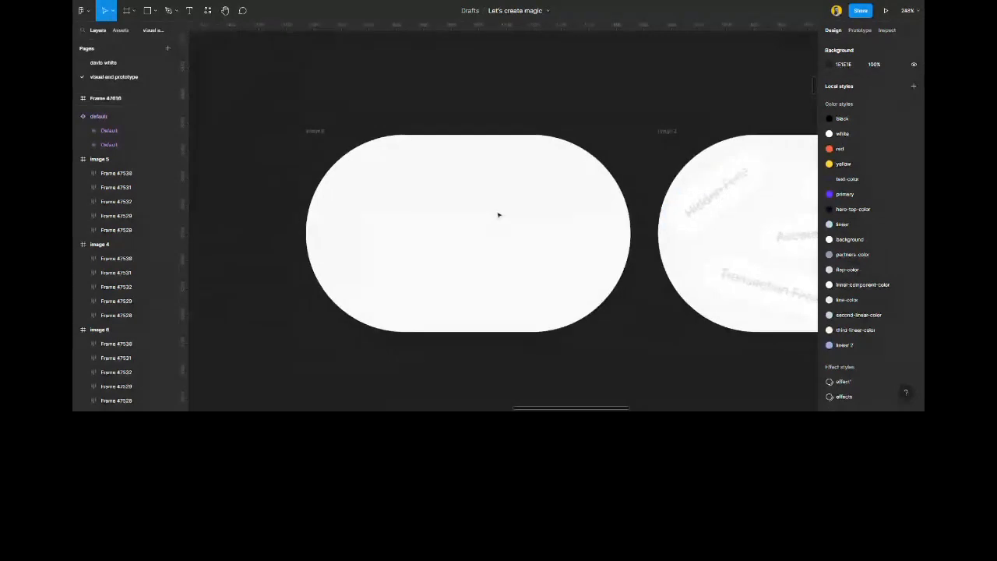
# Combine the four pill-shaped frames into one component set with a variant for each.
pyautogui.scroll(-5, 498, 215)
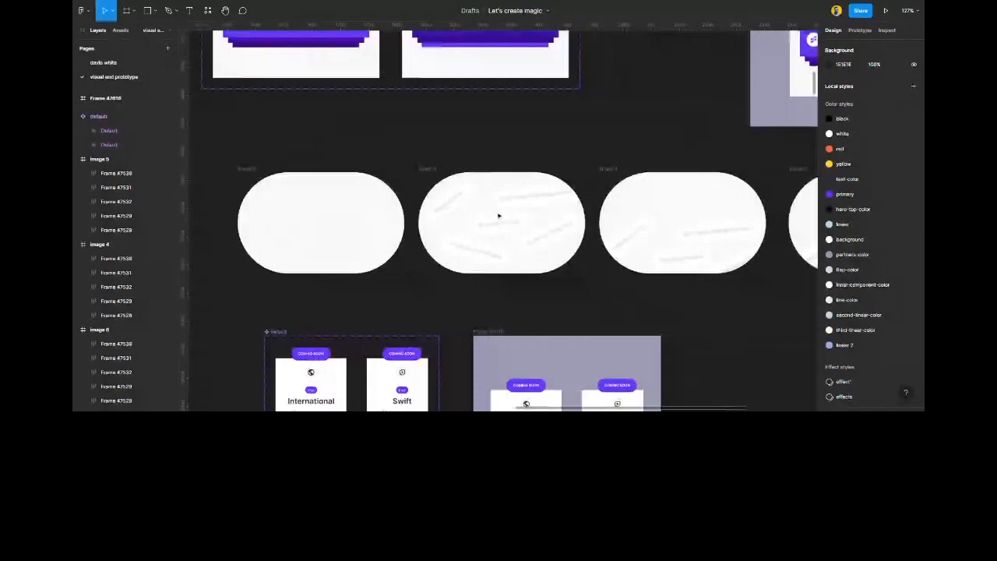
pyautogui.scroll(-2, 499, 215)
pyautogui.moveTo(789, 163); pyautogui.dragTo(249, 279)
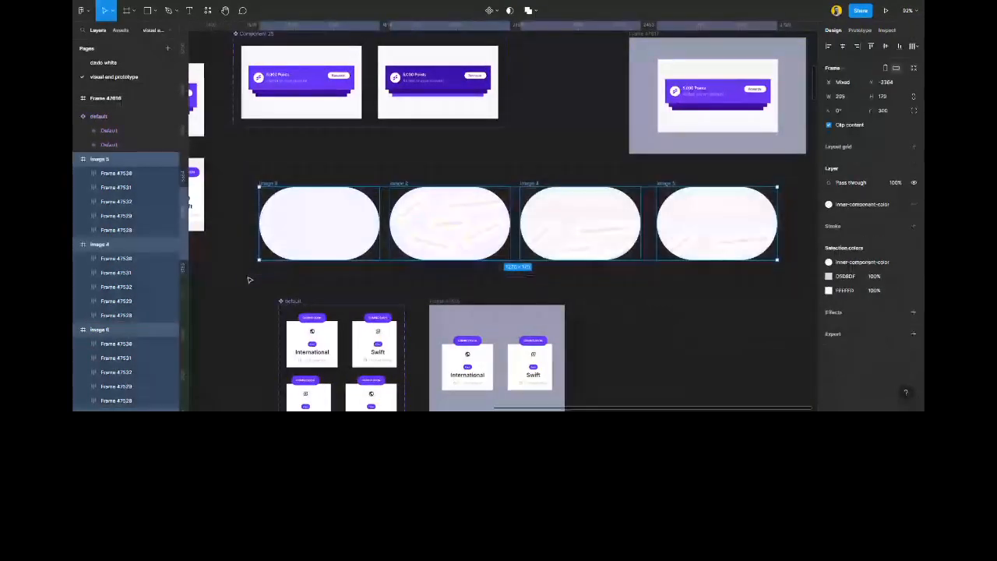
pyautogui.click(496, 14)
pyautogui.click(484, 54)
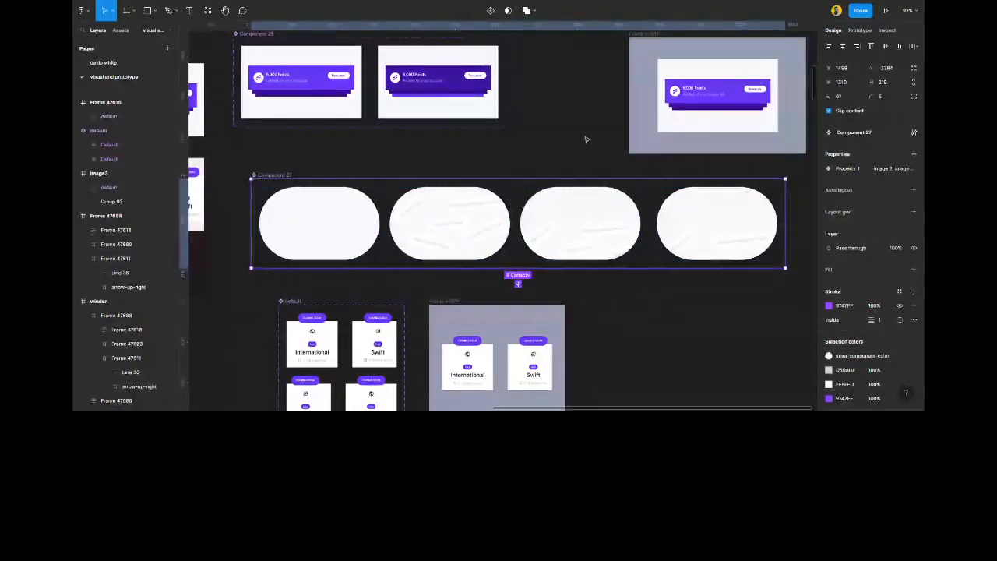
# Link the empty image 6 variant to image 2 with an After delay trigger, using Change to and Smart animate.
pyautogui.scroll(2, 354, 193)
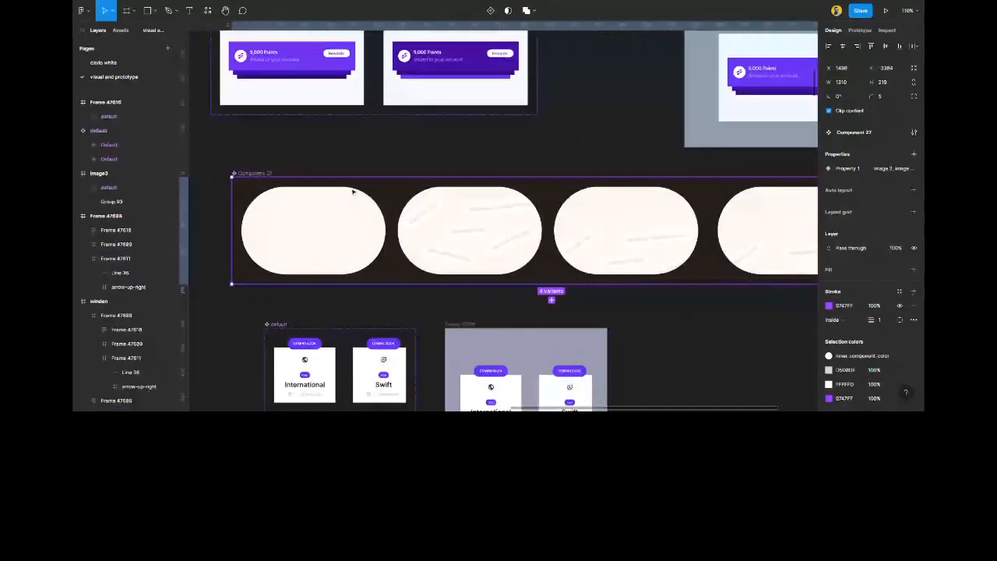
pyautogui.moveTo(385, 230); pyautogui.dragTo(459, 237)
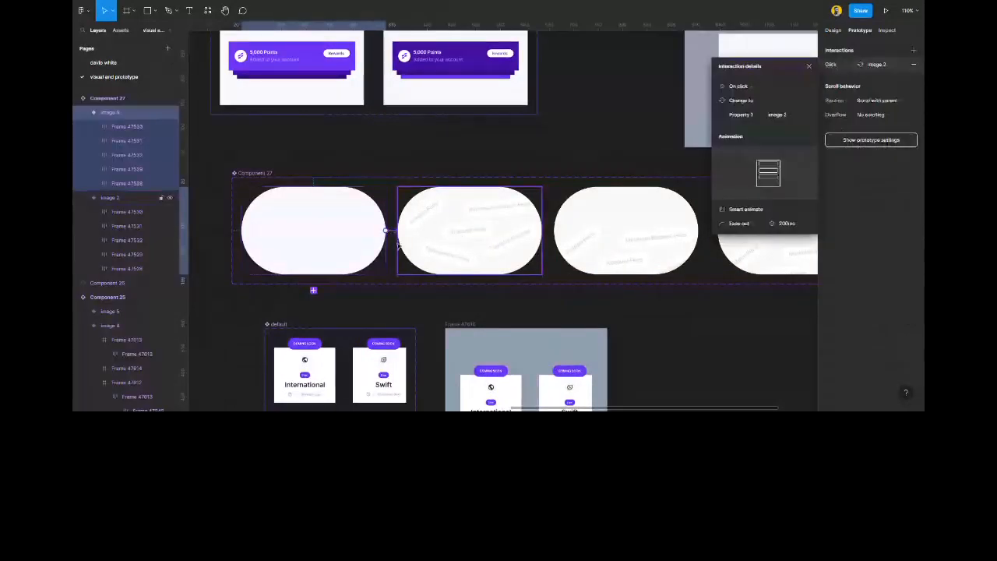
pyautogui.scroll(2, 394, 238)
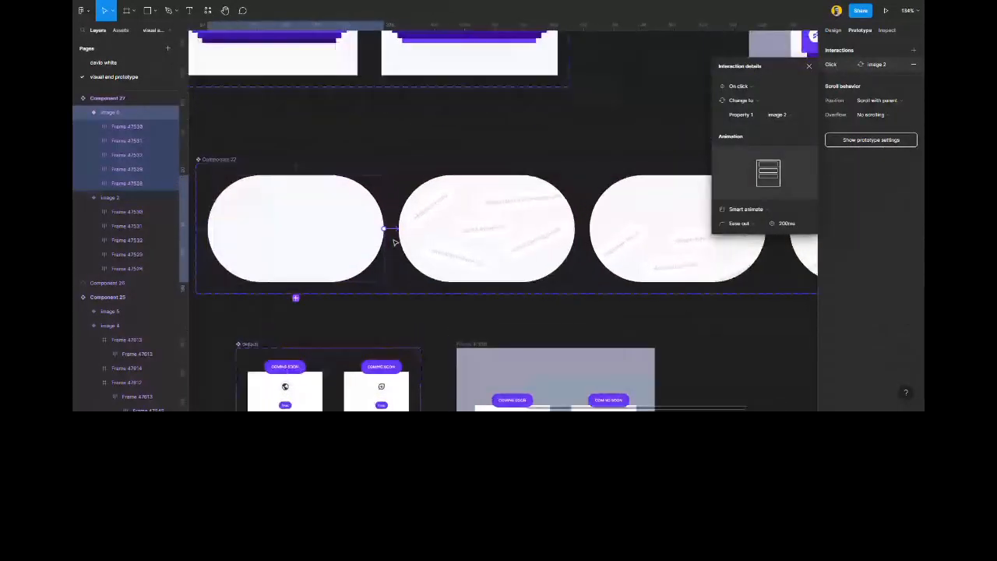
pyautogui.hscroll(-3, 410, 231)
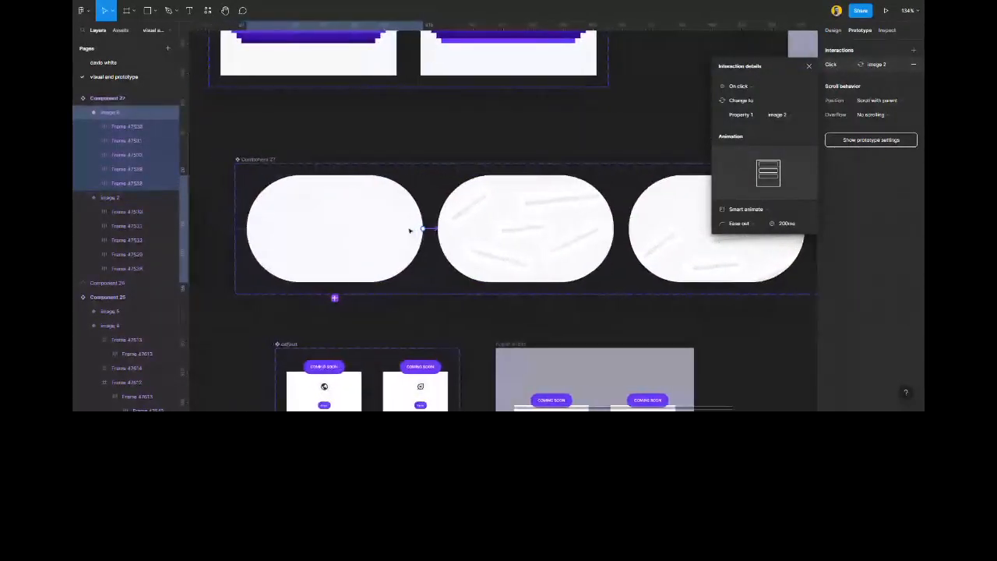
pyautogui.click(754, 87)
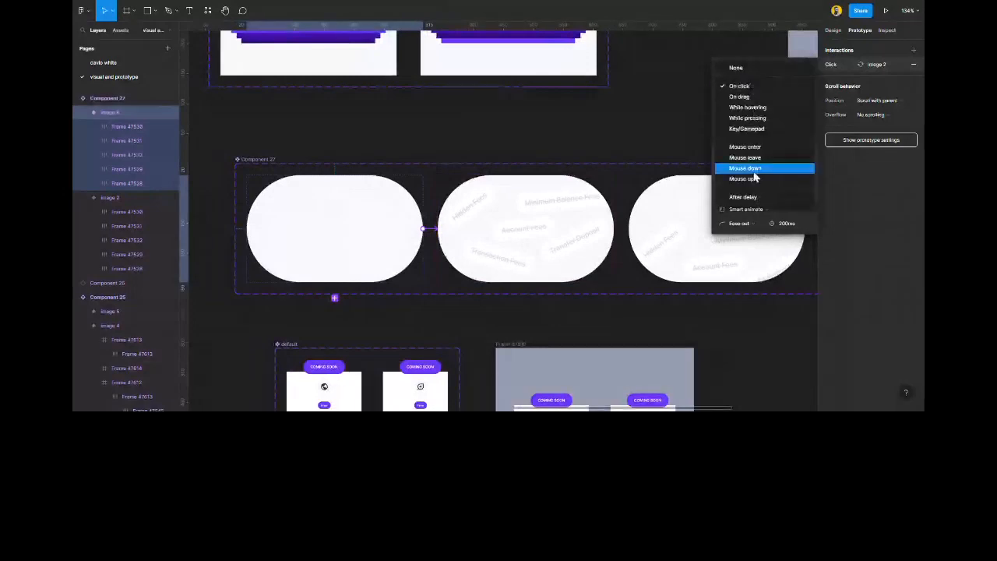
pyautogui.click(755, 197)
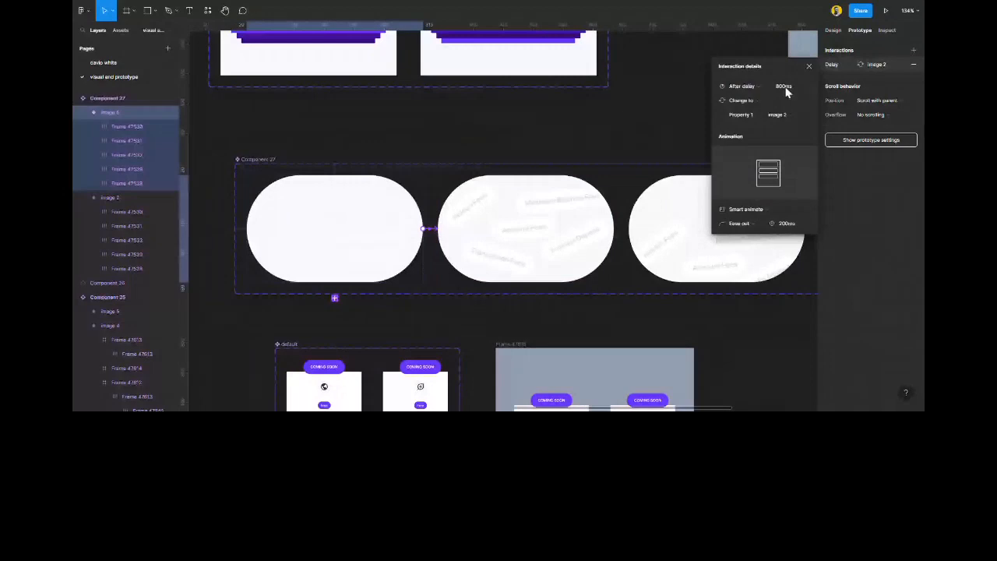
# Link the image 2 variant to image 4 with an After delay Change to interaction.
pyautogui.click(529, 238)
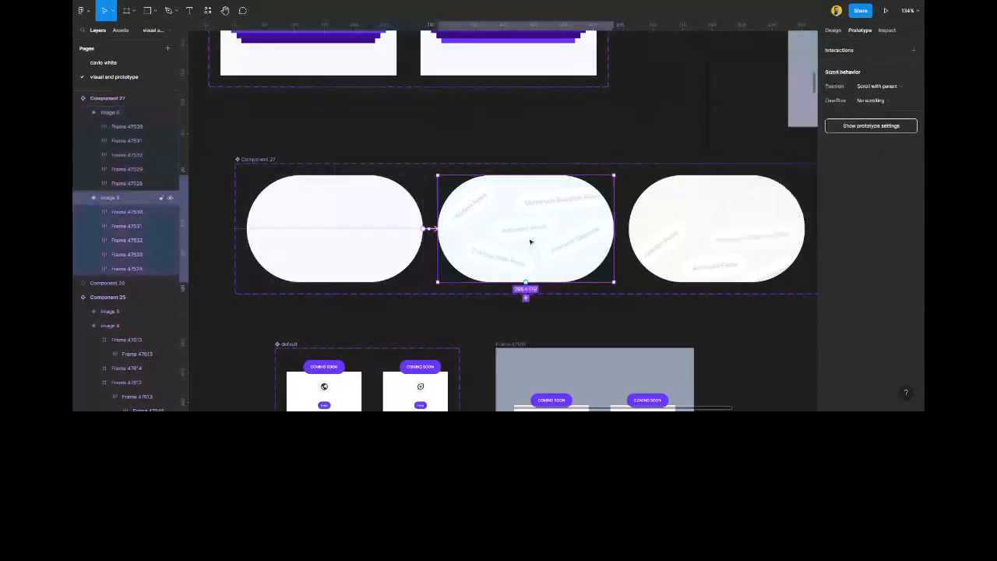
pyautogui.click(612, 227)
pyautogui.hscroll(5, 545, 236)
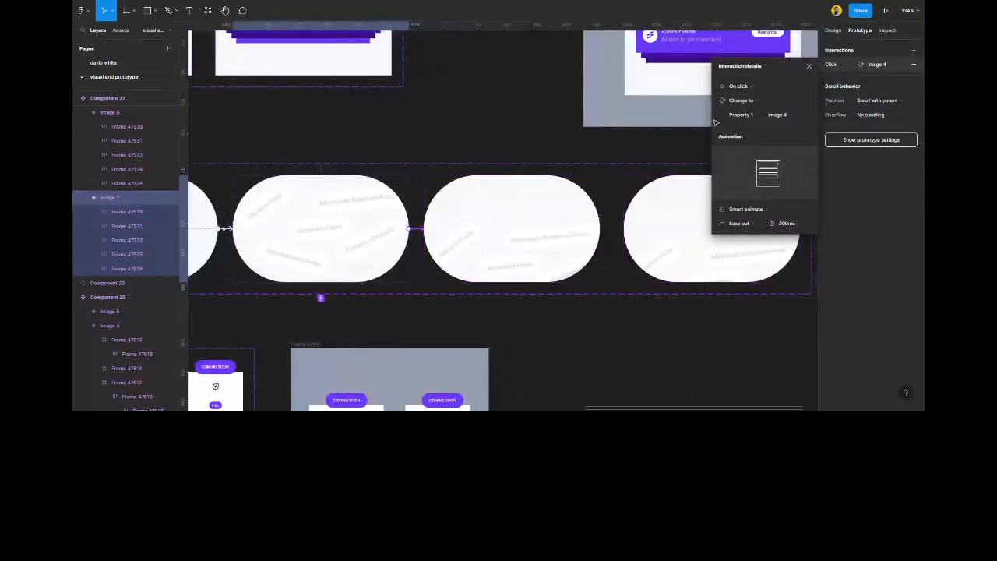
pyautogui.click(738, 86)
pyautogui.click(756, 182)
# Link the image 4 variant to image 5 with an After delay Change to interaction.
pyautogui.click(521, 239)
pyautogui.moveTo(599, 228); pyautogui.dragTo(685, 229)
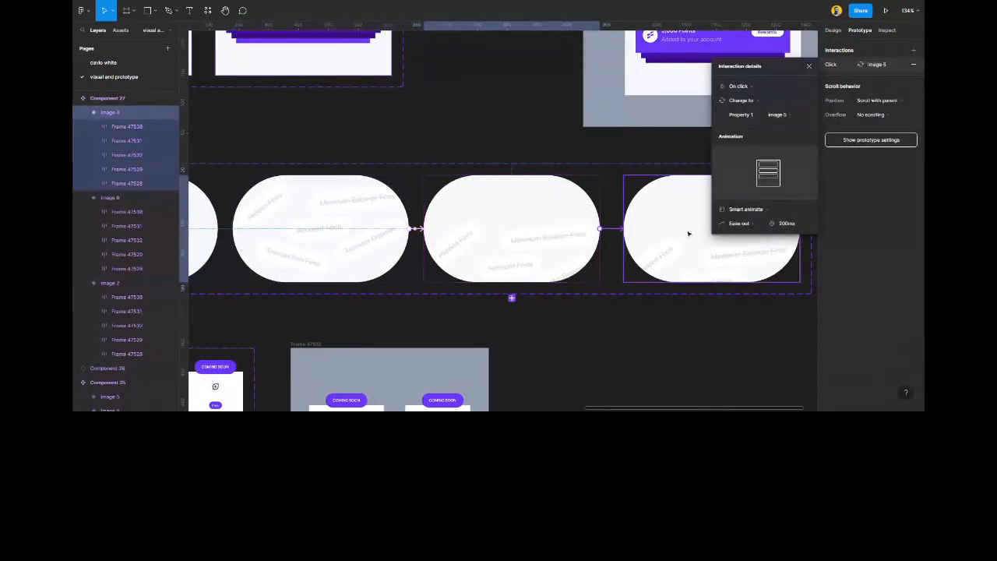
pyautogui.click(765, 184)
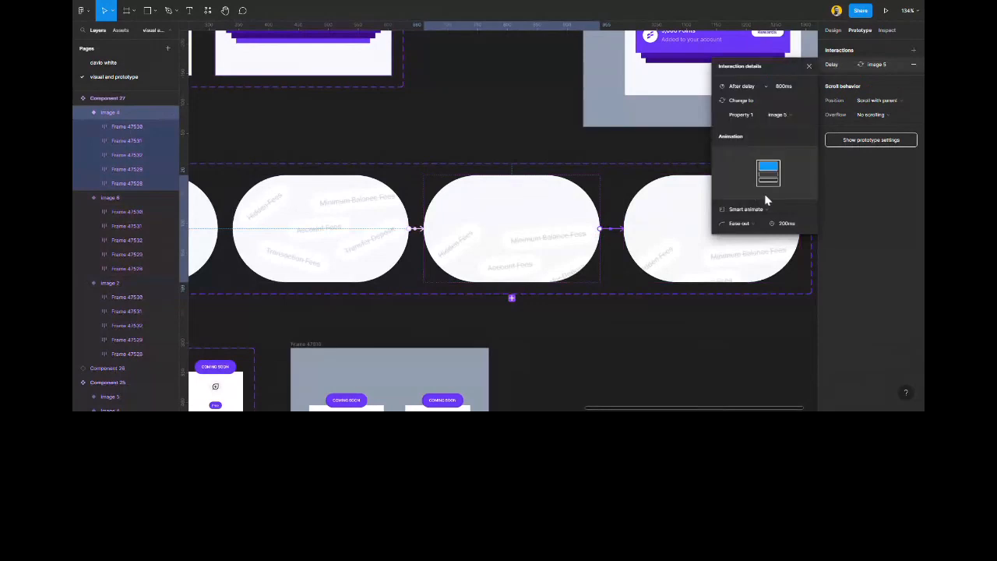
# Link the image 5 variant back to the empty image 6 variant with an After delay trigger to loop the animation.
pyautogui.click(668, 226)
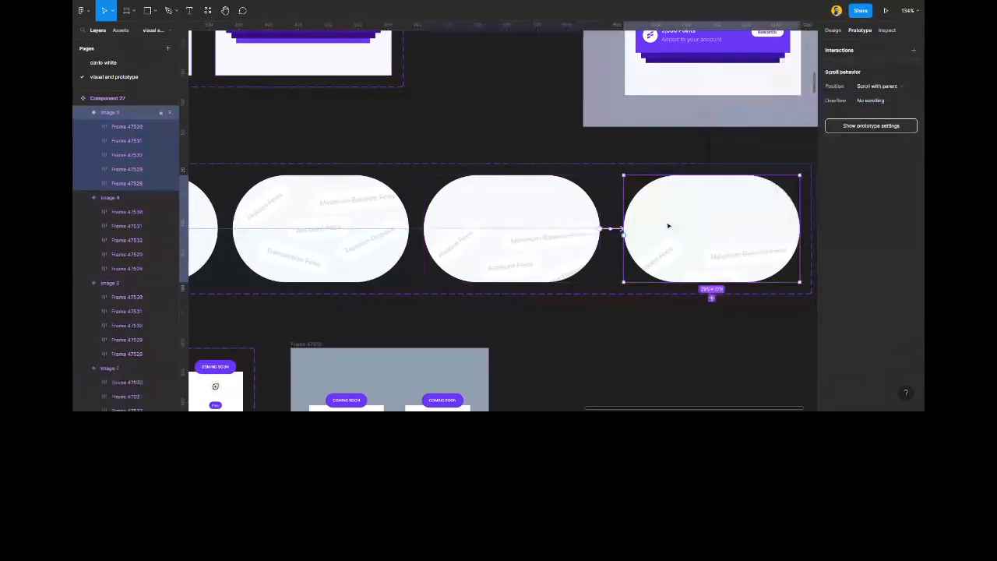
pyautogui.hscroll(-3, 668, 225)
pyautogui.moveTo(728, 230); pyautogui.dragTo(570, 237)
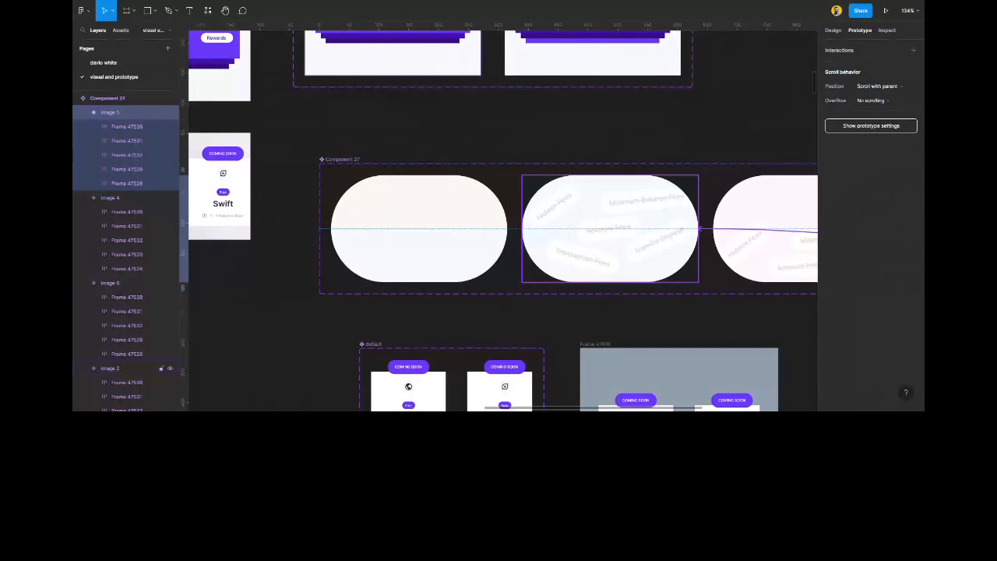
pyautogui.moveTo(570, 237); pyautogui.dragTo(624, 247)
pyautogui.hscroll(2, 624, 247)
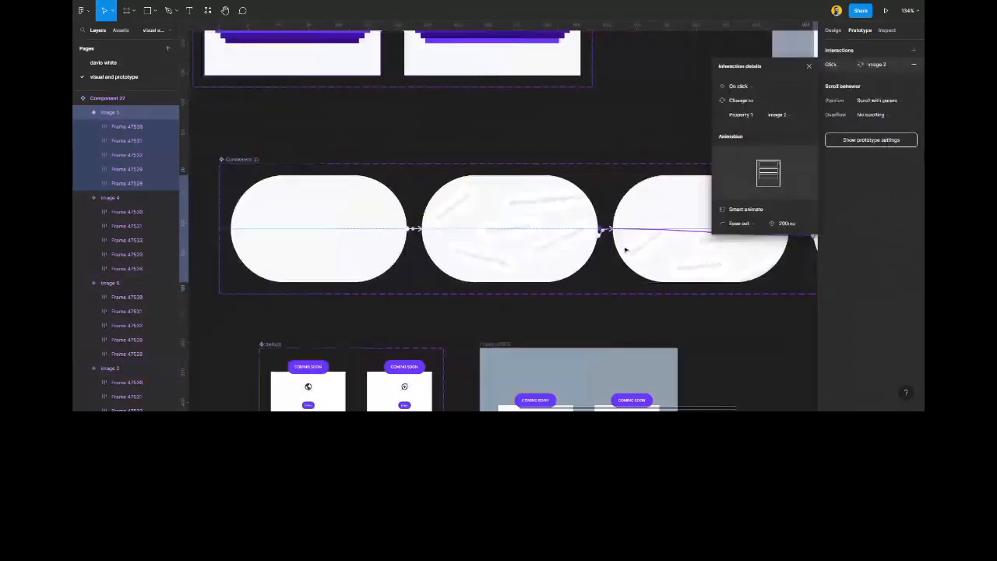
pyautogui.hscroll(1, 625, 248)
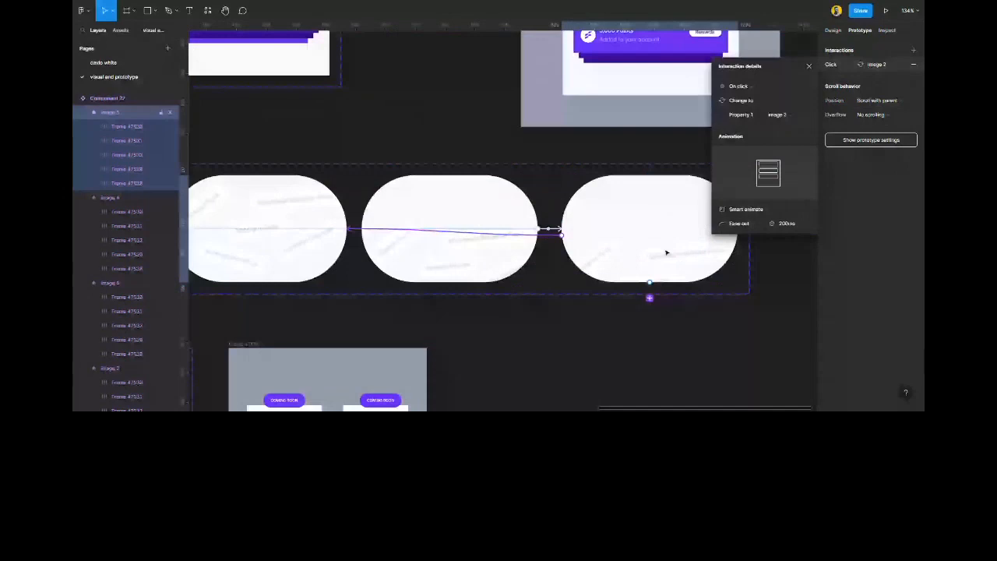
pyautogui.hscroll(-1, 666, 251)
pyautogui.click(738, 85)
pyautogui.click(763, 200)
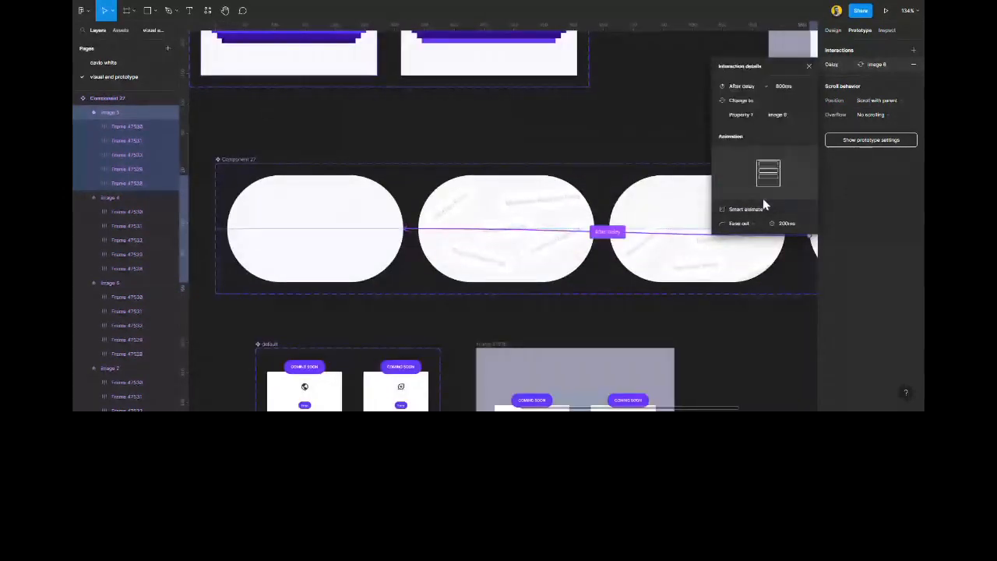
pyautogui.click(807, 67)
# Replace the points card in test Frame 47617 with an instance of the empty pill variant, and preview the prototype.
pyautogui.keyDown('ctrl'); pyautogui.scroll(-5, 589, 140); pyautogui.keyUp('ctrl')
pyautogui.scroll(2, 598, 145)
pyautogui.hscroll(3, 598, 145)
pyautogui.moveTo(615, 168); pyautogui.dragTo(740, 193)
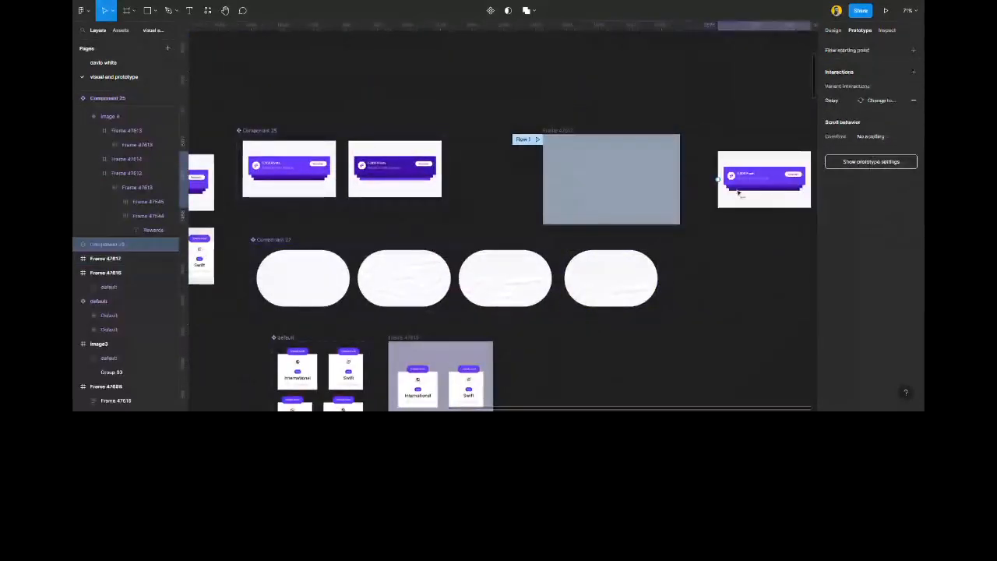
pyautogui.click(303, 278)
pyautogui.moveTo(304, 277); pyautogui.dragTo(617, 180)
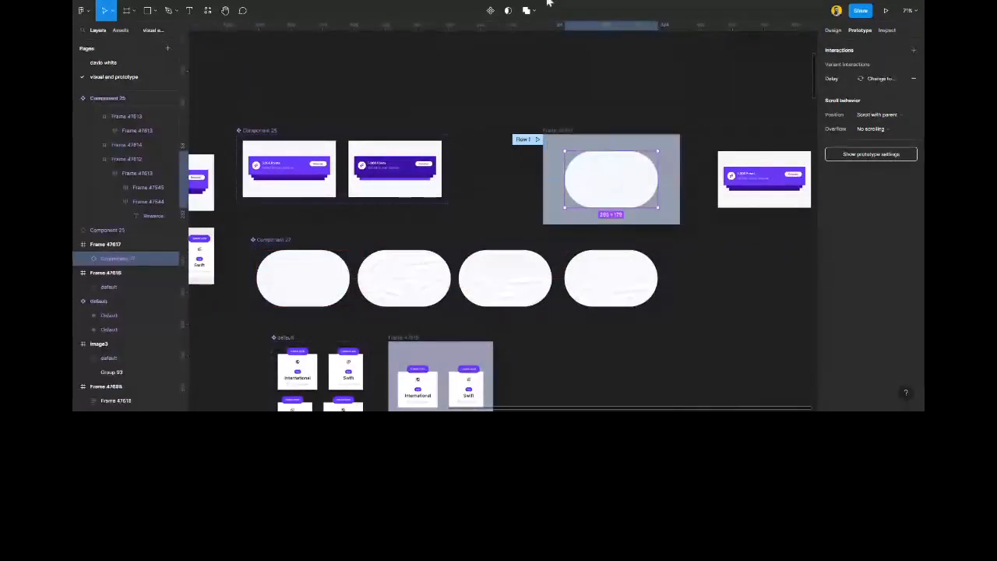
pyautogui.hotkey('ctrl', 'alt', 'Return')
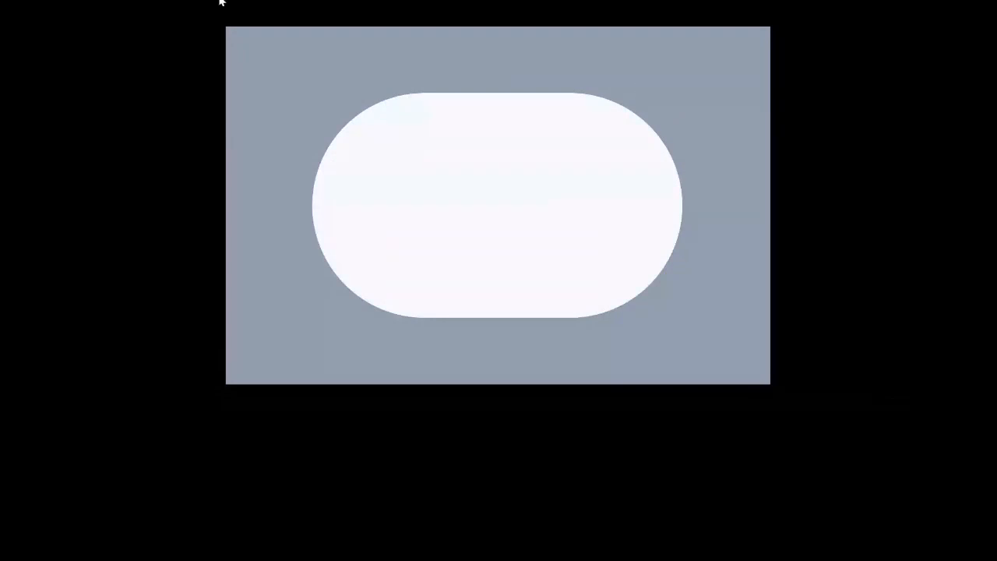
pyautogui.moveTo(220, 3)
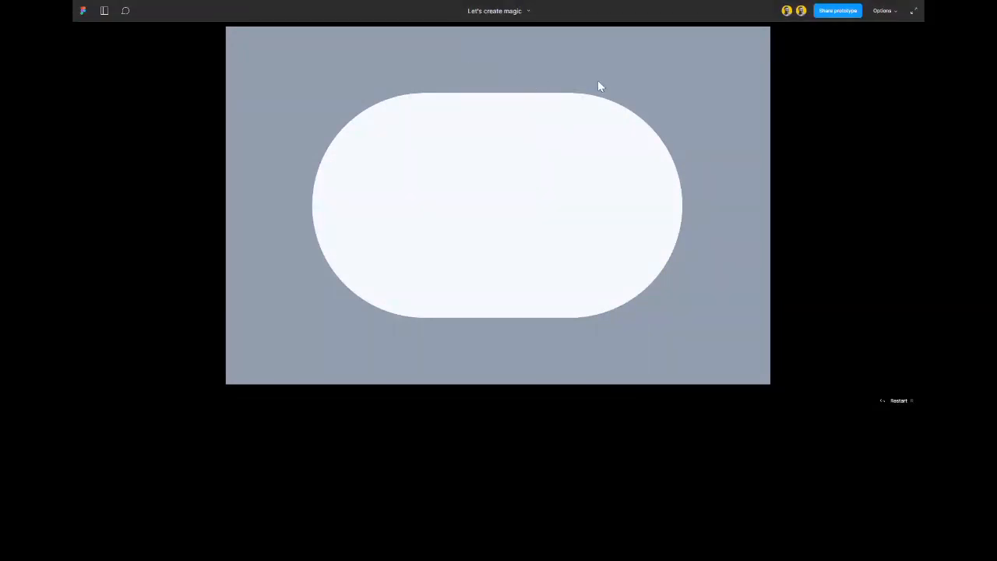
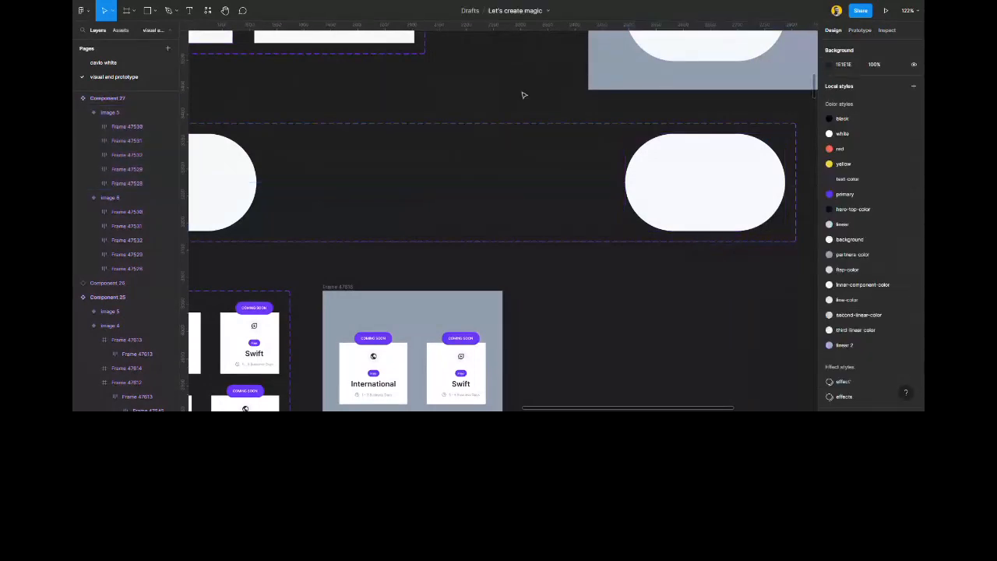
# Place an instance of the empty pill variant directly beneath the image3 card, aligned with it at X 1068.
pyautogui.scroll(-3, 523, 94)
pyautogui.click(563, 196)
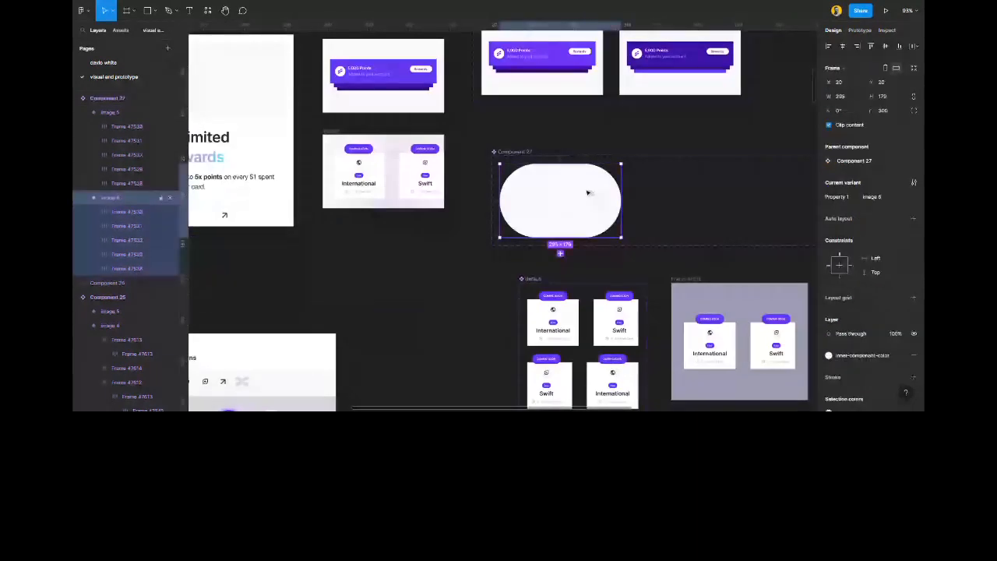
pyautogui.moveTo(587, 192); pyautogui.dragTo(413, 253)
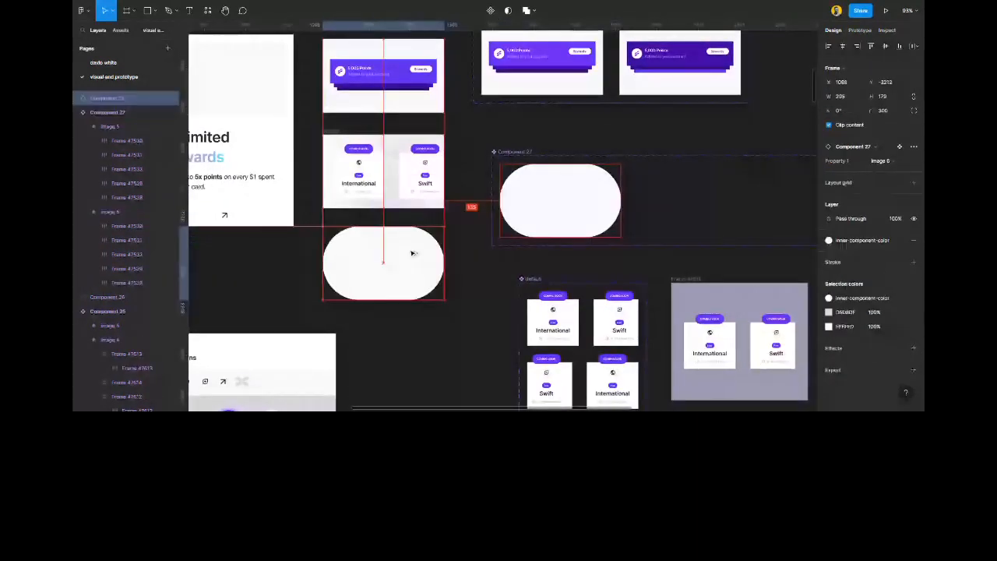
# Combine the stacked points card, International/Swift card and pill into a component set with three variants.
pyautogui.hscroll(-2, 413, 253)
pyautogui.moveTo(457, 46); pyautogui.dragTo(596, 340)
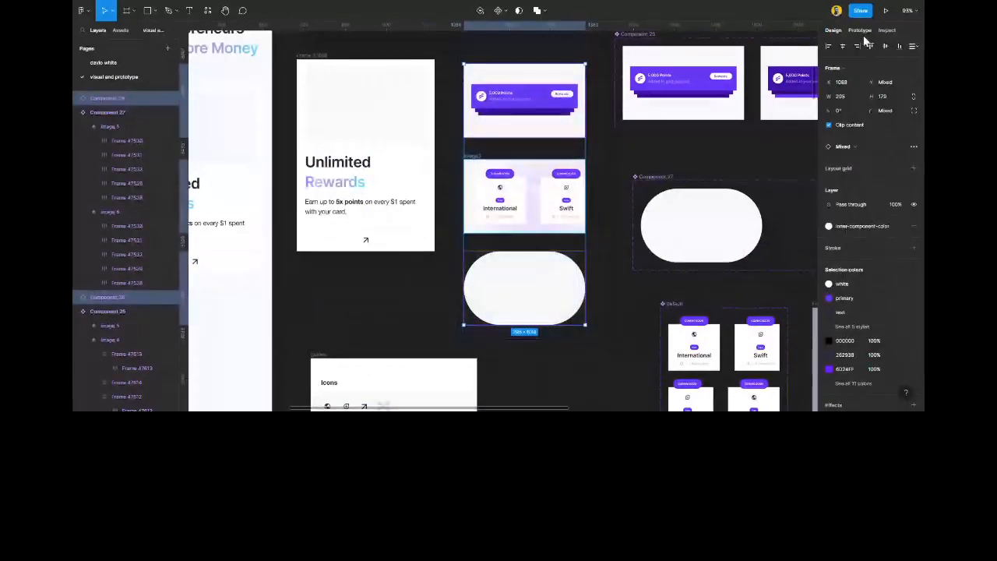
pyautogui.click(504, 11)
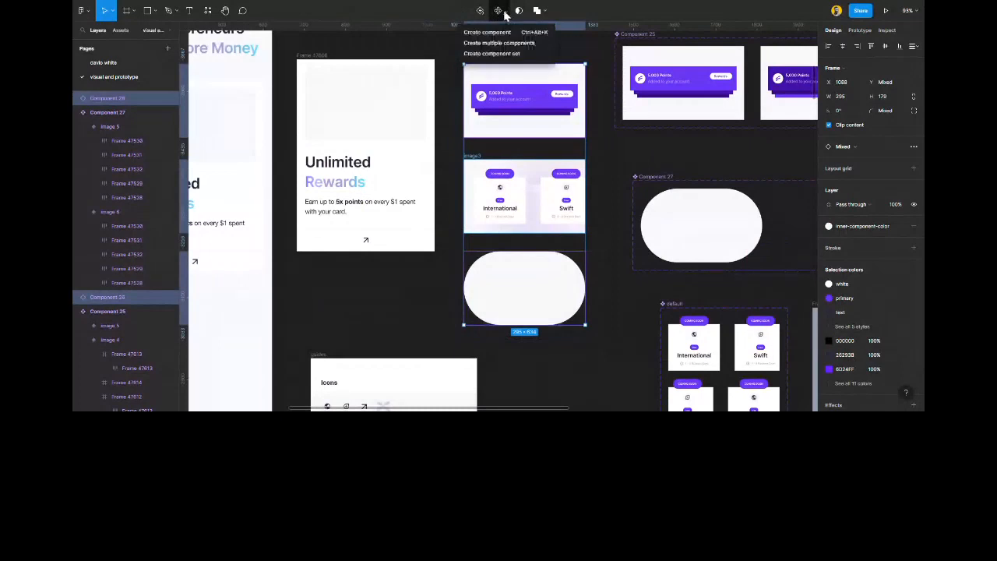
pyautogui.click(497, 53)
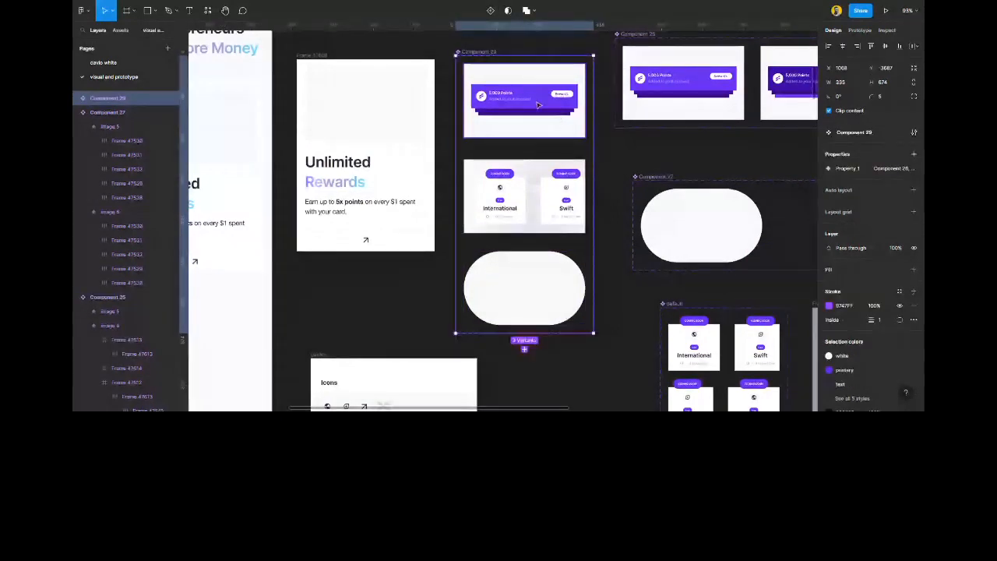
pyautogui.scroll(2, 492, 148)
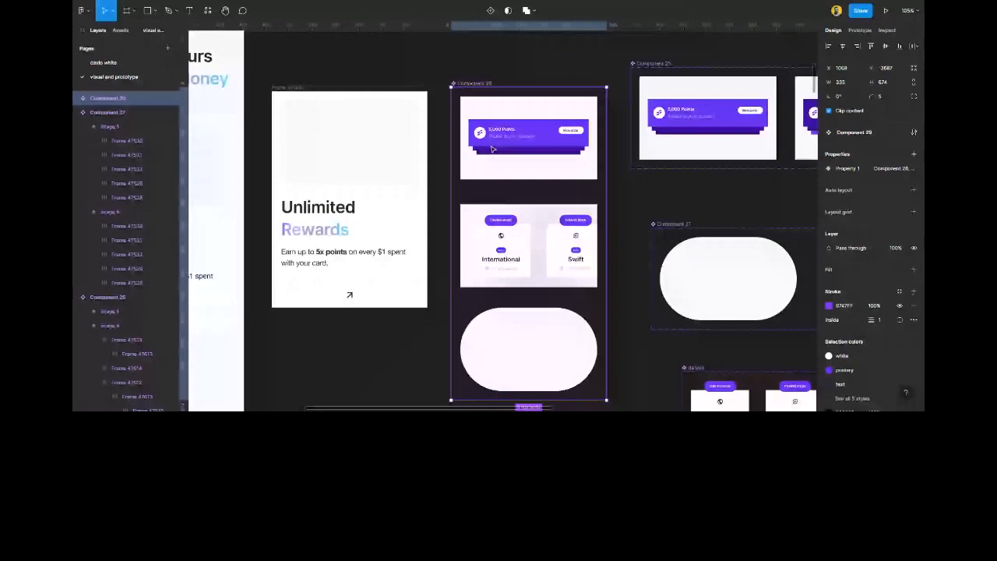
# Name the set's variants 1 for the points card, 2 for the International/Swift card and 3 for the pill.
pyautogui.scroll(2, 492, 148)
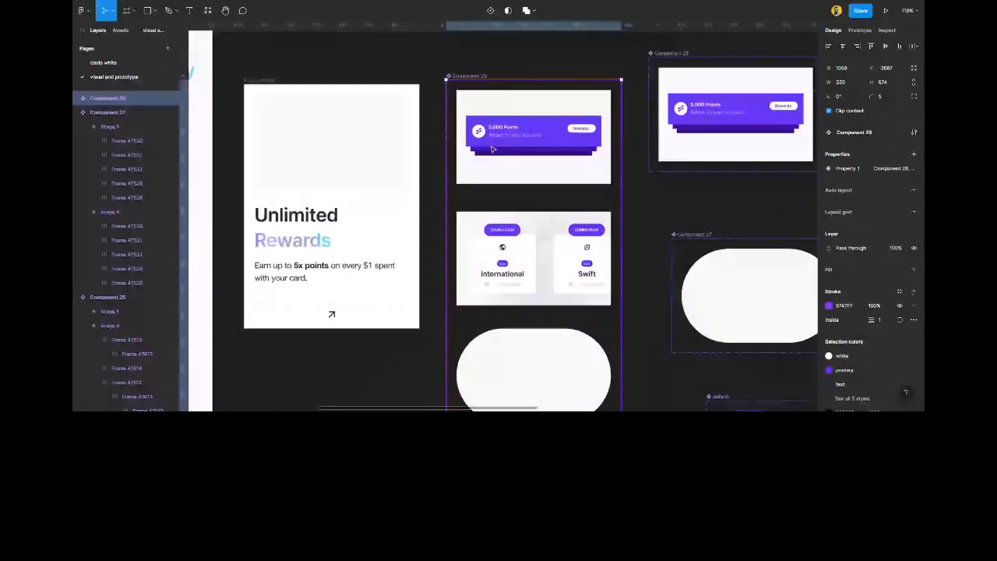
pyautogui.scroll(2, 492, 149)
pyautogui.click(492, 149)
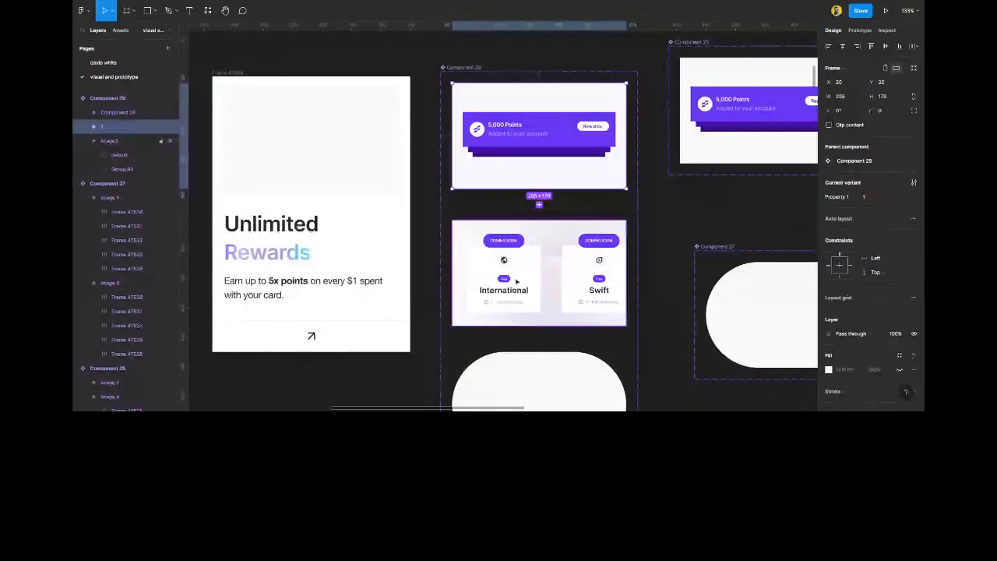
pyautogui.click(600, 380)
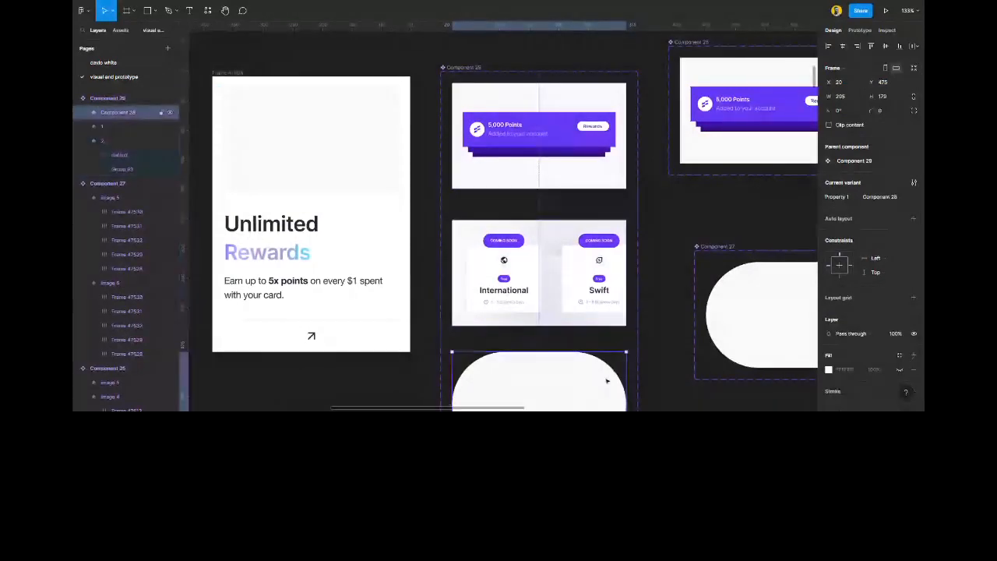
pyautogui.click(876, 197)
pyautogui.write('2')
pyautogui.press('Return')
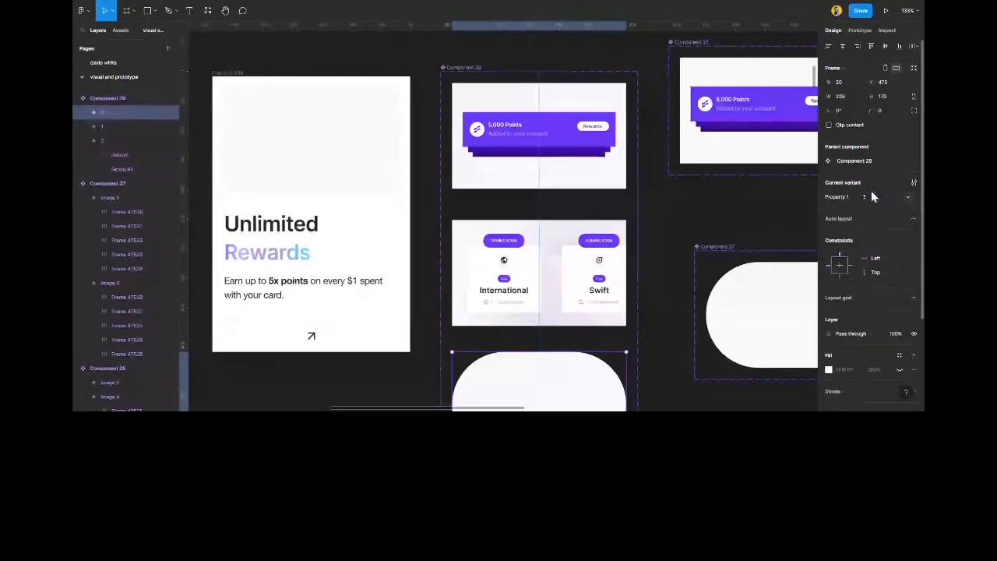
pyautogui.click(663, 193)
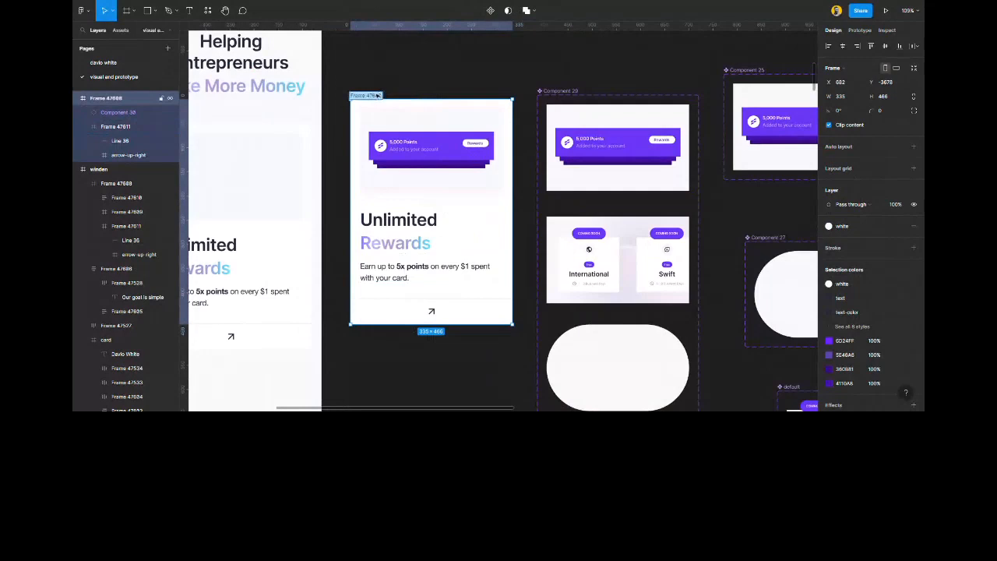
# Rename the standalone Unlimited Rewards card frame as primary-component.
pyautogui.write('component')
pyautogui.click(351, 96)
pyautogui.write('primary')
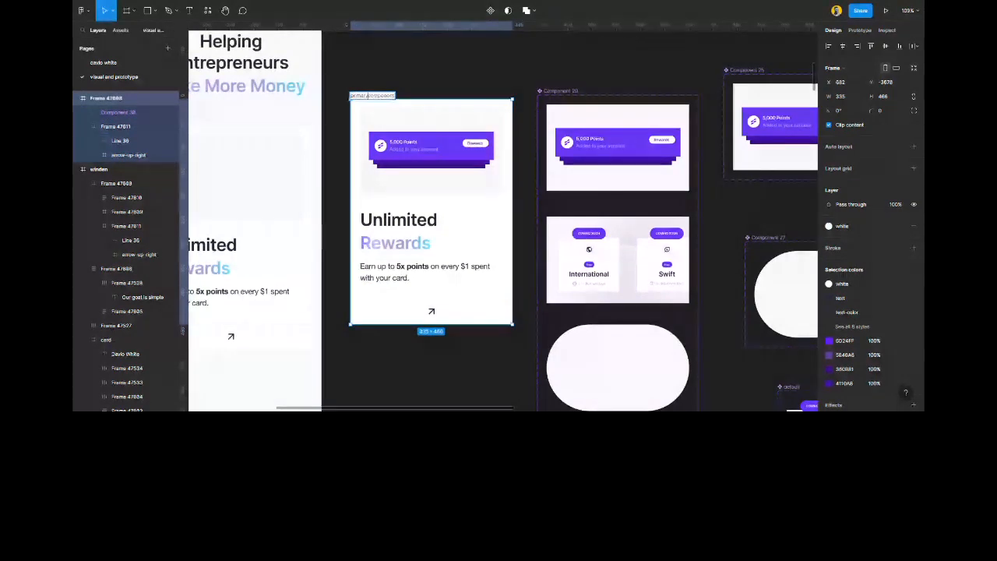
pyautogui.write('-')
pyautogui.press('Return')
pyautogui.click(425, 62)
# Try the image instance in primary-component with variants 3 and 2, and return it to variant 1.
pyautogui.scroll(2, 401, 118)
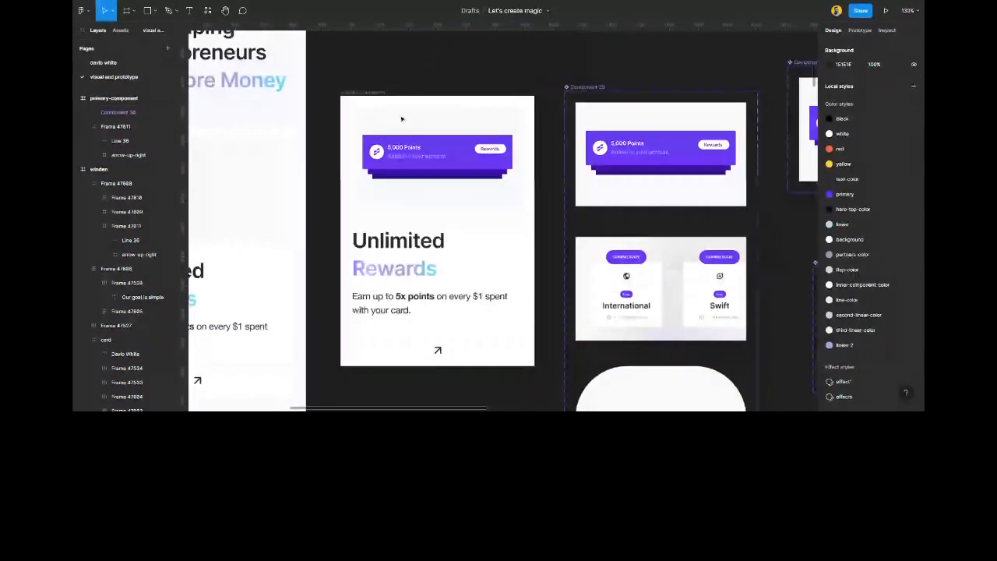
pyautogui.scroll(1, 402, 119)
pyautogui.scroll(-1, 402, 119)
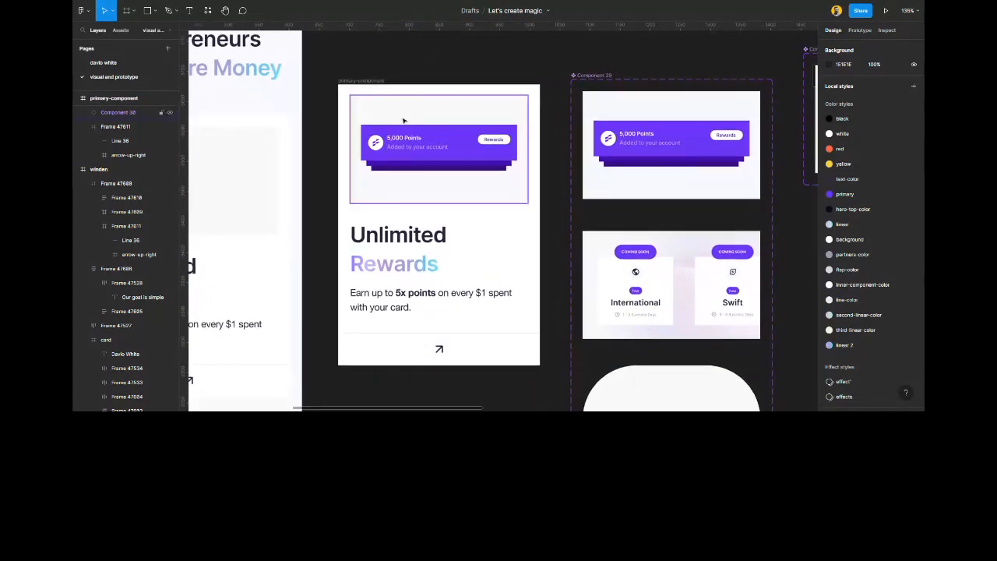
pyautogui.click(412, 133)
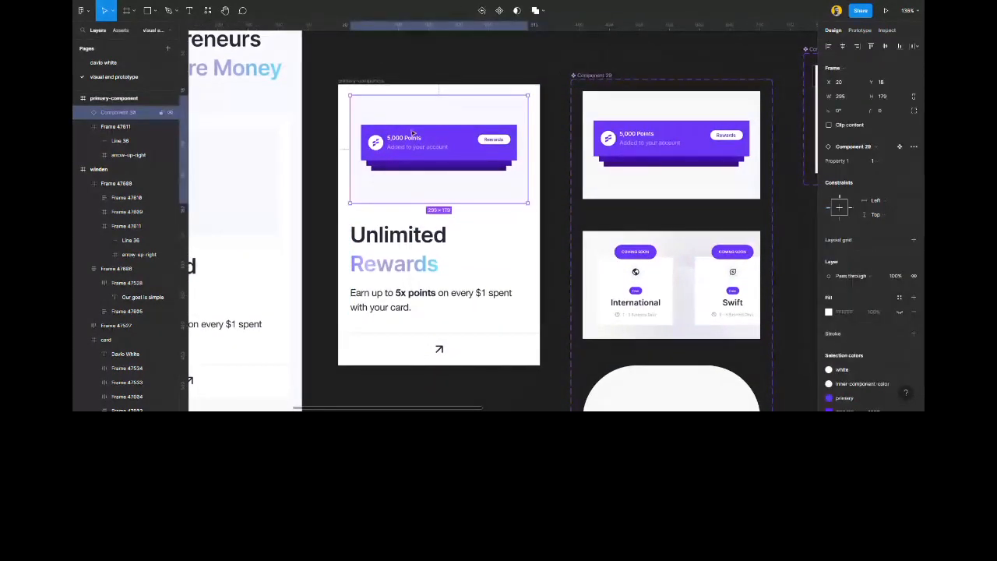
pyautogui.click(894, 160)
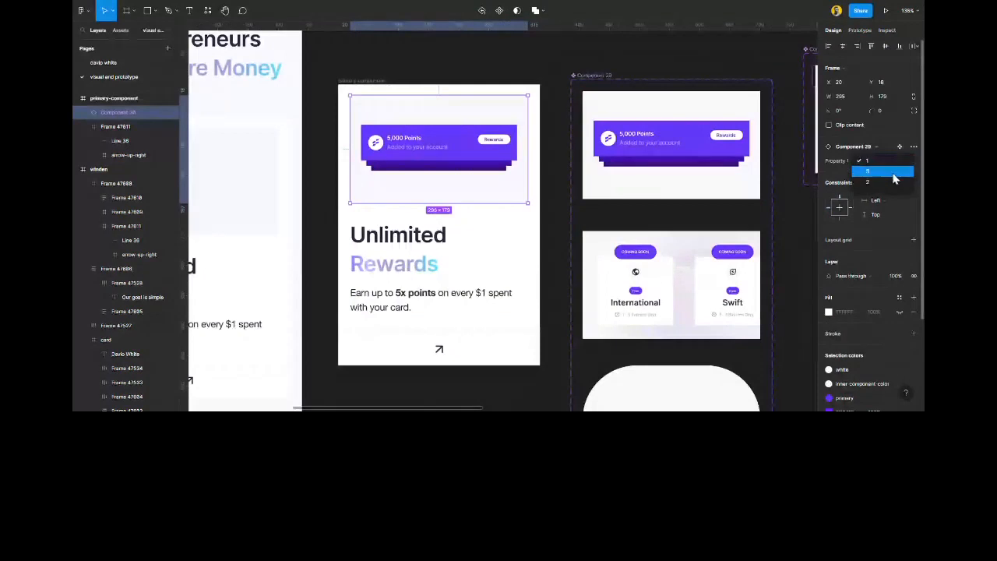
pyautogui.click(893, 173)
pyautogui.click(888, 162)
pyautogui.click(884, 171)
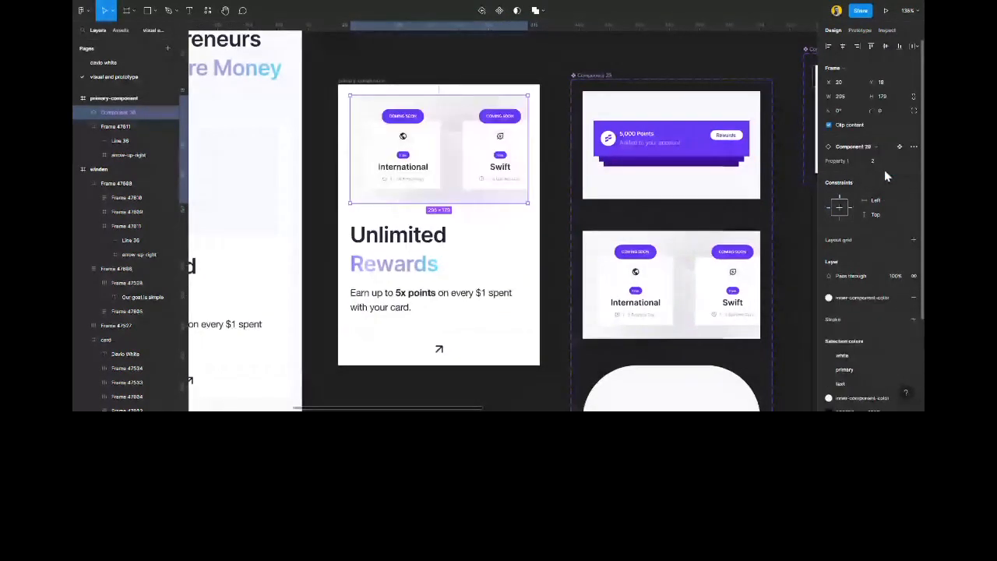
pyautogui.click(878, 160)
pyautogui.click(876, 137)
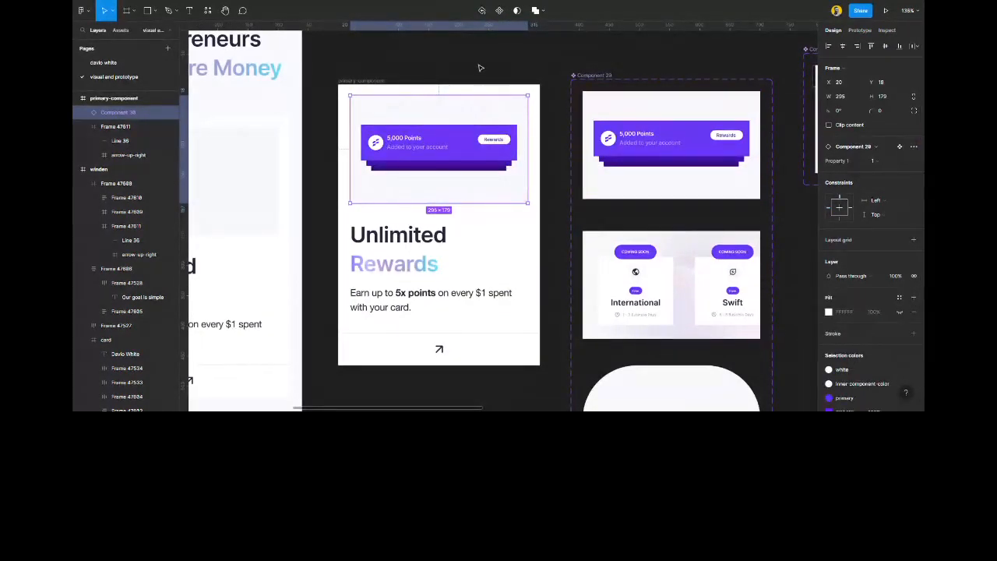
pyautogui.click(480, 68)
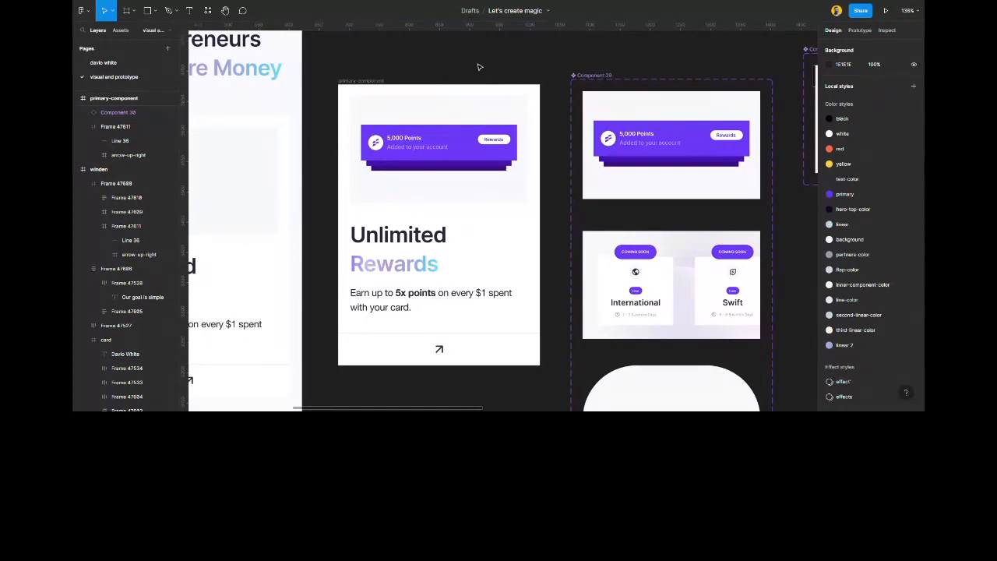
# Move primary-component into the winden frame at Y 1200, centred horizontally, in place of the empty Unlimited Rewards card.
pyautogui.scroll(-3, 505, 177)
pyautogui.click(500, 338)
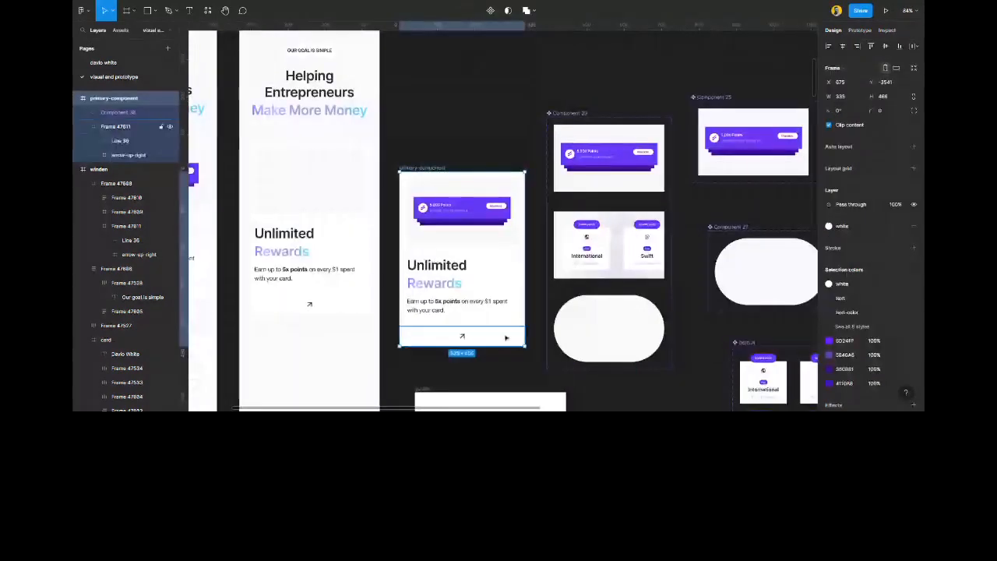
pyautogui.moveTo(500, 338); pyautogui.dragTo(378, 349)
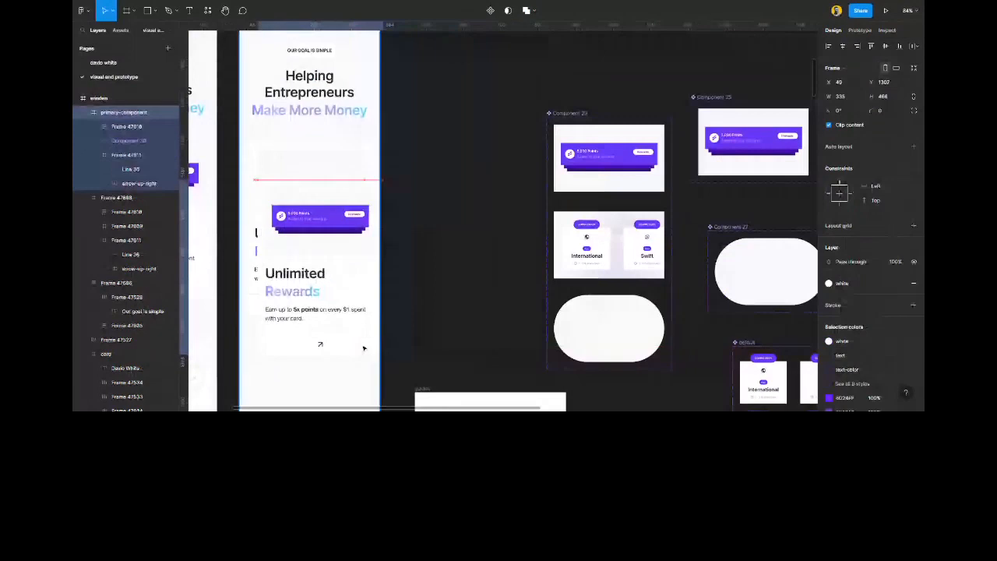
pyautogui.scroll(5, 373, 142)
pyautogui.scroll(3, 373, 141)
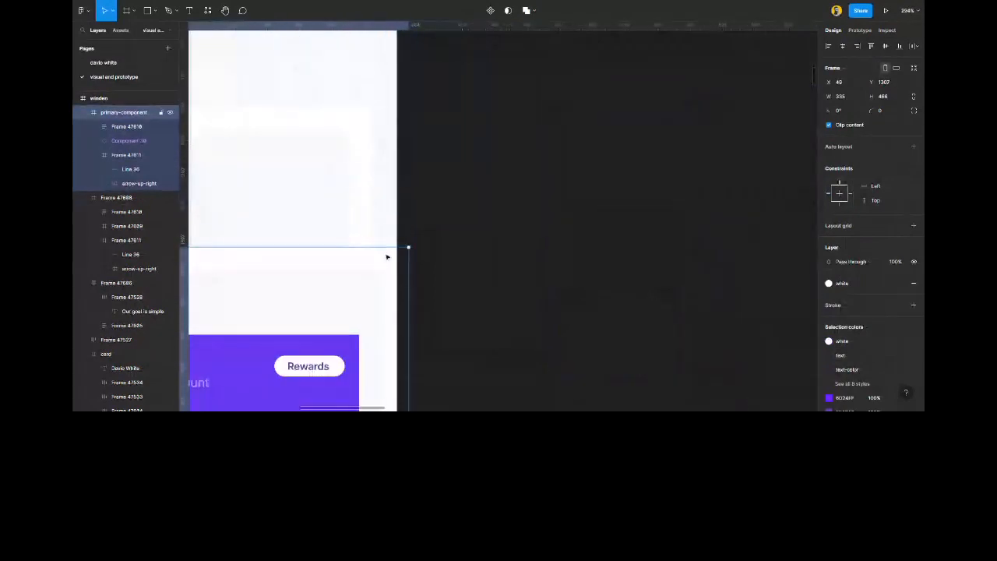
pyautogui.scroll(-3, 390, 165)
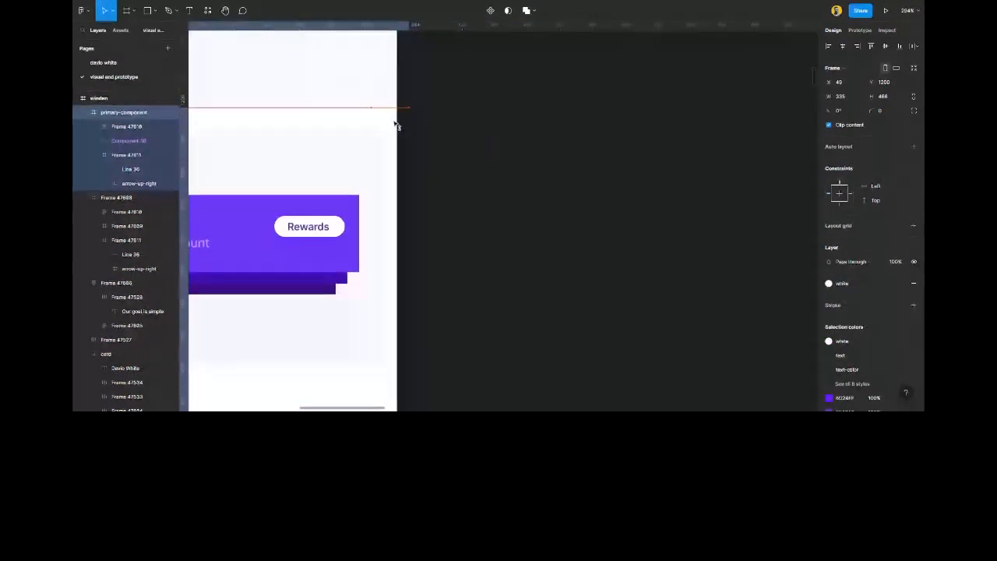
pyautogui.scroll(-5, 466, 189)
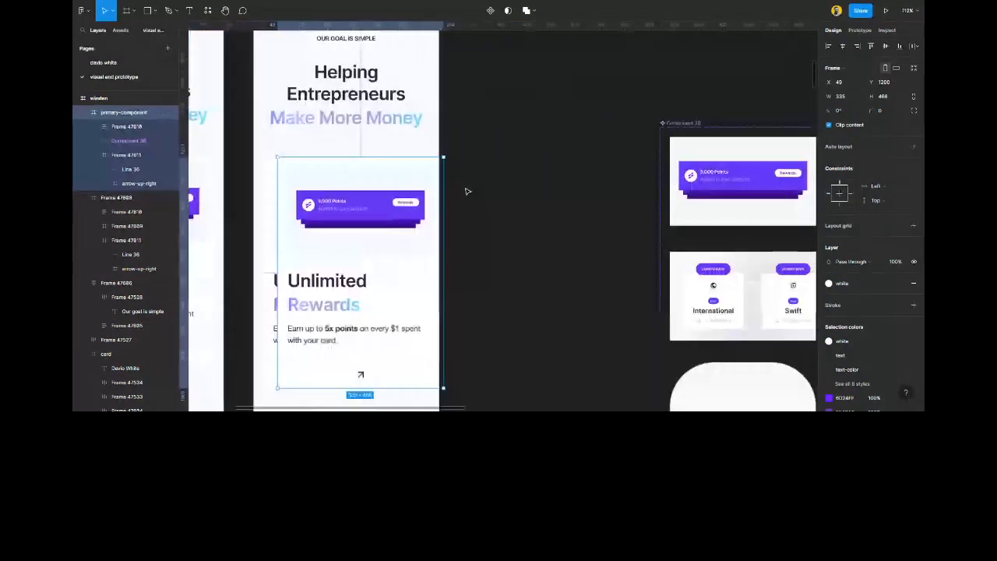
pyautogui.hscroll(-5, 467, 191)
pyautogui.click(690, 151)
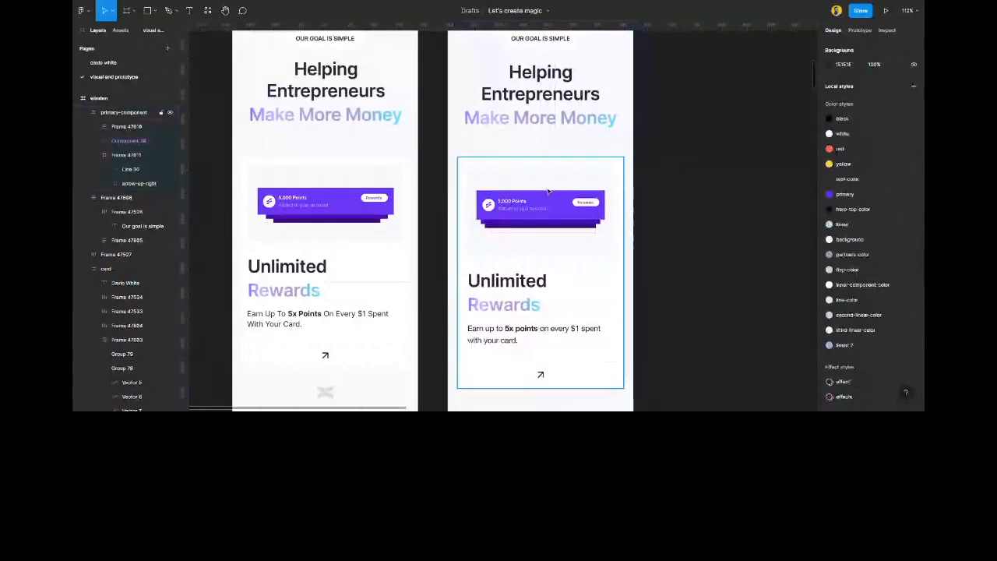
# Copy the five thin vertical lines below the Rewards card in the neighbouring reference mobile screen into the winden frame.
pyautogui.scroll(-5, 548, 191)
pyautogui.scroll(-2, 542, 257)
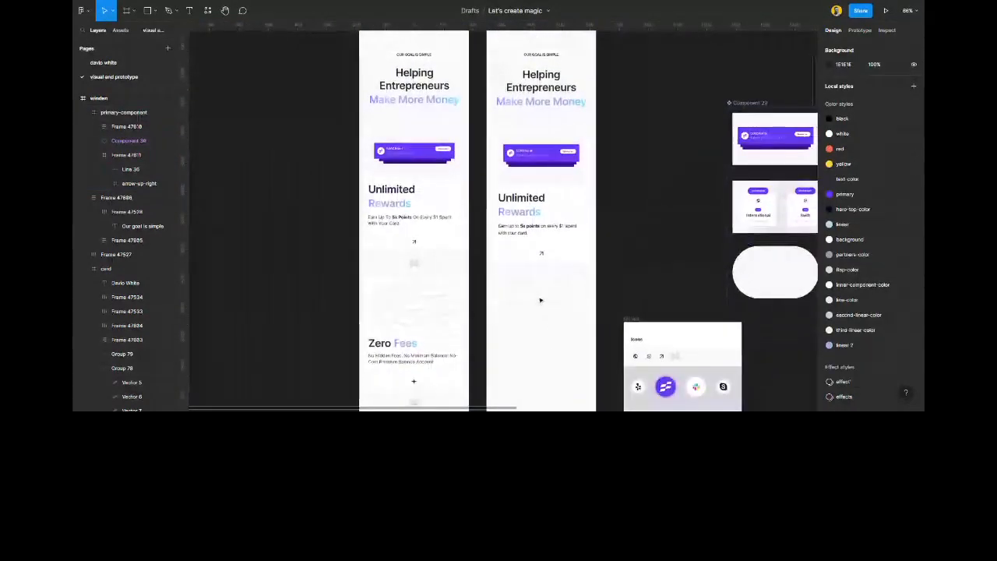
pyautogui.scroll(5, 536, 273)
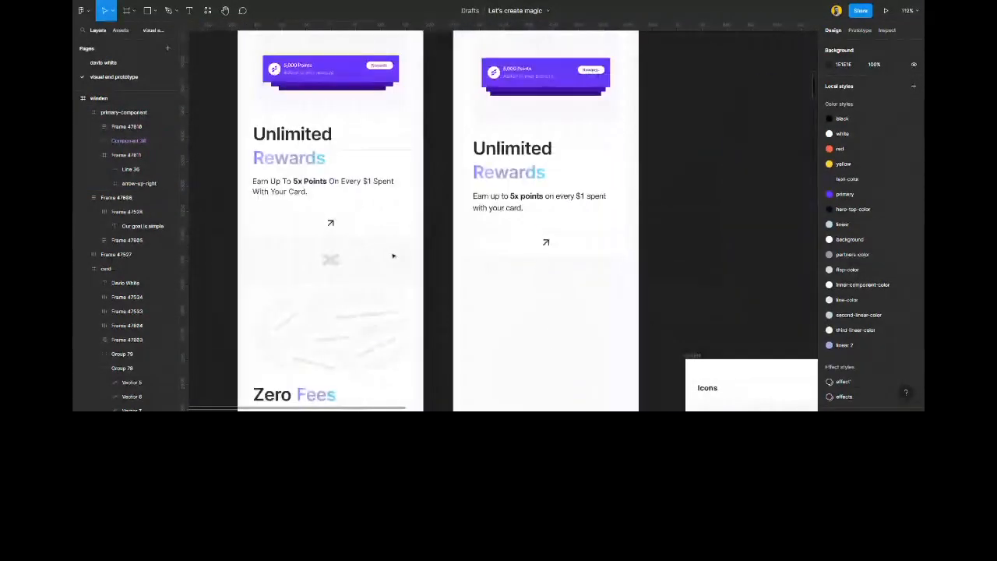
pyautogui.click(394, 255)
pyautogui.keyDown('shift'); pyautogui.click(364, 251); pyautogui.keyUp('shift')
pyautogui.keyDown('shift'); pyautogui.click(331, 240); pyautogui.keyUp('shift')
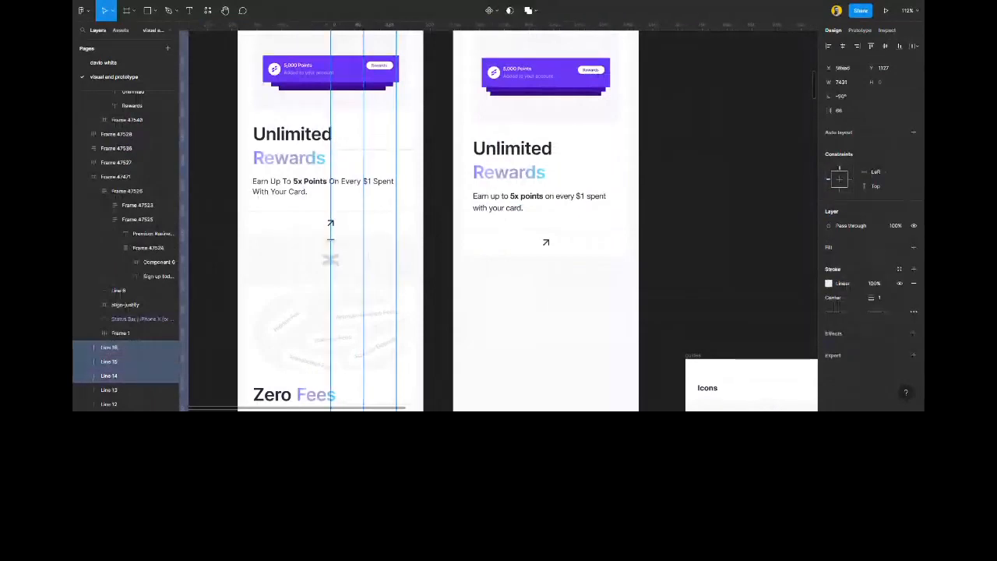
pyautogui.keyDown('shift'); pyautogui.click(299, 247); pyautogui.keyUp('shift')
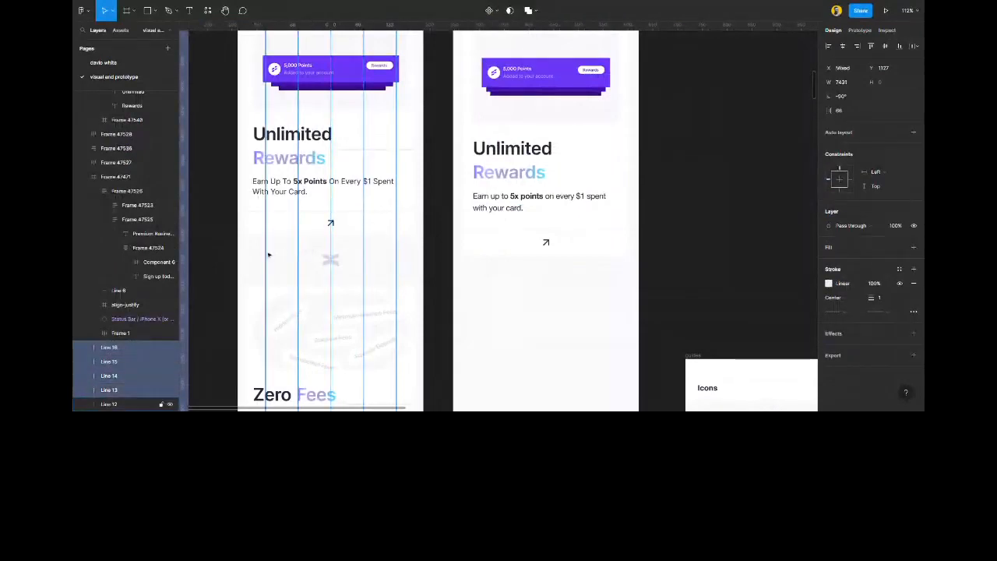
pyautogui.keyDown('shift'); pyautogui.click(267, 254); pyautogui.keyUp('shift')
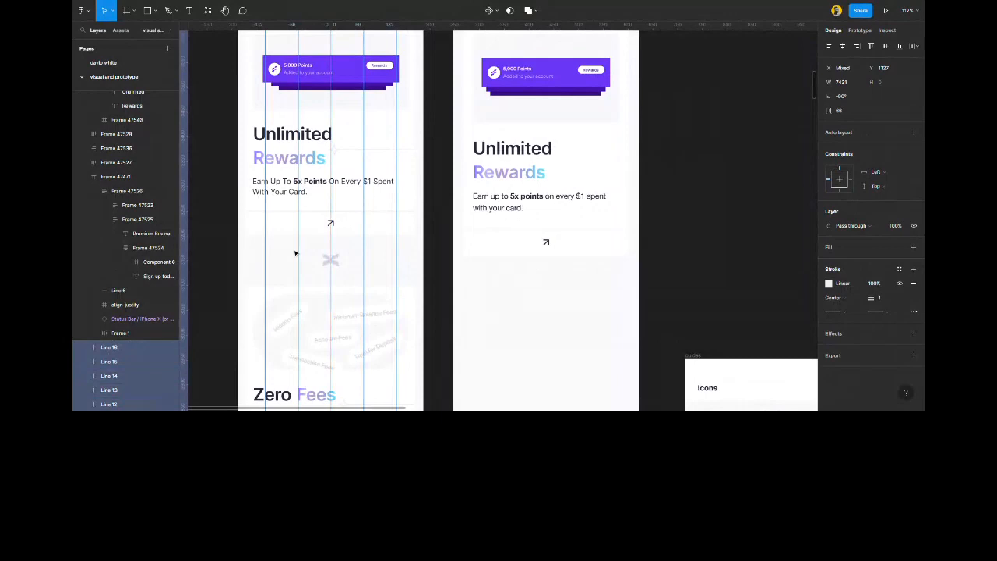
pyautogui.click(546, 331)
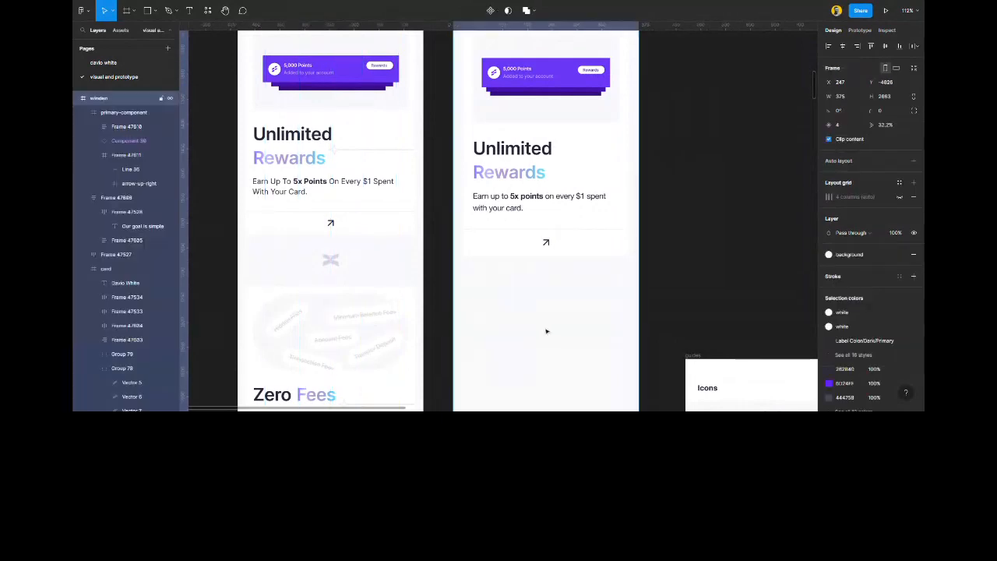
pyautogui.hotkey('ctrl', 'v')
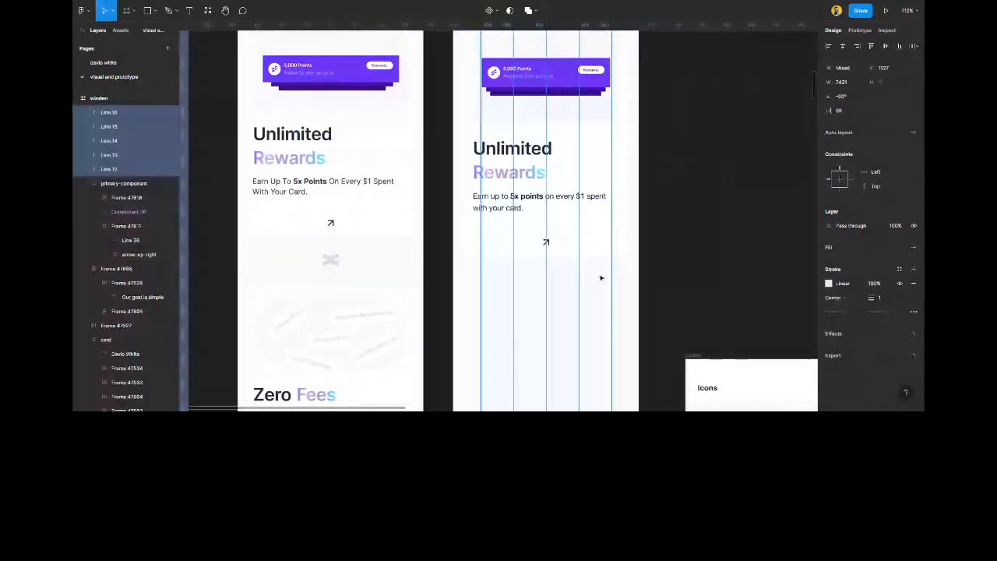
# Shorten the five copied vertical lines so they start at Y 1209 with a length of 7349, and group them.
pyautogui.scroll(5, 596, 290)
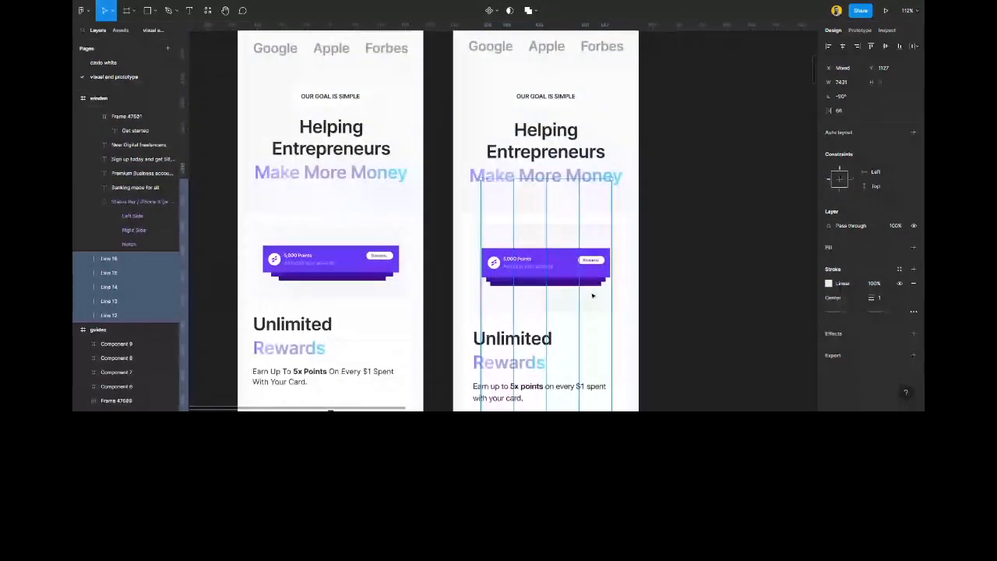
pyautogui.scroll(-1, 592, 294)
pyautogui.moveTo(546, 166); pyautogui.dragTo(545, 208)
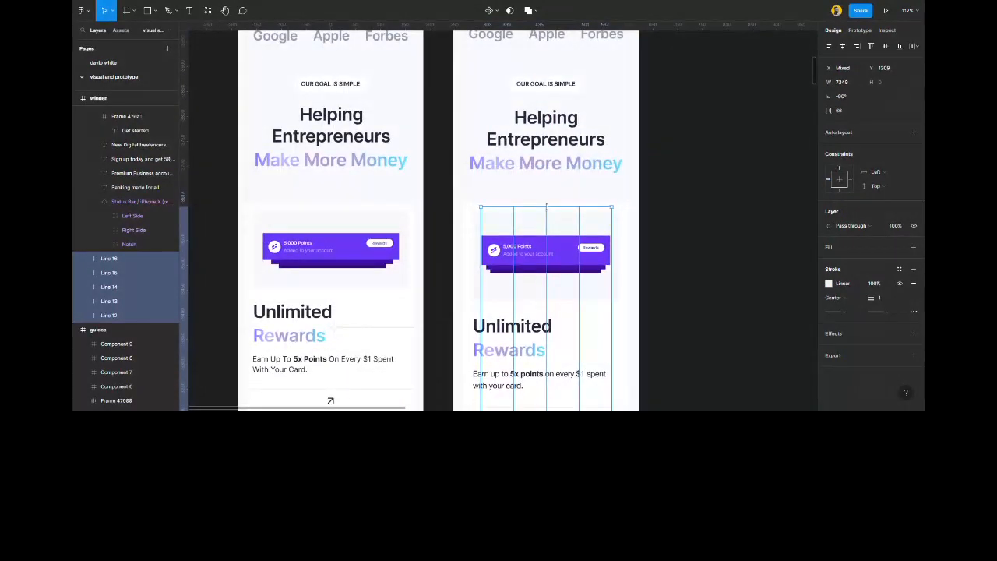
pyautogui.hotkey('ctrl', 'g')
pyautogui.scroll(-17, 545, 233)
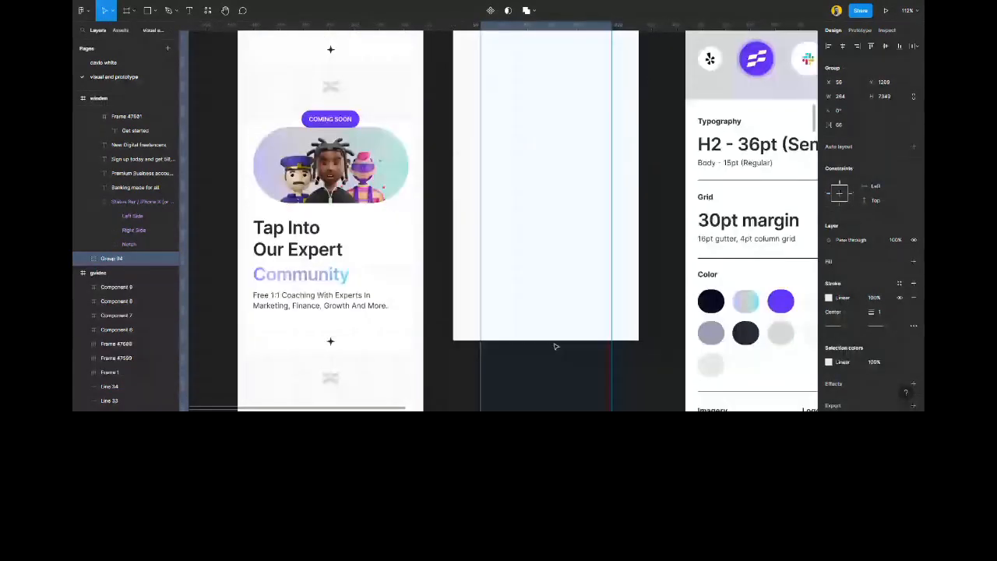
pyautogui.scroll(10, 568, 265)
pyautogui.click(654, 211)
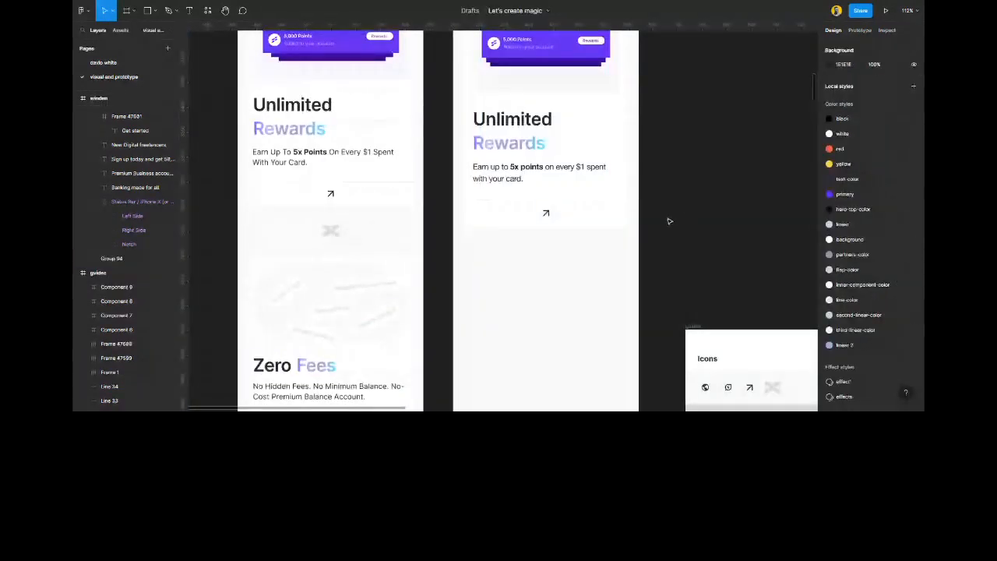
# Place a copy of the grey flap-color icon from the guides frame's Icons section in winden, centred below the Rewards card.
pyautogui.scroll(2, 586, 237)
pyautogui.scroll(-5, 623, 239)
pyautogui.click(772, 227)
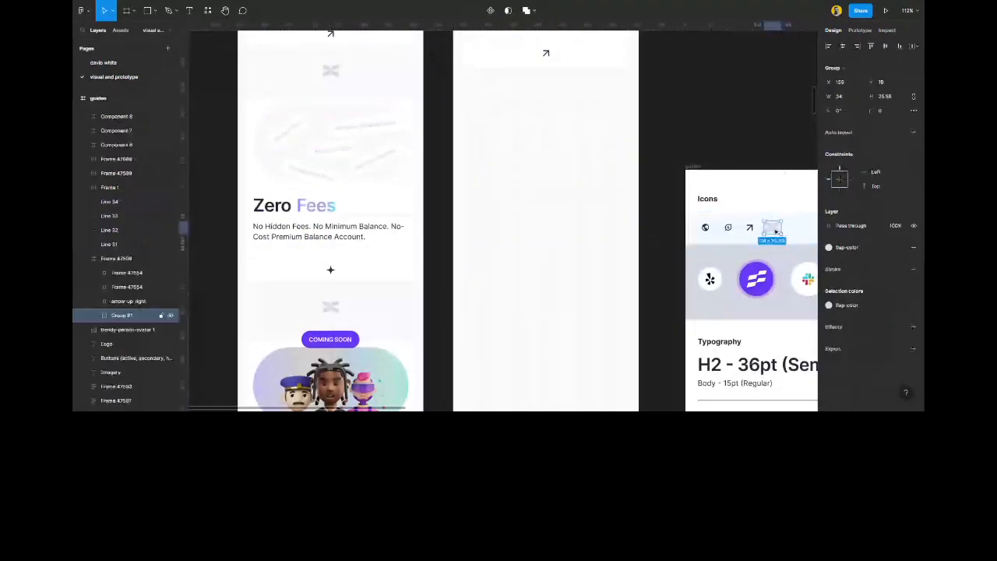
pyautogui.moveTo(557, 206); pyautogui.dragTo(556, 200)
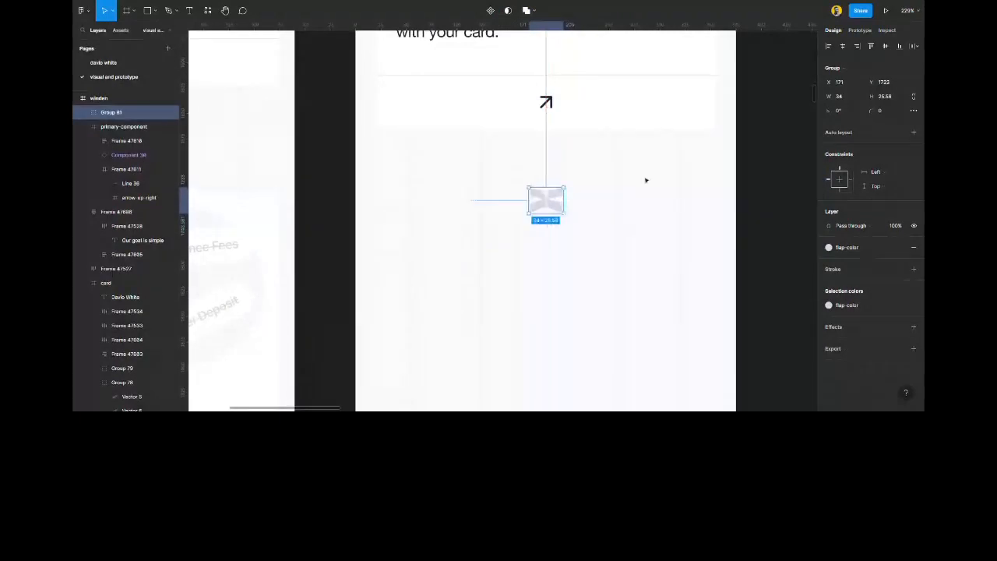
# Widen the group of vertical lines and centre it horizontally in the winden frame.
pyautogui.click(683, 181)
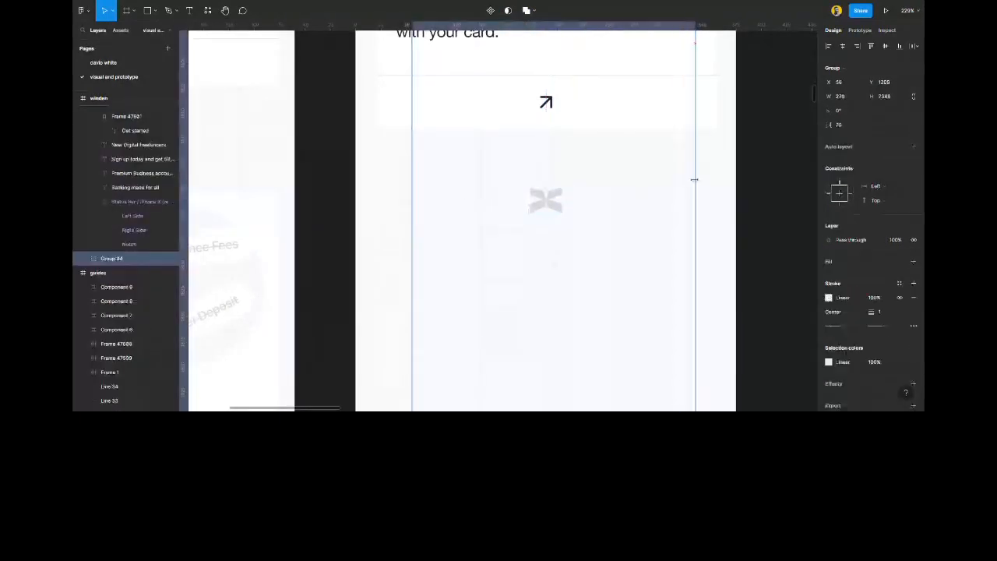
pyautogui.moveTo(705, 181); pyautogui.dragTo(715, 184)
pyautogui.click(840, 48)
pyautogui.click(763, 199)
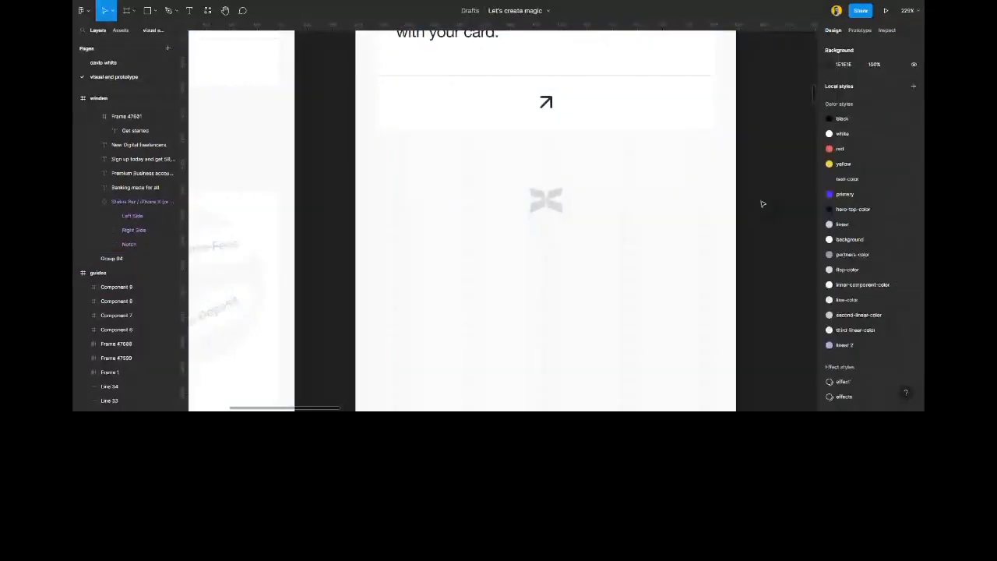
# Set the vertical gap between the Rewards card and the grey icon below it to 50.
pyautogui.click(545, 201)
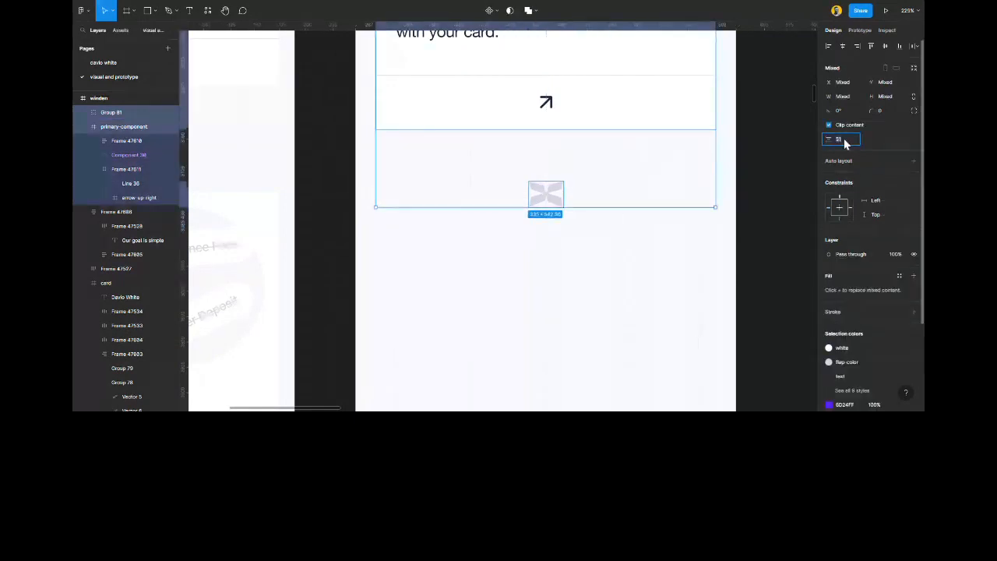
pyautogui.press('Return')
pyautogui.click(756, 199)
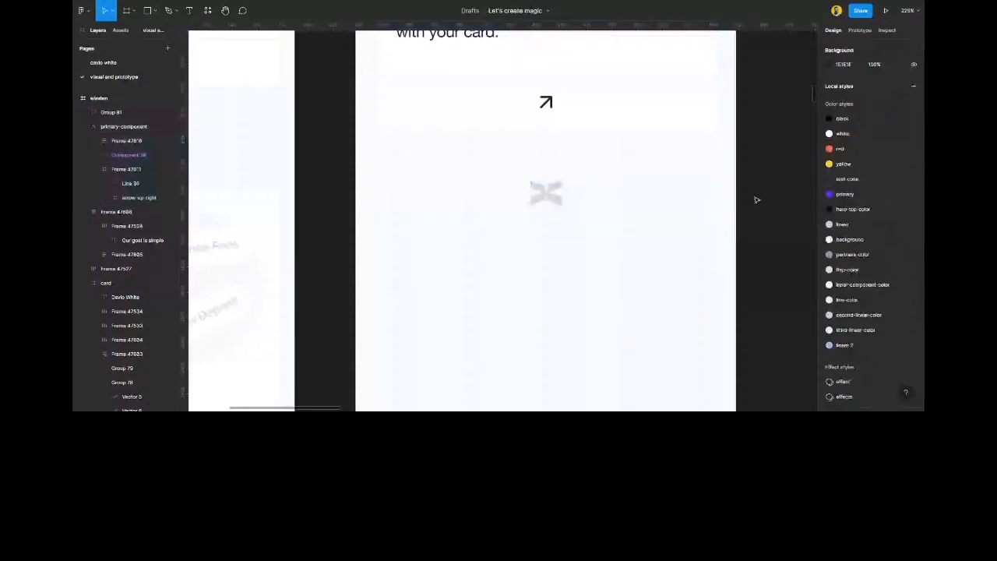
# Duplicate the Rewards card below the grey icon in winden, keeping an even vertical spacing of 50.
pyautogui.scroll(-5, 549, 221)
pyautogui.scroll(1, 549, 220)
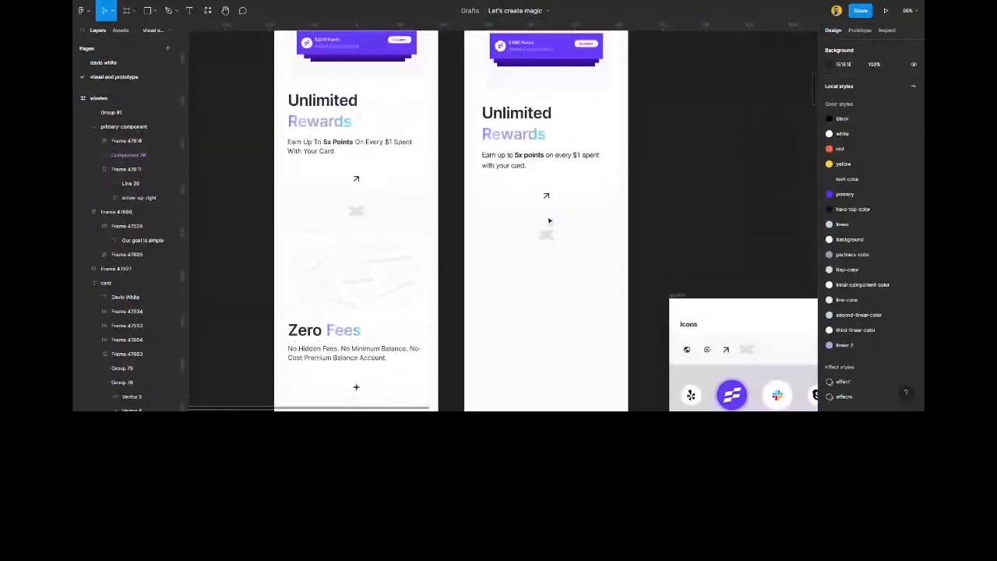
pyautogui.click(549, 221)
pyautogui.scroll(3, 547, 218)
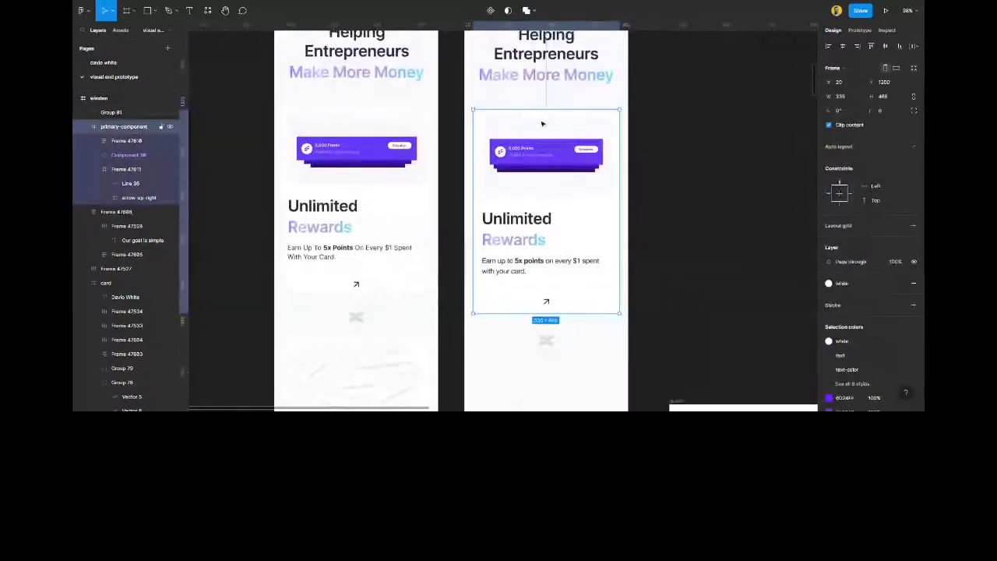
pyautogui.moveTo(543, 123); pyautogui.dragTo(526, 380)
pyautogui.scroll(-5, 537, 264)
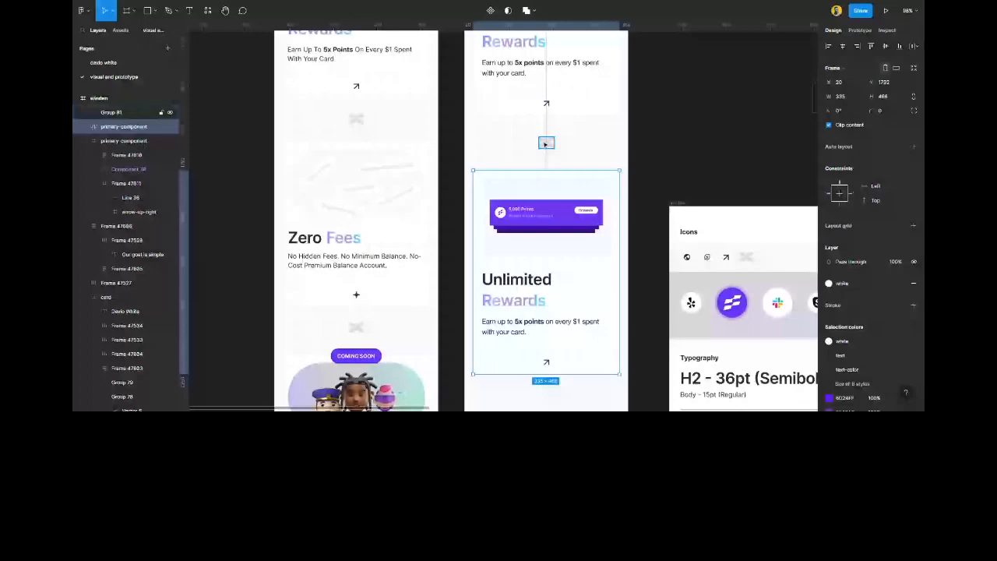
pyautogui.keyDown('shift'); pyautogui.click(546, 143); pyautogui.keyUp('shift')
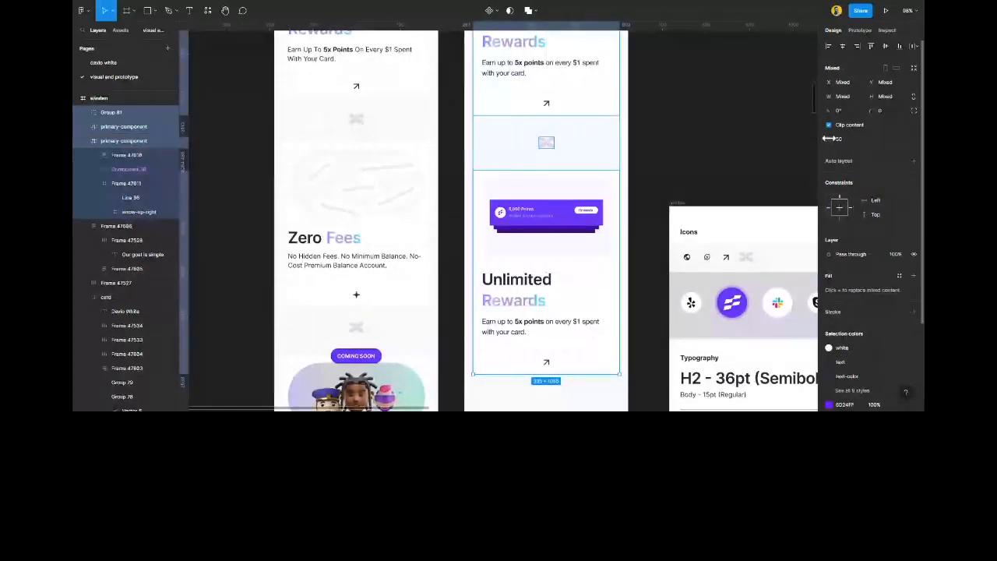
pyautogui.click(734, 154)
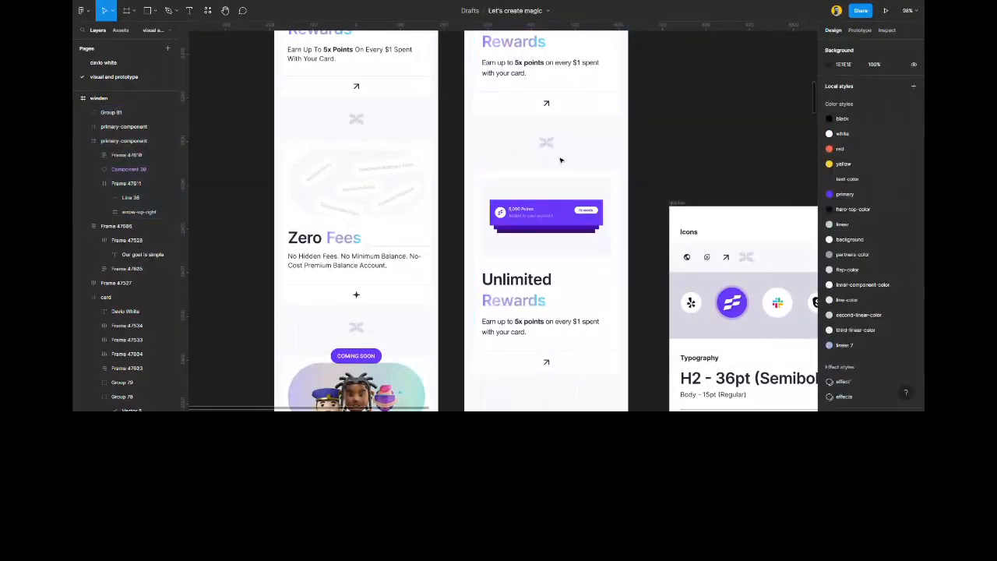
# Duplicate the grey icon below the second card at Y 2308, and place a third copy of the card beneath it.
pyautogui.click(546, 144)
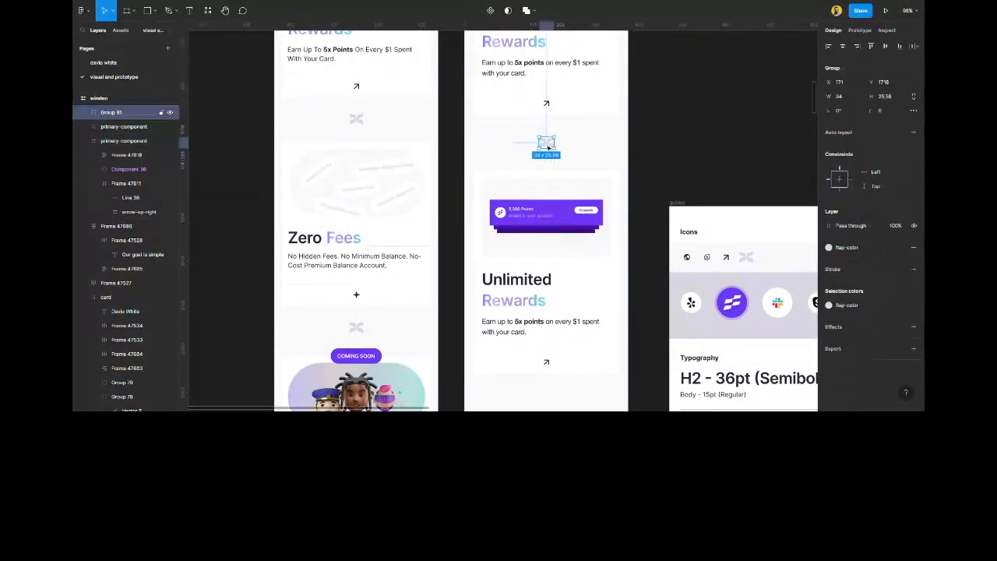
pyautogui.scroll(-1, 548, 145)
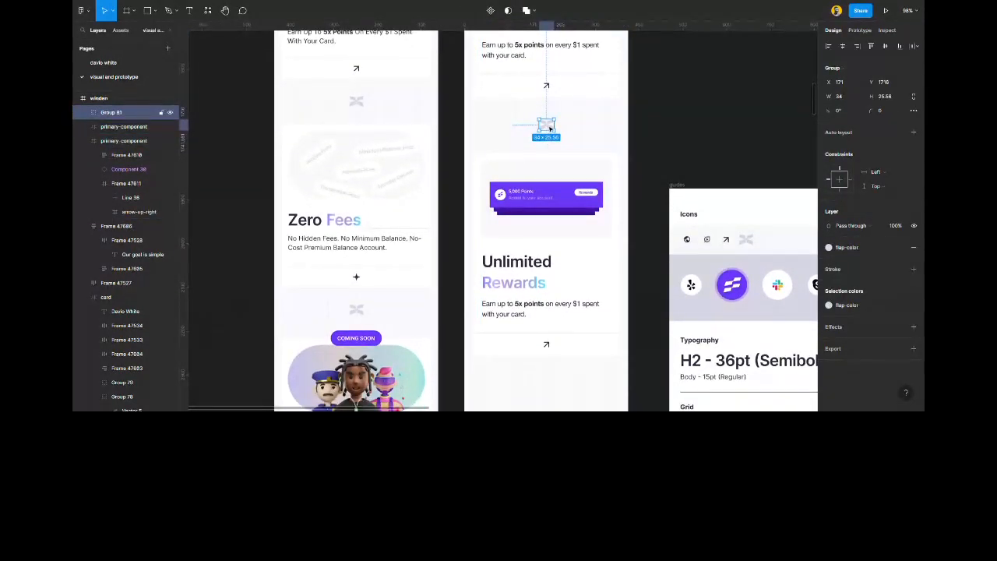
pyautogui.moveTo(549, 129); pyautogui.dragTo(550, 387)
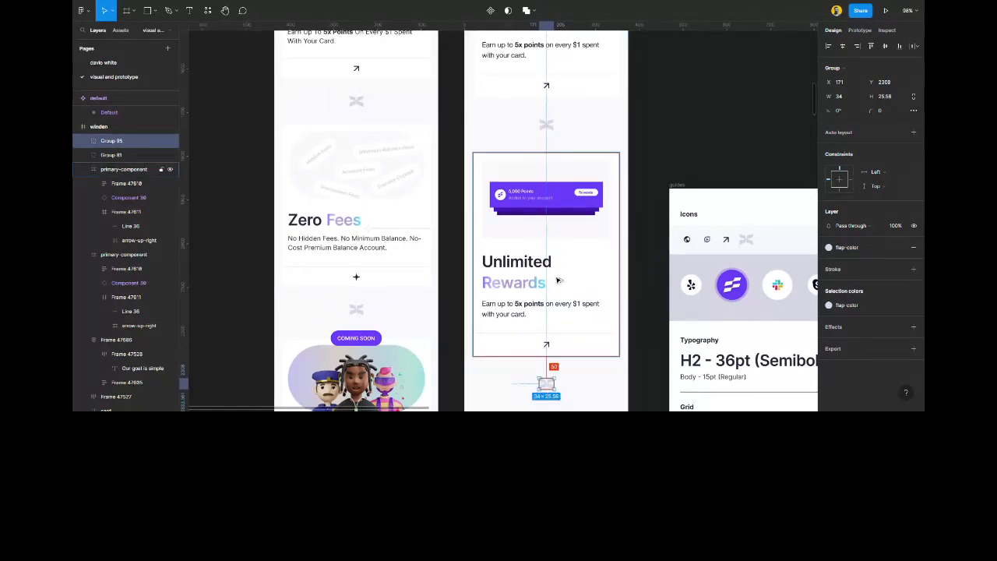
pyautogui.scroll(-3, 558, 279)
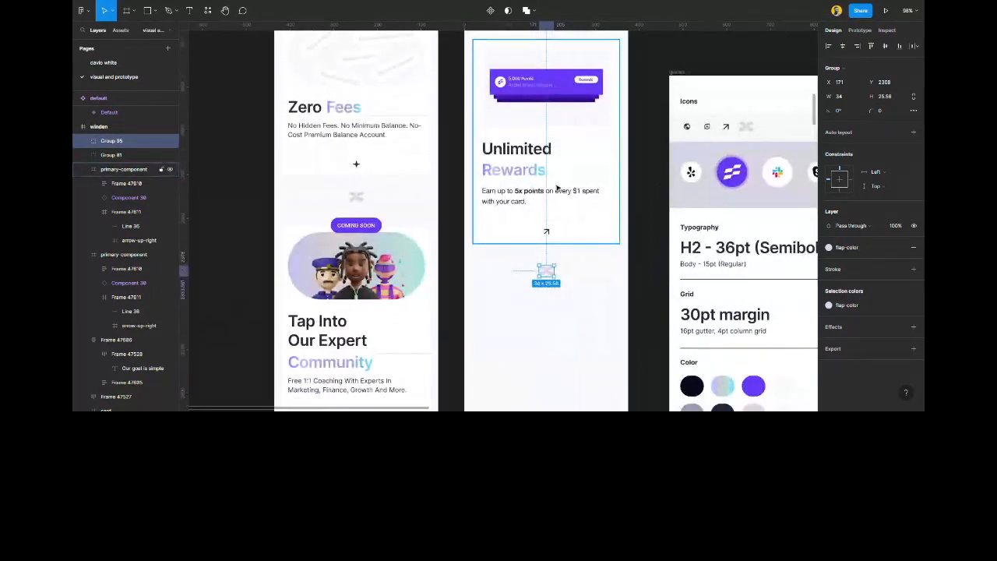
pyautogui.moveTo(556, 117); pyautogui.dragTo(557, 375)
pyautogui.scroll(-1, 557, 277)
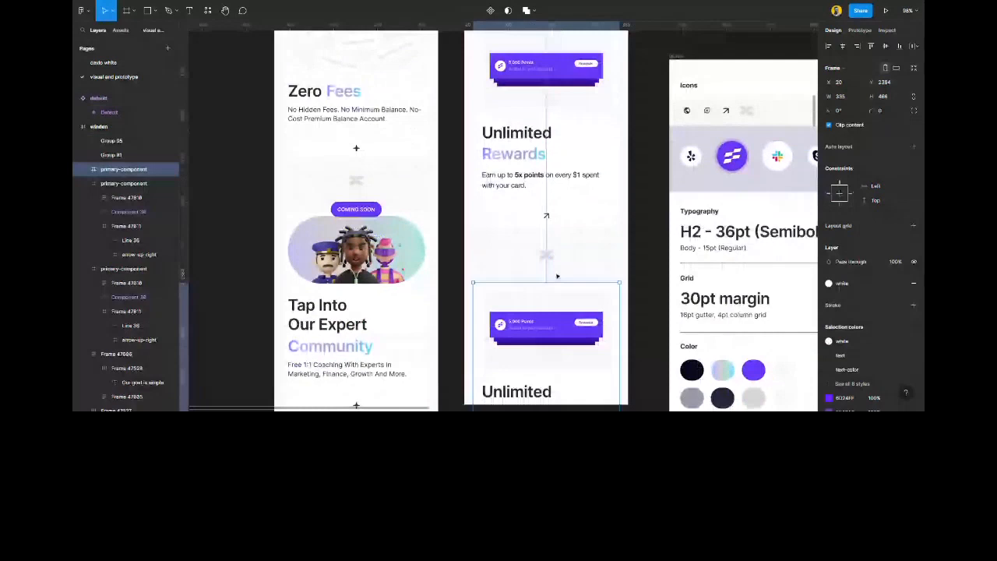
# Extend the winden frame downward so it encloses the whole third card with some space beneath.
pyautogui.scroll(-2, 557, 277)
pyautogui.click(625, 187)
pyautogui.scroll(-4, 559, 219)
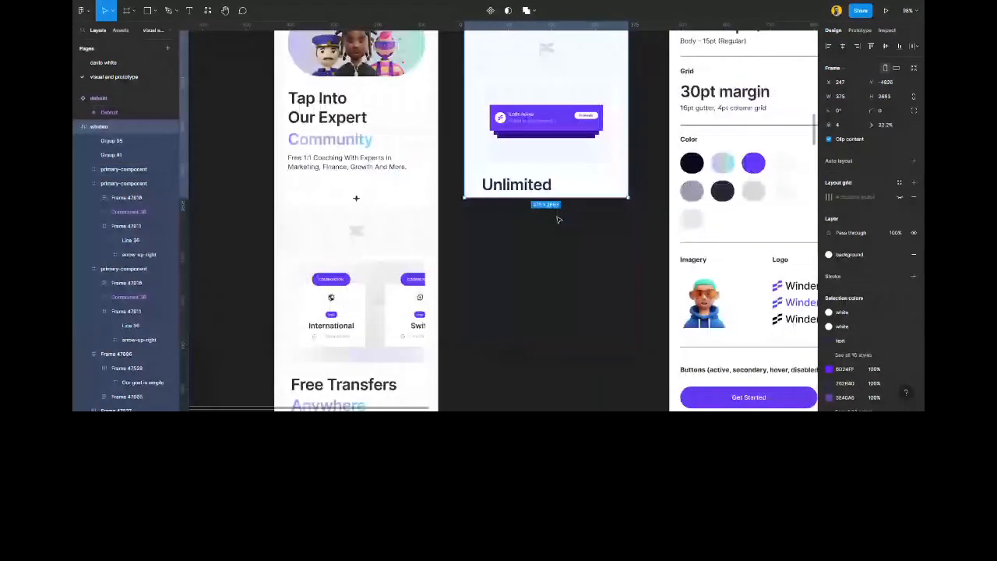
pyautogui.moveTo(552, 197); pyautogui.dragTo(551, 309)
pyautogui.press('Escape')
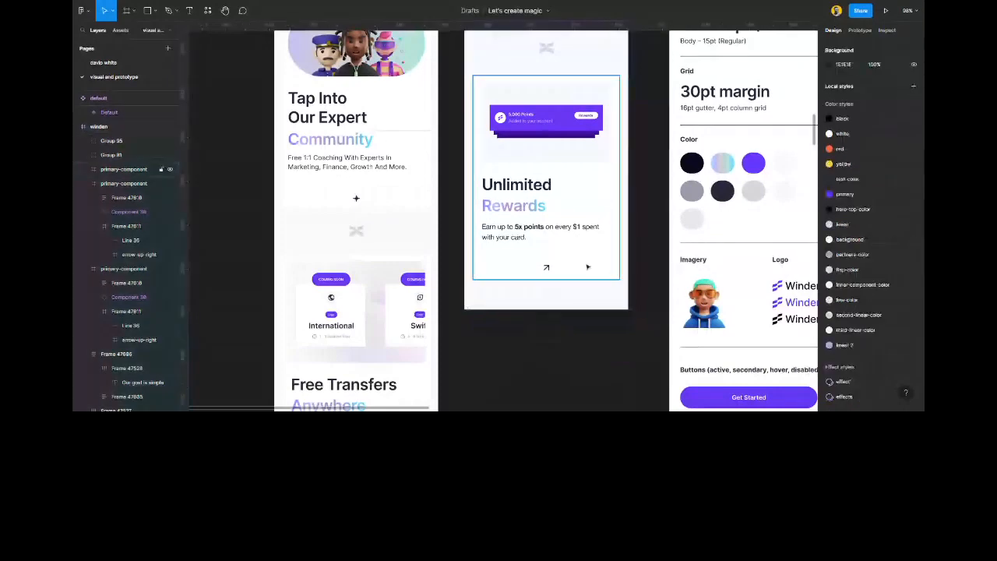
# Switch the image component in the second card to the variant showing the International and Swift transfer cards.
pyautogui.scroll(2, 587, 266)
pyautogui.scroll(1, 566, 269)
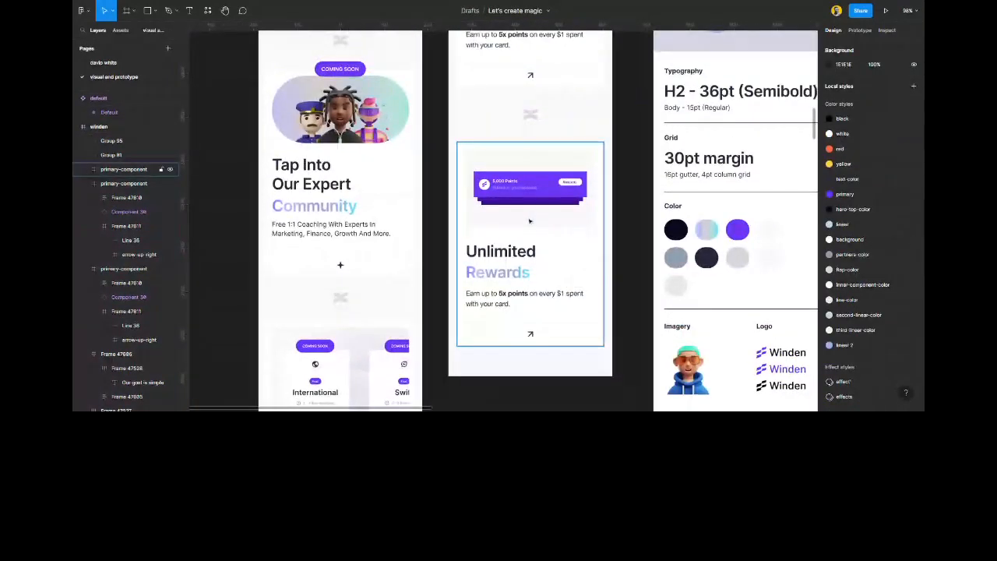
pyautogui.scroll(3, 545, 260)
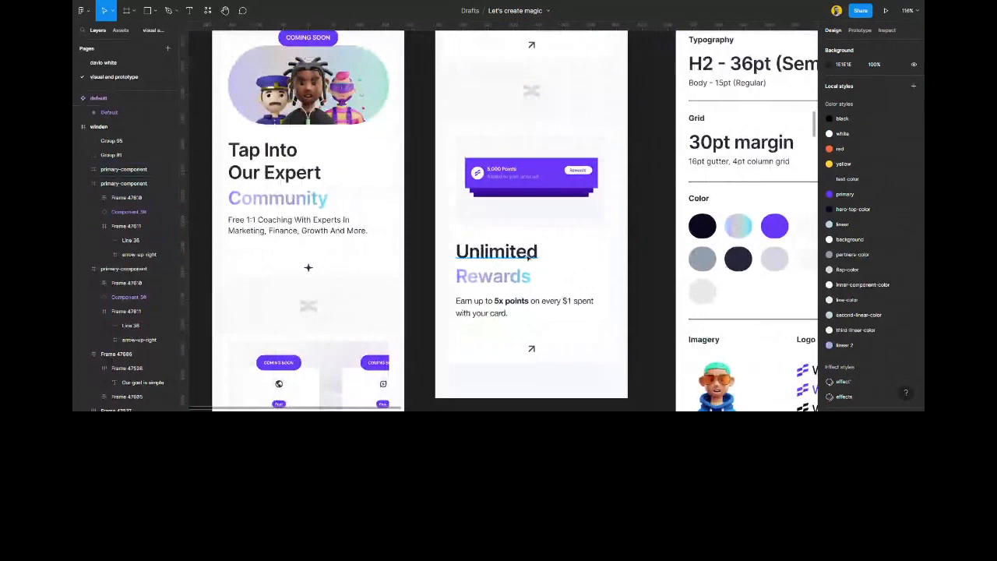
pyautogui.scroll(5, 527, 257)
pyautogui.scroll(-3, 527, 258)
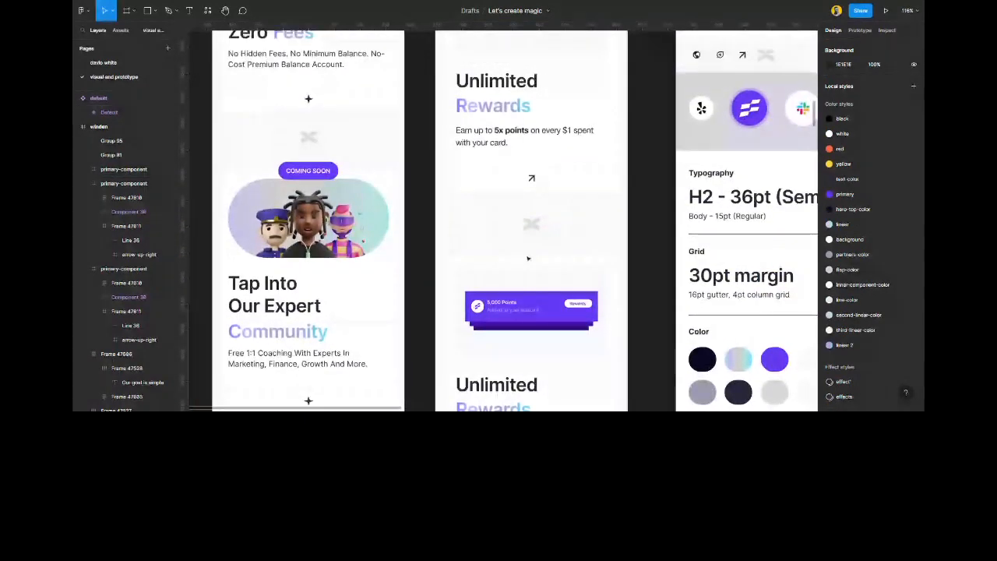
pyautogui.scroll(4, 527, 258)
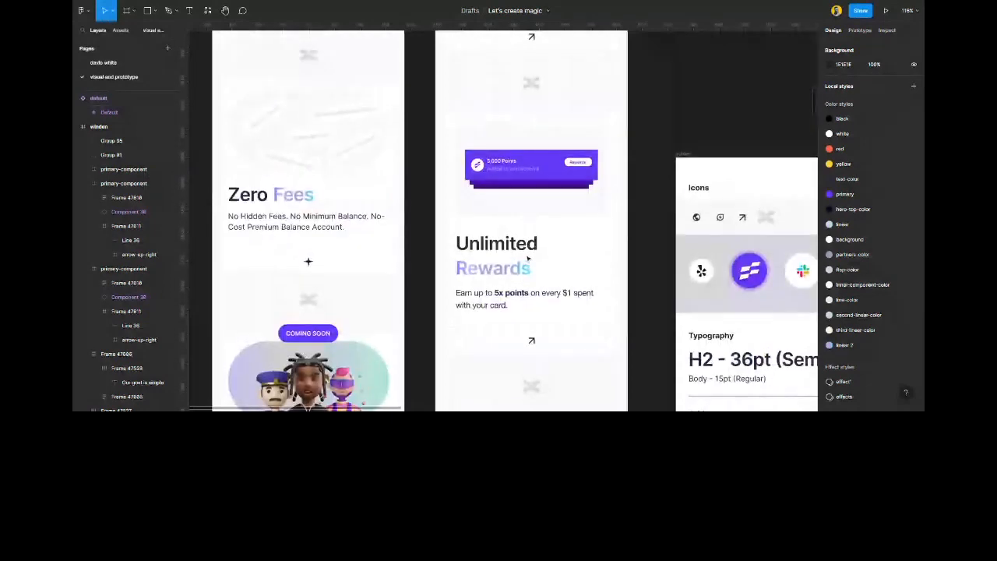
pyautogui.hscroll(2, 527, 258)
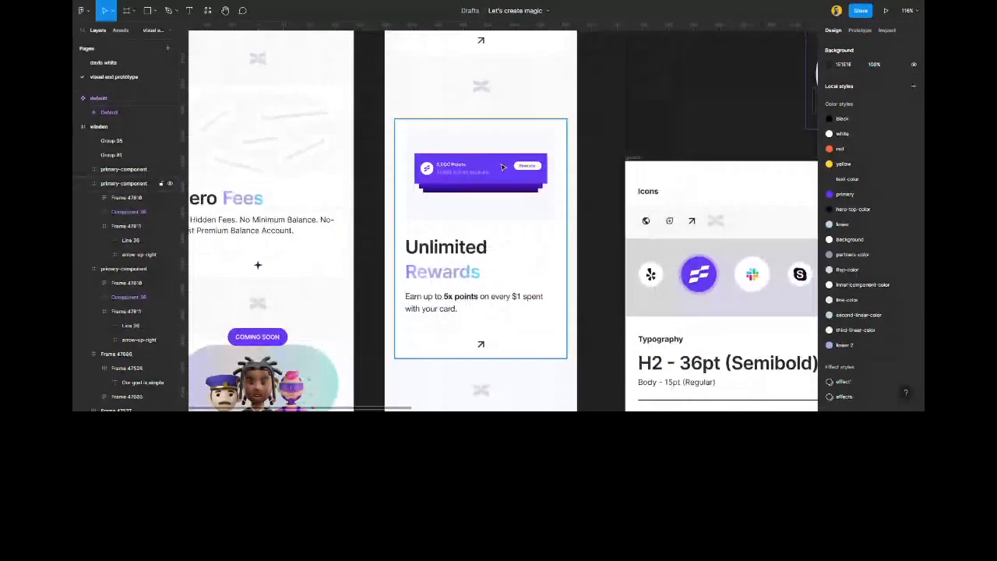
pyautogui.click(502, 167)
pyautogui.scroll(-1, 502, 166)
pyautogui.click(884, 161)
pyautogui.click(884, 172)
# Set Property 1 of the image component in the third card to variant 3.
pyautogui.scroll(-6, 732, 199)
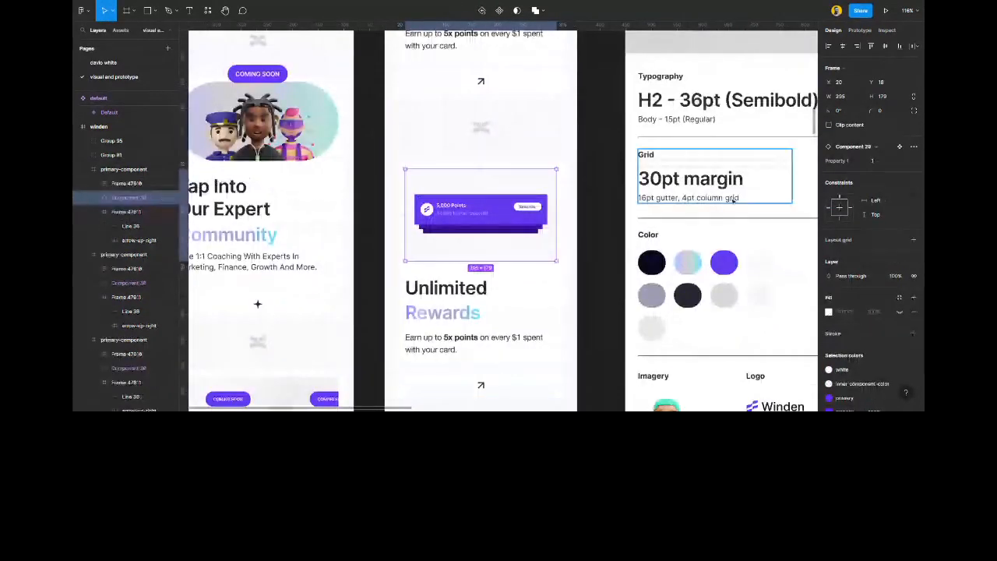
pyautogui.click(884, 161)
pyautogui.click(880, 184)
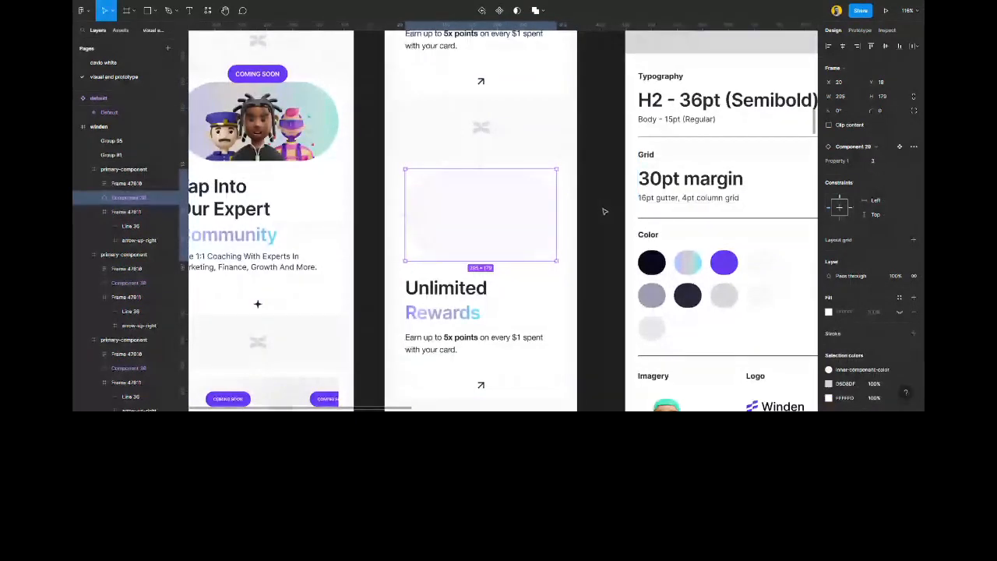
pyautogui.click(605, 211)
pyautogui.scroll(-5, 542, 310)
pyautogui.moveTo(594, 87); pyautogui.dragTo(680, 88)
pyautogui.hotkey('ctrl', 'z')
pyautogui.scroll(-1, 543, 273)
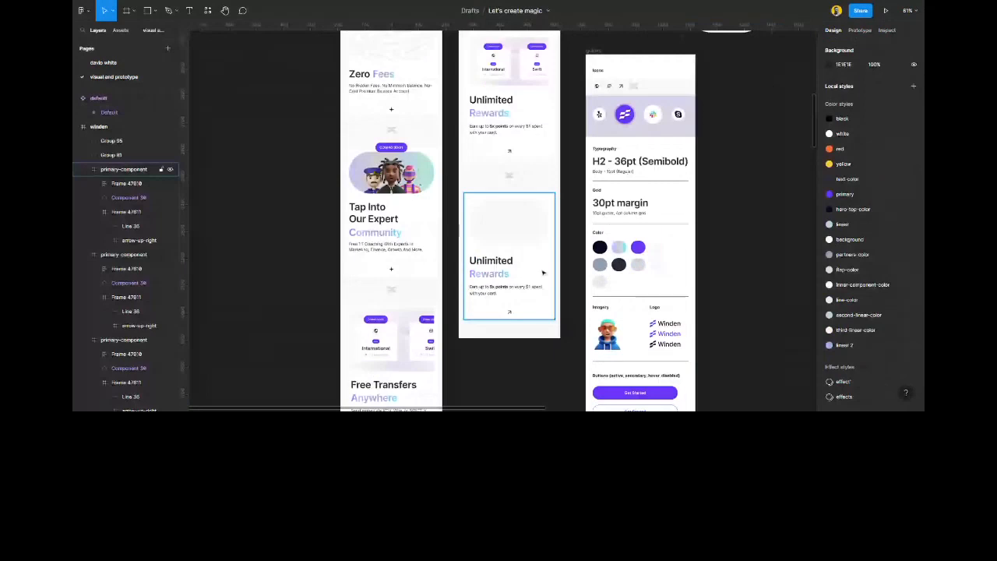
pyautogui.scroll(-5, 618, 102)
pyautogui.click(616, 85)
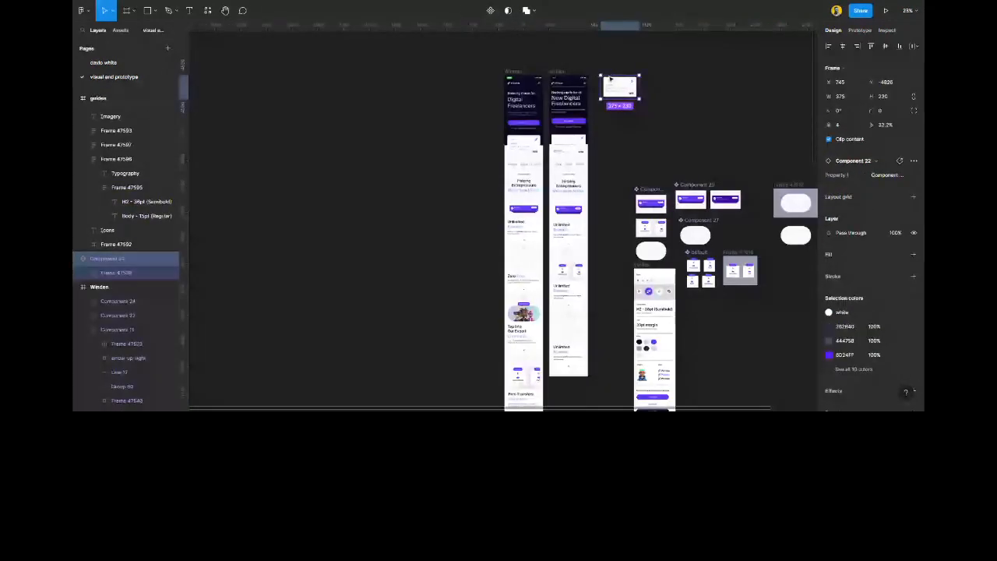
pyautogui.press('Escape')
# Copy the dark Get Started with Winden section from the reference screen to the end of winden, with its vertical constraint set to Bottom.
pyautogui.scroll(-5, 524, 282)
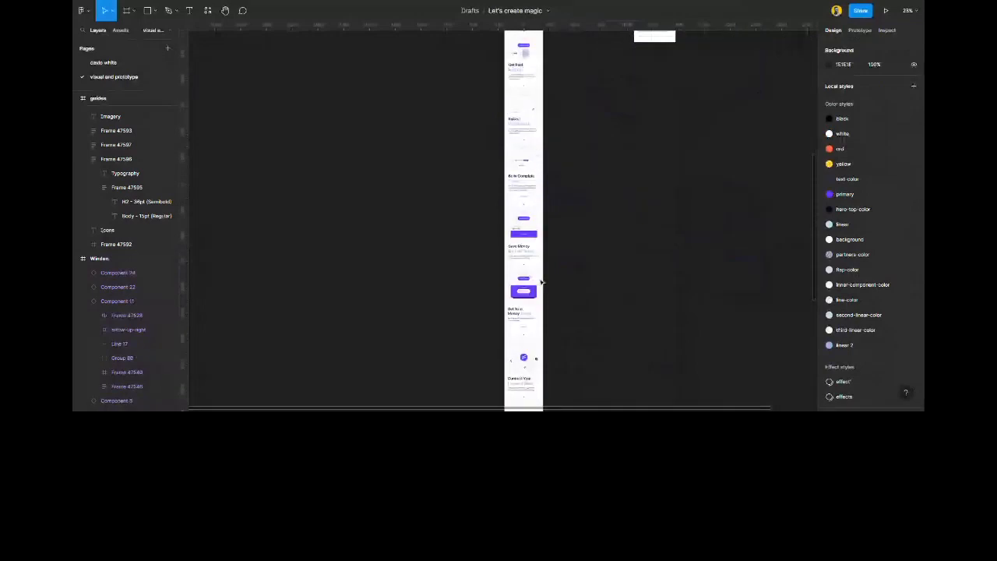
pyautogui.scroll(-6, 544, 281)
pyautogui.click(525, 170)
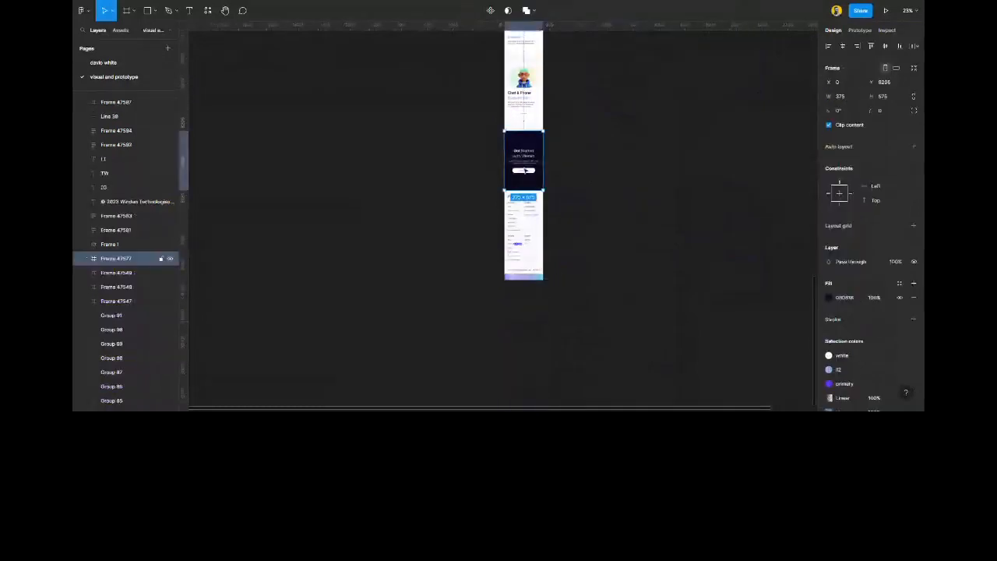
pyautogui.scroll(10, 596, 183)
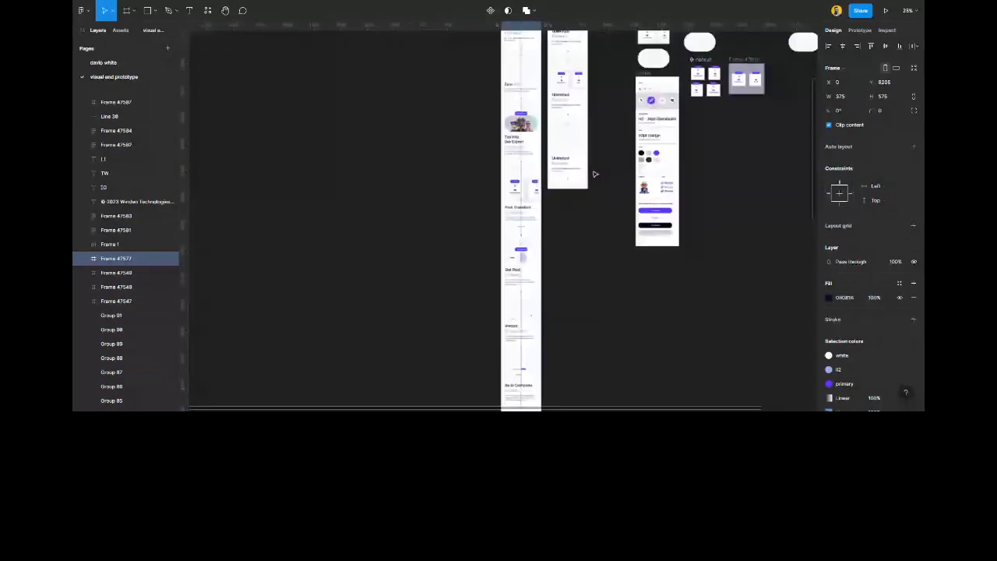
pyautogui.scroll(5, 594, 174)
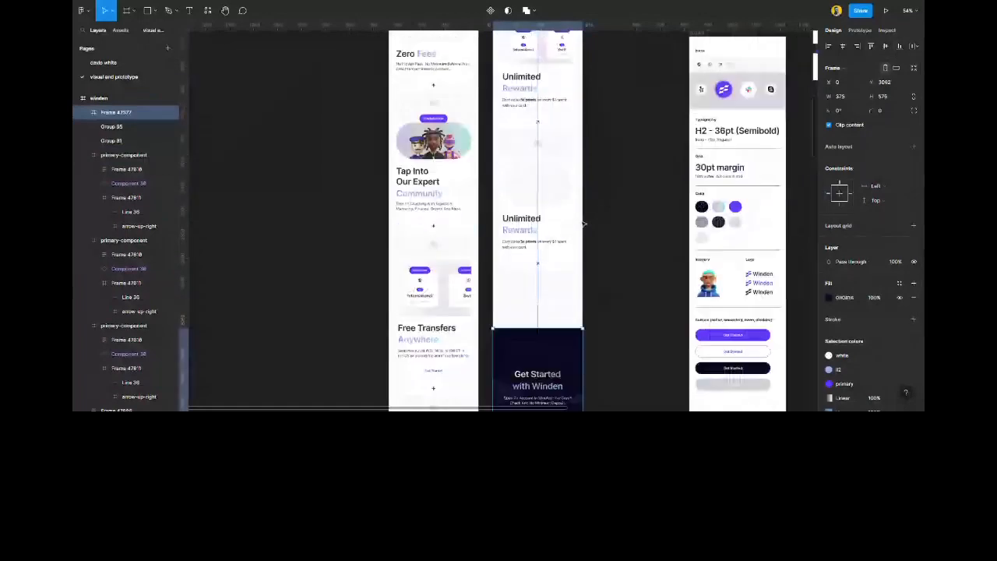
pyautogui.scroll(-4, 584, 224)
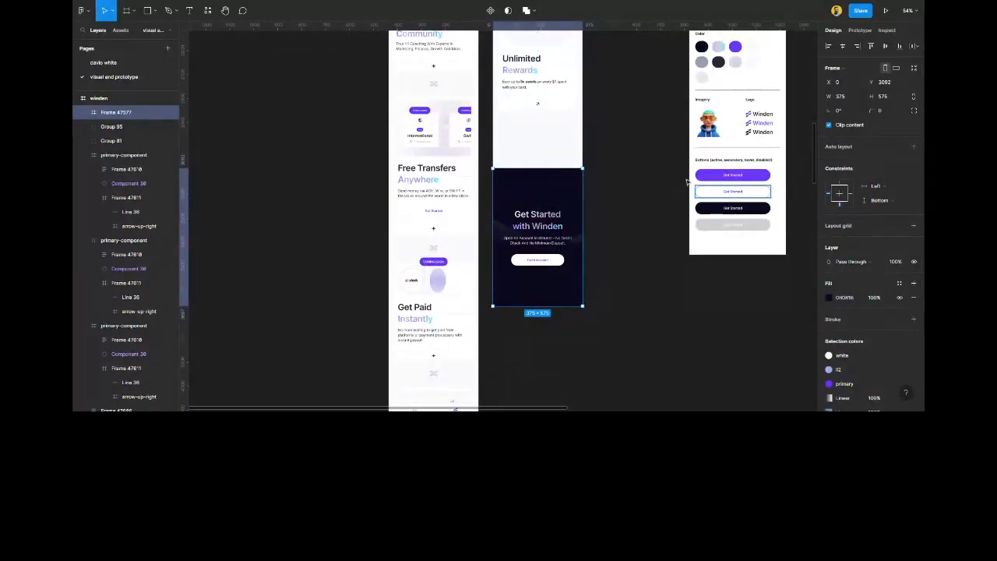
# Shorten the winden frame to a height of 3548, tightening the space above the Get Started section.
pyautogui.click(564, 157)
pyautogui.moveTo(563, 306); pyautogui.dragTo(564, 278)
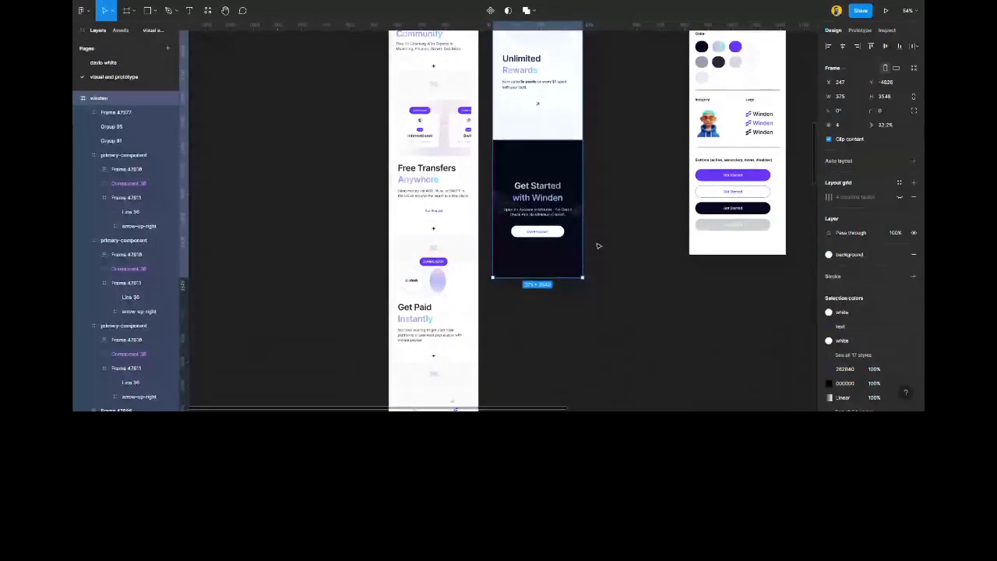
pyautogui.click(595, 257)
# Make the winden frame a prototype flow starting point.
pyautogui.scroll(6, 568, 284)
pyautogui.scroll(10, 543, 300)
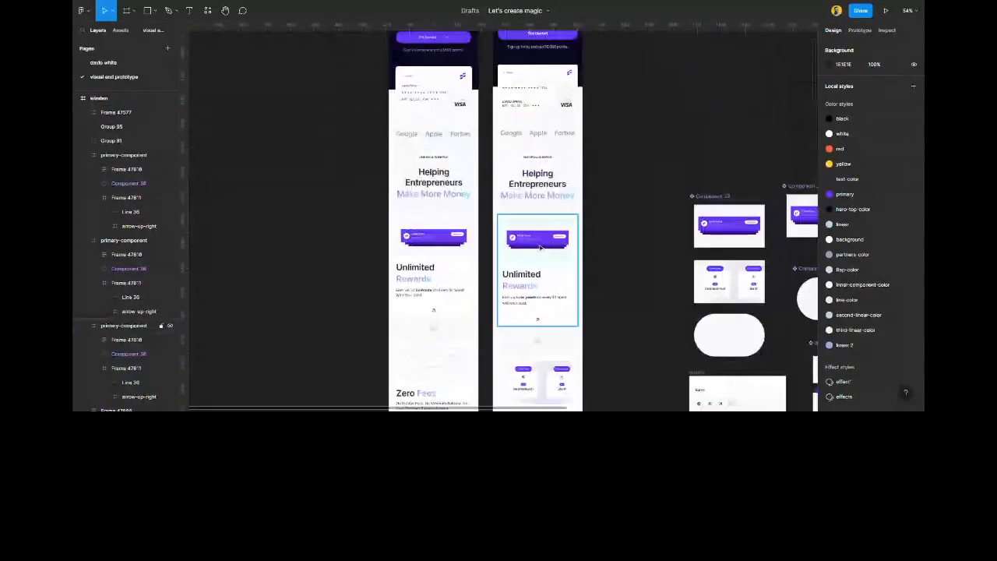
pyautogui.click(504, 170)
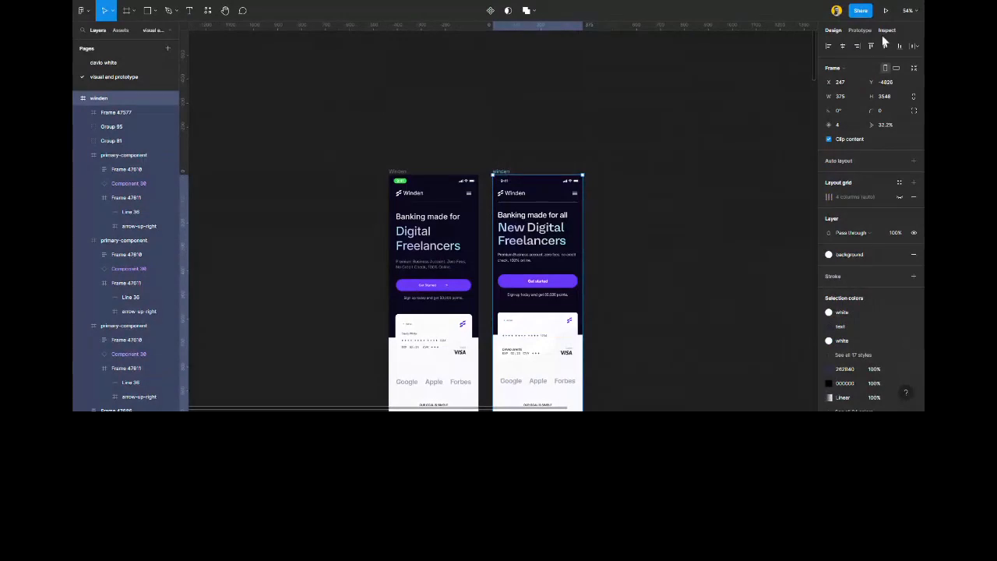
pyautogui.click(861, 31)
pyautogui.click(855, 50)
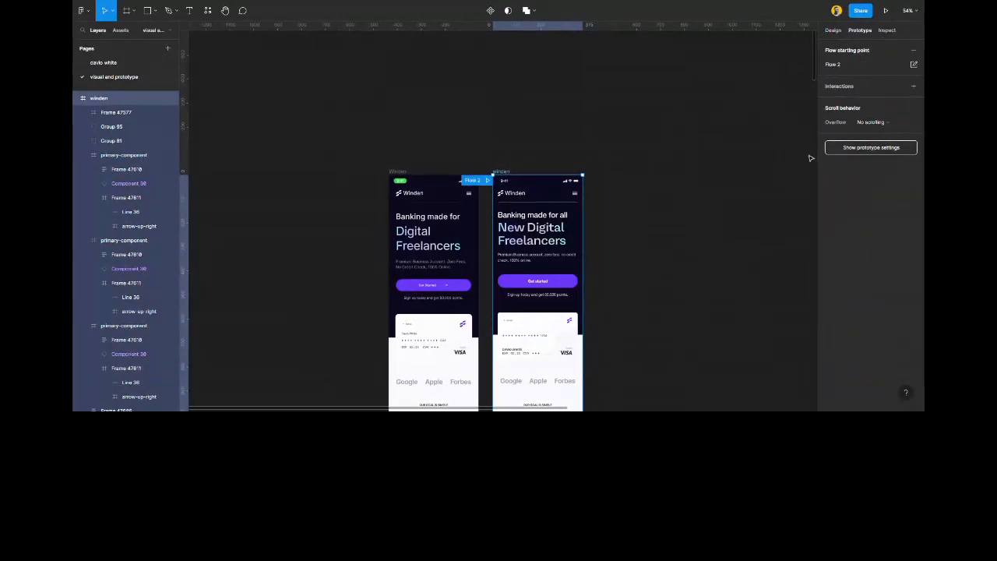
# Detach the white stroke style from the separator line below the Winden header in the winden frame.
pyautogui.scroll(5, 487, 185)
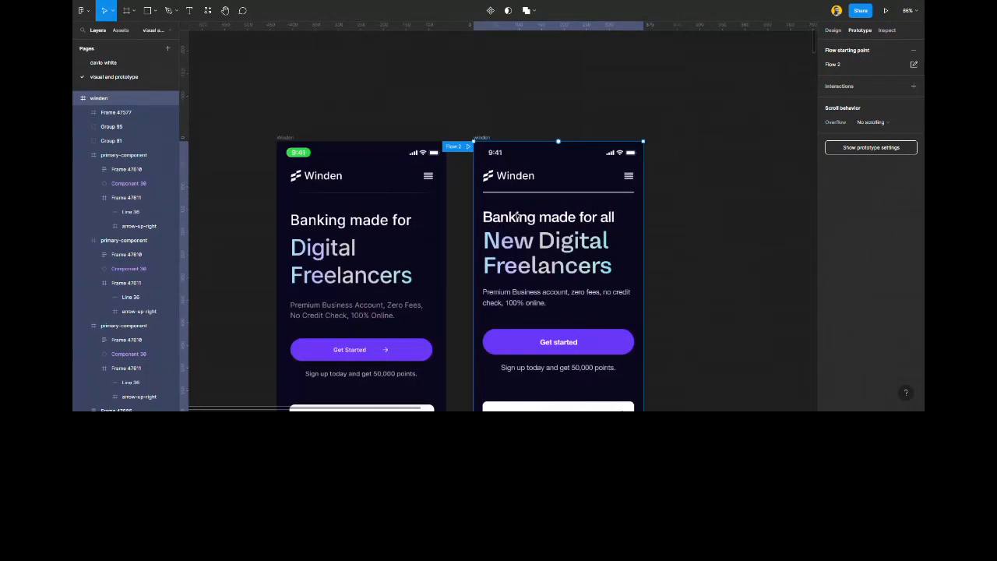
pyautogui.scroll(4, 517, 215)
pyautogui.keyDown('ctrl'); pyautogui.click(584, 184); pyautogui.keyUp('ctrl')
pyautogui.click(836, 31)
pyautogui.click(724, 226)
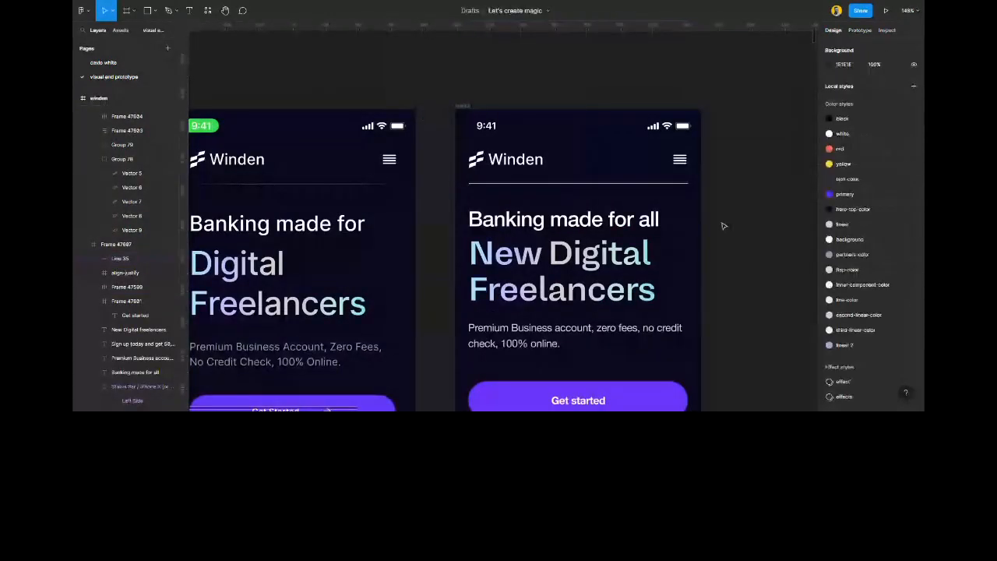
pyautogui.keyDown('ctrl'); pyautogui.click(676, 183); pyautogui.keyUp('ctrl')
pyautogui.hscroll(1, 615, 204)
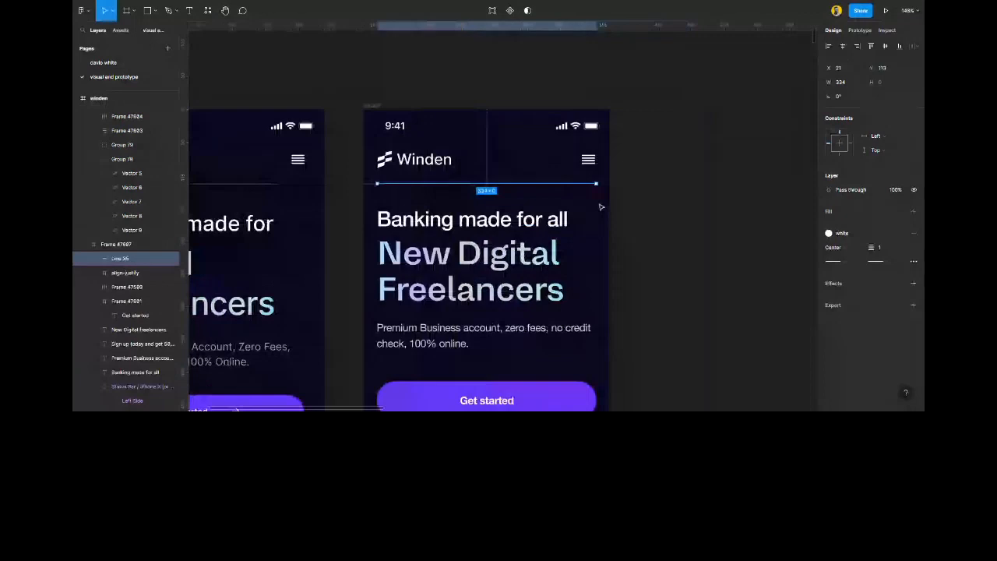
pyautogui.scroll(5, 601, 208)
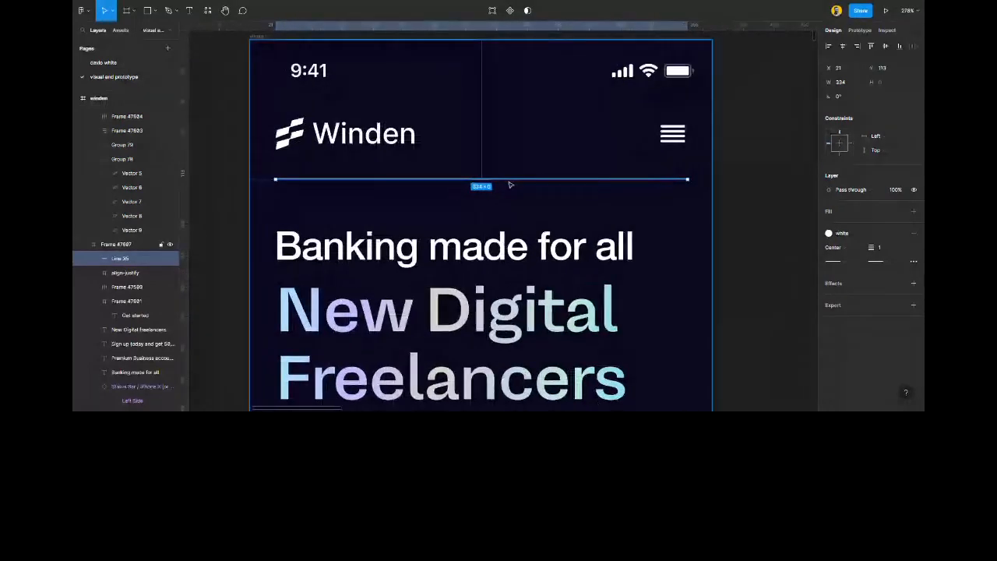
pyautogui.scroll(1, 447, 174)
pyautogui.hscroll(-1, 448, 173)
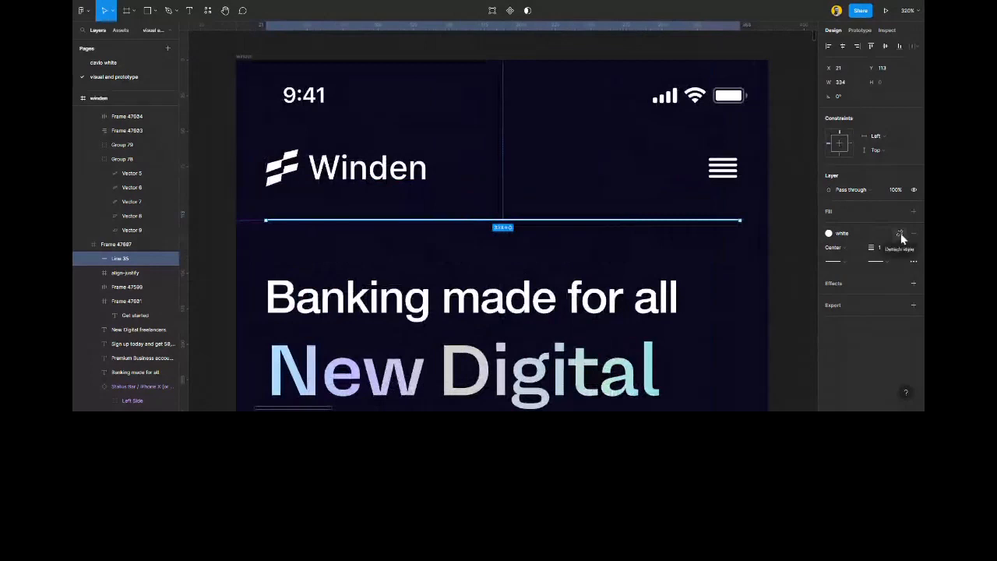
pyautogui.click(900, 233)
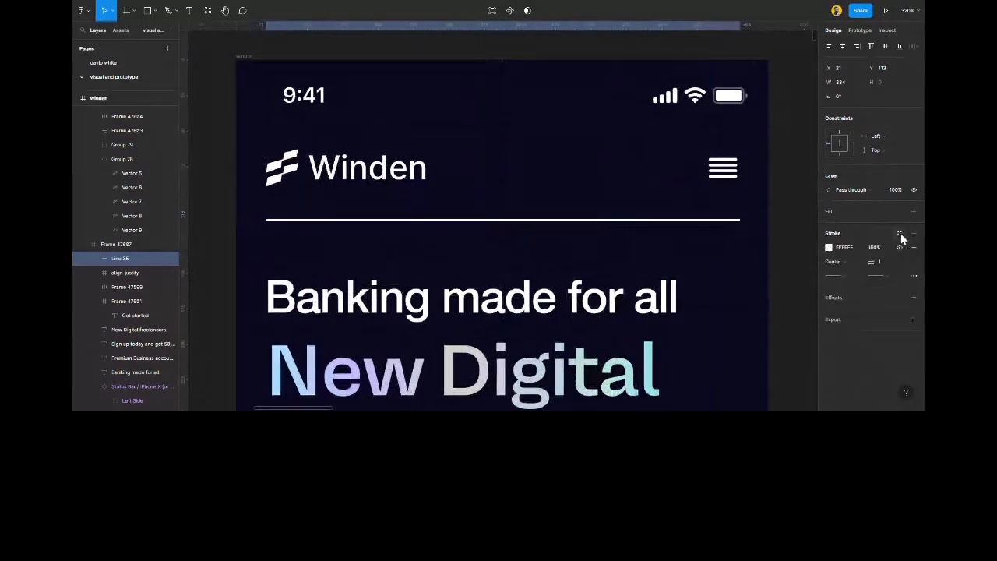
# Change the separator line's stroke to a linear gradient stretched horizontally from one end of the line to the other.
pyautogui.click(829, 248)
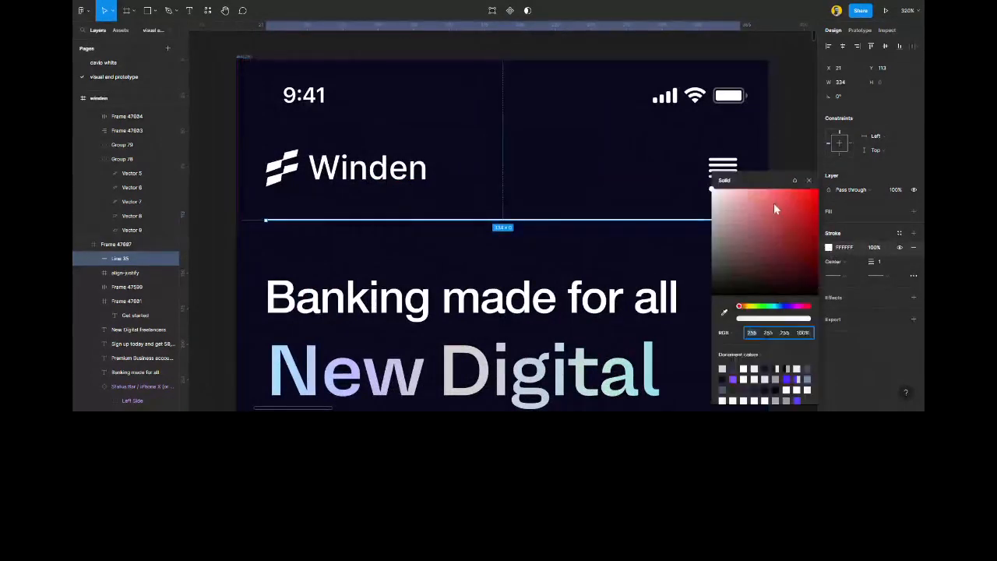
pyautogui.moveTo(780, 181); pyautogui.dragTo(514, 292)
pyautogui.click(467, 292)
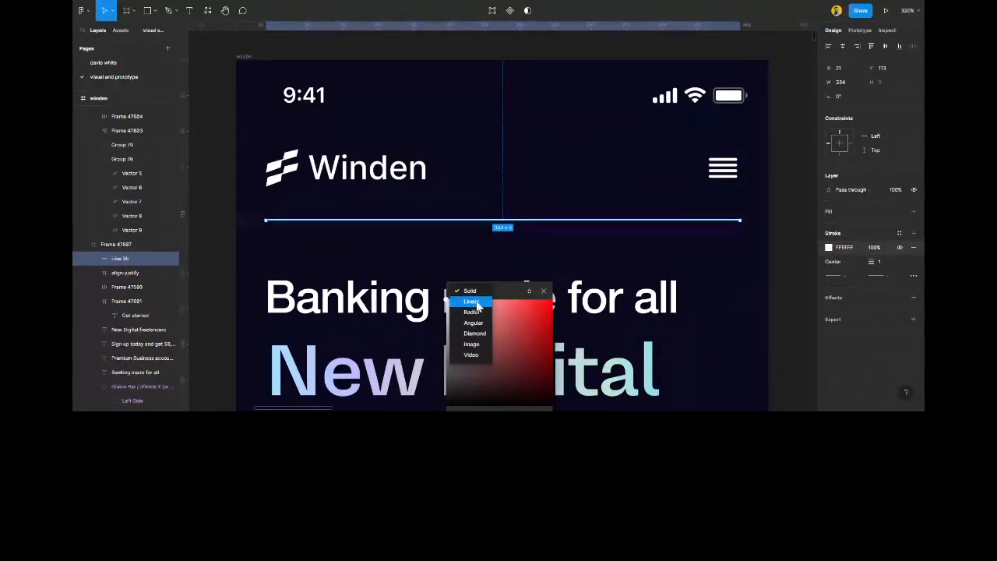
pyautogui.click(473, 303)
pyautogui.moveTo(496, 147); pyautogui.dragTo(665, 269)
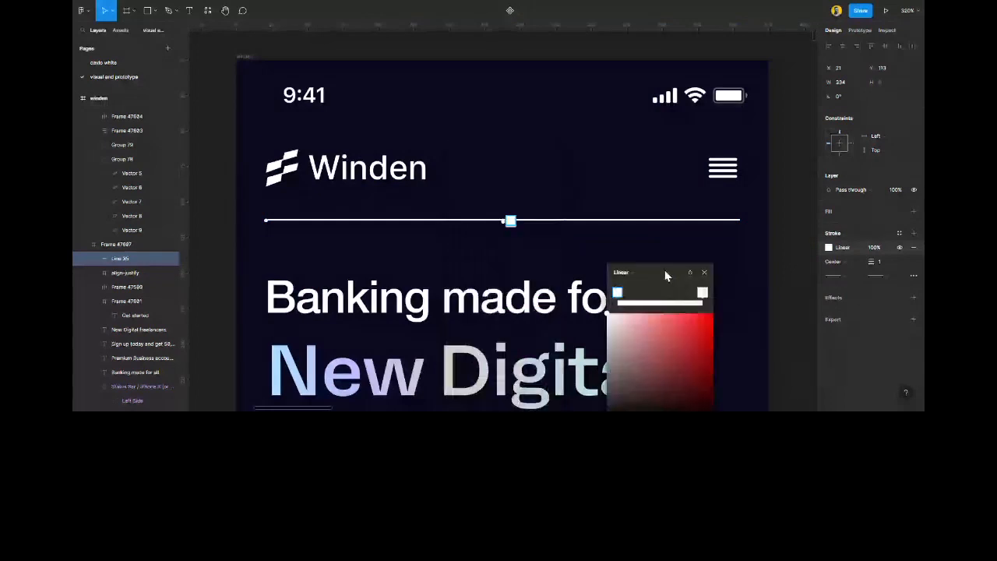
pyautogui.moveTo(502, 222); pyautogui.dragTo(742, 220)
pyautogui.moveTo(502, 216); pyautogui.dragTo(265, 216)
# Add two inner stops to the line's gradient and set its starting stop to 13% opacity, with colours in Hex.
pyautogui.click(383, 217)
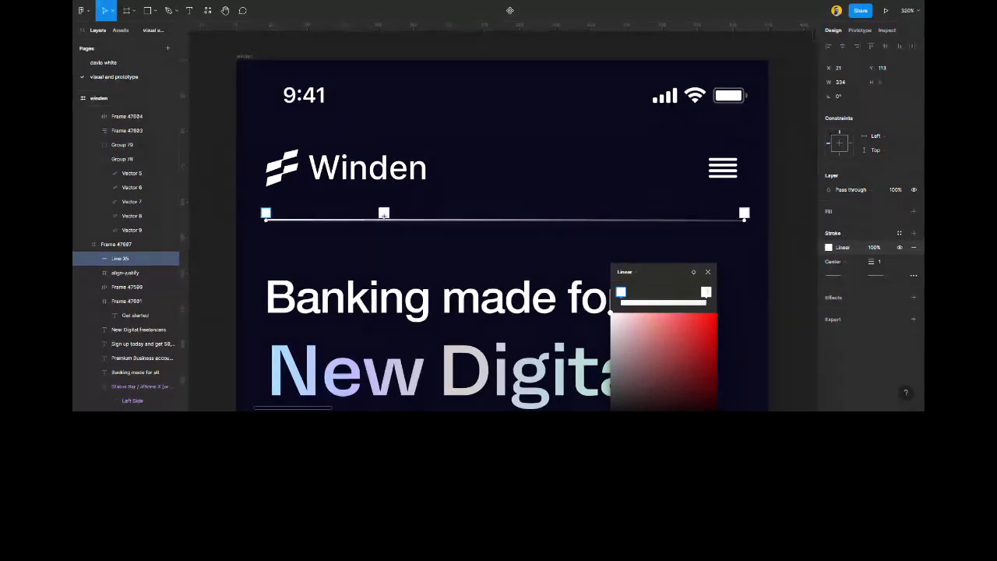
pyautogui.click(651, 215)
pyautogui.click(265, 213)
pyautogui.moveTo(660, 271); pyautogui.dragTo(584, 141)
pyautogui.moveTo(596, 299); pyautogui.dragTo(558, 304)
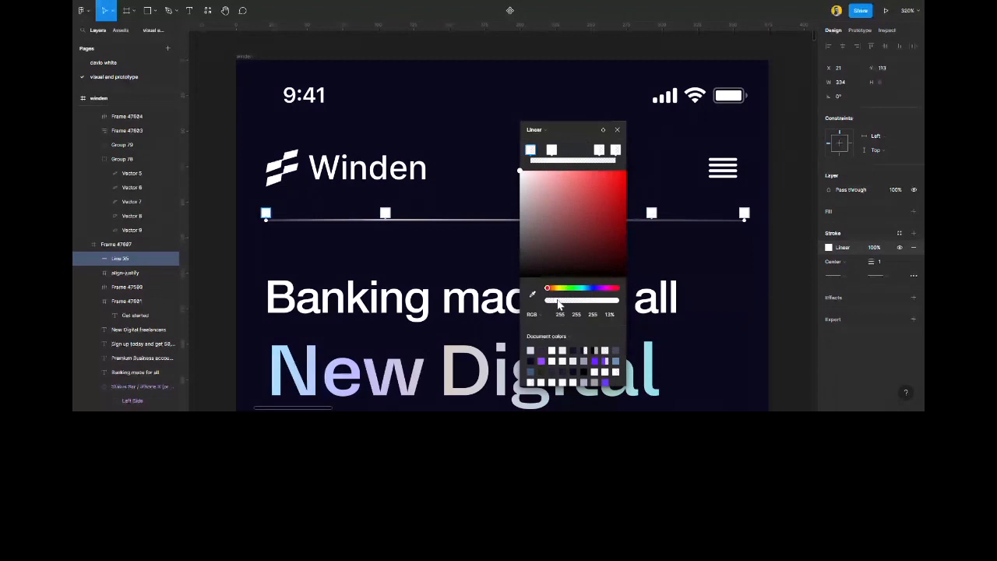
pyautogui.click(532, 314)
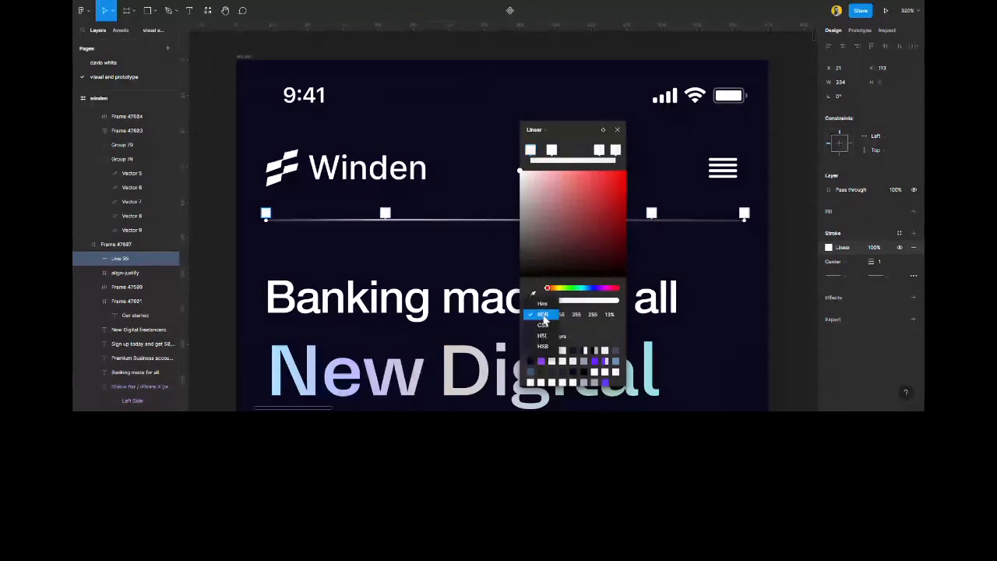
pyautogui.click(542, 303)
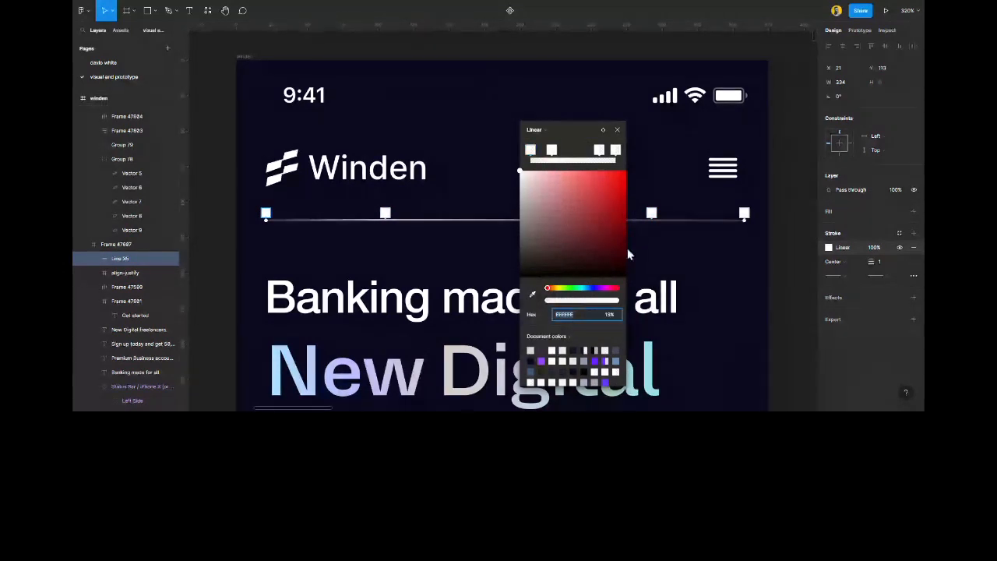
# Set the gradient's end stop to FFFFFF at 13% opacity and finish editing the line.
pyautogui.click(743, 213)
pyautogui.click(608, 314)
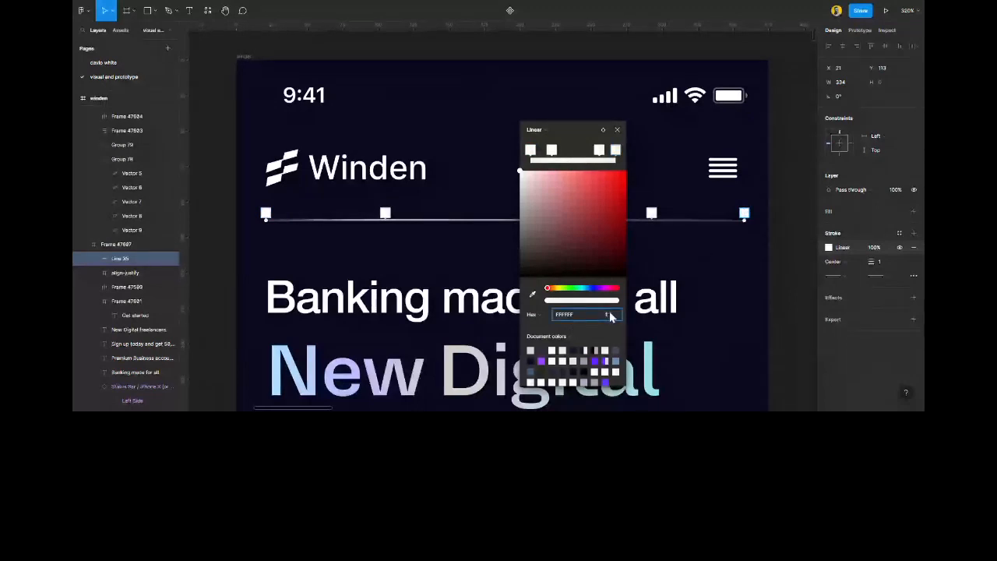
pyautogui.press('Return')
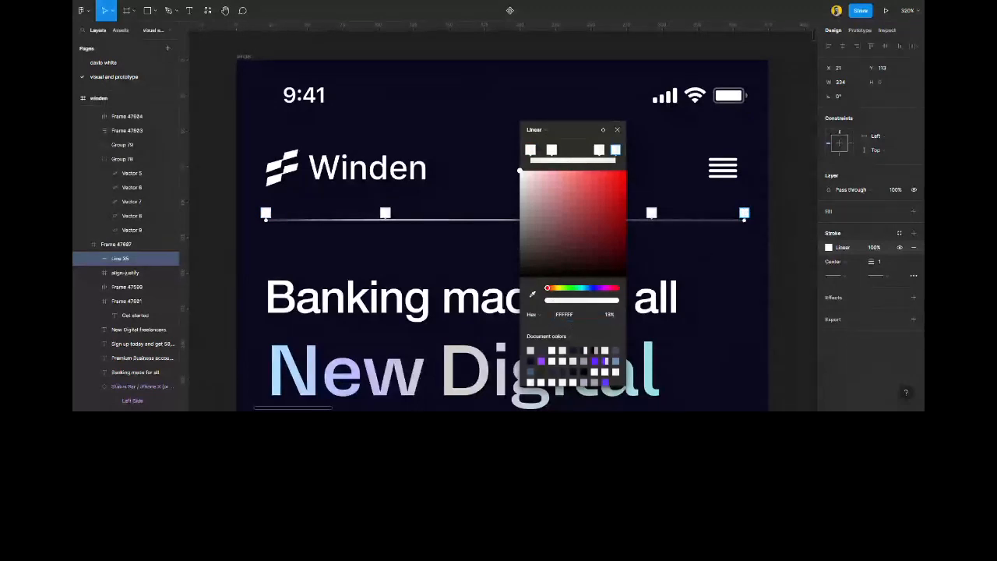
pyautogui.click(617, 131)
pyautogui.click(785, 219)
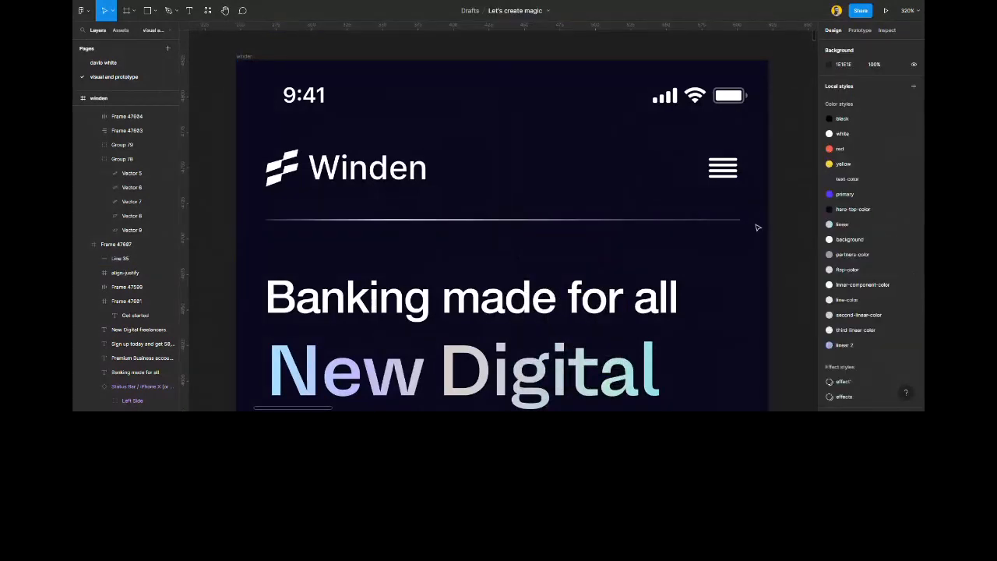
# Launch the prototype preview of Flow 2 from the winden frame and hide the list of flows.
pyautogui.scroll(-5, 756, 227)
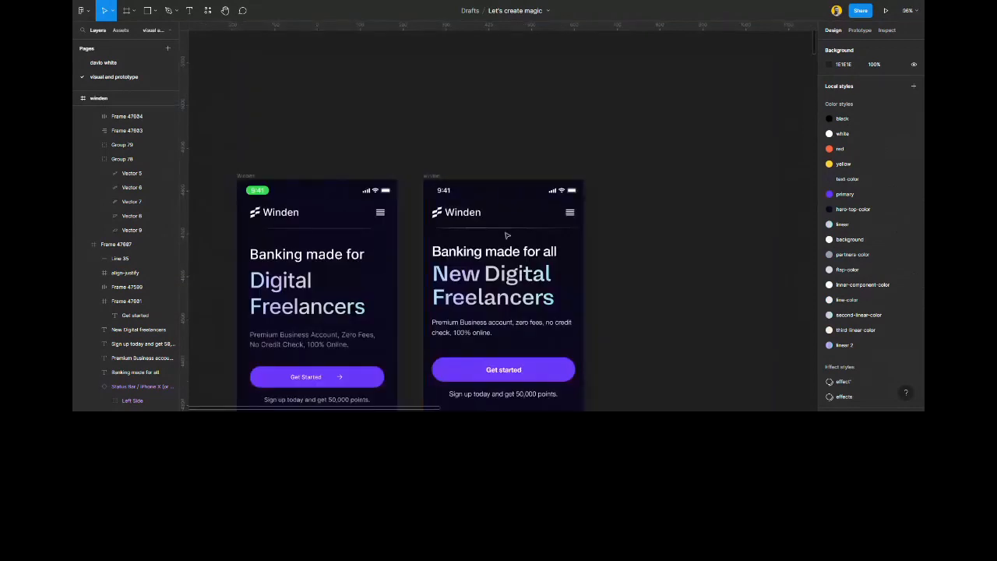
pyautogui.click(432, 176)
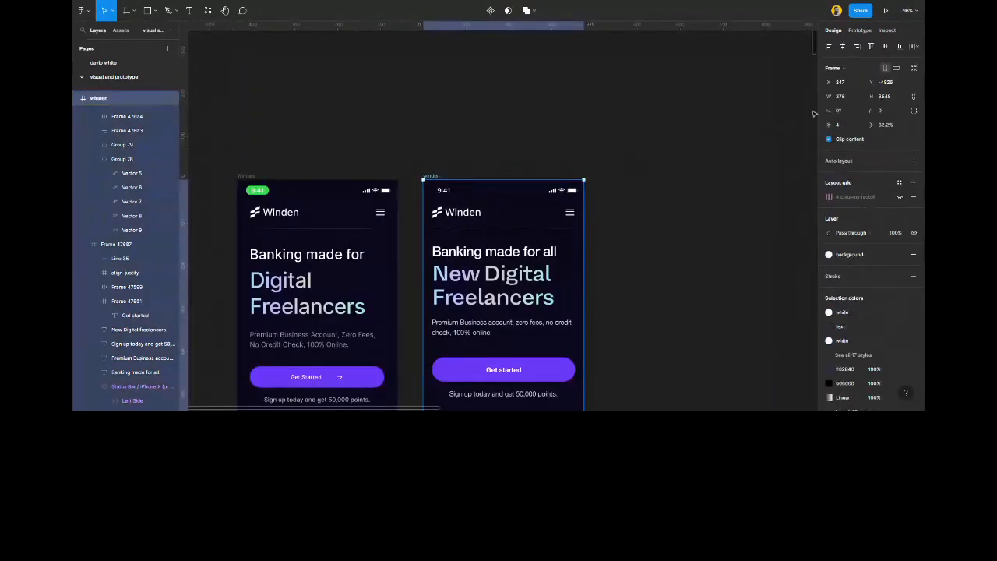
pyautogui.hotkey('shift', 'e')
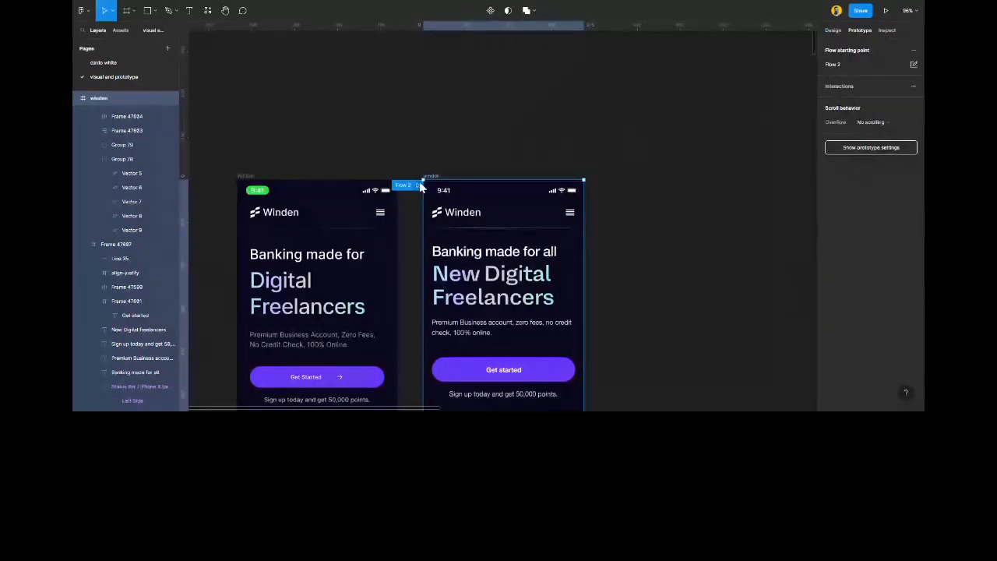
pyautogui.click(421, 187)
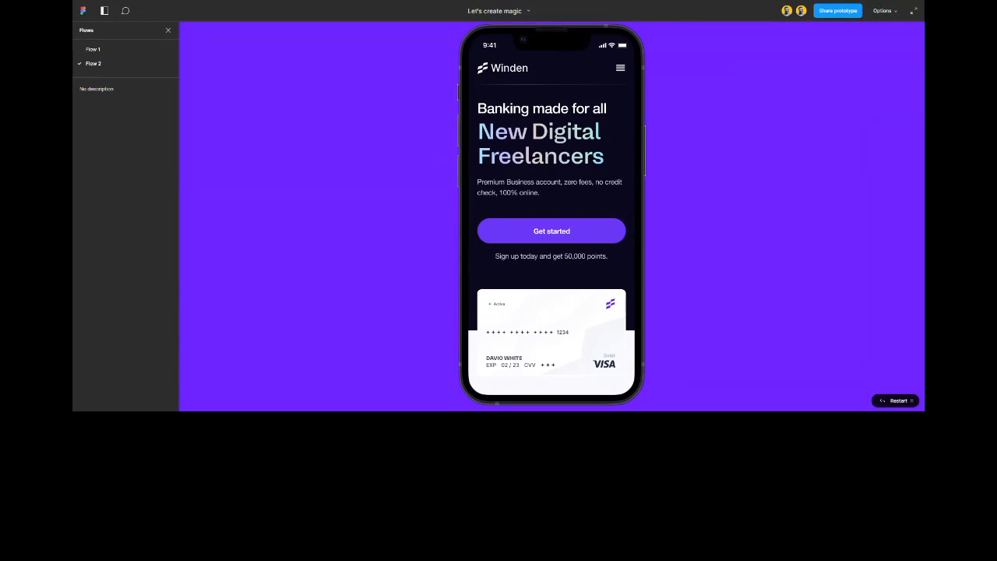
pyautogui.click(170, 30)
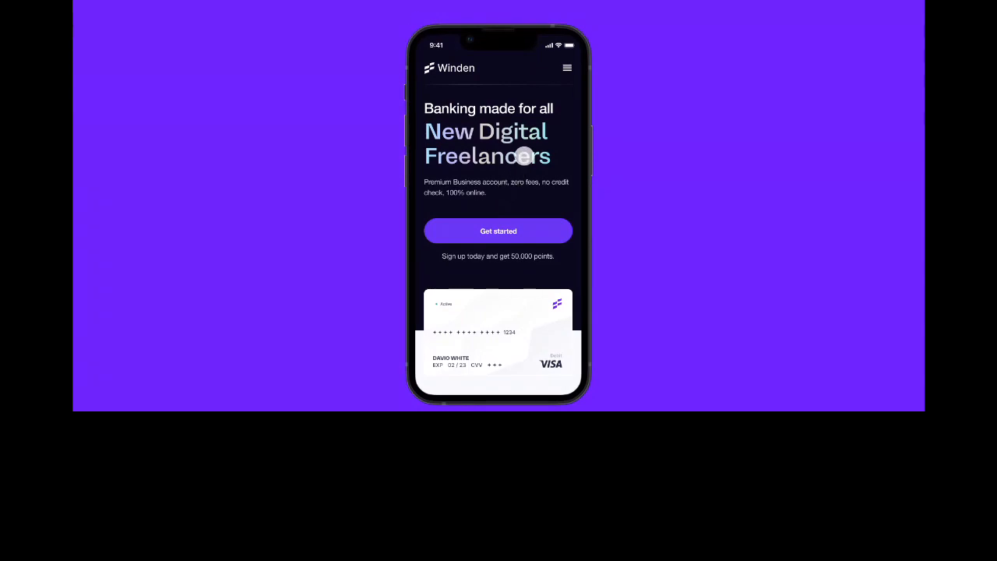
# Examine the winden prototype from the hero through the animated feature cards and back to the hero.
pyautogui.scroll(-3, 522, 156)
pyautogui.scroll(-2, 524, 156)
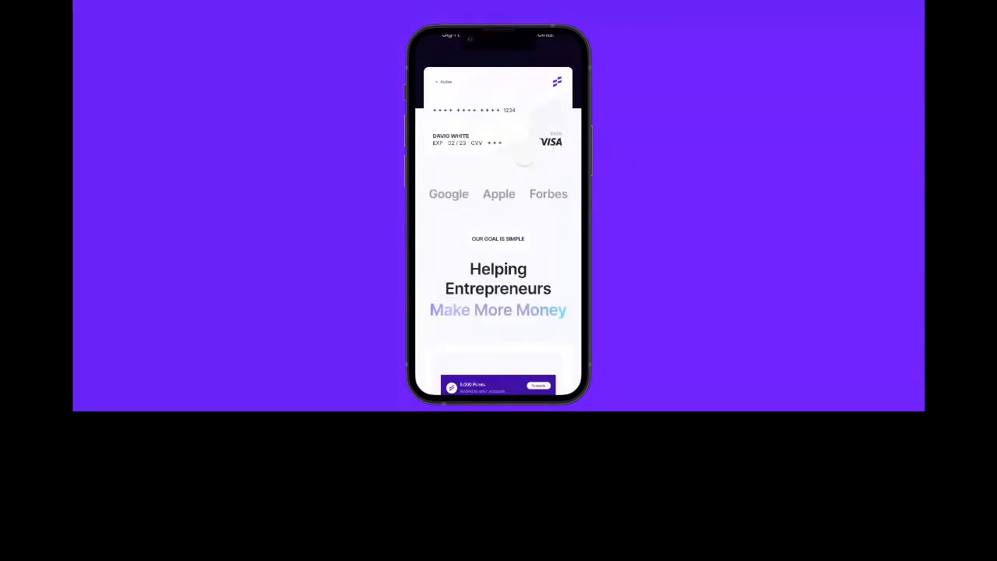
pyautogui.scroll(-4, 524, 158)
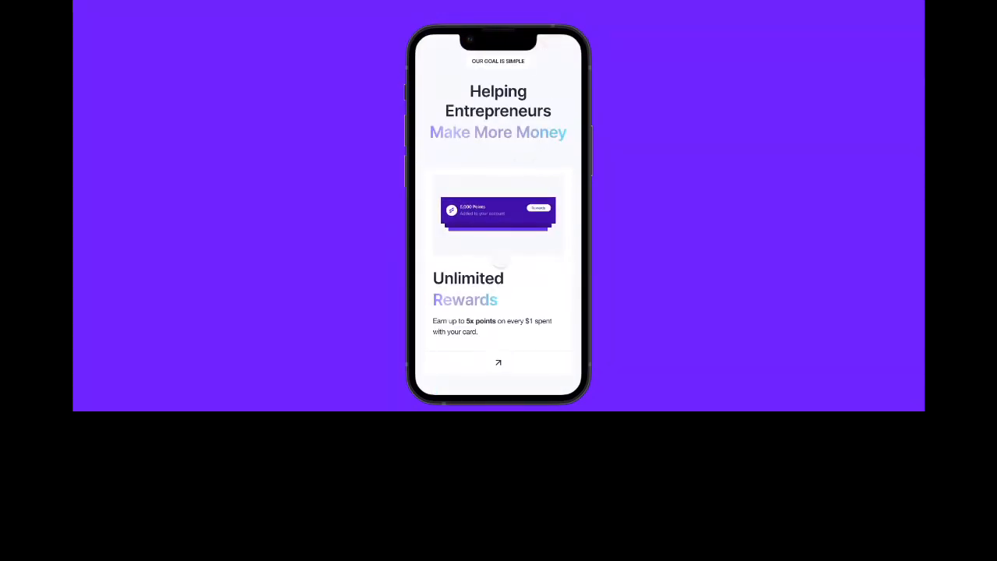
pyautogui.scroll(-1, 548, 266)
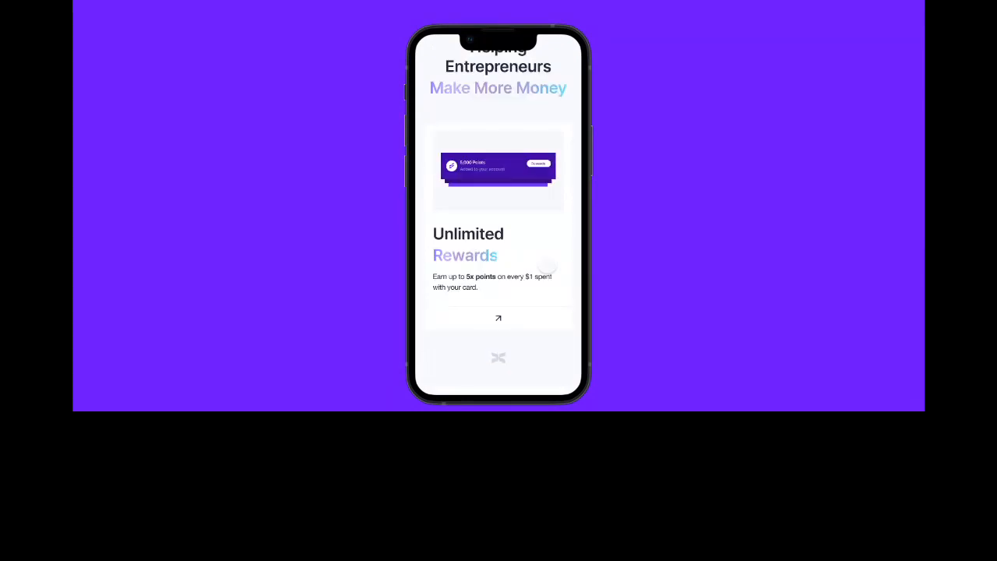
pyautogui.scroll(-1, 547, 267)
pyautogui.scroll(-4, 548, 267)
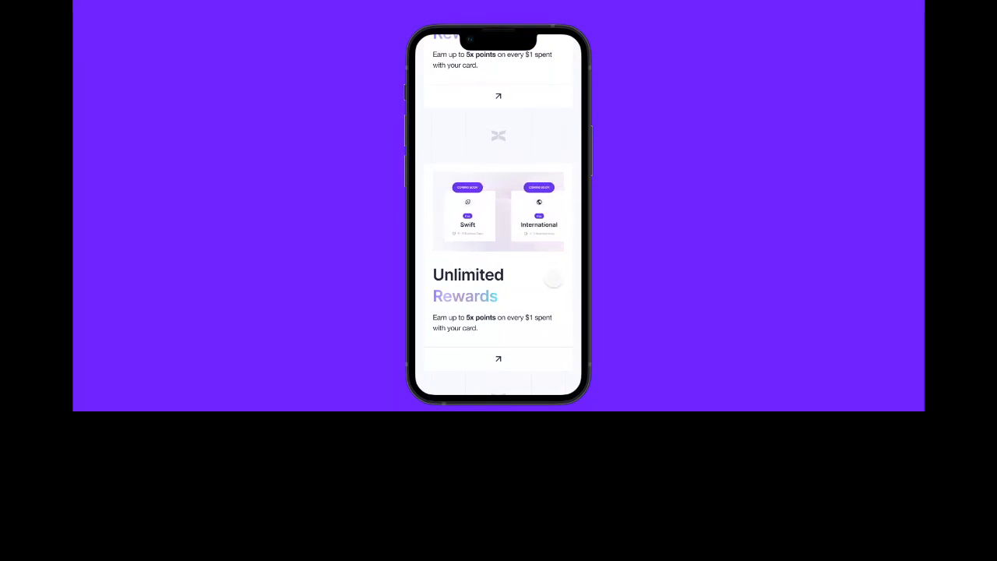
pyautogui.scroll(-6, 553, 278)
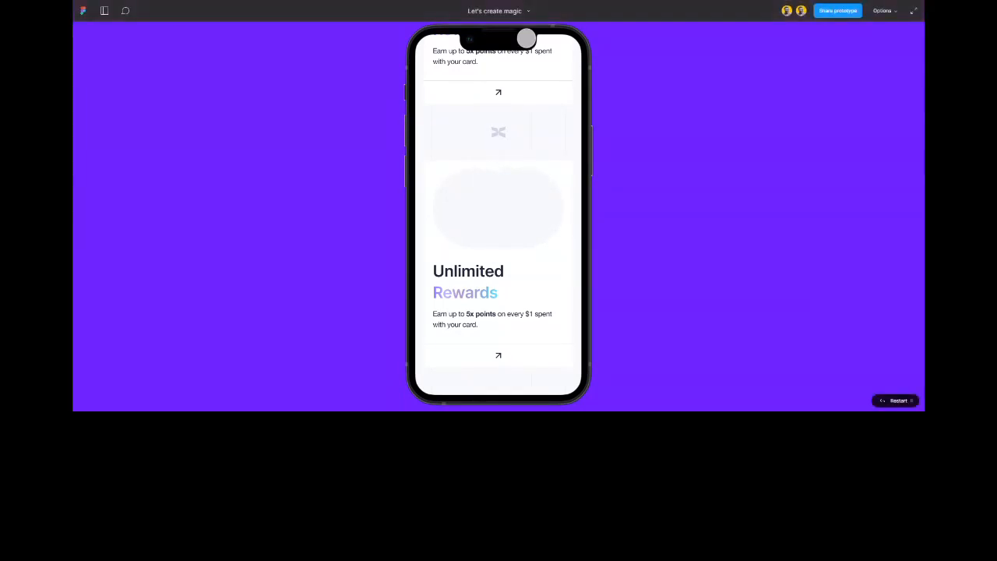
pyautogui.scroll(8, 511, 260)
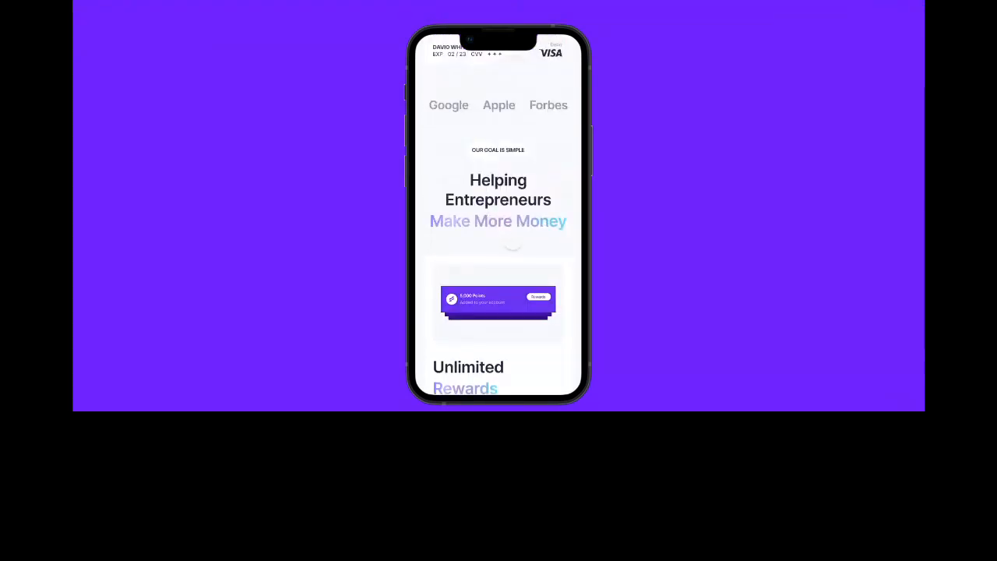
pyautogui.scroll(-2, 511, 265)
pyautogui.scroll(-10, 513, 279)
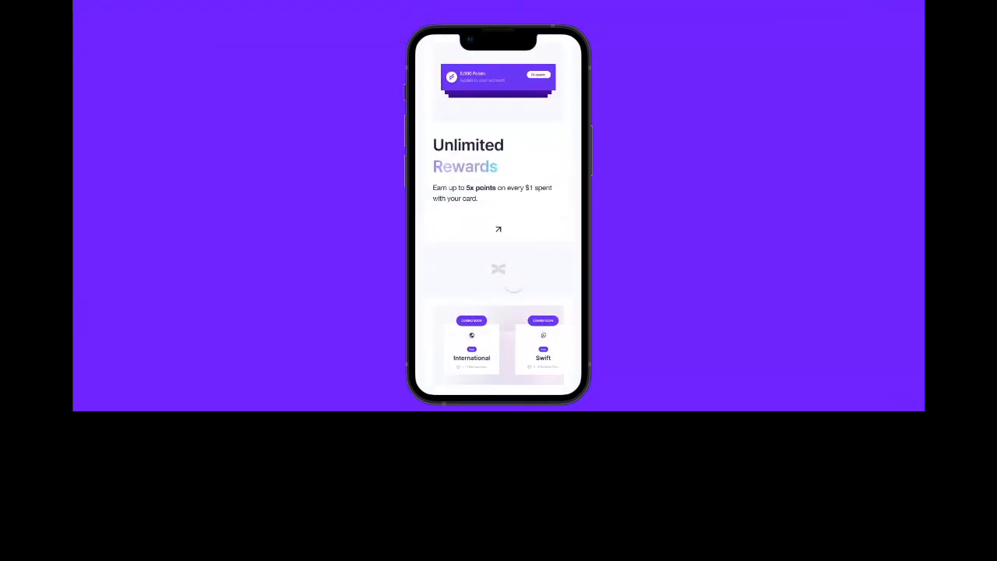
pyautogui.scroll(-5, 529, 200)
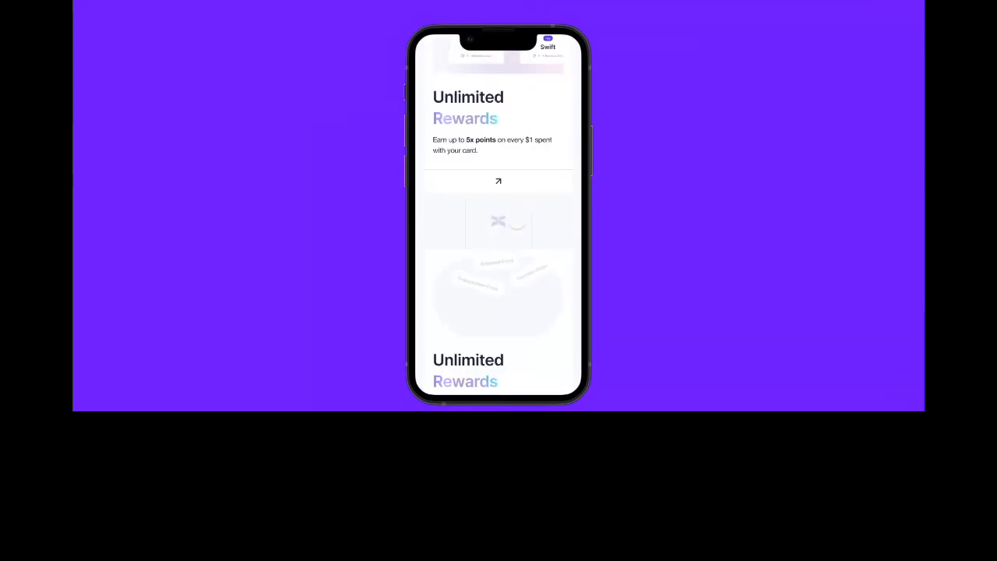
pyautogui.scroll(-10, 510, 294)
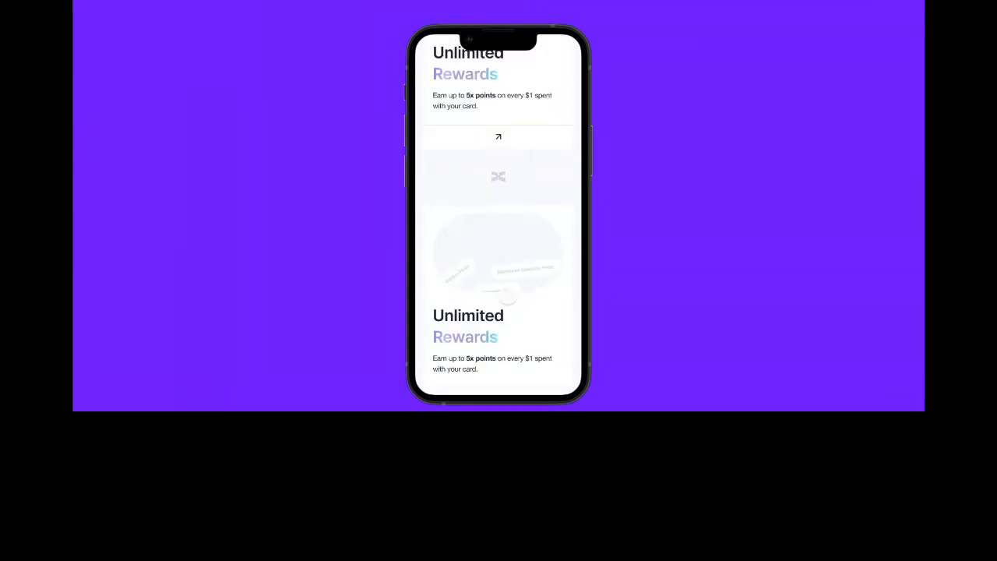
pyautogui.scroll(5, 504, 207)
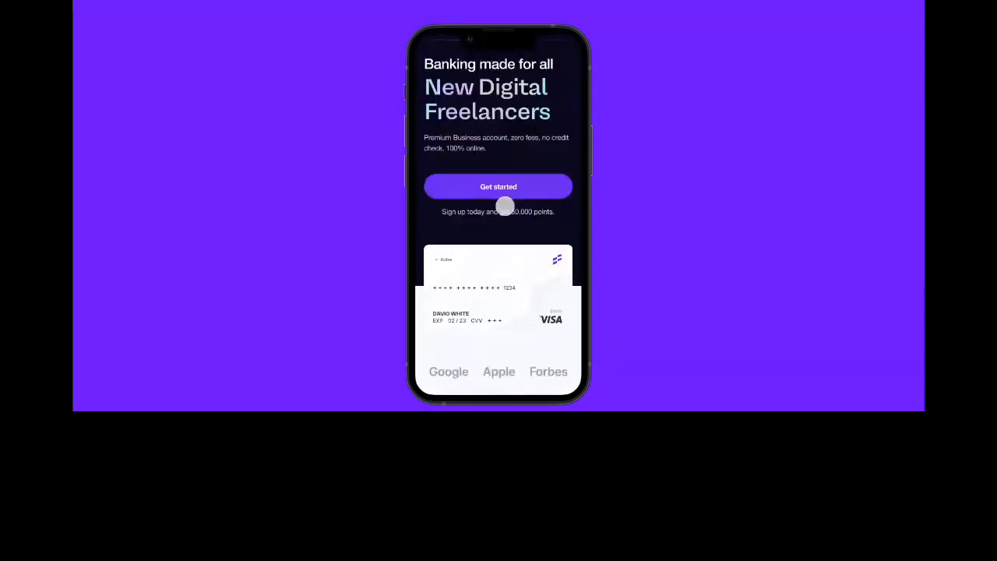
pyautogui.scroll(1, 505, 205)
# Set the prototype background to 929DAF by sampling the grey-blue fill of the frame around the rounded shape.
pyautogui.moveTo(534, 1)
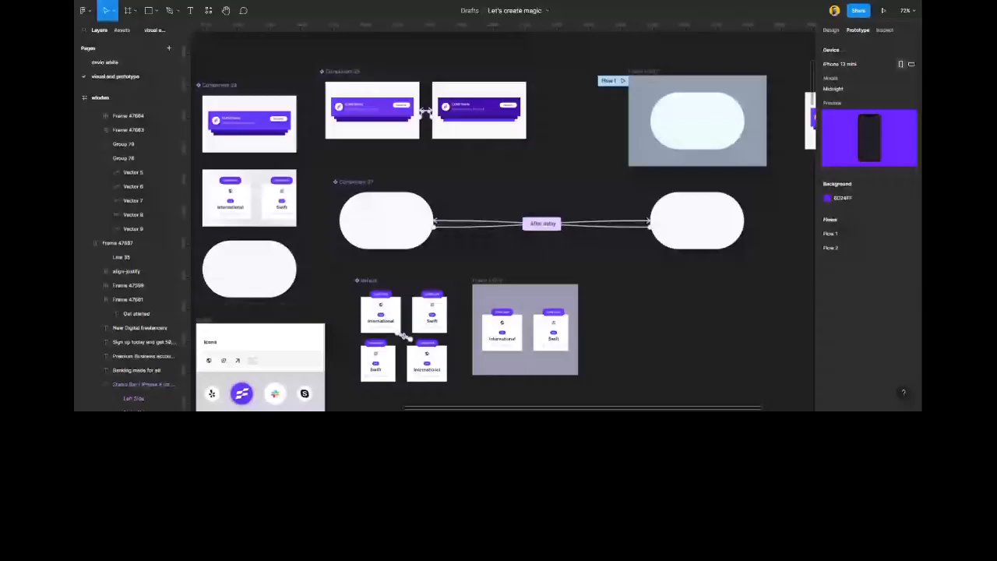
pyautogui.click(832, 31)
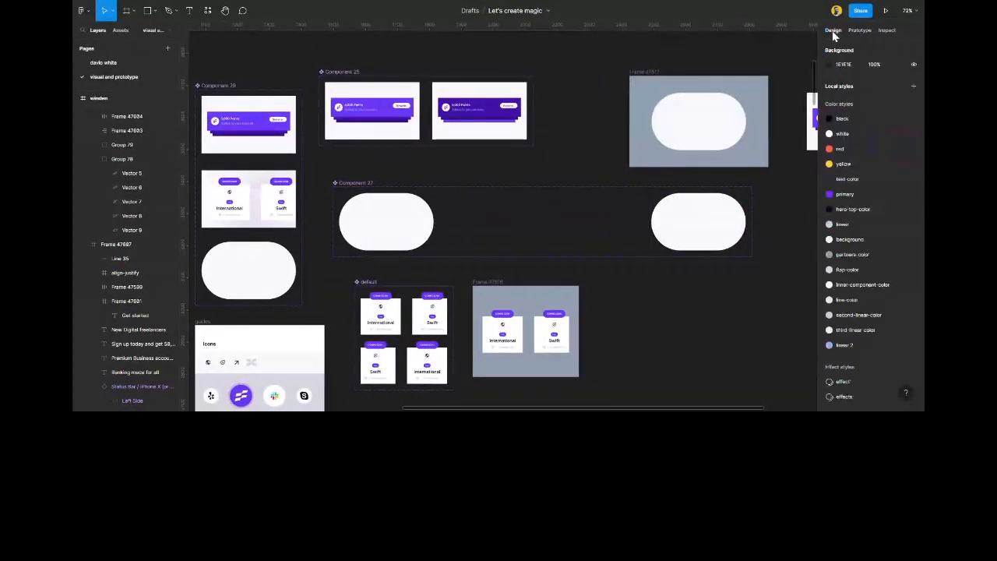
pyautogui.click(860, 29)
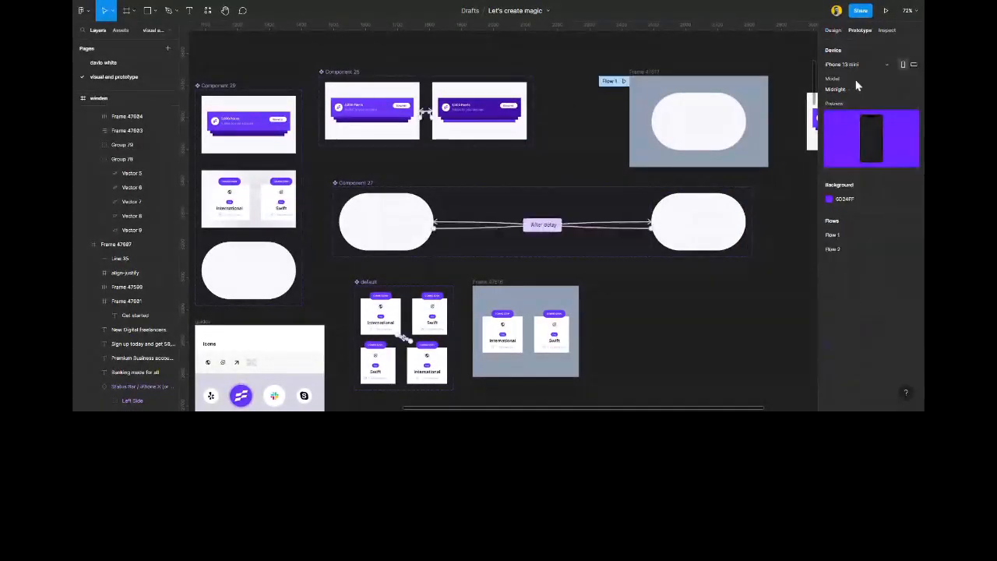
pyautogui.click(828, 199)
pyautogui.click(723, 312)
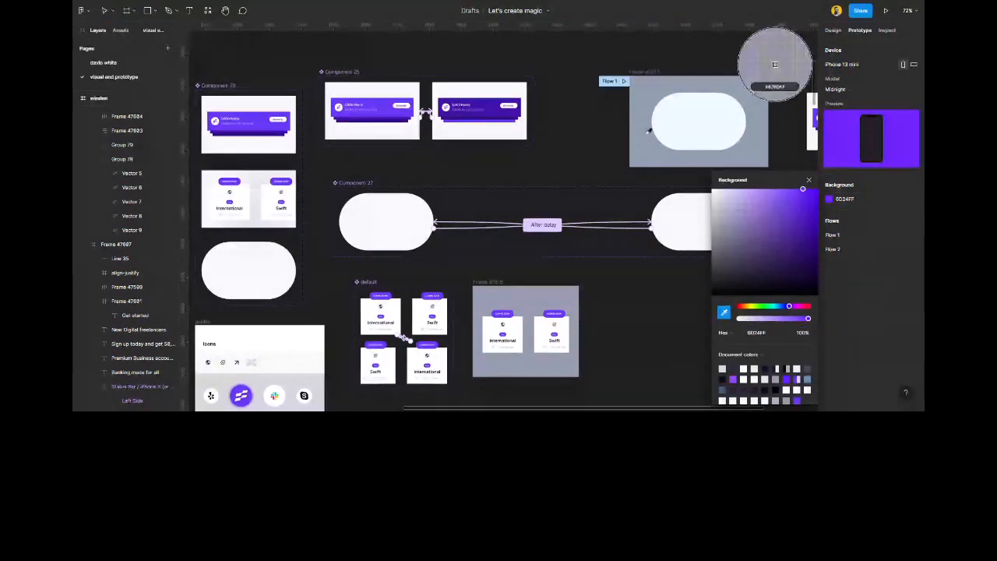
pyautogui.click(775, 65)
pyautogui.click(808, 180)
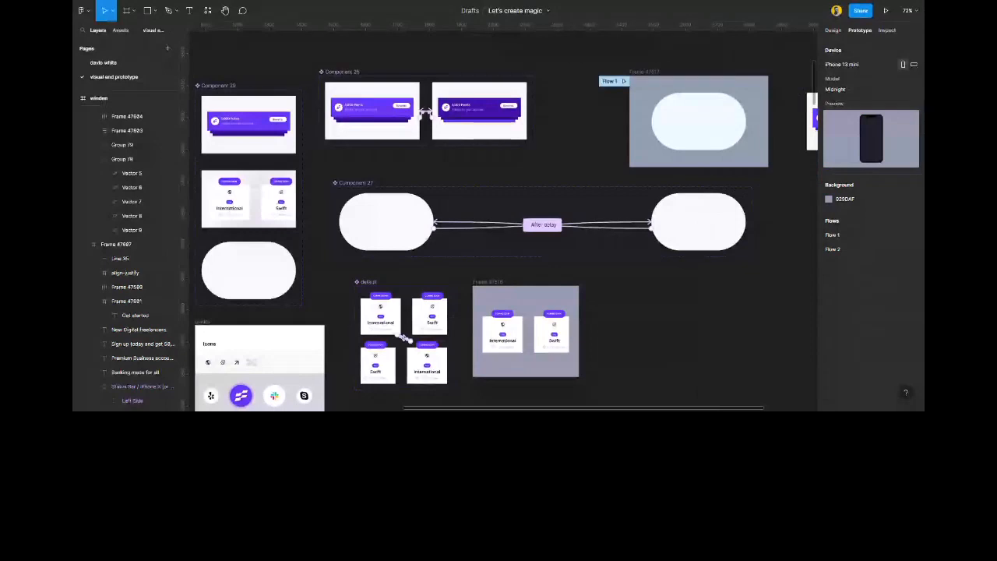
# Launch the prototype preview and examine the winden page from the hero to the second Unlimited Rewards card.
pyautogui.hotkey('ctrl', 'alt', 'Return')
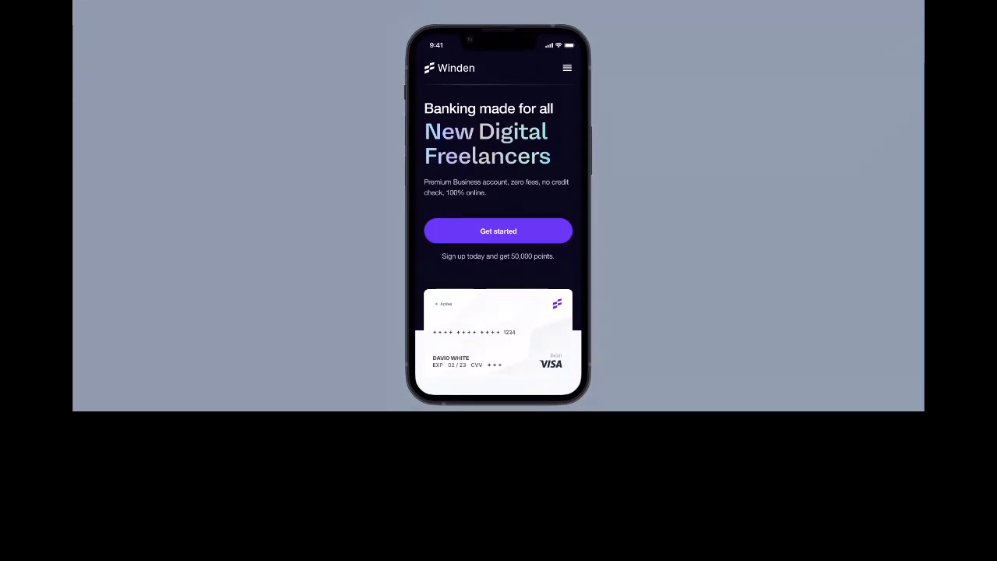
pyautogui.moveTo(705, 4)
pyautogui.scroll(-5, 509, 169)
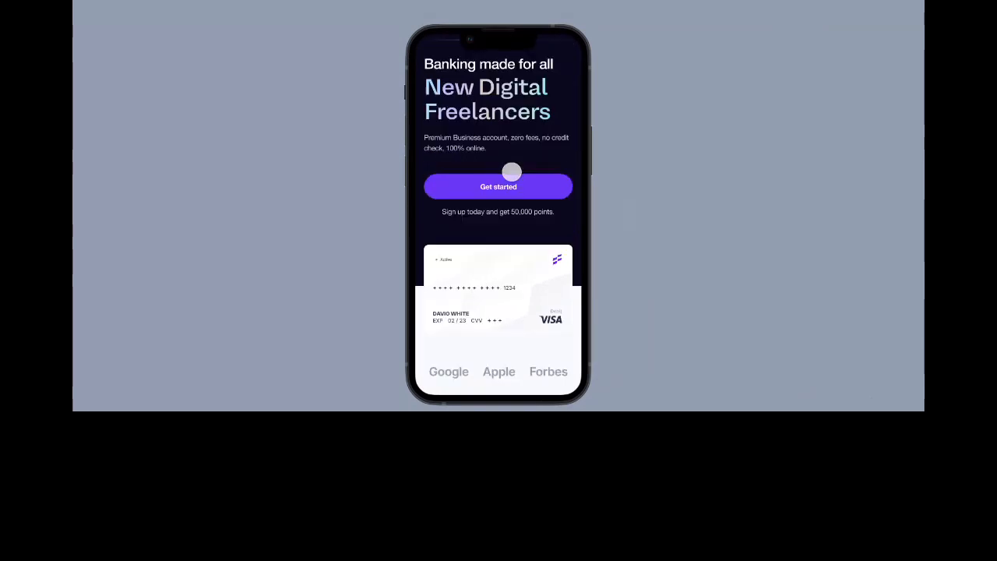
pyautogui.scroll(-4, 512, 176)
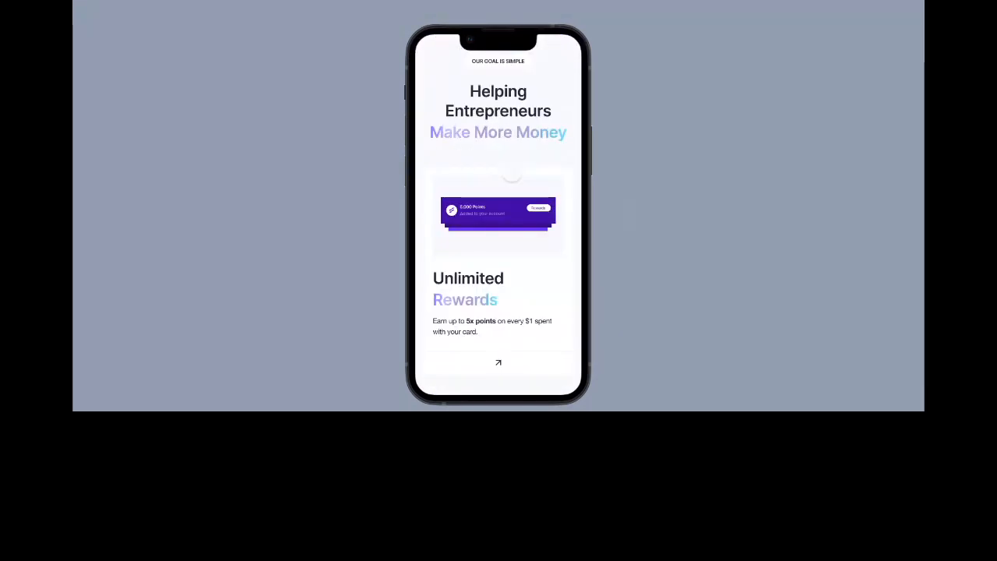
pyautogui.scroll(-2, 511, 175)
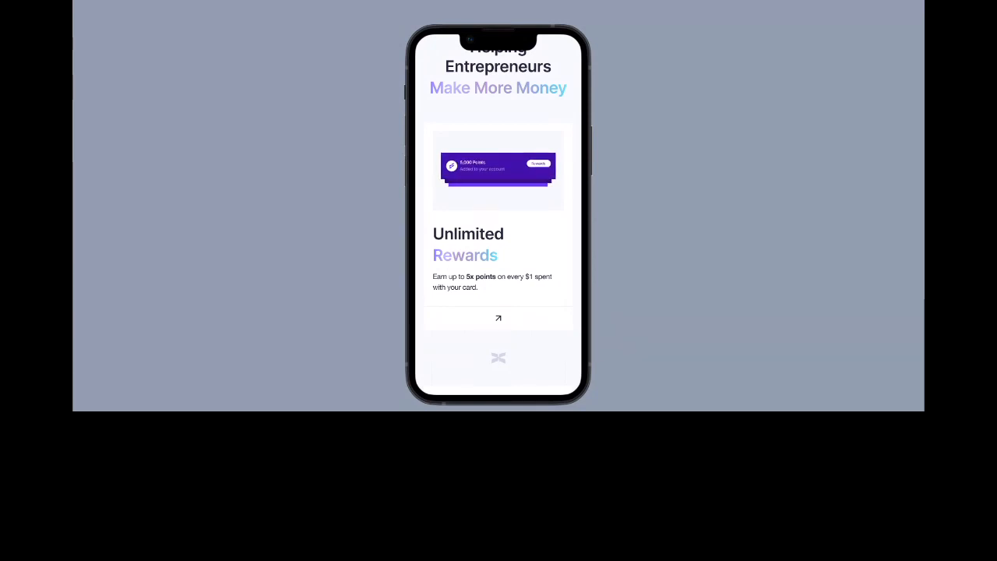
pyautogui.scroll(-5, 498, 219)
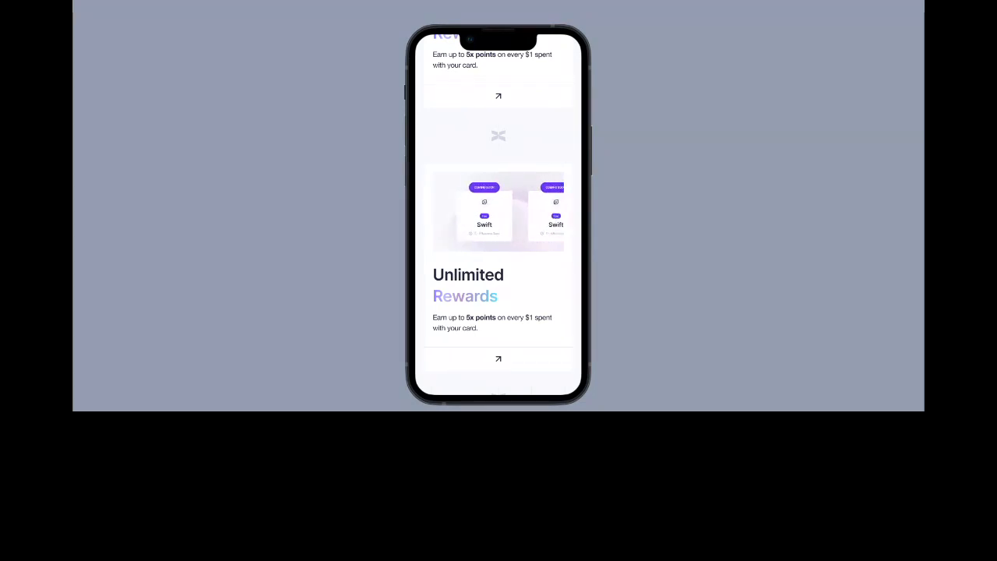
# Review the prototype's sharing access, keeping Anyone with the link and can view, and copy its link.
pyautogui.moveTo(445, 5)
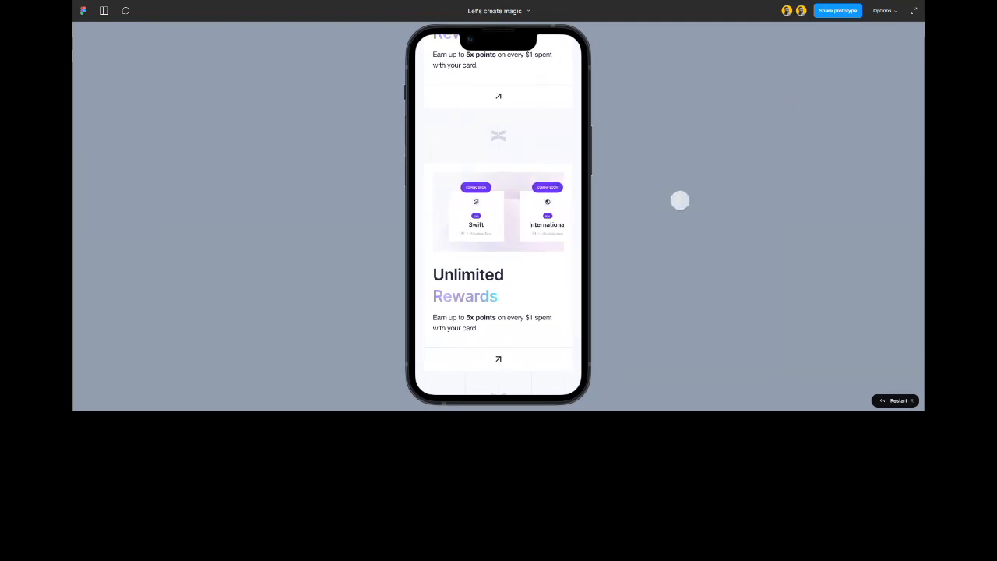
pyautogui.click(838, 11)
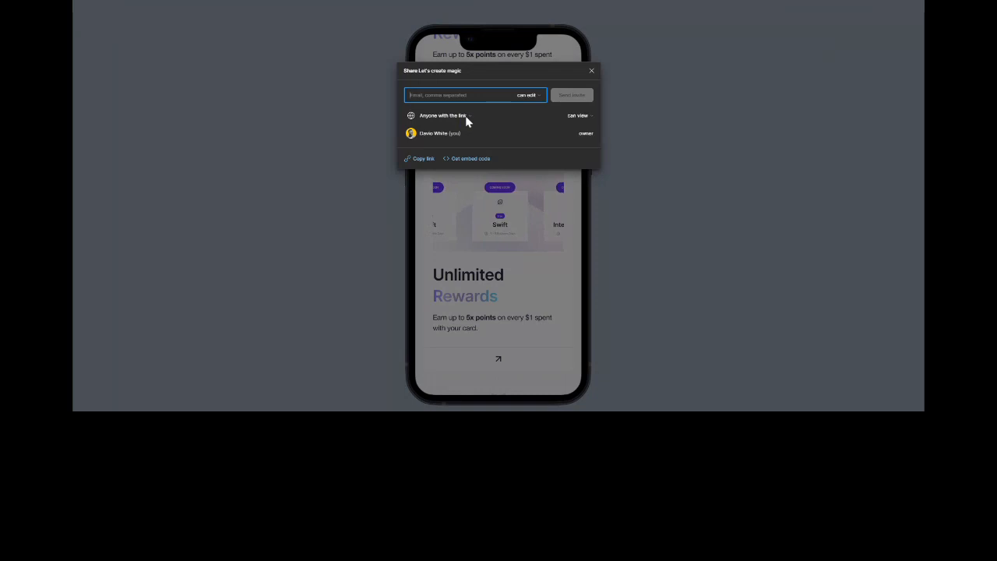
pyautogui.click(587, 118)
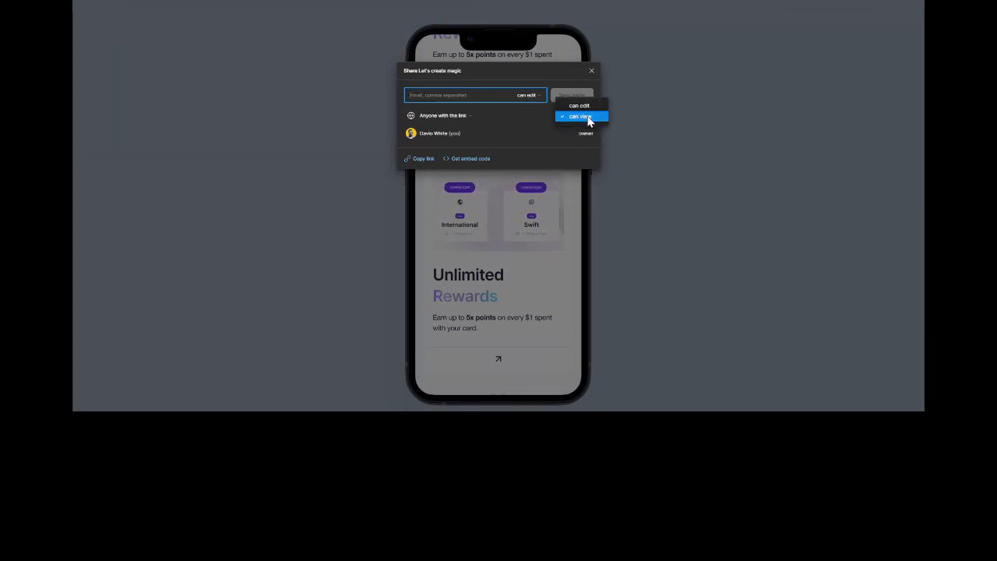
pyautogui.click(476, 113)
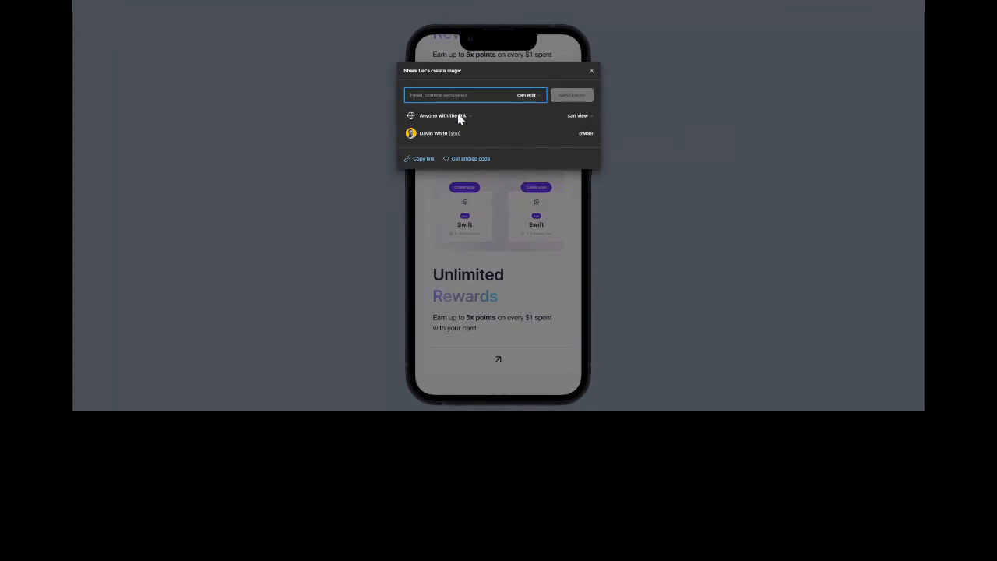
pyautogui.click(452, 116)
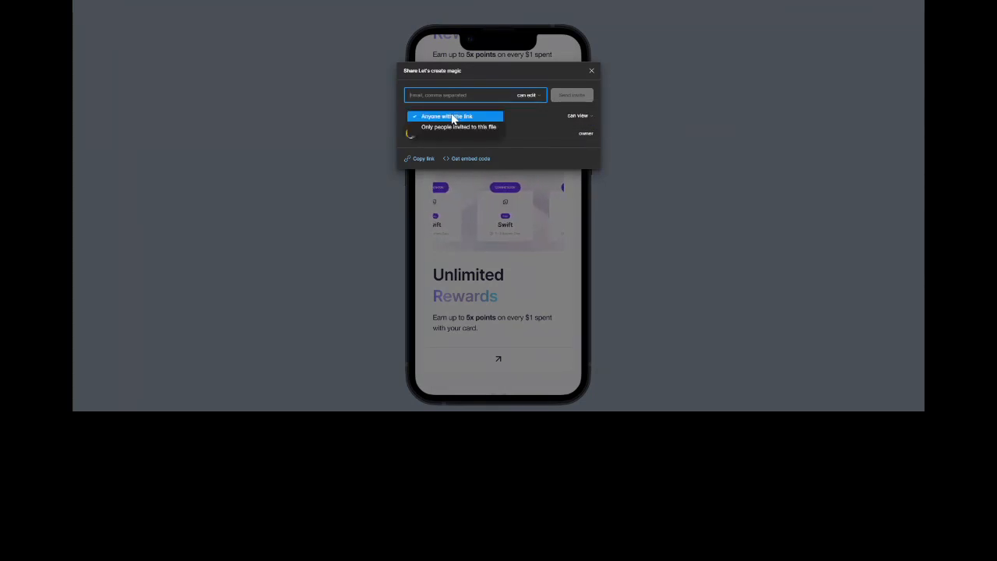
pyautogui.click(514, 121)
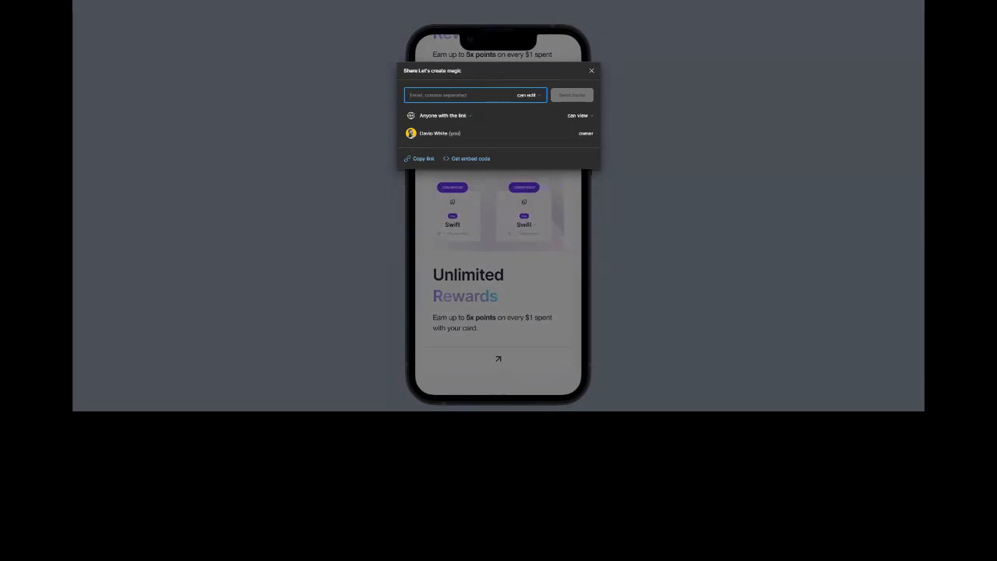
pyautogui.click(424, 159)
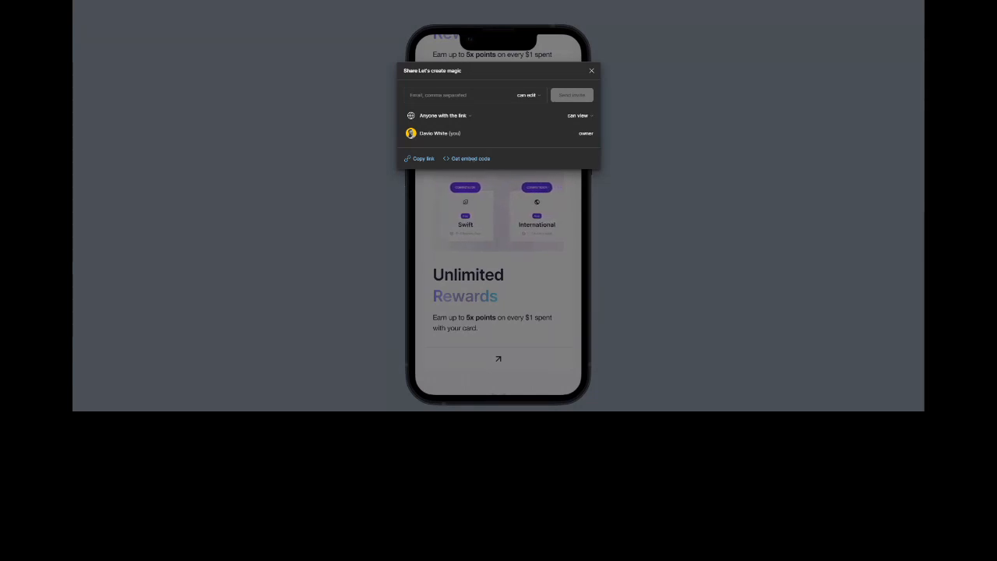
pyautogui.click(470, 158)
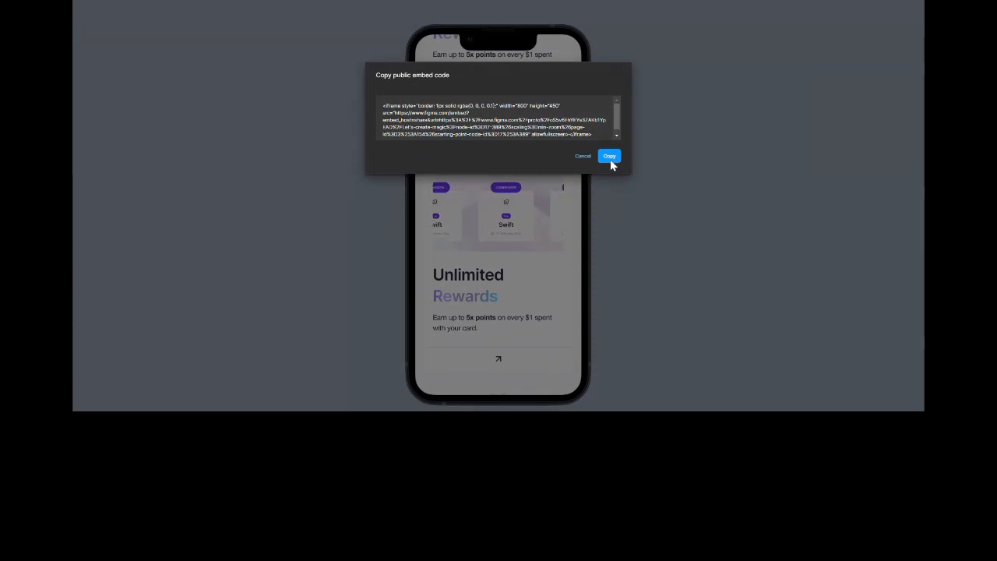
pyautogui.click(584, 157)
pyautogui.click(593, 72)
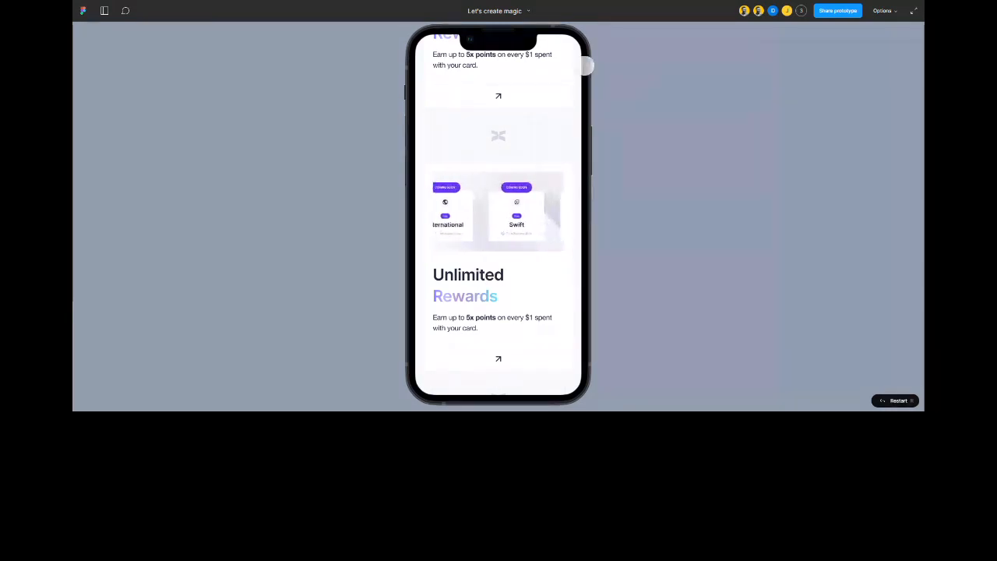
# Copy the prototype's public embed code and close the sharing settings.
pyautogui.click(835, 12)
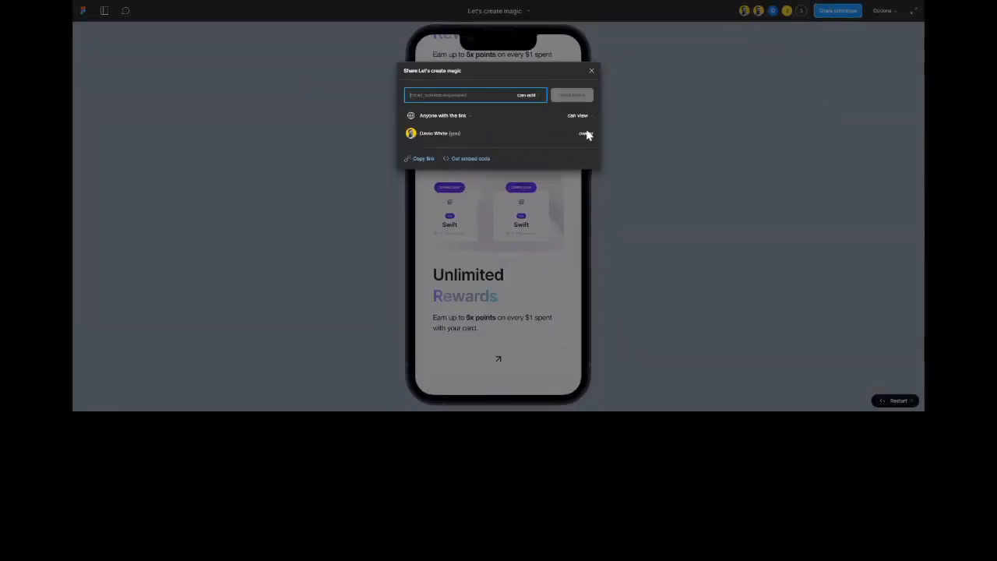
pyautogui.click(465, 160)
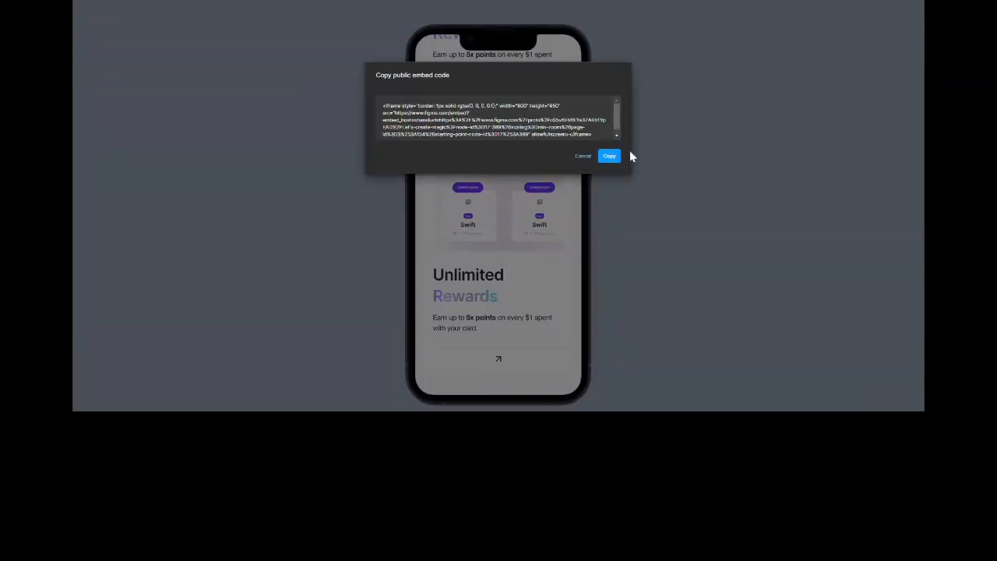
pyautogui.click(609, 155)
pyautogui.click(591, 70)
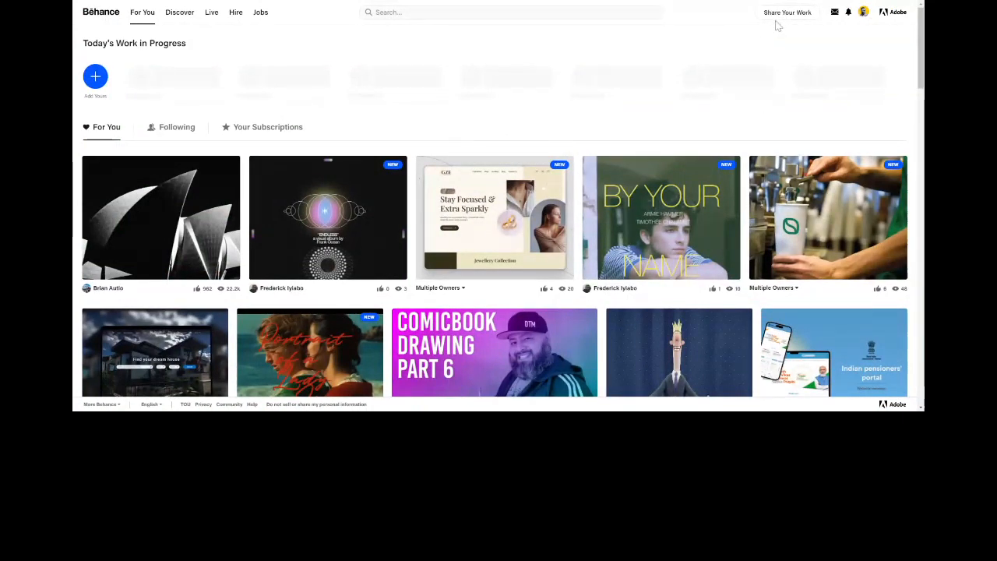
# Switch to Behance, embed the prototype in a new project using the copied embed code, and check how the embedded page scrolls.
pyautogui.scroll(-1, 524, 168)
pyautogui.scroll(-2, 526, 168)
pyautogui.scroll(3, 607, 125)
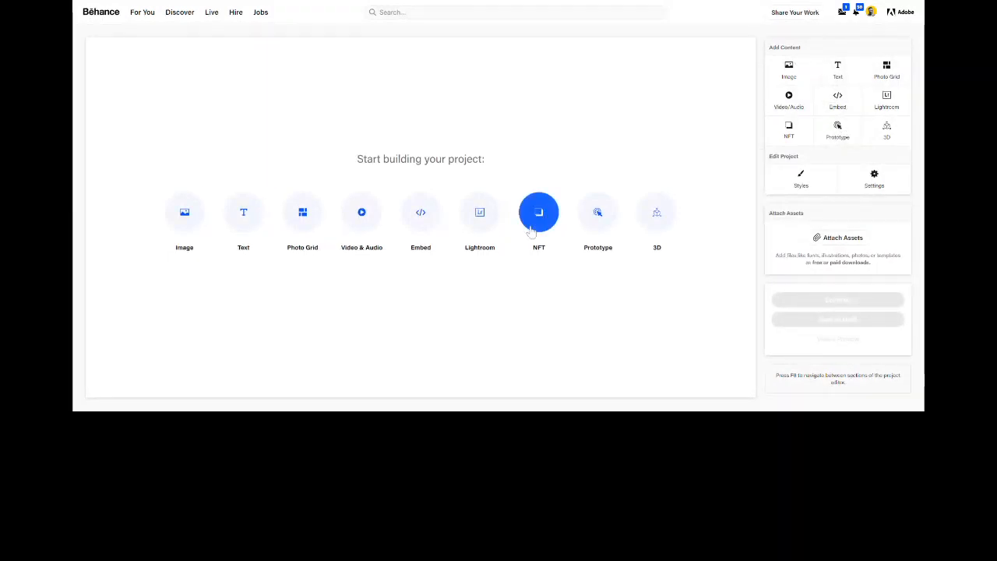
pyautogui.click(598, 218)
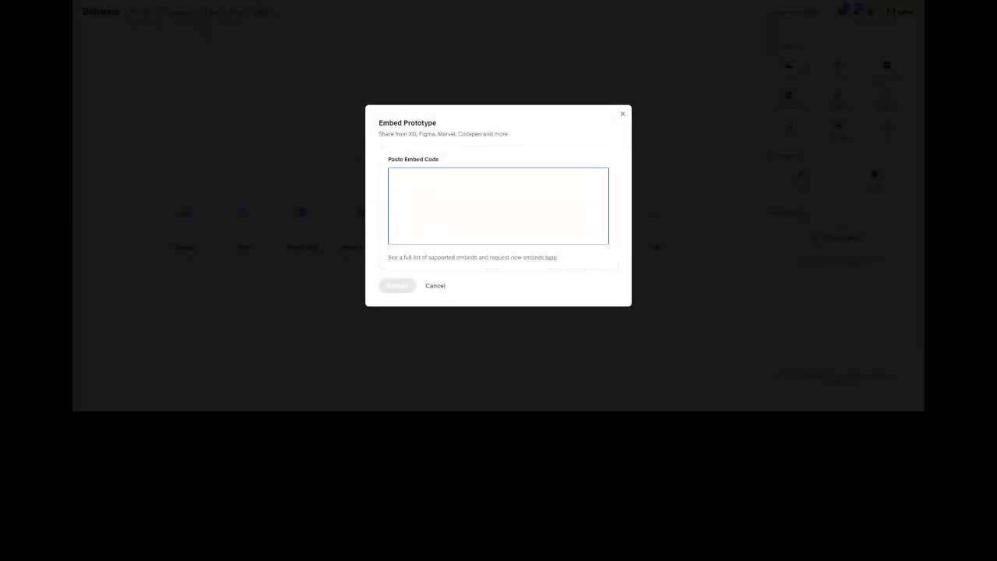
pyautogui.hotkey('ctrl', 'v')
pyautogui.click(400, 288)
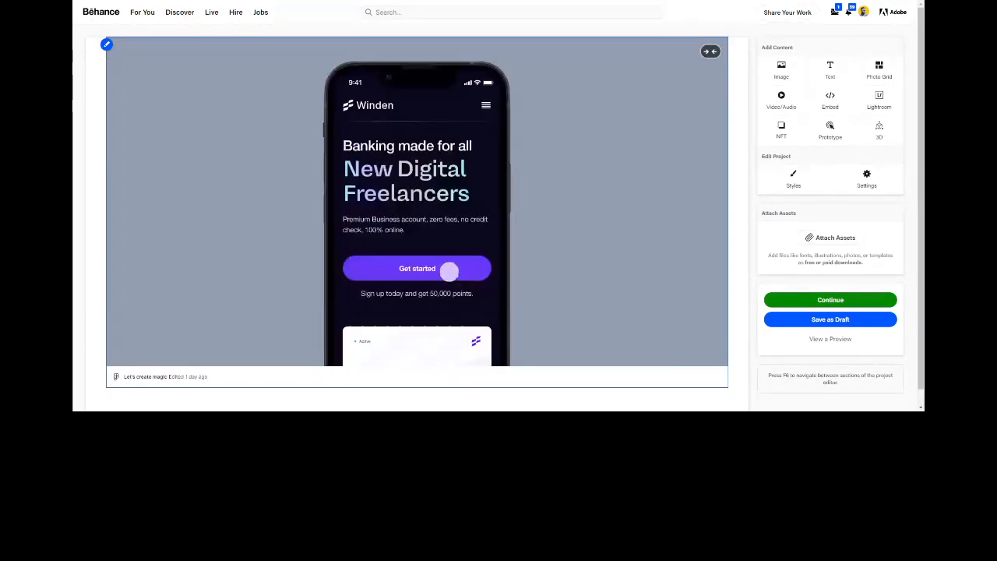
pyautogui.scroll(-5, 405, 274)
pyautogui.scroll(-10, 416, 218)
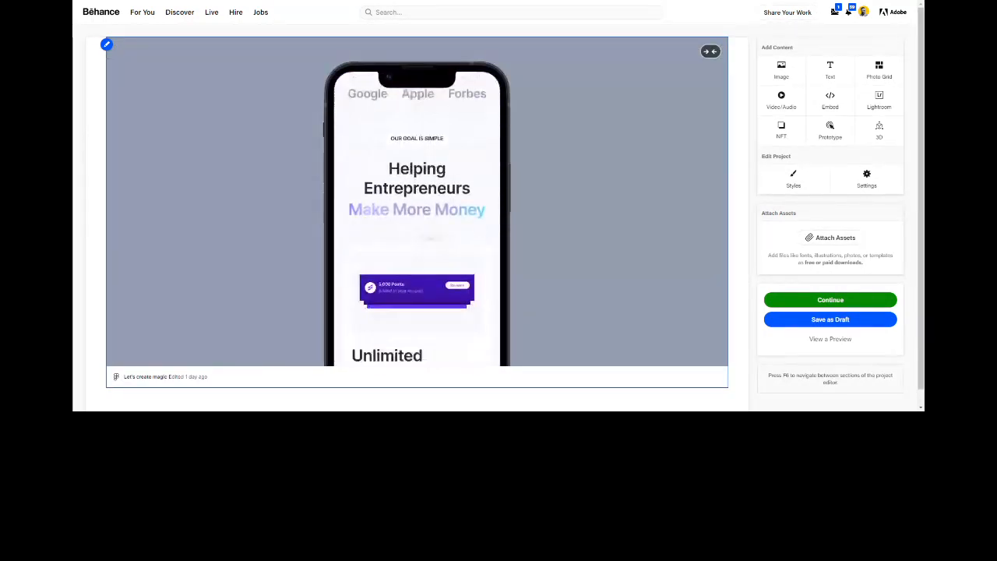
pyautogui.scroll(-10, 428, 219)
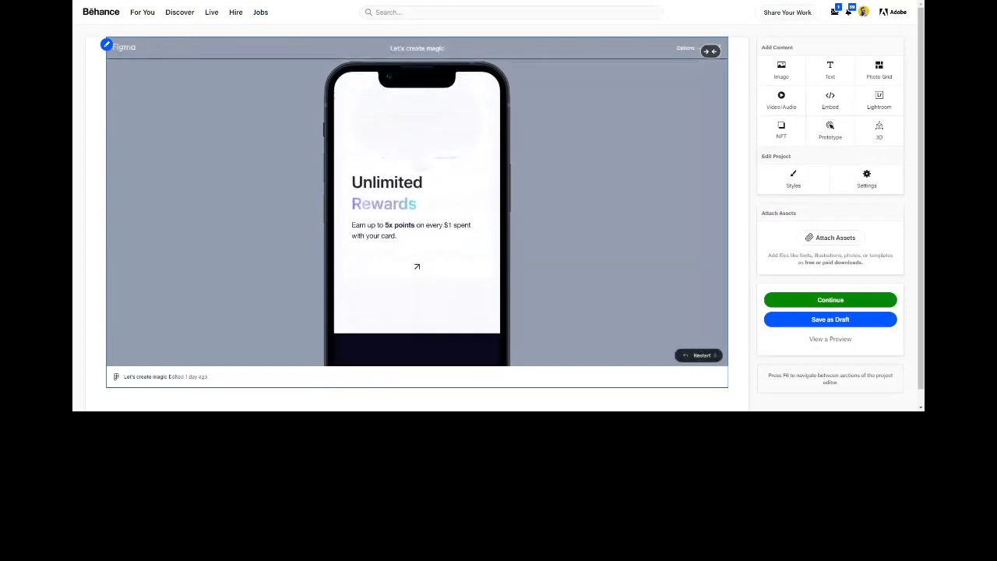
pyautogui.scroll(5, 428, 218)
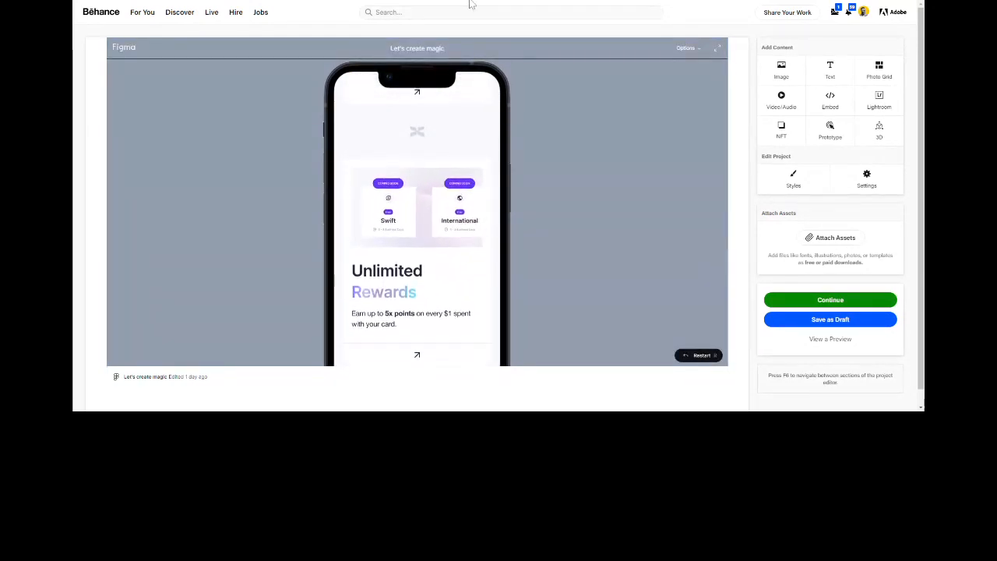
# In the Figma preview, compare the prototype at Fit to screen with Actual size (100%).
pyautogui.click(717, 48)
pyautogui.click(894, 12)
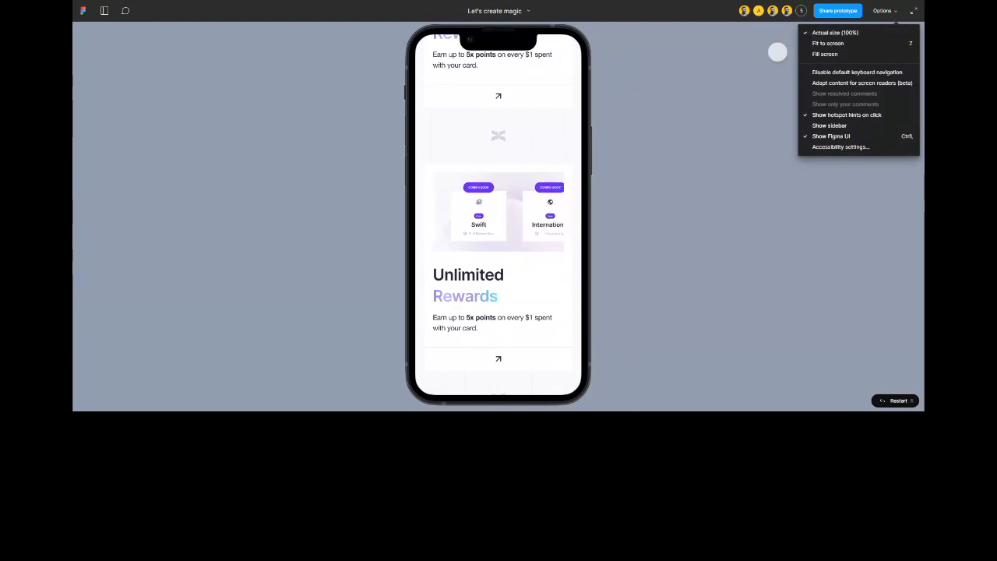
pyautogui.click(850, 46)
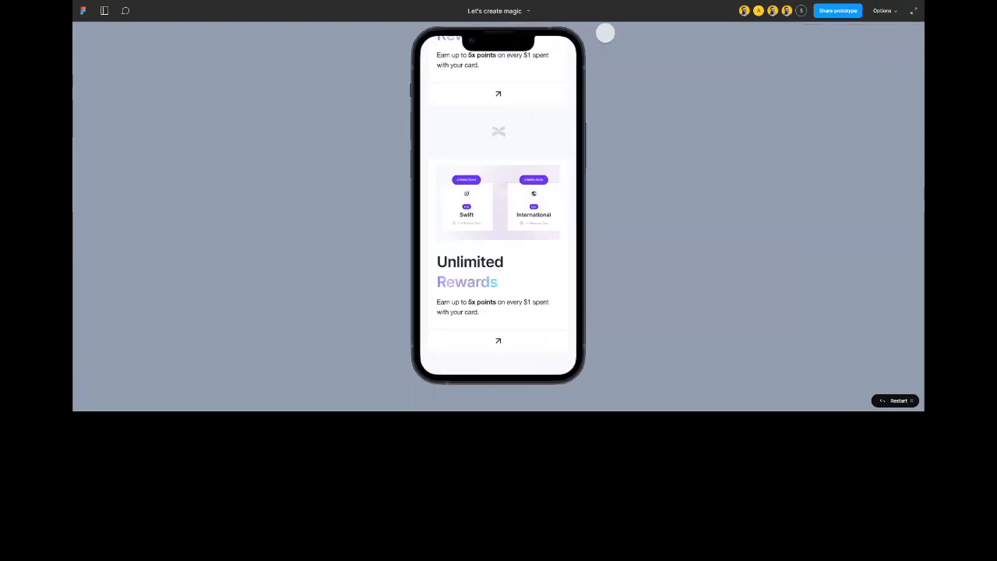
pyautogui.click(884, 11)
pyautogui.click(852, 34)
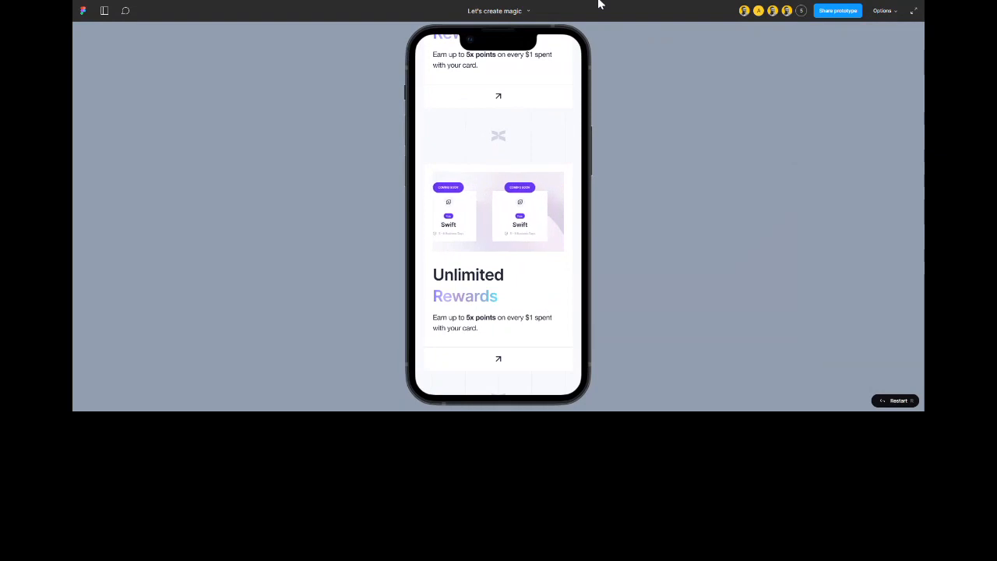
# Leave the preview and view the Visual Design and Prototyping slides on the design file's other page.
pyautogui.press('Escape')
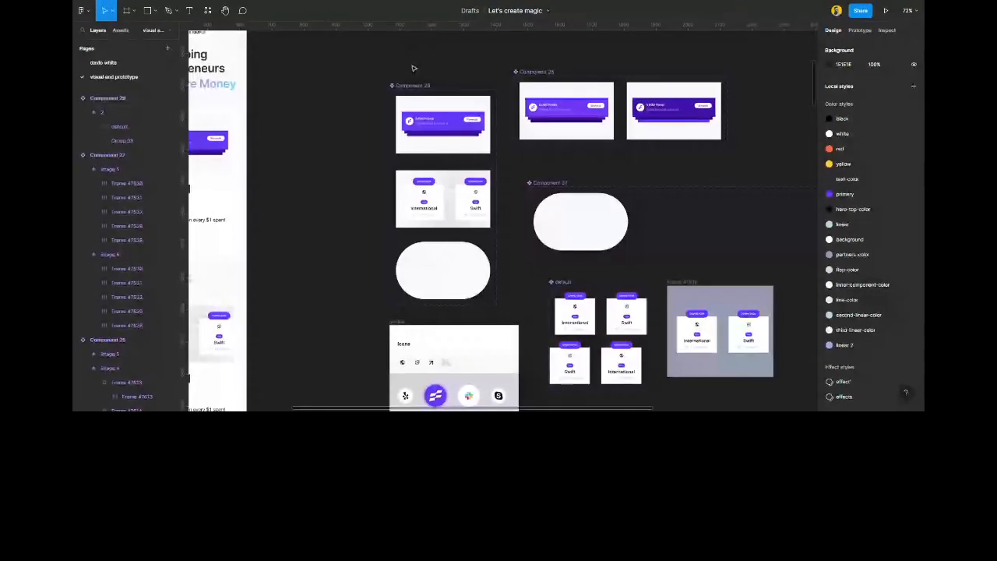
pyautogui.scroll(-2, 404, 136)
pyautogui.scroll(-3, 404, 136)
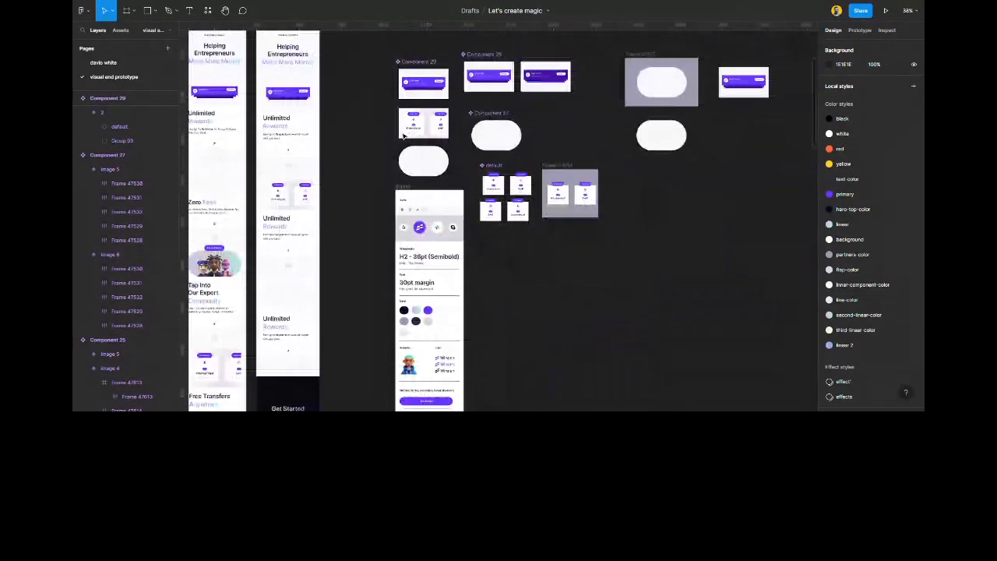
pyautogui.click(109, 62)
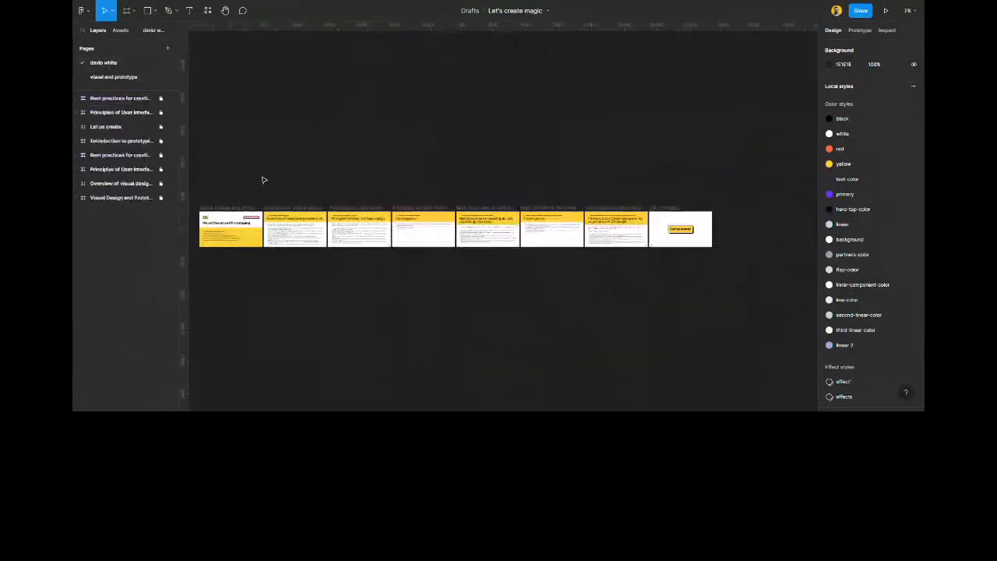
pyautogui.scroll(5, 206, 232)
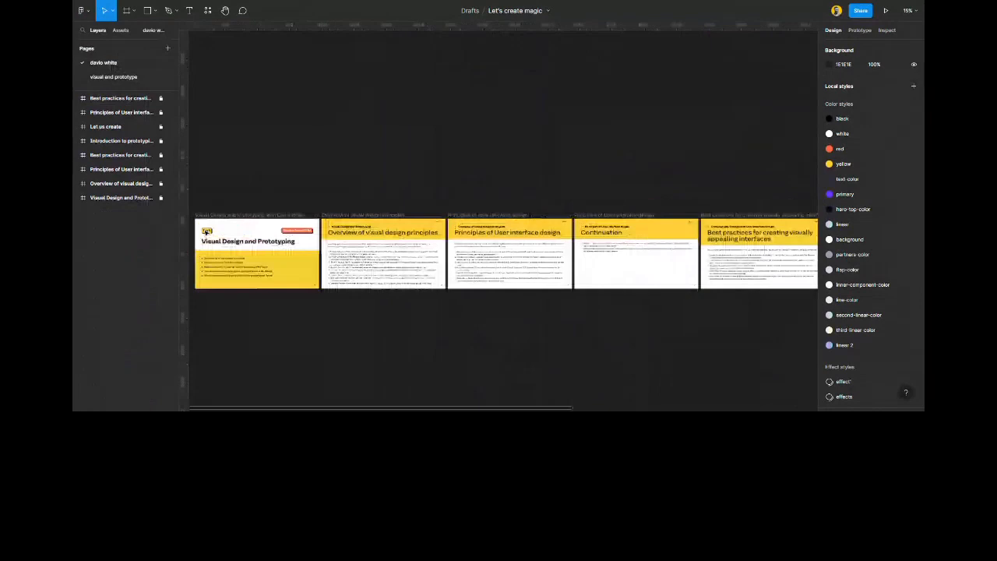
# On the visual and prototype page, add a 1080 × 1080 Instagram post frame beside the winden mobile designs.
pyautogui.scroll(3, 206, 232)
pyautogui.scroll(-4, 273, 185)
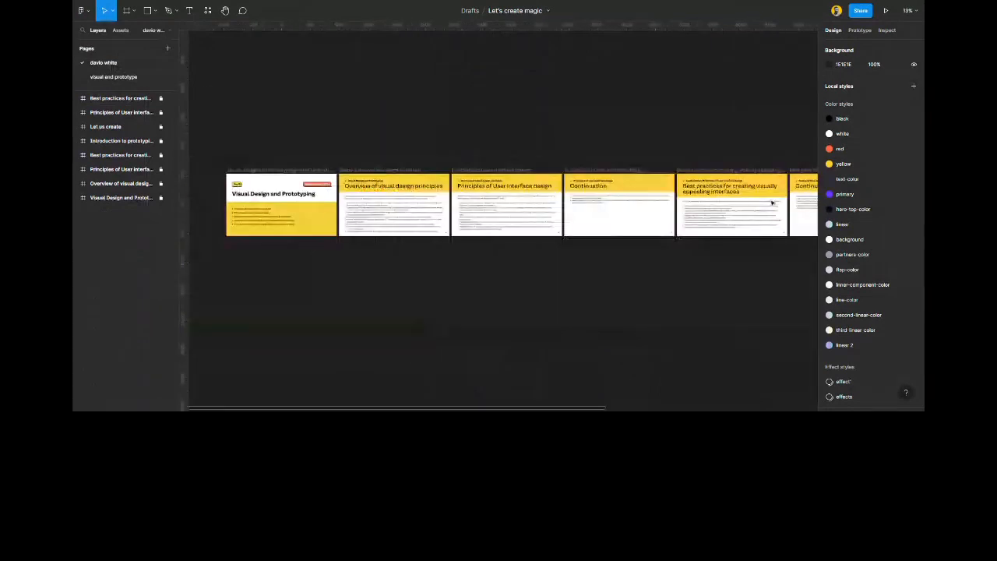
pyautogui.click(122, 77)
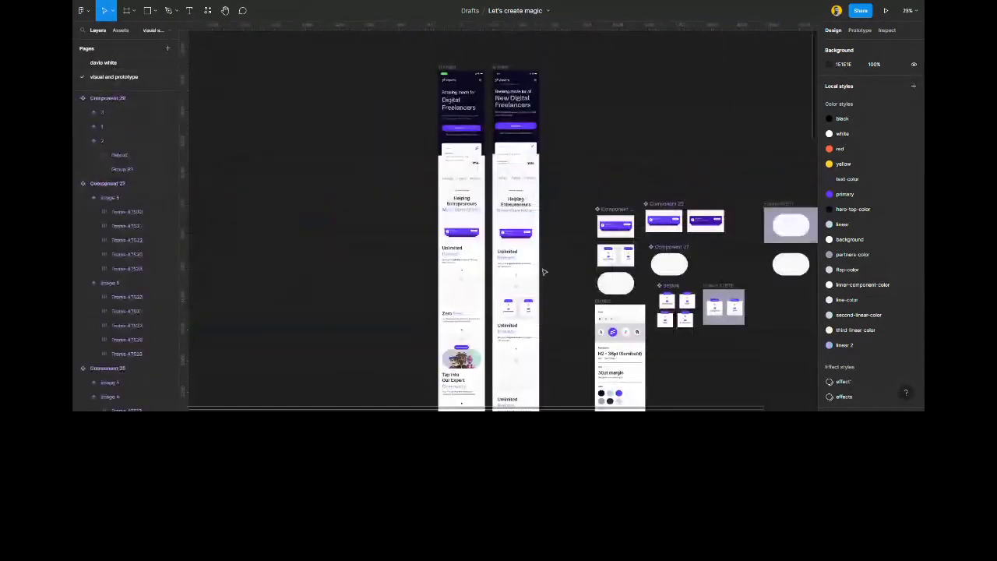
pyautogui.scroll(5, 567, 198)
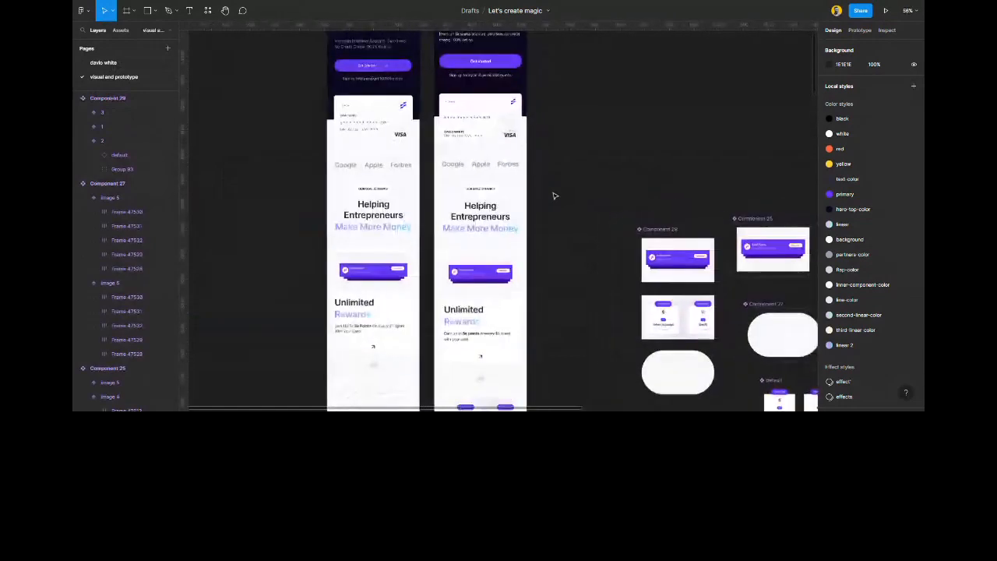
pyautogui.scroll(2, 554, 196)
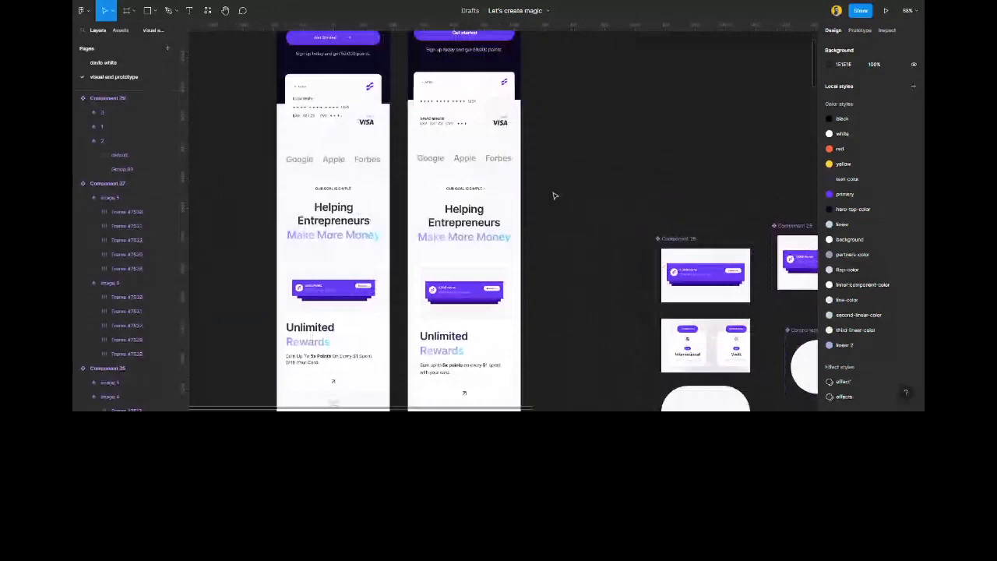
pyautogui.scroll(5, 554, 195)
pyautogui.hscroll(2, 555, 195)
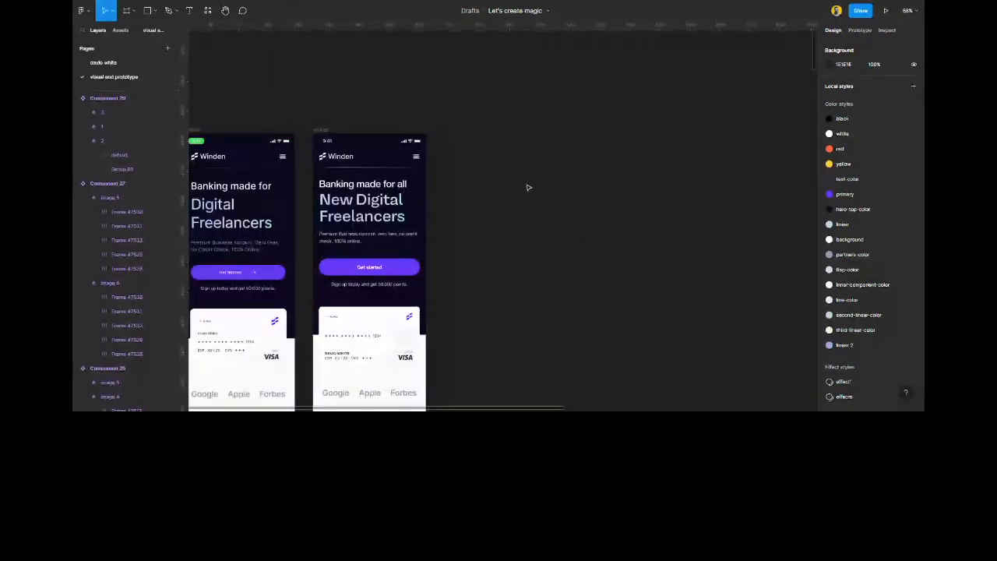
pyautogui.press('f')
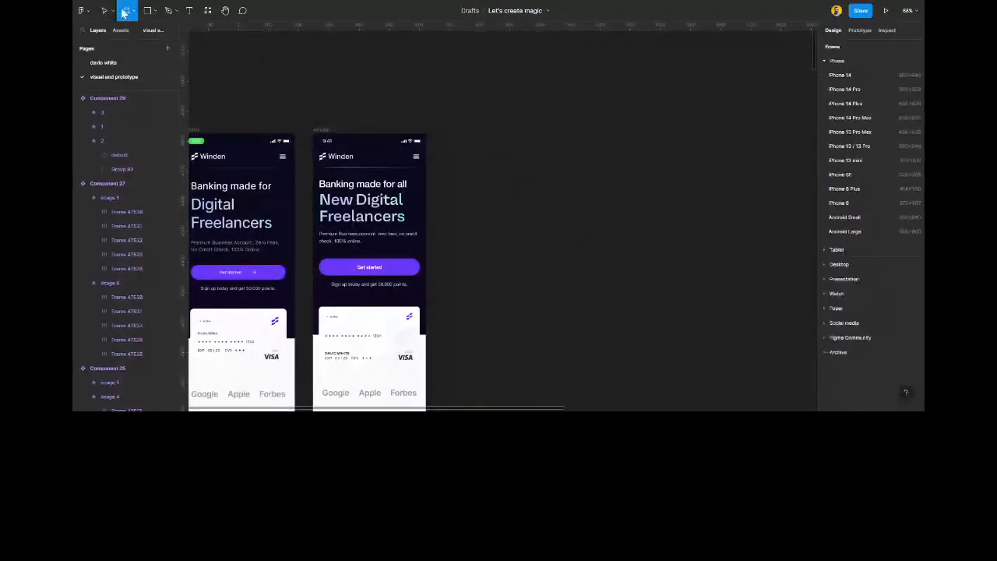
pyautogui.click(849, 279)
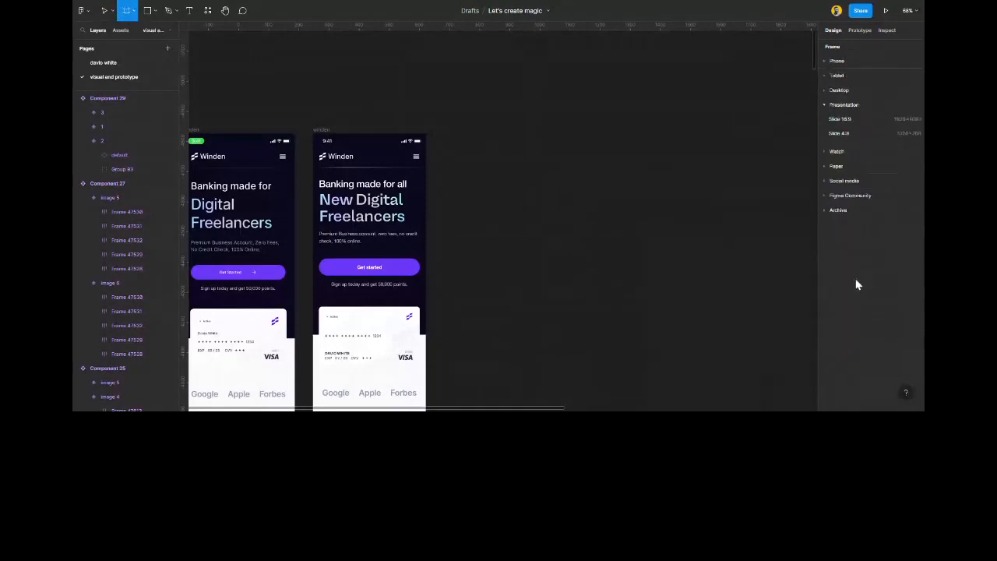
pyautogui.click(861, 184)
pyautogui.click(860, 226)
pyautogui.moveTo(483, 109); pyautogui.dragTo(498, 186)
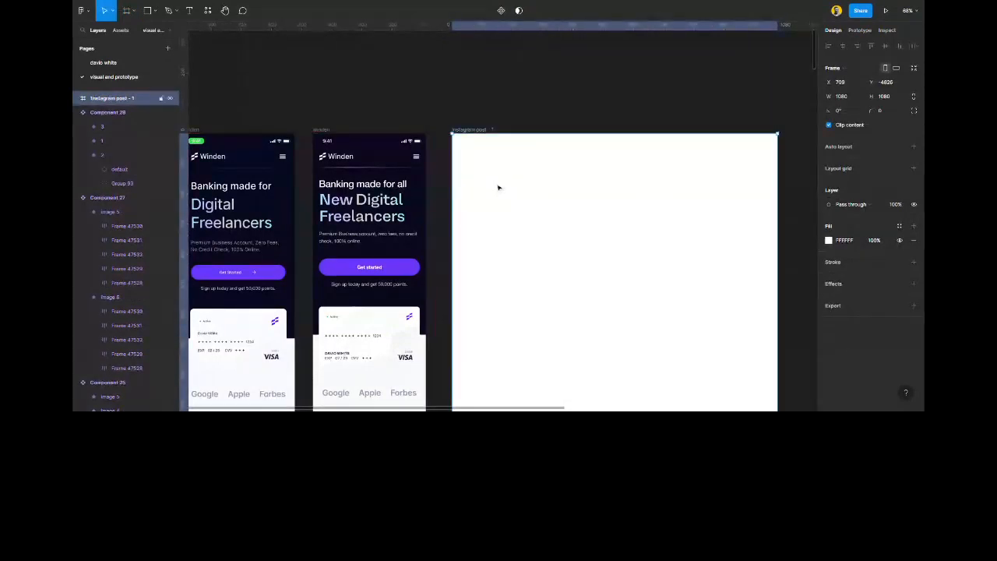
# Copy the hero section of the second winden mobile design into the Instagram post frame.
pyautogui.hscroll(1, 498, 188)
pyautogui.click(372, 187)
pyautogui.moveTo(315, 204); pyautogui.dragTo(488, 252)
pyautogui.scroll(-2, 488, 251)
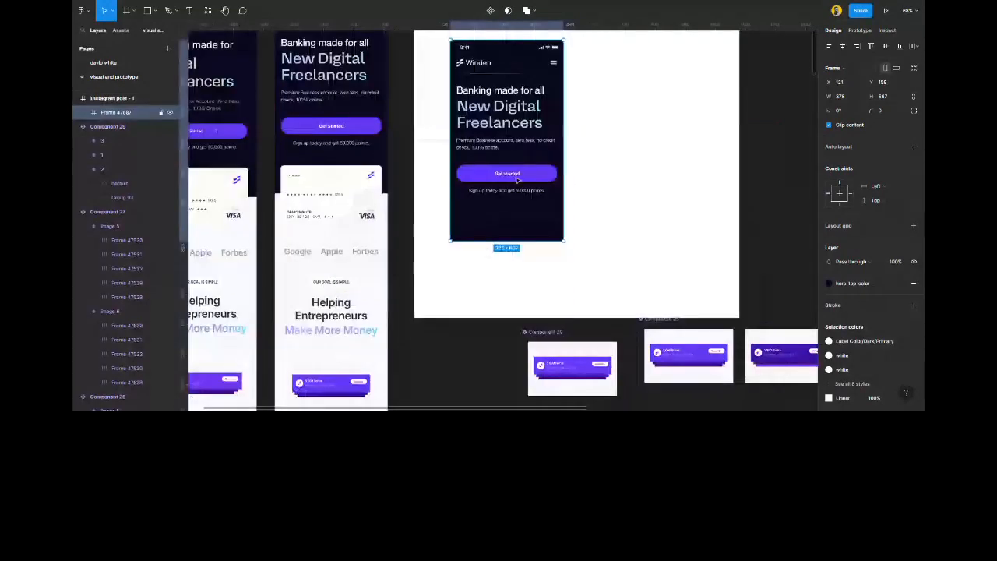
# Scale the copied hero screen proportionally to about 469 × 835 and place it near the Instagram post's left side.
pyautogui.press('k')
pyautogui.moveTo(516, 263); pyautogui.dragTo(510, 290)
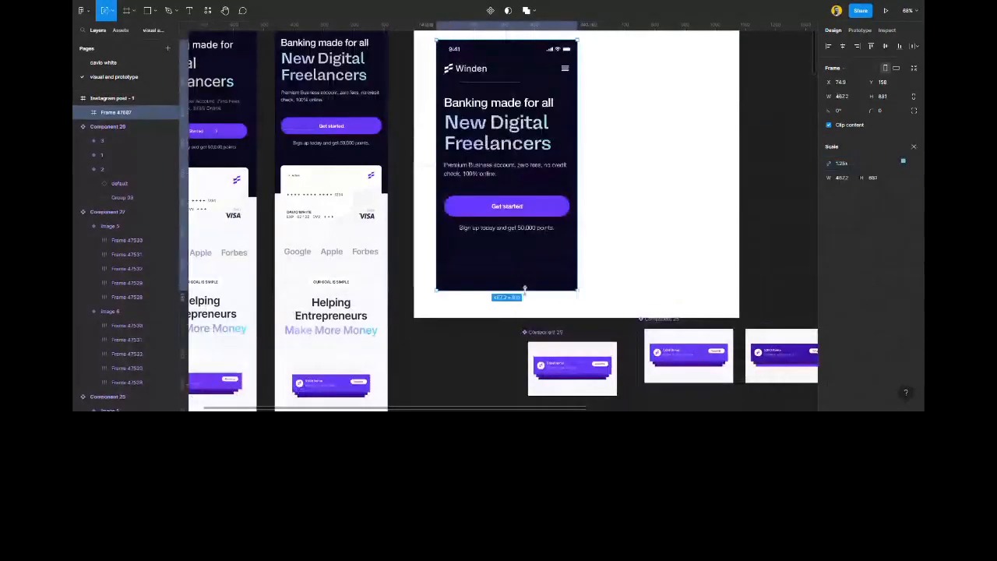
pyautogui.scroll(1, 525, 278)
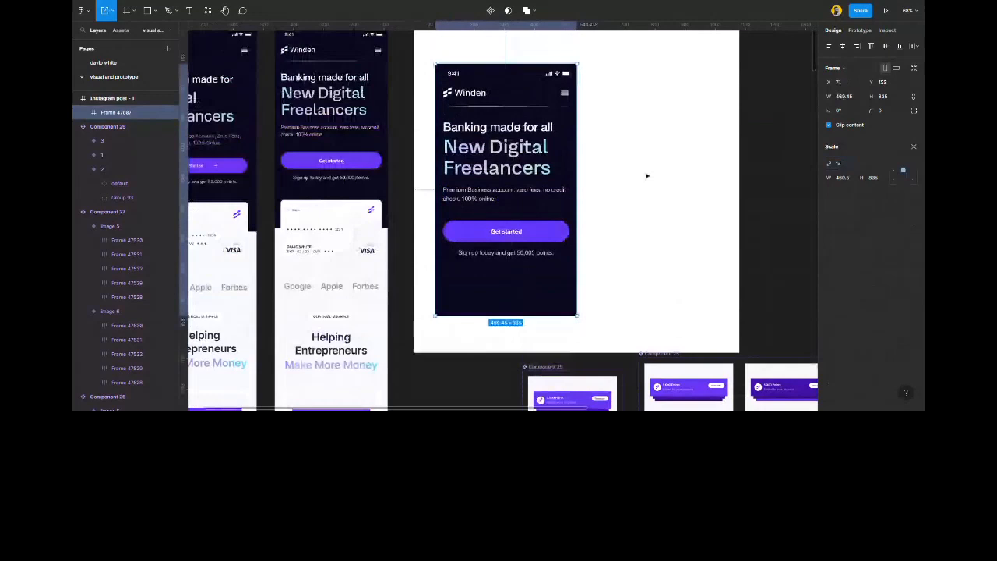
pyautogui.scroll(2, 559, 167)
pyautogui.press('v')
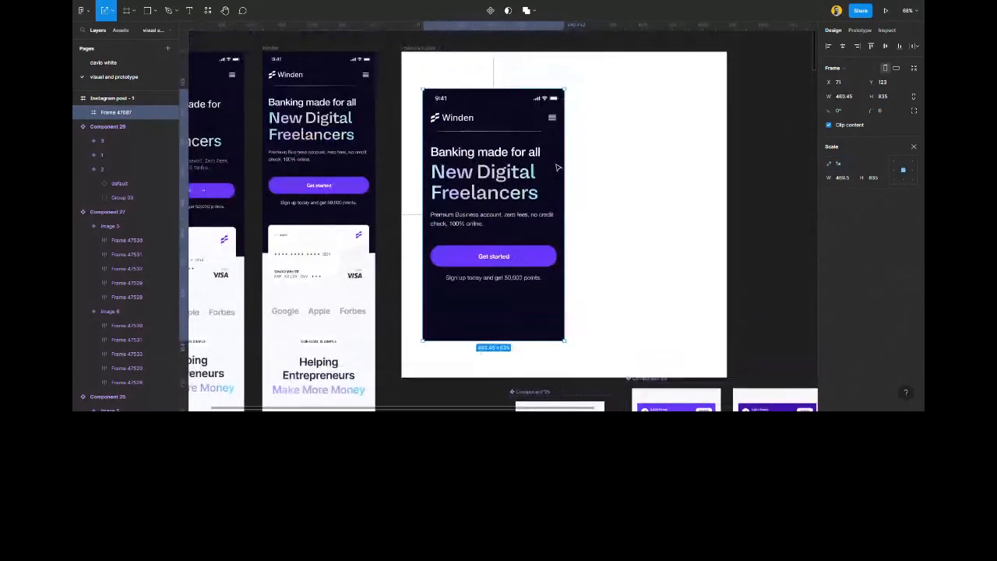
# Round the copied hero screen's corners with a radius of 20.
pyautogui.hscroll(1, 557, 166)
pyautogui.click(885, 110)
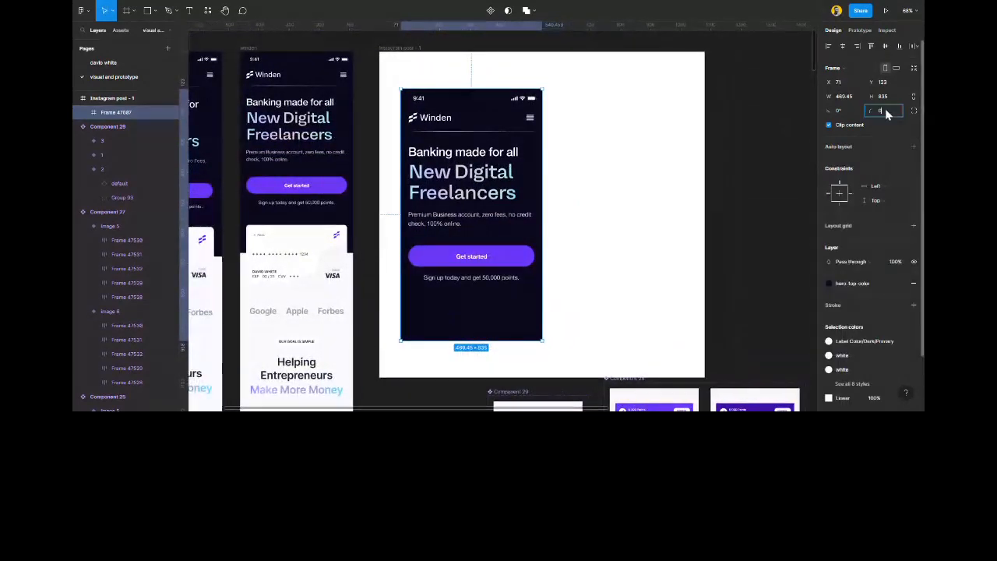
pyautogui.write('8')
pyautogui.press('Return')
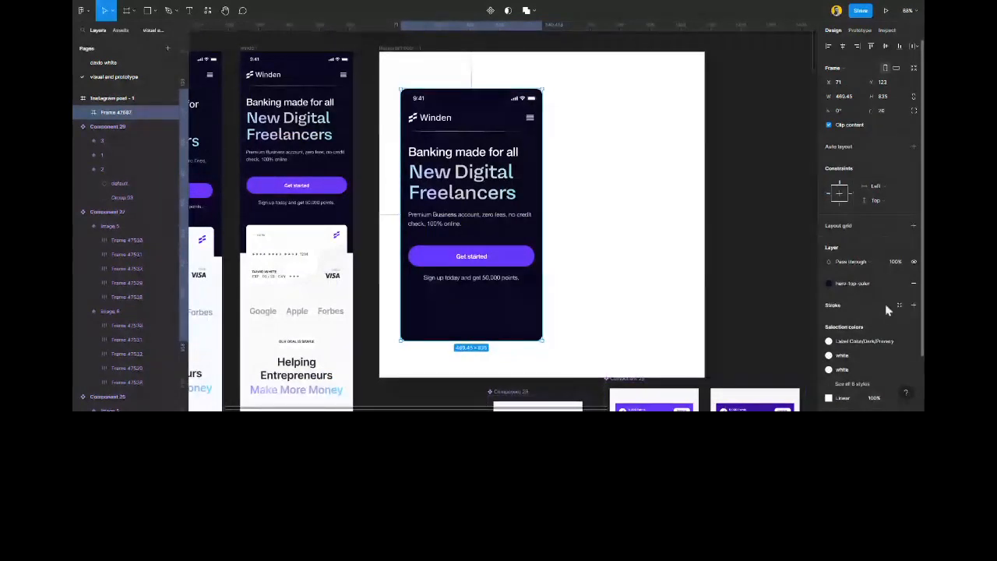
# Give the hero screen an outside stroke in the primary colour style with a width of 11.
pyautogui.click(897, 305)
pyautogui.click(856, 356)
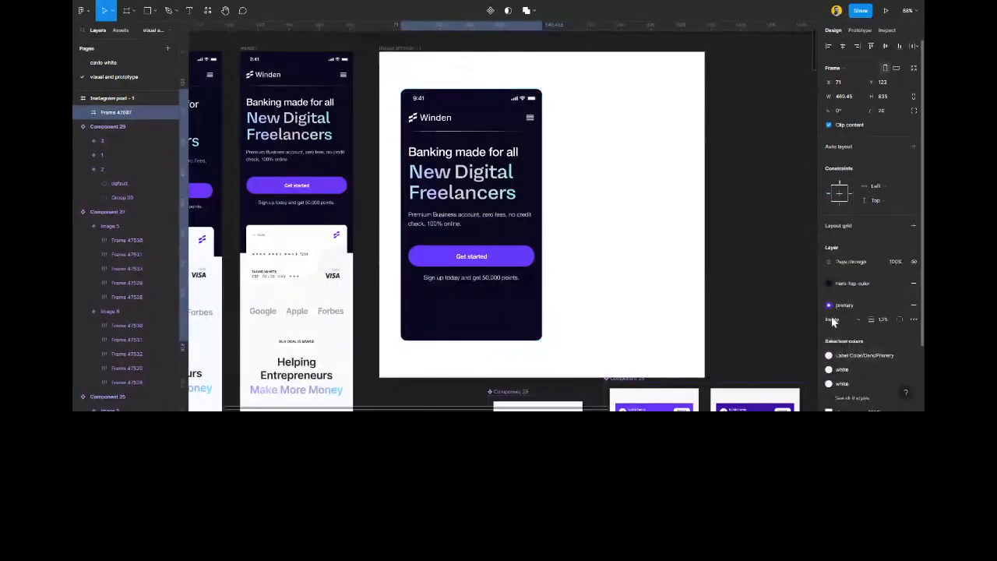
pyautogui.moveTo(869, 319); pyautogui.dragTo(873, 320)
pyautogui.click(835, 320)
pyautogui.click(842, 335)
pyautogui.click(757, 257)
pyautogui.click(531, 135)
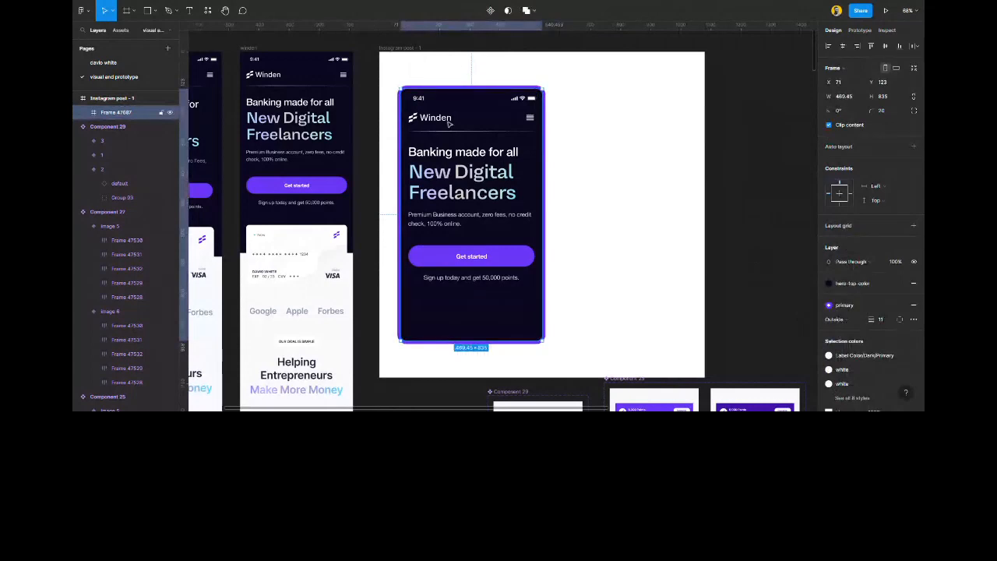
# Duplicate the hero screen into three staggered copies and move them out of the Instagram post onto the empty canvas.
pyautogui.keyDown('alt'); pyautogui.moveTo(429, 120); pyautogui.dragTo(590, 157); pyautogui.keyUp('alt')
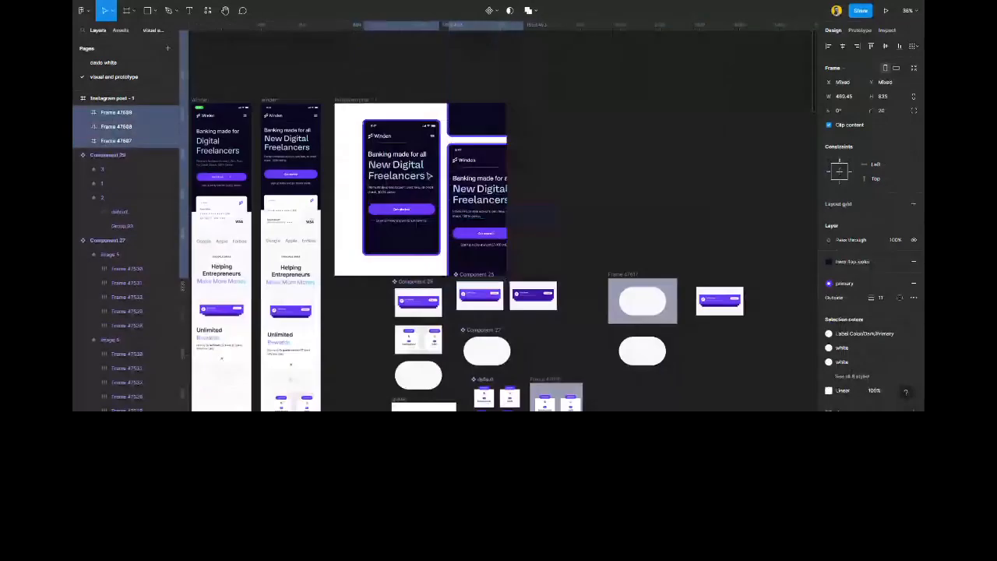
pyautogui.moveTo(409, 177); pyautogui.dragTo(589, 169)
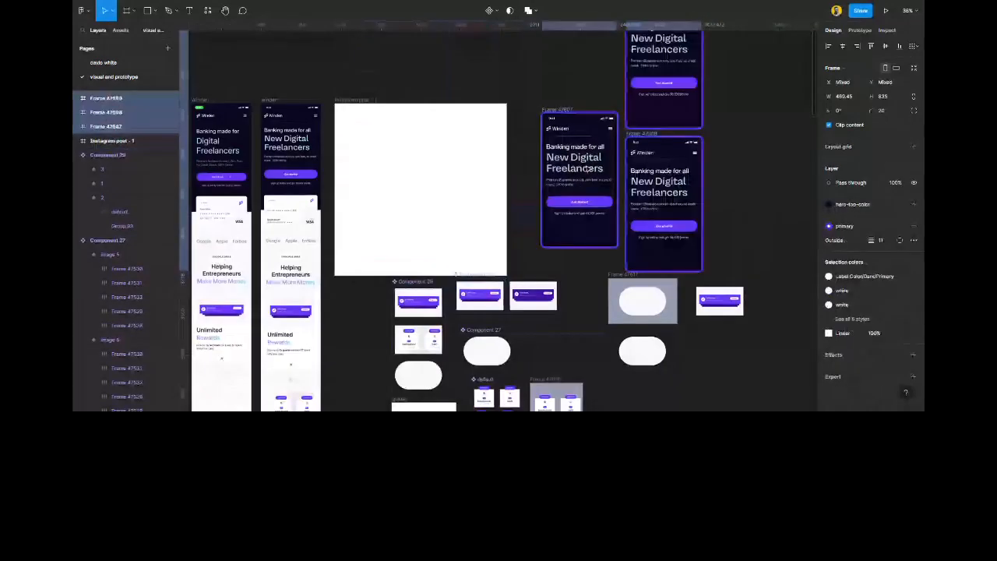
pyautogui.hscroll(3, 588, 166)
pyautogui.click(587, 165)
pyautogui.scroll(2, 425, 139)
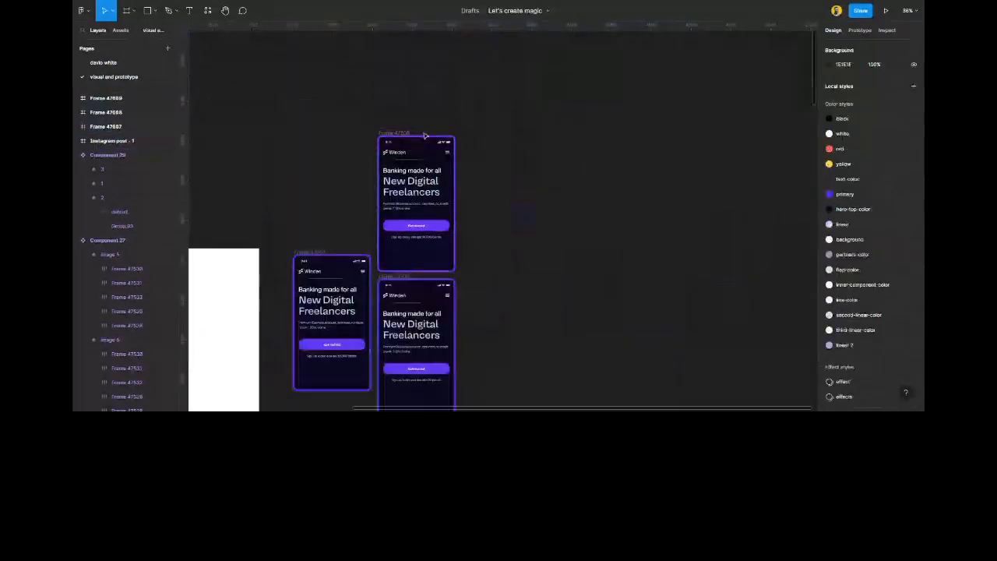
# Duplicate the phone screens into a staggered grid of six columns by two rows and group them.
pyautogui.click(354, 263)
pyautogui.moveTo(336, 380); pyautogui.dragTo(336, 233)
pyautogui.scroll(-2, 336, 232)
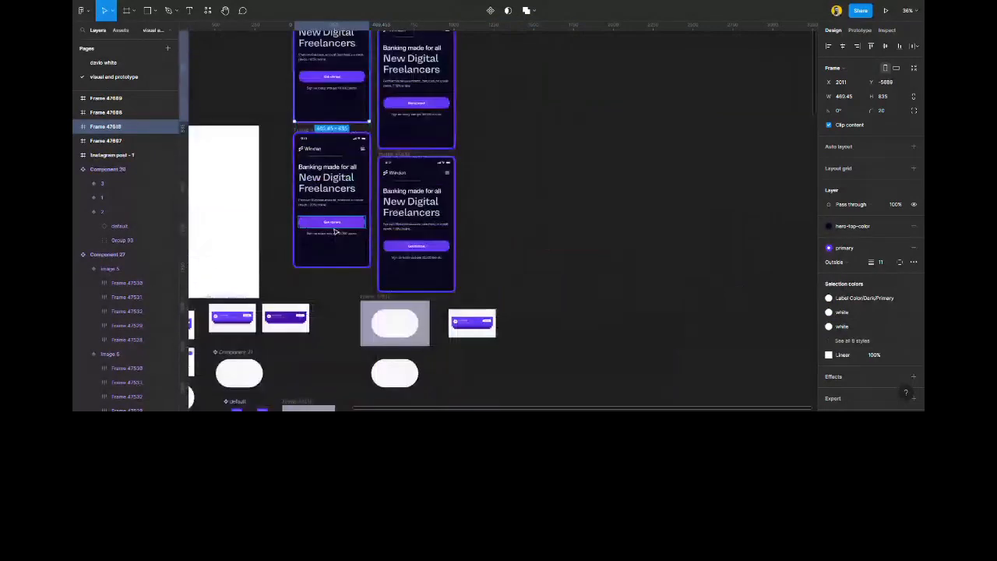
pyautogui.scroll(-2, 336, 229)
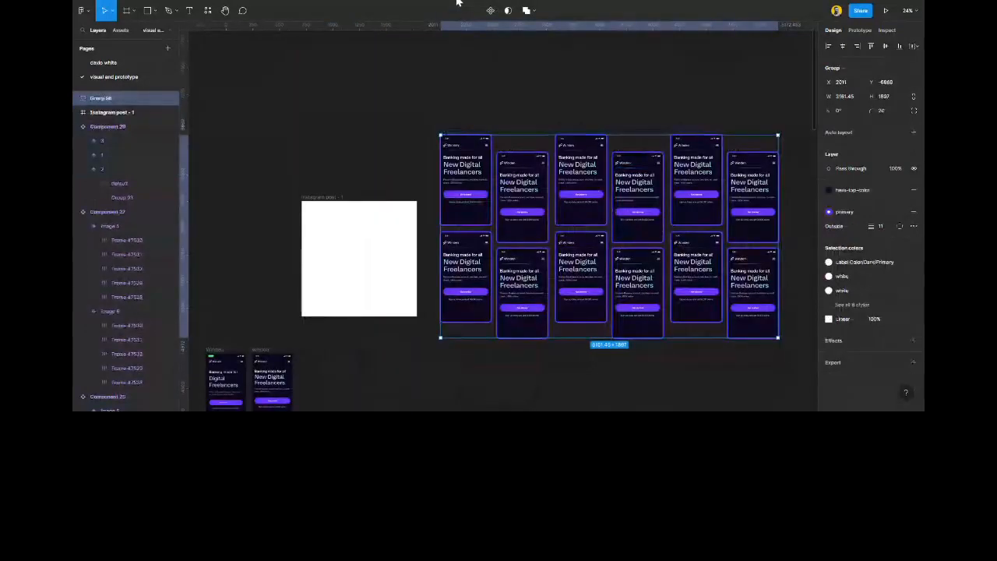
# Apply the Easometric plugin's Top Right isometric view to the group of phone screens.
pyautogui.click(207, 10)
pyautogui.click(249, 31)
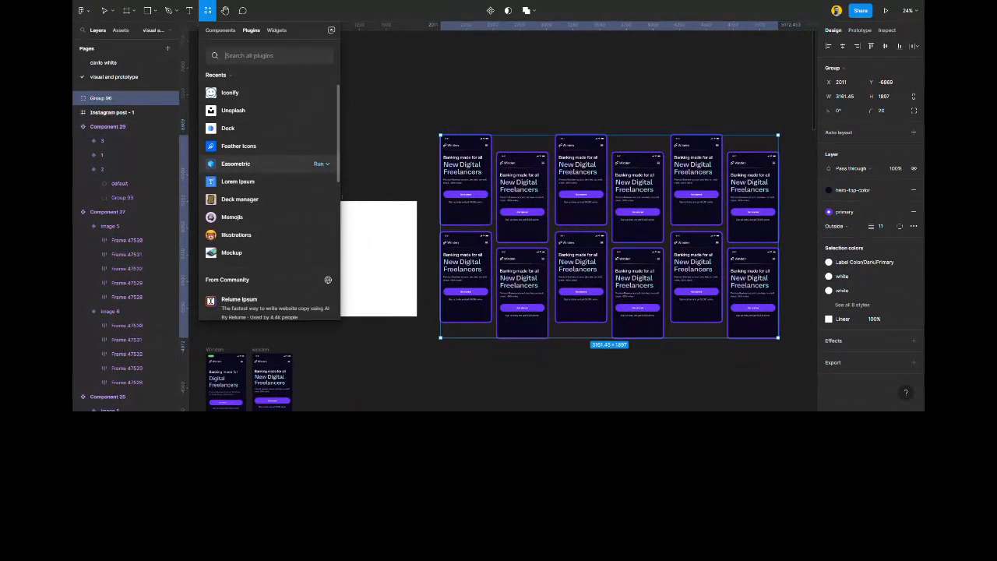
pyautogui.click(323, 164)
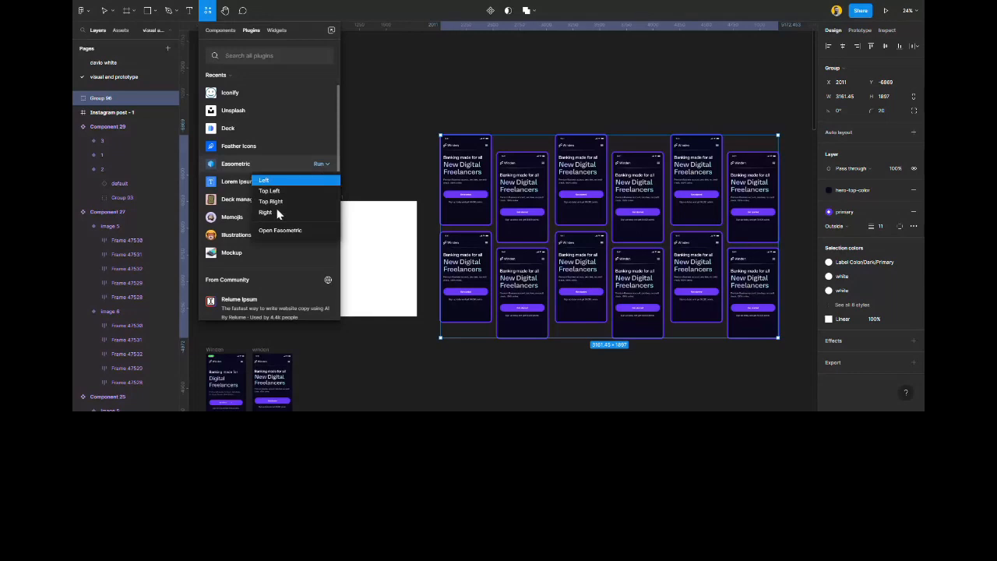
pyautogui.click(282, 204)
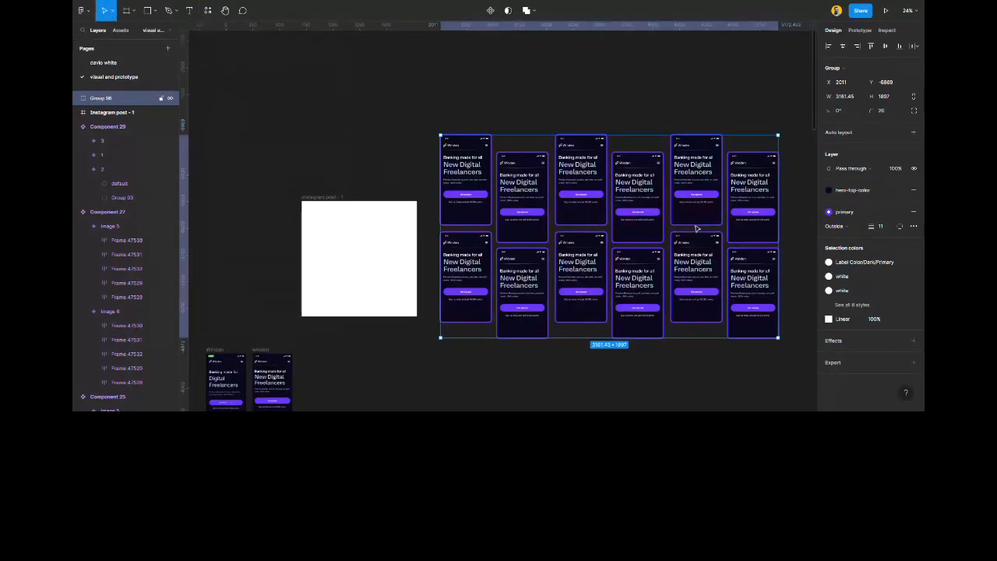
pyautogui.scroll(3, 696, 225)
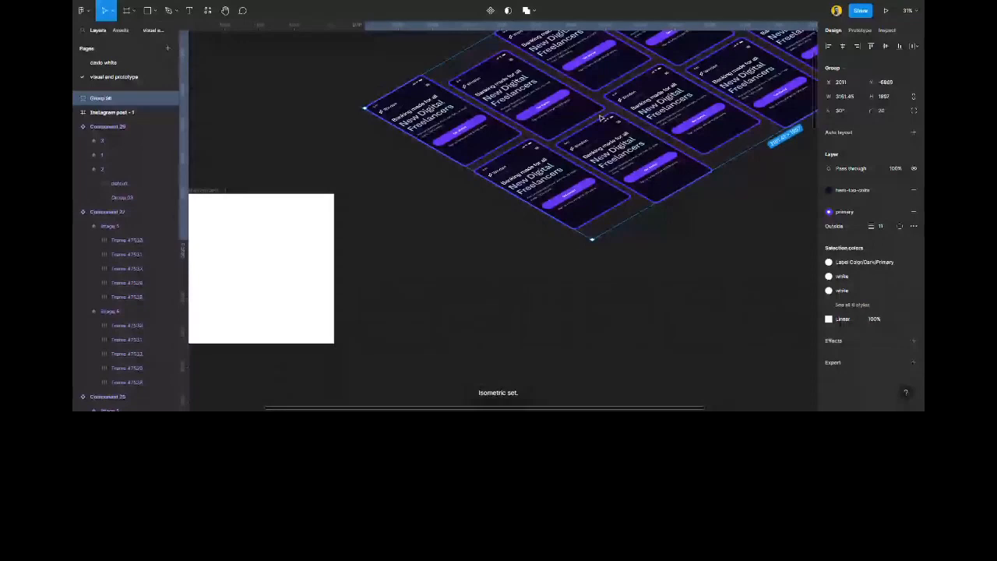
# Move the isometric group into the Instagram post frame and position it so the tilted screens fill the frame.
pyautogui.moveTo(613, 93); pyautogui.dragTo(580, 181)
pyautogui.moveTo(580, 183); pyautogui.dragTo(580, 187)
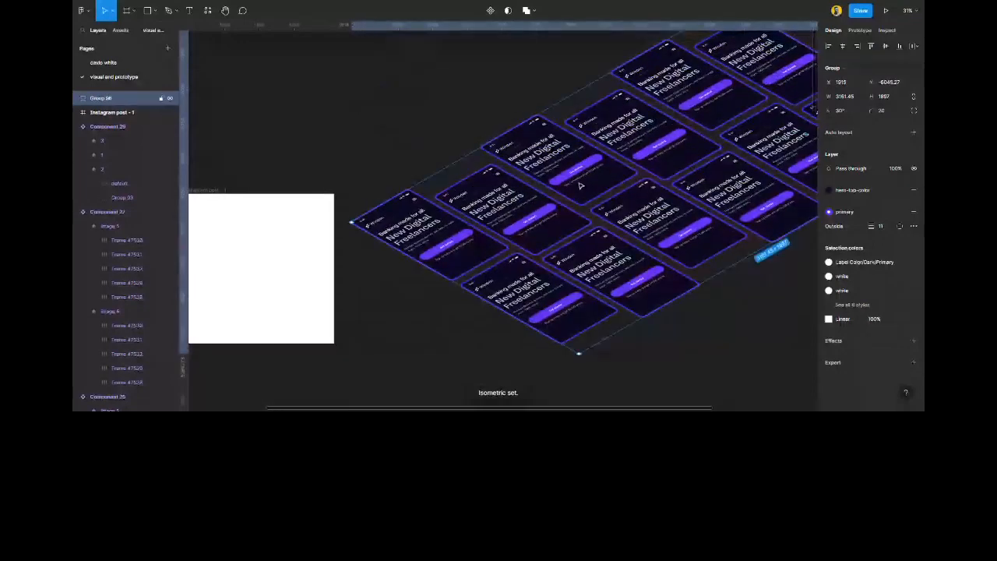
pyautogui.hscroll(-1, 567, 233)
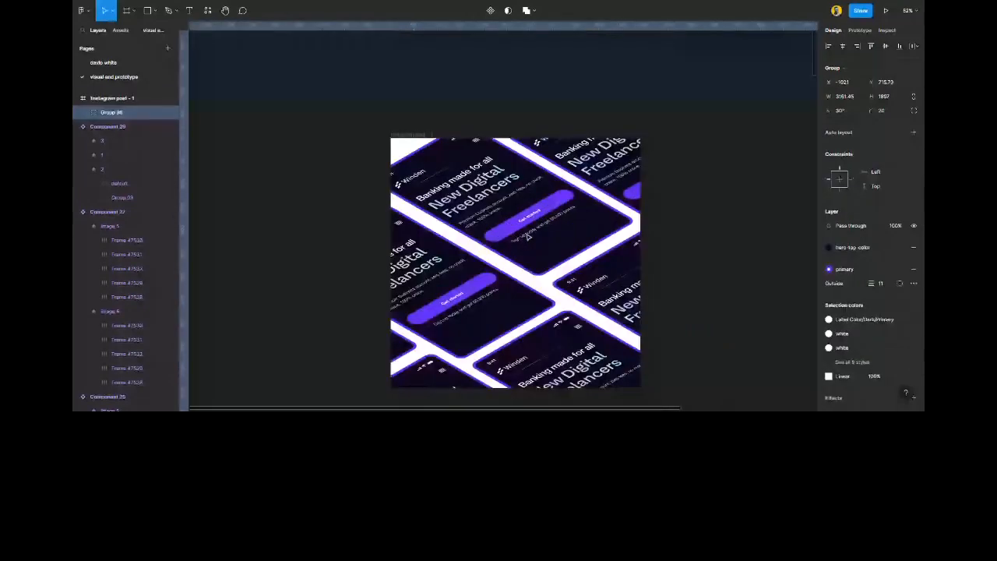
pyautogui.moveTo(528, 236)
pyautogui.mouseDown()
pyautogui.moveTo(520, 223)
pyautogui.moveTo(518, 231)
pyautogui.mouseUp()
pyautogui.scroll(-3, 518, 232)
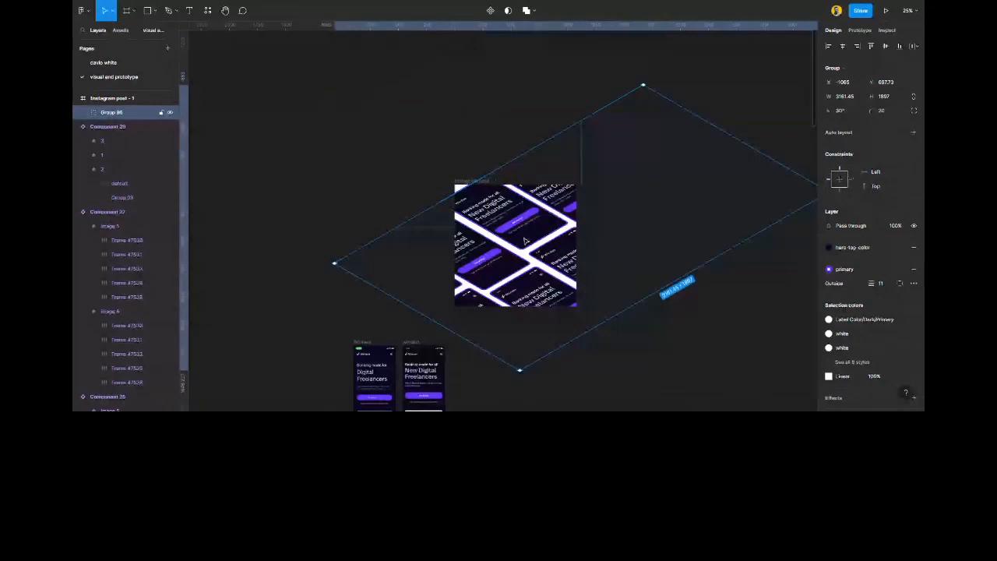
# Add a drop shadow with Y offset 72 to the upper central phone screen, sampling its colour from the dark screen background.
pyautogui.scroll(-3, 895, 334)
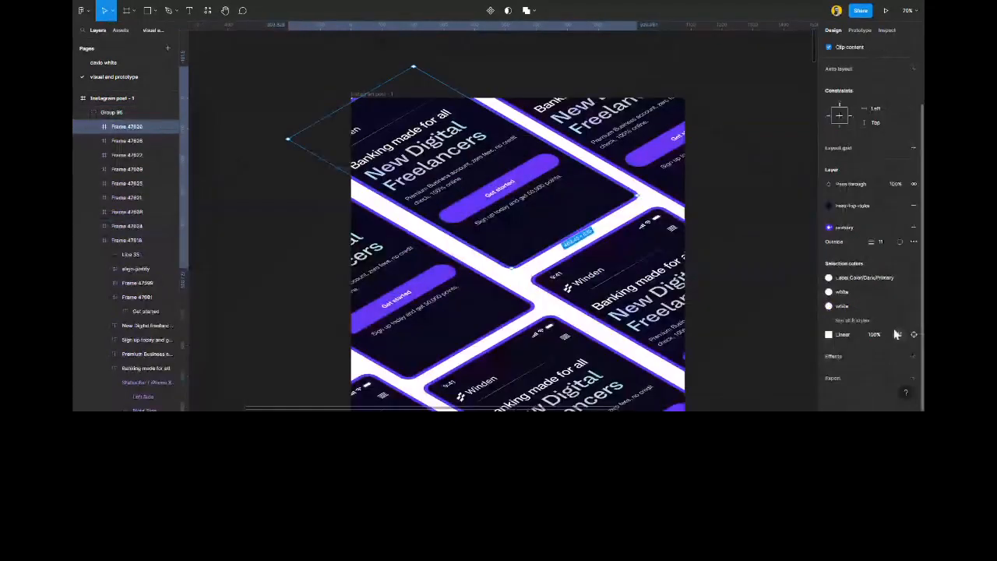
pyautogui.click(844, 356)
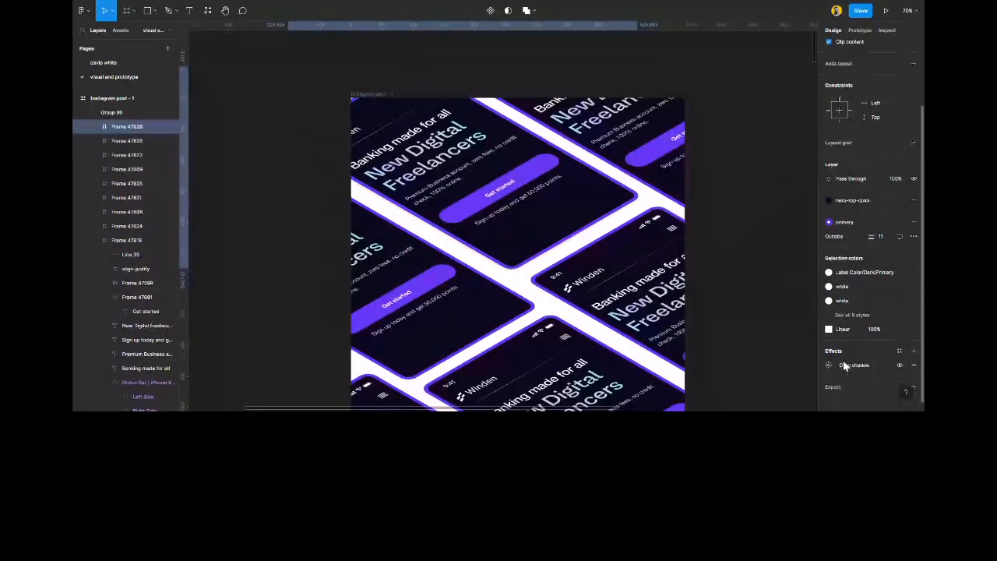
pyautogui.click(829, 356)
pyautogui.moveTo(721, 379); pyautogui.dragTo(778, 385)
pyautogui.click(722, 393)
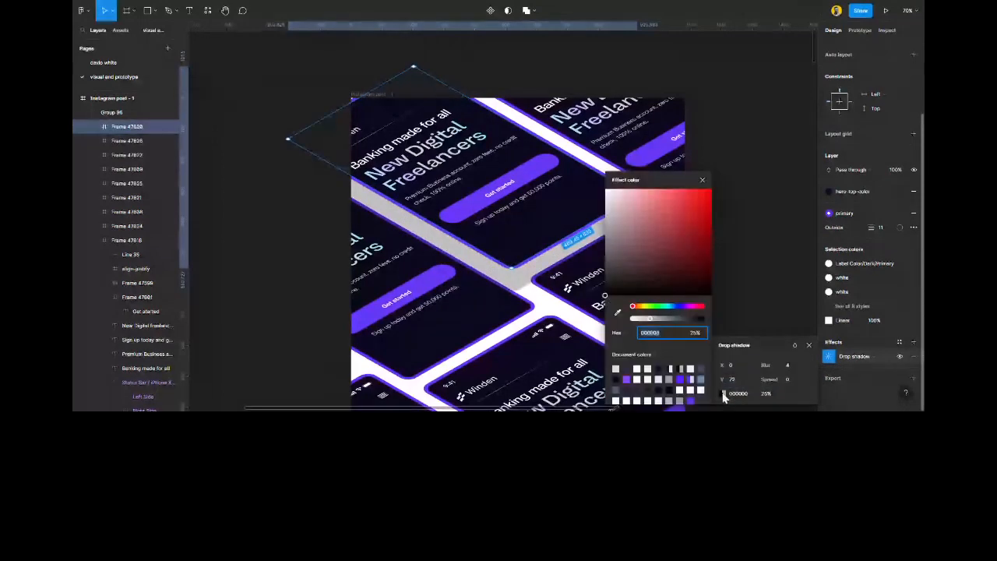
pyautogui.moveTo(649, 319); pyautogui.dragTo(699, 330)
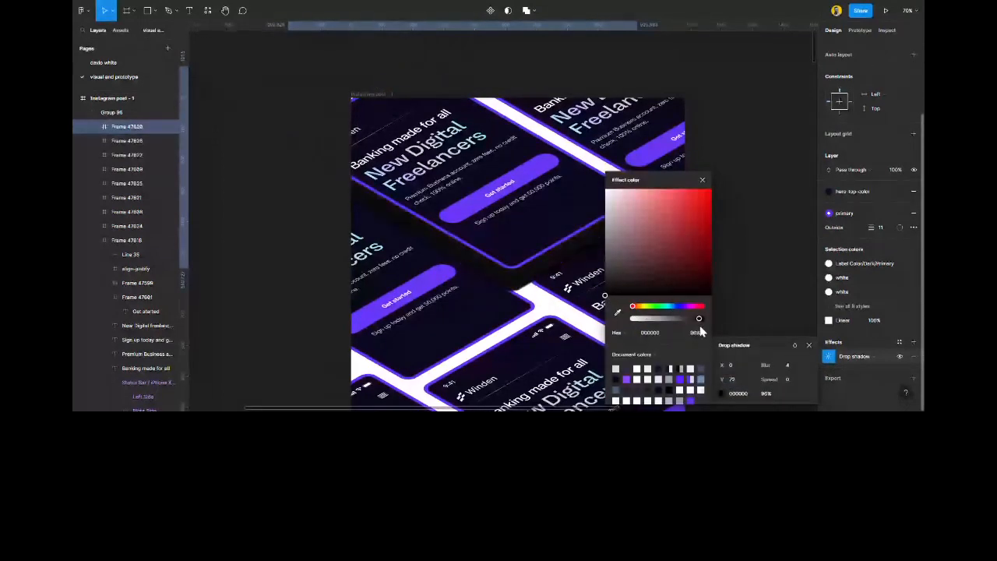
pyautogui.click(616, 311)
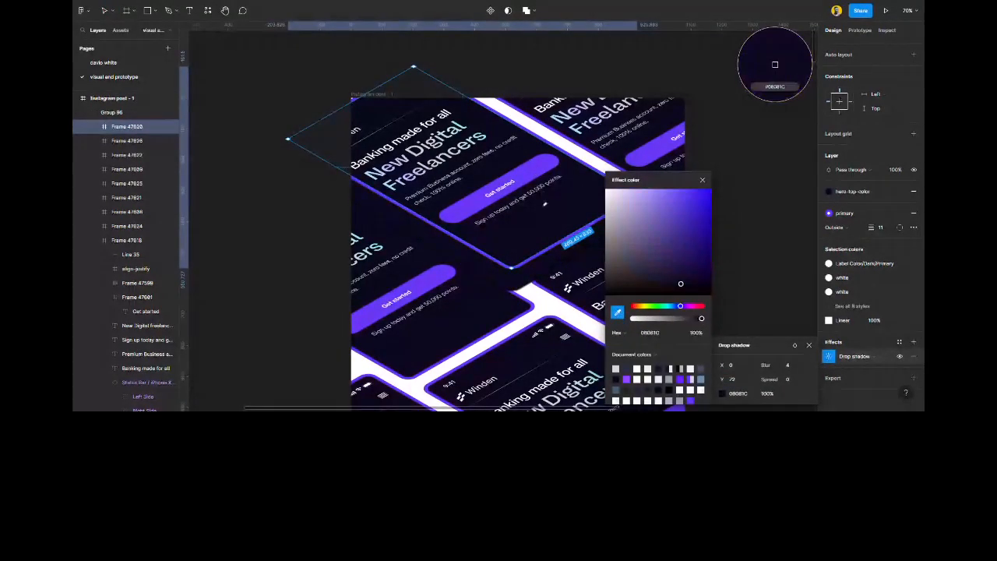
pyautogui.click(775, 64)
# Soften the drop shadow with a blur of 97, a Y offset of about 237 and 78% opacity, and close its settings.
pyautogui.moveTo(766, 364); pyautogui.dragTo(865, 309)
pyautogui.moveTo(700, 318); pyautogui.dragTo(659, 321)
pyautogui.moveTo(722, 374); pyautogui.dragTo(845, 371)
pyautogui.moveTo(769, 364); pyautogui.dragTo(645, 384)
pyautogui.moveTo(677, 322); pyautogui.dragTo(687, 323)
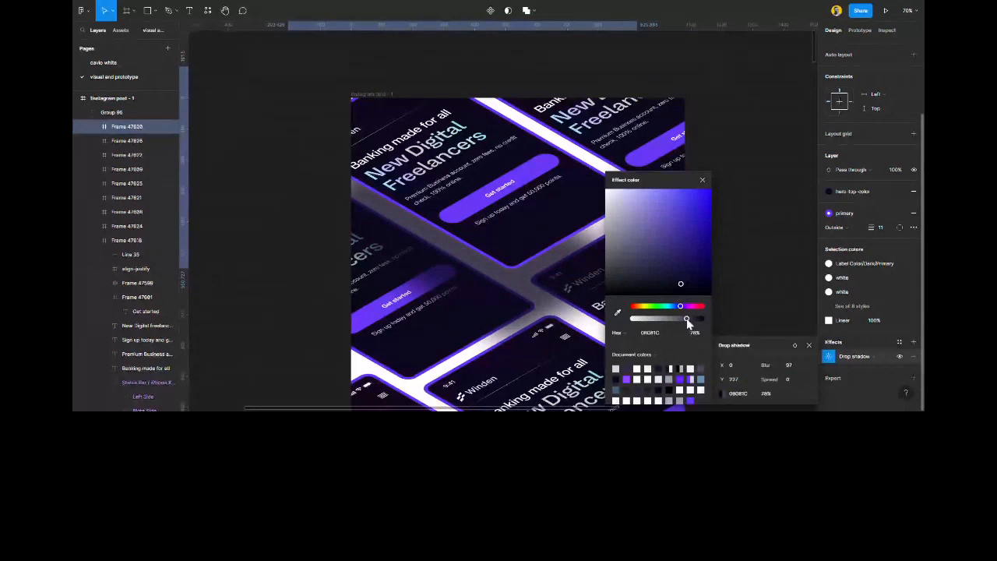
pyautogui.click(702, 180)
pyautogui.click(717, 207)
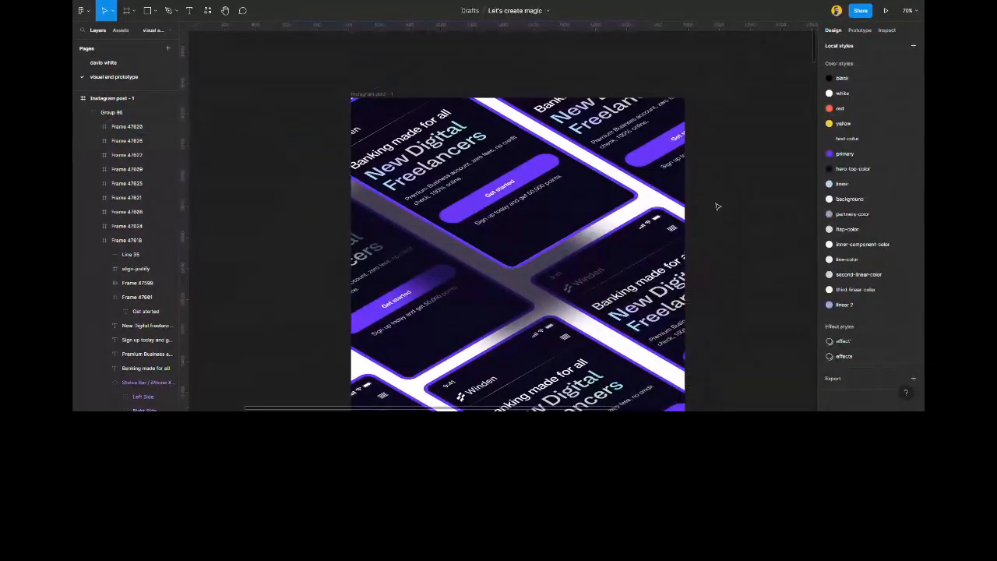
# Try the partners-color style as the background fill of the Instagram post frame.
pyautogui.scroll(-5, 452, 243)
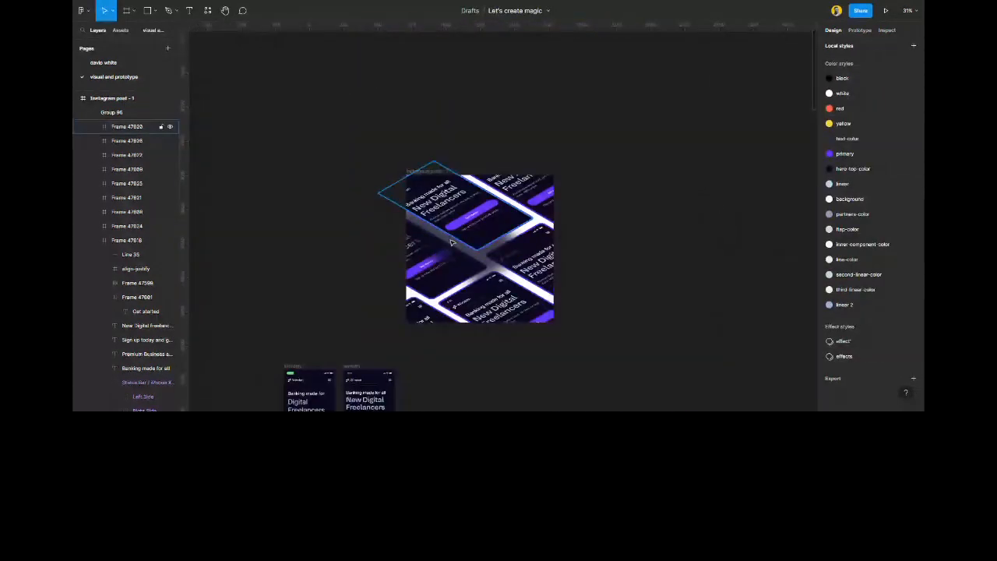
pyautogui.scroll(1, 451, 243)
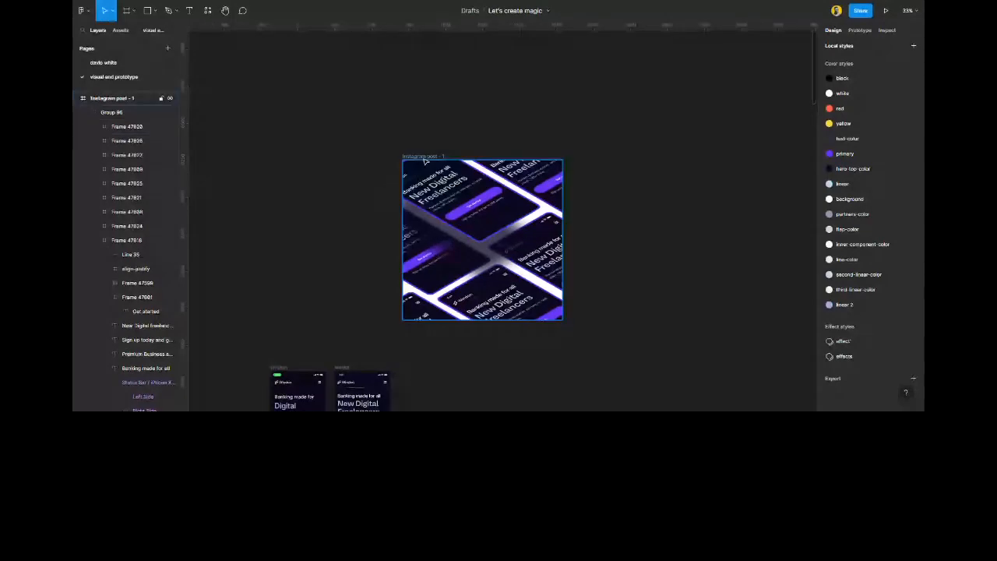
pyautogui.click(452, 243)
pyautogui.click(899, 191)
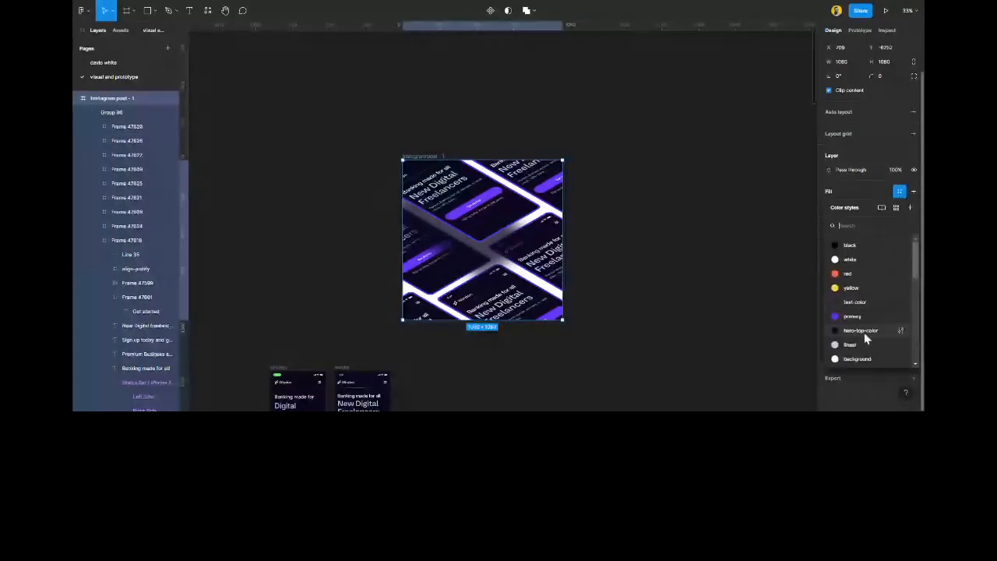
pyautogui.scroll(-5, 865, 336)
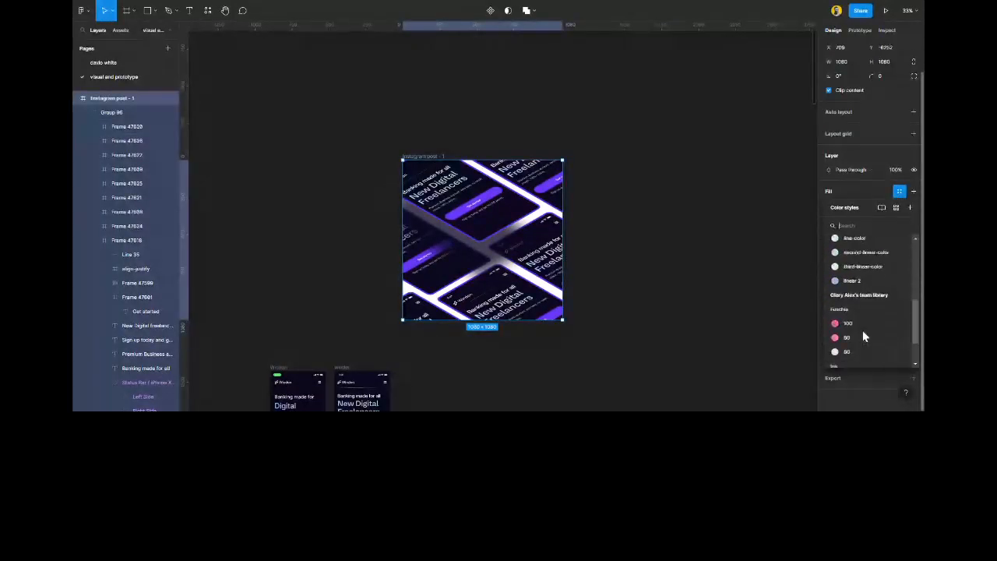
pyautogui.scroll(3, 862, 334)
pyautogui.click(857, 284)
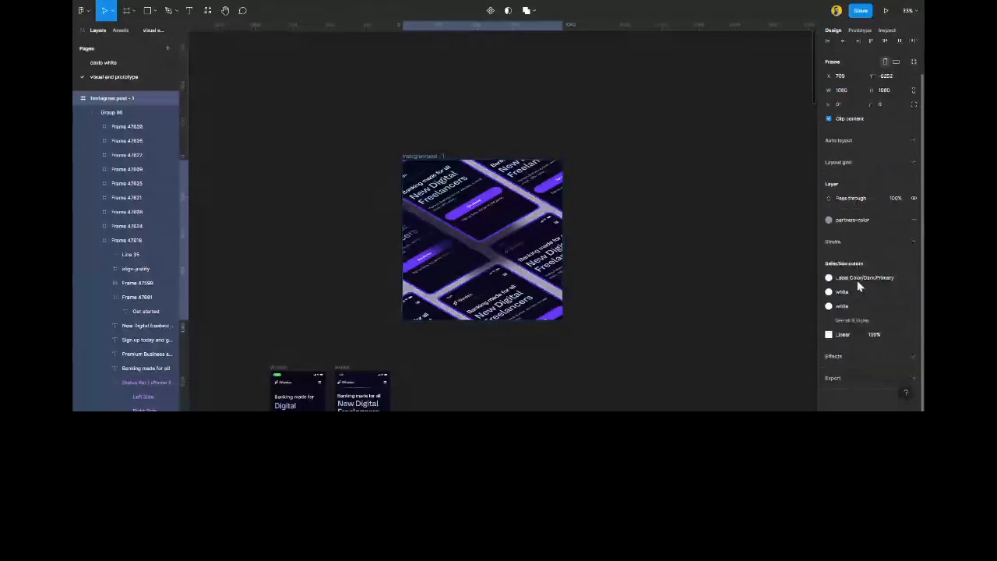
pyautogui.click(619, 277)
# Set the Instagram post frame's background fill to the inner-component-color style.
pyautogui.click(434, 158)
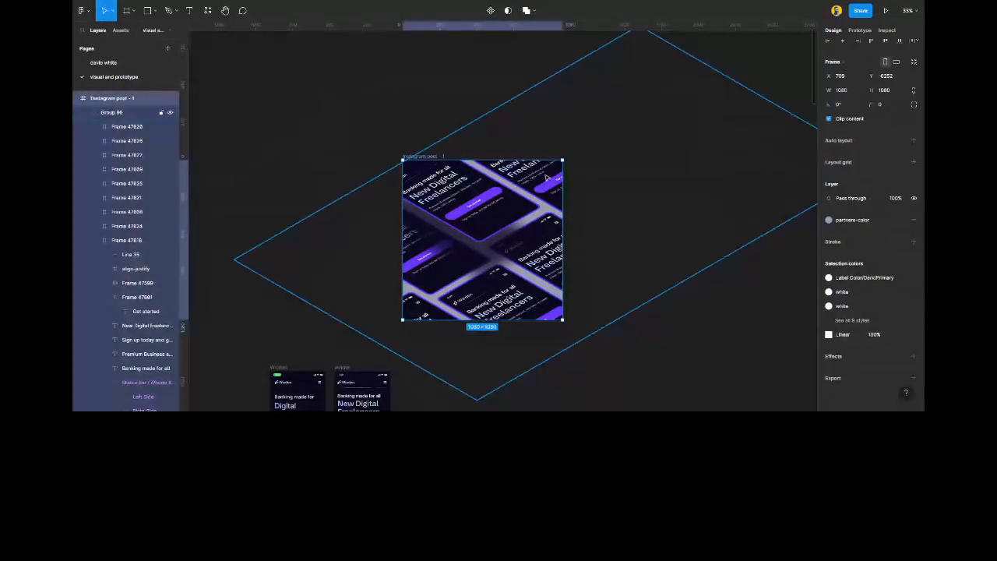
pyautogui.click(861, 220)
pyautogui.click(865, 352)
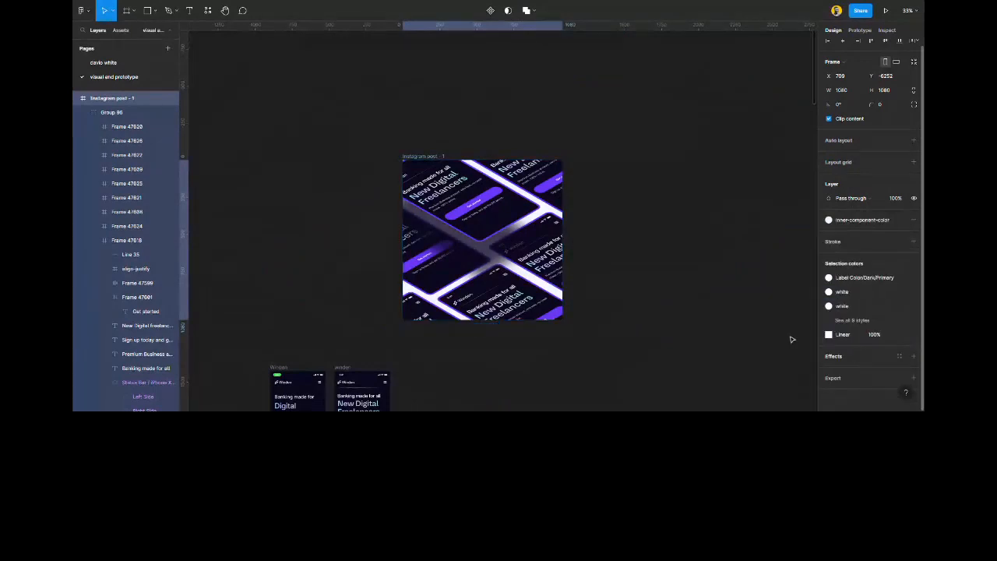
pyautogui.click(631, 310)
pyautogui.scroll(2, 480, 316)
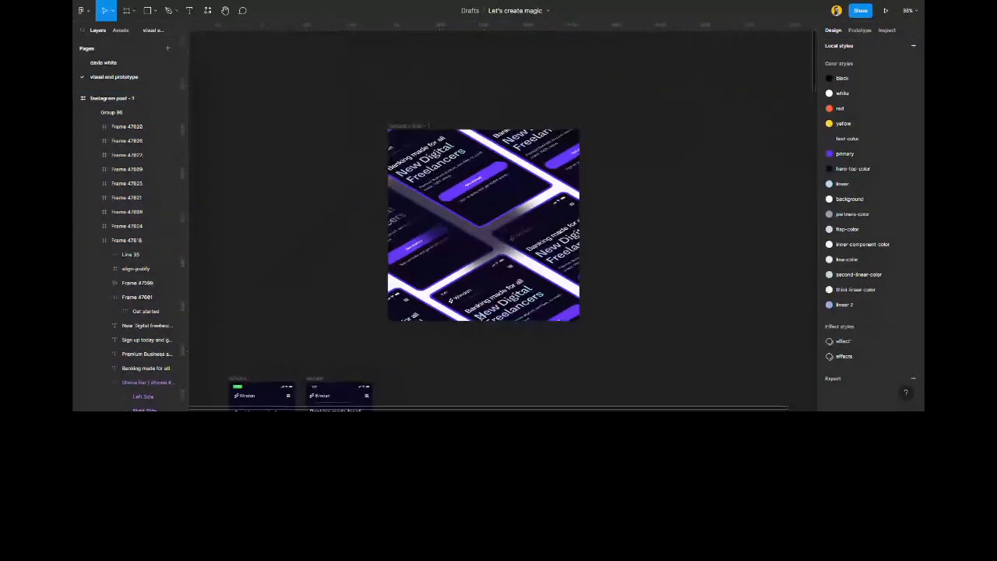
pyautogui.scroll(2, 479, 315)
# Add an export setting to the Instagram post frame and export it as a PNG at 4x scale.
pyautogui.click(389, 71)
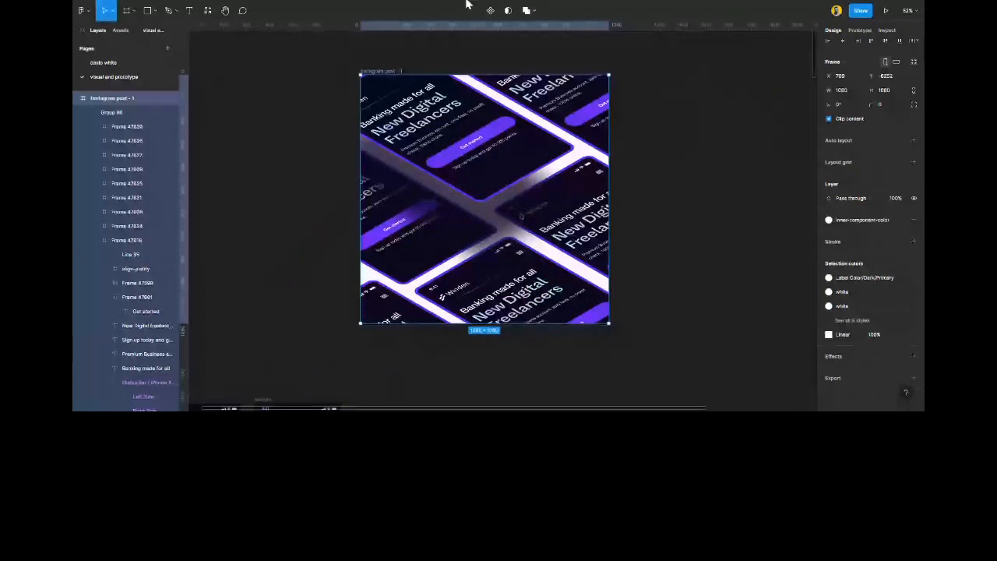
pyautogui.scroll(2, 459, 111)
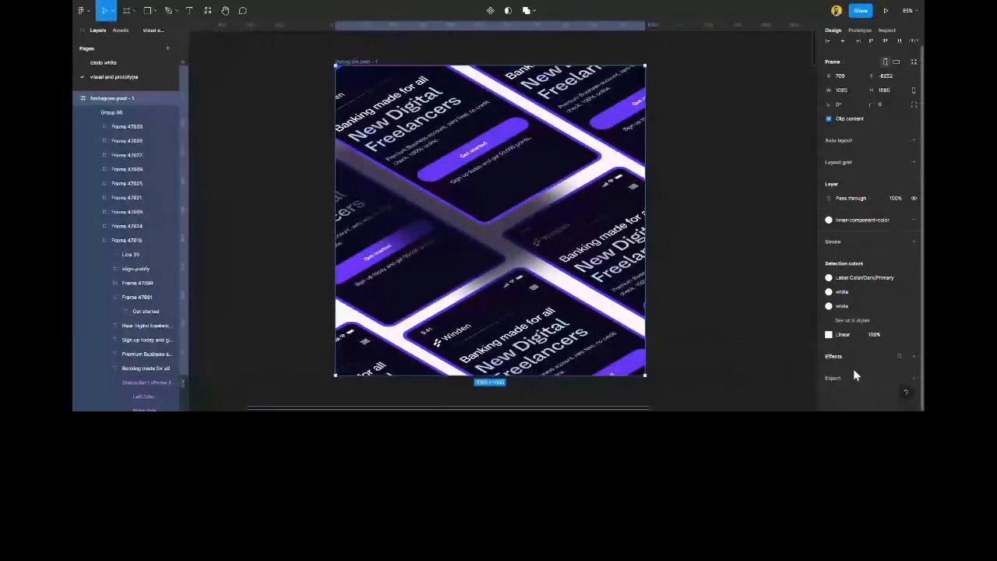
pyautogui.click(853, 374)
pyautogui.scroll(-2, 838, 350)
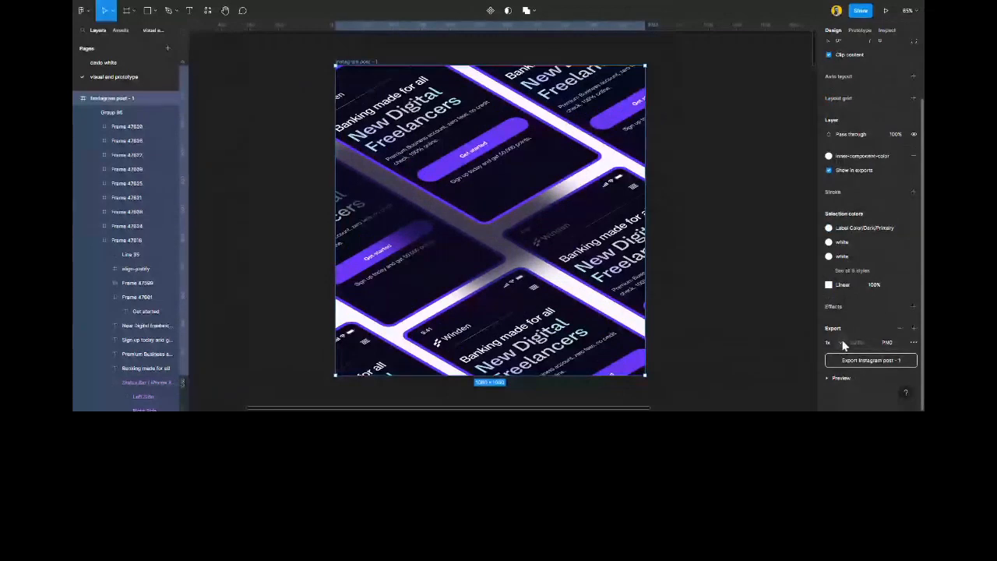
pyautogui.click(843, 345)
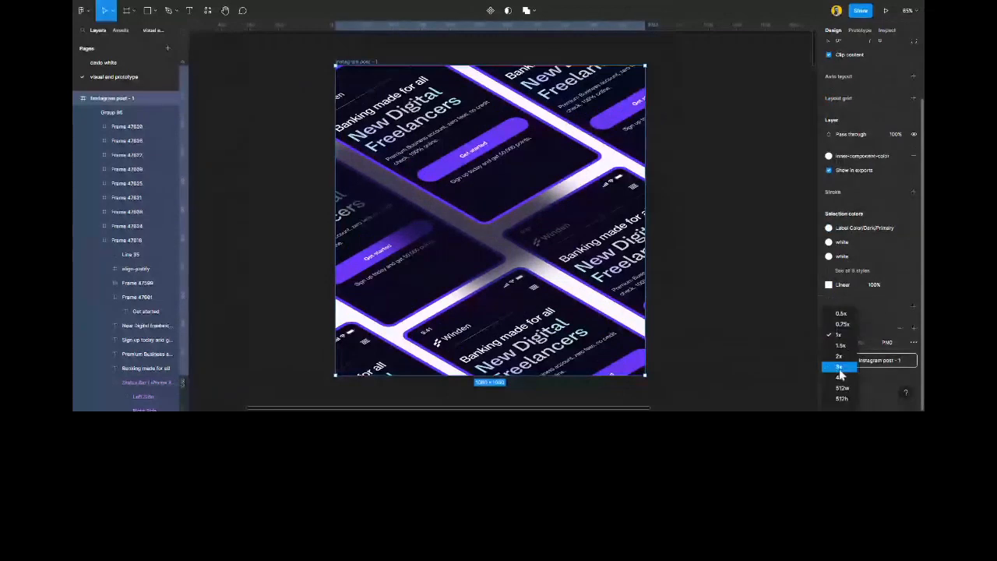
pyautogui.click(839, 376)
pyautogui.click(894, 343)
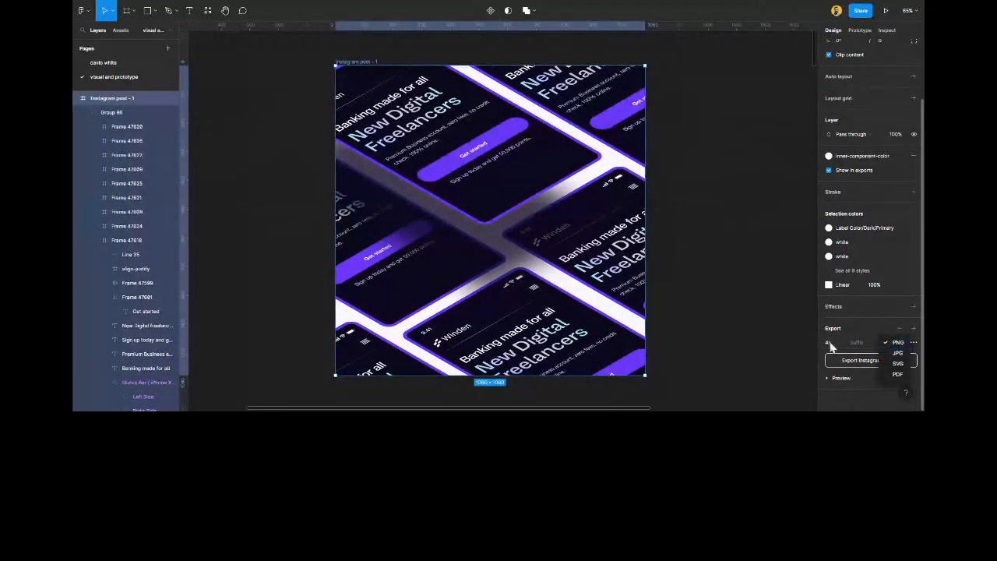
pyautogui.click(895, 345)
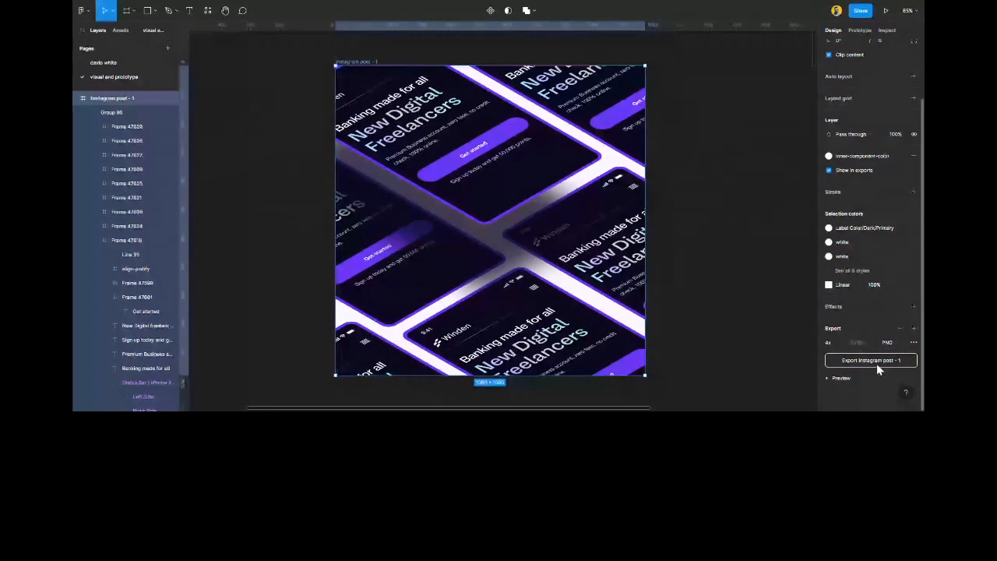
pyautogui.click(875, 363)
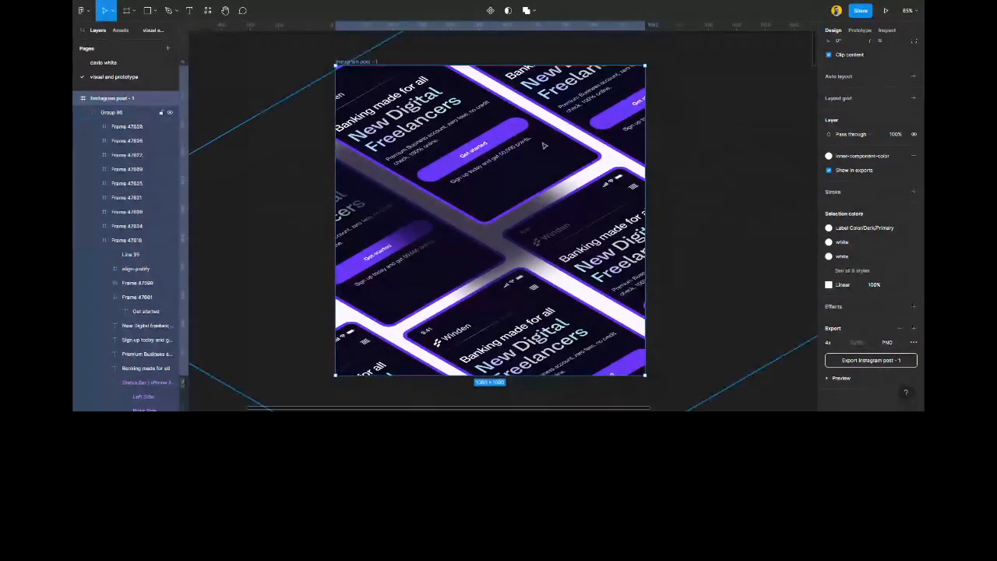
pyautogui.click(686, 176)
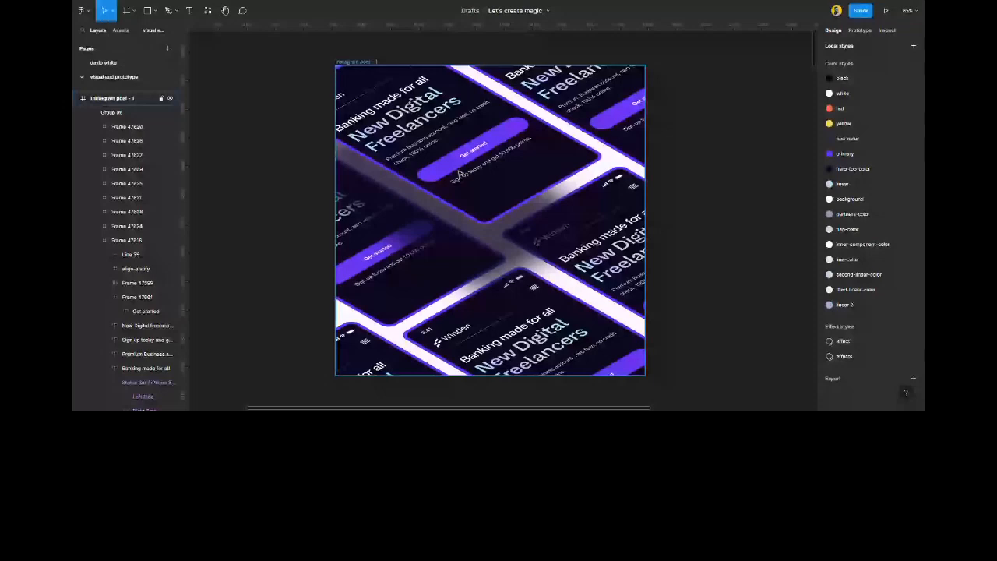
pyautogui.scroll(-5, 459, 175)
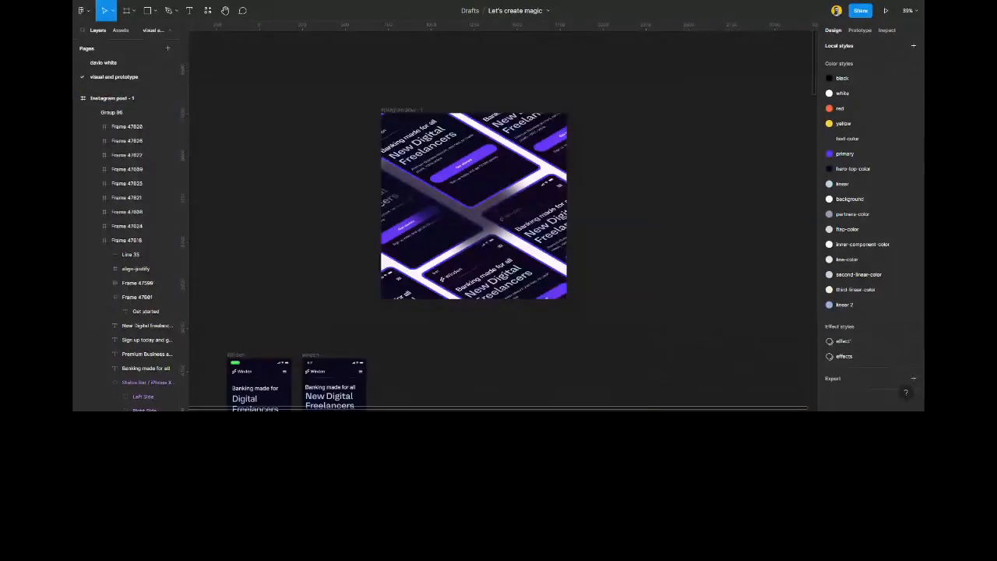